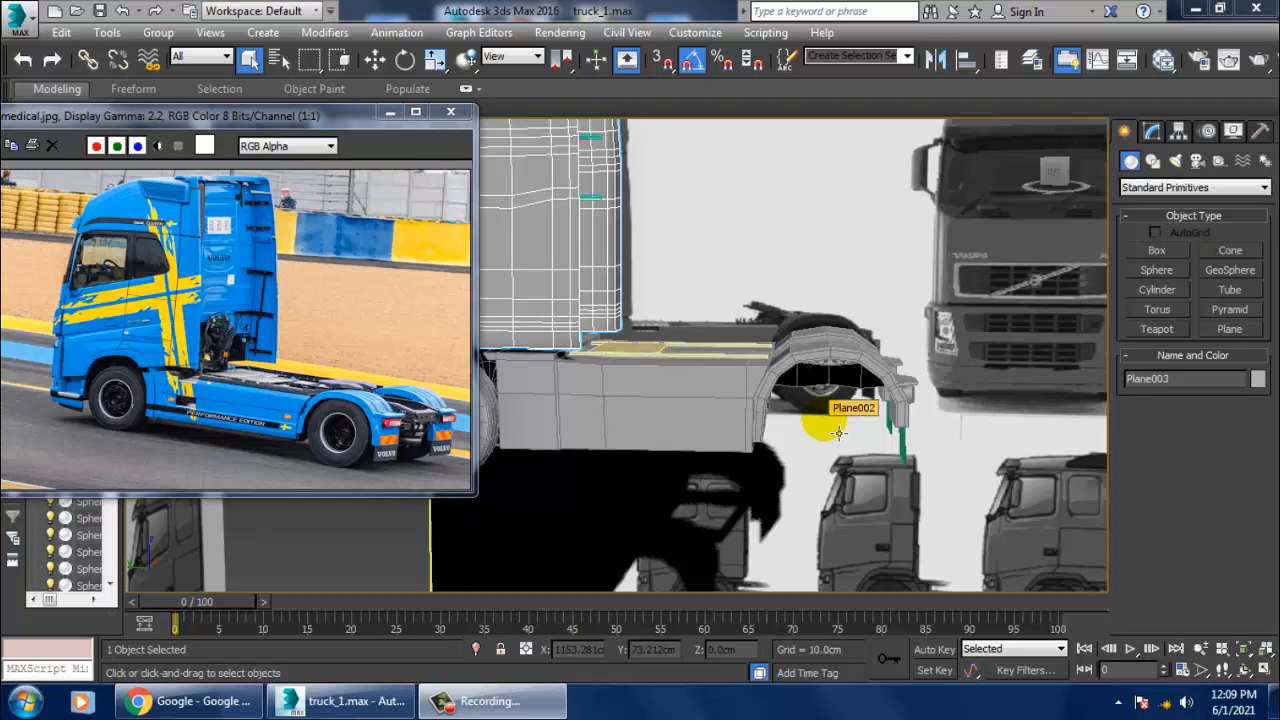
# Examine the cab's rear corner strips in the model against the blue truck reference photo
pyautogui.click(703, 426)
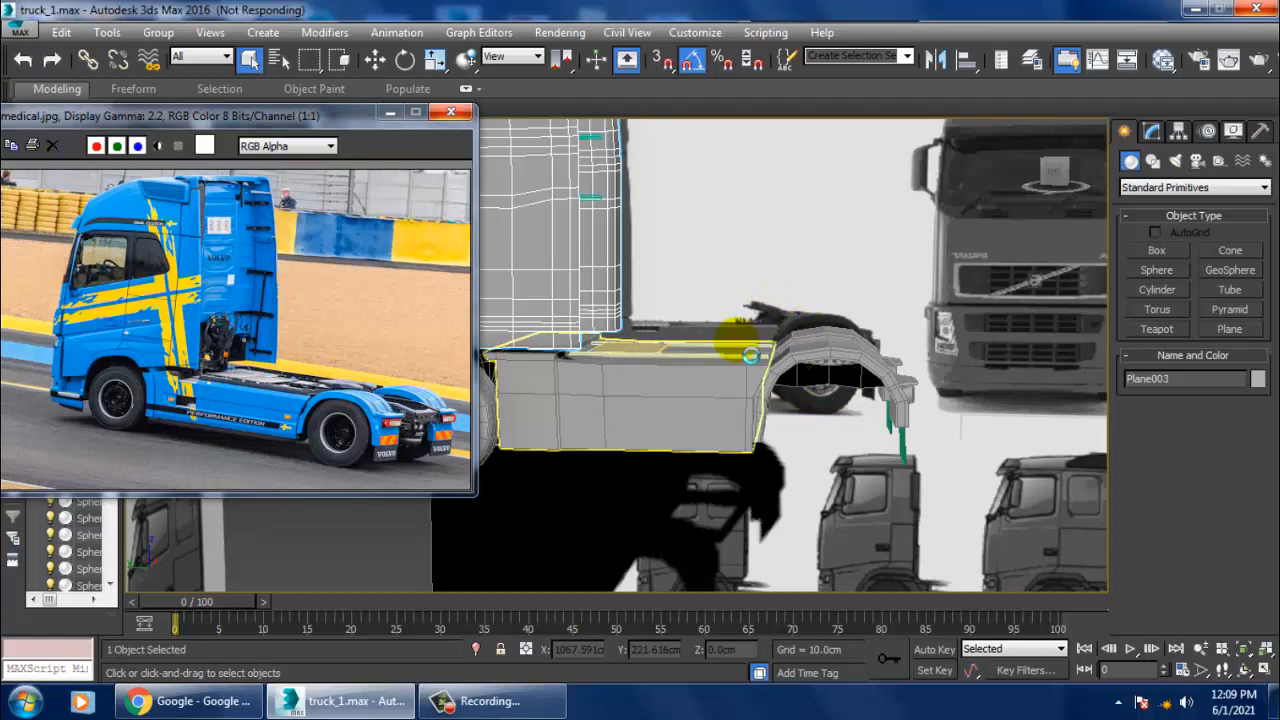
pyautogui.scroll(-4, 751, 353)
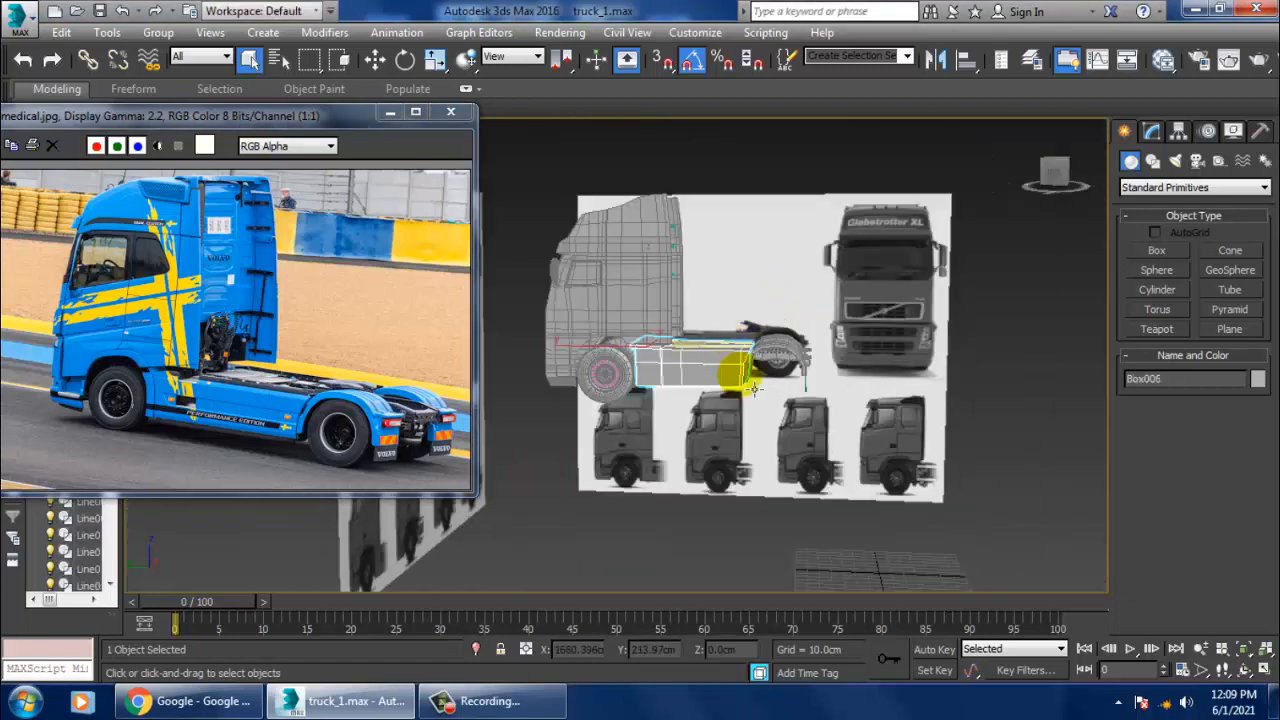
pyautogui.keyDown('alt'); pyautogui.moveTo(787, 391); pyautogui.dragTo(857, 378, button='middle'); pyautogui.keyUp('alt')
pyautogui.scroll(4, 760, 395)
pyautogui.scroll(5, 853, 368)
pyautogui.moveTo(846, 297); pyautogui.dragTo(840, 390, button='middle')
pyautogui.keyDown('alt'); pyautogui.moveTo(840, 390); pyautogui.dragTo(867, 410, button='middle'); pyautogui.keyUp('alt')
pyautogui.click(277, 350)
pyautogui.keyDown('ctrl'); pyautogui.click(183, 251); pyautogui.keyUp('ctrl')
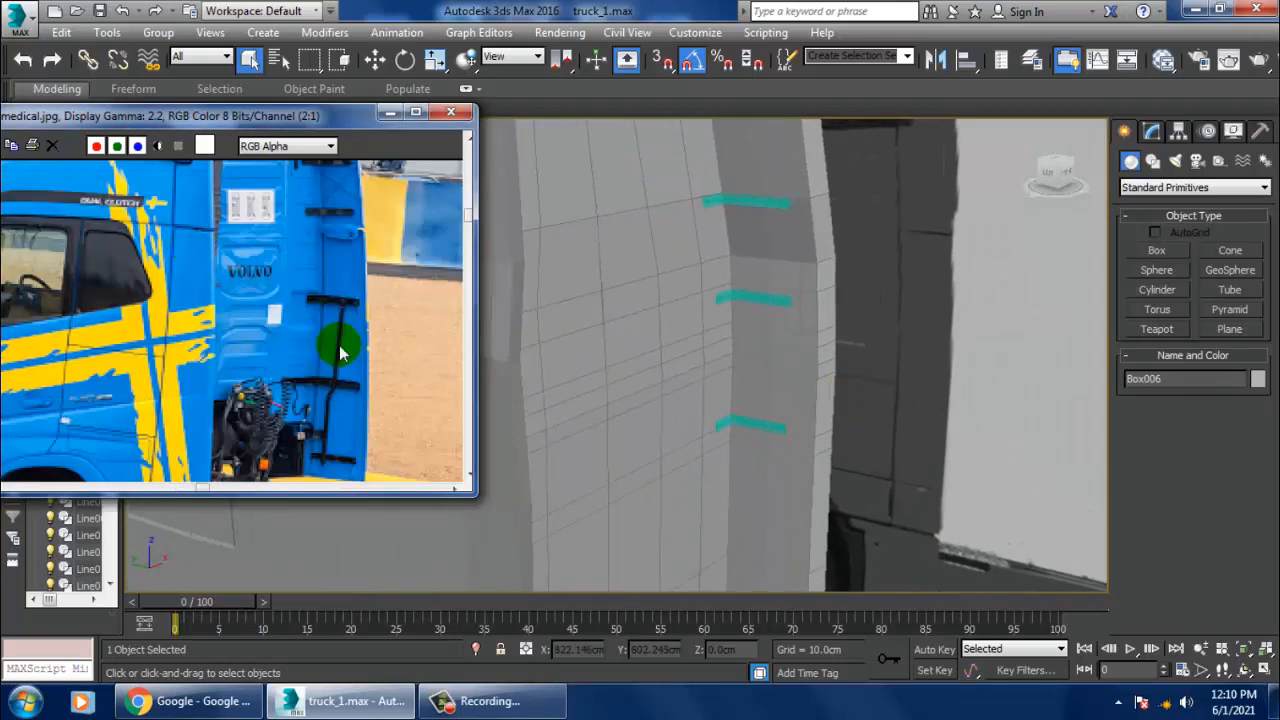
pyautogui.moveTo(337, 343); pyautogui.dragTo(300, 294, button='middle')
pyautogui.keyDown('alt'); pyautogui.moveTo(777, 337); pyautogui.dragTo(500, 300, button='middle'); pyautogui.keyUp('alt')
pyautogui.moveTo(243, 294); pyautogui.dragTo(246, 357)
pyautogui.keyDown('alt'); pyautogui.moveTo(520, 300); pyautogui.dragTo(742, 250, button='middle'); pyautogui.keyUp('alt')
pyautogui.moveTo(240, 471); pyautogui.dragTo(251, 315, button='middle')
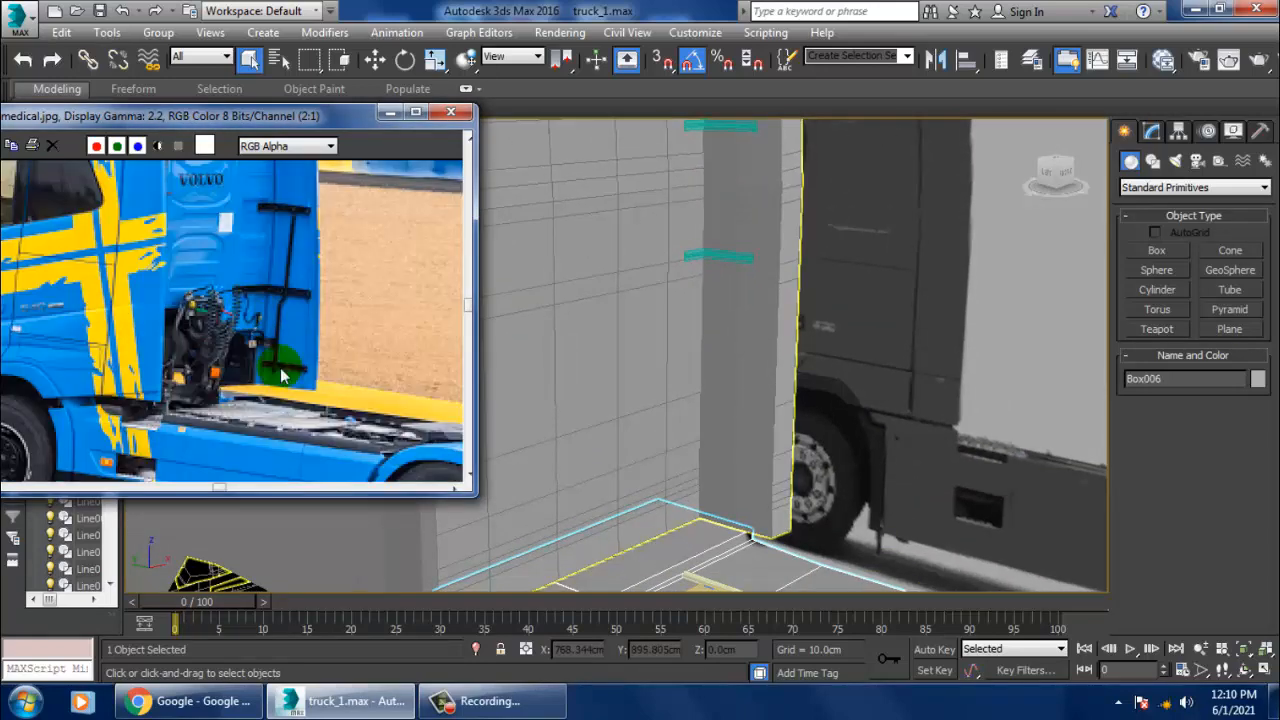
pyautogui.moveTo(286, 371); pyautogui.dragTo(281, 328, button='middle')
# Clone the lowest teal strip on the cab's rear corner downward as three evenly spaced copies, using the Copy option
pyautogui.click(720, 254)
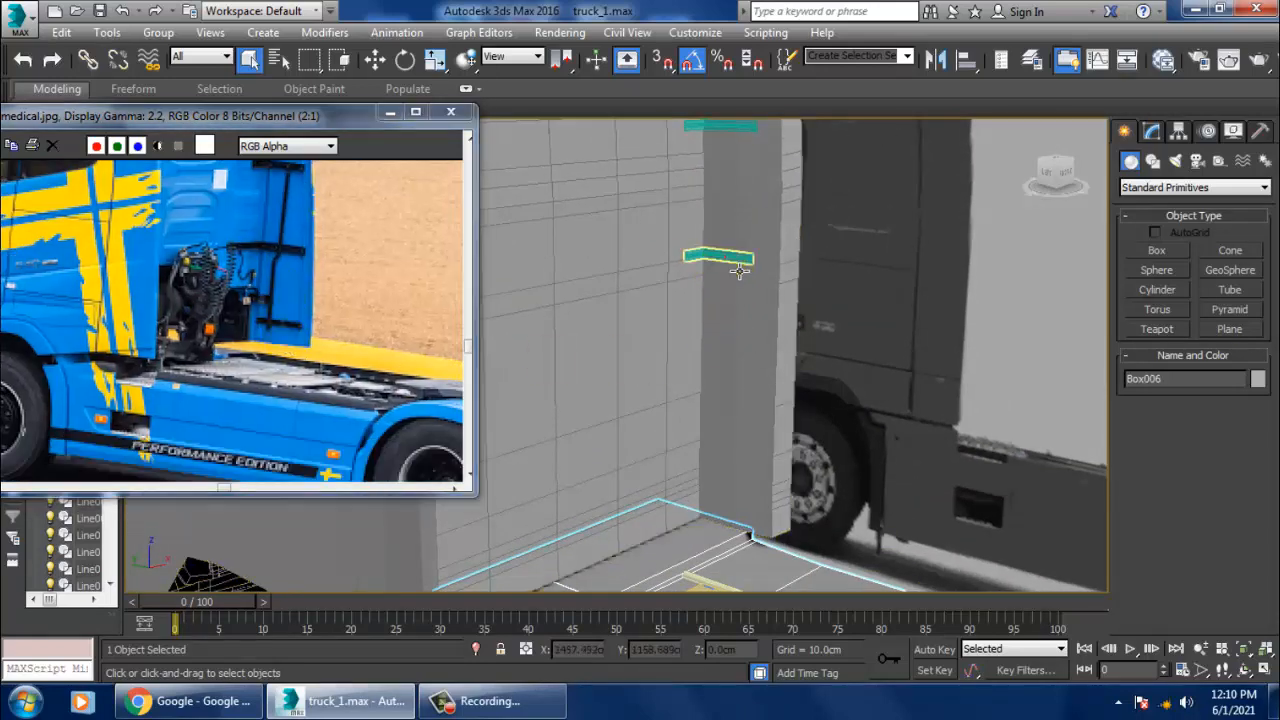
pyautogui.press('w')
pyautogui.moveTo(737, 239)
pyautogui.keyDown('shift'); pyautogui.mouseDown()
pyautogui.moveTo(702, 290)
pyautogui.moveTo(732, 300)
pyautogui.moveTo(727, 341)
pyautogui.mouseUp(); pyautogui.keyUp('shift')
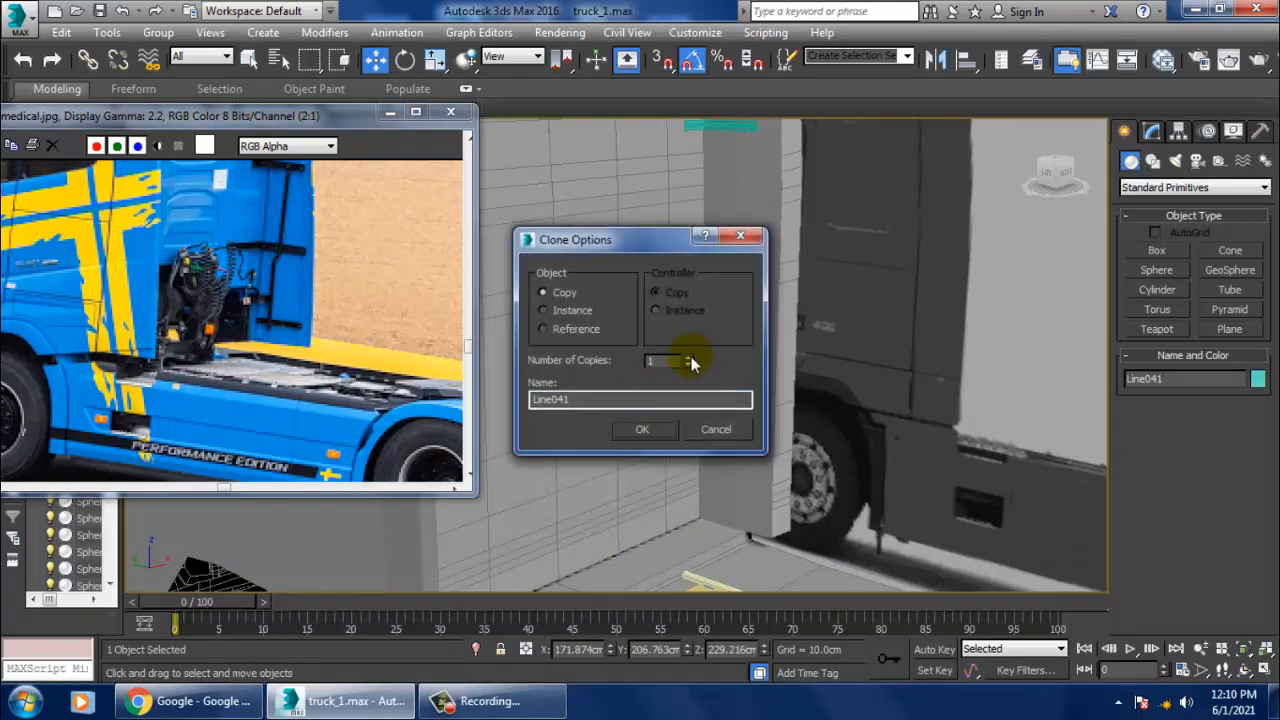
pyautogui.click(642, 429)
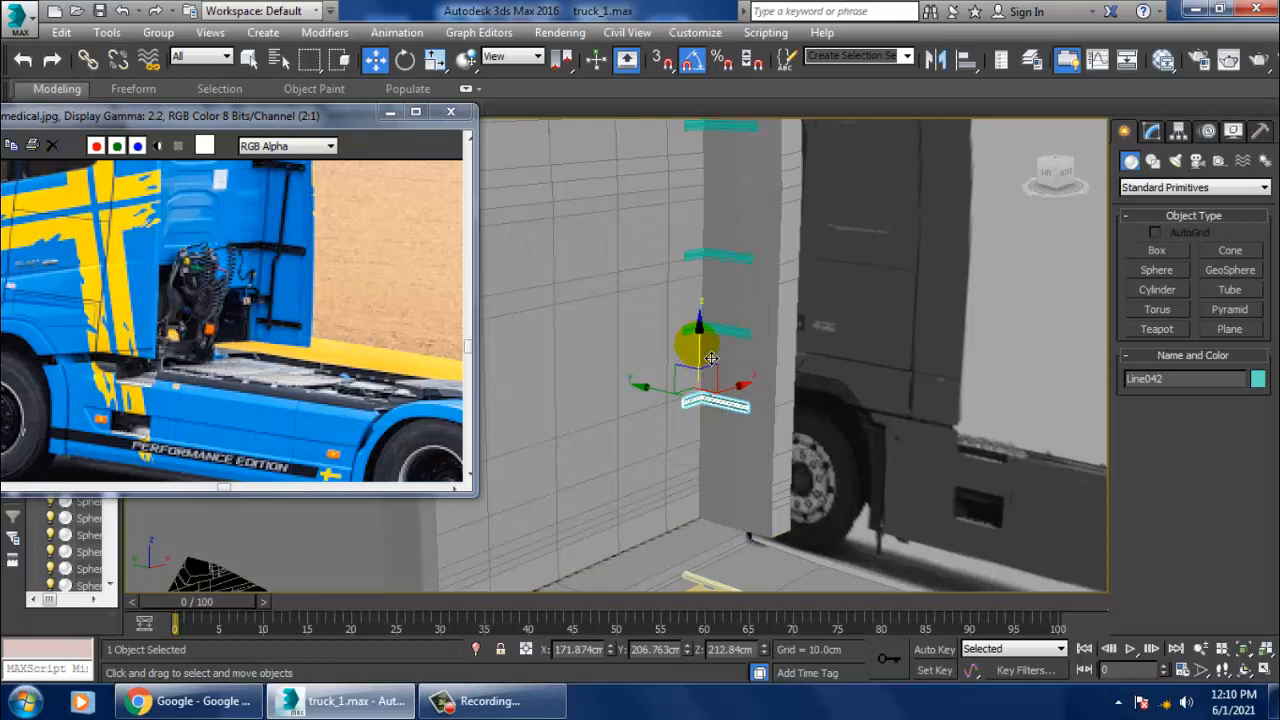
pyautogui.moveTo(711, 358)
pyautogui.keyDown('shift'); pyautogui.mouseDown()
pyautogui.moveTo(706, 400)
pyautogui.moveTo(740, 455)
pyautogui.mouseUp(); pyautogui.keyUp('shift')
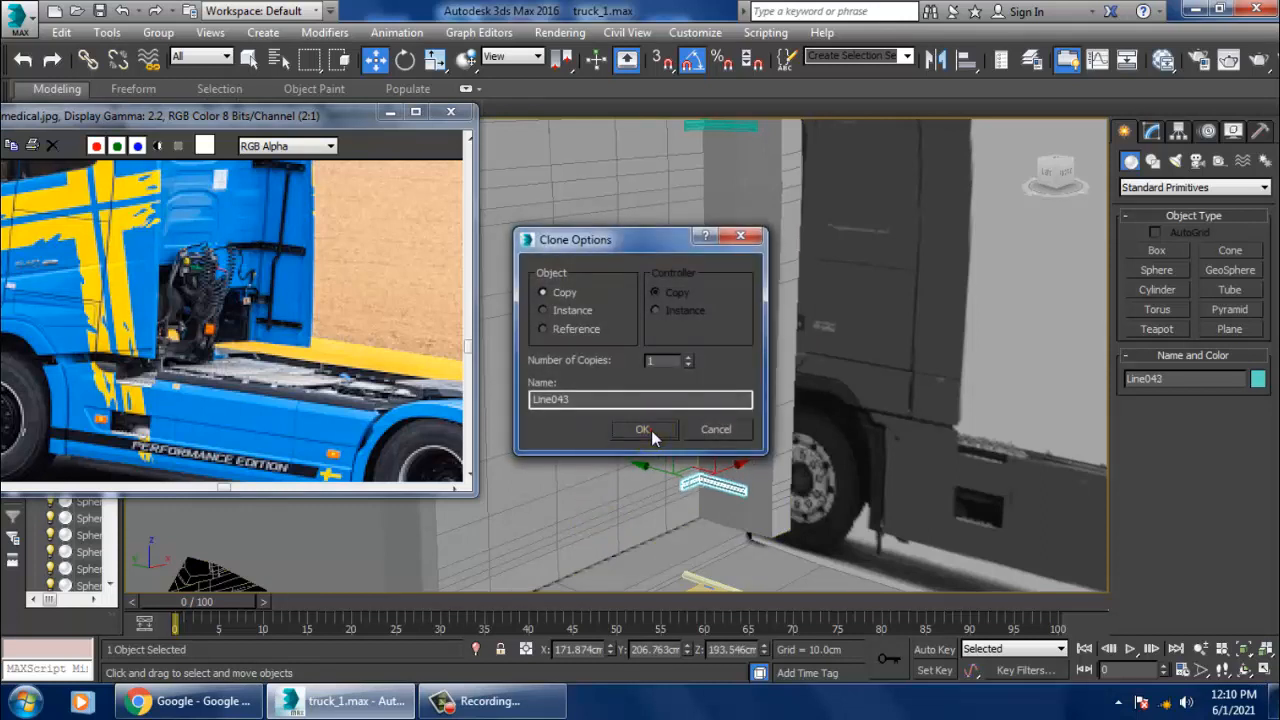
pyautogui.click(643, 430)
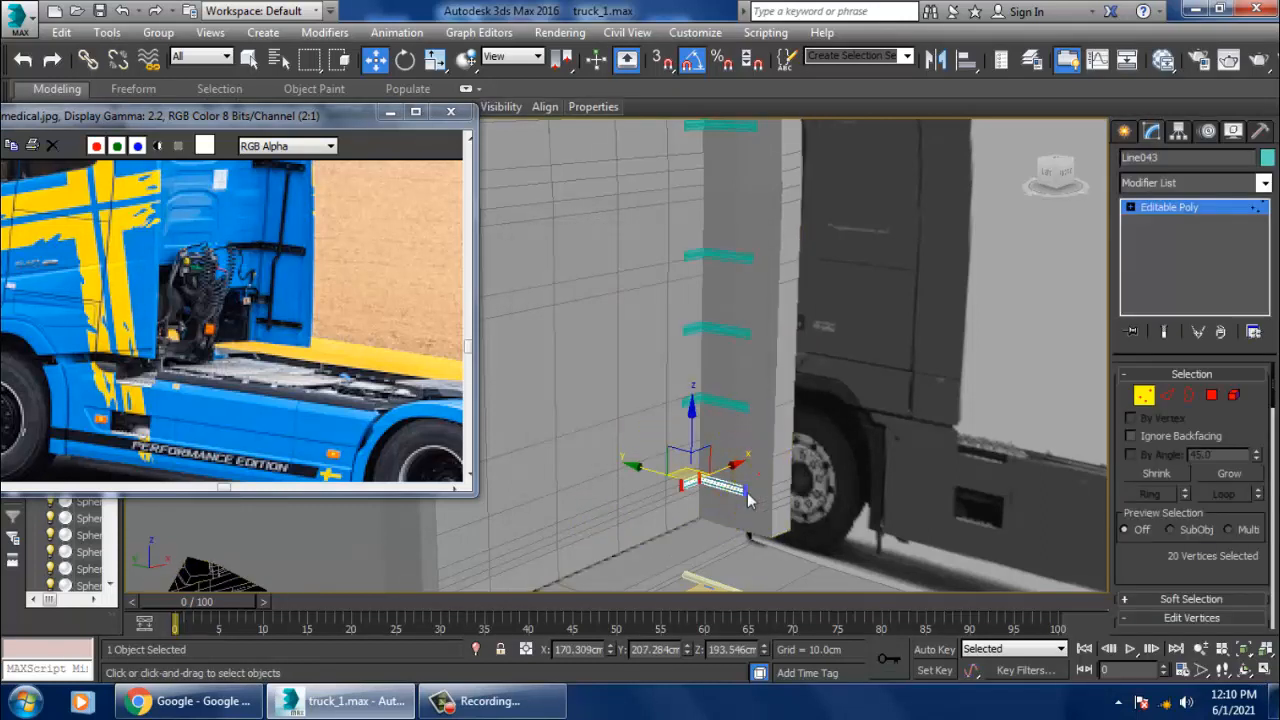
# Lengthen the lowest teal strip by moving its 12 outer end vertices about 4 cm outward along Y
pyautogui.moveTo(748, 500); pyautogui.dragTo(731, 515)
pyautogui.keyDown('alt'); pyautogui.moveTo(735, 509); pyautogui.dragTo(720, 486, button='middle'); pyautogui.keyUp('alt')
pyautogui.moveTo(722, 484); pyautogui.dragTo(750, 501)
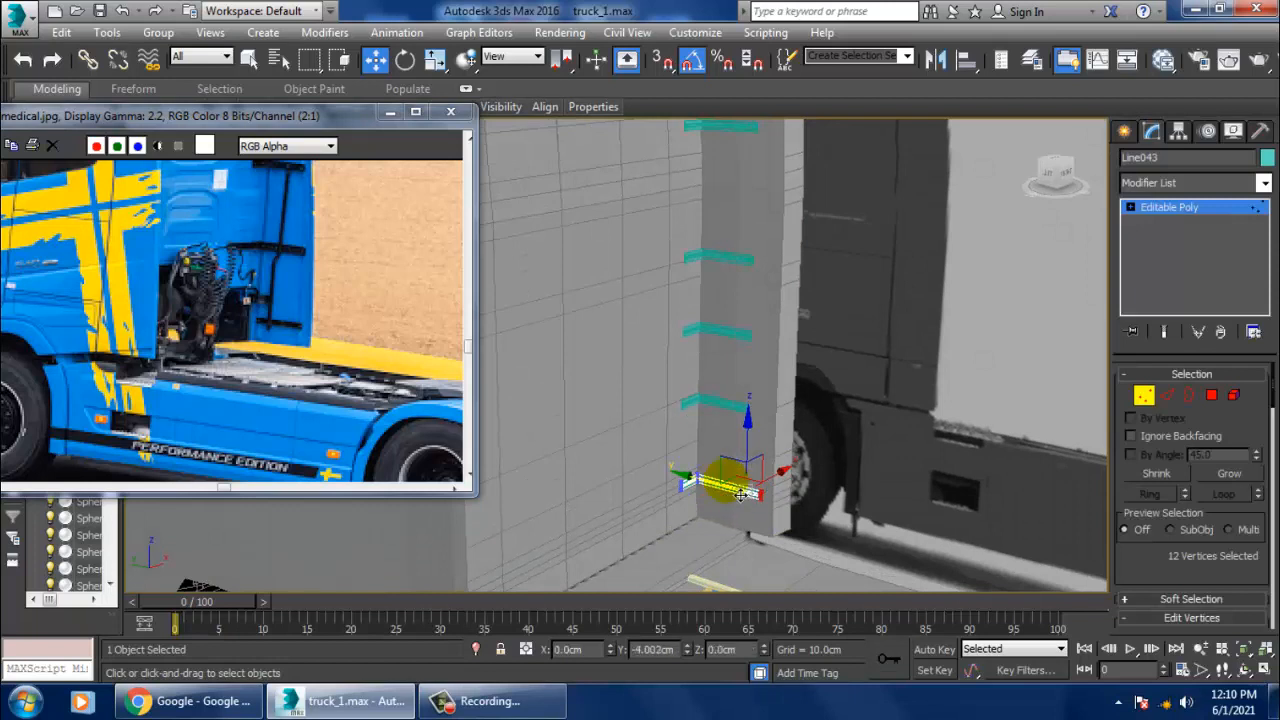
pyautogui.click(1175, 207)
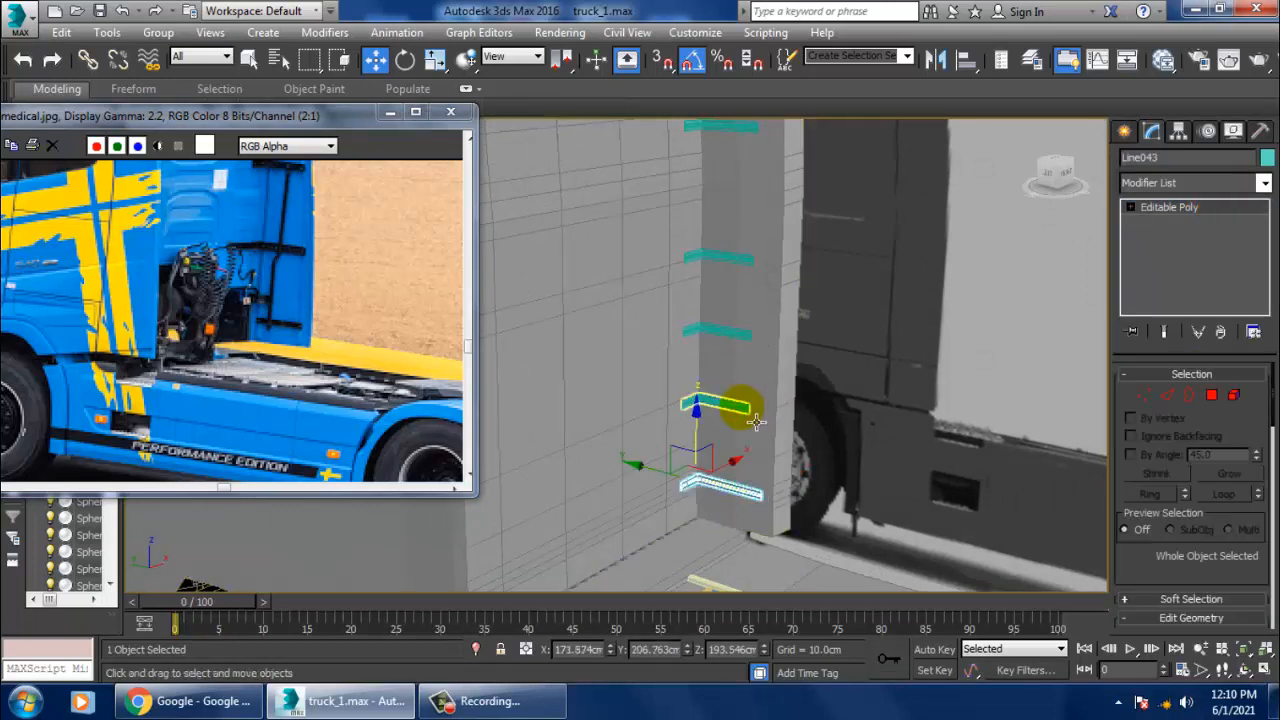
# Lengthen the second-lowest teal strip by moving its 12 outer end vertices outward along Y
pyautogui.click(755, 421)
pyautogui.moveTo(730, 436); pyautogui.dragTo(734, 405)
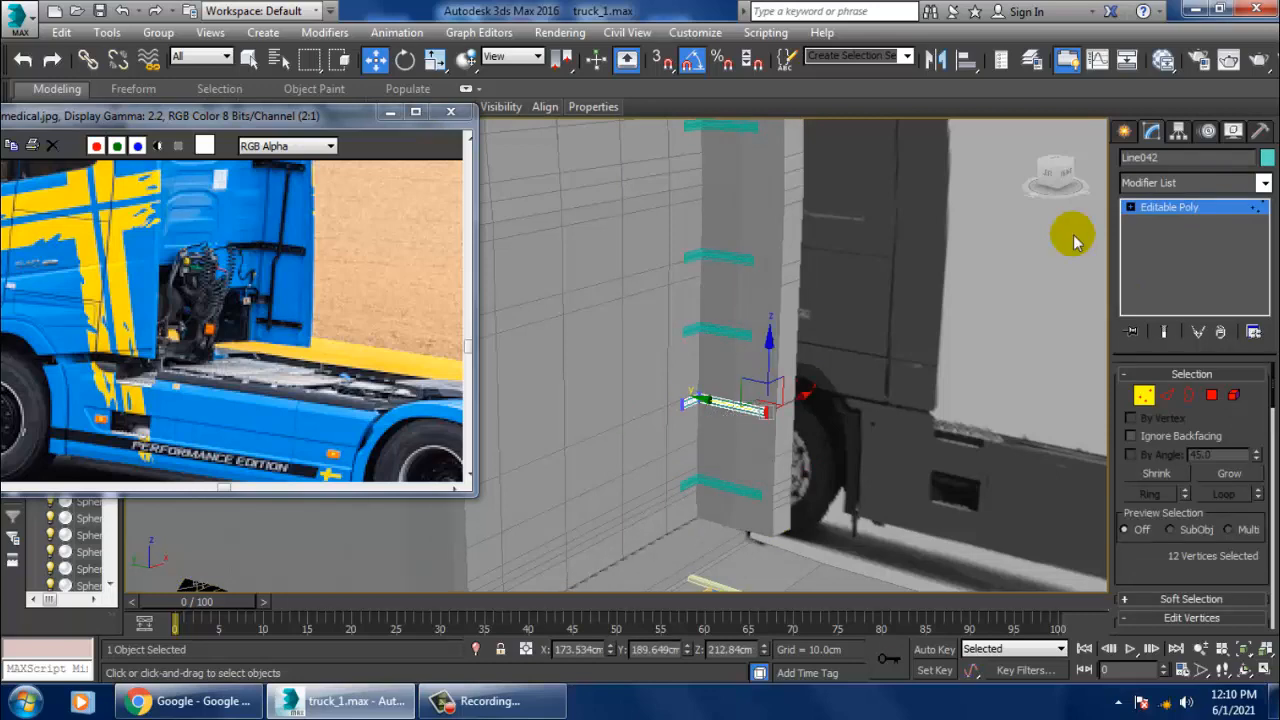
pyautogui.click(1190, 206)
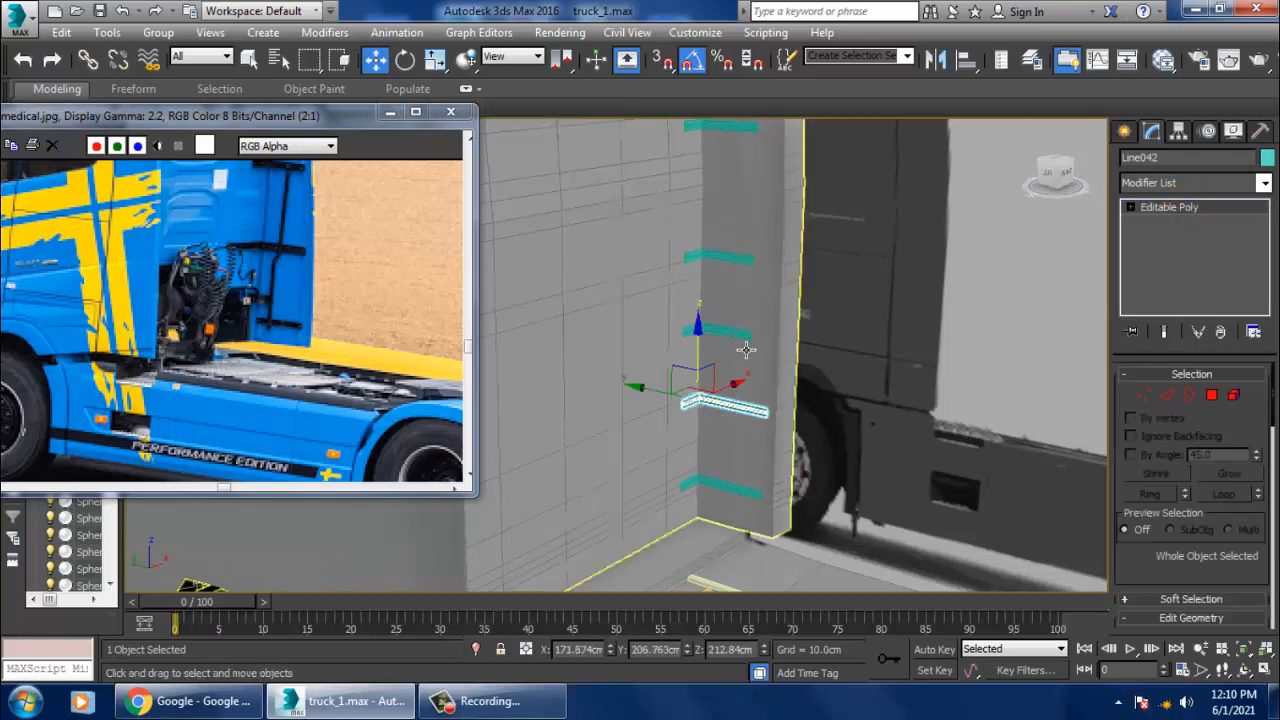
# Inspect the middle teal strip and its neighbours on the cab corner in the Front wireframe view
pyautogui.click(738, 337)
pyautogui.hotkey('alt', 'w')
pyautogui.middleClick(878, 252)
pyautogui.hotkey('alt', 'w')
pyautogui.press('z')
pyautogui.scroll(-4, 901, 340)
pyautogui.moveTo(901, 345); pyautogui.dragTo(792, 275, button='middle')
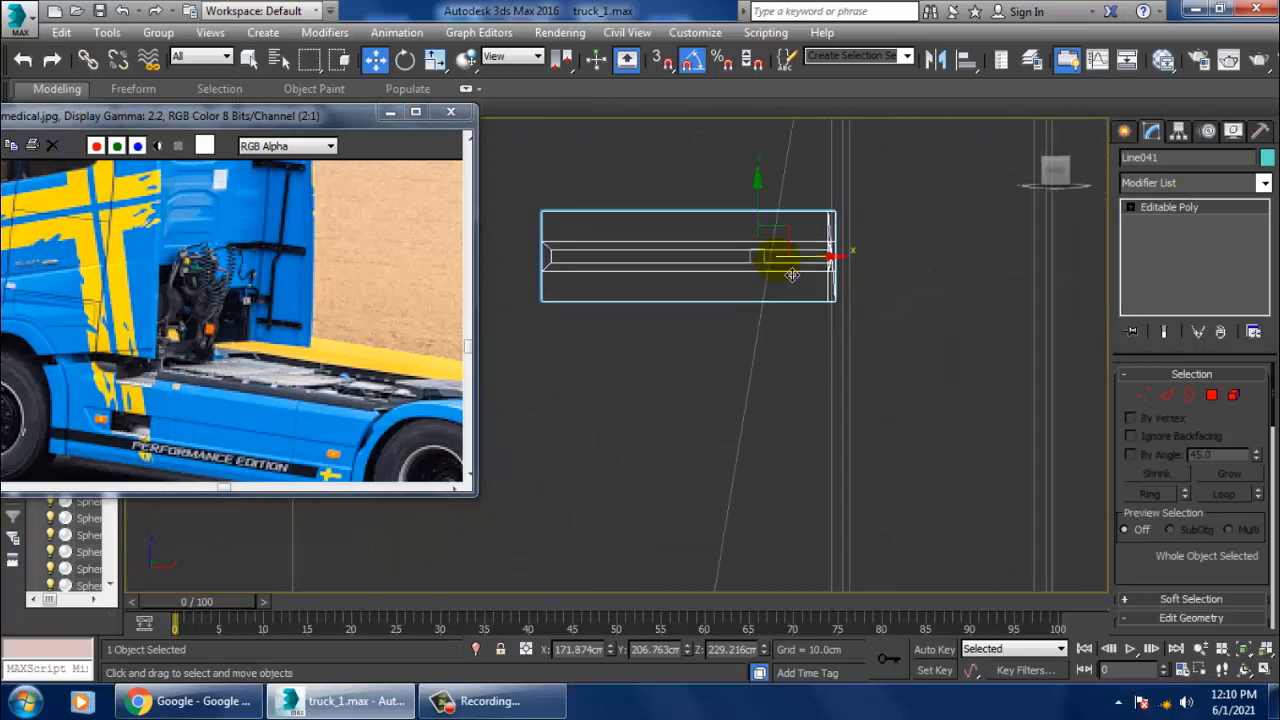
pyautogui.scroll(-6, 791, 274)
pyautogui.moveTo(820, 343); pyautogui.dragTo(819, 313, button='middle')
# Draw a four-point line in the Left view across the three lower strips, with a short sideways jog just below the second-lowest one
pyautogui.click(1124, 132)
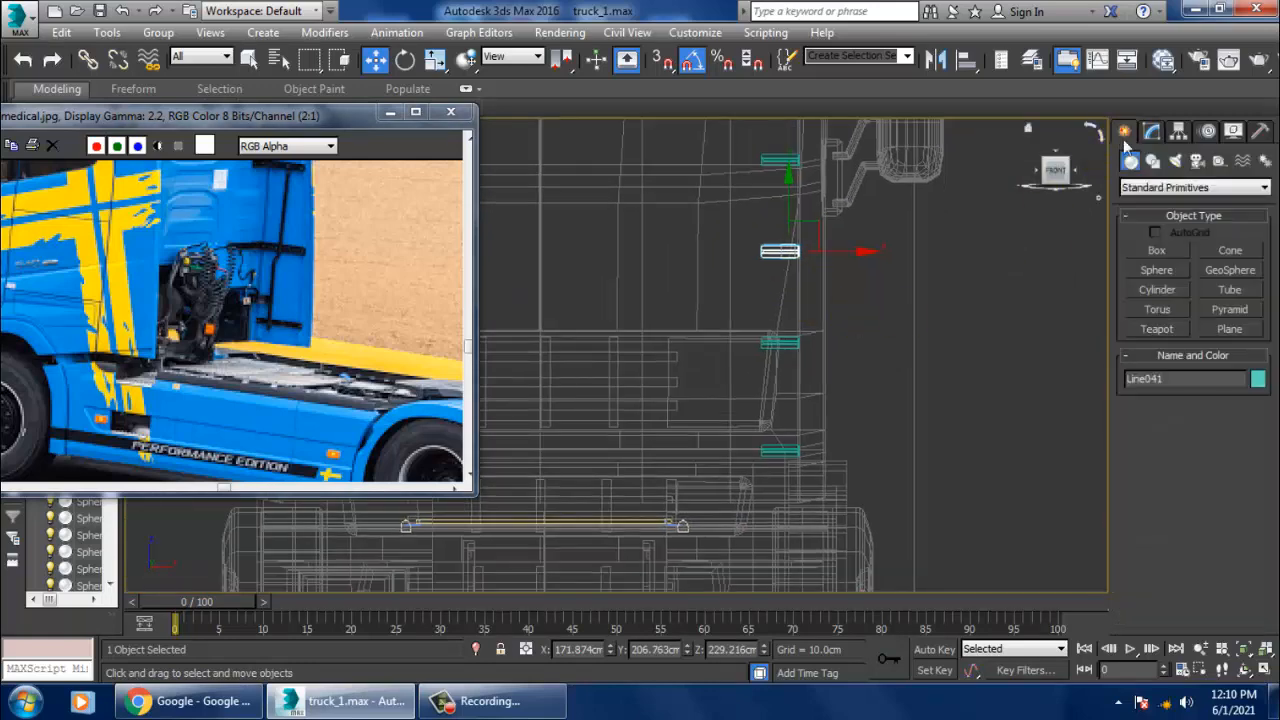
pyautogui.click(1156, 163)
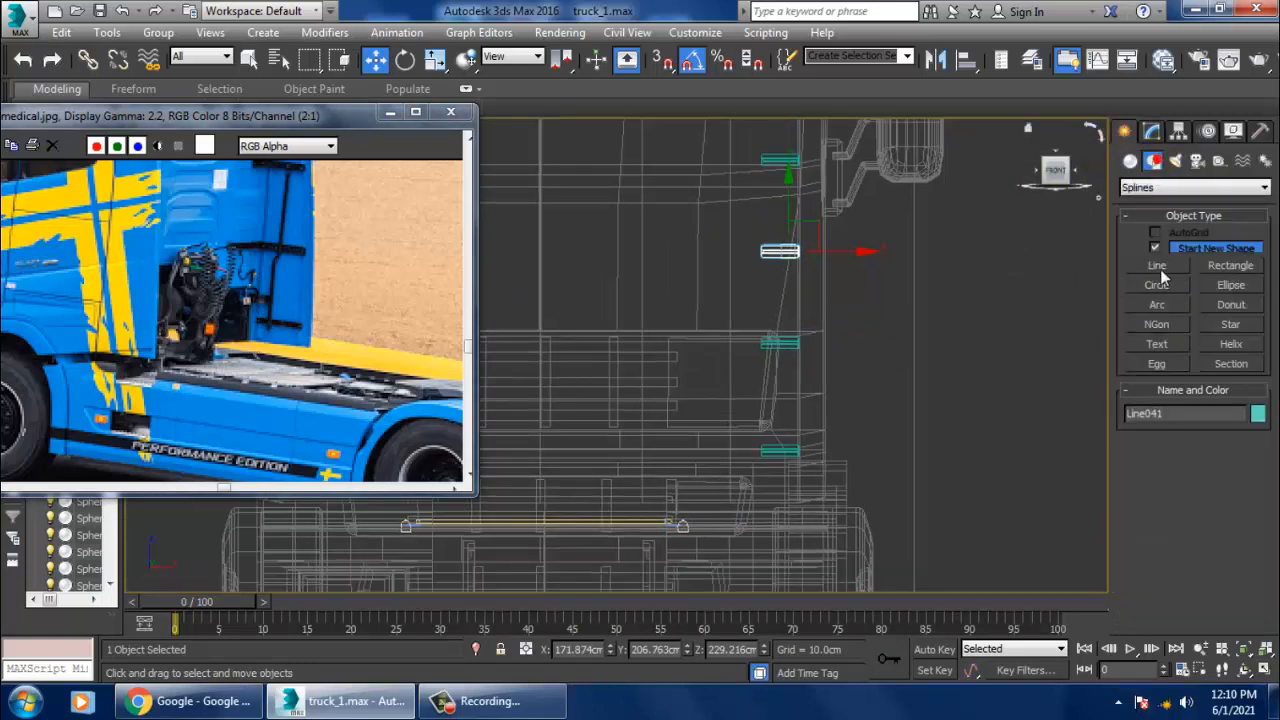
pyautogui.click(1161, 270)
pyautogui.moveTo(334, 249); pyautogui.dragTo(334, 273, button='middle')
pyautogui.moveTo(886, 297); pyautogui.dragTo(889, 314, button='middle')
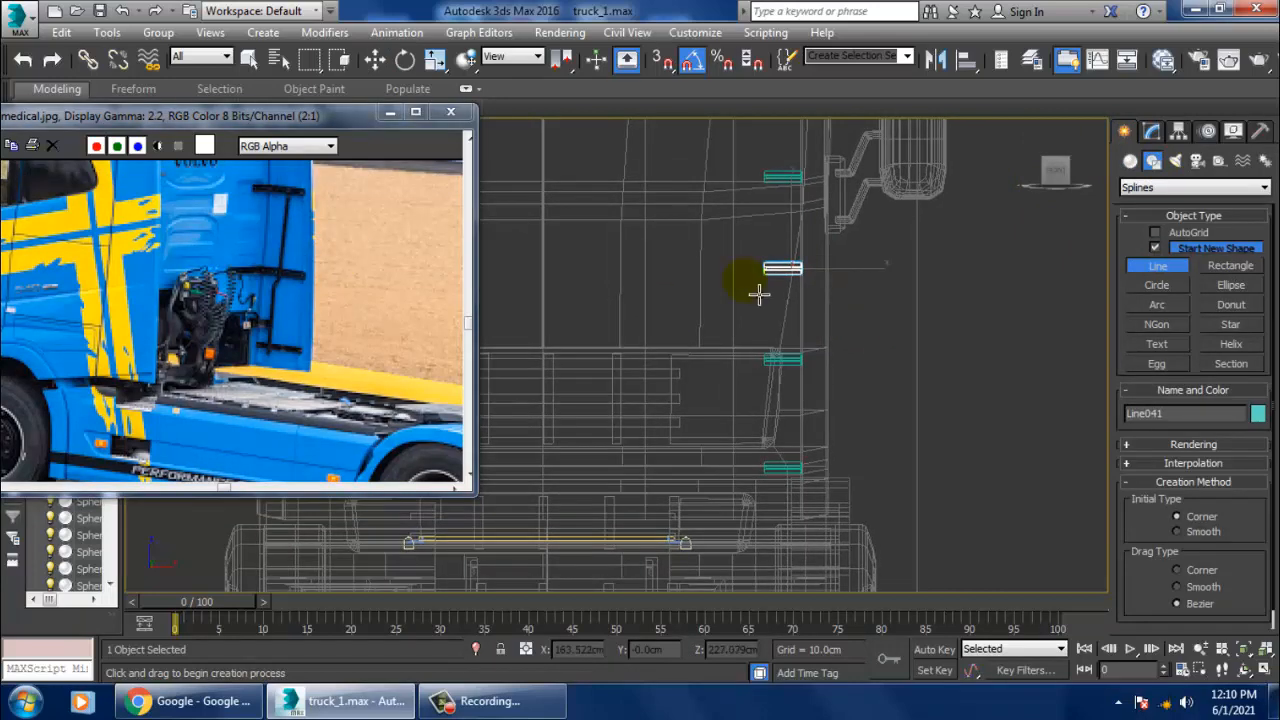
pyautogui.hotkey('alt', 'w')
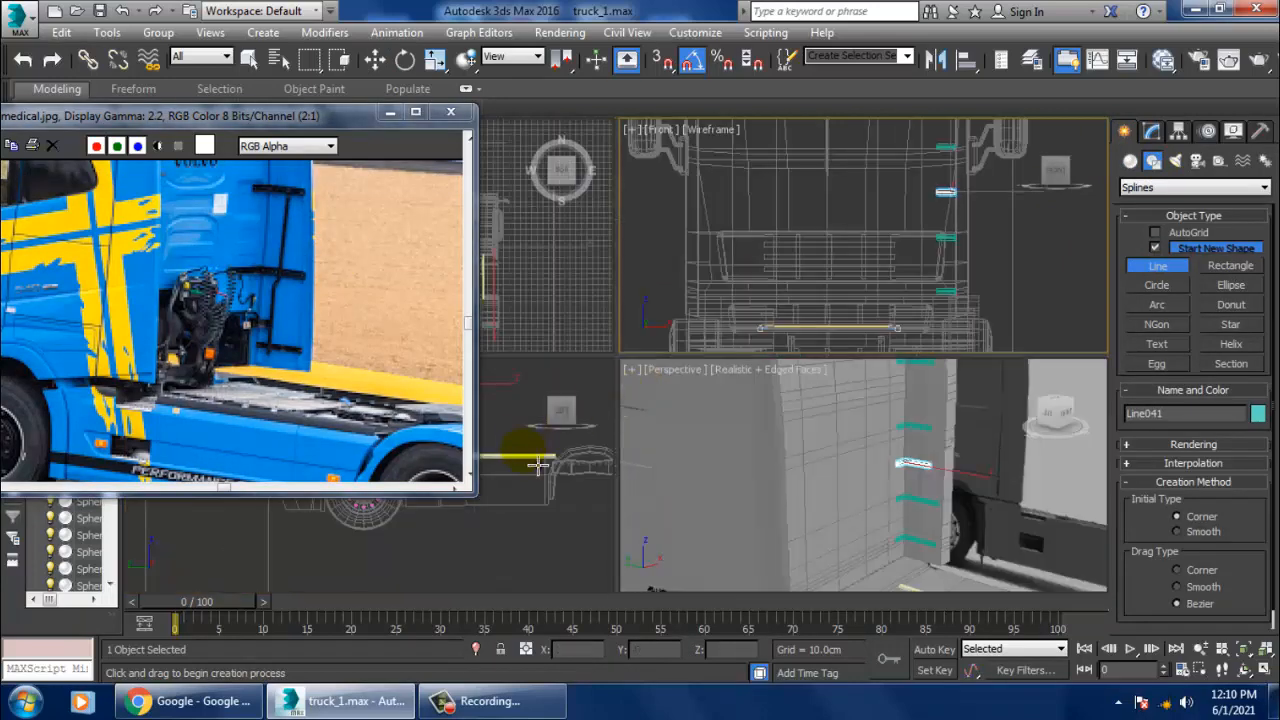
pyautogui.middleClick(531, 468)
pyautogui.hotkey('alt', 'w')
pyautogui.moveTo(664, 410); pyautogui.dragTo(674, 437, button='middle')
pyautogui.moveTo(812, 223); pyautogui.dragTo(755, 353, button='middle')
pyautogui.scroll(3, 720, 380)
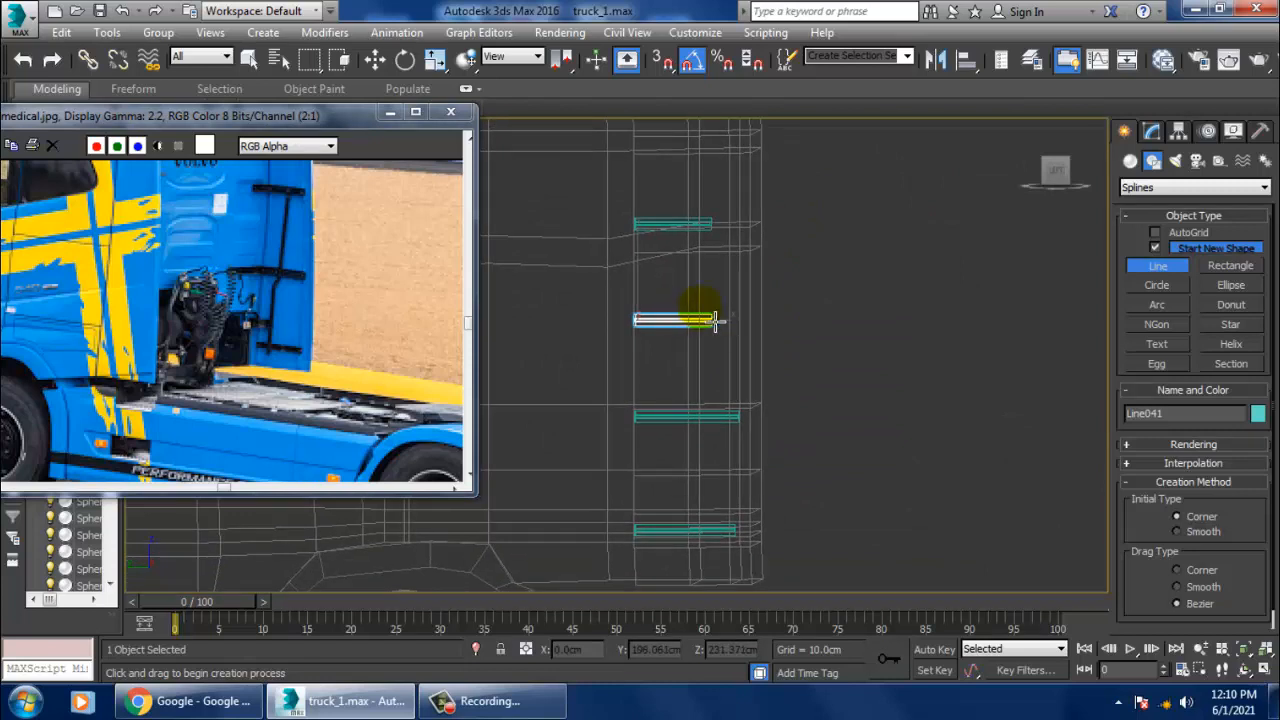
pyautogui.click(700, 307)
pyautogui.click(690, 416)
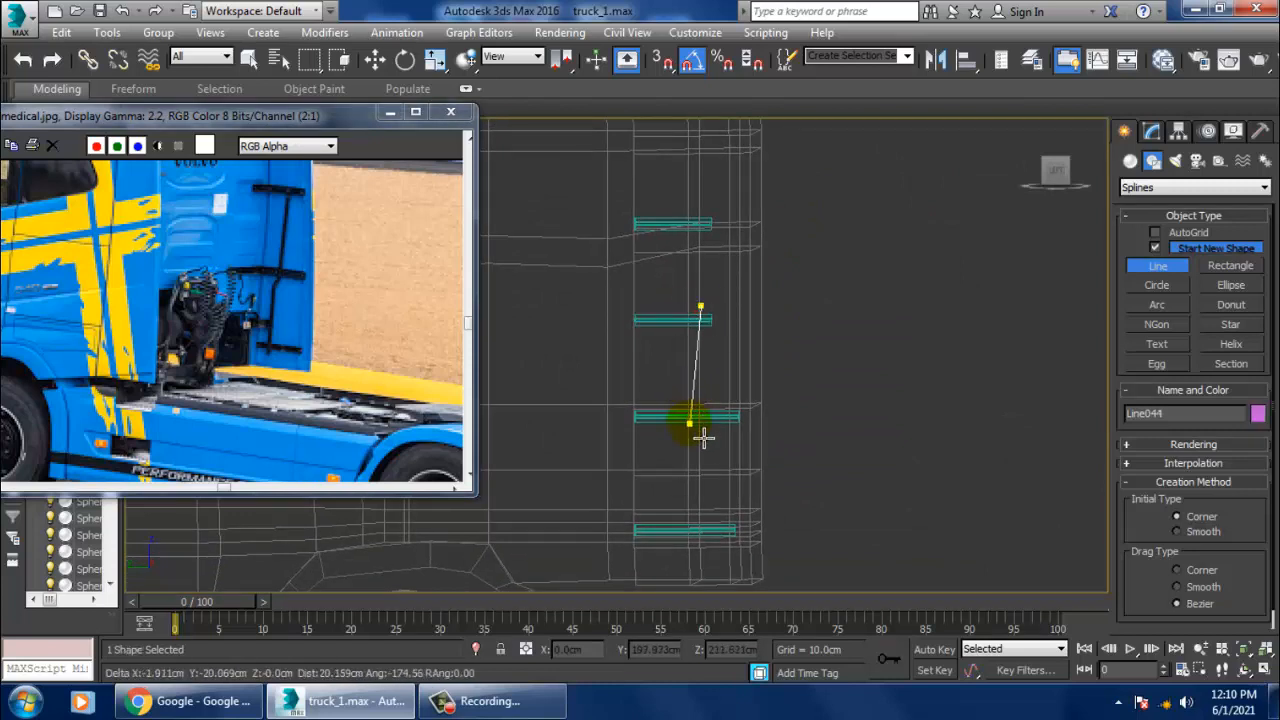
pyautogui.click(670, 431)
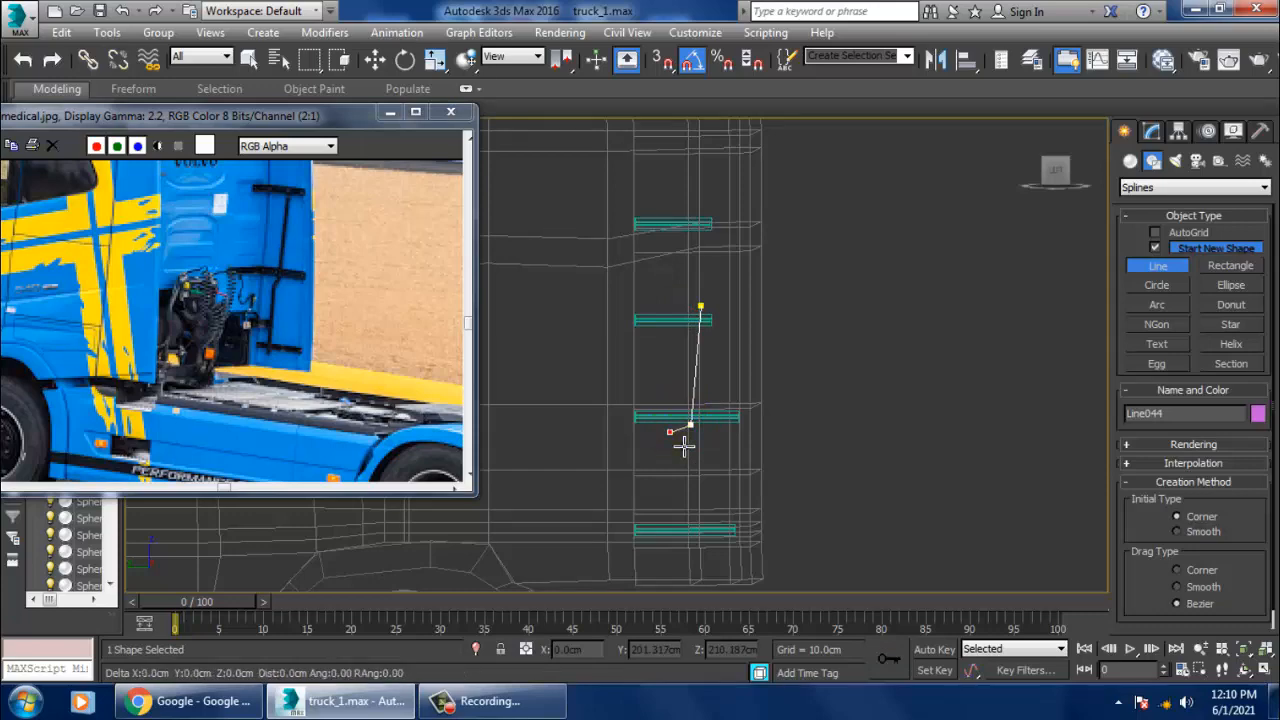
pyautogui.click(677, 536)
pyautogui.click(677, 551)
pyautogui.rightClick(677, 553)
pyautogui.rightClick(677, 553)
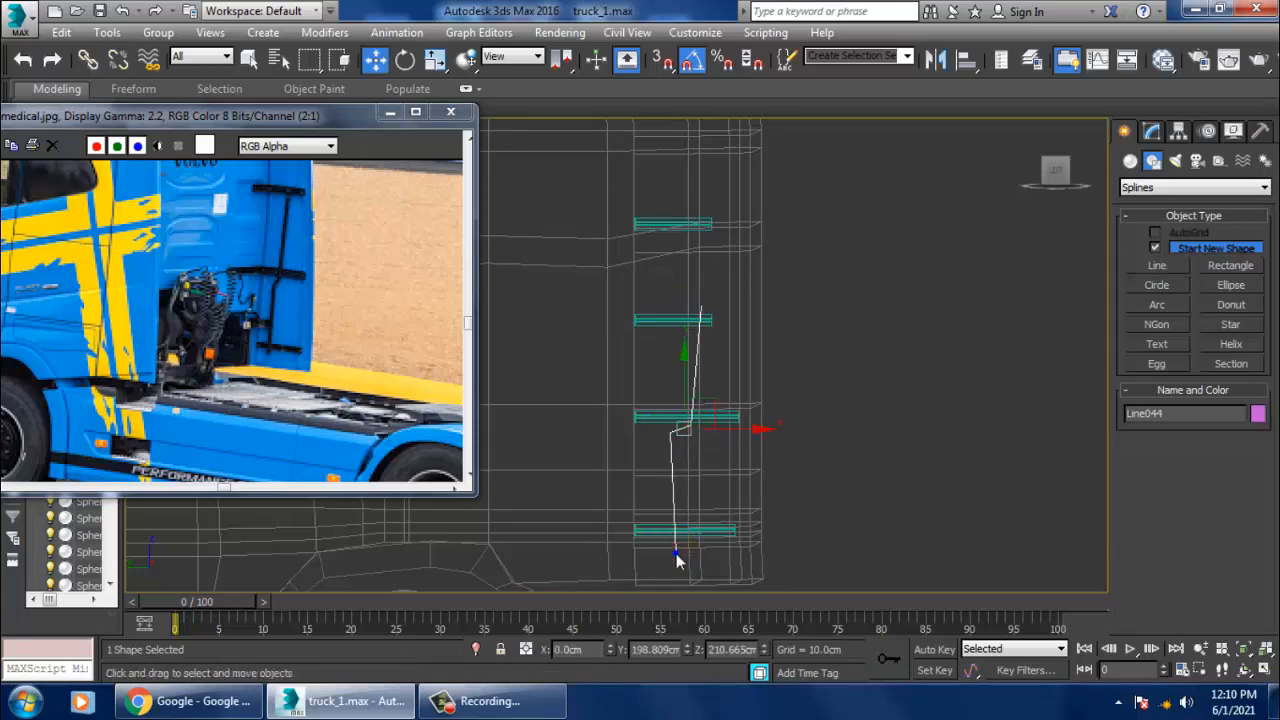
# Enable the new line's thickness in the viewport with a radial section and a thickness of 0.59 cm
pyautogui.hotkey('alt', 'w')
pyautogui.rightClick(752, 512)
pyautogui.hotkey('alt', 'w')
pyautogui.scroll(-3, 768, 448)
pyautogui.keyDown('alt'); pyautogui.moveTo(780, 461); pyautogui.dragTo(714, 392, button='middle'); pyautogui.keyUp('alt')
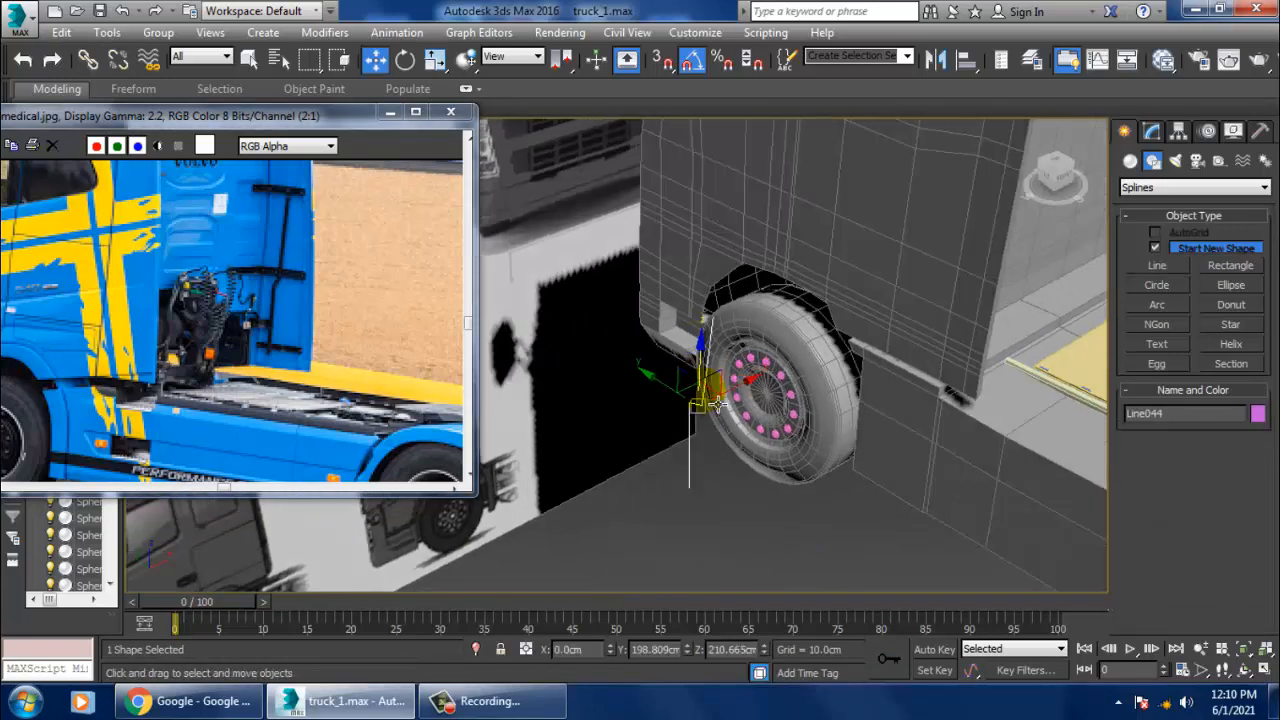
pyautogui.click(1150, 134)
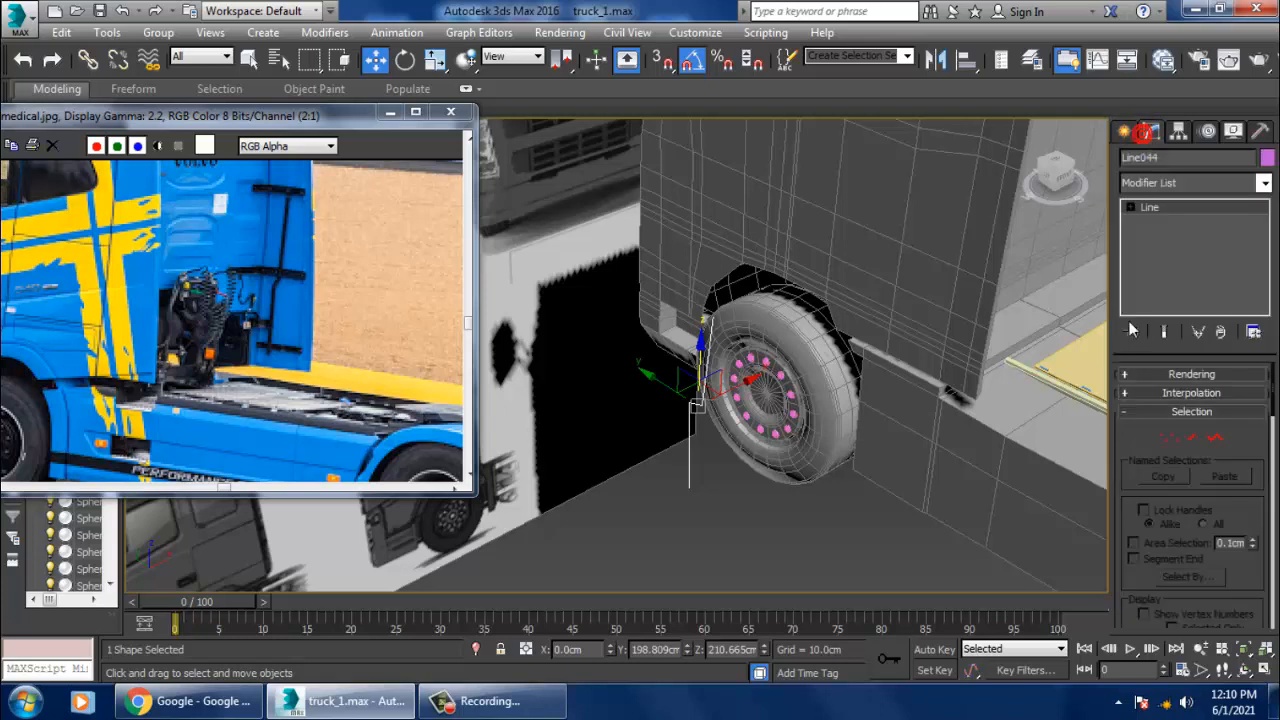
pyautogui.click(1160, 375)
pyautogui.click(1130, 402)
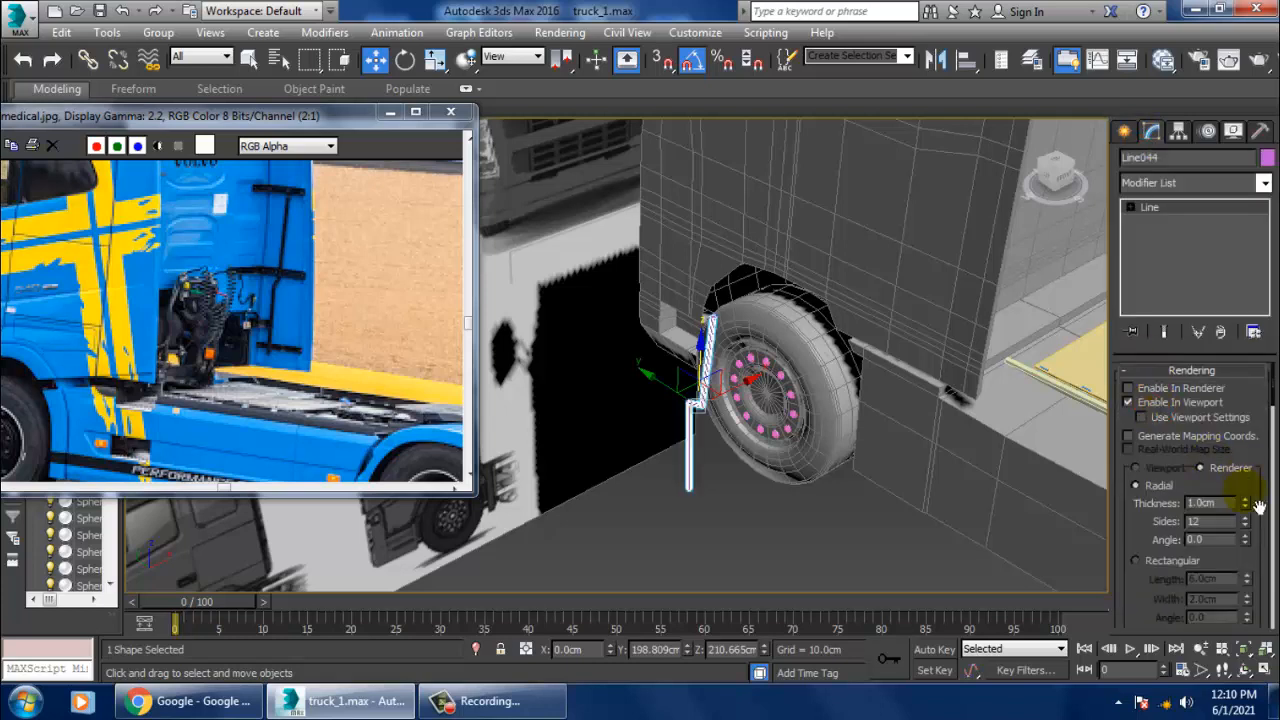
pyautogui.moveTo(1264, 543); pyautogui.dragTo(1264, 559)
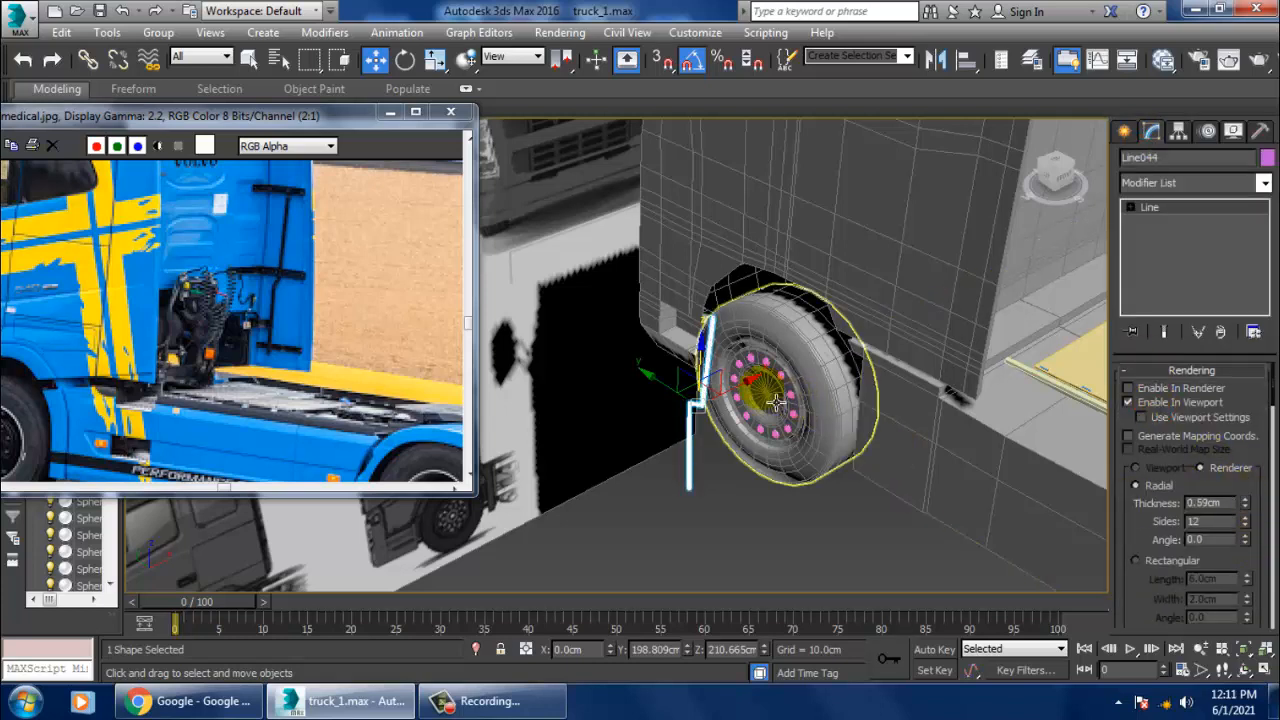
# Move the rod along X to about 172.77 cm so it sits against the teal strips on the cab's rear corner
pyautogui.moveTo(740, 384); pyautogui.dragTo(1261, 190)
pyautogui.press('z')
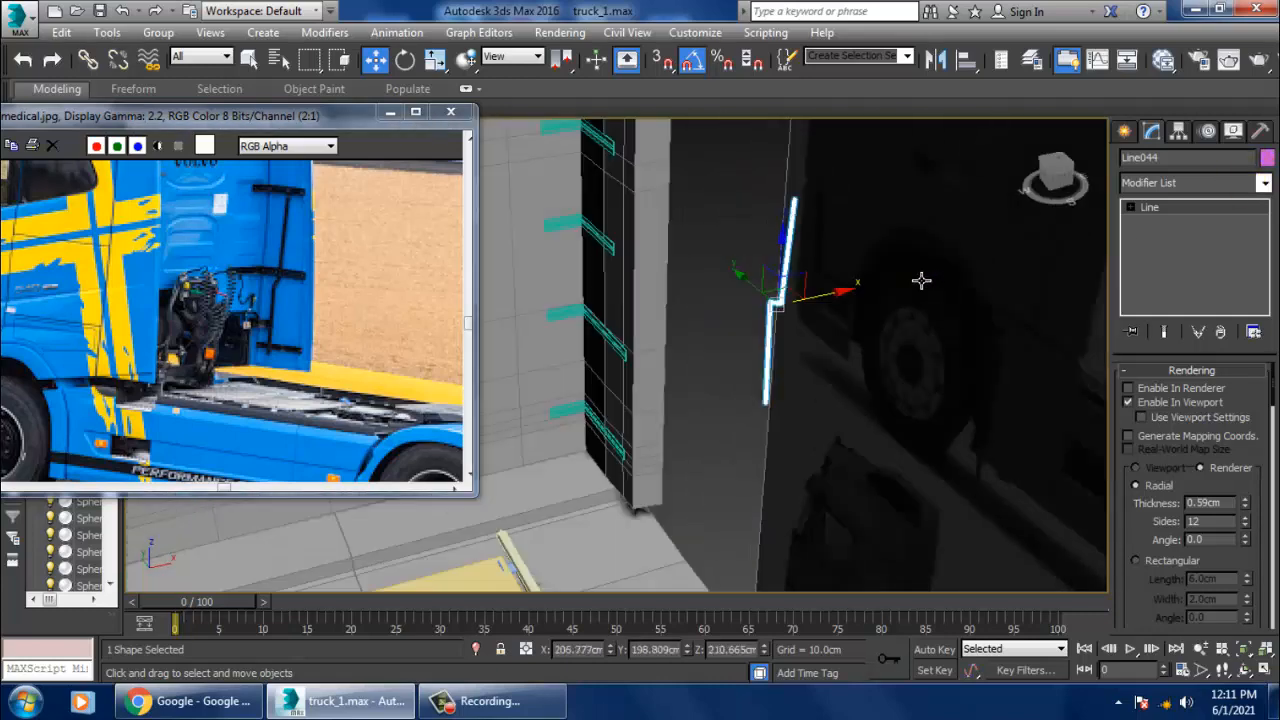
pyautogui.moveTo(878, 291); pyautogui.dragTo(762, 317)
pyautogui.press('z')
pyautogui.keyDown('alt'); pyautogui.moveTo(762, 308); pyautogui.dragTo(686, 271, button='middle'); pyautogui.keyUp('alt')
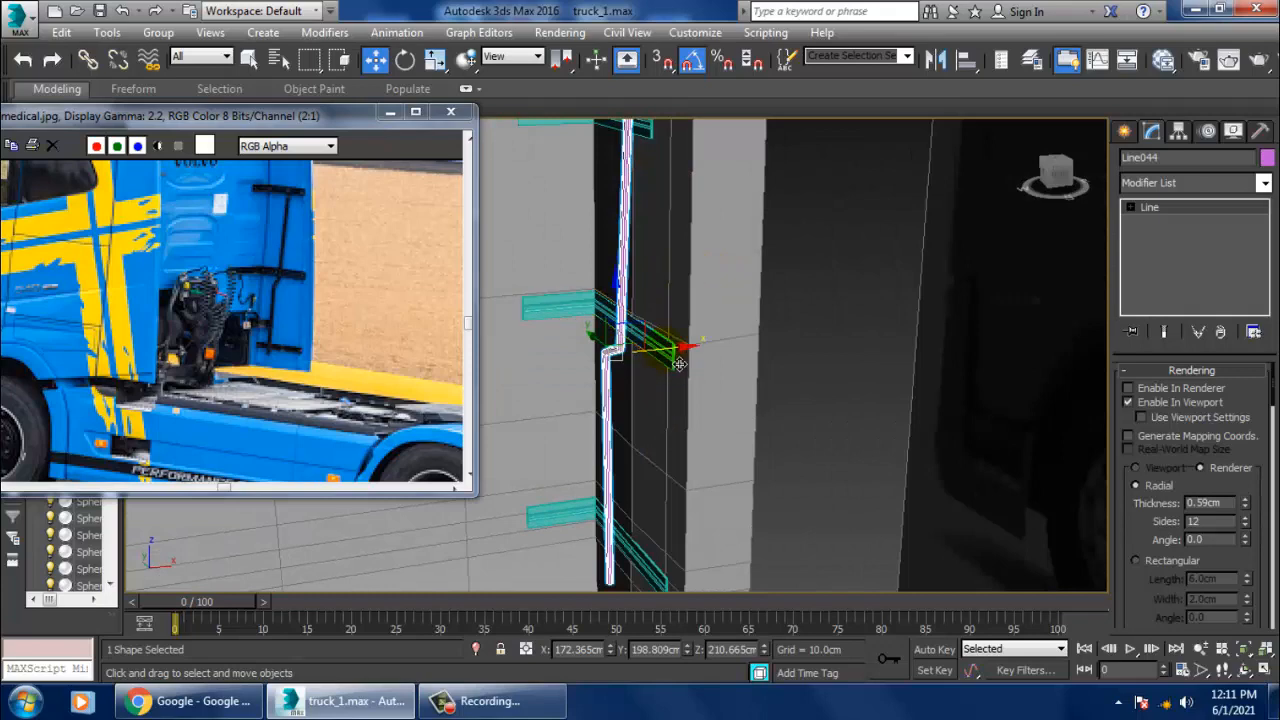
pyautogui.moveTo(679, 352); pyautogui.dragTo(687, 358)
pyautogui.keyDown('alt'); pyautogui.moveTo(682, 347); pyautogui.dragTo(769, 286, button='middle'); pyautogui.keyUp('alt')
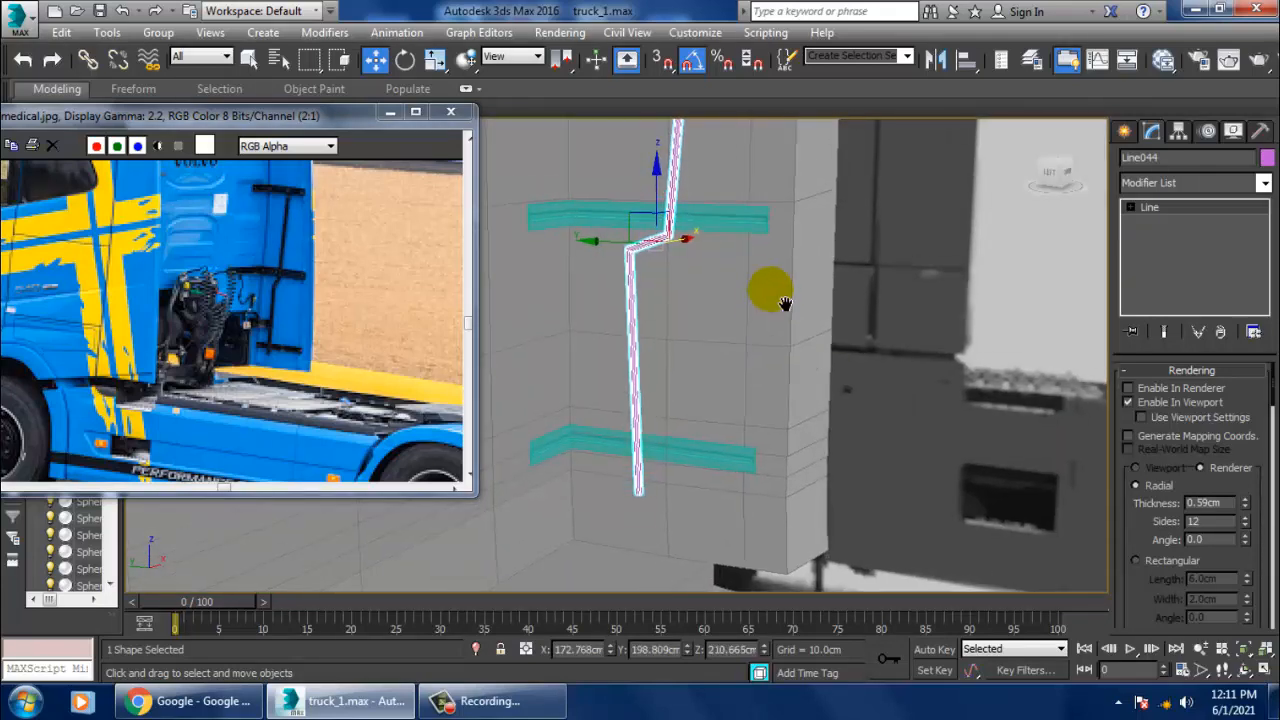
# Fillet the rod's lower jog vertex into a rounded bend
pyautogui.scroll(5, 731, 314)
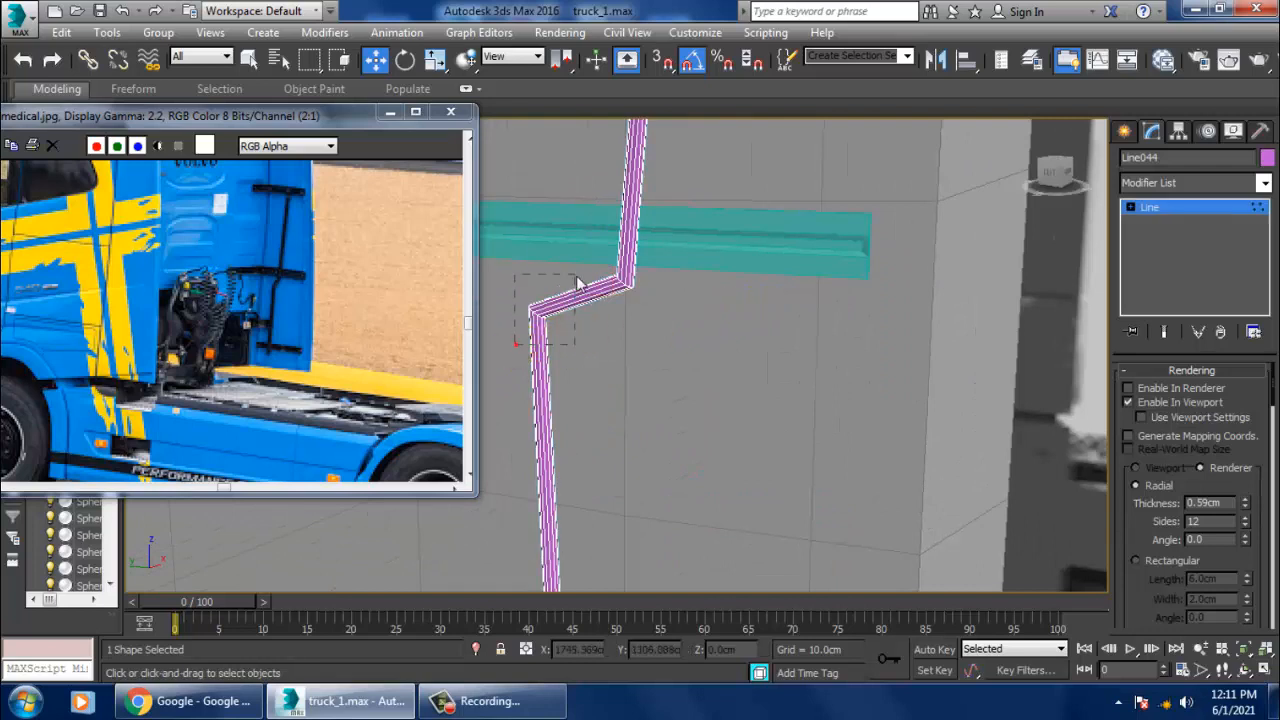
pyautogui.moveTo(577, 283); pyautogui.dragTo(578, 283)
pyautogui.moveTo(1158, 553); pyautogui.dragTo(1145, 221)
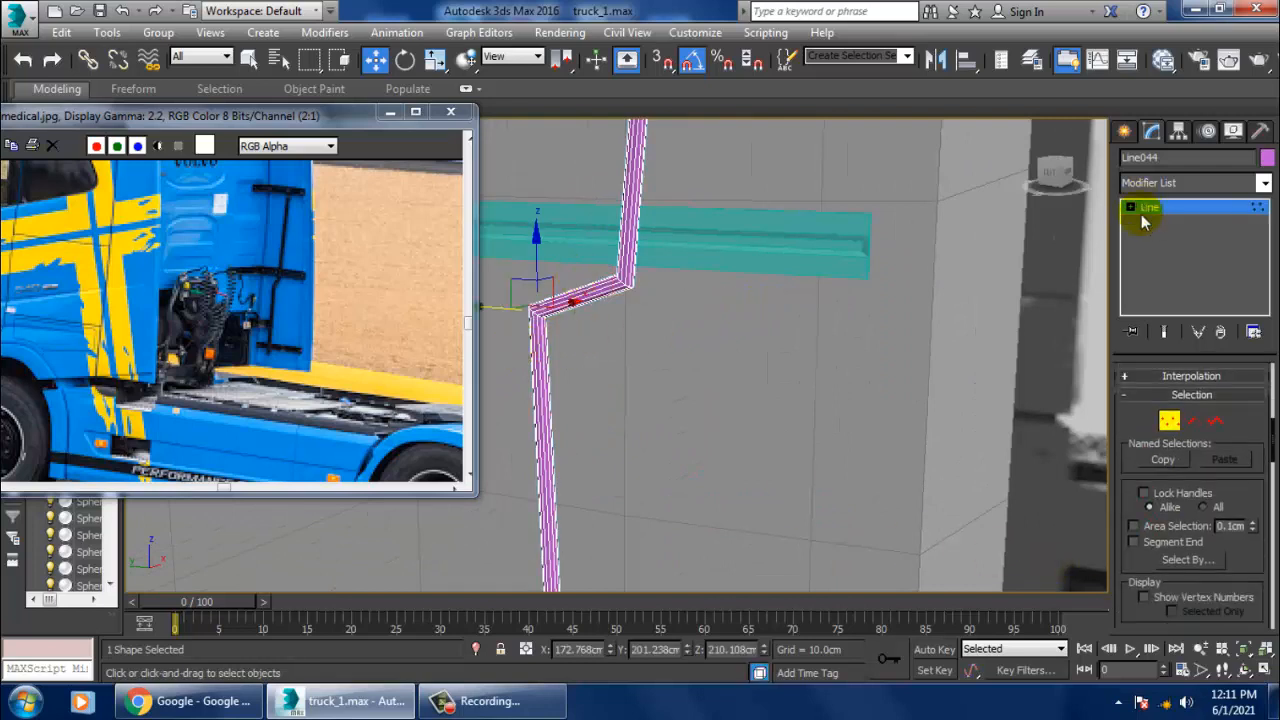
pyautogui.moveTo(1262, 503); pyautogui.dragTo(1238, 165)
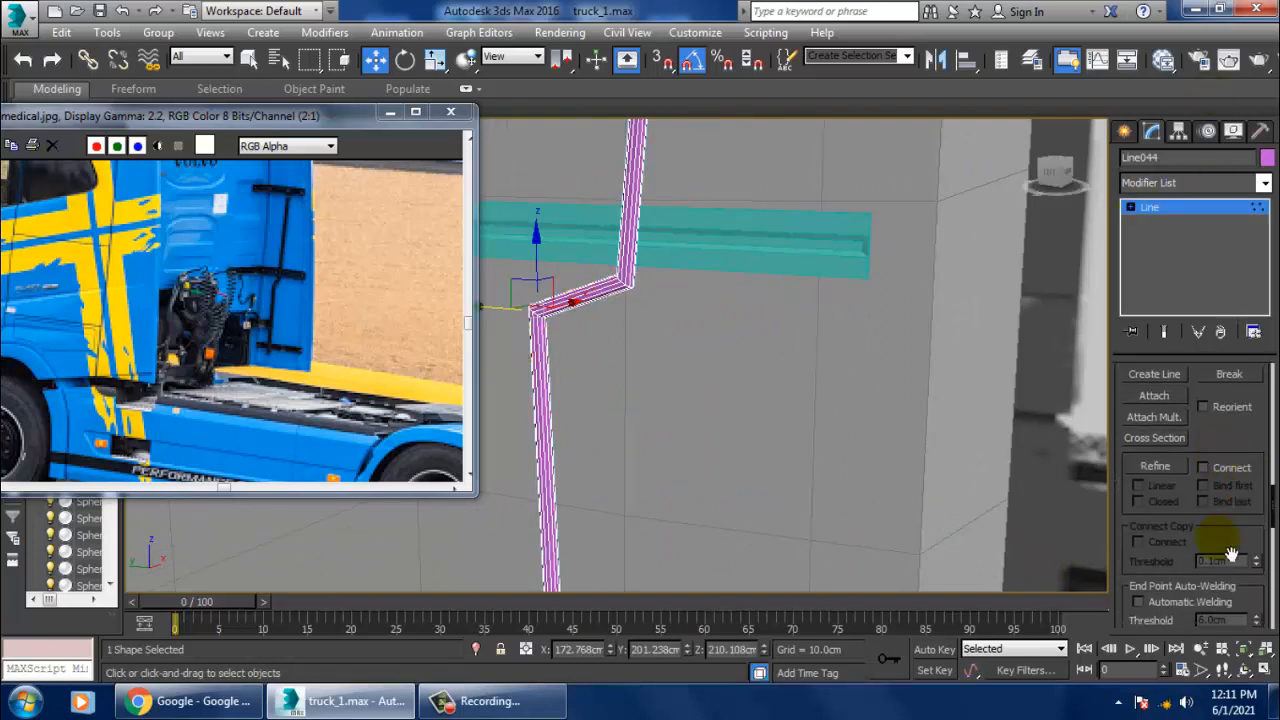
pyautogui.moveTo(1231, 555); pyautogui.dragTo(1221, 420)
pyautogui.click(1165, 619)
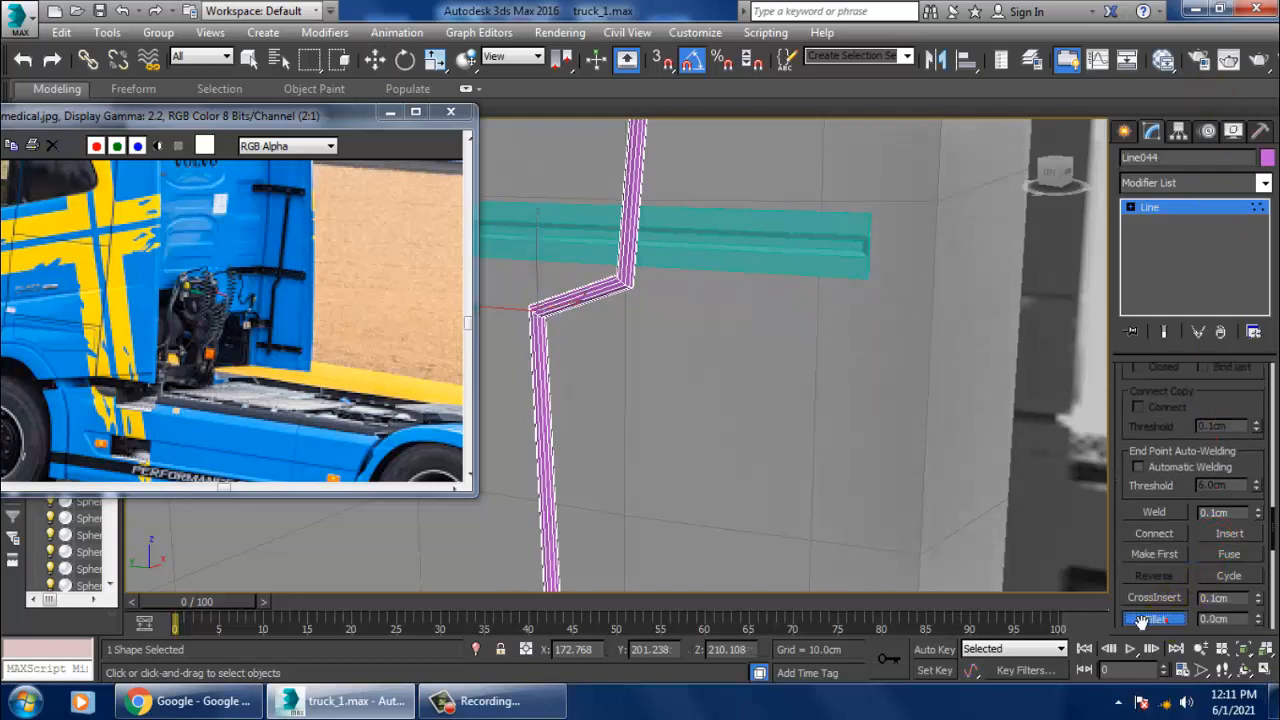
pyautogui.moveTo(543, 325); pyautogui.dragTo(545, 334)
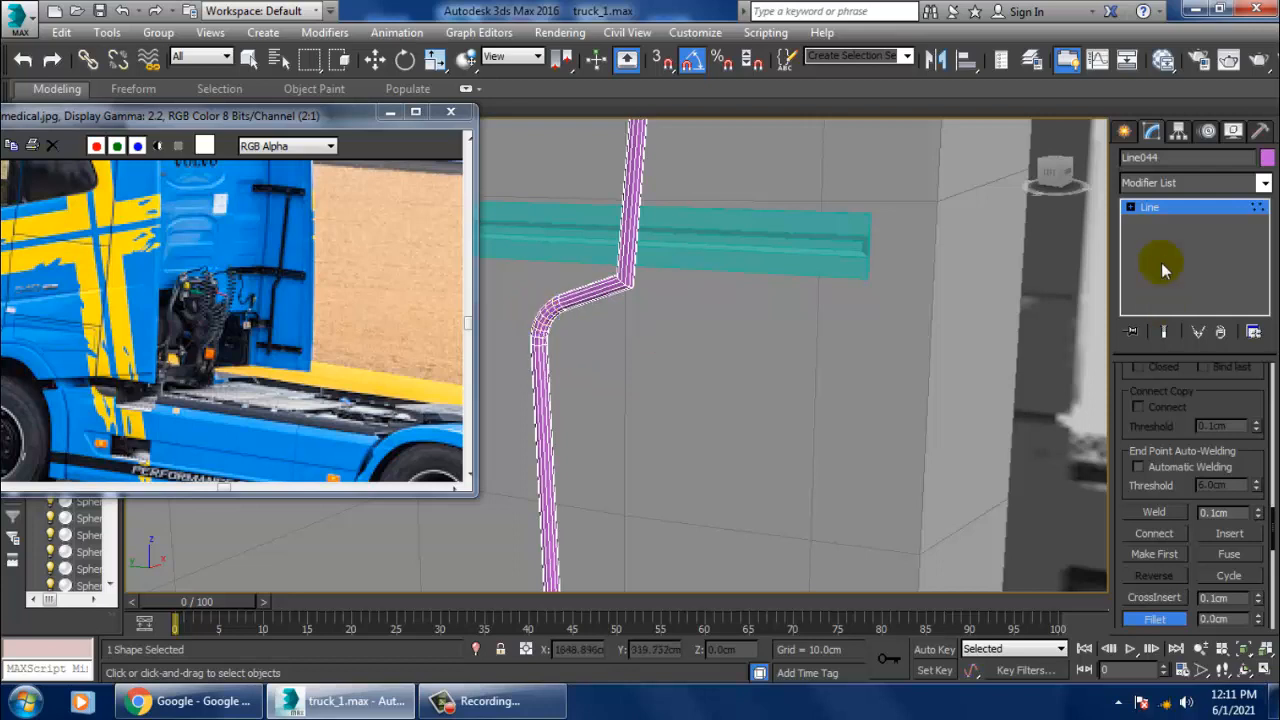
pyautogui.press('w')
pyautogui.click(1157, 207)
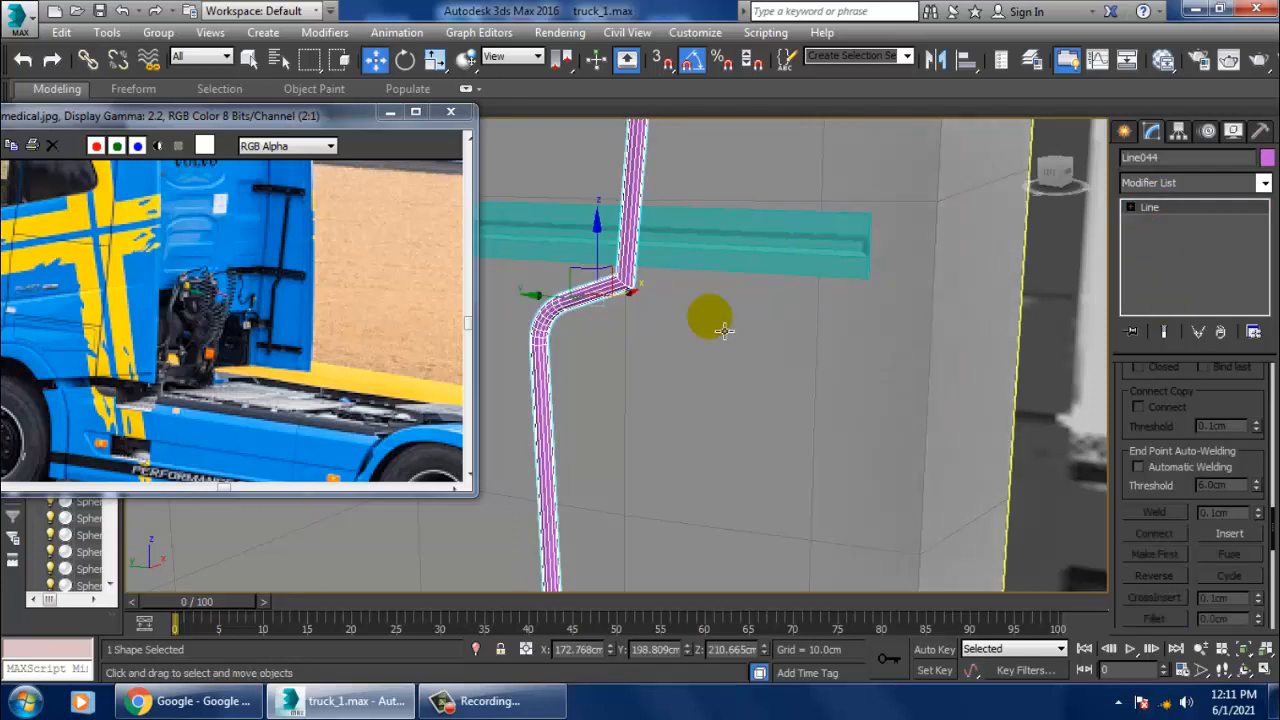
# Examine the equipment area behind the cab in the reference photo and the matching lower rear wall of the model
pyautogui.click(651, 320)
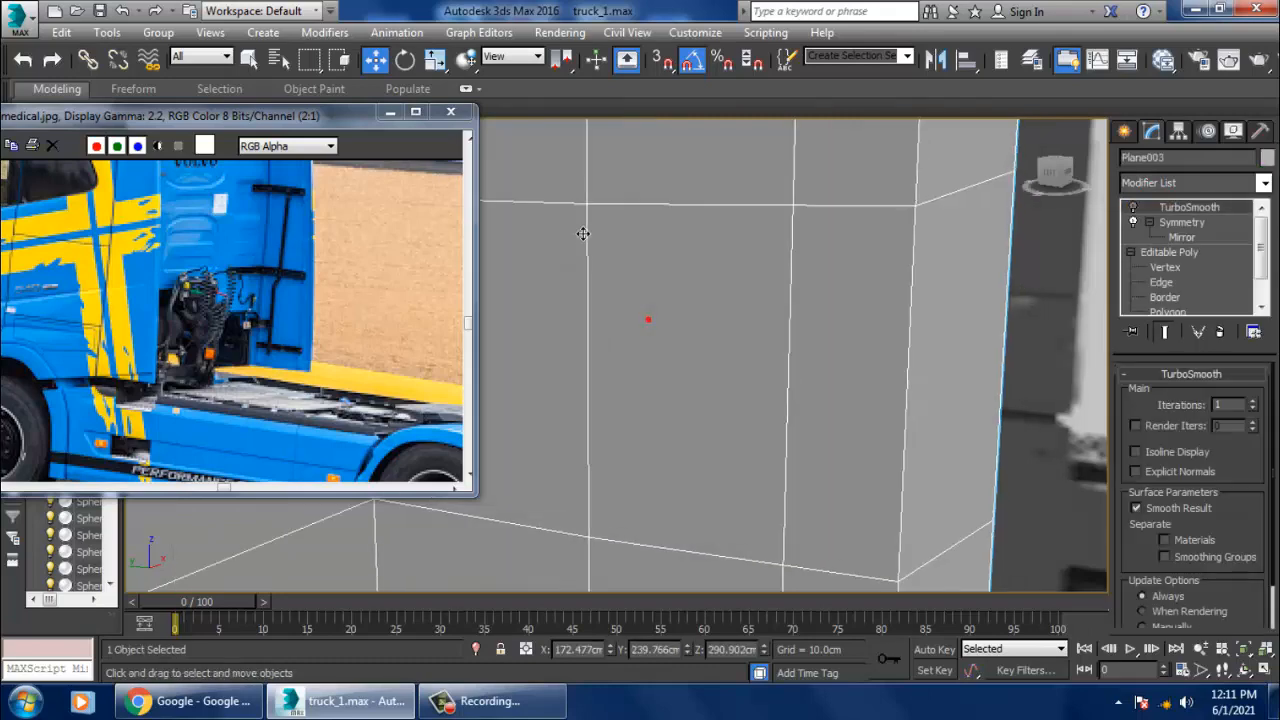
pyautogui.scroll(-5, 834, 349)
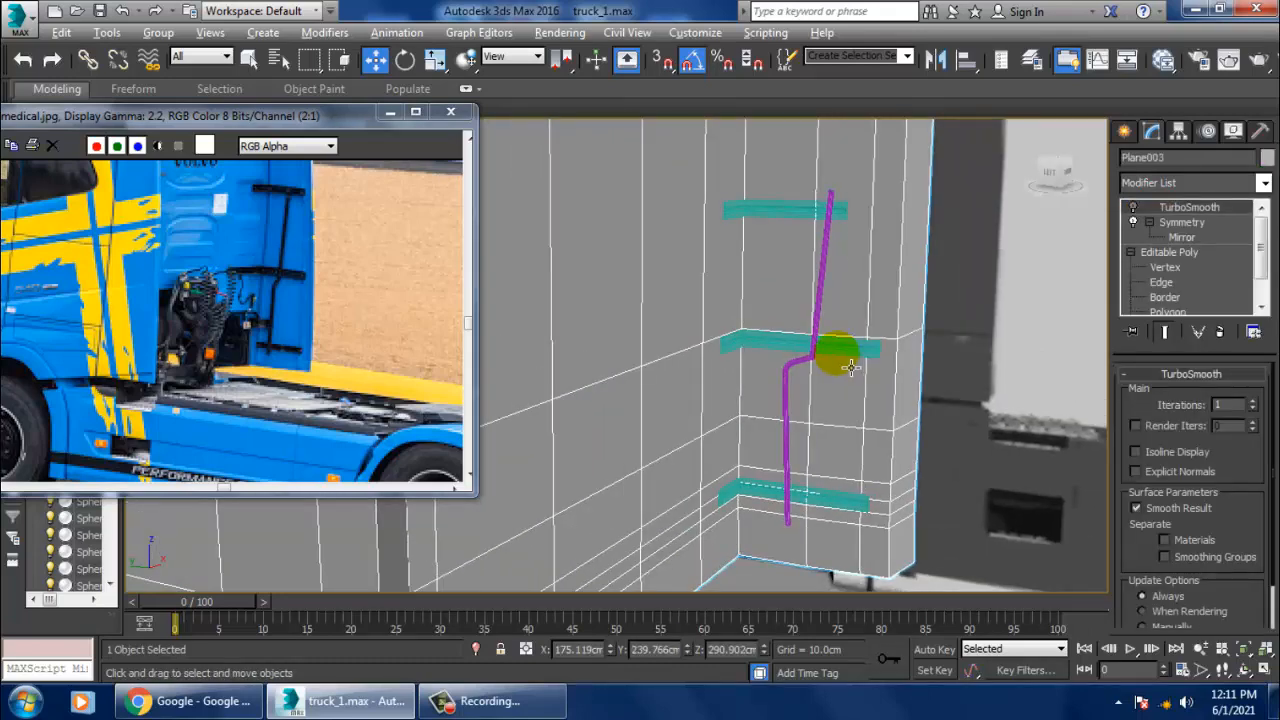
pyautogui.scroll(2, 231, 337)
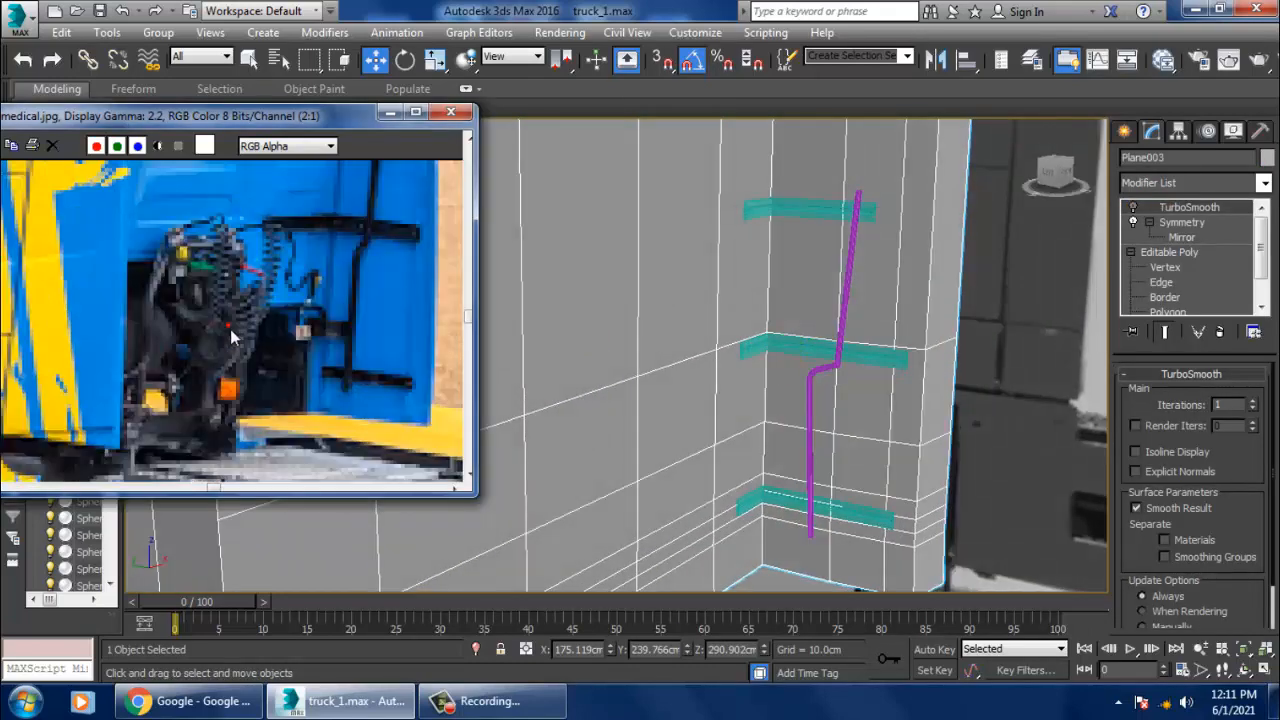
pyautogui.scroll(-1, 241, 343)
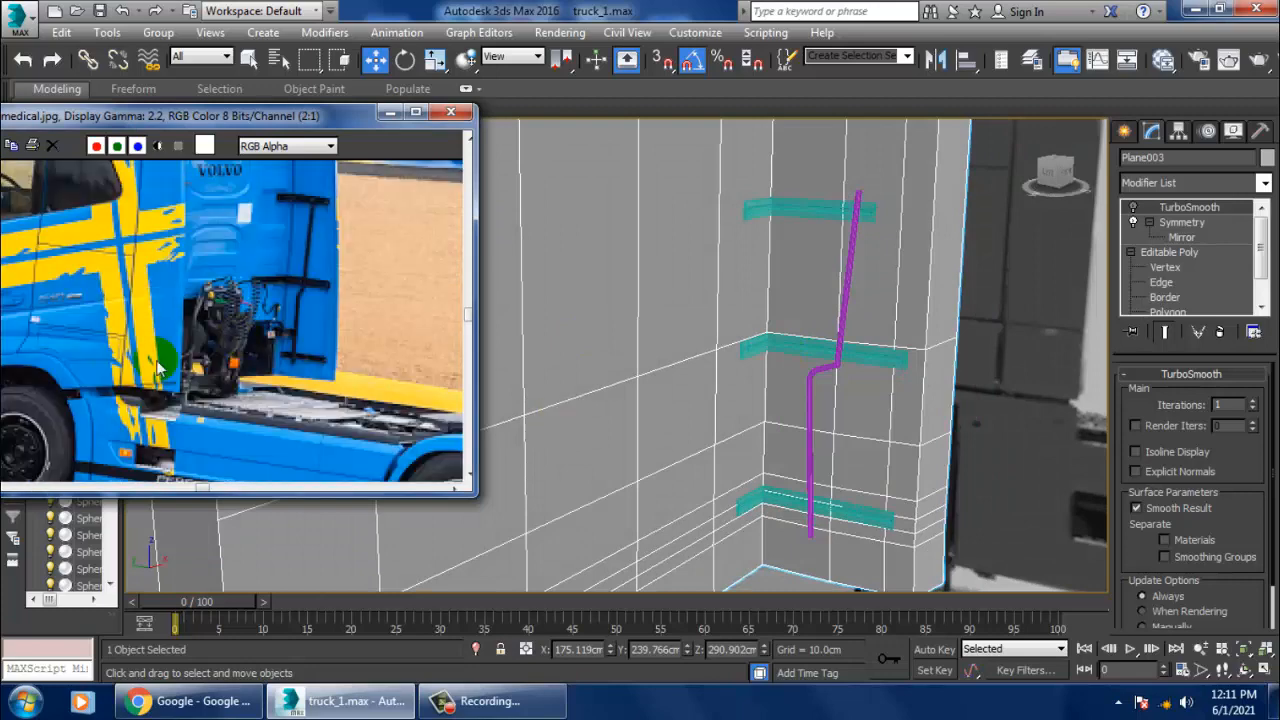
pyautogui.scroll(1, 158, 360)
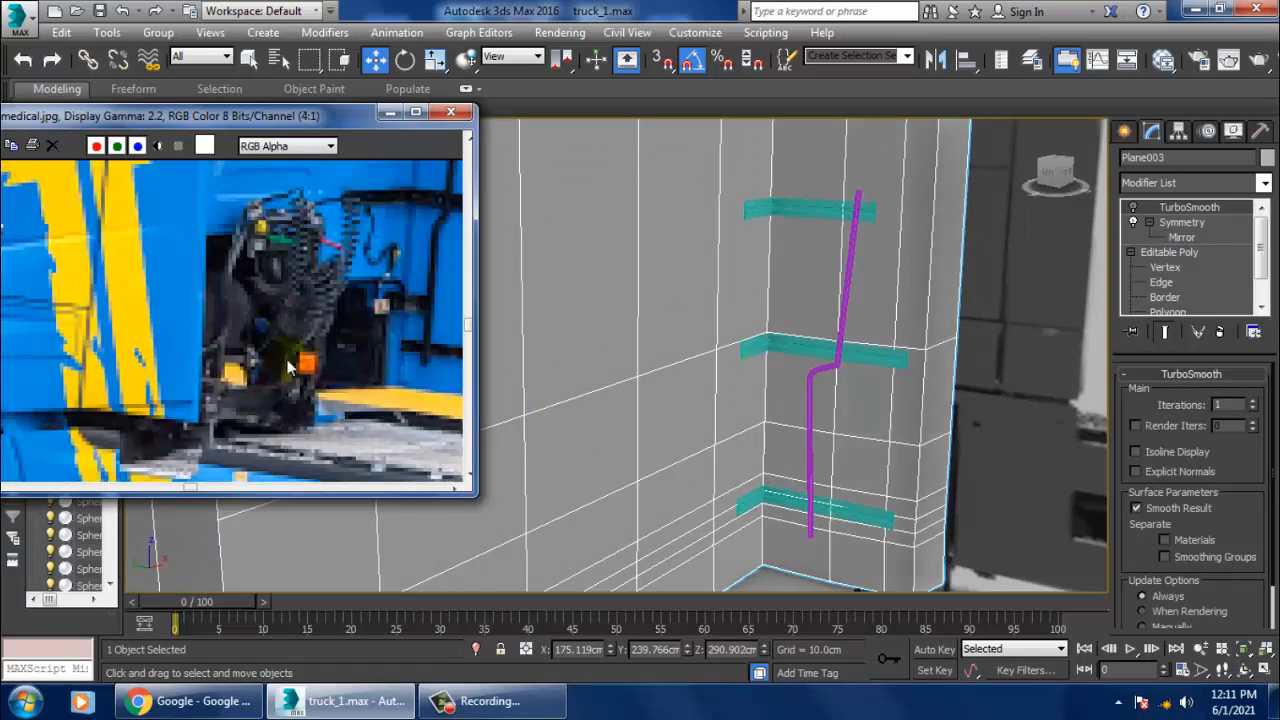
pyautogui.moveTo(793, 424)
pyautogui.mouseDown(button='middle')
pyautogui.moveTo(817, 353)
pyautogui.moveTo(801, 428)
pyautogui.moveTo(784, 428)
pyautogui.mouseUp(button='middle')
pyautogui.scroll(-4, 817, 353)
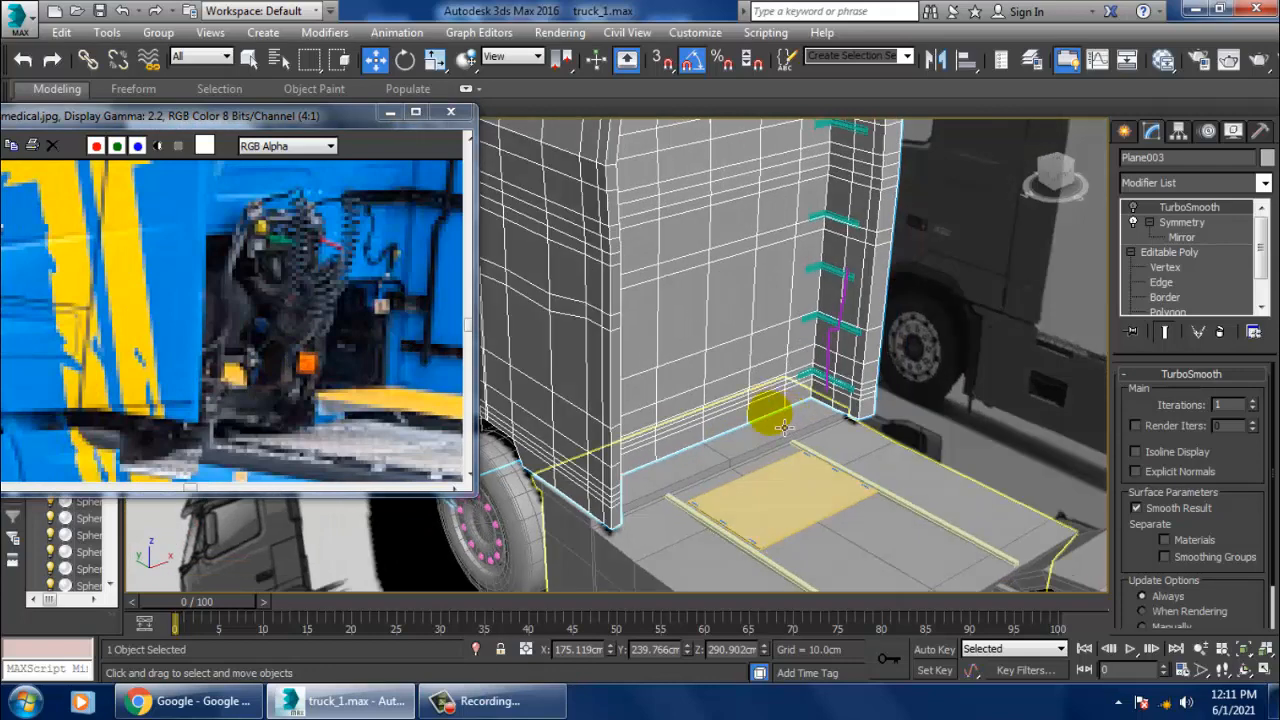
pyautogui.scroll(3, 780, 428)
pyautogui.keyDown('alt'); pyautogui.moveTo(751, 426); pyautogui.dragTo(738, 426); pyautogui.keyUp('alt')
# Switch off the display of the cab's Symmetry modifier and enter Polygon editing of the base mesh
pyautogui.click(683, 307)
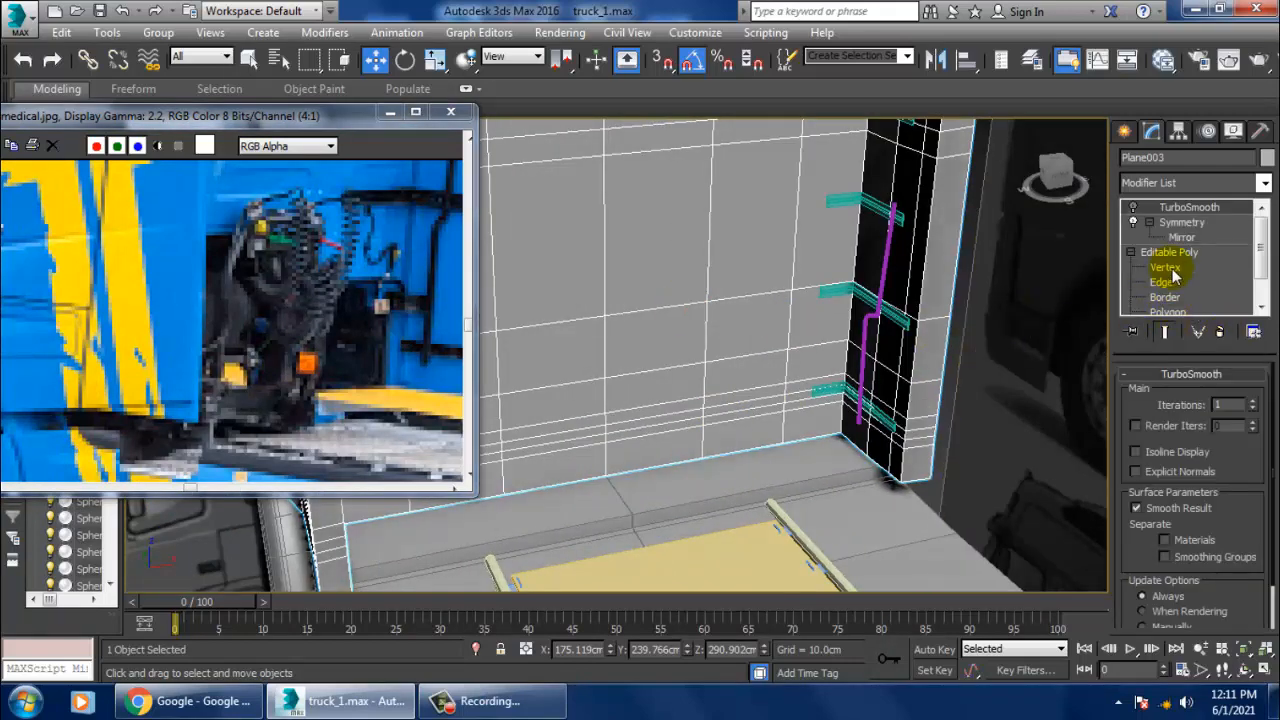
pyautogui.scroll(-4, 659, 372)
pyautogui.moveTo(660, 377)
pyautogui.keyDown('alt'); pyautogui.mouseDown(button='middle')
pyautogui.moveTo(666, 366)
pyautogui.moveTo(891, 353)
pyautogui.moveTo(714, 346)
pyautogui.moveTo(623, 360)
pyautogui.mouseUp(button='middle'); pyautogui.keyUp('alt')
pyautogui.click(606, 362)
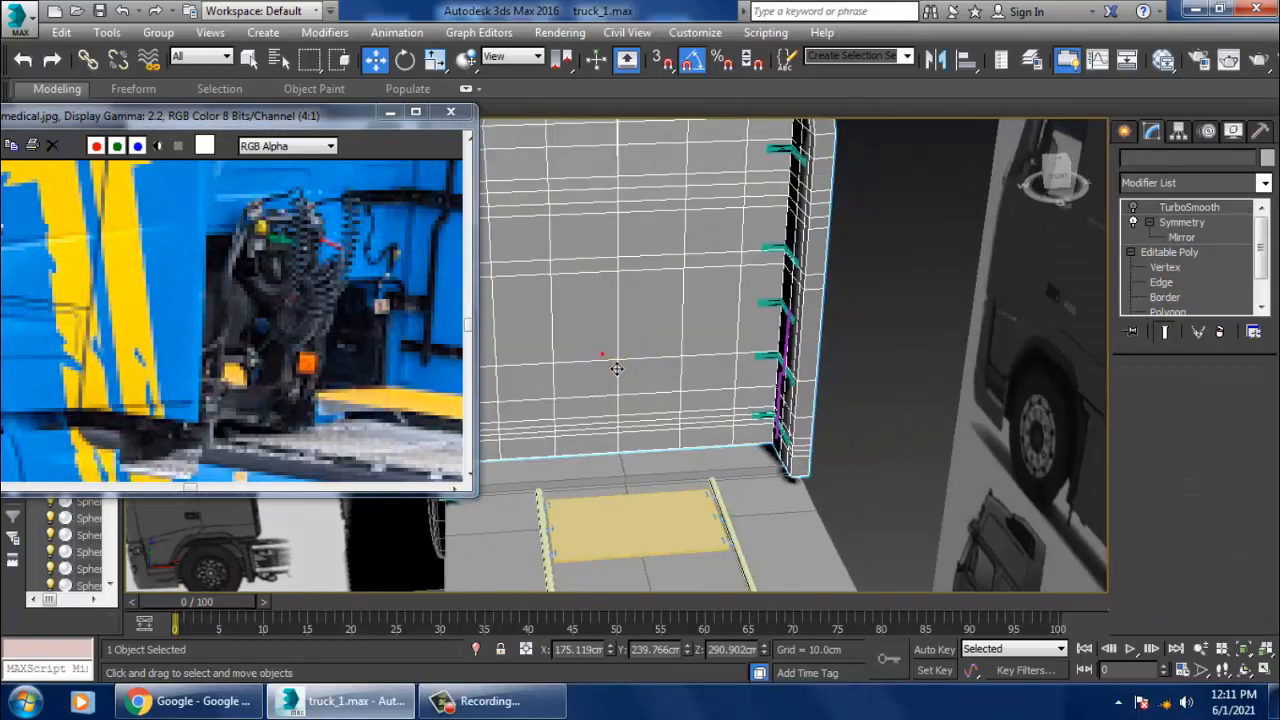
pyautogui.click(1133, 221)
pyautogui.keyDown('alt'); pyautogui.moveTo(731, 383); pyautogui.dragTo(752, 424, button='middle'); pyautogui.keyUp('alt')
pyautogui.scroll(3, 753, 423)
pyautogui.click(1180, 313)
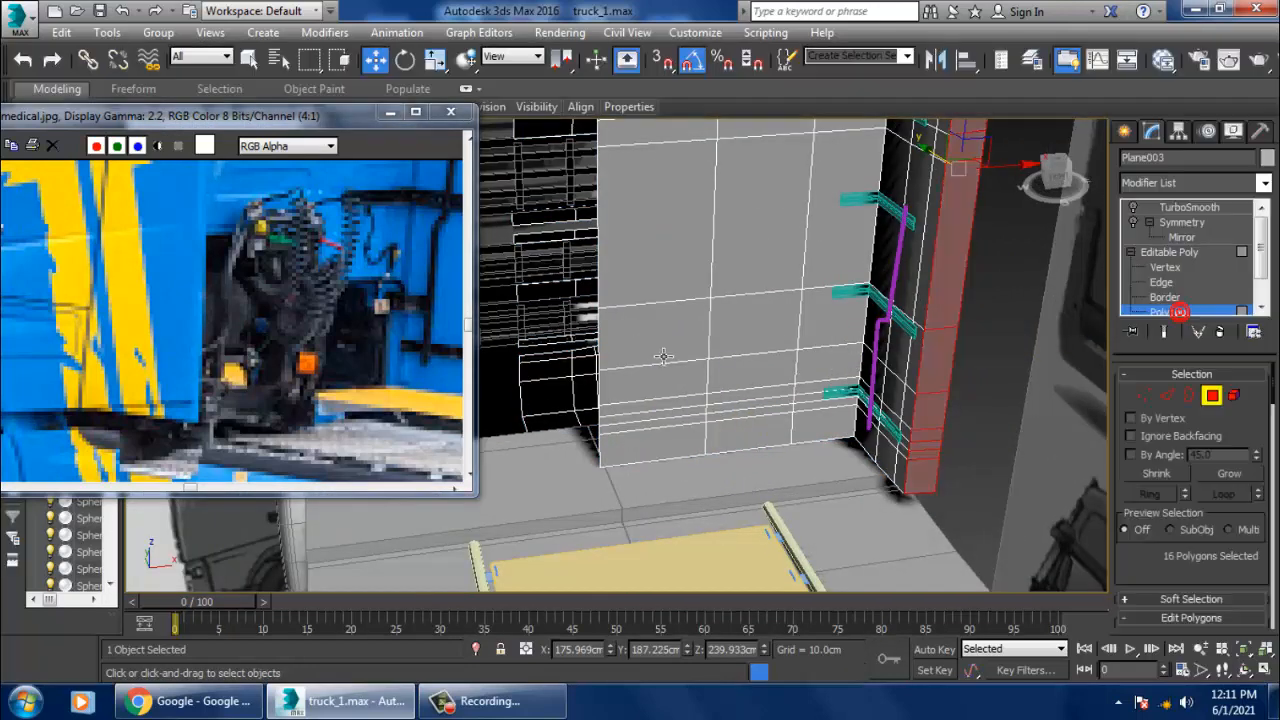
# Extrude the six lower rear-wall polygons beside the cab's centre line inward by about 10 cm to form a recess
pyautogui.click(665, 388)
pyautogui.moveTo(665, 415); pyautogui.dragTo(720, 400, button='middle')
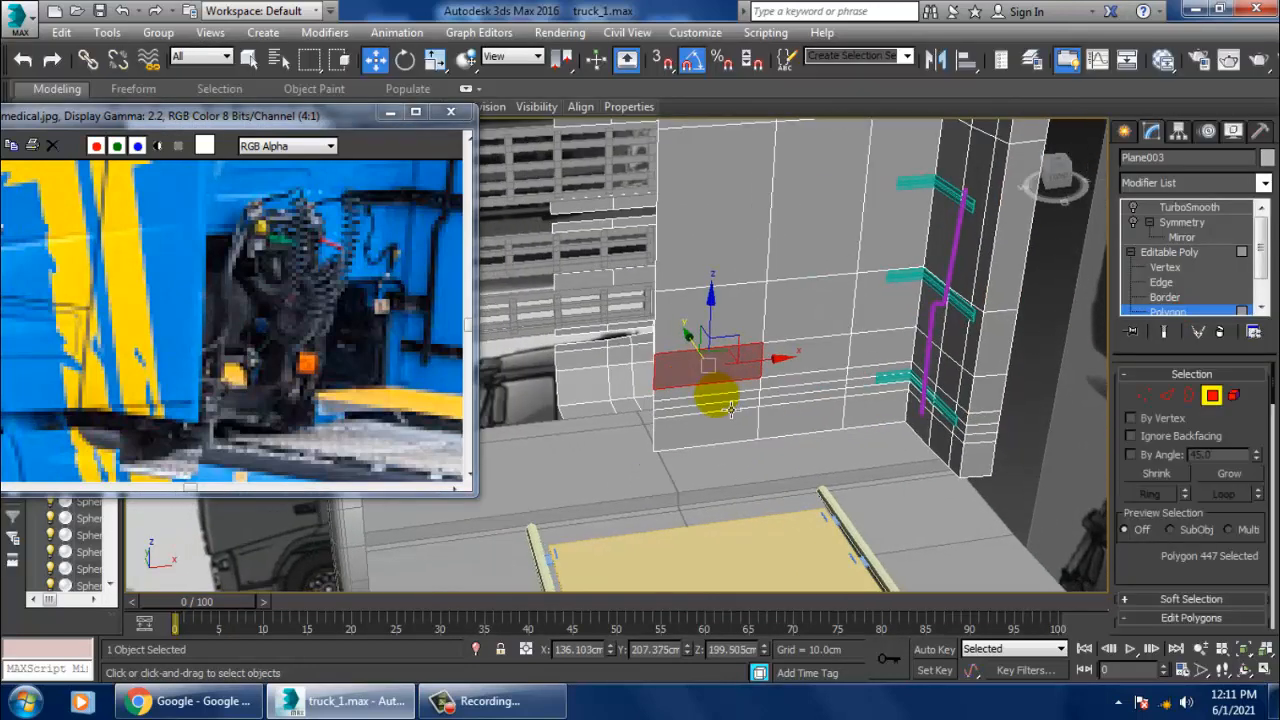
pyautogui.keyDown('ctrl'); pyautogui.click(671, 336); pyautogui.keyUp('ctrl')
pyautogui.keyDown('ctrl'); pyautogui.click(716, 407); pyautogui.keyUp('ctrl')
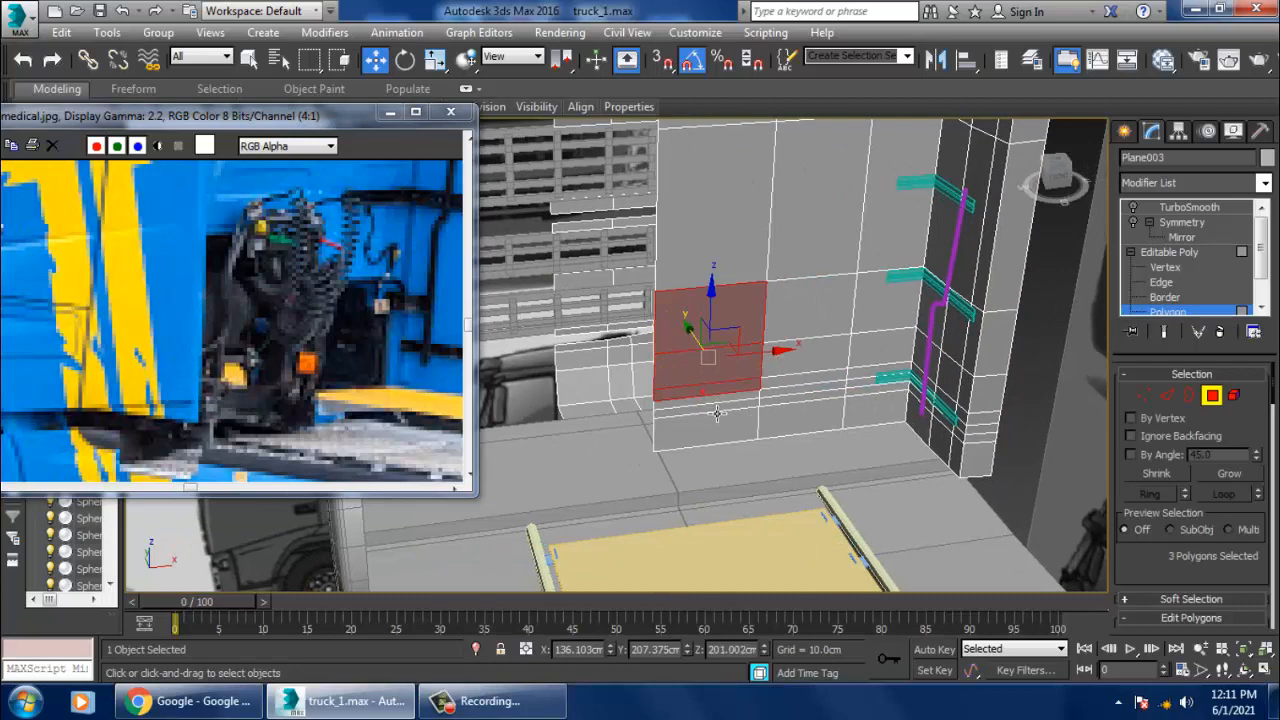
pyautogui.keyDown('ctrl'); pyautogui.click(717, 413); pyautogui.keyUp('ctrl')
pyautogui.keyDown('ctrl'); pyautogui.click(718, 420); pyautogui.keyUp('ctrl')
pyautogui.keyDown('ctrl'); pyautogui.click(720, 446); pyautogui.keyUp('ctrl')
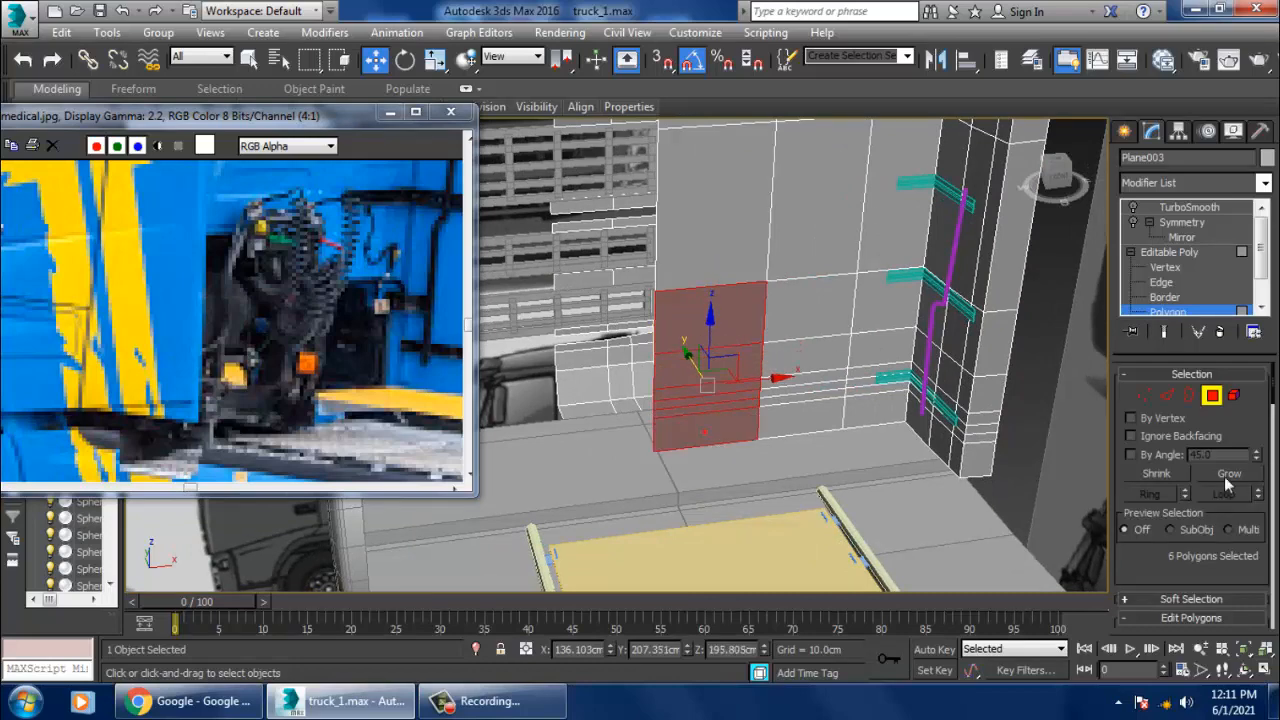
pyautogui.scroll(-3, 1178, 573)
pyautogui.click(1182, 563)
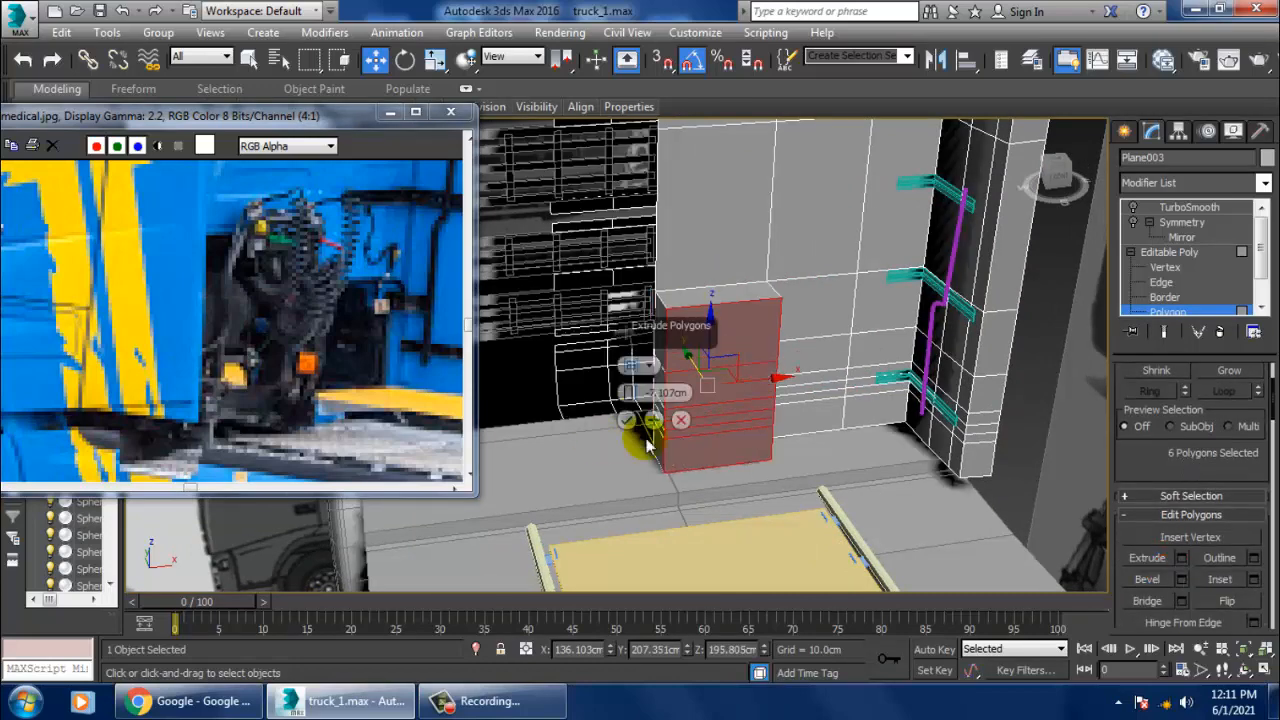
pyautogui.moveTo(631, 393); pyautogui.dragTo(628, 300)
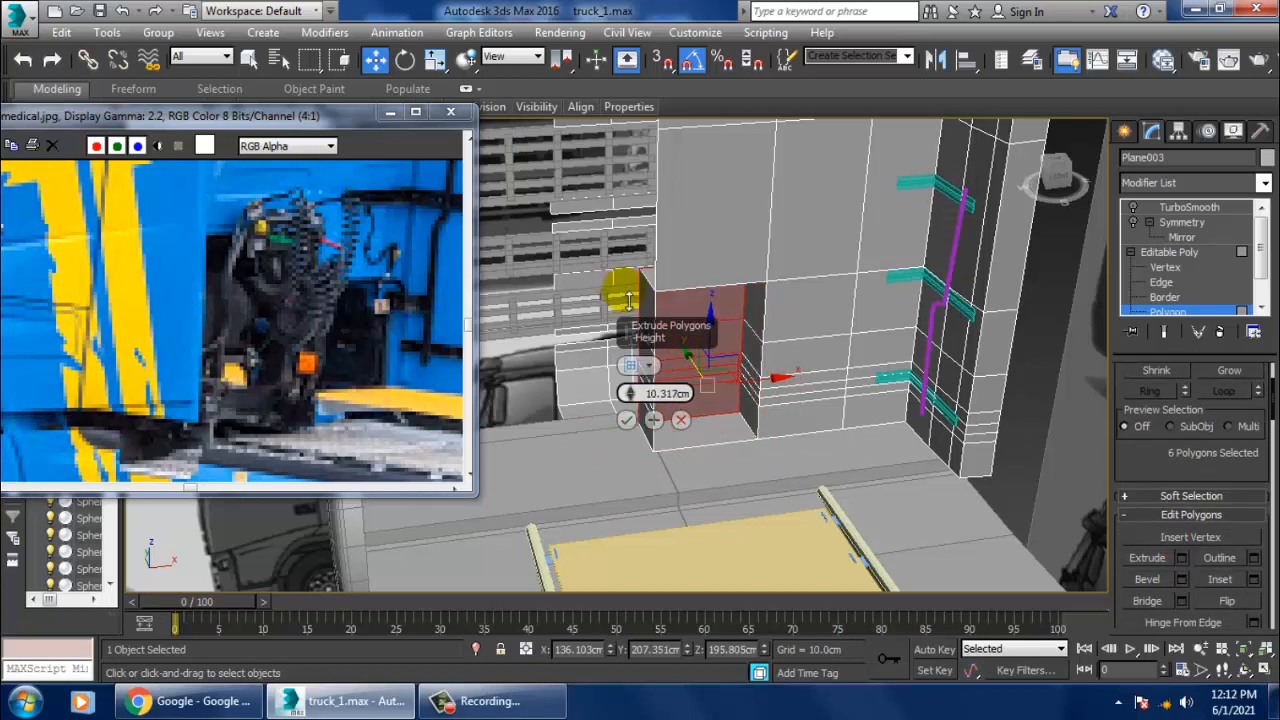
pyautogui.click(626, 419)
# Delete the six side polygons of the recess along the cab's centre line and turn the Symmetry display back on
pyautogui.keyDown('alt'); pyautogui.moveTo(851, 311); pyautogui.dragTo(780, 329, button='middle'); pyautogui.keyUp('alt')
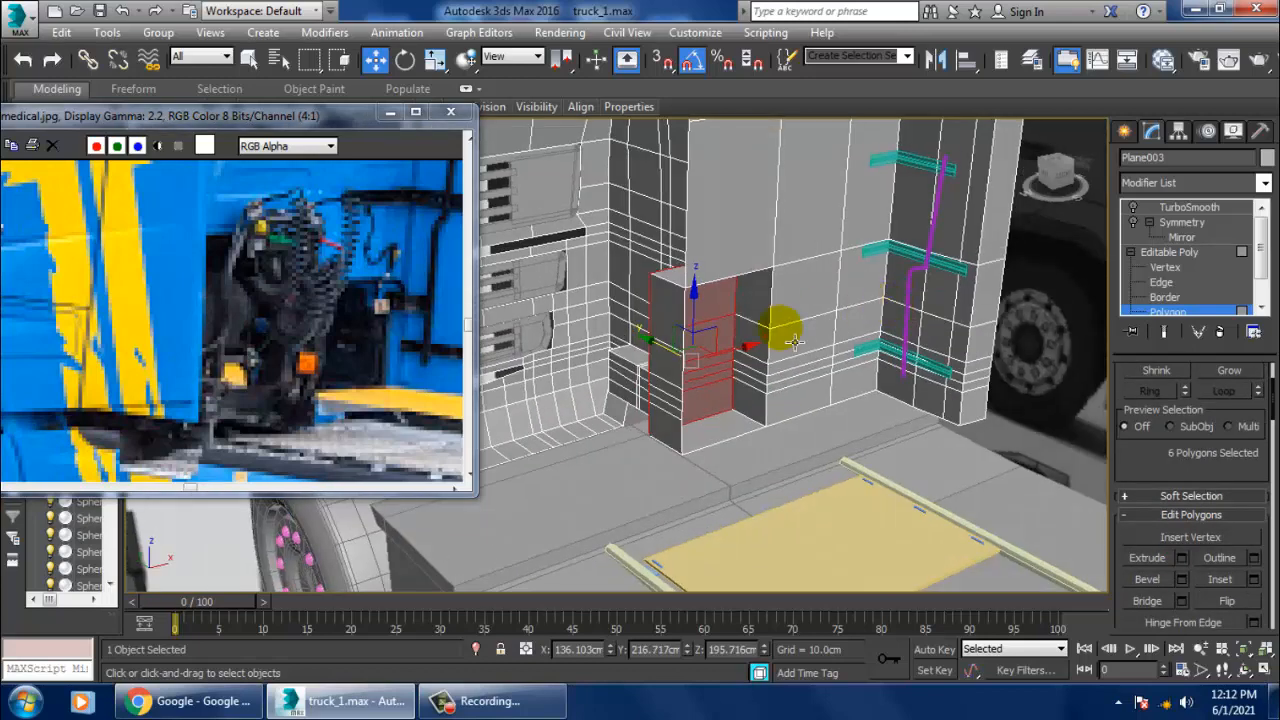
pyautogui.scroll(4, 780, 329)
pyautogui.click(549, 312)
pyautogui.keyDown('ctrl'); pyautogui.click(579, 410); pyautogui.keyUp('ctrl')
pyautogui.keyDown('ctrl'); pyautogui.click(581, 440); pyautogui.keyUp('ctrl')
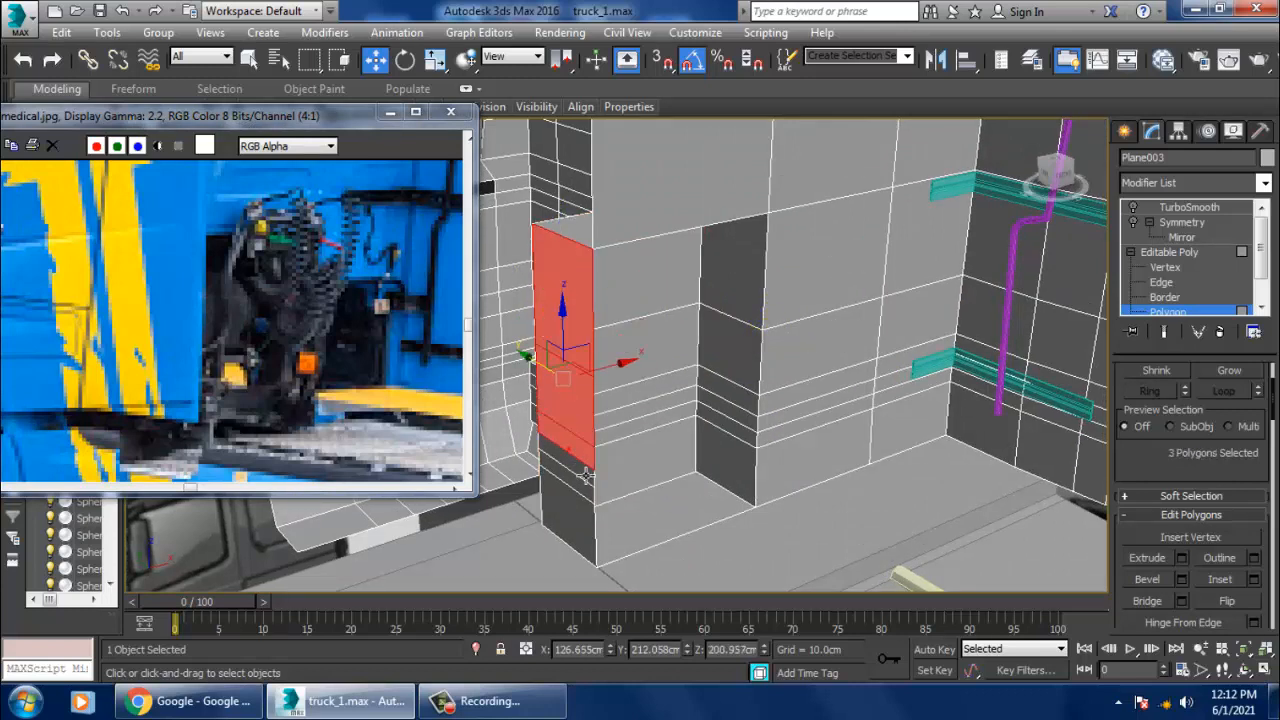
pyautogui.keyDown('ctrl'); pyautogui.click(584, 470); pyautogui.keyUp('ctrl')
pyautogui.keyDown('ctrl'); pyautogui.click(588, 505); pyautogui.keyUp('ctrl')
pyautogui.keyDown('ctrl'); pyautogui.click(588, 510); pyautogui.keyUp('ctrl')
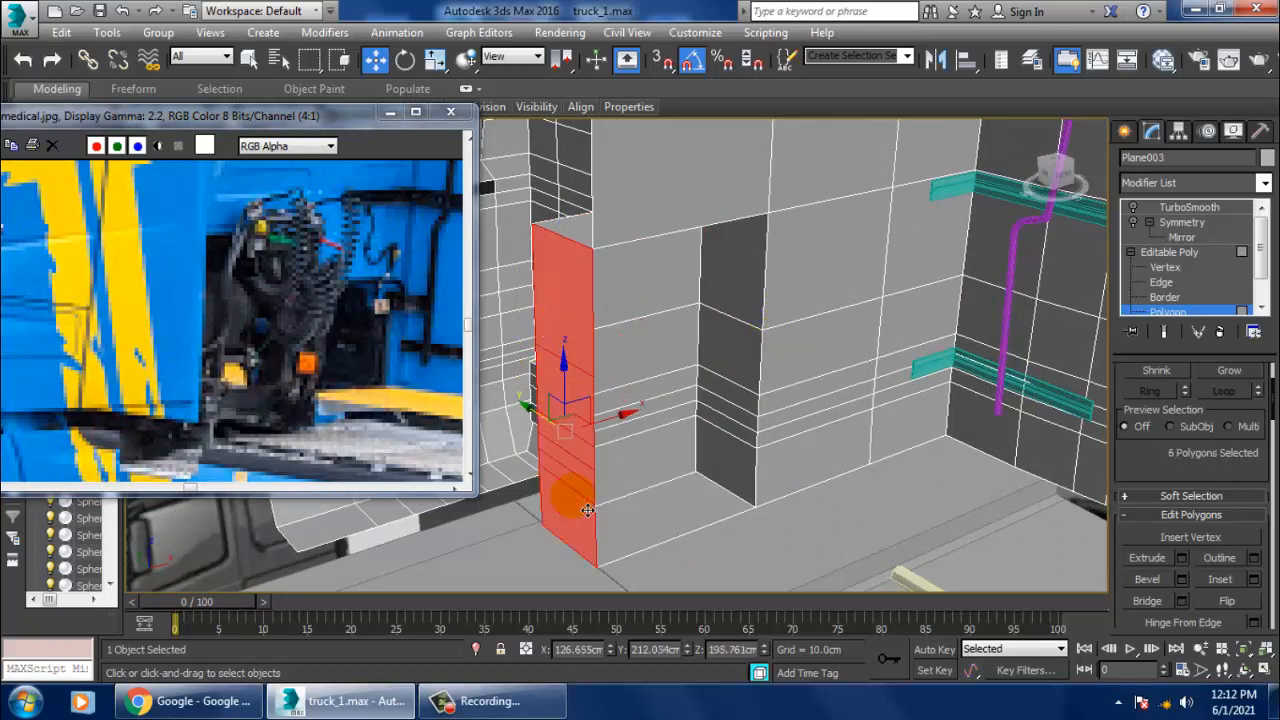
pyautogui.press('Delete')
pyautogui.click(1180, 222)
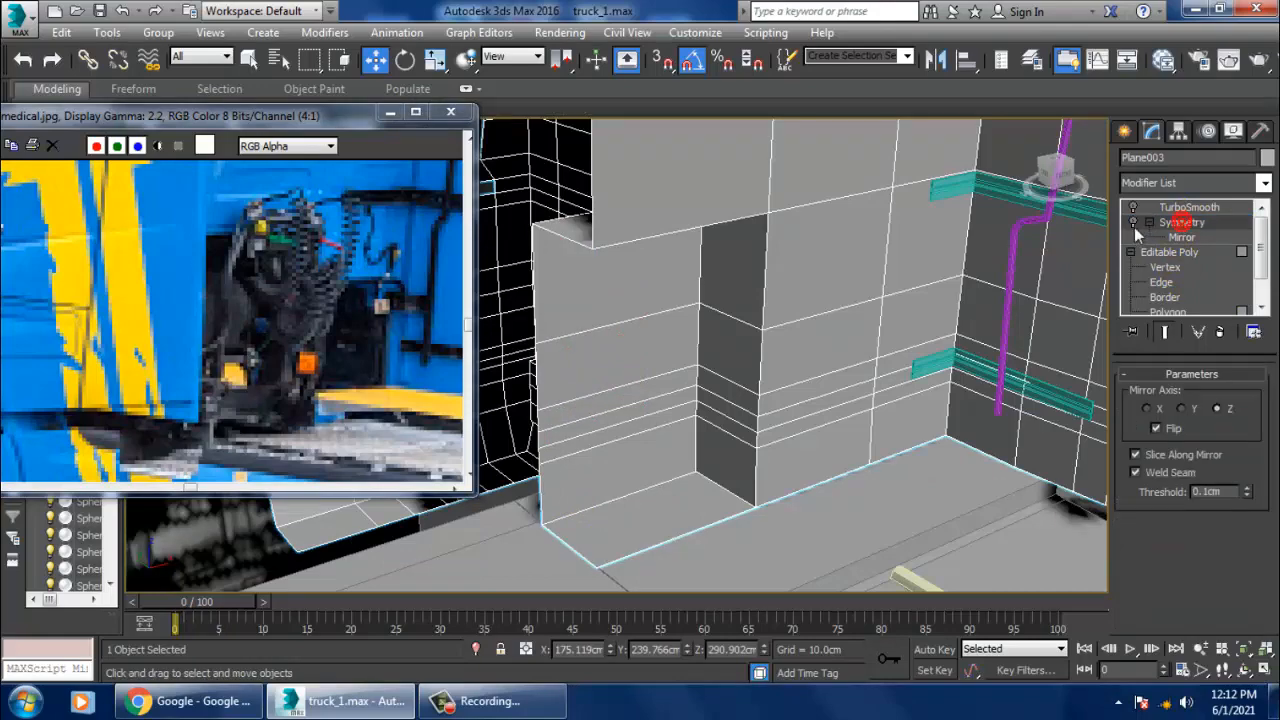
# Inspect the mirrored recess in the cab's rear wall and compare it with the equipment area in the reference photo
pyautogui.keyDown('alt'); pyautogui.moveTo(933, 283); pyautogui.dragTo(823, 342, button='middle'); pyautogui.keyUp('alt')
pyautogui.scroll(4, 696, 336)
pyautogui.moveTo(715, 345); pyautogui.dragTo(791, 329, button='middle')
pyautogui.scroll(-3, 773, 340)
pyautogui.moveTo(283, 266); pyautogui.dragTo(291, 274, button='middle')
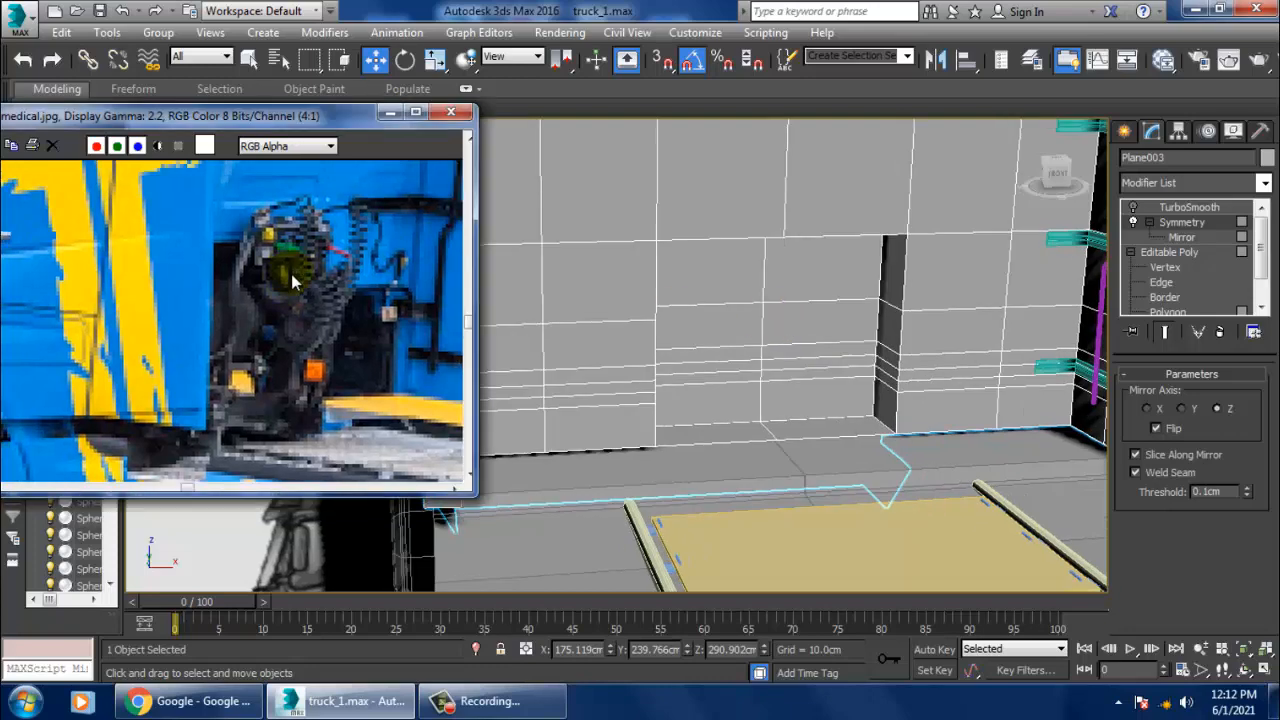
pyautogui.scroll(-1, 291, 274)
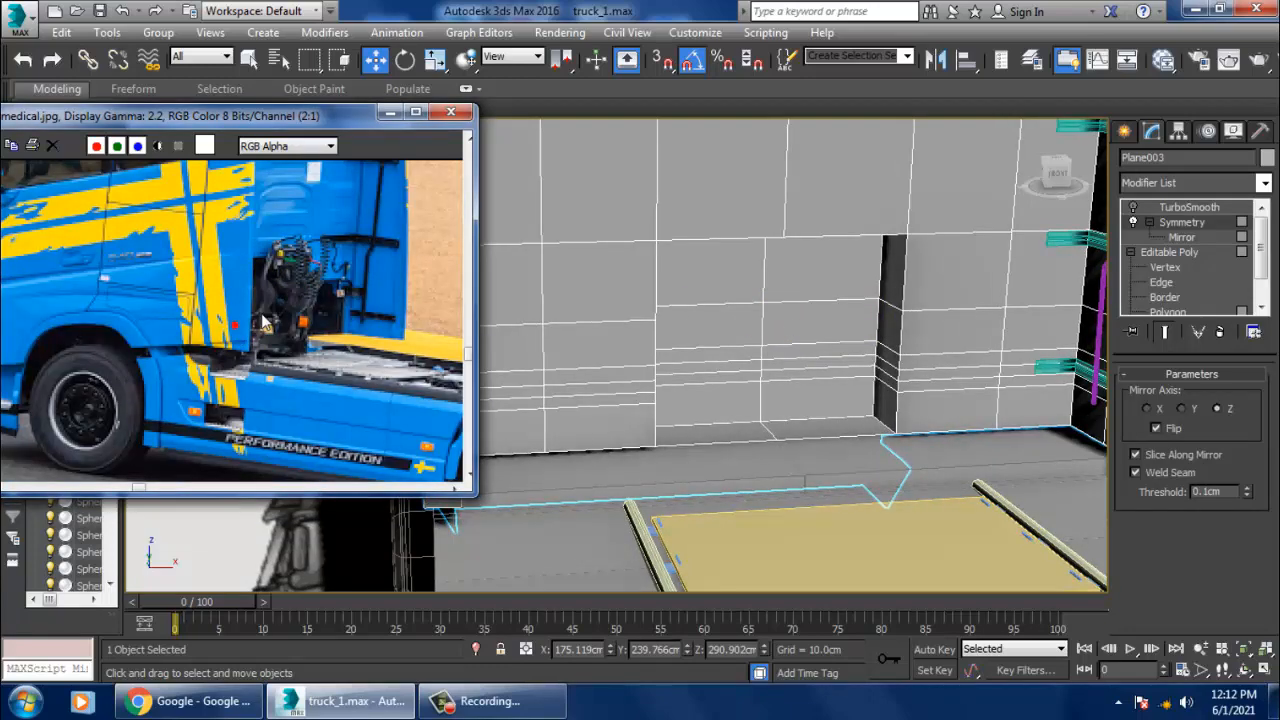
pyautogui.scroll(2, 263, 322)
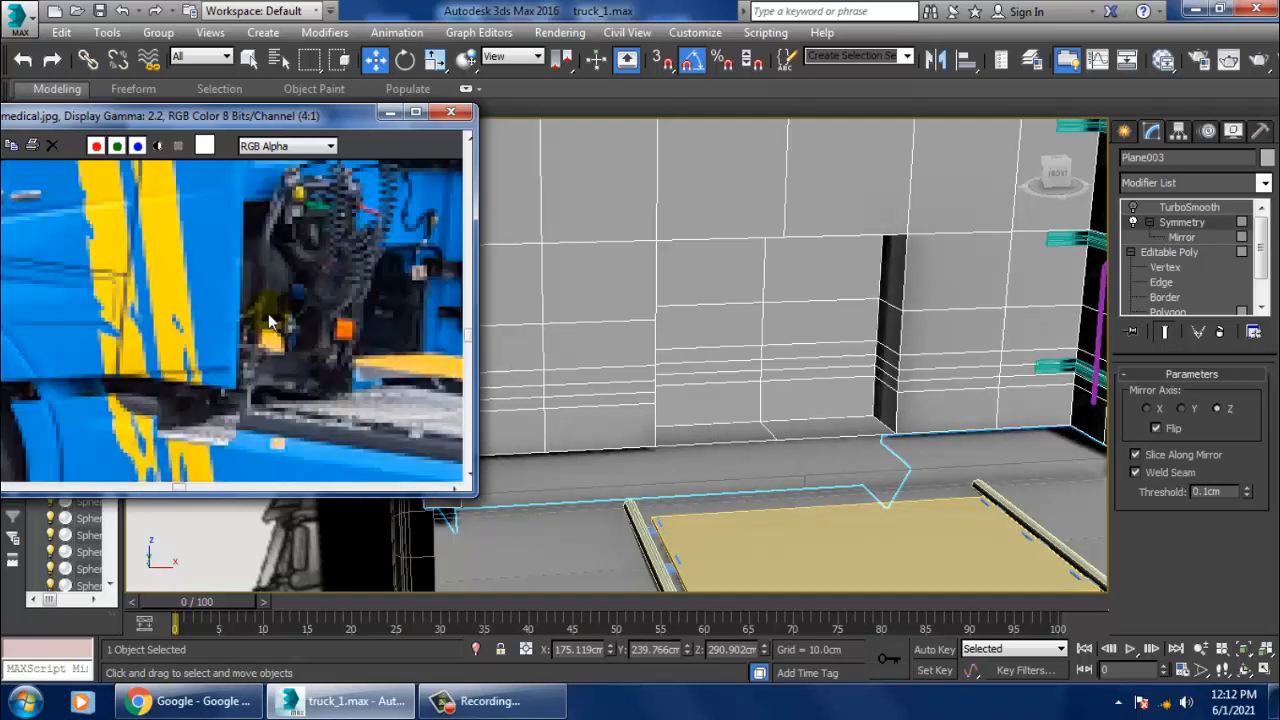
pyautogui.keyDown('alt'); pyautogui.moveTo(878, 335); pyautogui.dragTo(874, 328, button='middle'); pyautogui.keyUp('alt')
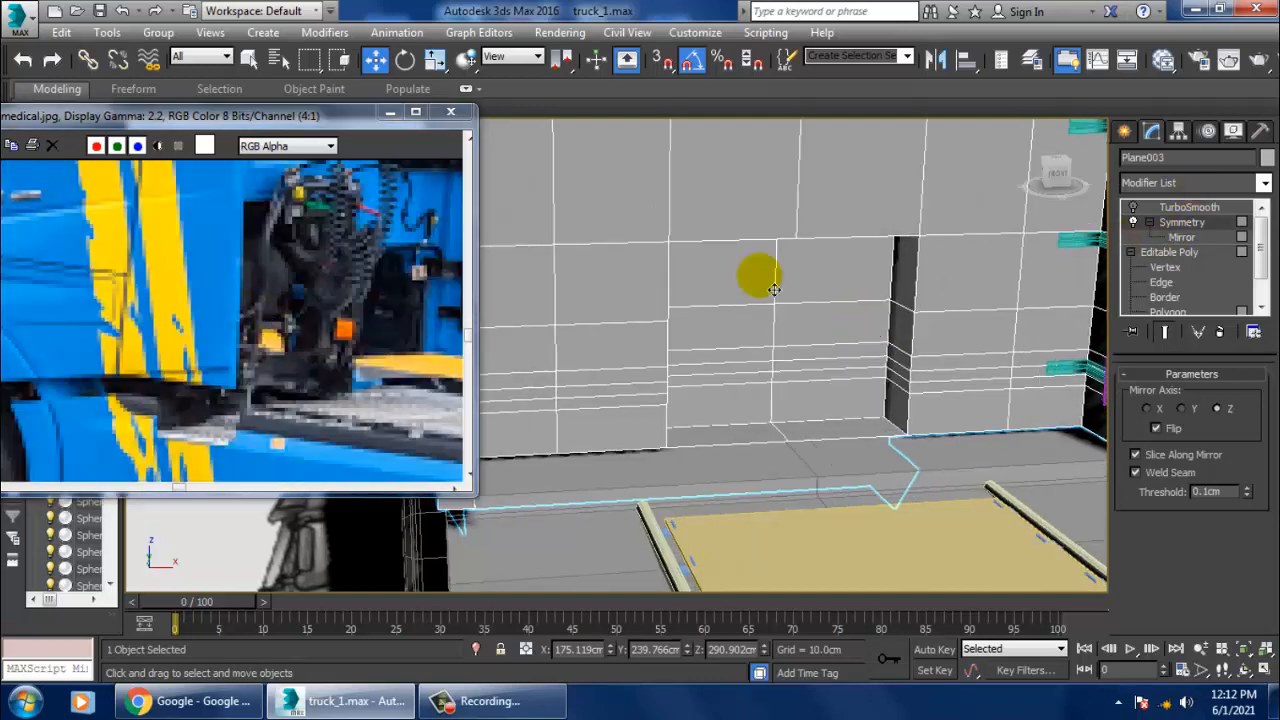
pyautogui.scroll(-2, 338, 280)
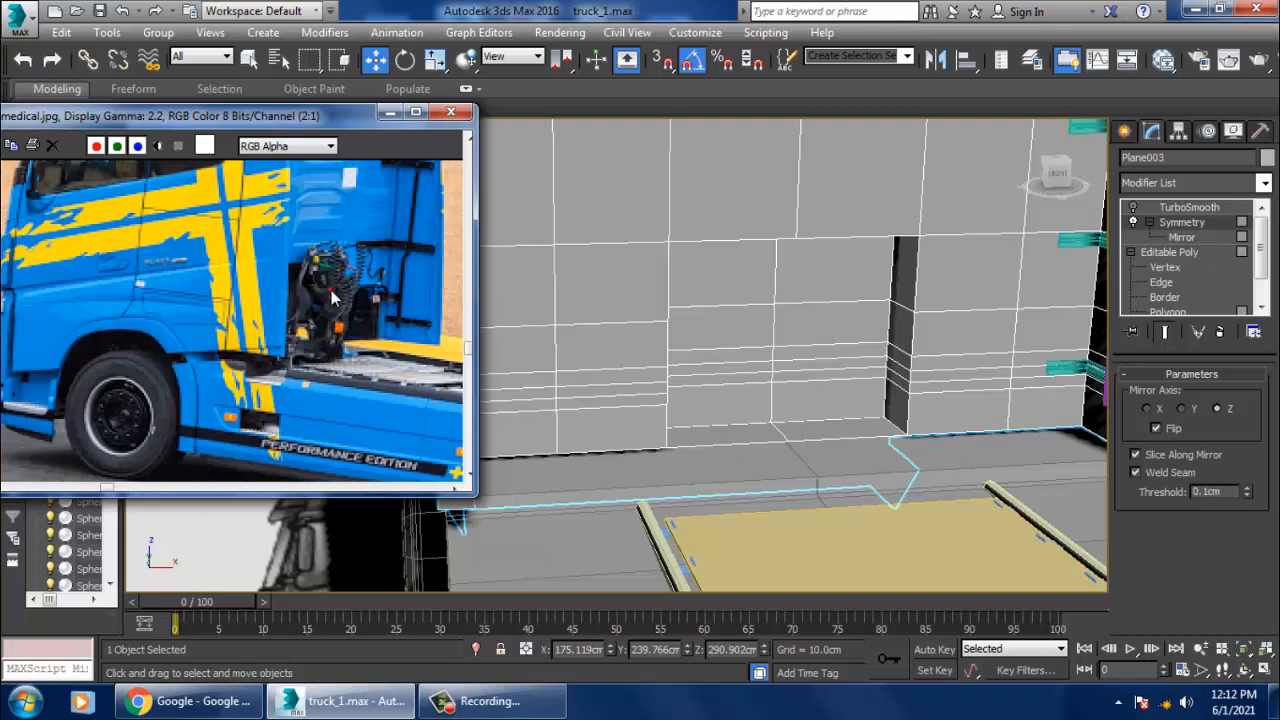
# Choose the Box primitive and turn on AutoGrid so that it is created on existing surfaces
pyautogui.click(1125, 133)
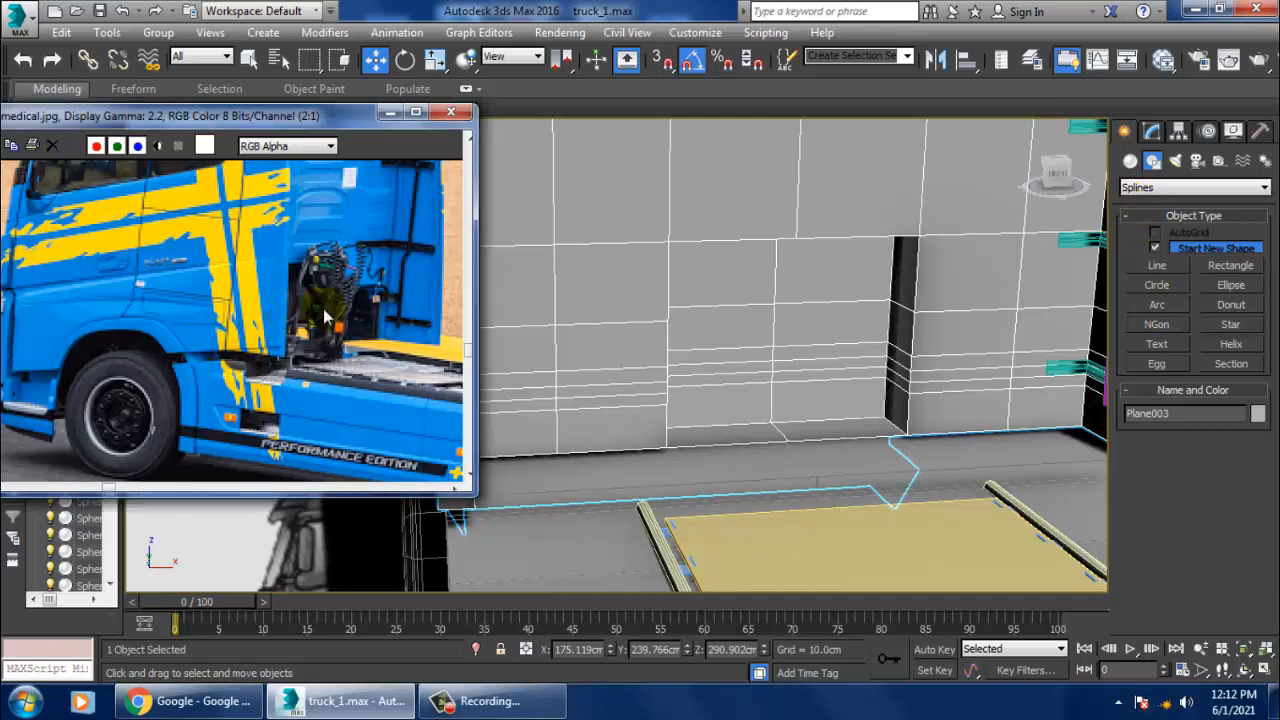
pyautogui.scroll(2, 300, 315)
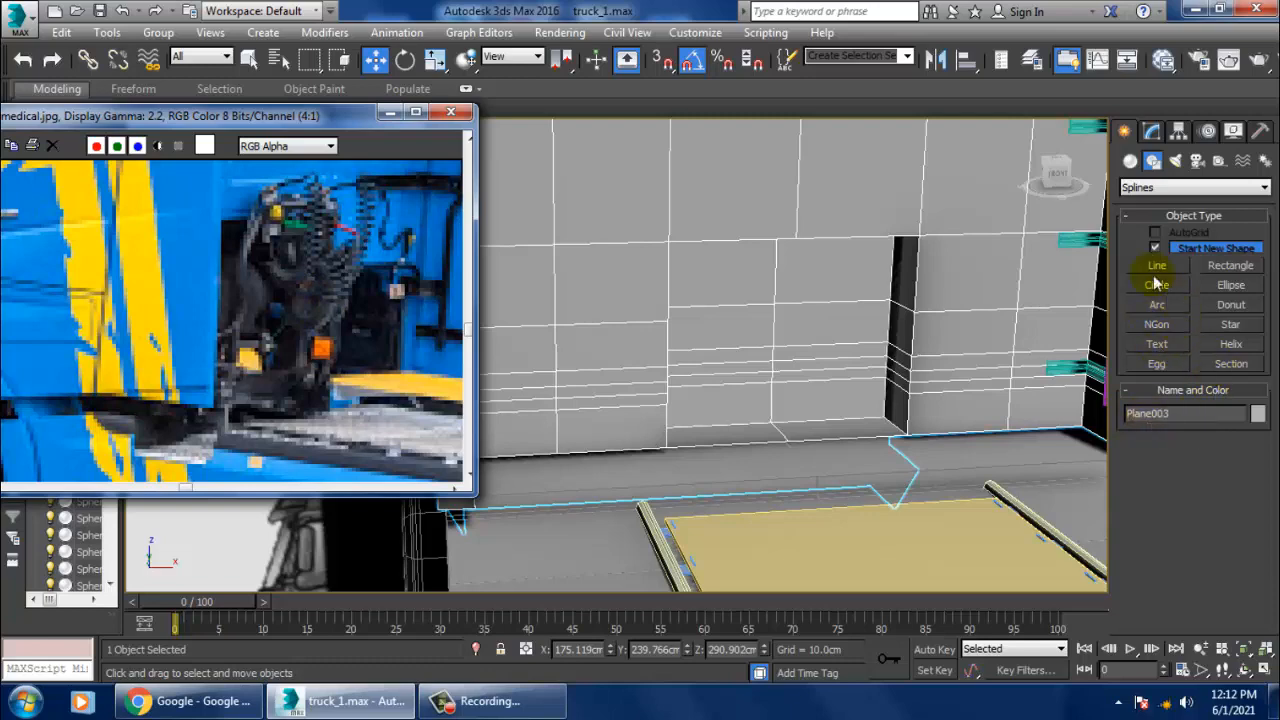
pyautogui.click(1130, 162)
pyautogui.click(1160, 253)
pyautogui.keyDown('alt'); pyautogui.moveTo(740, 405); pyautogui.dragTo(782, 459, button='middle'); pyautogui.keyUp('alt')
pyautogui.moveTo(719, 456); pyautogui.dragTo(896, 480)
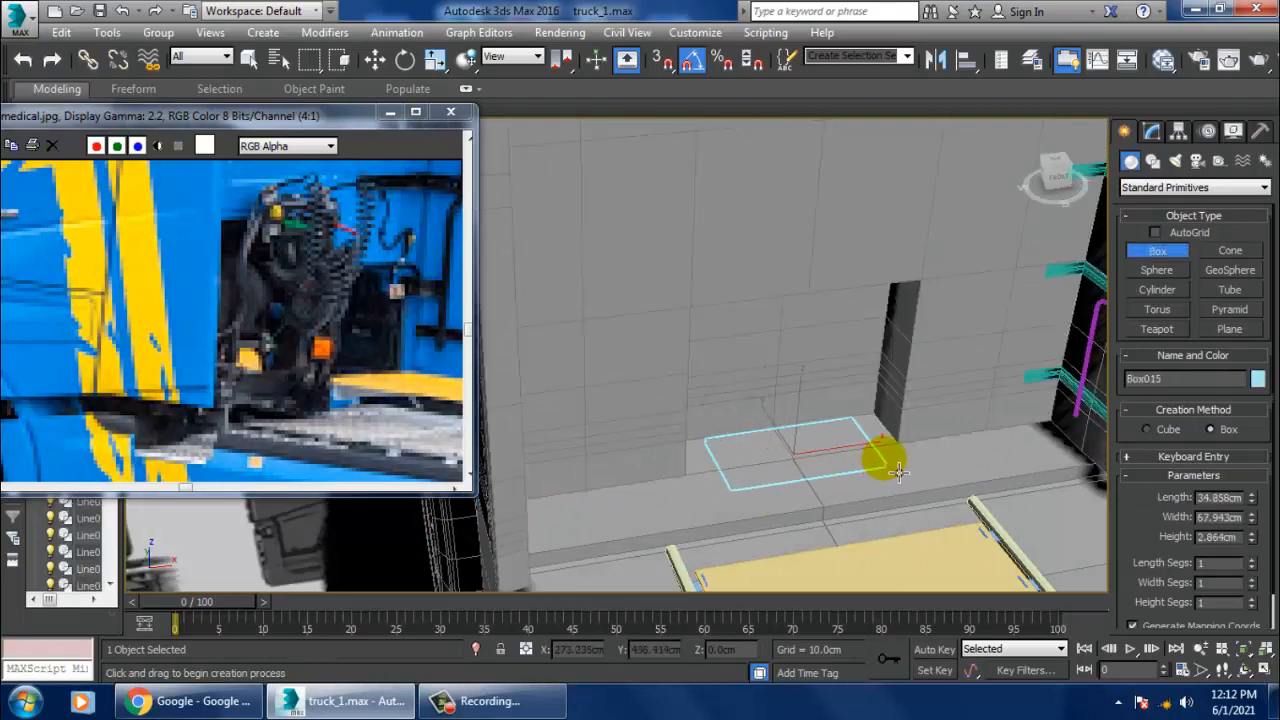
pyautogui.rightClick(885, 454)
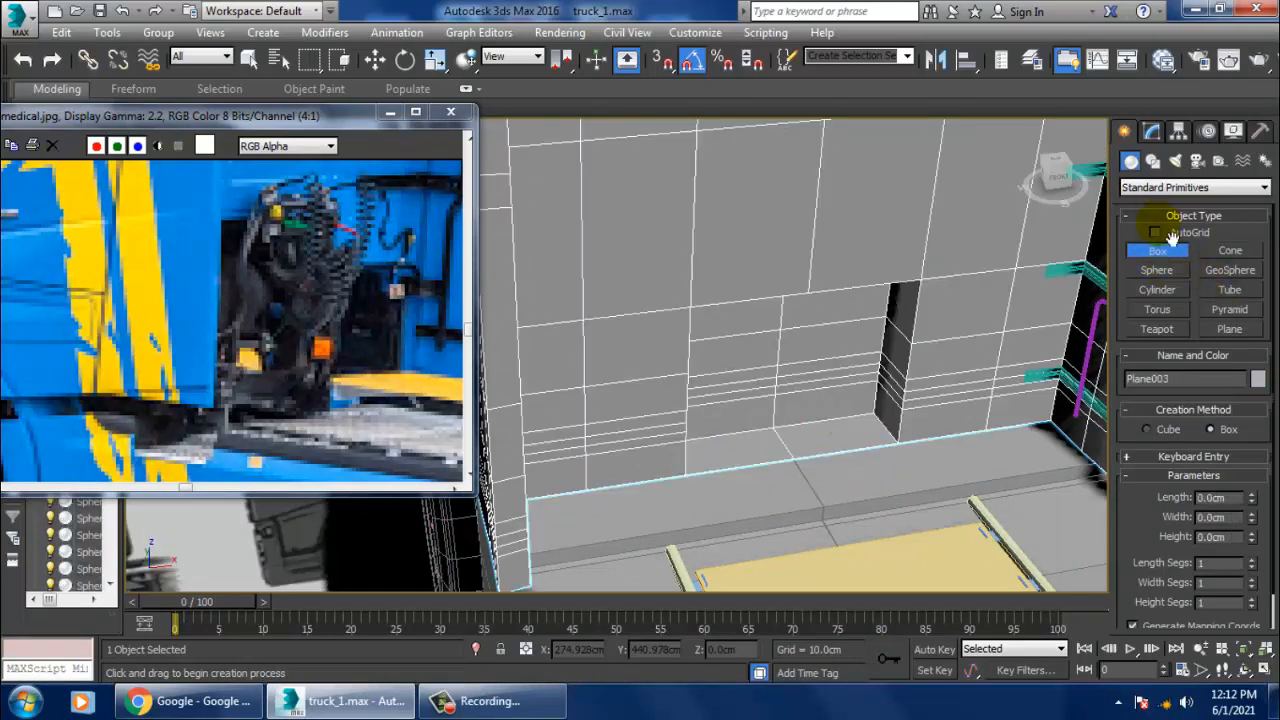
pyautogui.click(721, 465)
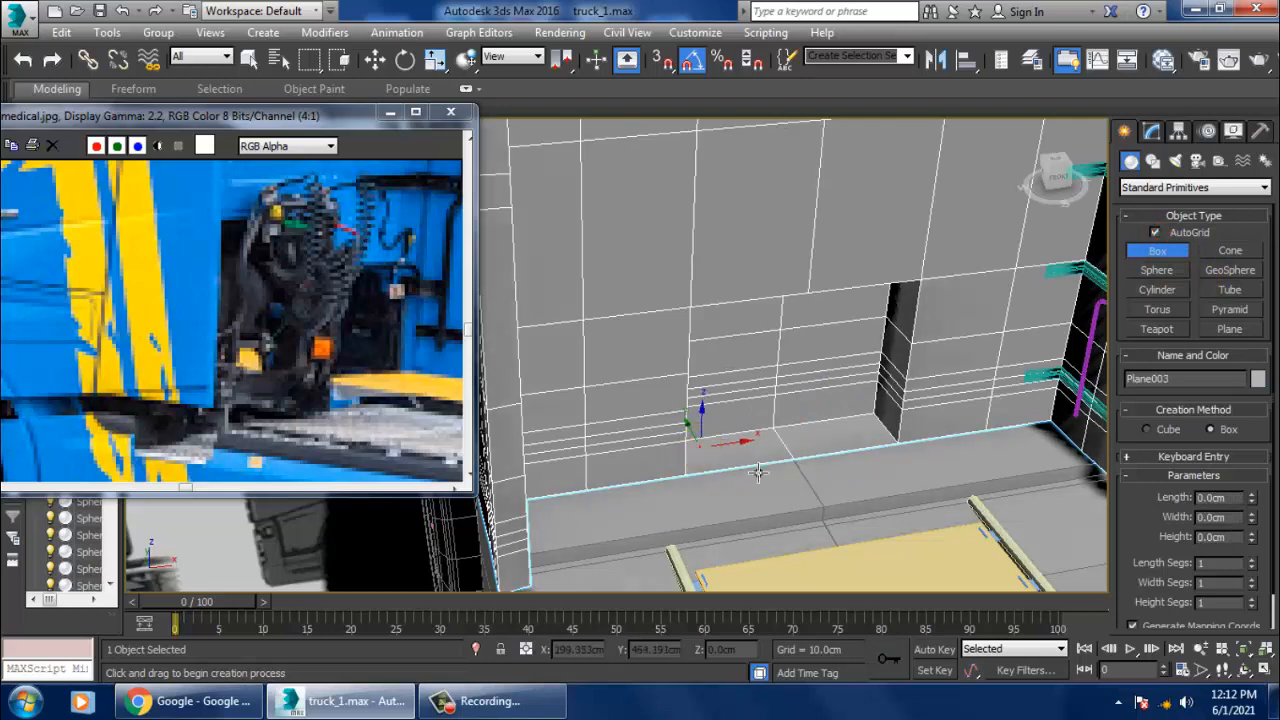
pyautogui.moveTo(700, 442); pyautogui.dragTo(889, 474)
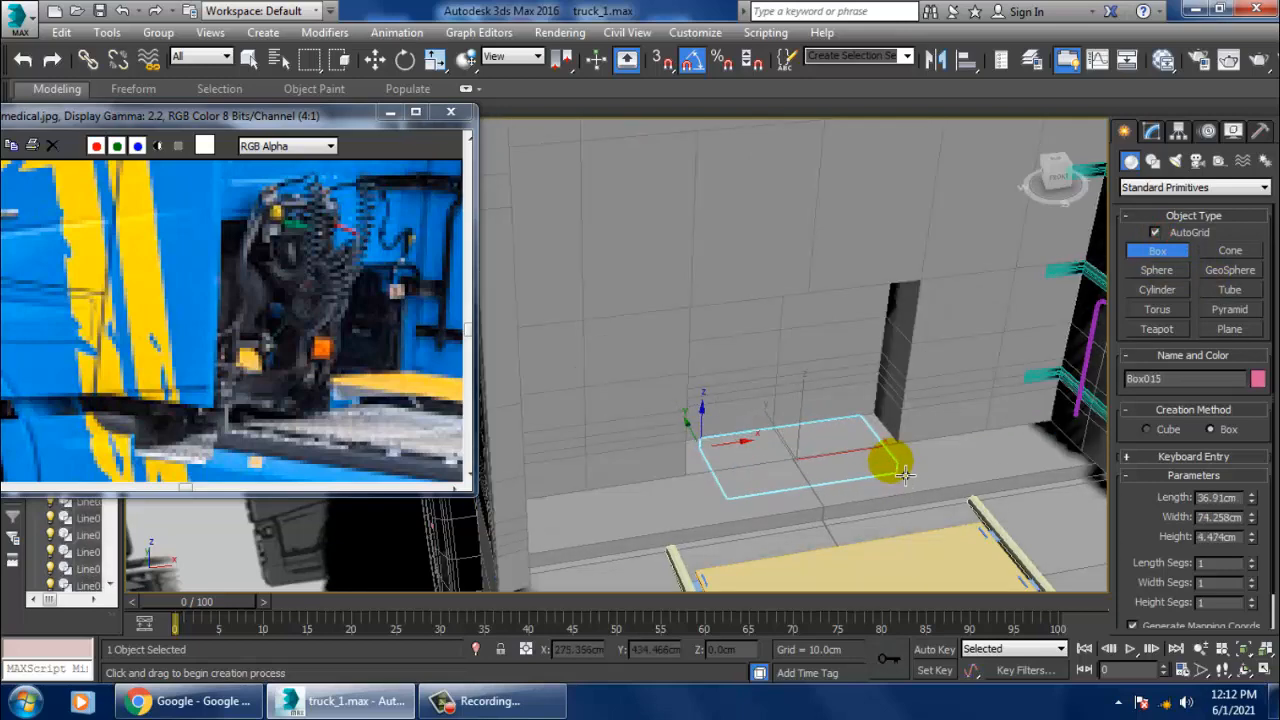
pyautogui.press('F3')
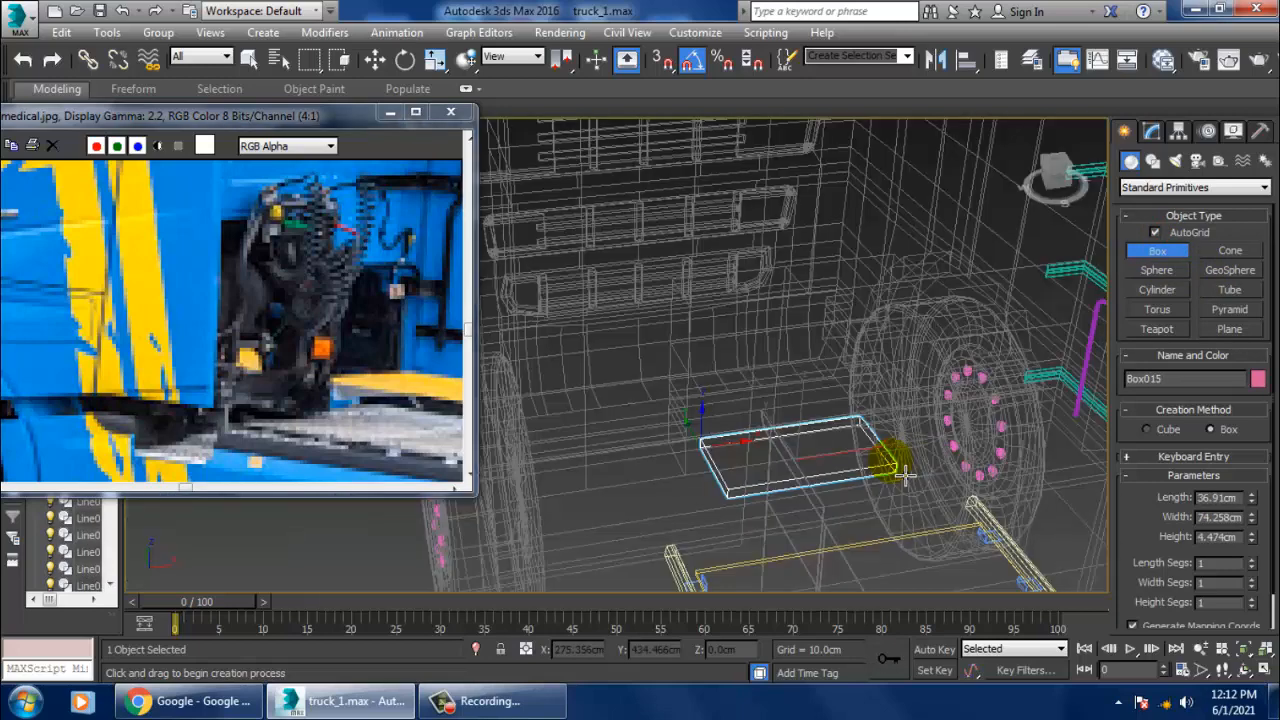
pyautogui.hotkey('ctrl', 'z')
pyautogui.press('F3')
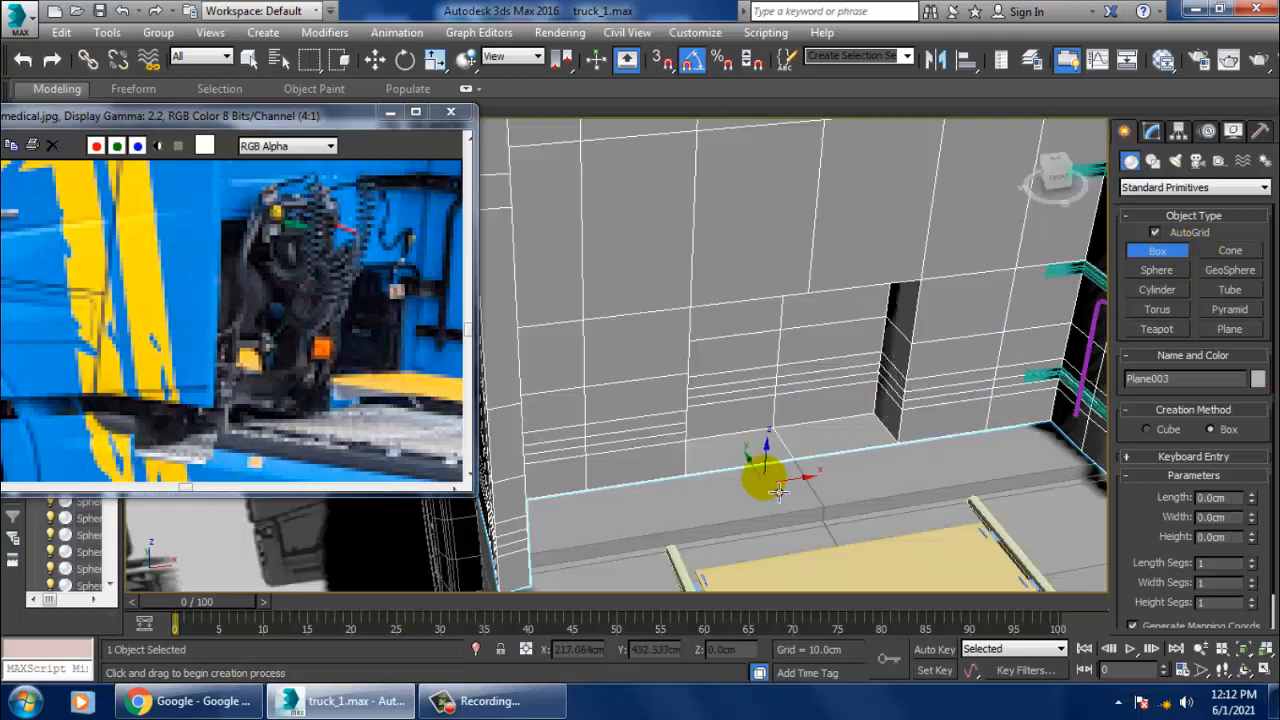
# Create a thin box on the chassis deck in front of the rear-wall recess and move it back into the recess opening
pyautogui.moveTo(715, 480); pyautogui.dragTo(932, 507)
pyautogui.click(934, 506)
pyautogui.press('w')
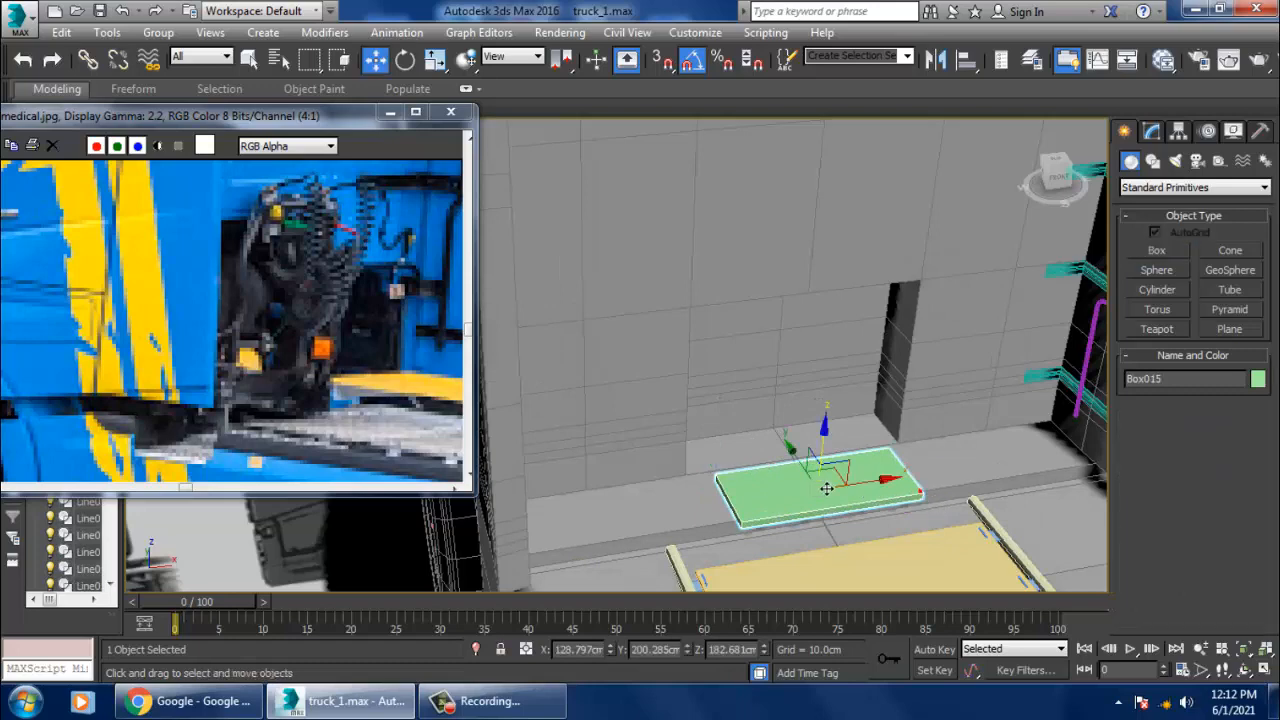
pyautogui.moveTo(815, 467); pyautogui.dragTo(786, 433)
pyautogui.keyDown('alt'); pyautogui.moveTo(786, 434); pyautogui.dragTo(838, 412, button='middle'); pyautogui.keyUp('alt')
pyautogui.moveTo(811, 414); pyautogui.dragTo(810, 410)
pyautogui.keyDown('alt'); pyautogui.moveTo(896, 418); pyautogui.dragTo(825, 413, button='middle'); pyautogui.keyUp('alt')
# Scale the new box up along Z to about 658% so it stands as a tall block in the recess
pyautogui.press('r')
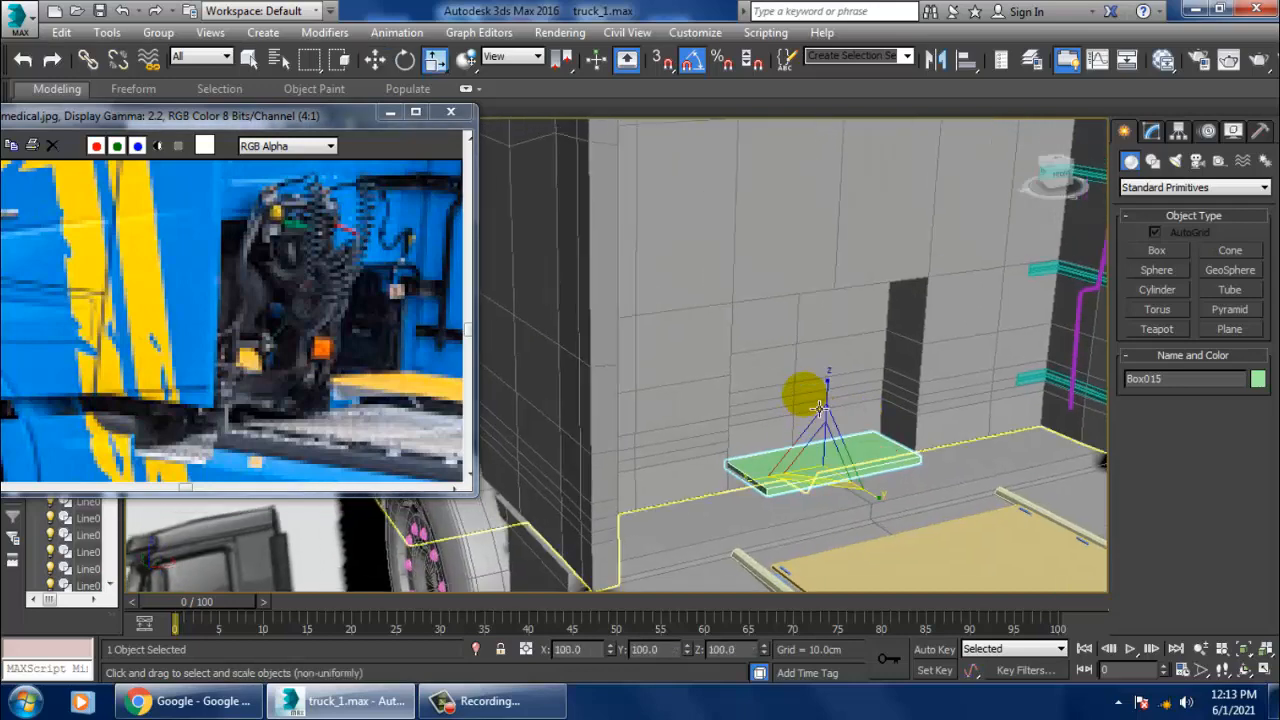
pyautogui.moveTo(843, 400); pyautogui.dragTo(843, 376)
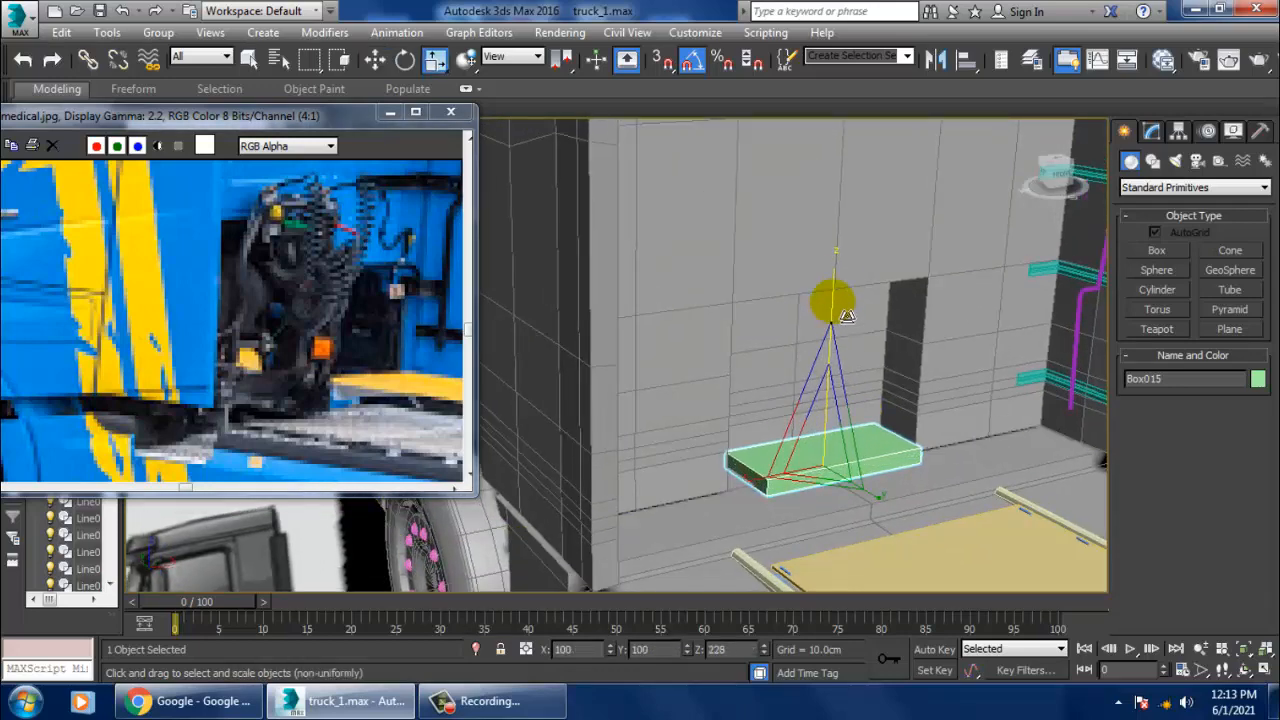
pyautogui.moveTo(847, 316); pyautogui.dragTo(890, 612)
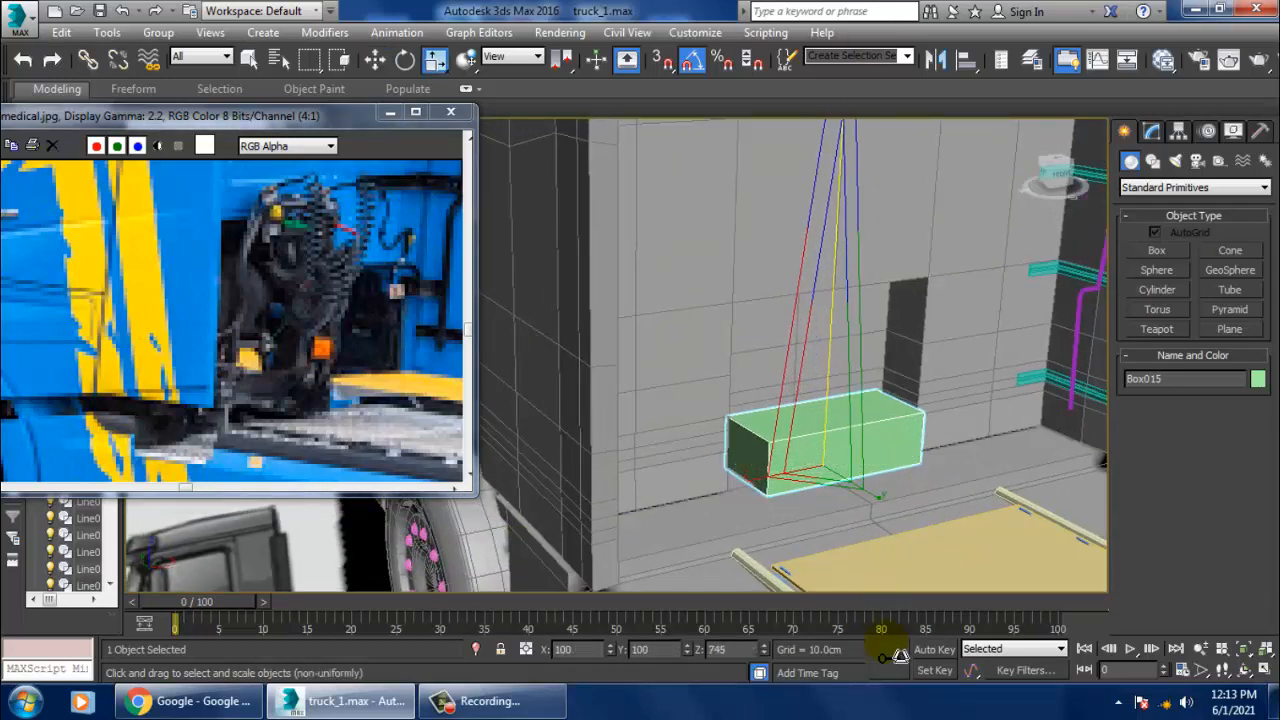
pyautogui.moveTo(901, 656); pyautogui.dragTo(893, 674)
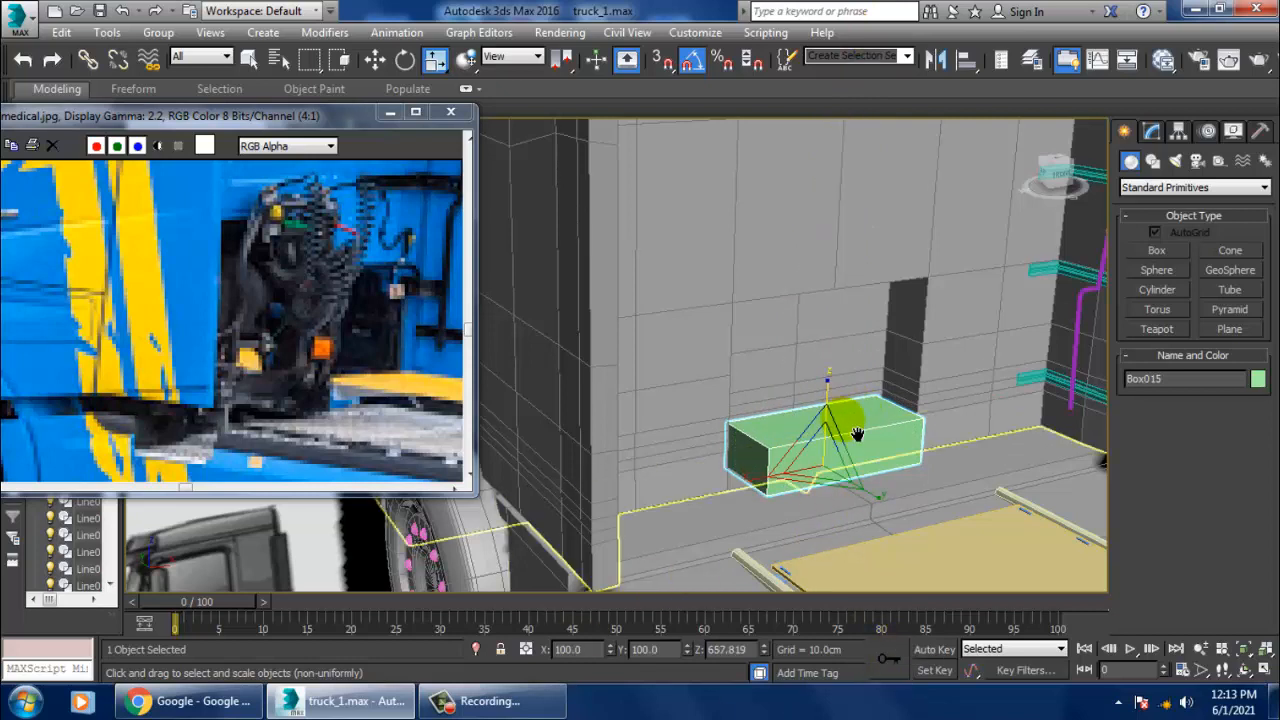
pyautogui.press('w')
pyautogui.moveTo(858, 425); pyautogui.dragTo(870, 440, button='middle')
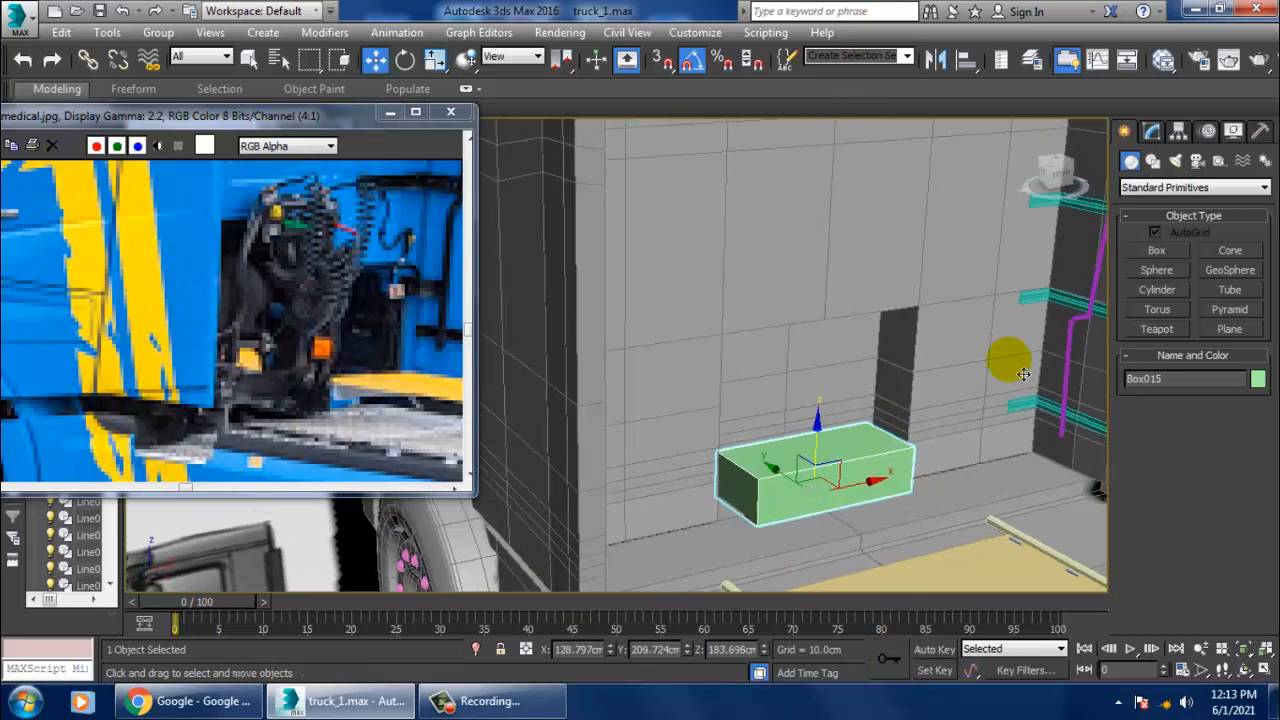
# Switch to spline shapes, frame the box in the maximized Front view and move the reference image clear of the viewport label
pyautogui.click(1153, 162)
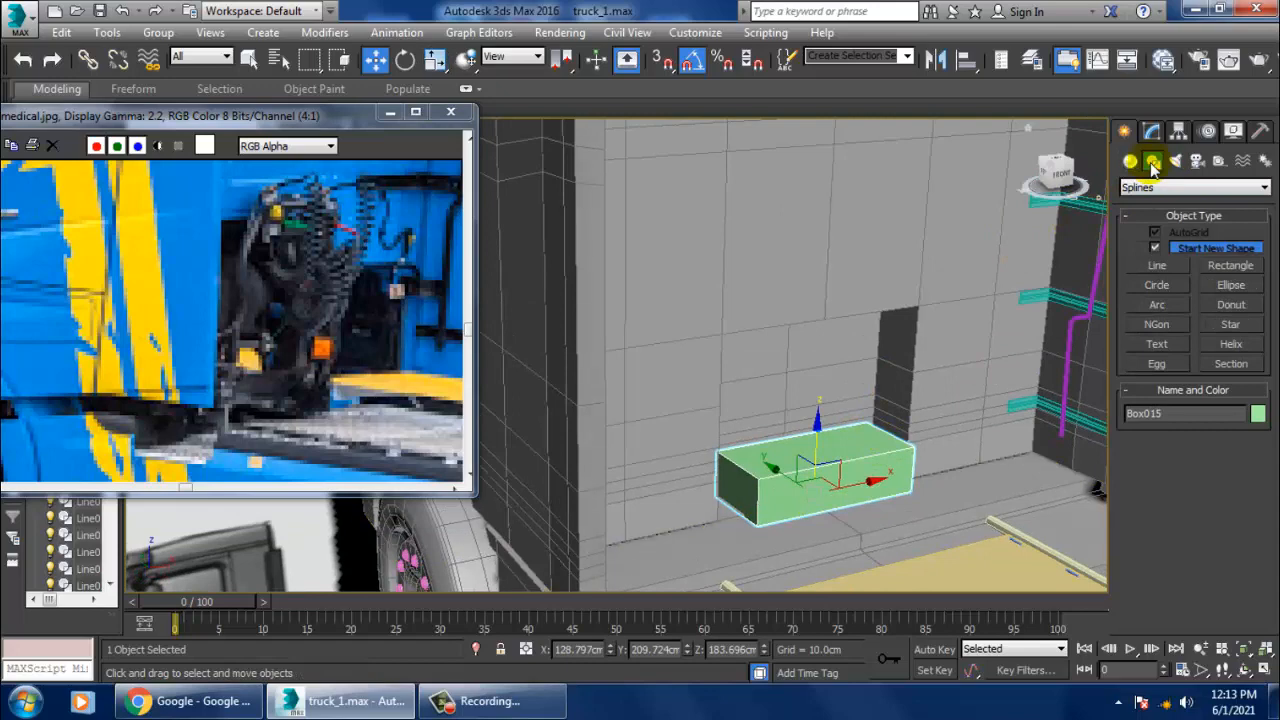
pyautogui.keyDown('alt'); pyautogui.moveTo(931, 357); pyautogui.dragTo(965, 374, button='middle'); pyautogui.keyUp('alt')
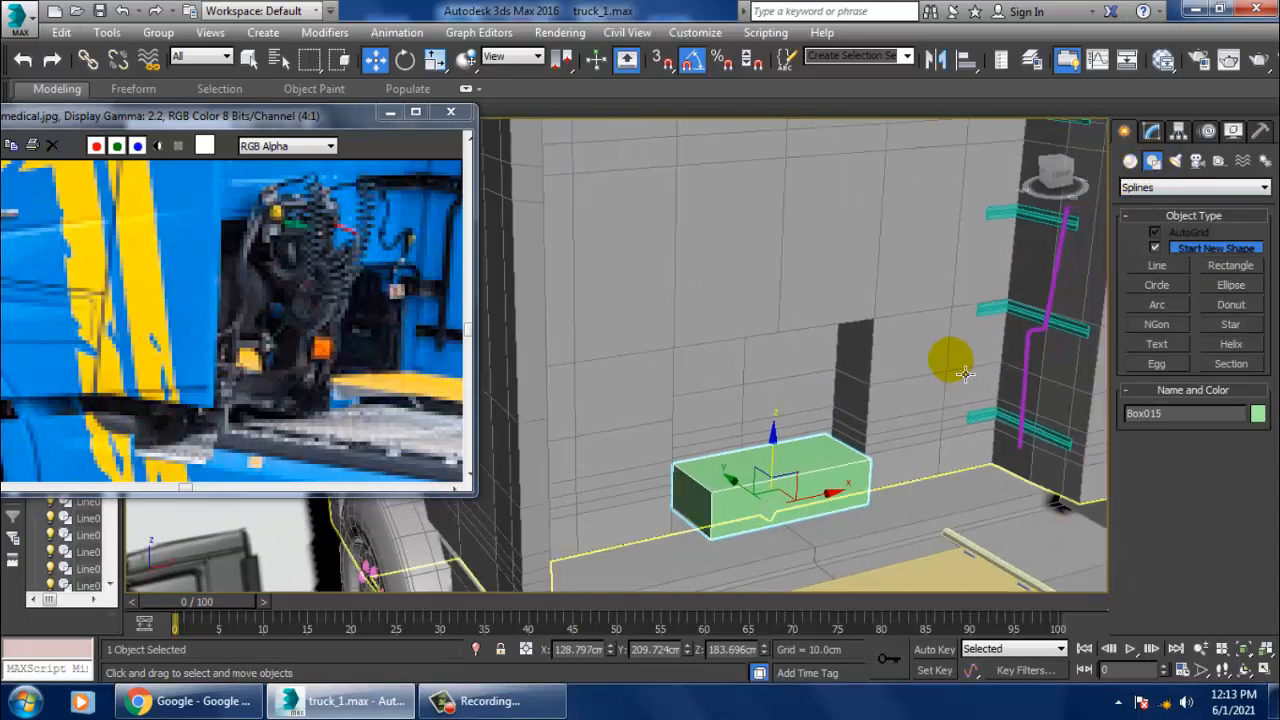
pyautogui.hotkey('alt', 'w')
pyautogui.moveTo(942, 270); pyautogui.dragTo(925, 271, button='middle')
pyautogui.hotkey('alt', 'w')
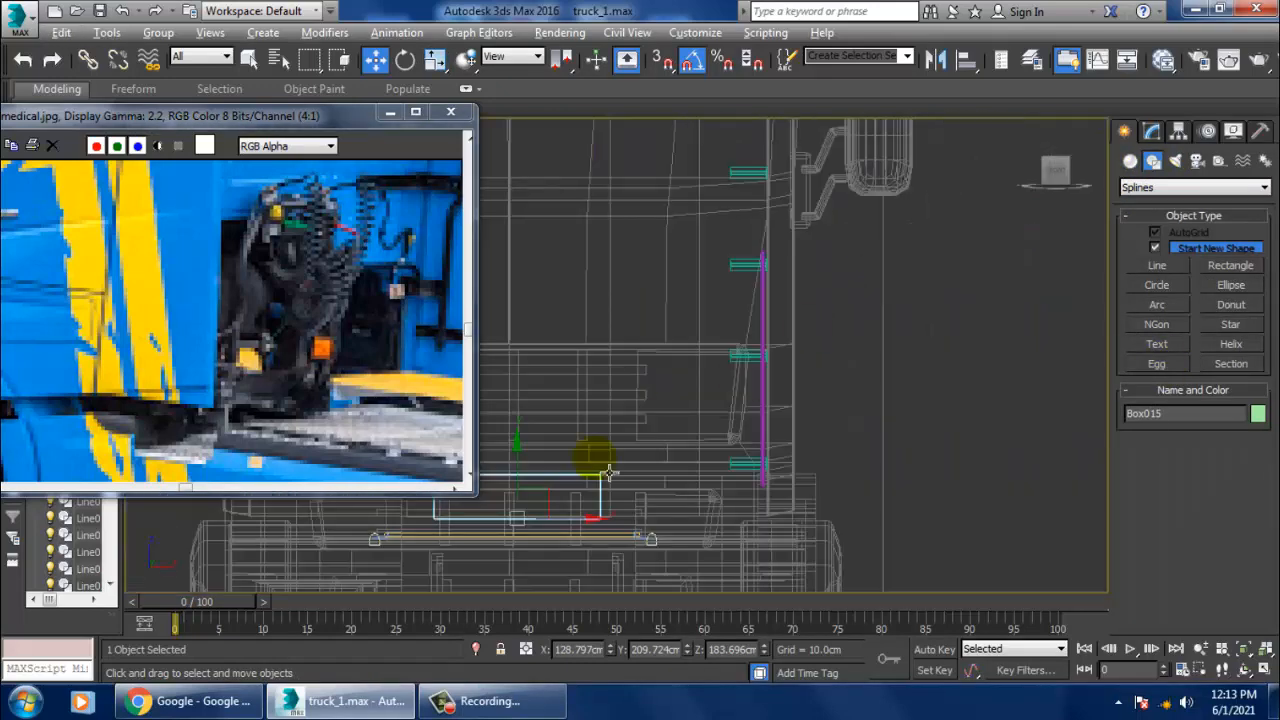
pyautogui.hotkey('alt', 'w')
pyautogui.moveTo(1068, 483); pyautogui.dragTo(1031, 483, button='middle')
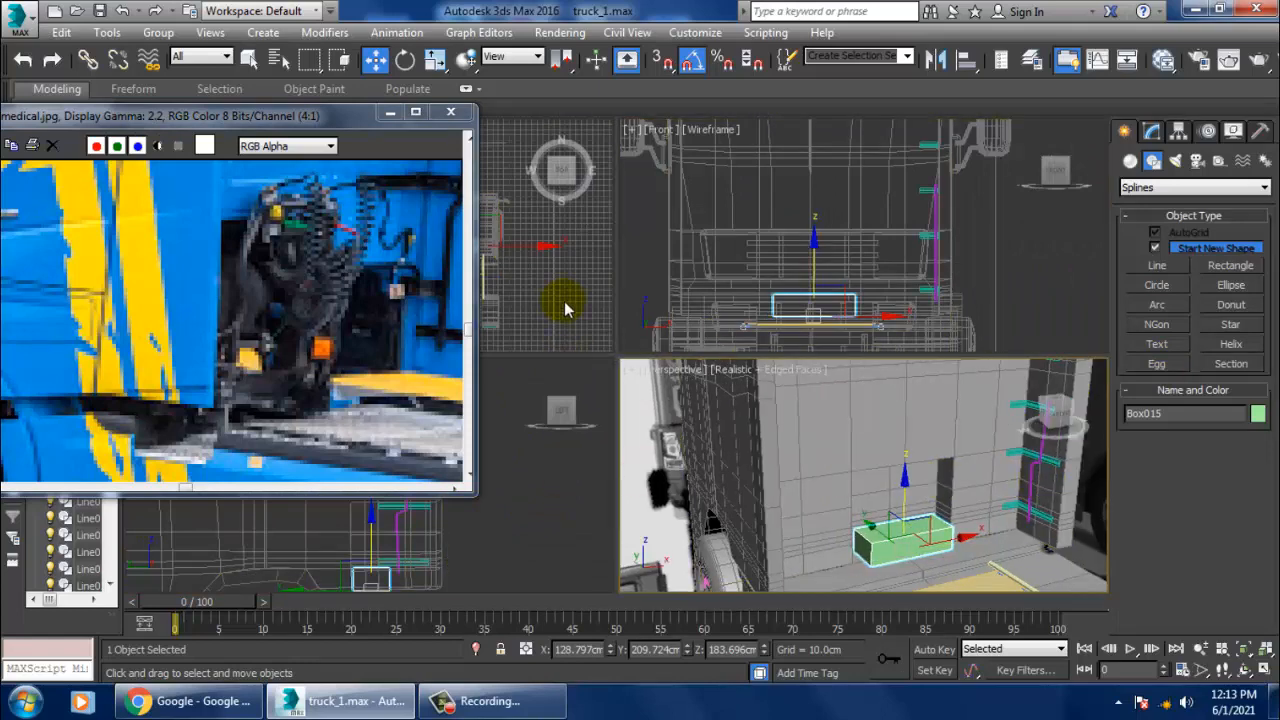
pyautogui.moveTo(590, 313); pyautogui.dragTo(571, 312, button='middle')
pyautogui.hotkey('alt', 'w')
pyautogui.press('z')
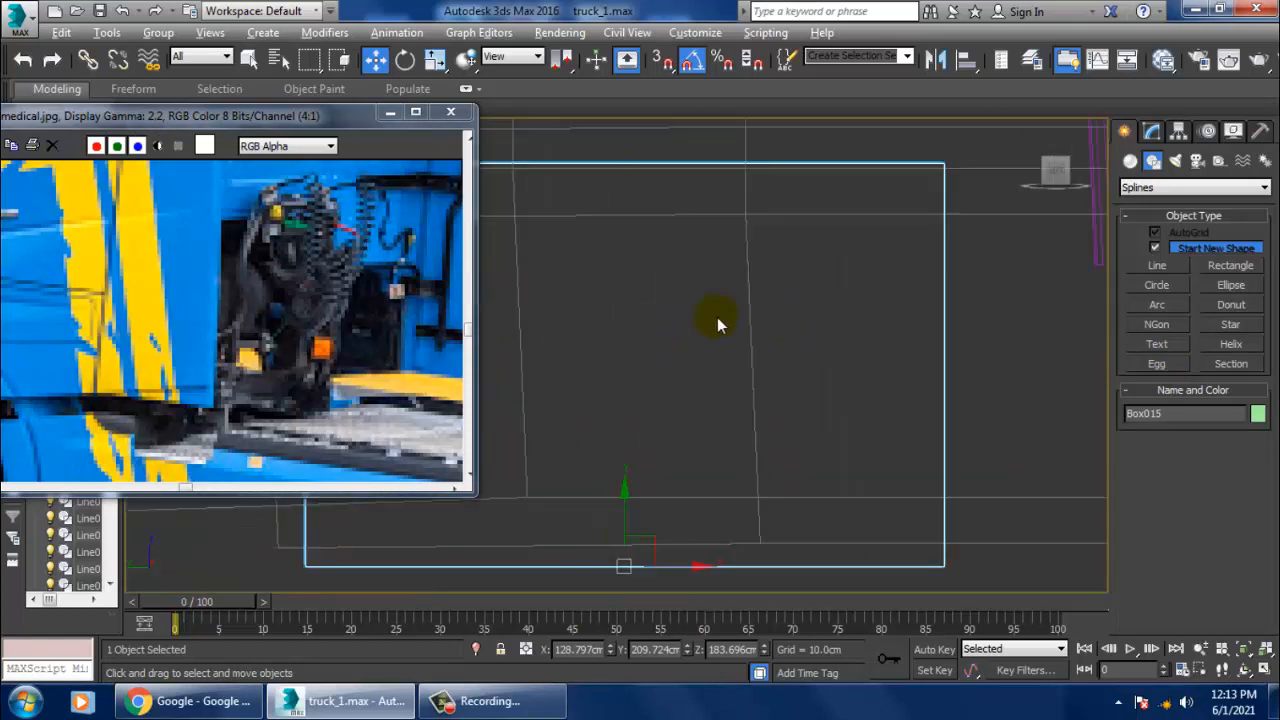
pyautogui.scroll(-8, 745, 312)
pyautogui.hotkey('alt', 'w')
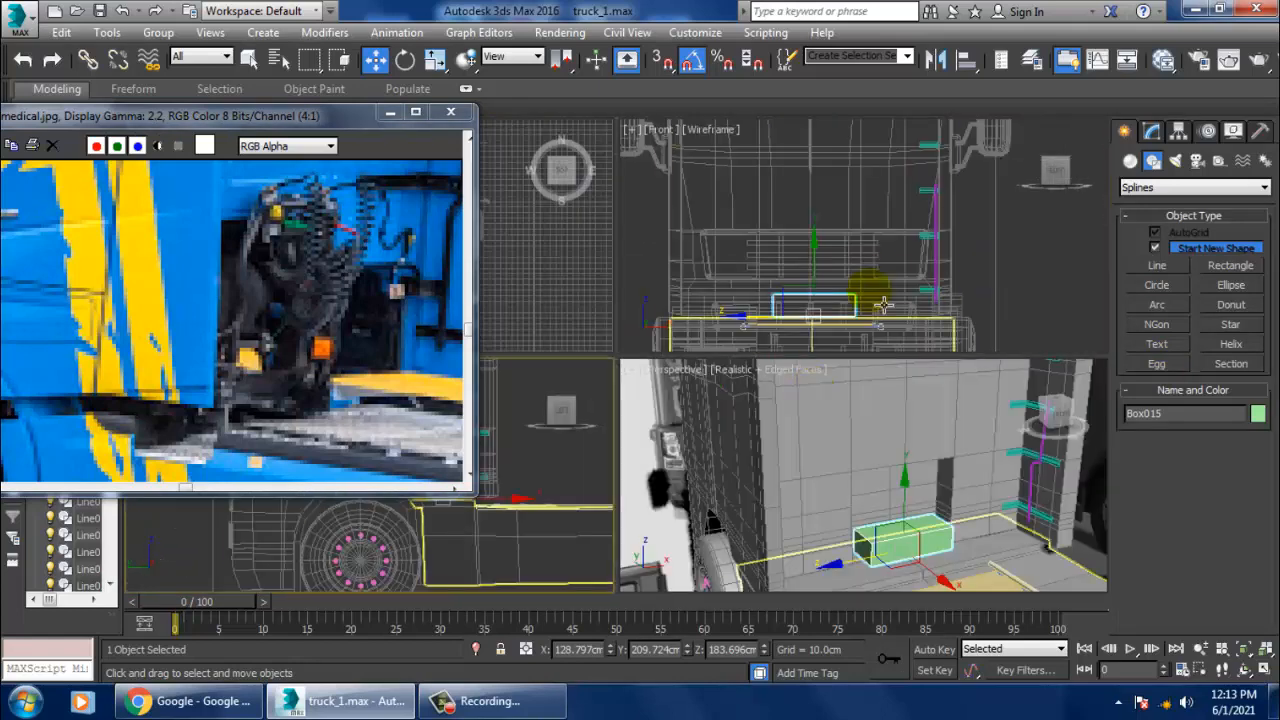
pyautogui.hotkey('alt', 'w')
pyautogui.press('z')
pyautogui.scroll(-5, 760, 330)
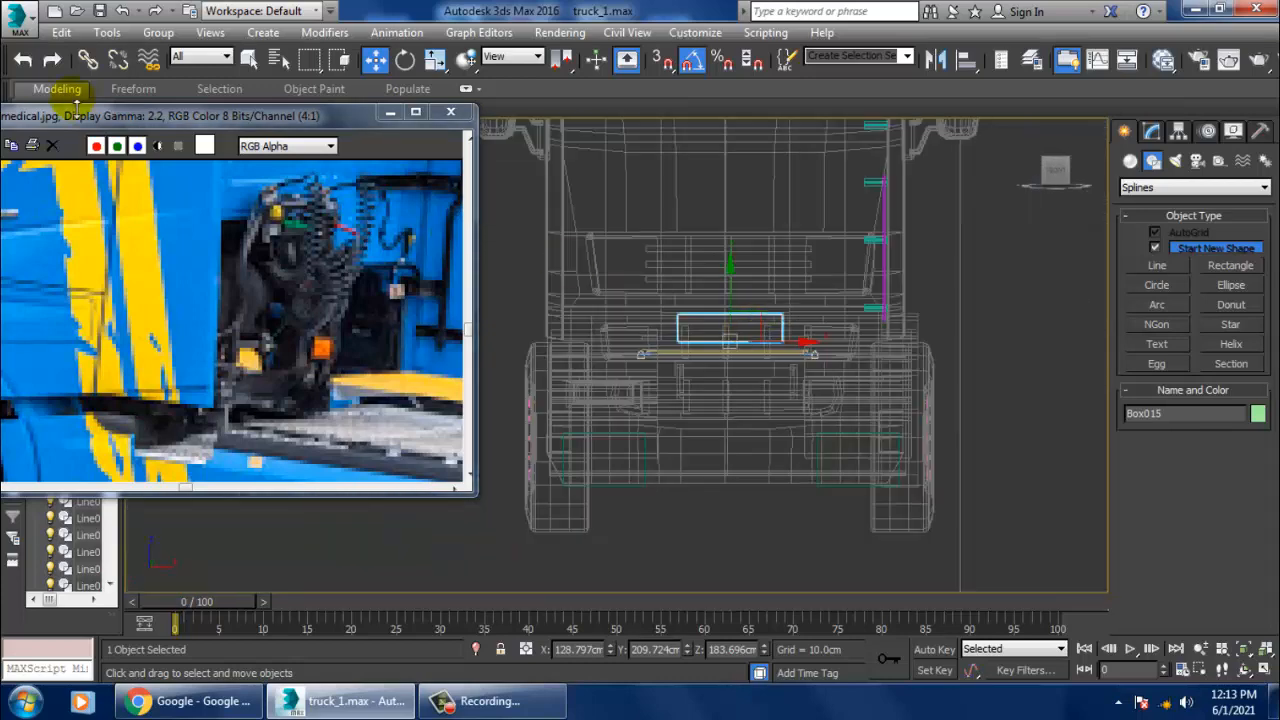
pyautogui.moveTo(191, 118); pyautogui.dragTo(203, 238)
pyautogui.click(170, 139)
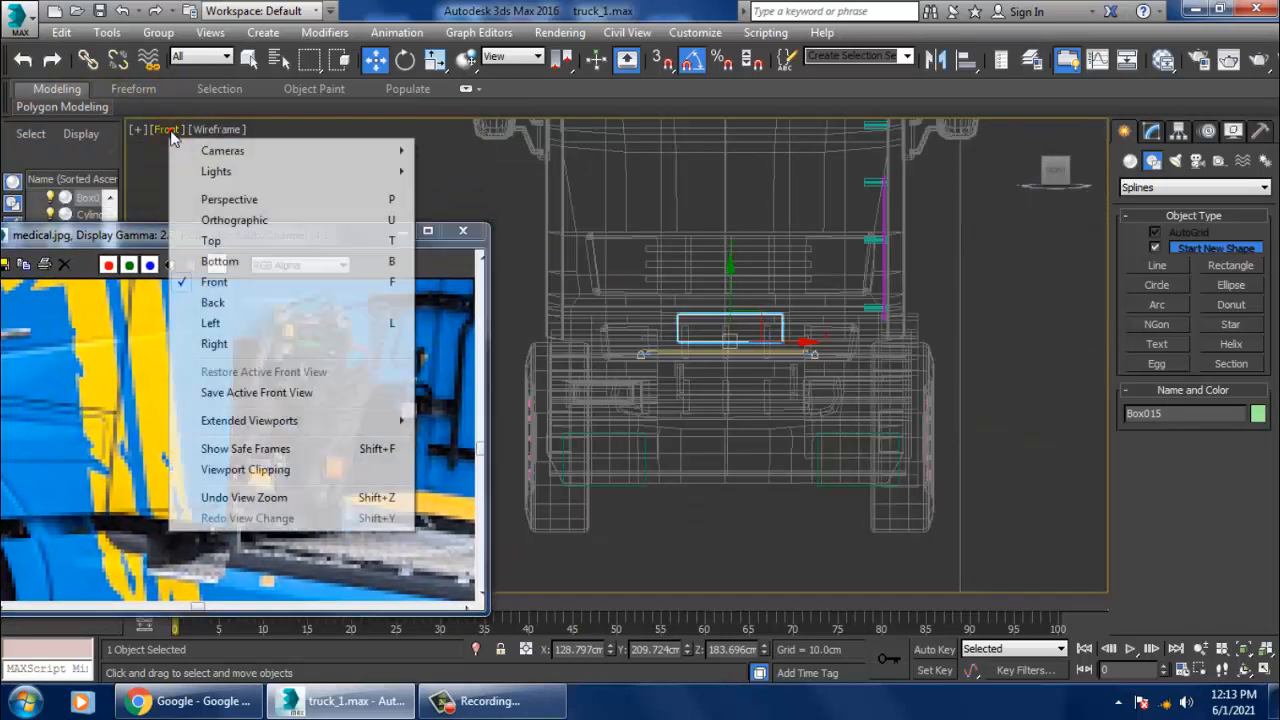
pyautogui.click(237, 303)
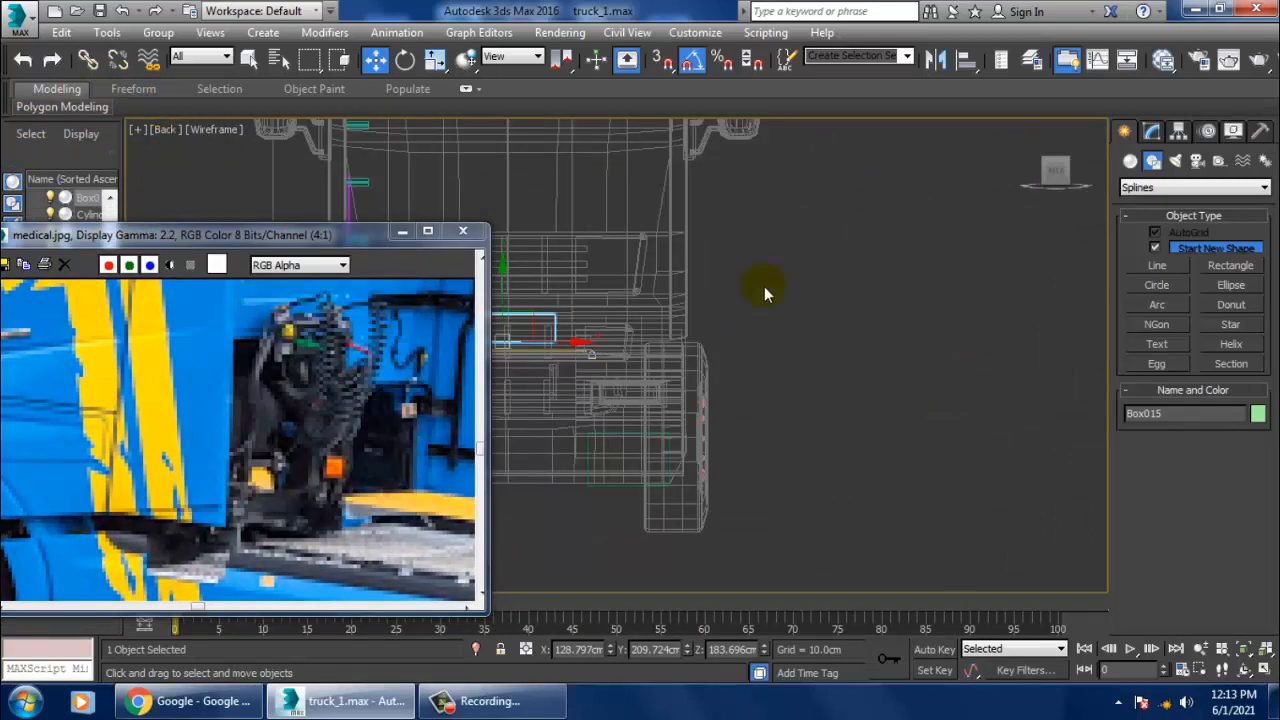
pyautogui.moveTo(766, 289); pyautogui.dragTo(947, 338, button='middle')
pyautogui.scroll(2, 791, 363)
pyautogui.moveTo(743, 350); pyautogui.dragTo(813, 346, button='middle')
pyautogui.scroll(-4, 813, 345)
pyautogui.scroll(2, 813, 345)
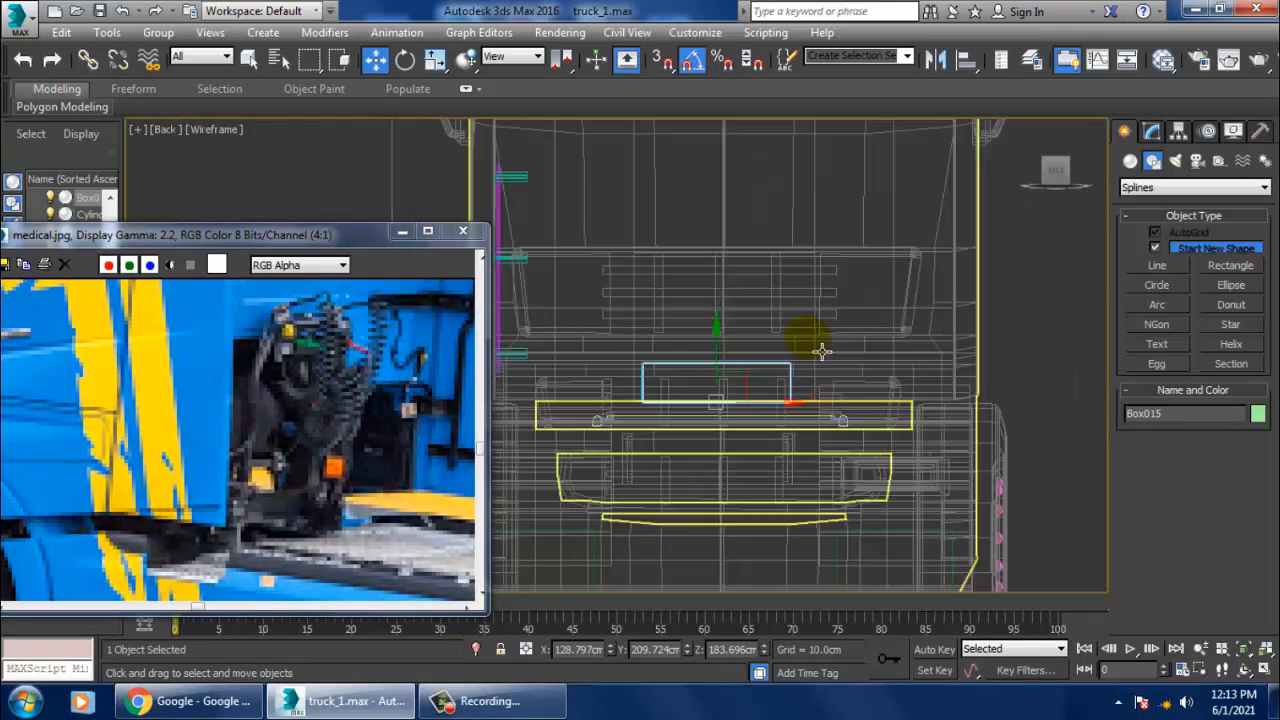
pyautogui.scroll(2, 814, 294)
pyautogui.press('F3')
pyautogui.press('F3')
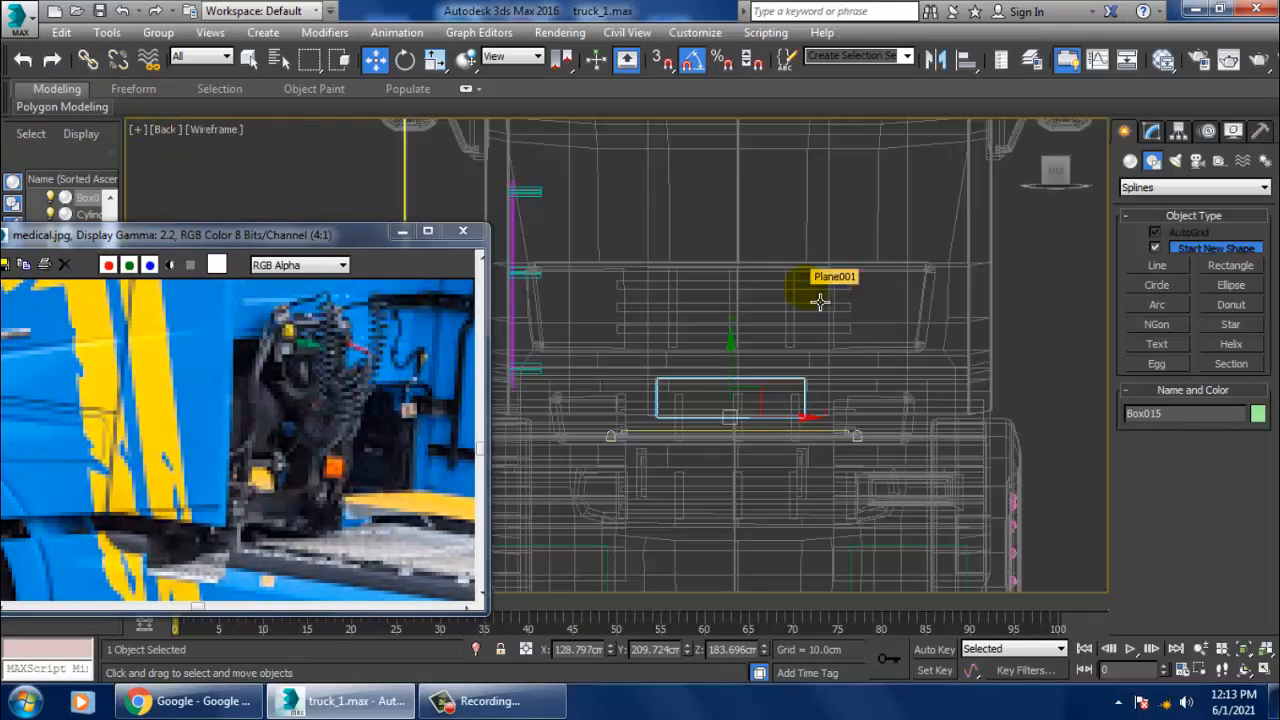
pyautogui.click(162, 130)
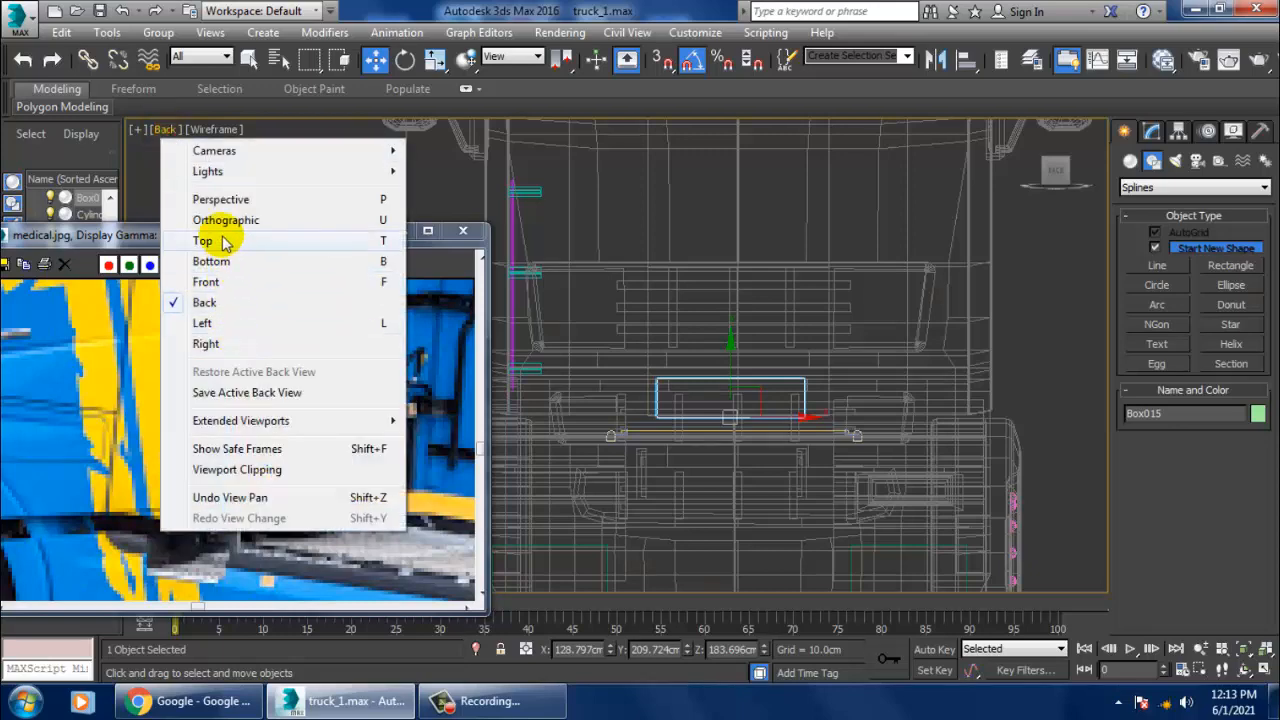
pyautogui.click(228, 286)
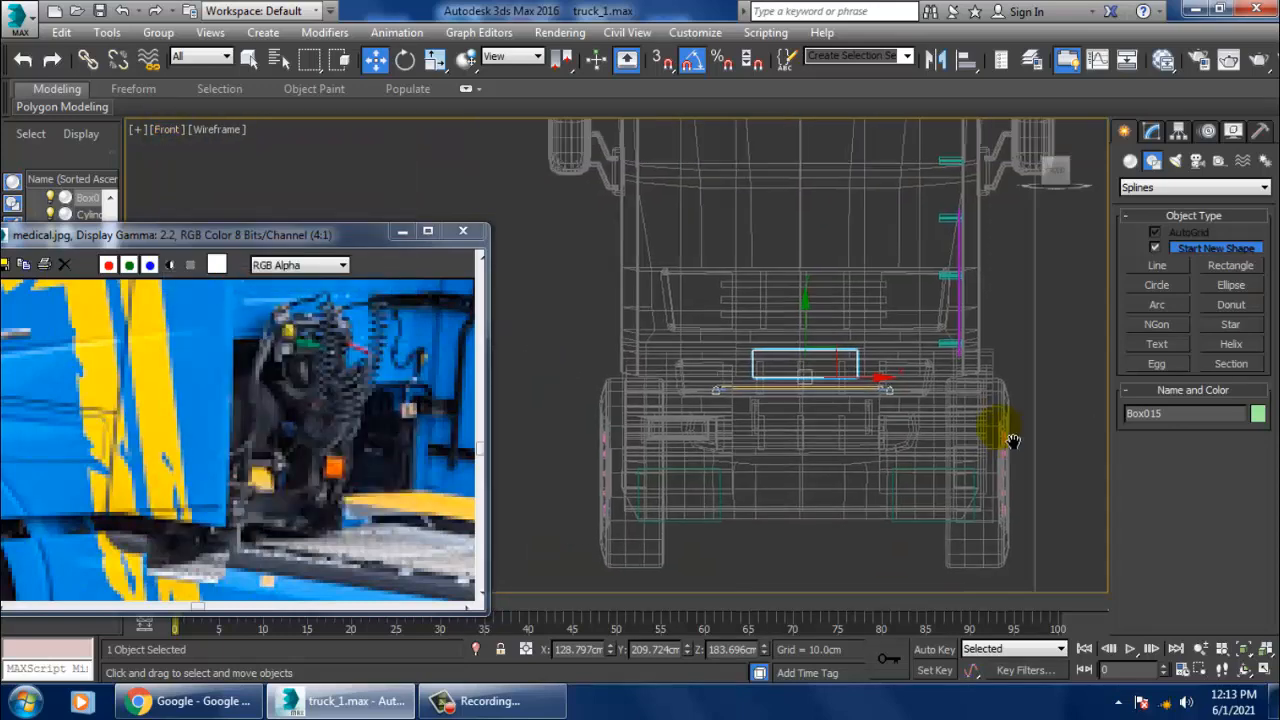
# Draw a smooth four-point Line in the Front view, curving down to the box's left end, with Enable In Viewport off
pyautogui.click(1157, 265)
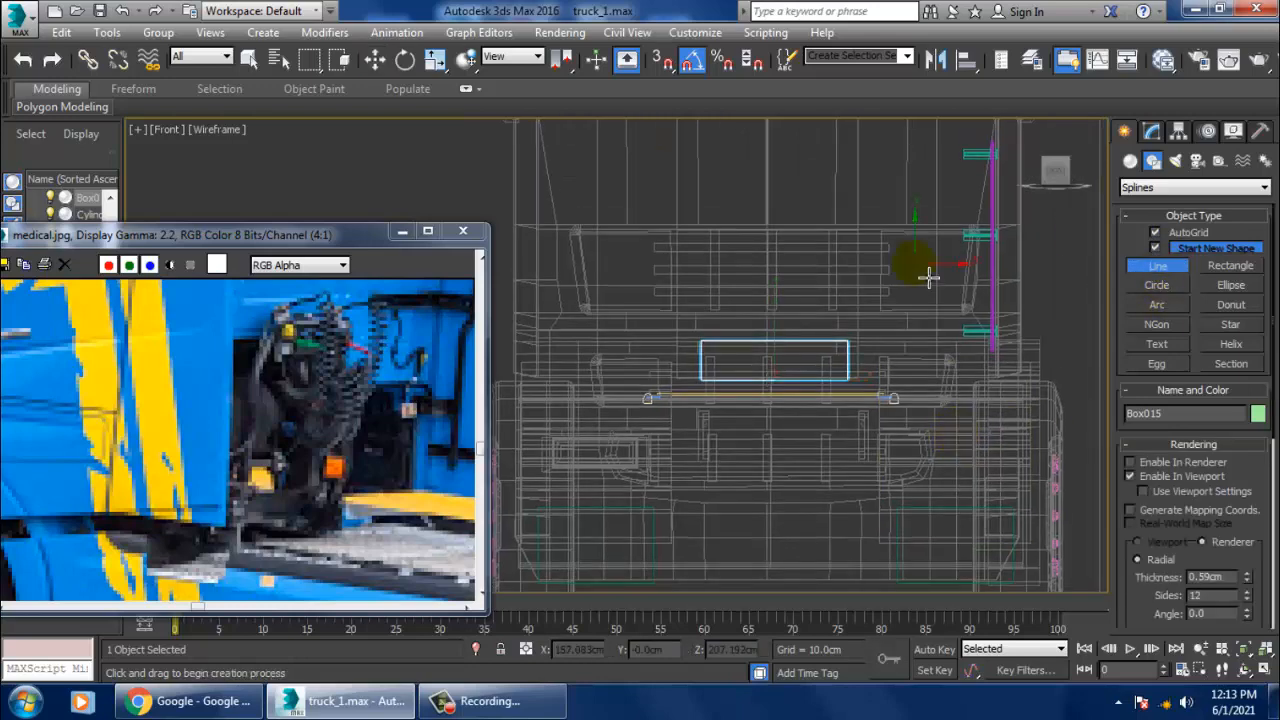
pyautogui.click(625, 243)
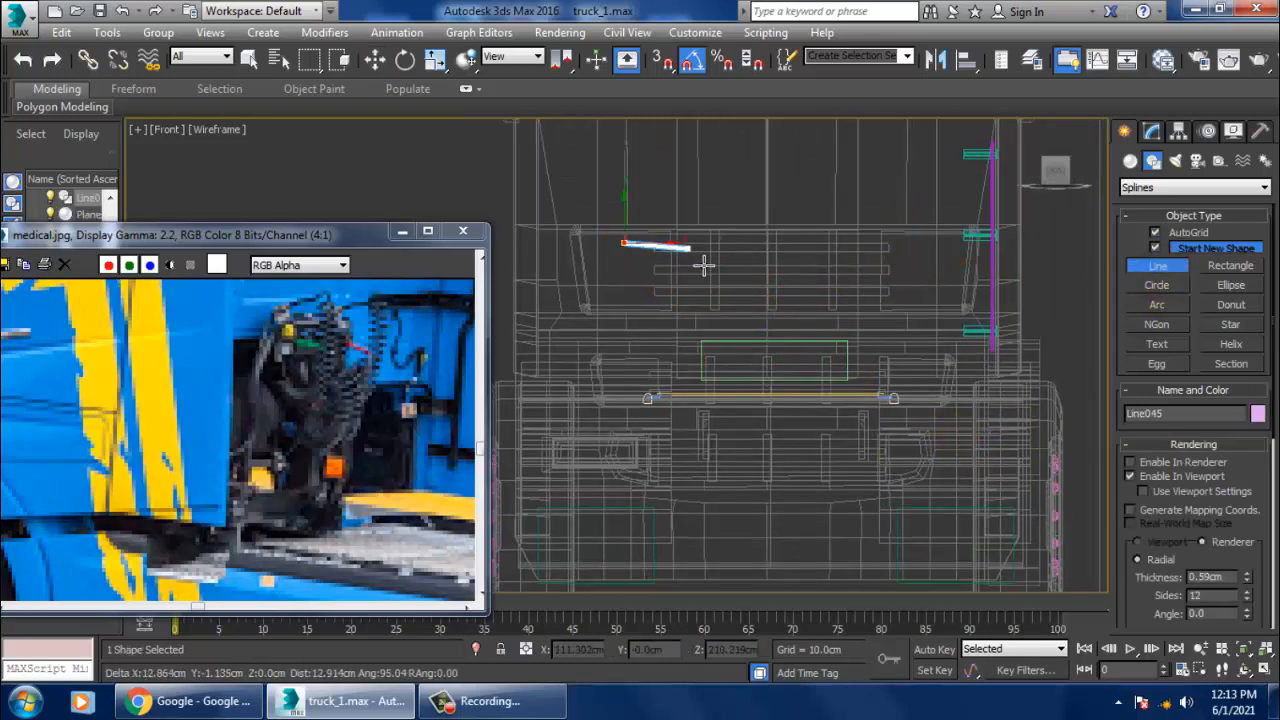
pyautogui.rightClick(683, 258)
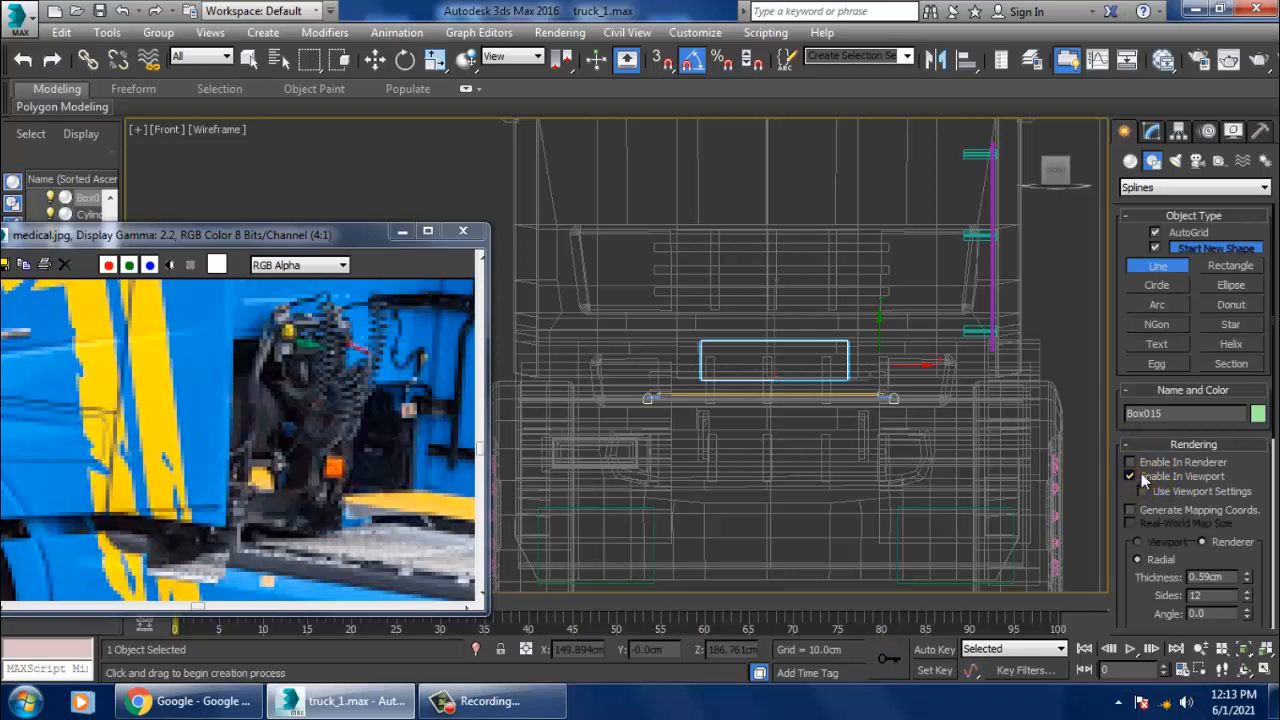
pyautogui.click(622, 234)
pyautogui.click(671, 265)
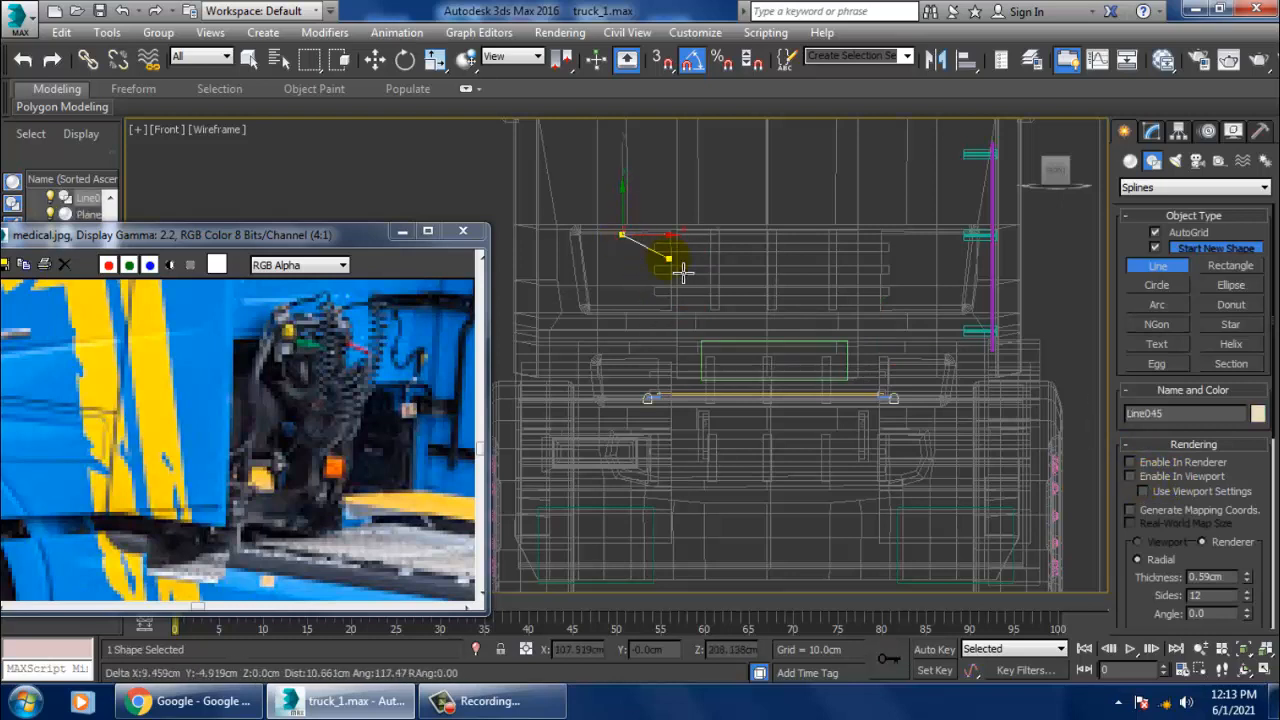
pyautogui.click(671, 327)
pyautogui.click(707, 357)
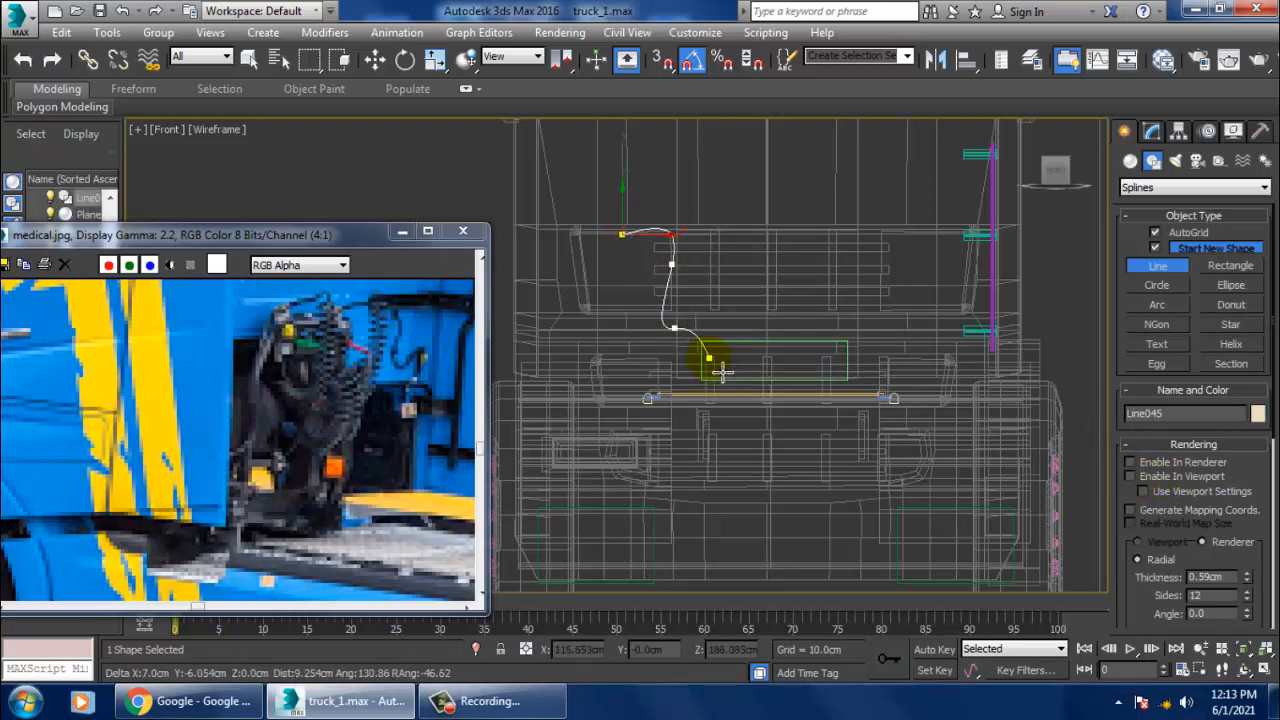
pyautogui.rightClick(722, 372)
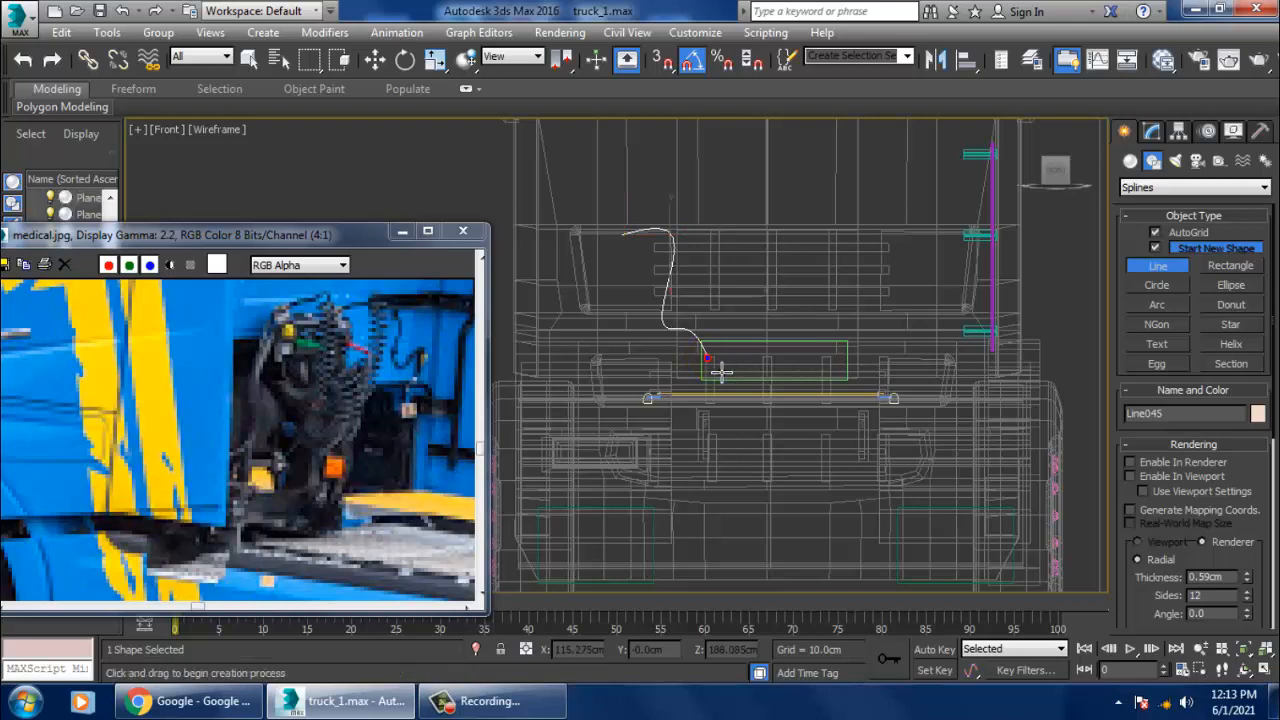
pyautogui.press('w')
# Move the curved line in the Perspective view to the cab's rear wall, beside the box's left end
pyautogui.hotkey('alt', 'w')
pyautogui.rightClick(905, 460)
pyautogui.hotkey('alt', 'w')
pyautogui.scroll(-4, 905, 457)
pyautogui.keyDown('alt'); pyautogui.moveTo(905, 457); pyautogui.dragTo(877, 446, button='middle'); pyautogui.keyUp('alt')
pyautogui.moveTo(815, 407); pyautogui.dragTo(570, 277)
pyautogui.scroll(8, 570, 277)
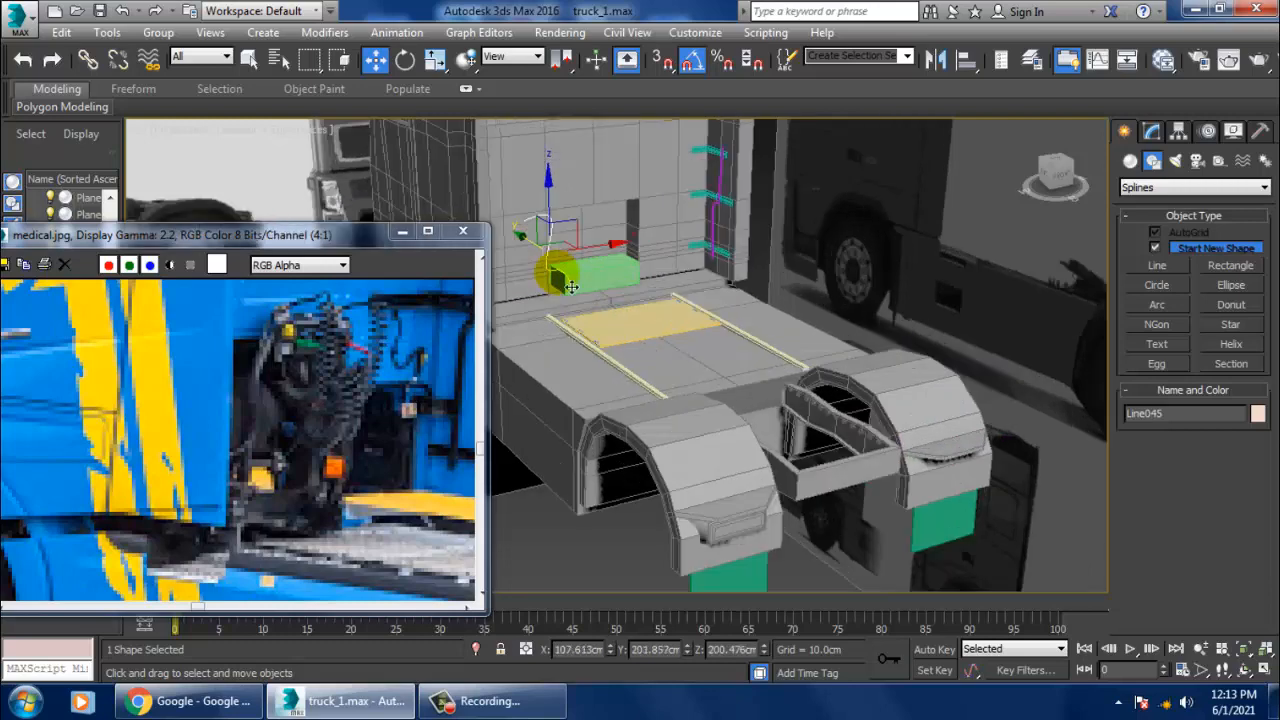
# Turn on Enable In Viewport for the curved line, keeping its radial thickness at 0.59 cm
pyautogui.click(1152, 131)
pyautogui.scroll(8, 1151, 420)
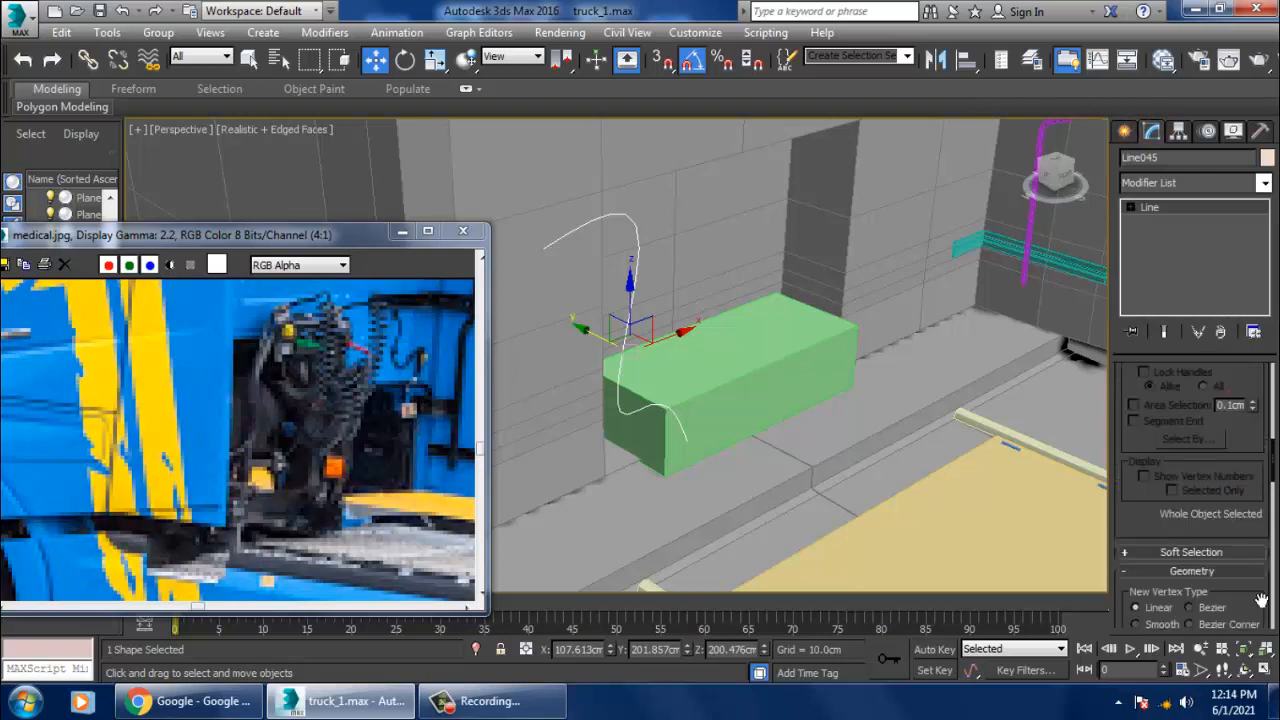
pyautogui.scroll(2, 1161, 500)
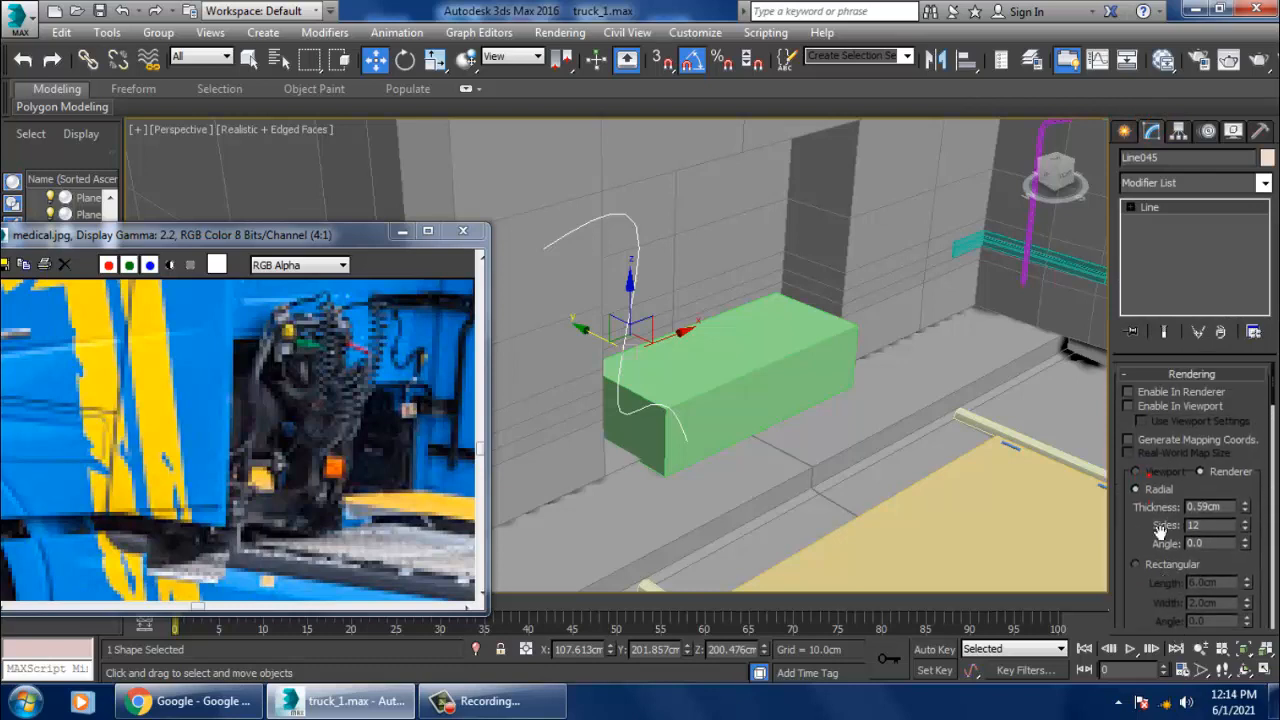
pyautogui.click(1136, 407)
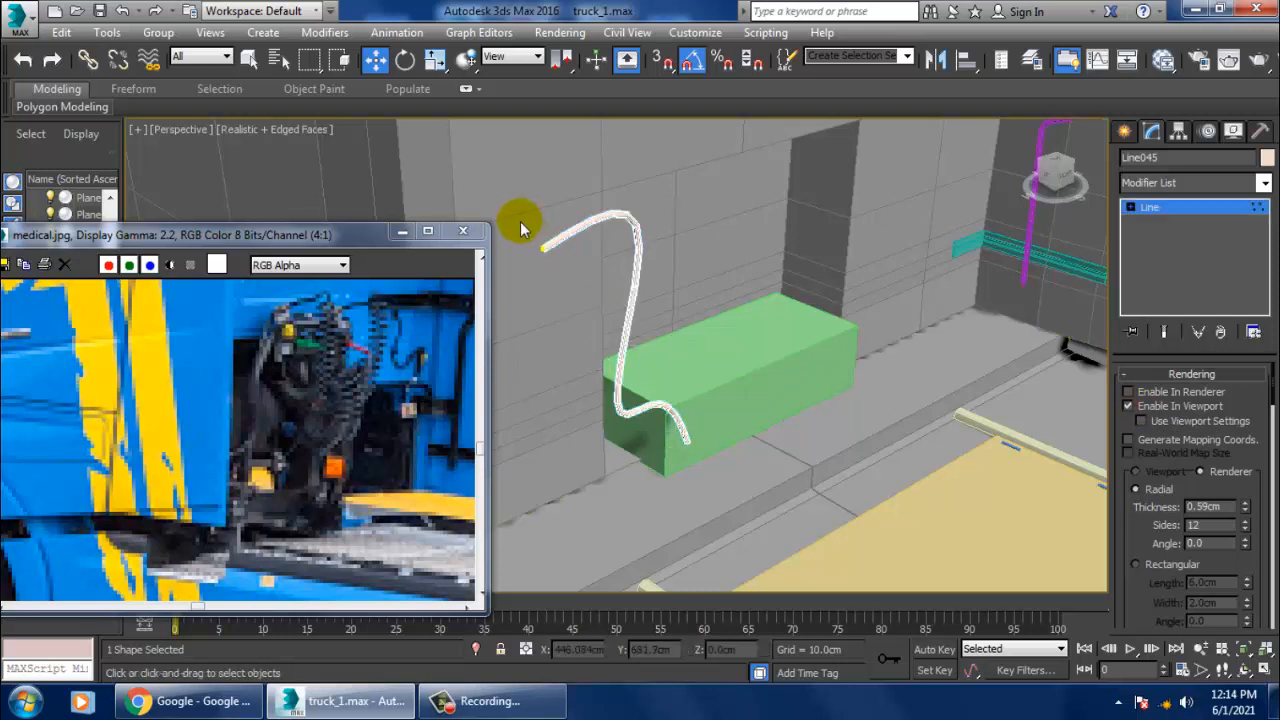
# Adjust the hose's vertices, pushing its upper end back towards the cab wall and its lower end onto the box's side
pyautogui.moveTo(580, 282); pyautogui.dragTo(582, 284)
pyautogui.moveTo(523, 242); pyautogui.dragTo(489, 236)
pyautogui.moveTo(662, 397); pyautogui.dragTo(732, 477)
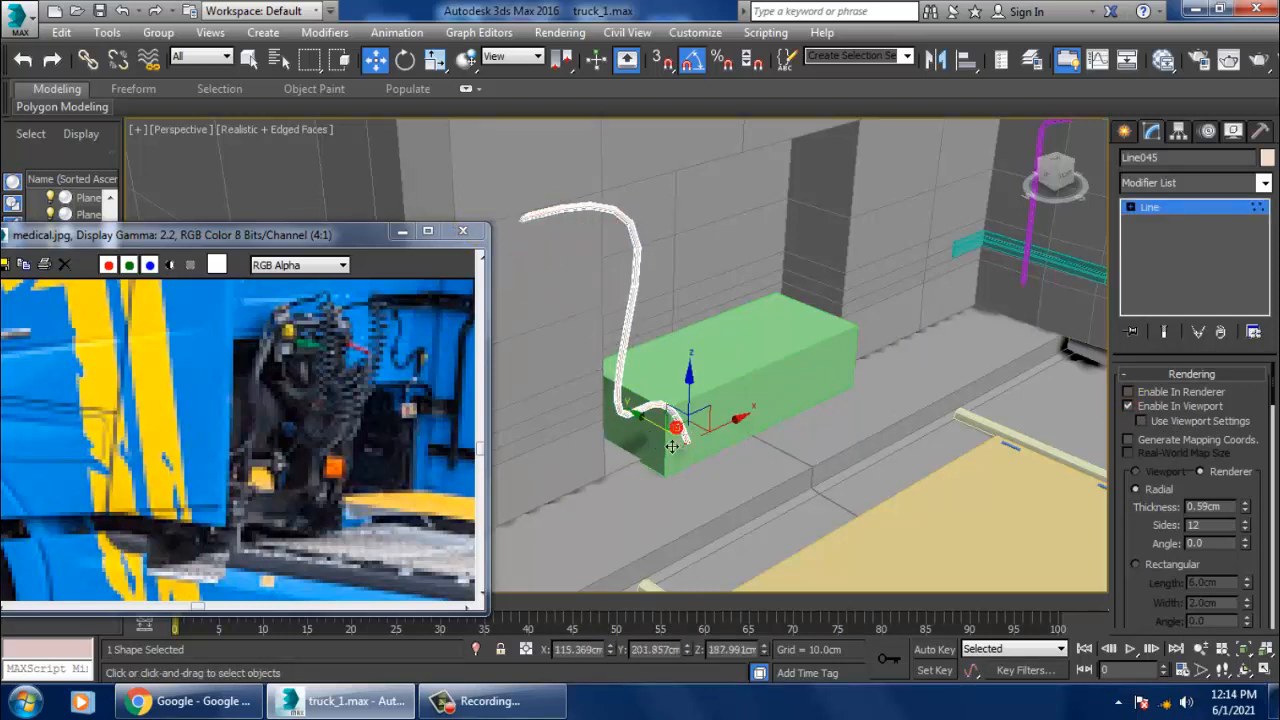
pyautogui.moveTo(672, 446); pyautogui.dragTo(642, 423)
pyautogui.keyDown('alt'); pyautogui.moveTo(838, 415); pyautogui.dragTo(705, 388, button='middle'); pyautogui.keyUp('alt')
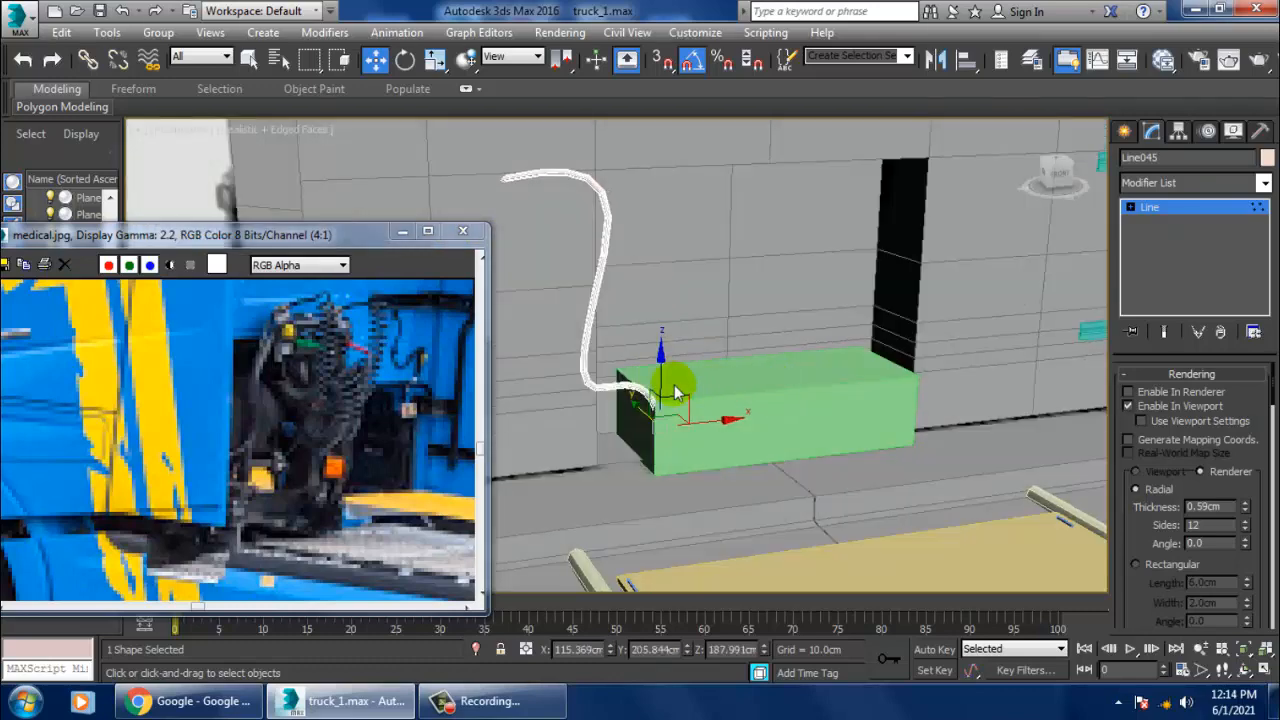
pyautogui.moveTo(667, 384); pyautogui.dragTo(678, 364)
pyautogui.keyDown('alt'); pyautogui.moveTo(690, 358); pyautogui.dragTo(788, 357, button='middle'); pyautogui.keyUp('alt')
# Draw a smooth S-shaped Line in the Left view, from above the hose's upper end down to the equipment box, with AutoGrid off
pyautogui.click(1125, 131)
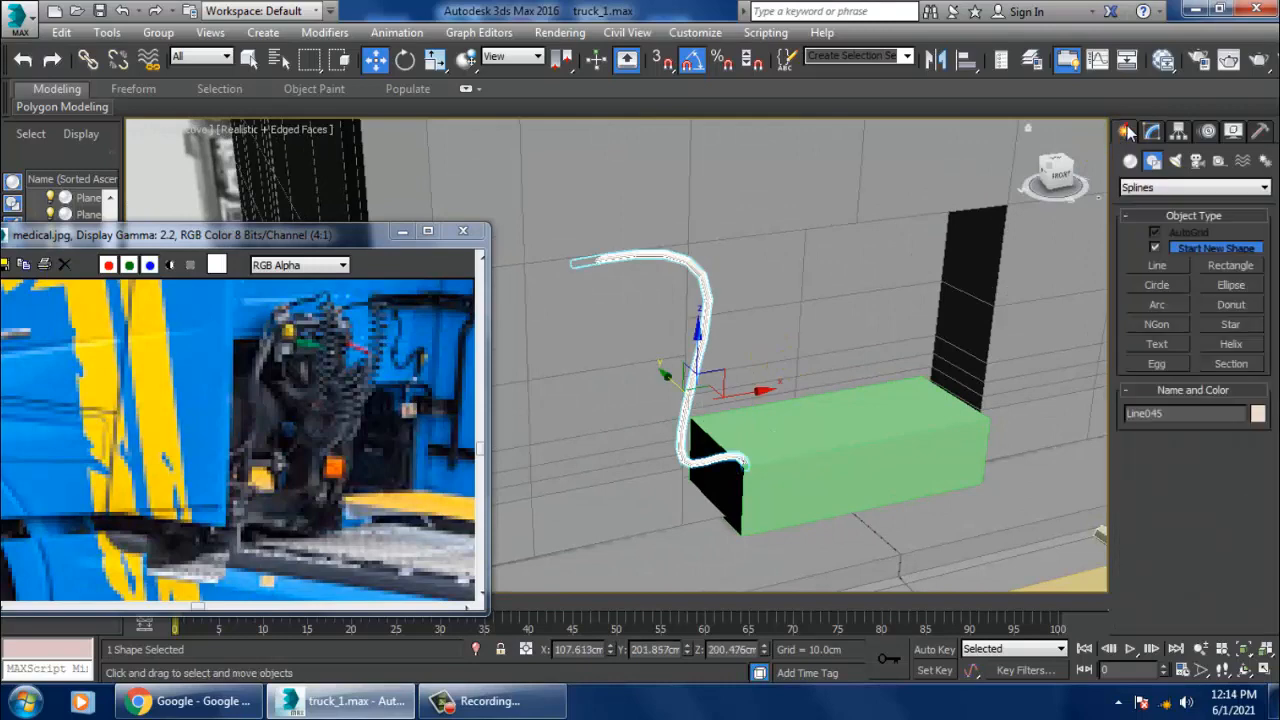
pyautogui.hotkey('alt', 'w')
pyautogui.rightClick(606, 438)
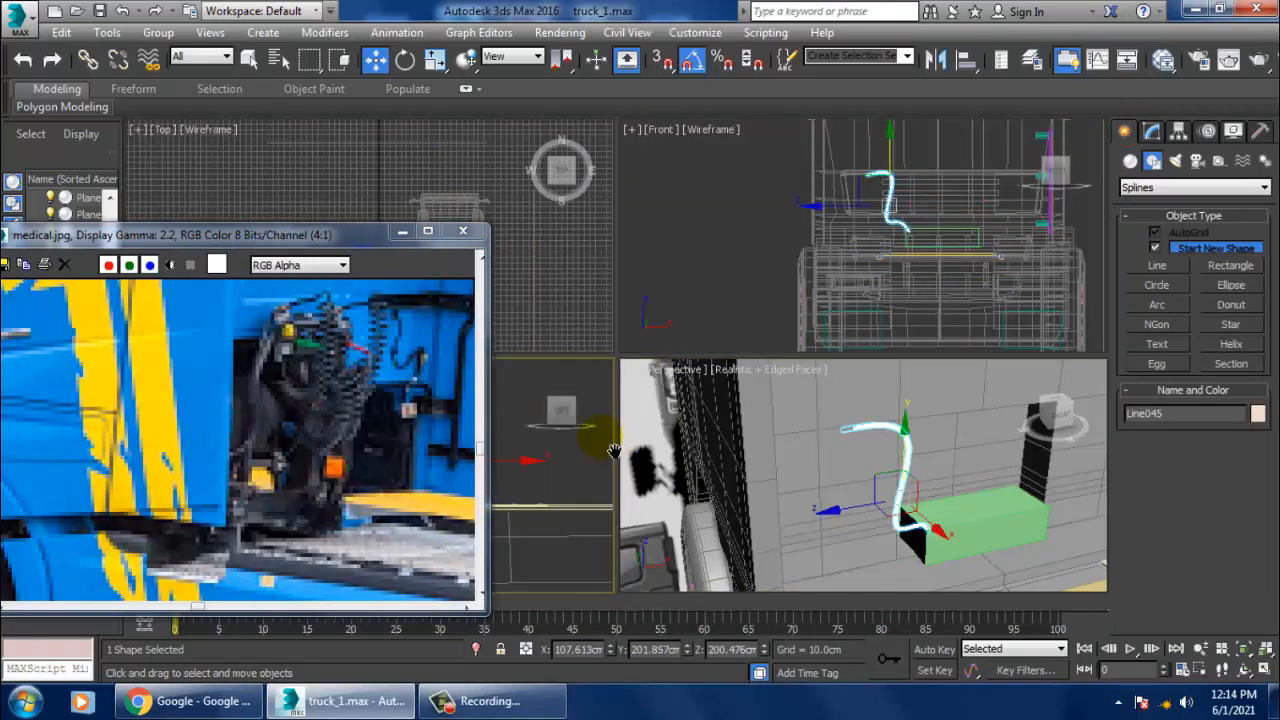
pyautogui.press('z')
pyautogui.hotkey('alt', 'w')
pyautogui.moveTo(621, 408); pyautogui.dragTo(687, 436, button='middle')
pyautogui.moveTo(733, 330); pyautogui.dragTo(745, 302, button='middle')
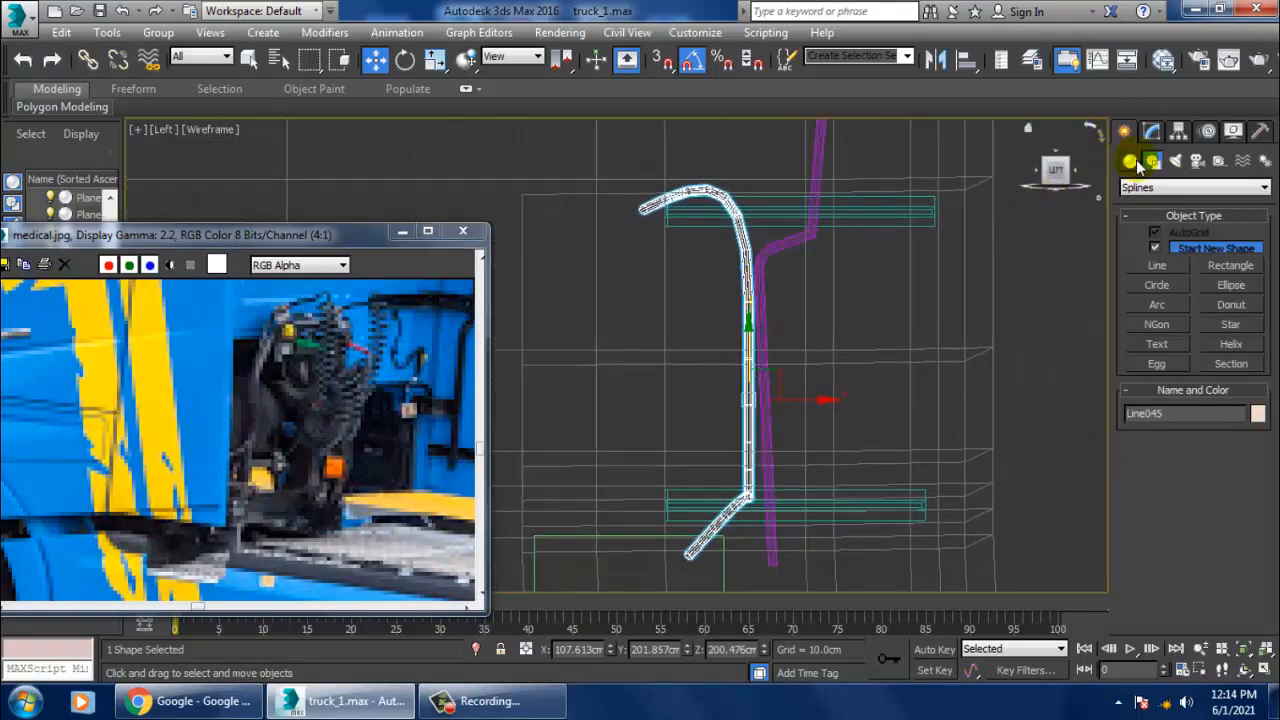
pyautogui.click(1160, 265)
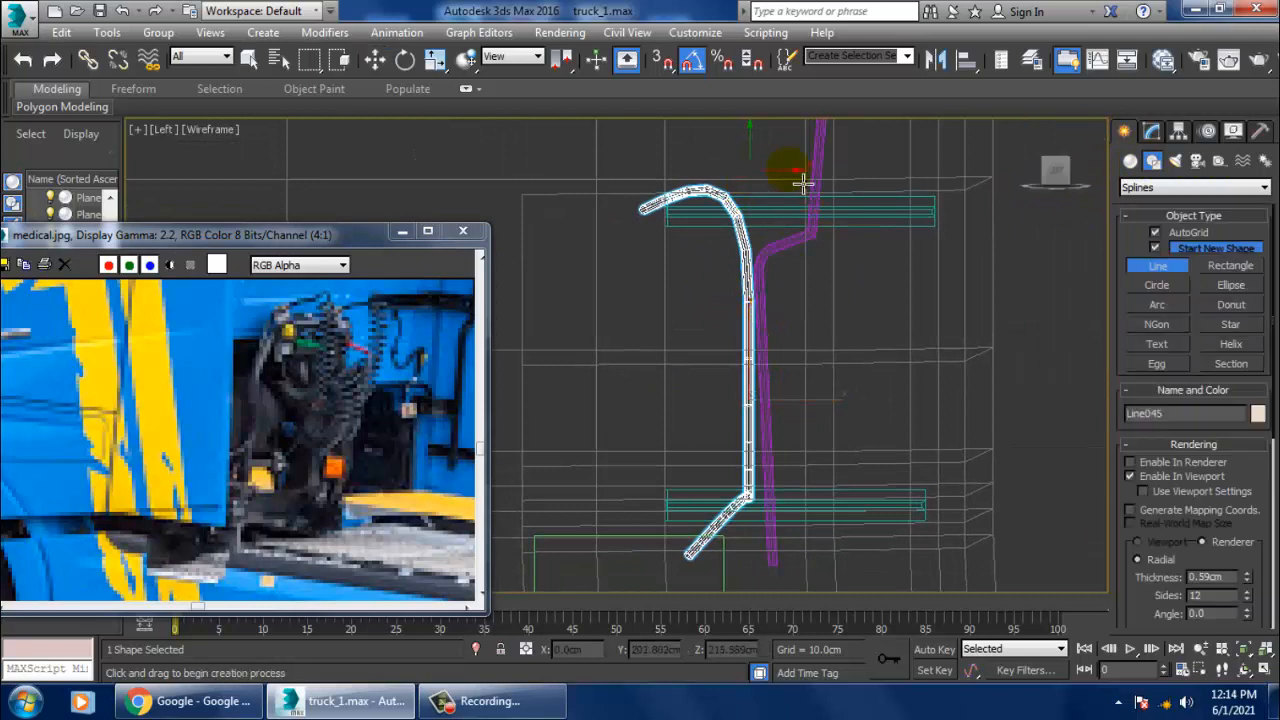
pyautogui.click(1155, 232)
pyautogui.scroll(-5, 800, 250)
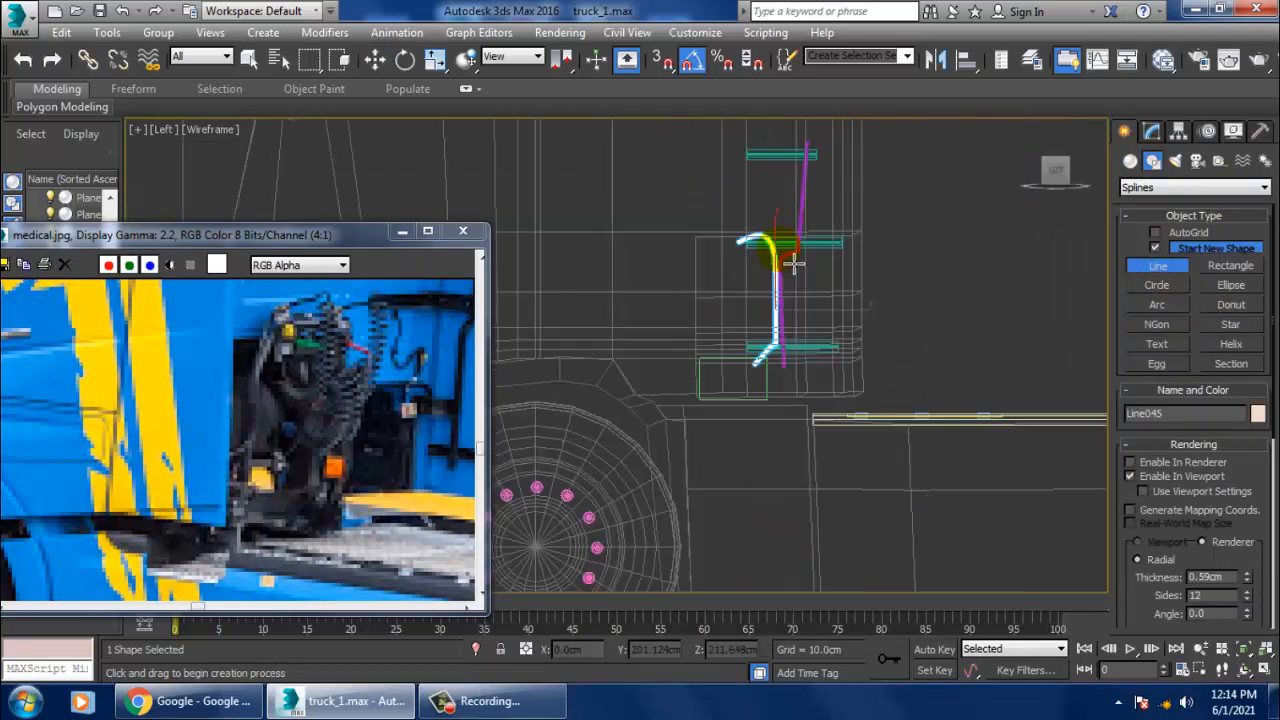
pyautogui.moveTo(793, 262); pyautogui.dragTo(787, 307, button='middle')
pyautogui.click(723, 239)
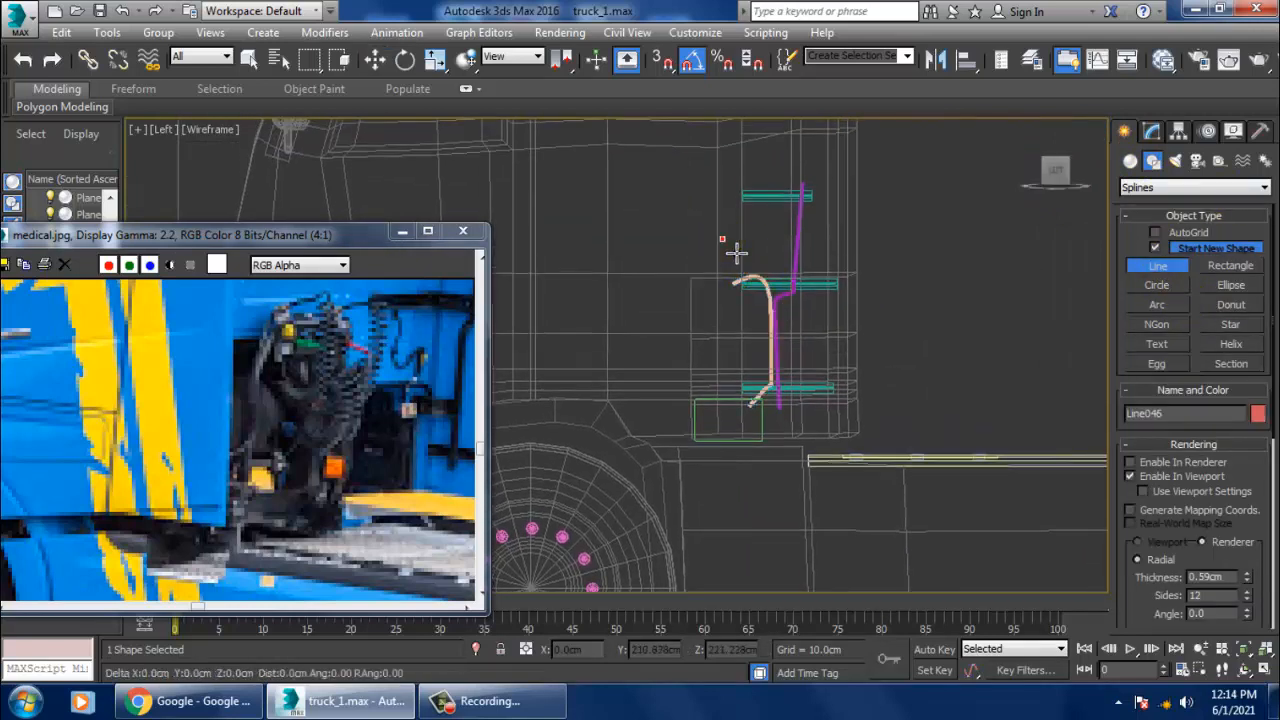
pyautogui.moveTo(775, 278); pyautogui.dragTo(764, 311)
pyautogui.click(783, 329)
pyautogui.click(807, 364)
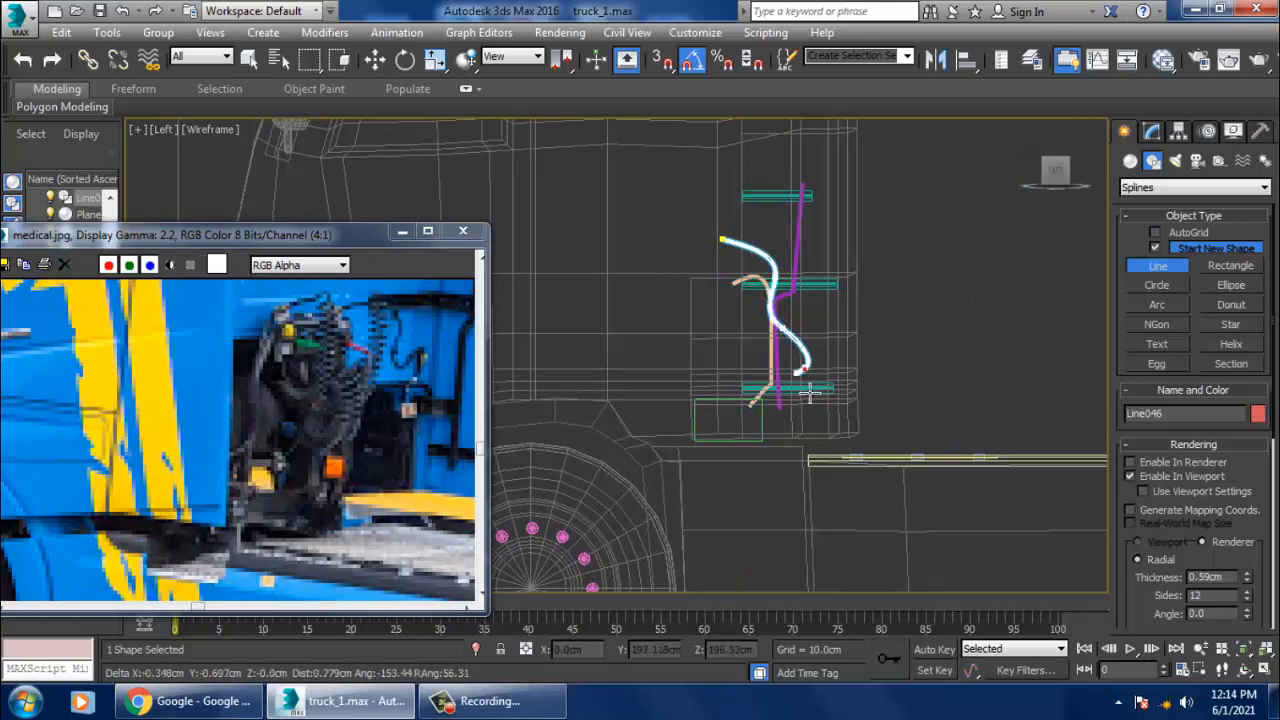
pyautogui.click(766, 406)
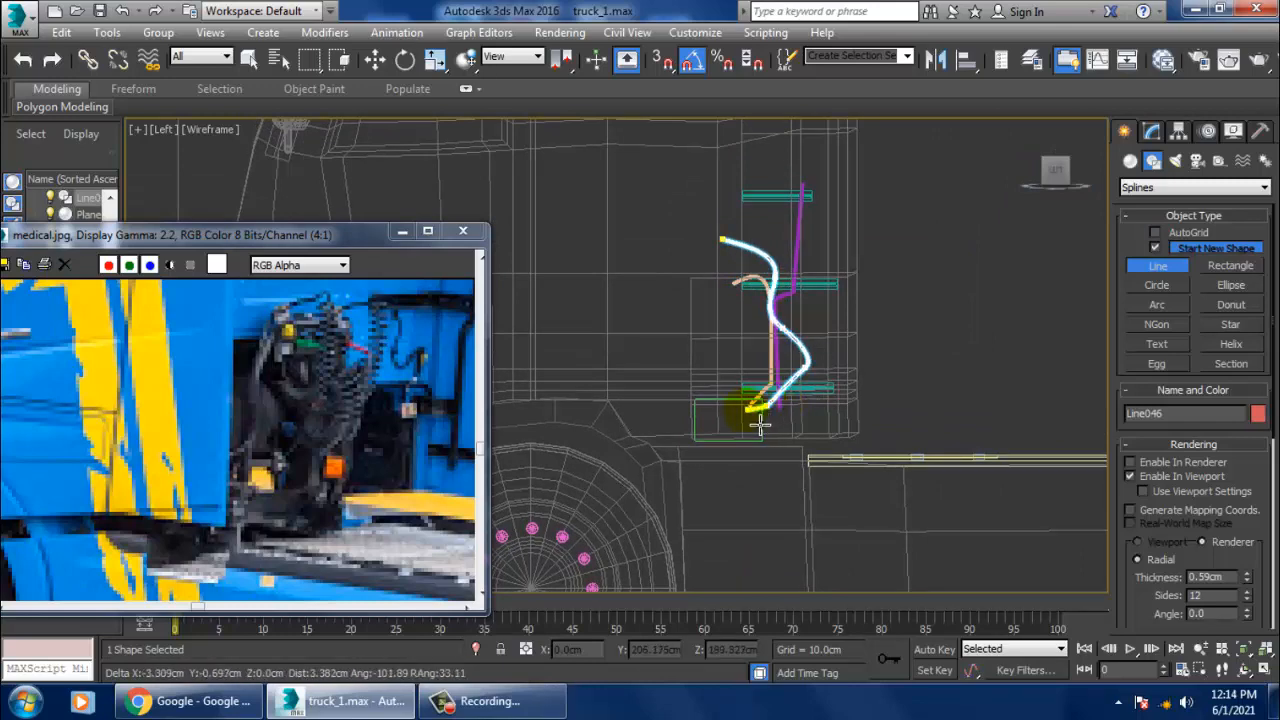
pyautogui.press('w')
# Move the new curved line in the Perspective view to X 121.593 cm, behind the cab's rear wall at the equipment box
pyautogui.hotkey('alt', 'w')
pyautogui.hotkey('alt', 'w')
pyautogui.scroll(-5, 952, 505)
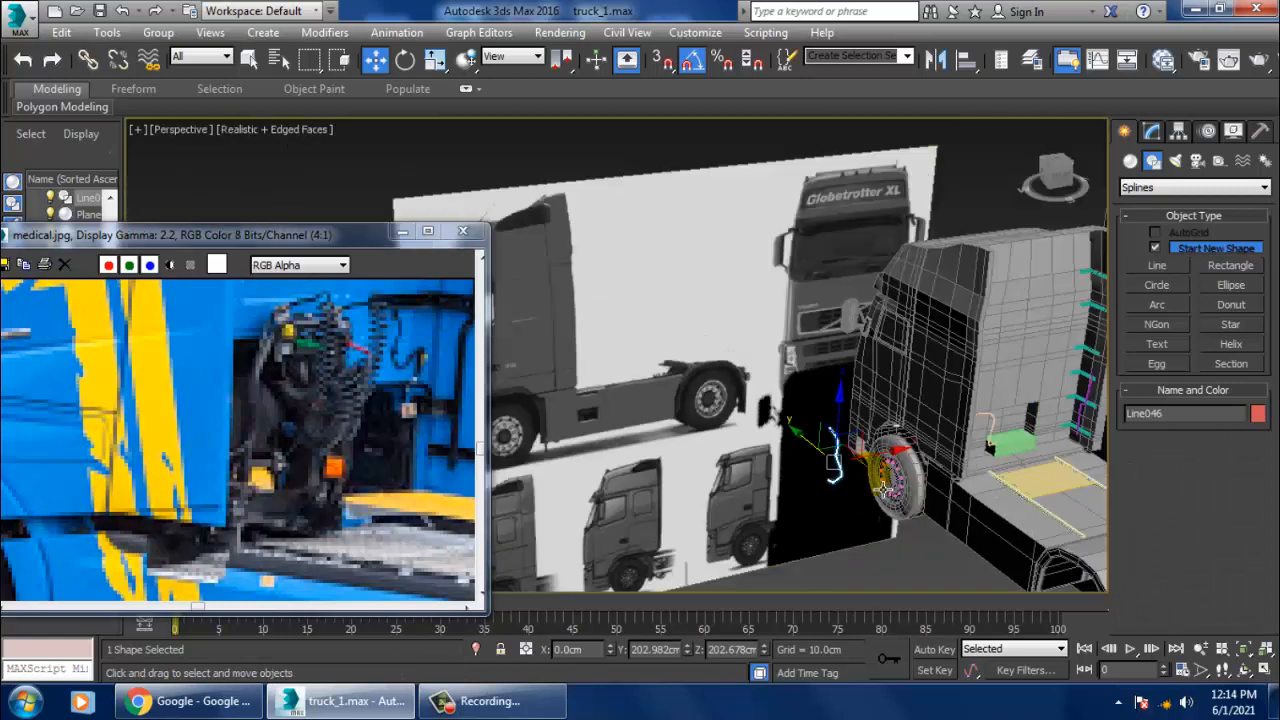
pyautogui.keyDown('alt'); pyautogui.moveTo(930, 500); pyautogui.dragTo(869, 494, button='middle'); pyautogui.keyUp('alt')
pyautogui.moveTo(898, 464); pyautogui.dragTo(1071, 457)
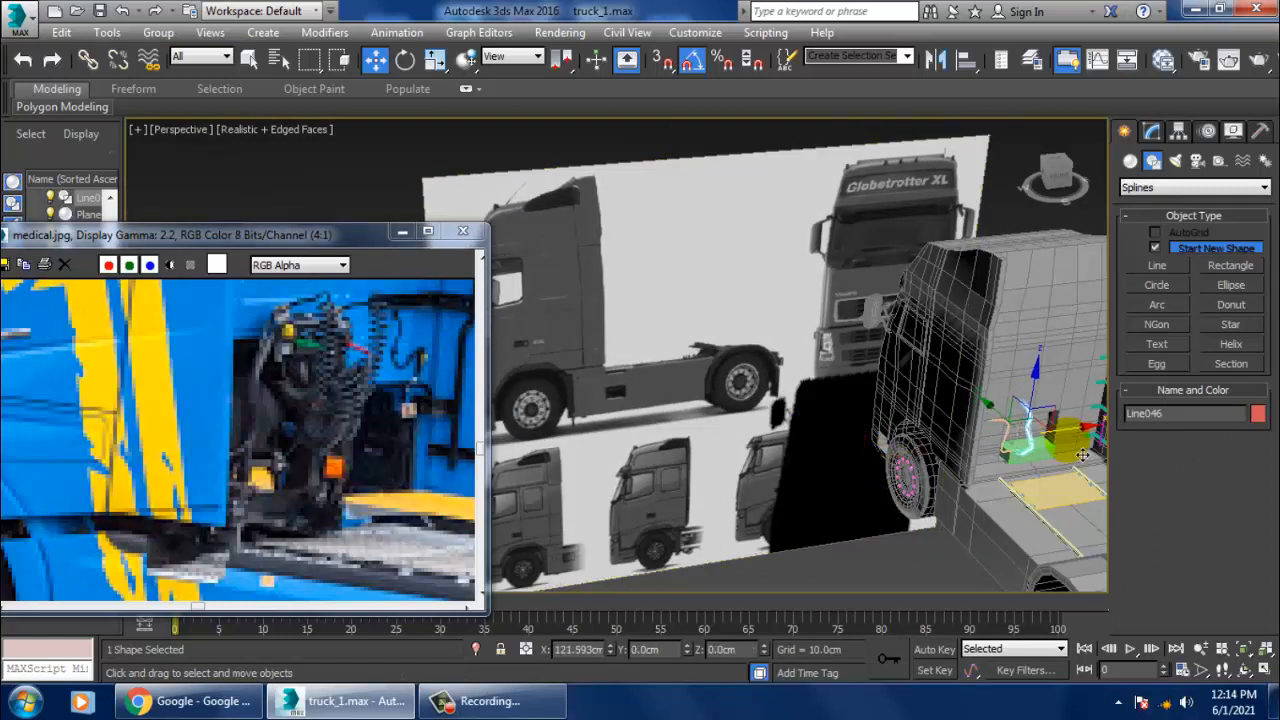
pyautogui.press('z')
pyautogui.keyDown('alt'); pyautogui.moveTo(1060, 417); pyautogui.dragTo(868, 405, button='middle'); pyautogui.keyUp('alt')
# Try to scale the new curved line down uniformly to about 75%, and undo the scaling
pyautogui.press('r')
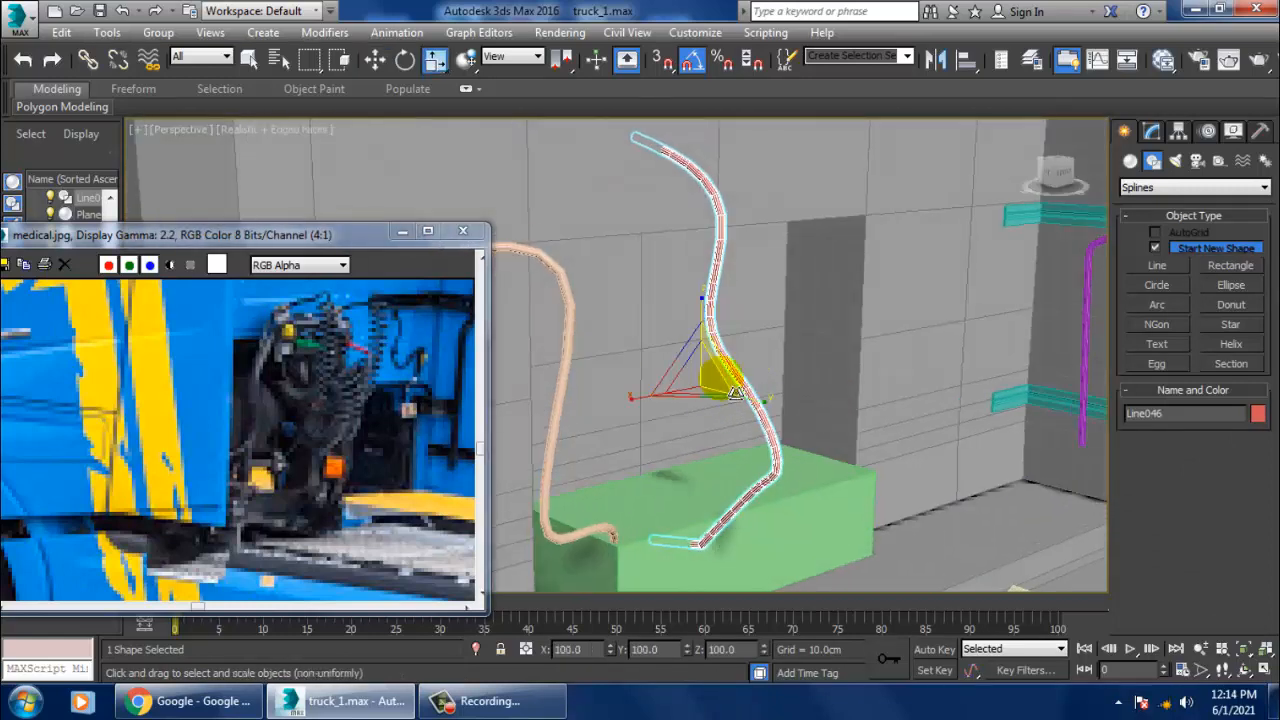
pyautogui.moveTo(714, 393); pyautogui.dragTo(729, 429)
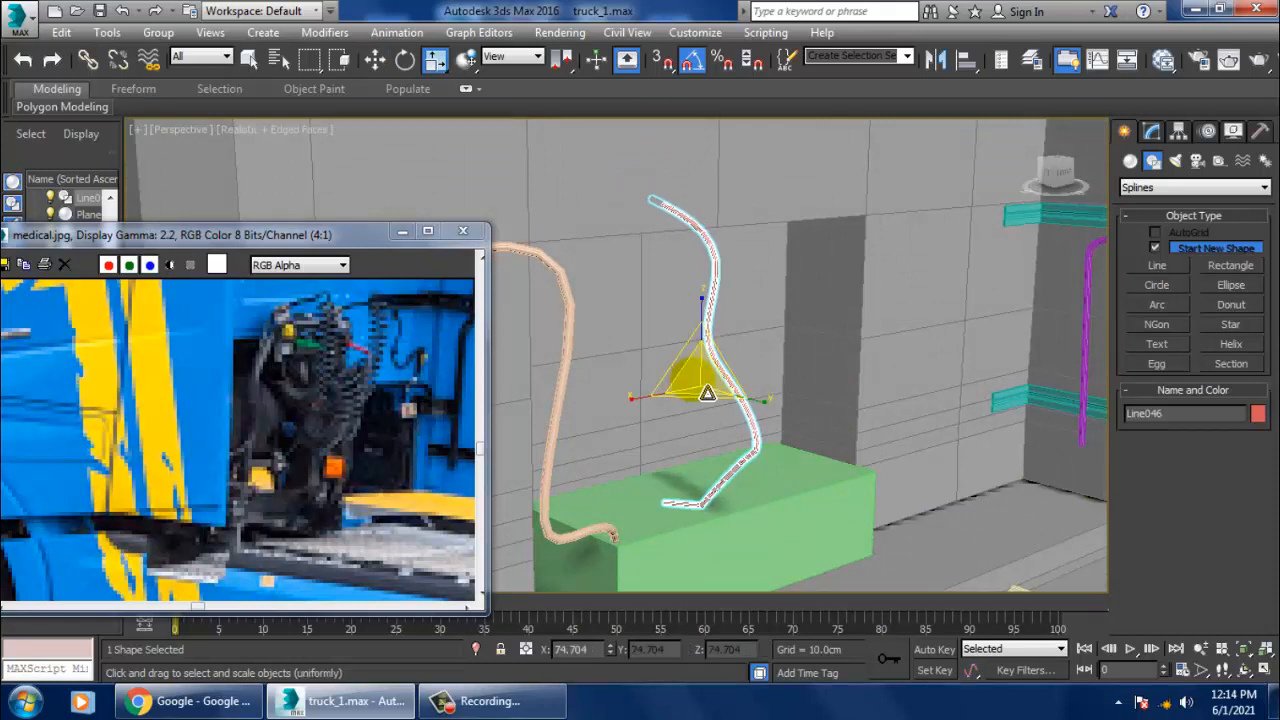
pyautogui.hotkey('ctrl', 'z')
# Turn off Enable In Viewport for the new curved line
pyautogui.click(1151, 131)
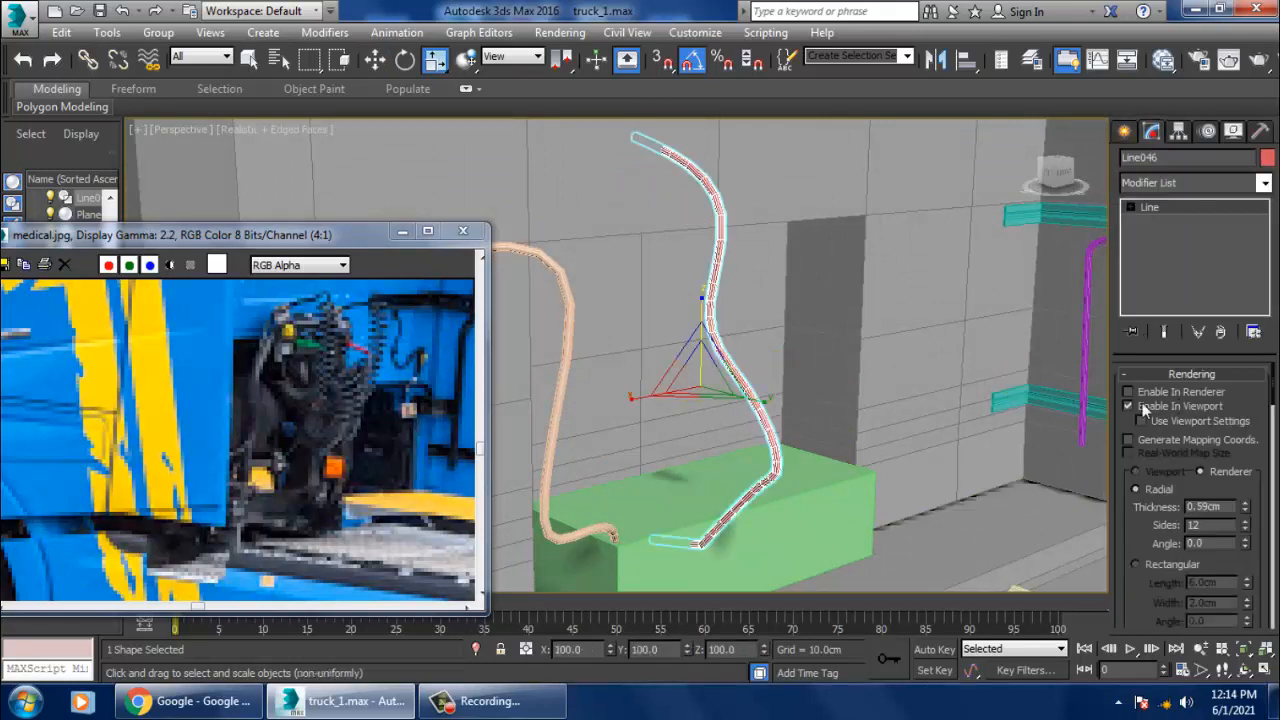
pyautogui.click(1129, 406)
# Draw a Helix on the ground grid in the wireframe Perspective view, with radii of about 9.5 and 10.9 cm and height about 3.1 cm
pyautogui.click(1124, 131)
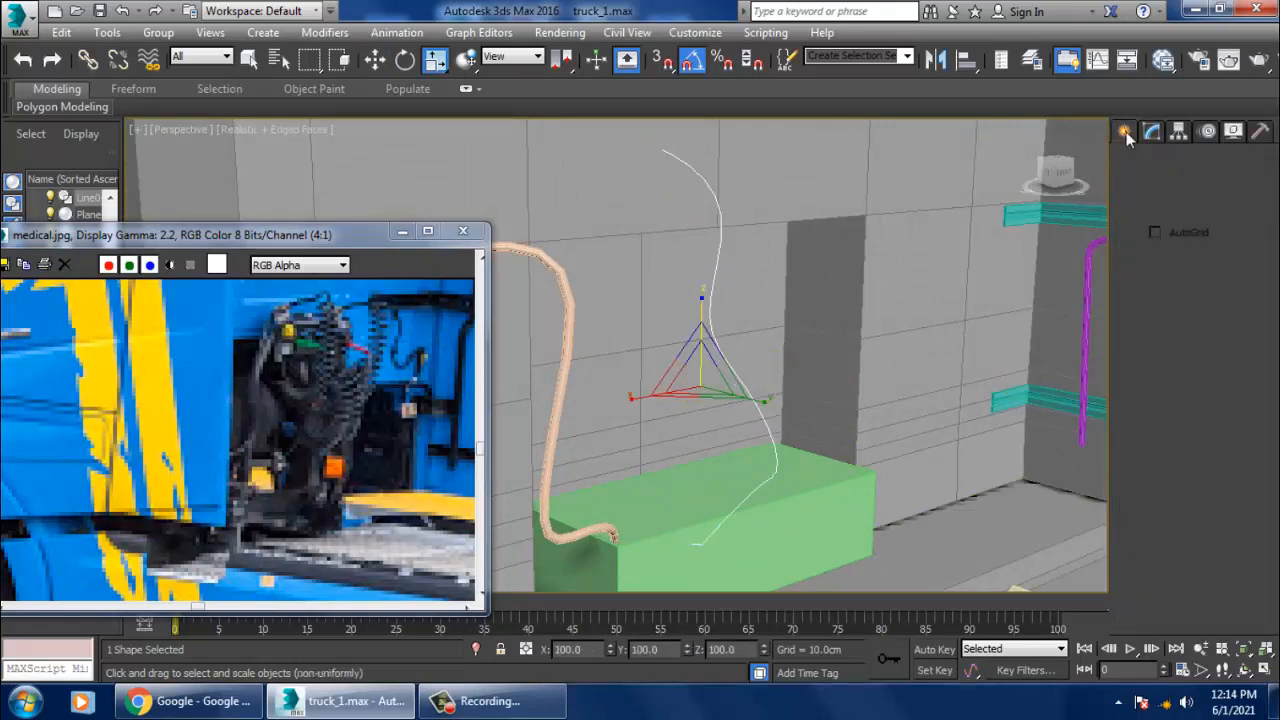
pyautogui.click(1233, 346)
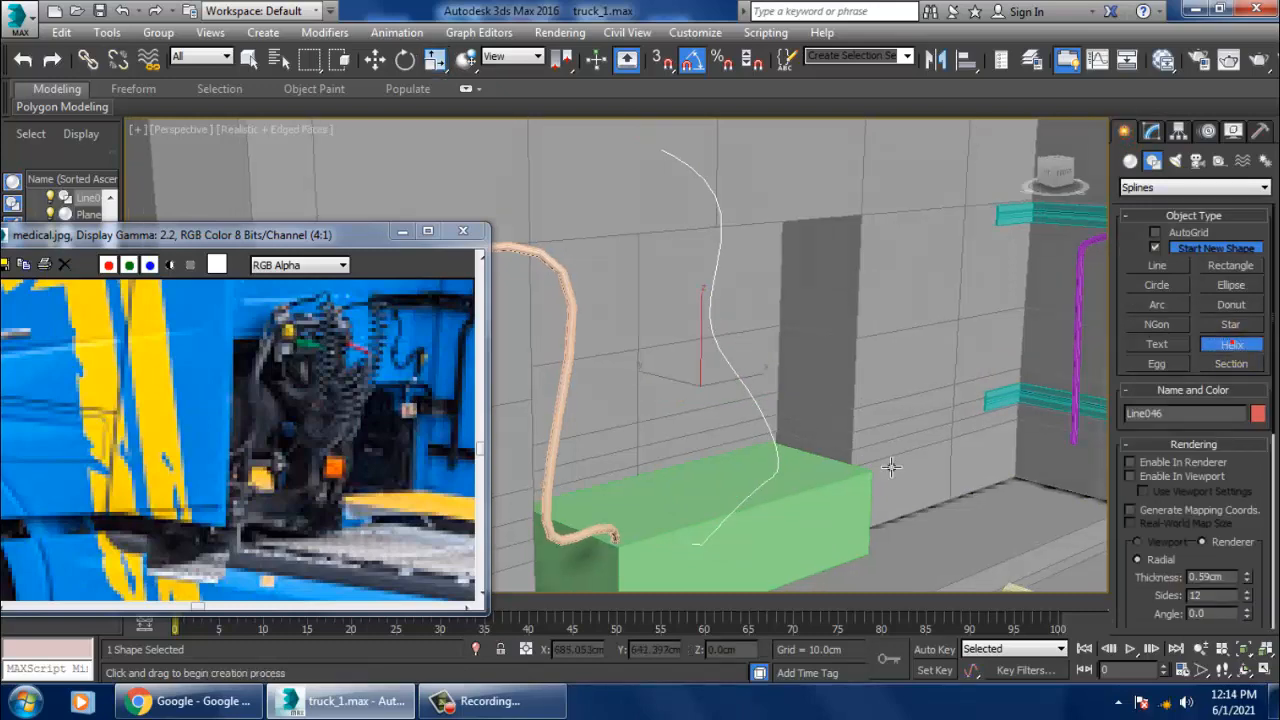
pyautogui.moveTo(886, 463); pyautogui.dragTo(787, 471, button='middle')
pyautogui.scroll(-5, 795, 431)
pyautogui.scroll(6, 787, 471)
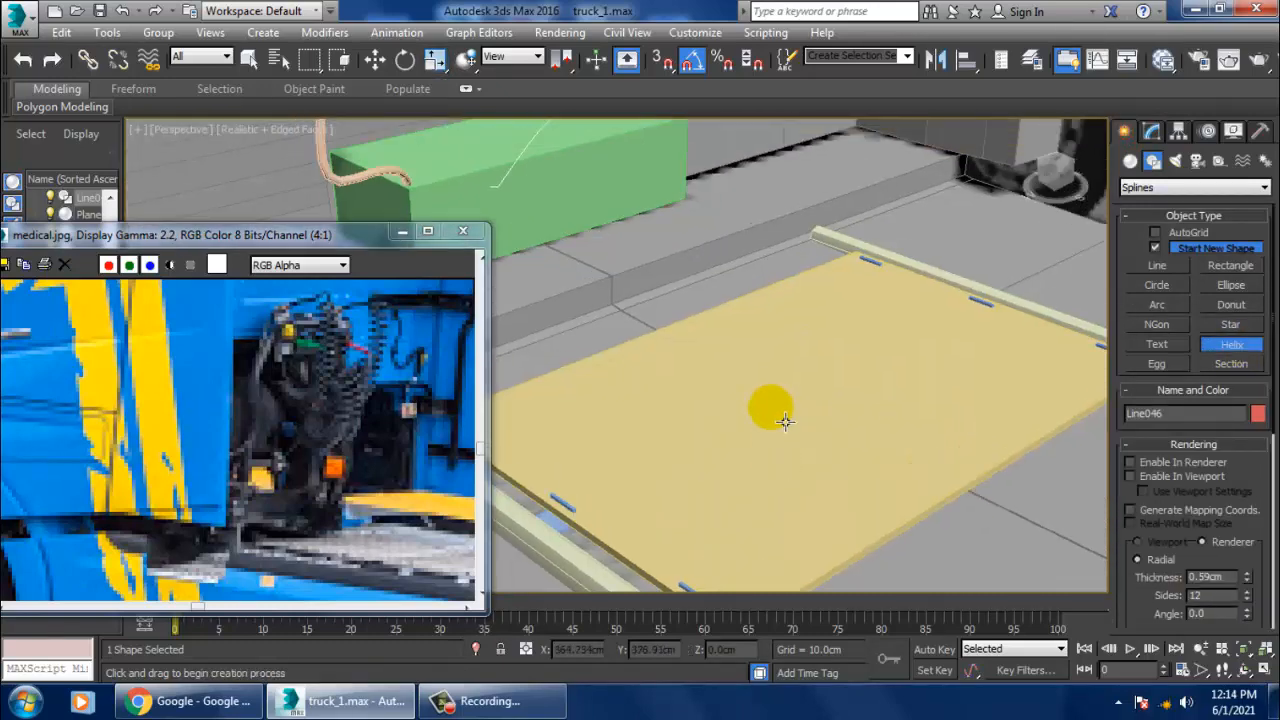
pyautogui.click(776, 403)
pyautogui.press('F3')
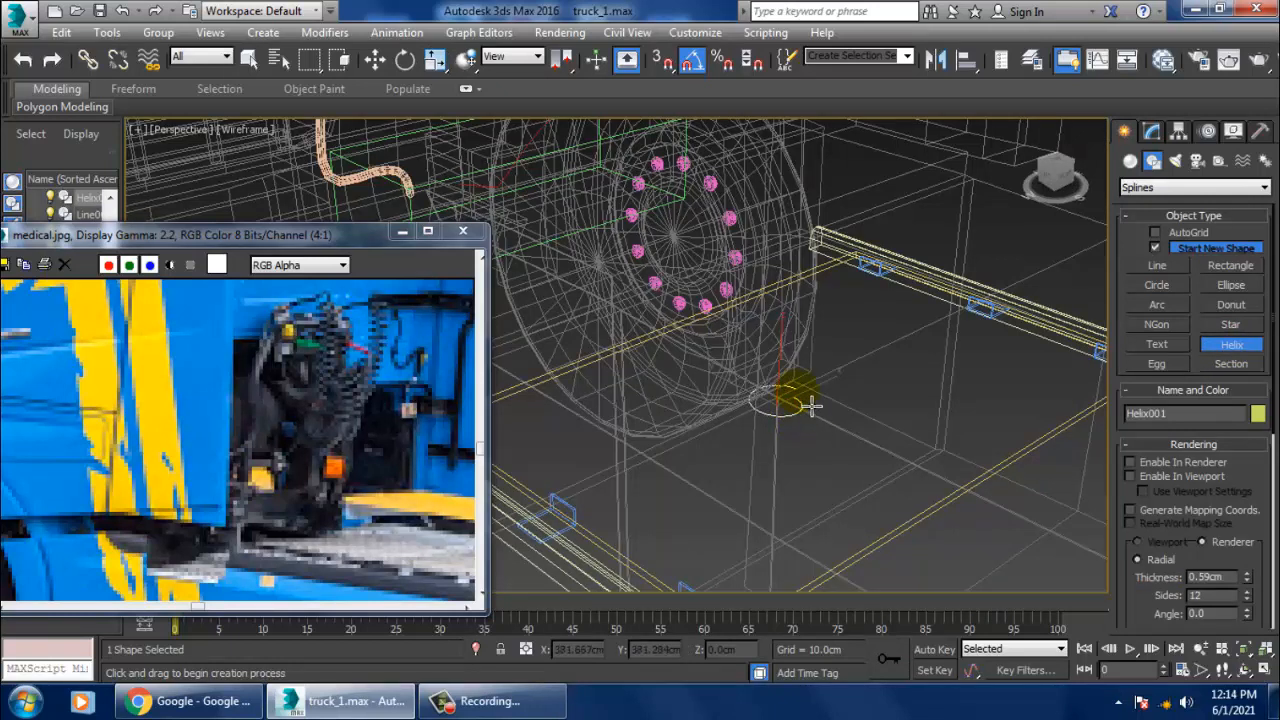
# Set the helix's height to 124.945 cm and its turns to 17.916
pyautogui.click(1154, 133)
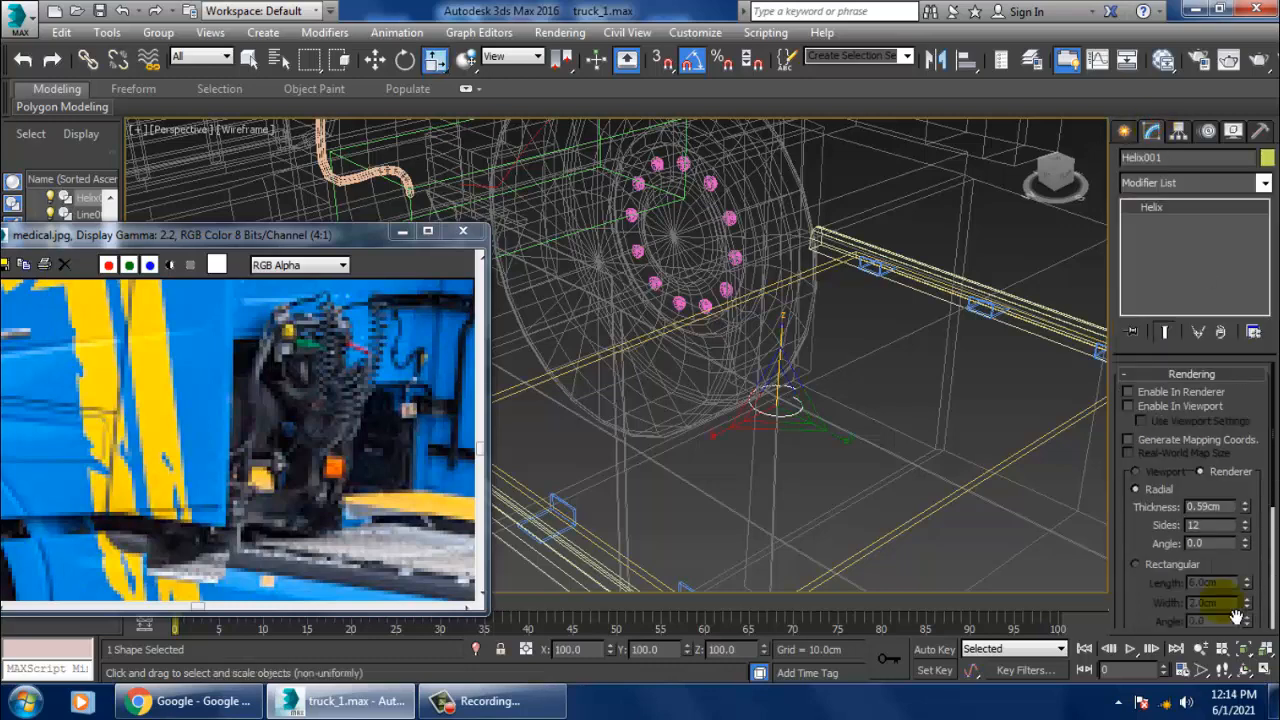
pyautogui.moveTo(1144, 611); pyautogui.dragTo(1200, 31)
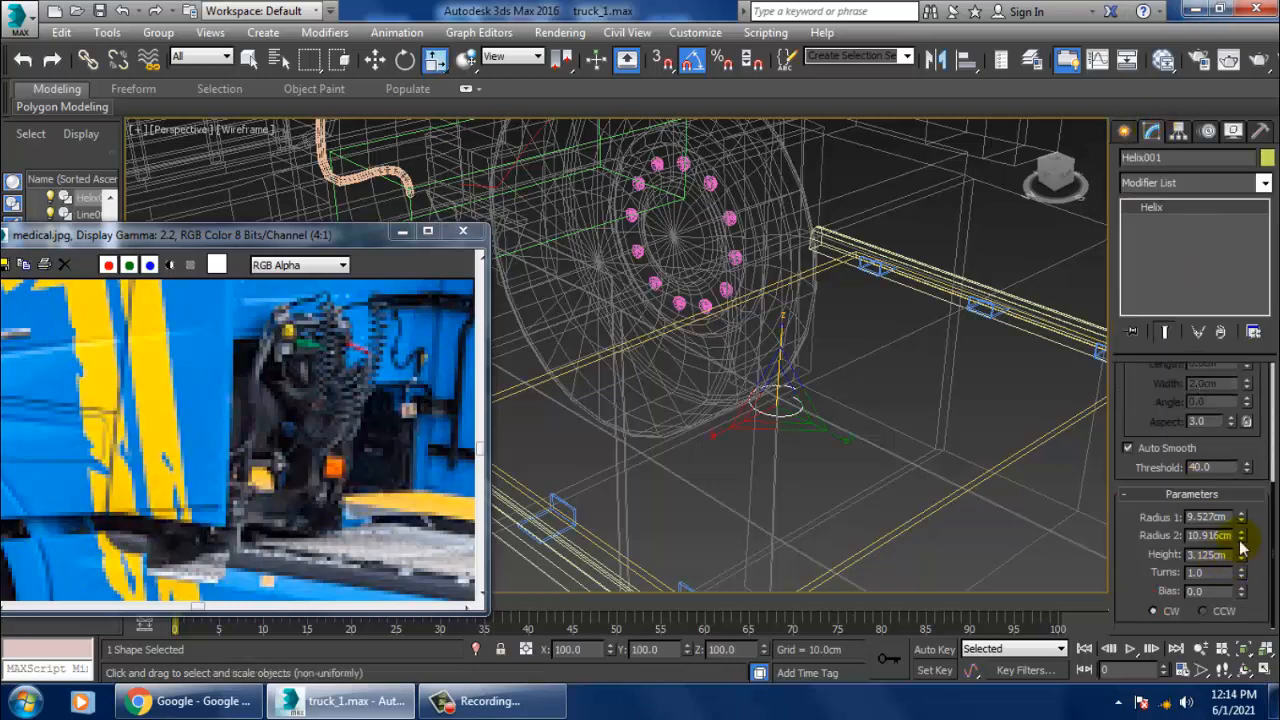
pyautogui.moveTo(1249, 556); pyautogui.dragTo(1243, 280)
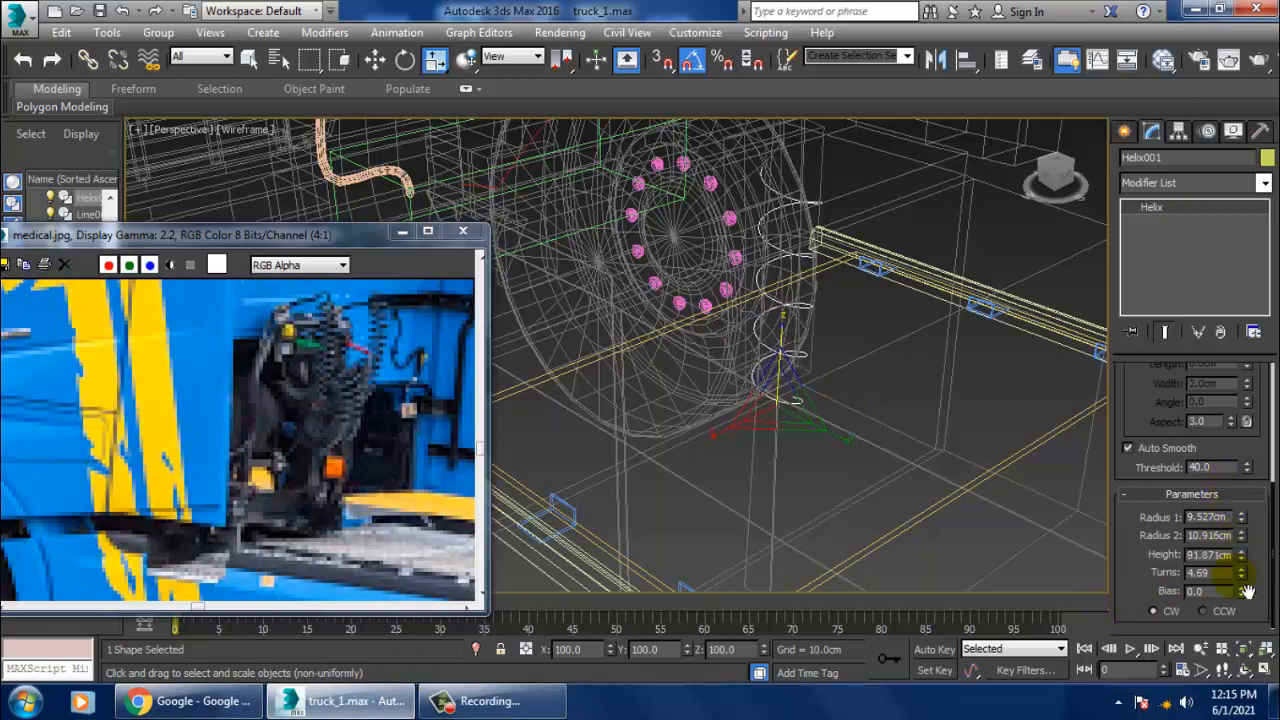
pyautogui.moveTo(1243, 556); pyautogui.dragTo(1203, 312)
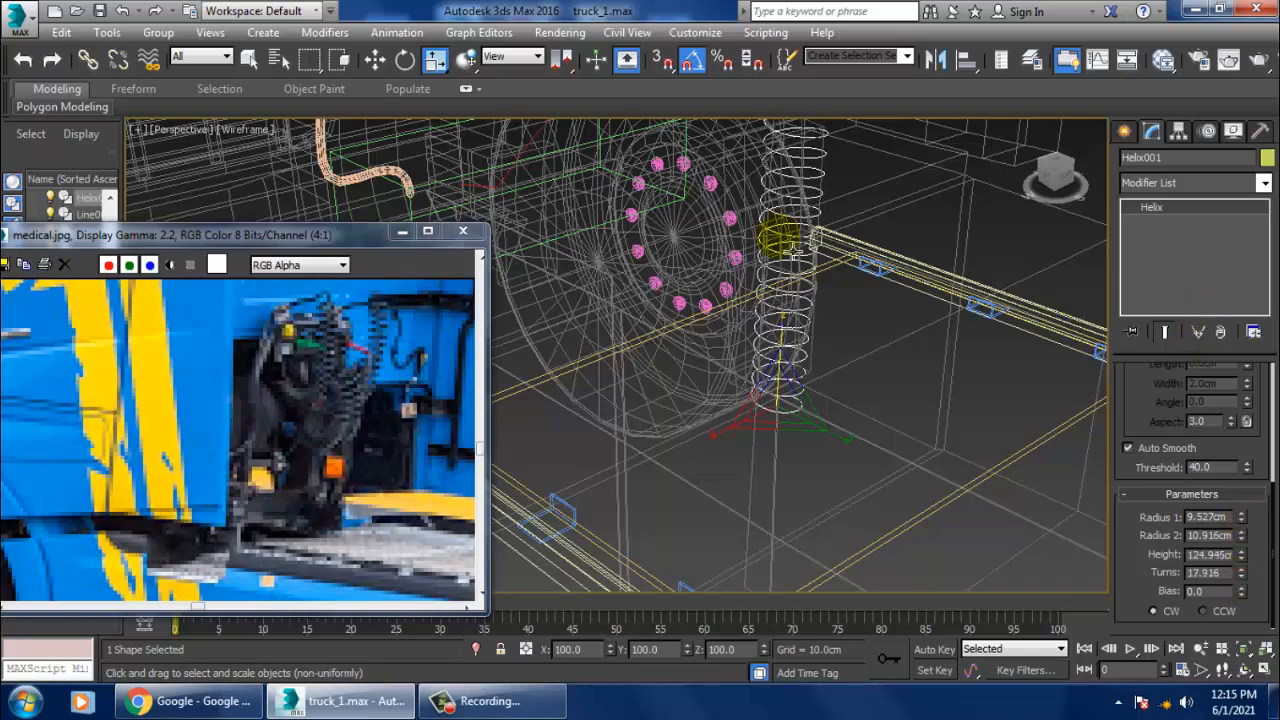
# Restore the shaded display and move the helix to about X 110.664, Y 174.672, Z 78.137 cm, near the equipment box in plan
pyautogui.moveTo(822, 208)
pyautogui.mouseDown(button='middle')
pyautogui.moveTo(835, 312)
pyautogui.moveTo(789, 458)
pyautogui.mouseUp(button='middle')
pyautogui.scroll(-5, 824, 340)
pyautogui.press('F3')
pyautogui.press('w')
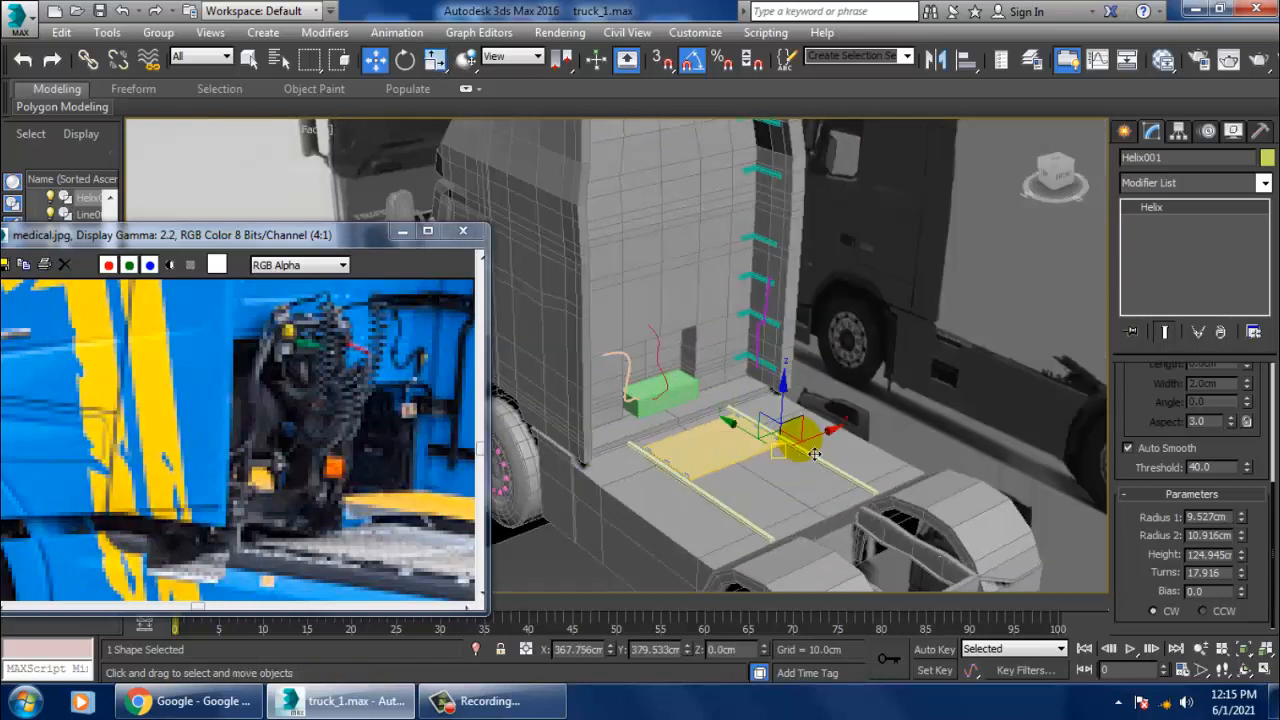
pyautogui.moveTo(789, 458); pyautogui.dragTo(741, 366)
pyautogui.scroll(-10, 741, 368)
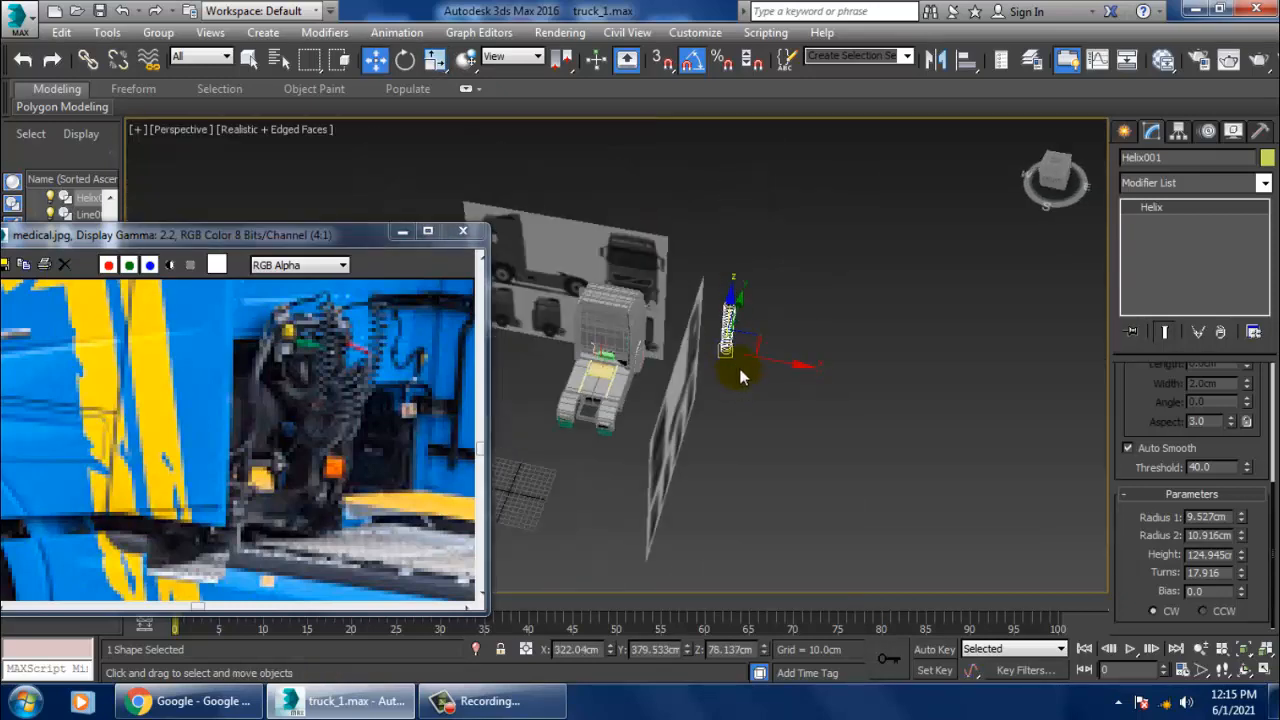
pyautogui.moveTo(751, 318); pyautogui.dragTo(725, 398)
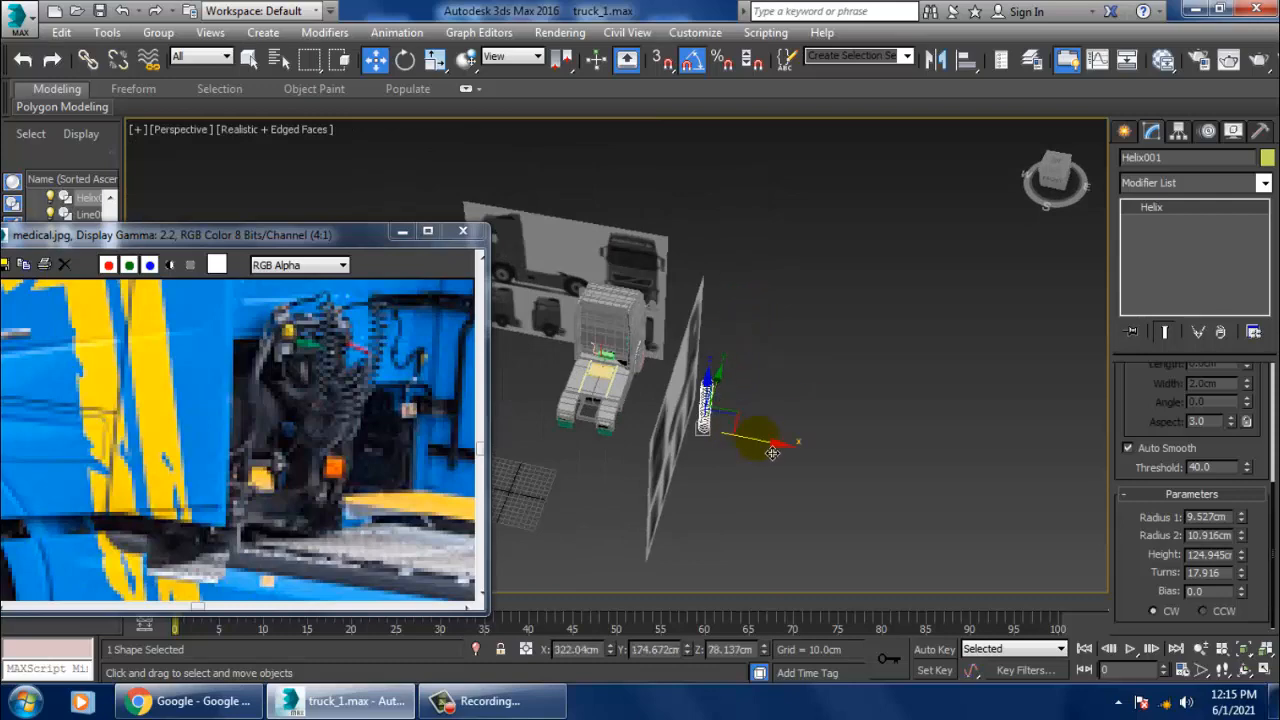
pyautogui.moveTo(772, 449); pyautogui.dragTo(660, 423)
pyautogui.scroll(10, 765, 400)
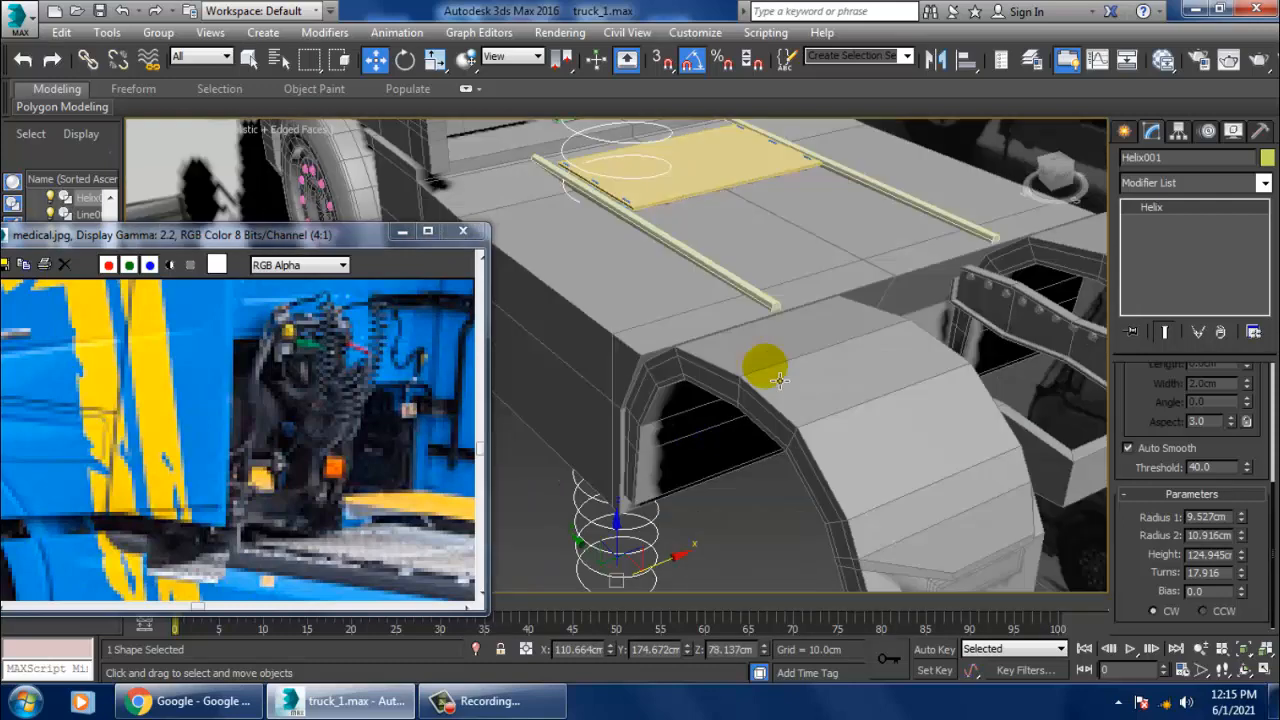
# Scale the helix down uniformly and raise it to Z 182.909 cm, above the chassis deck in front of the equipment box
pyautogui.press('r')
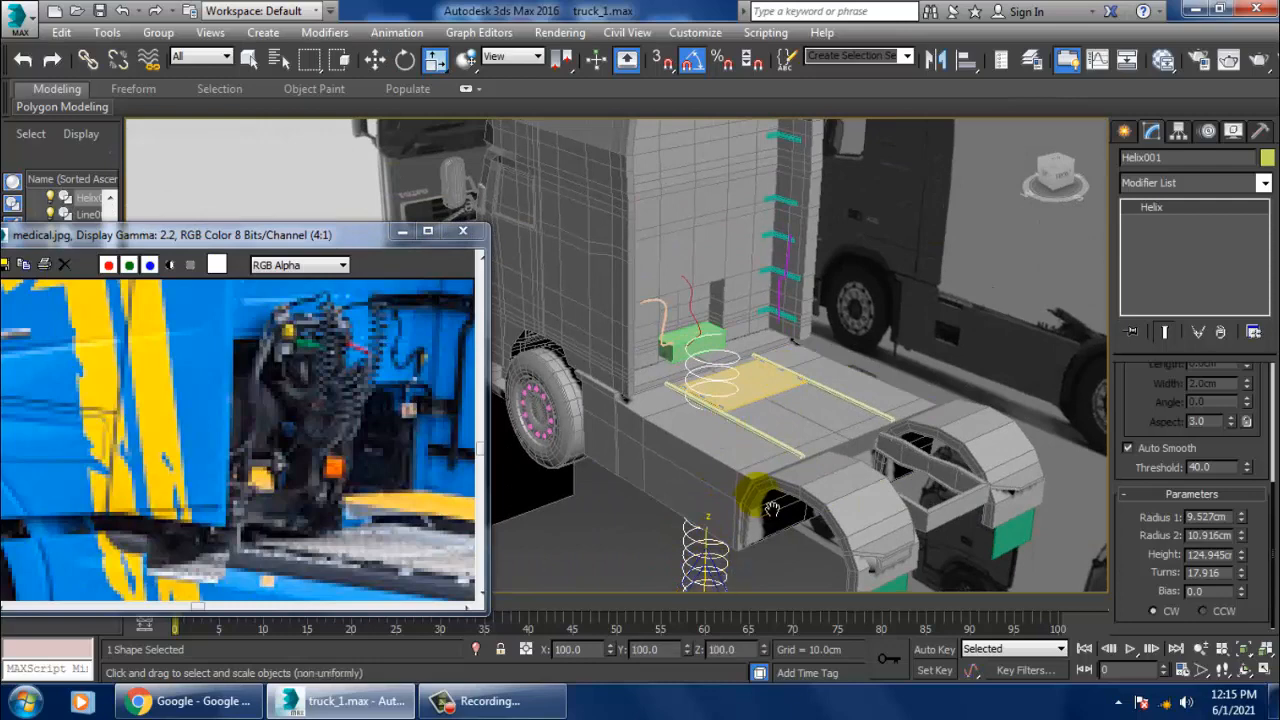
pyautogui.moveTo(770, 508); pyautogui.dragTo(779, 430, button='middle')
pyautogui.moveTo(726, 530); pyautogui.dragTo(801, 22)
pyautogui.press('w')
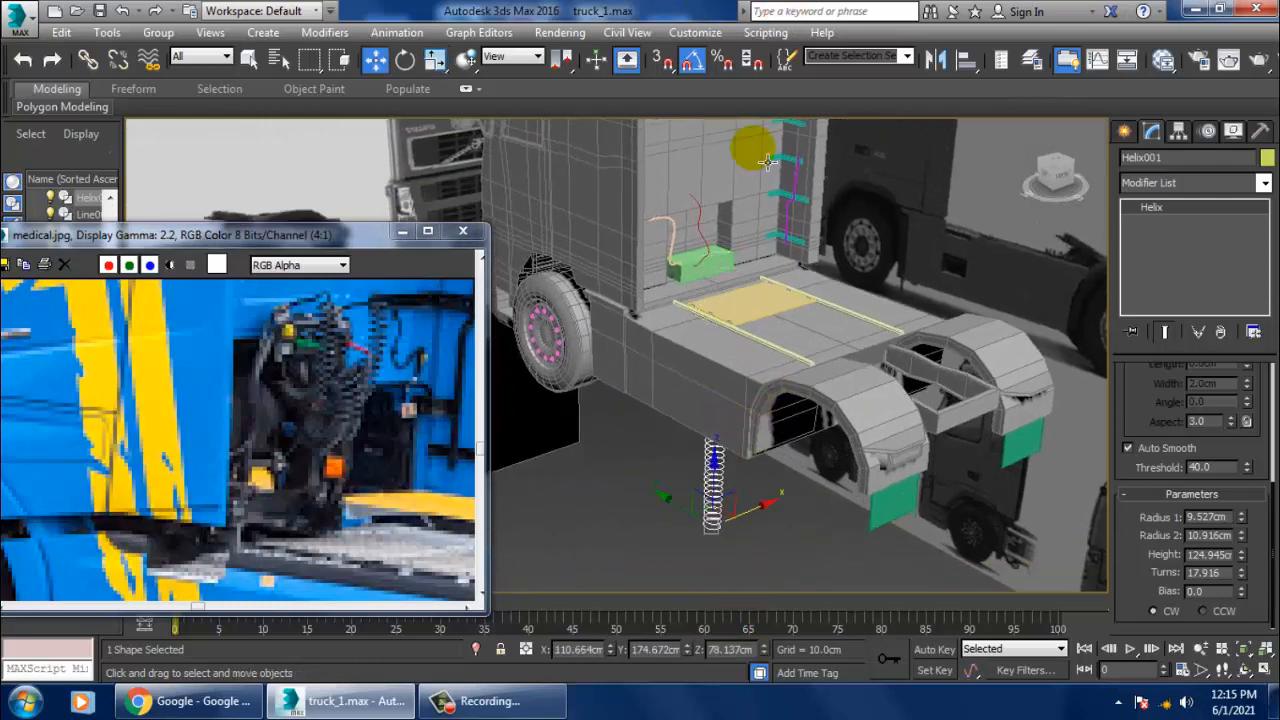
pyautogui.moveTo(731, 426); pyautogui.dragTo(762, 283)
pyautogui.scroll(5, 762, 285)
pyautogui.scroll(3, 770, 290)
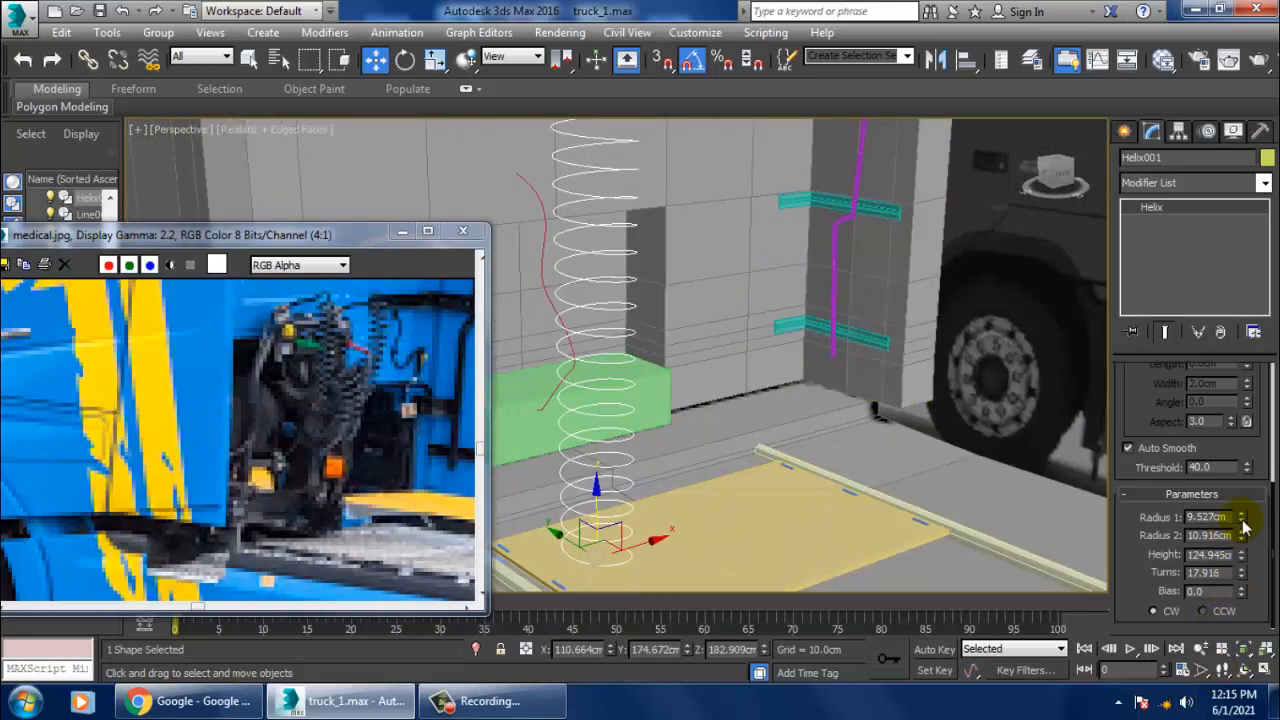
# Set both of the helix's radii to 3.525 cm and its height to 57.475 cm
pyautogui.moveTo(1262, 538); pyautogui.dragTo(1254, 588)
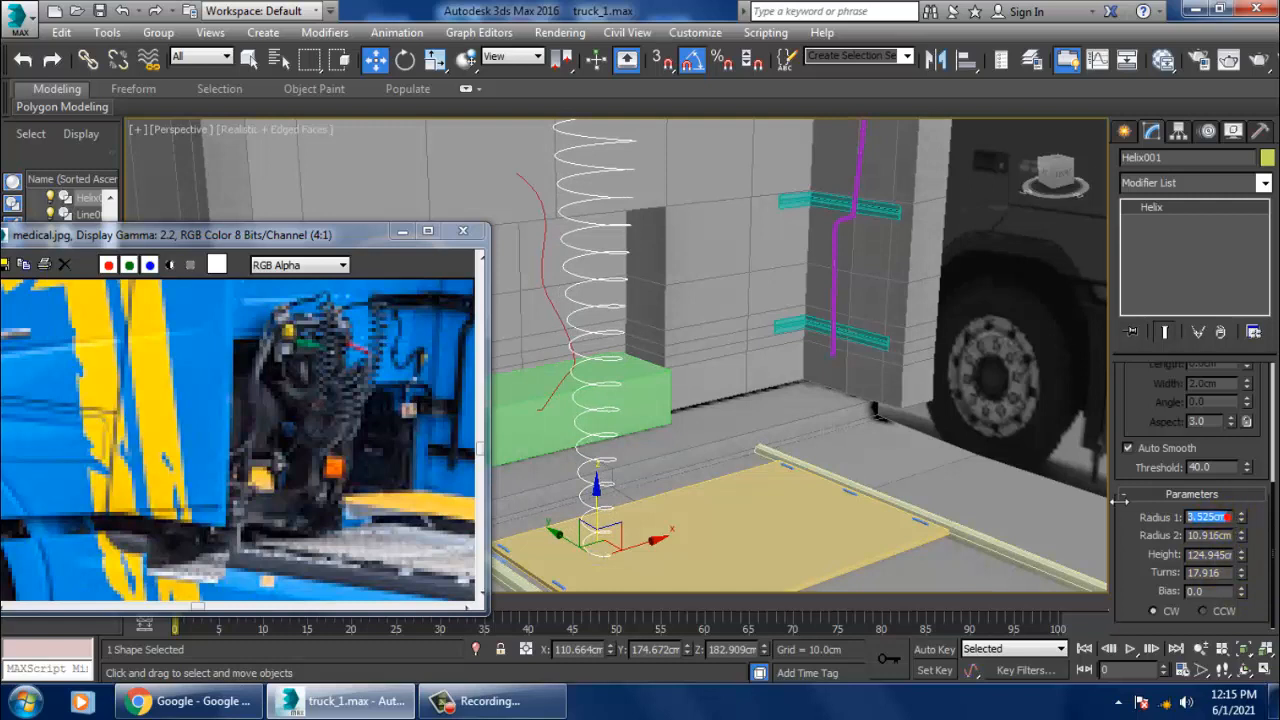
pyautogui.click(1222, 535)
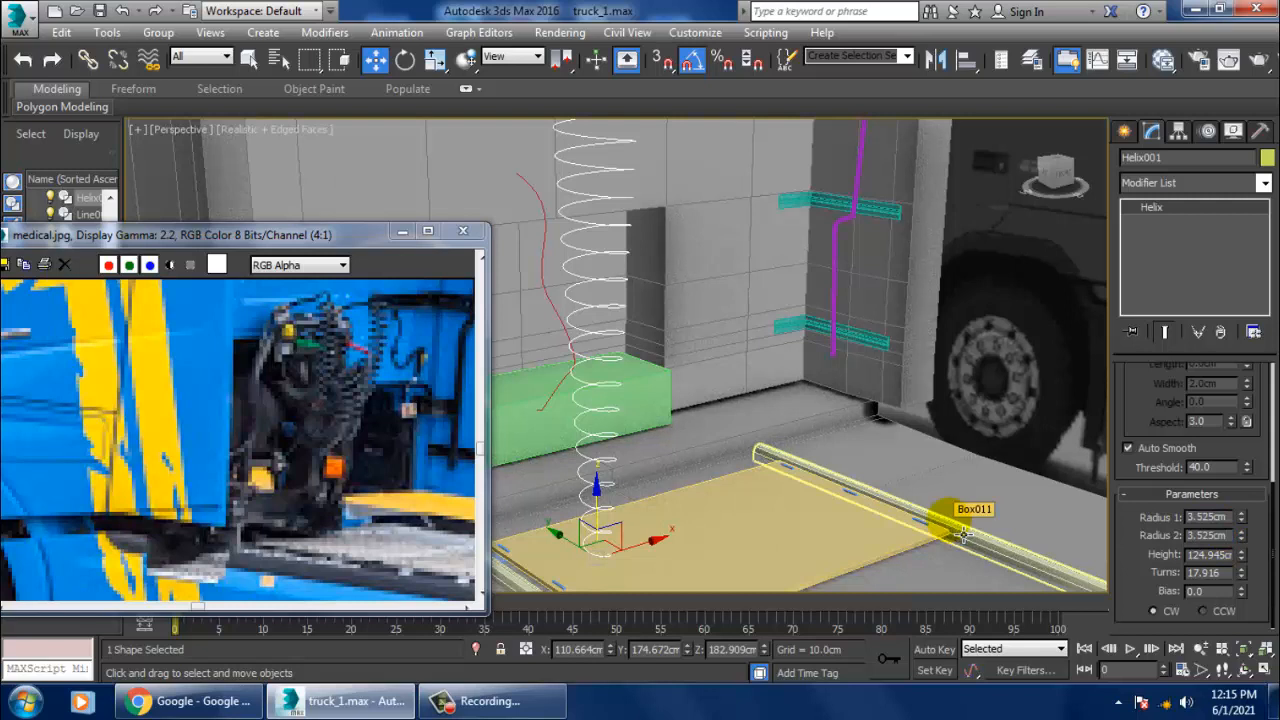
pyautogui.press('Return')
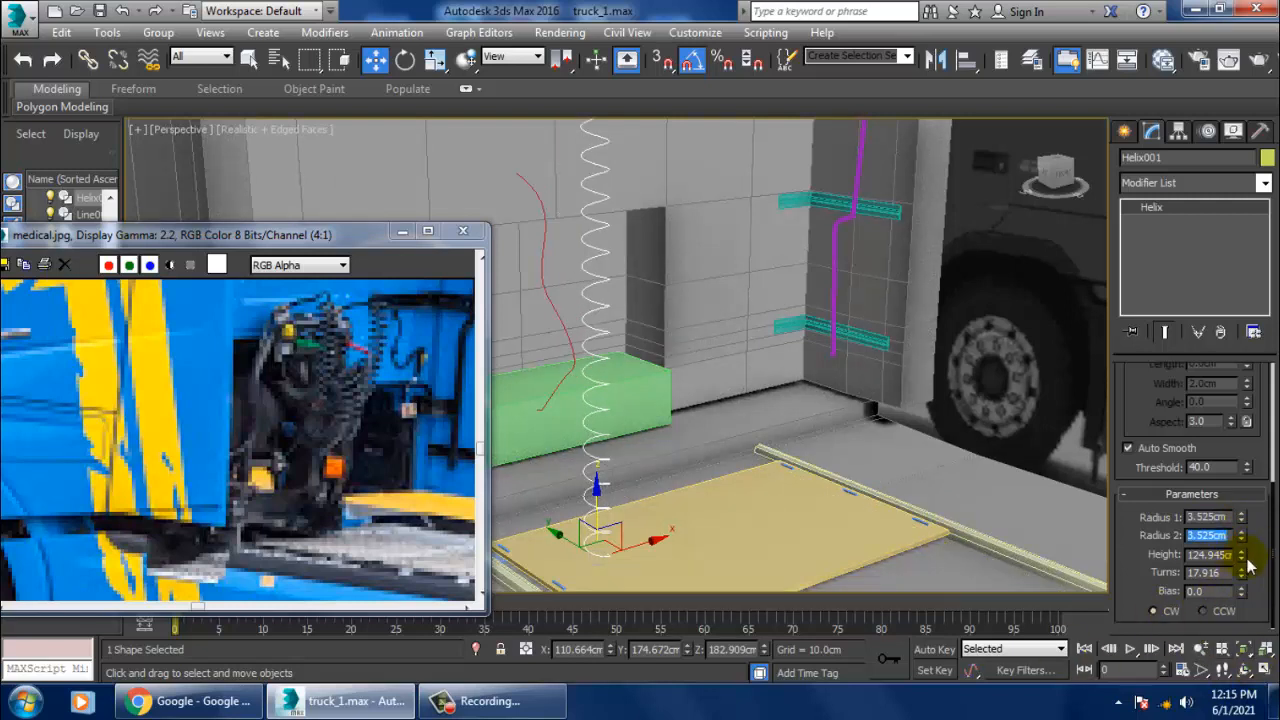
pyautogui.moveTo(1242, 556); pyautogui.dragTo(1262, 622)
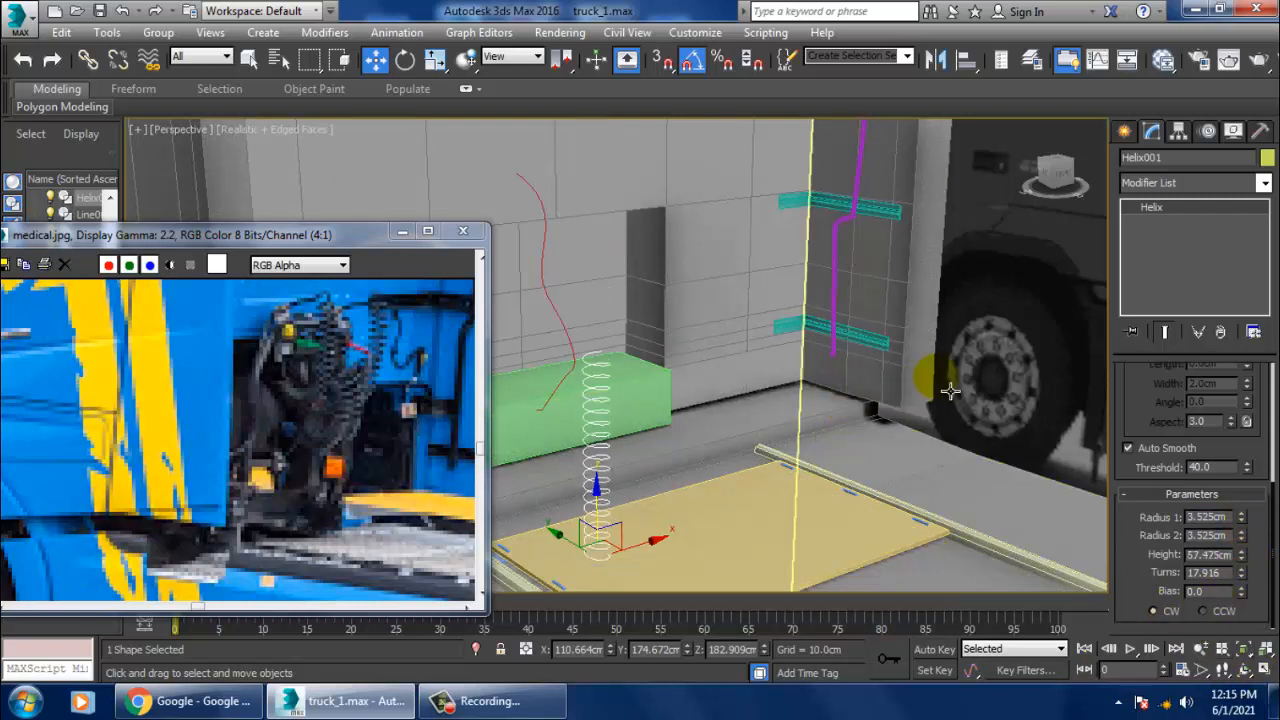
# Turn on Enable In Viewport for the helix, with a radial thickness of 1.16 cm and 8 sides
pyautogui.scroll(5, 1136, 392)
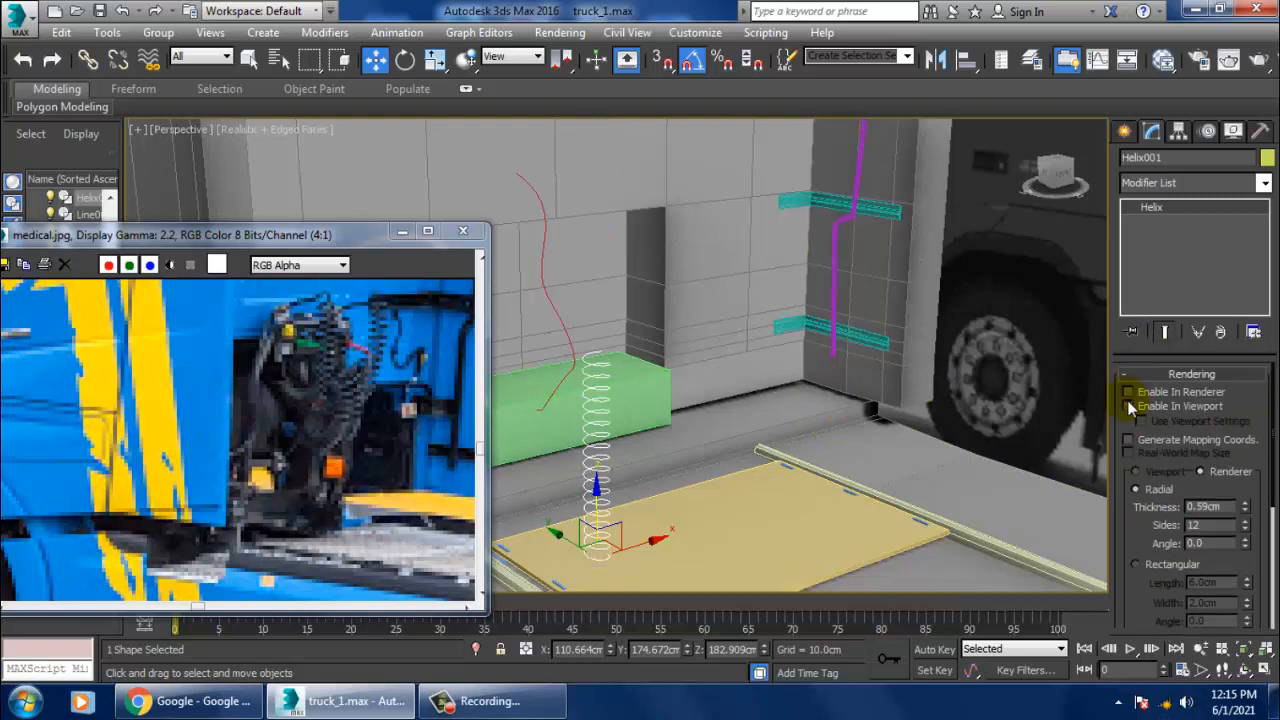
pyautogui.click(1129, 406)
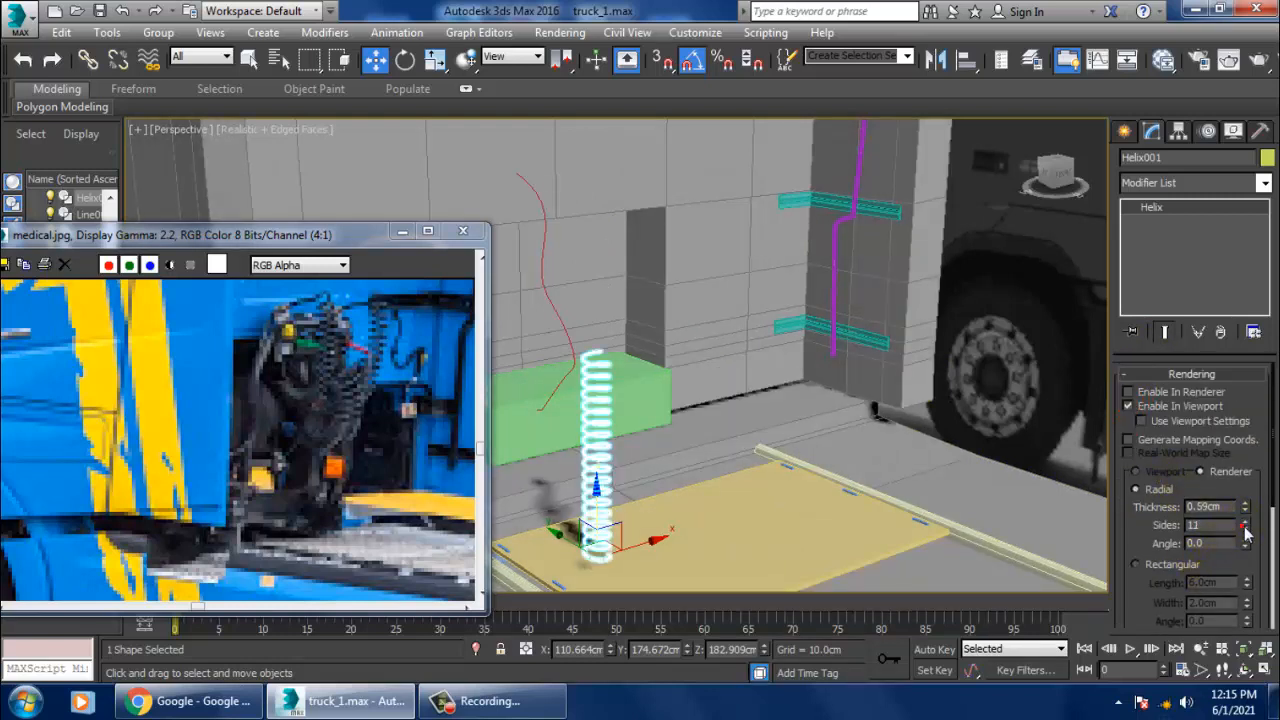
pyautogui.moveTo(1246, 508); pyautogui.dragTo(1247, 461)
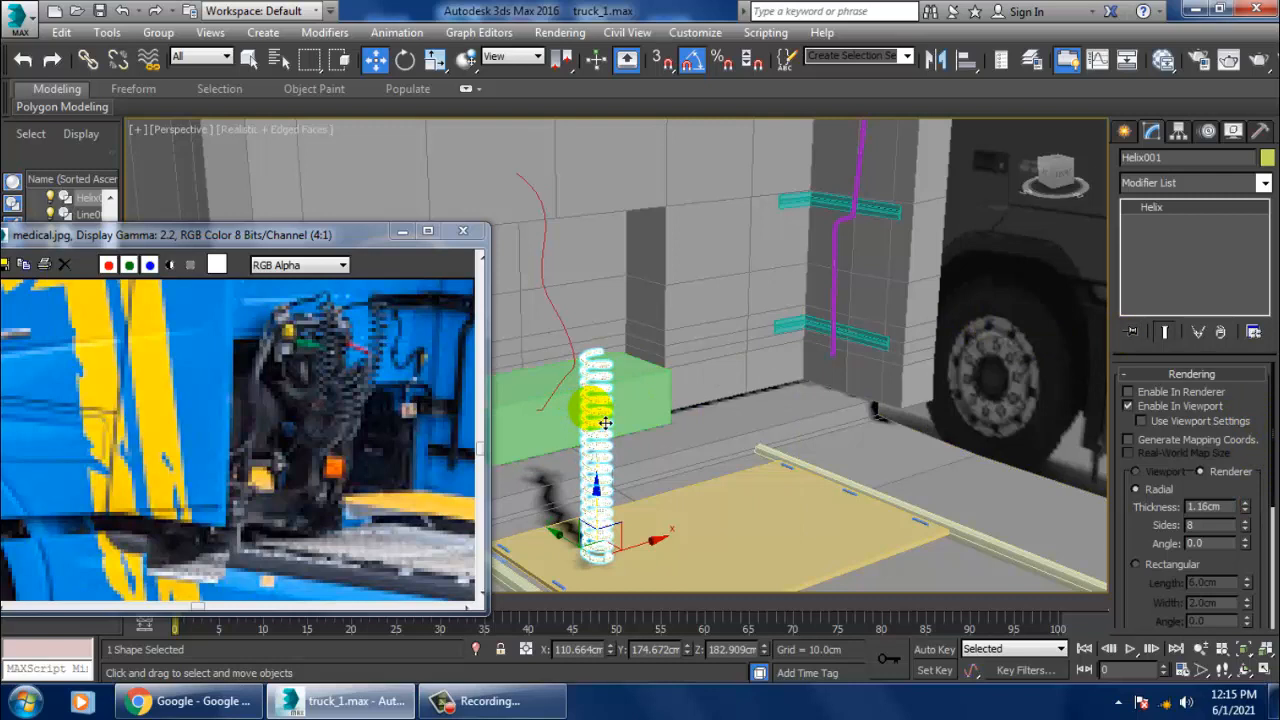
# Convert the helix to Editable Poly and apply a PathDeform (WSM) modifier to it
pyautogui.rightClick(591, 396)
pyautogui.moveTo(740, 585)
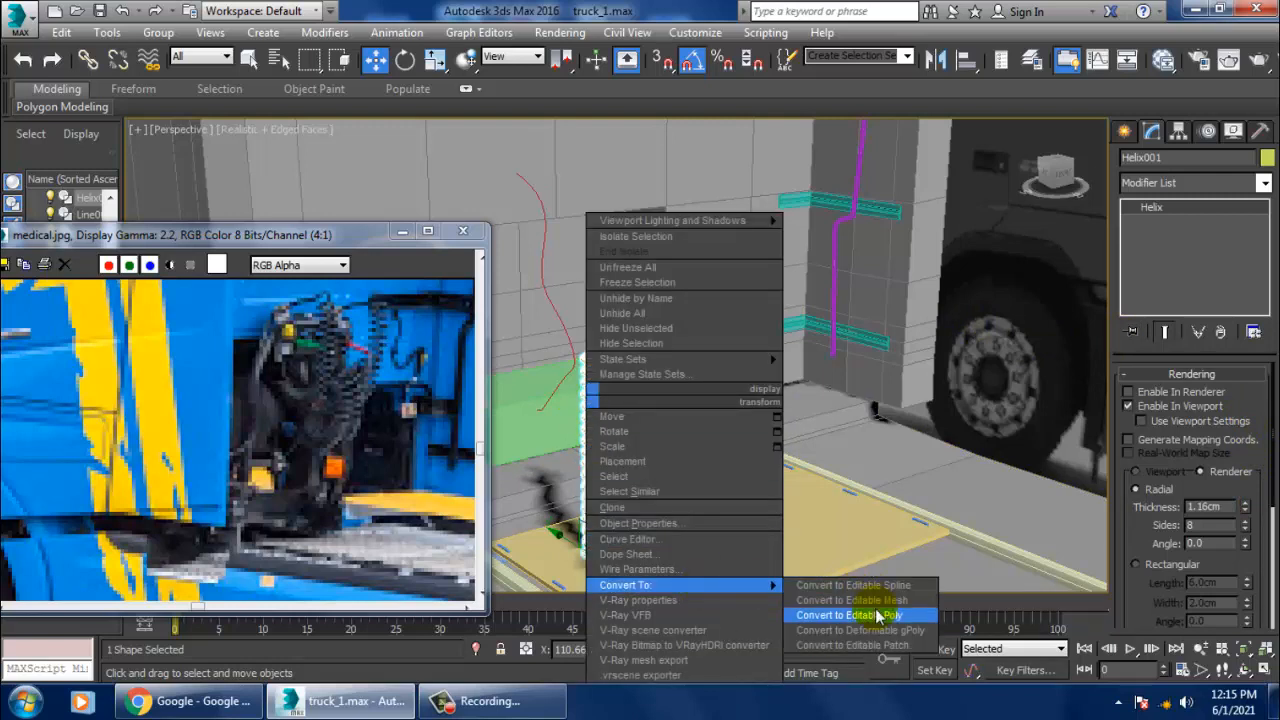
pyautogui.click(852, 614)
pyautogui.click(1125, 131)
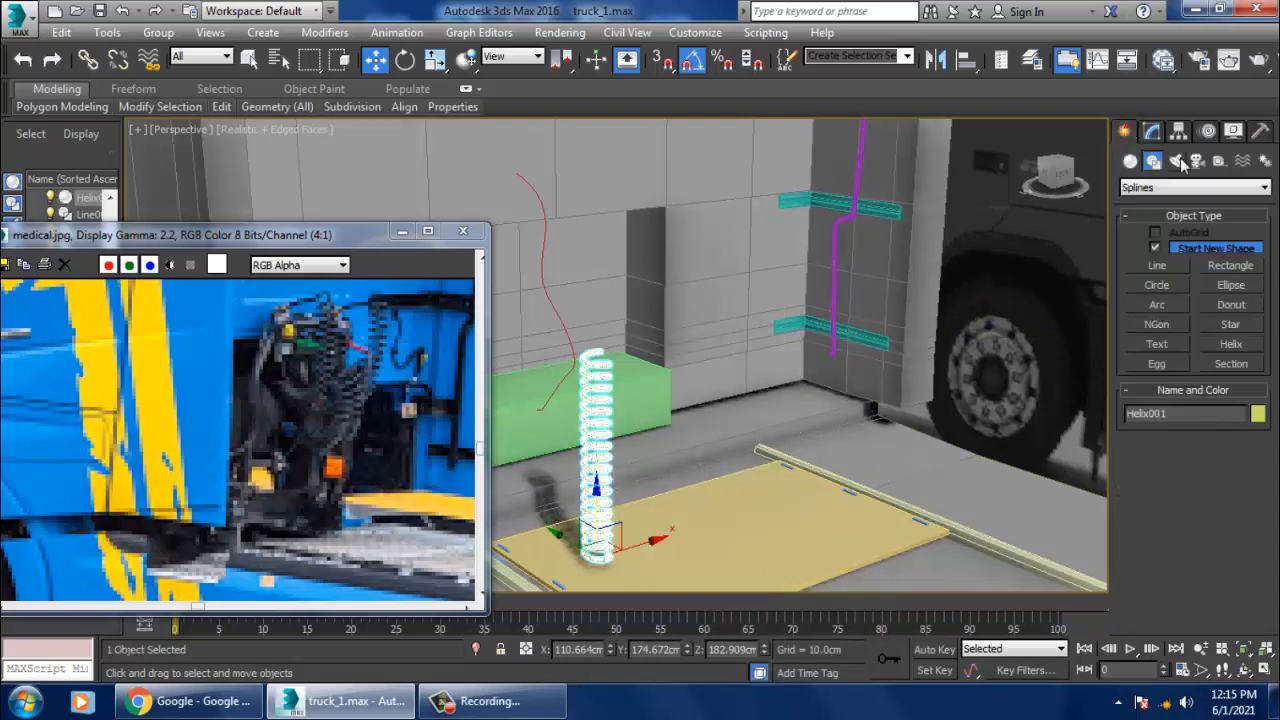
pyautogui.click(1151, 133)
pyautogui.click(1179, 185)
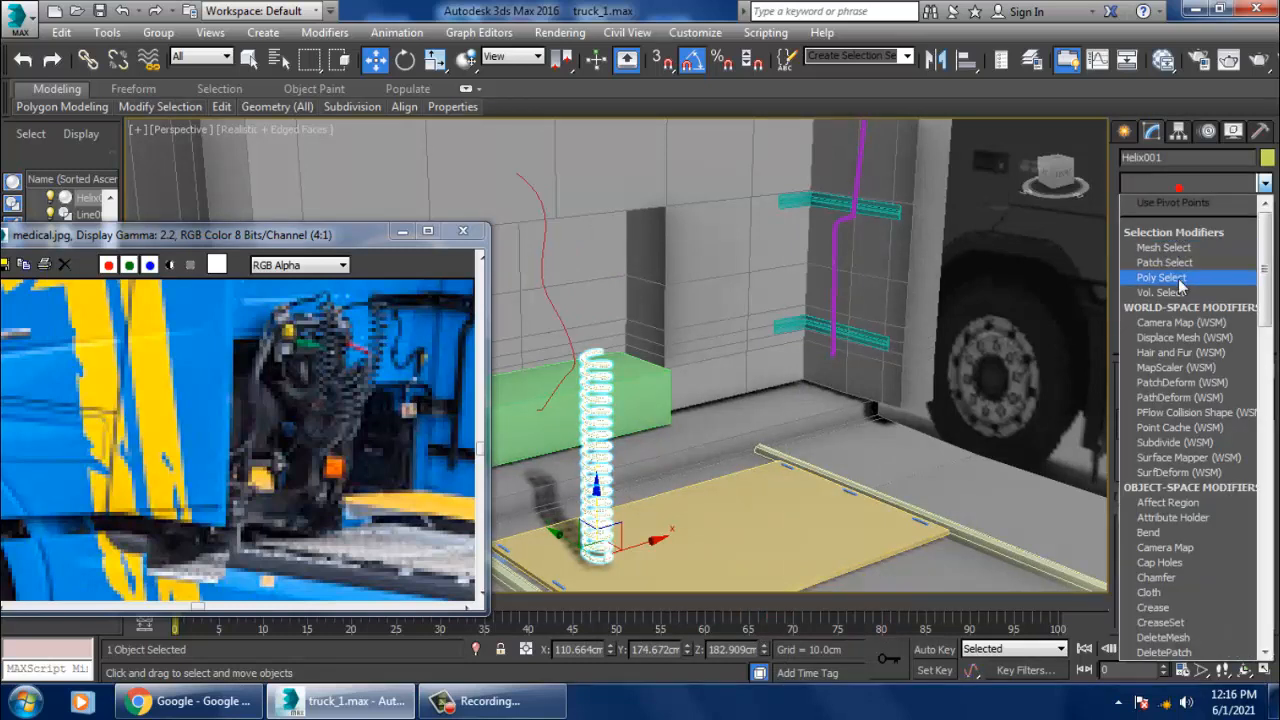
pyautogui.scroll(-4, 1180, 300)
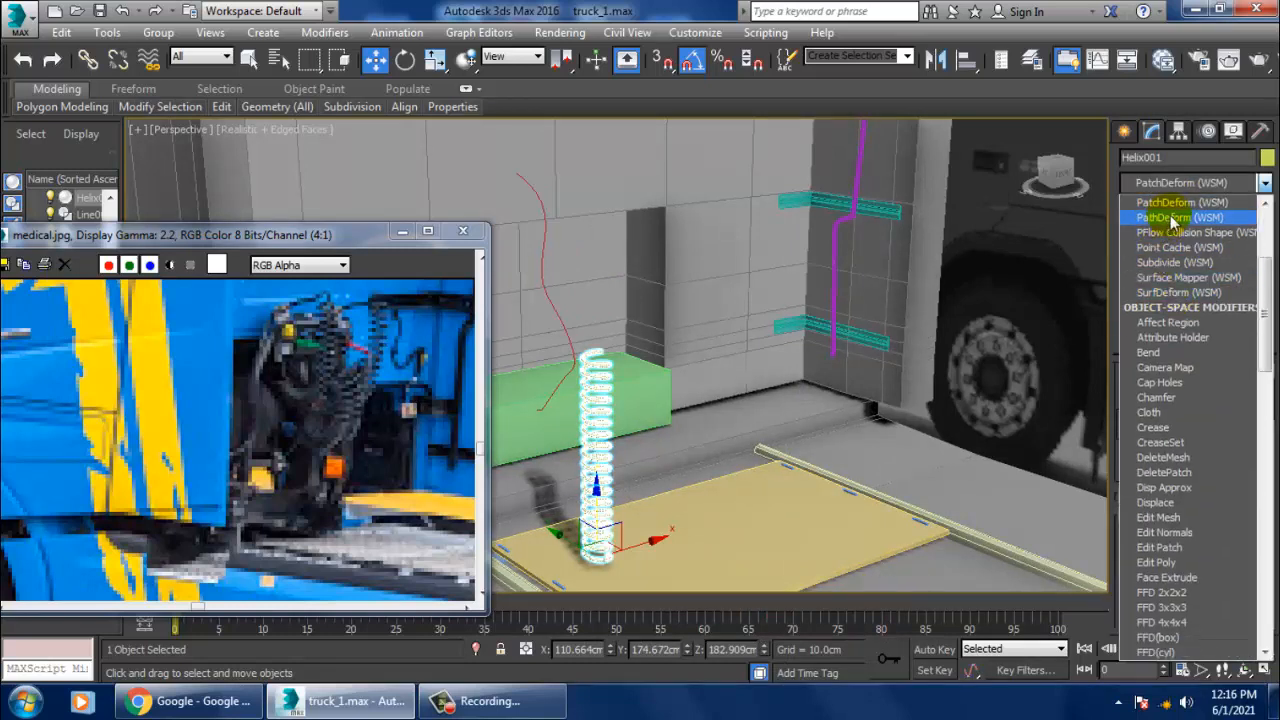
pyautogui.click(1182, 218)
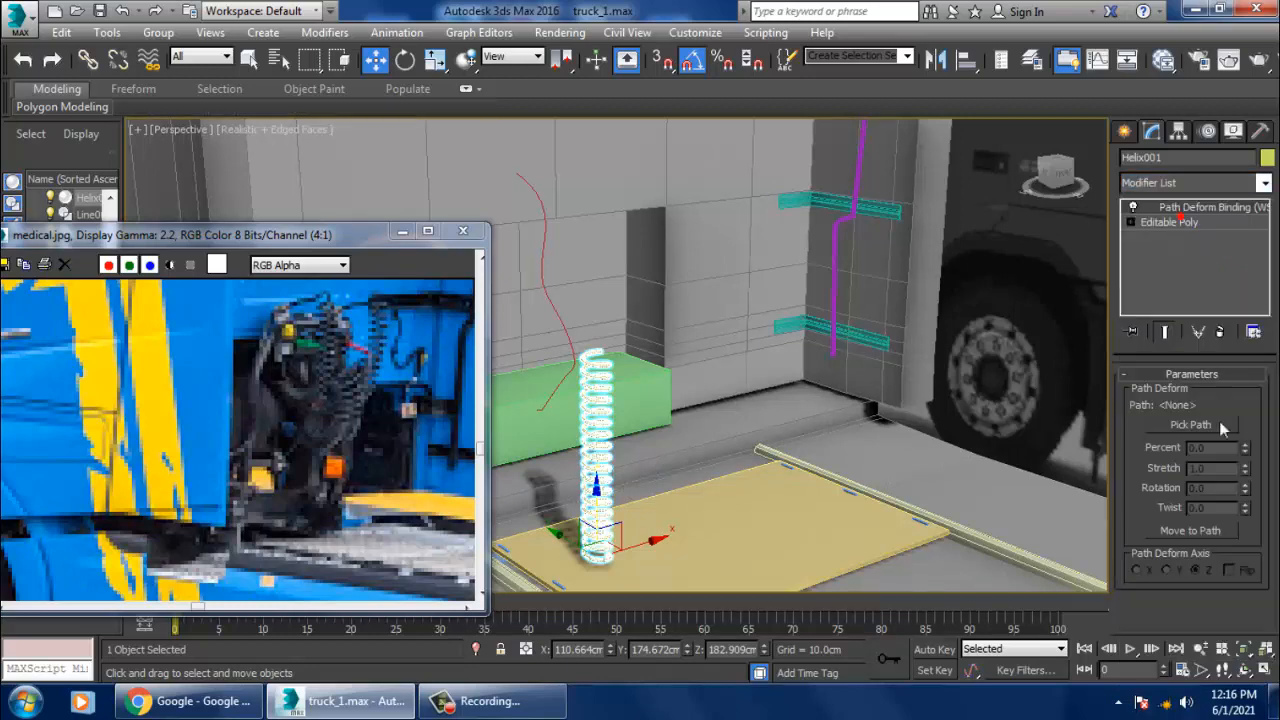
# Pick the red curved line above the equipment box as the deform path and move the helix onto it
pyautogui.click(1190, 425)
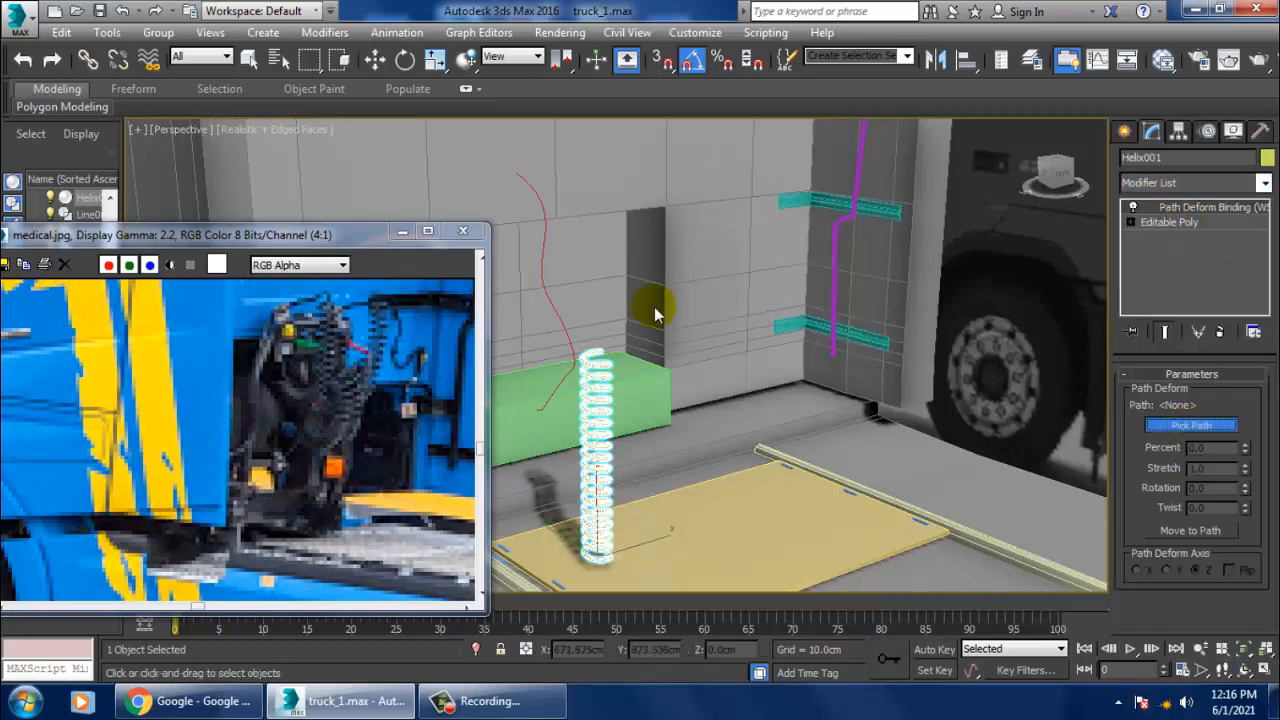
pyautogui.click(555, 292)
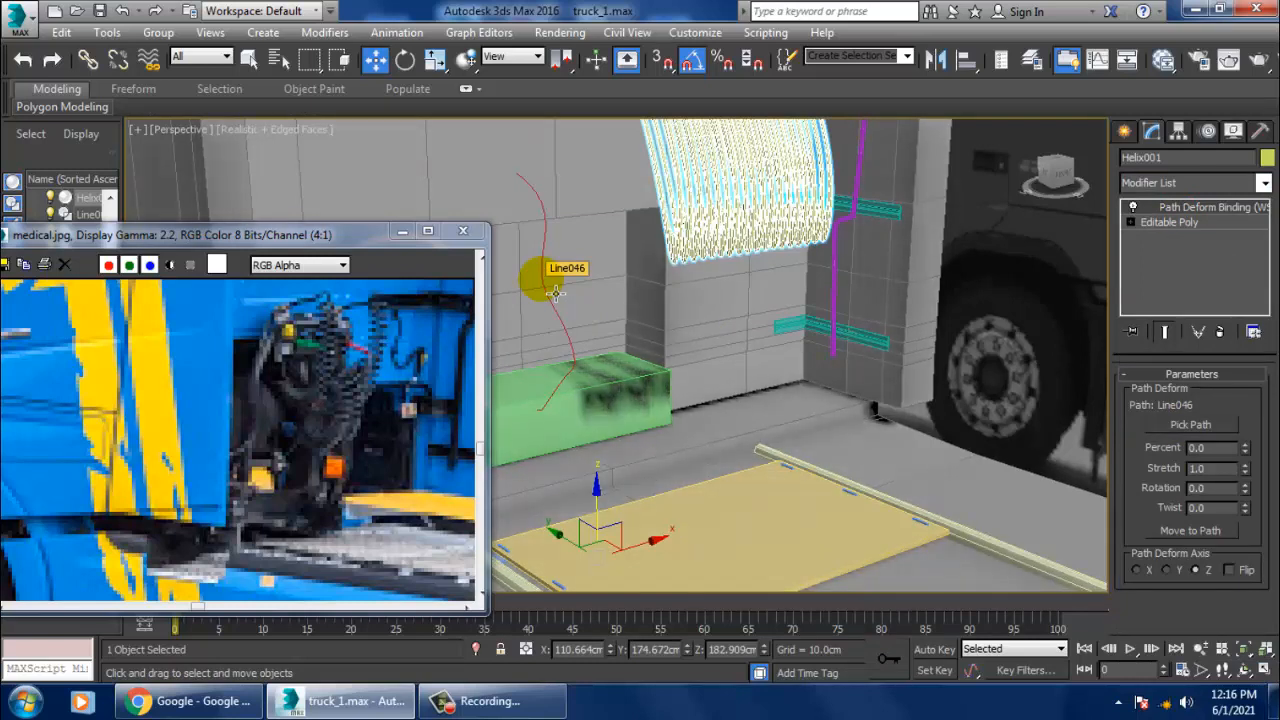
pyautogui.click(1190, 531)
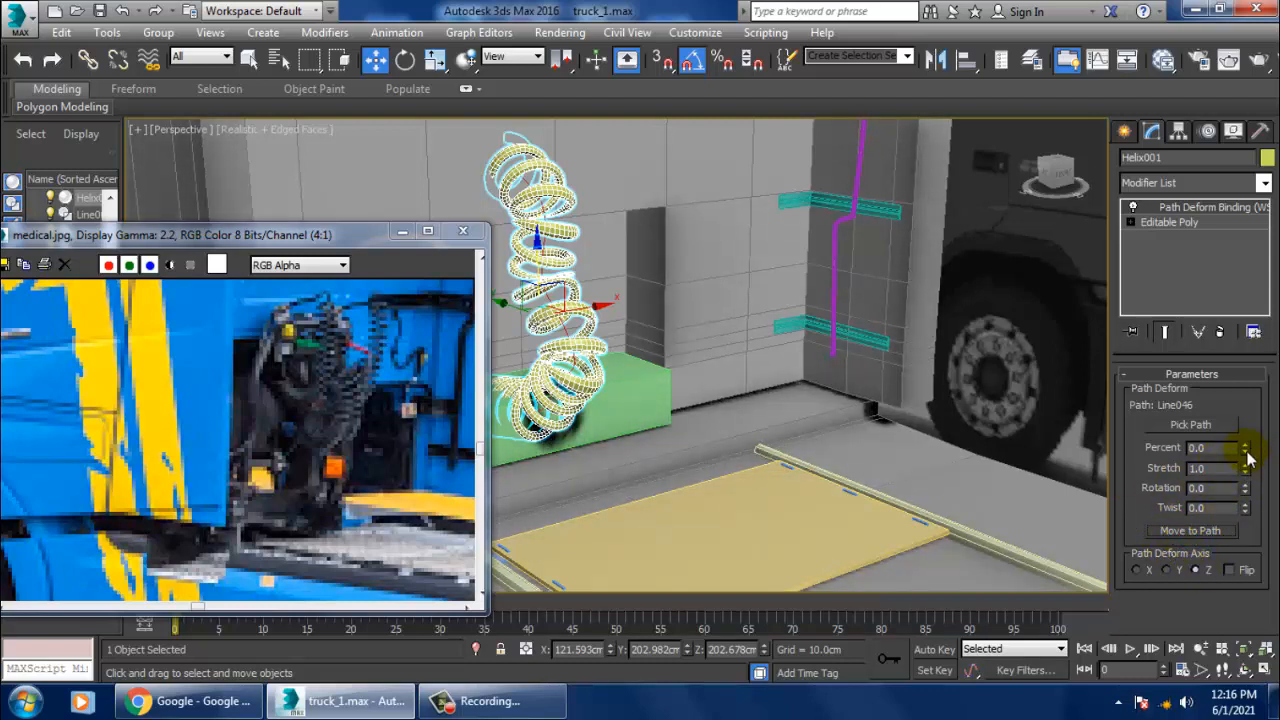
# Try the X and Y path deform axes on the helix and return to Z
pyautogui.click(1140, 569)
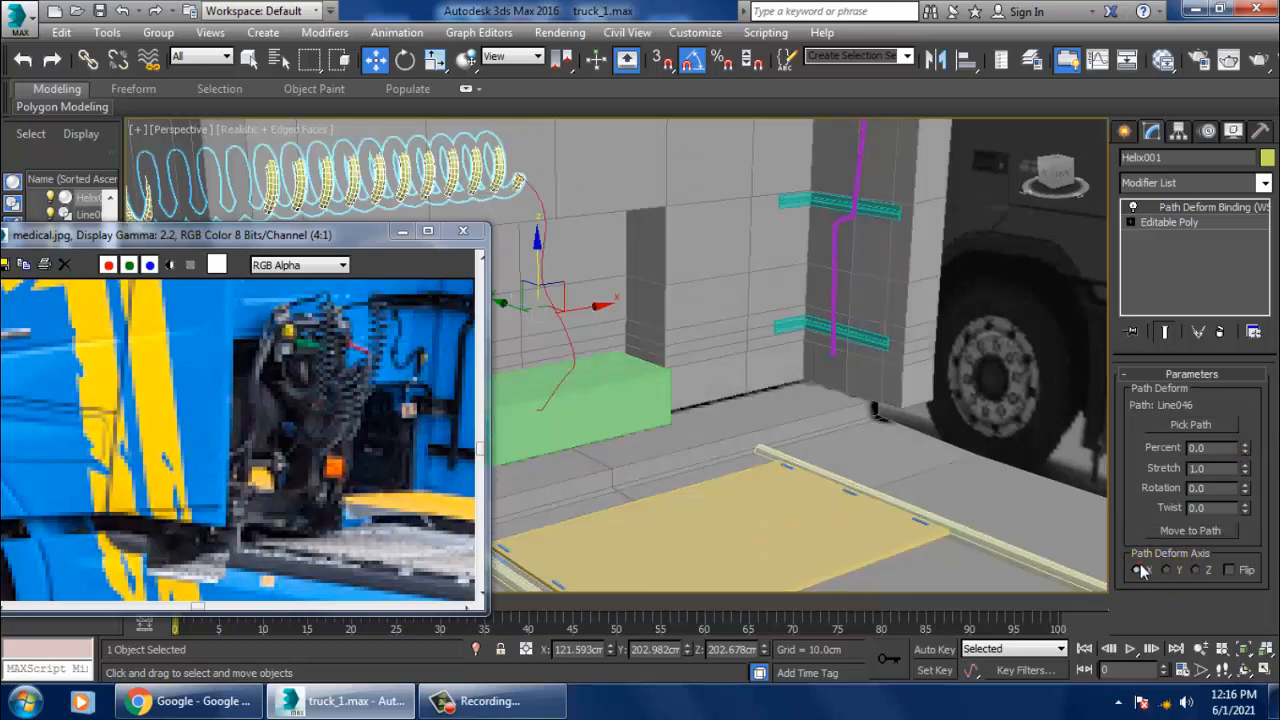
pyautogui.click(1166, 570)
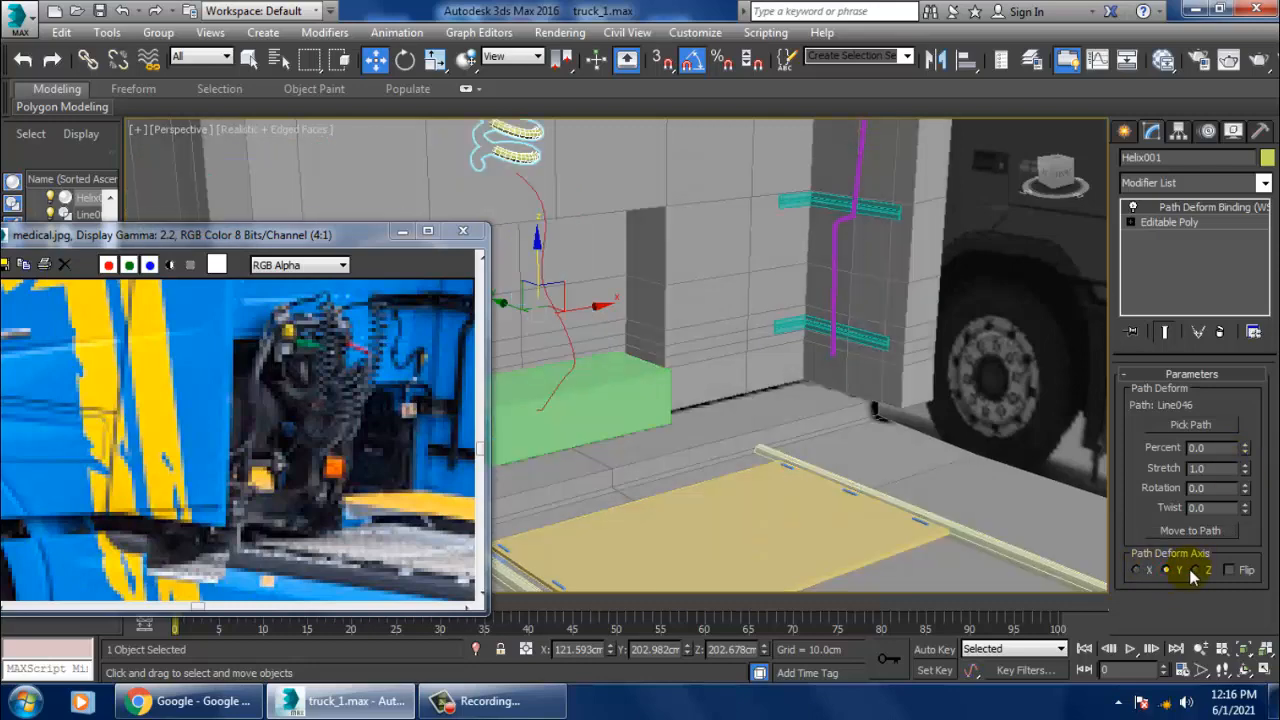
pyautogui.click(1195, 570)
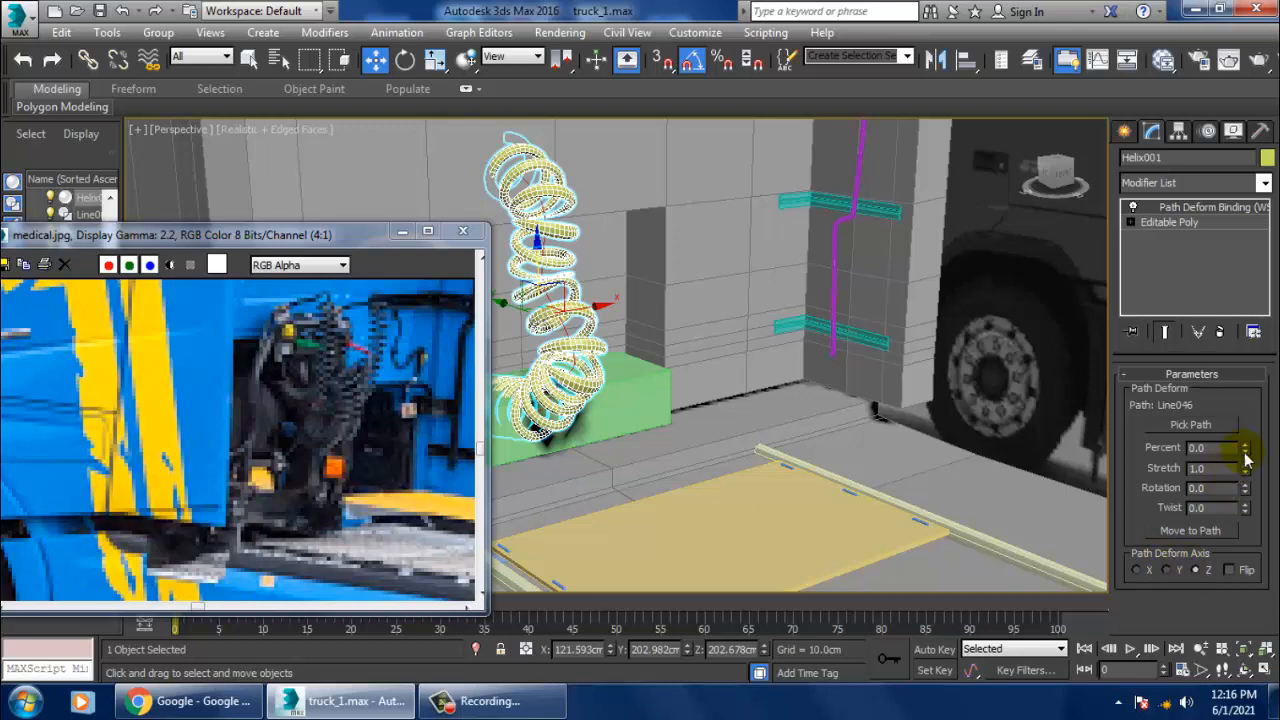
# Set the path deform percent to 1.5, stretch to 0.86 and rotation to 11.5, and scale the coil uniformly to 24.242%
pyautogui.moveTo(1246, 450)
pyautogui.mouseDown()
pyautogui.moveTo(1269, 486)
pyautogui.moveTo(1270, 460)
pyautogui.moveTo(1258, 496)
pyautogui.moveTo(1246, 458)
pyautogui.moveTo(1268, 541)
pyautogui.moveTo(1242, 470)
pyautogui.moveTo(1248, 447)
pyautogui.moveTo(1271, 488)
pyautogui.moveTo(1271, 446)
pyautogui.moveTo(1250, 450)
pyautogui.mouseUp()
pyautogui.keyDown('alt'); pyautogui.moveTo(609, 373); pyautogui.dragTo(631, 351, button='middle'); pyautogui.keyUp('alt')
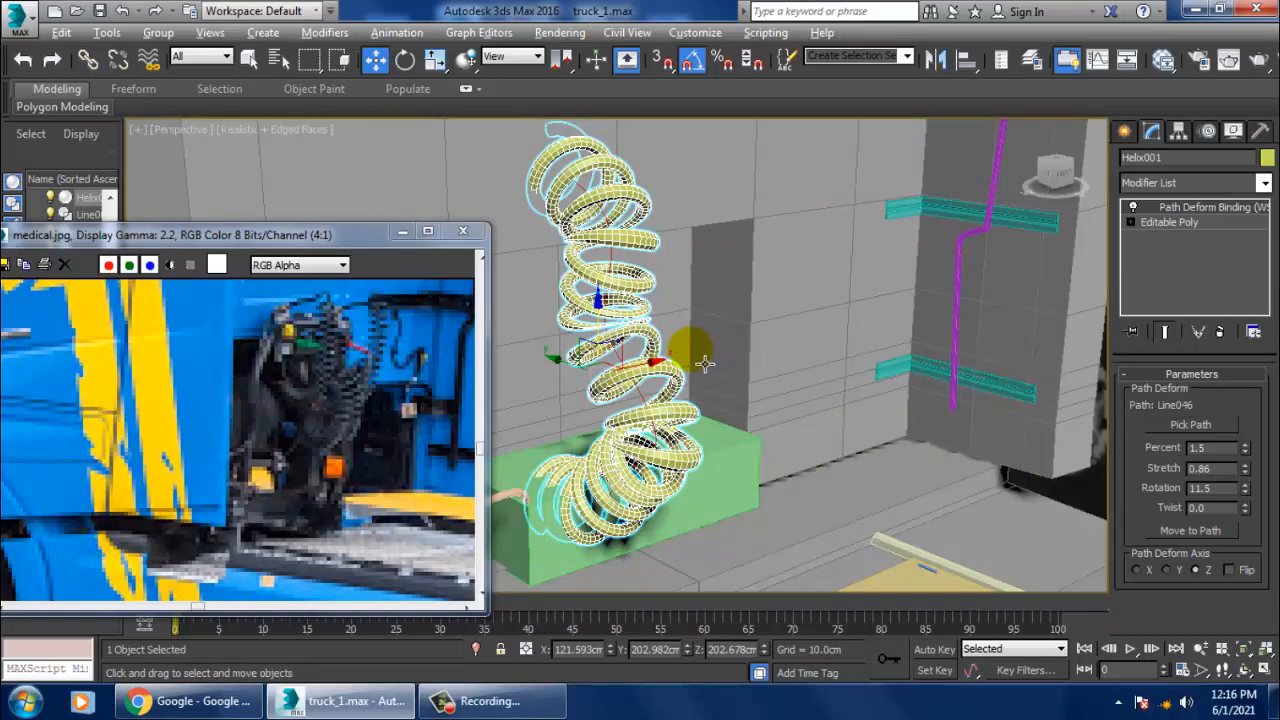
pyautogui.press('r')
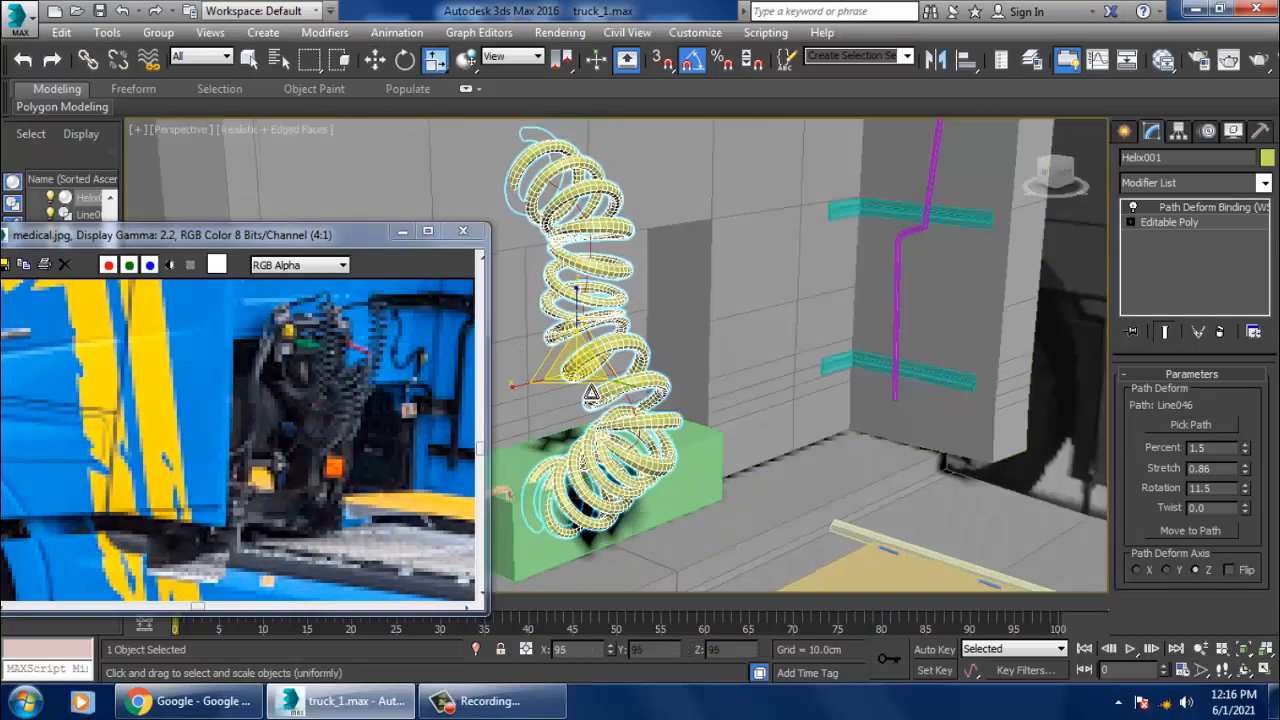
pyautogui.moveTo(591, 393); pyautogui.dragTo(763, 586)
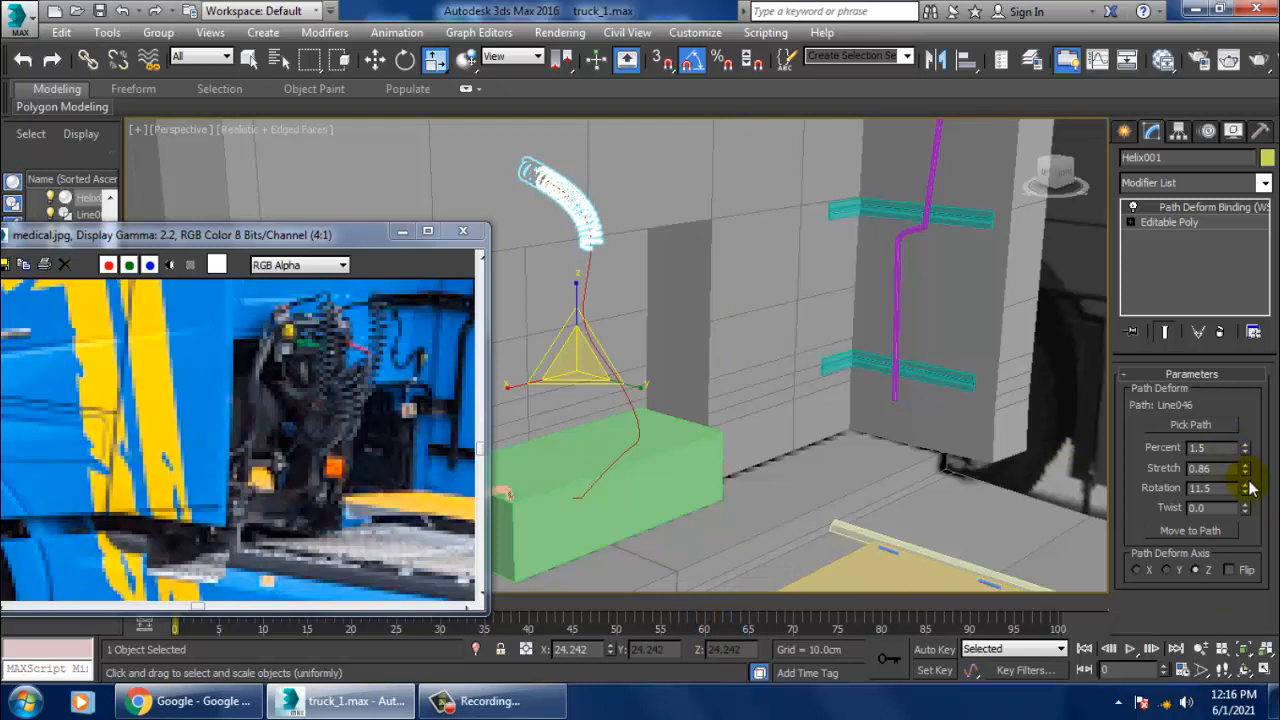
# Set the coil's path deform percent to -1.0 and stretch to 3.065, spreading it along the full curve
pyautogui.moveTo(1246, 455); pyautogui.dragTo(1243, 420)
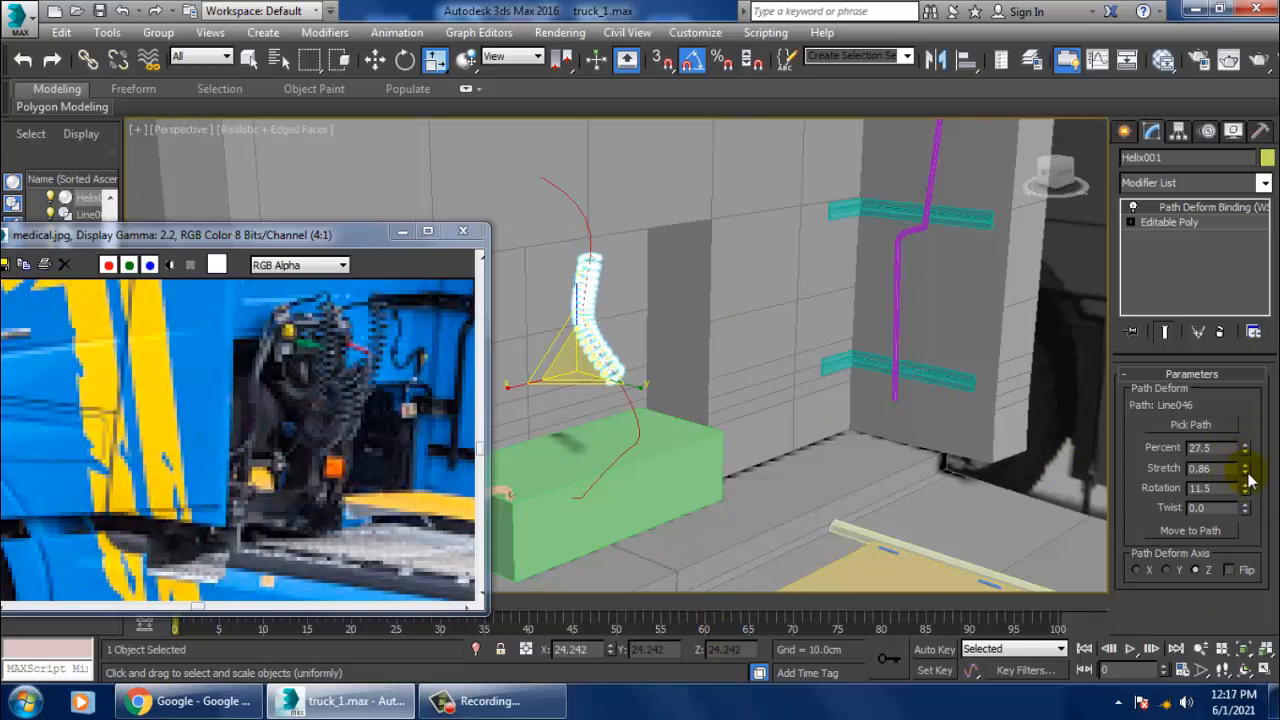
pyautogui.moveTo(1250, 480); pyautogui.dragTo(1220, 375)
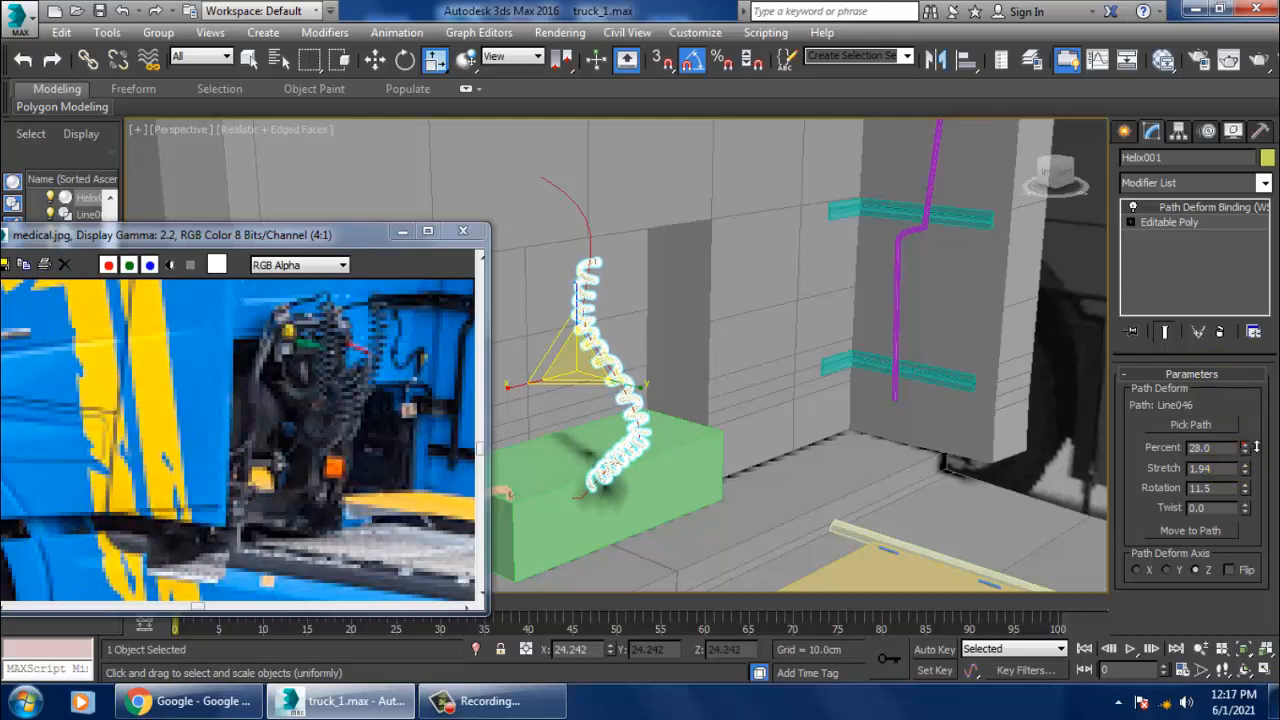
pyautogui.moveTo(1256, 447); pyautogui.dragTo(25, 511)
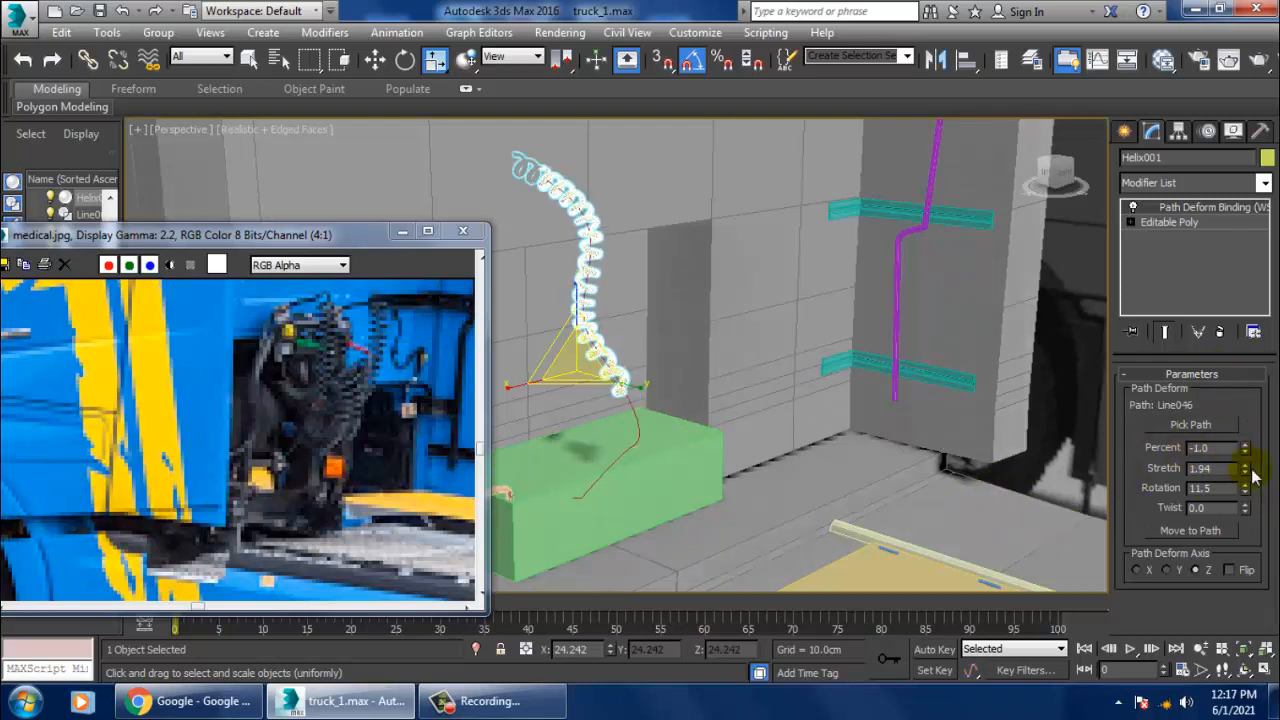
pyautogui.moveTo(1244, 480); pyautogui.dragTo(1246, 428)
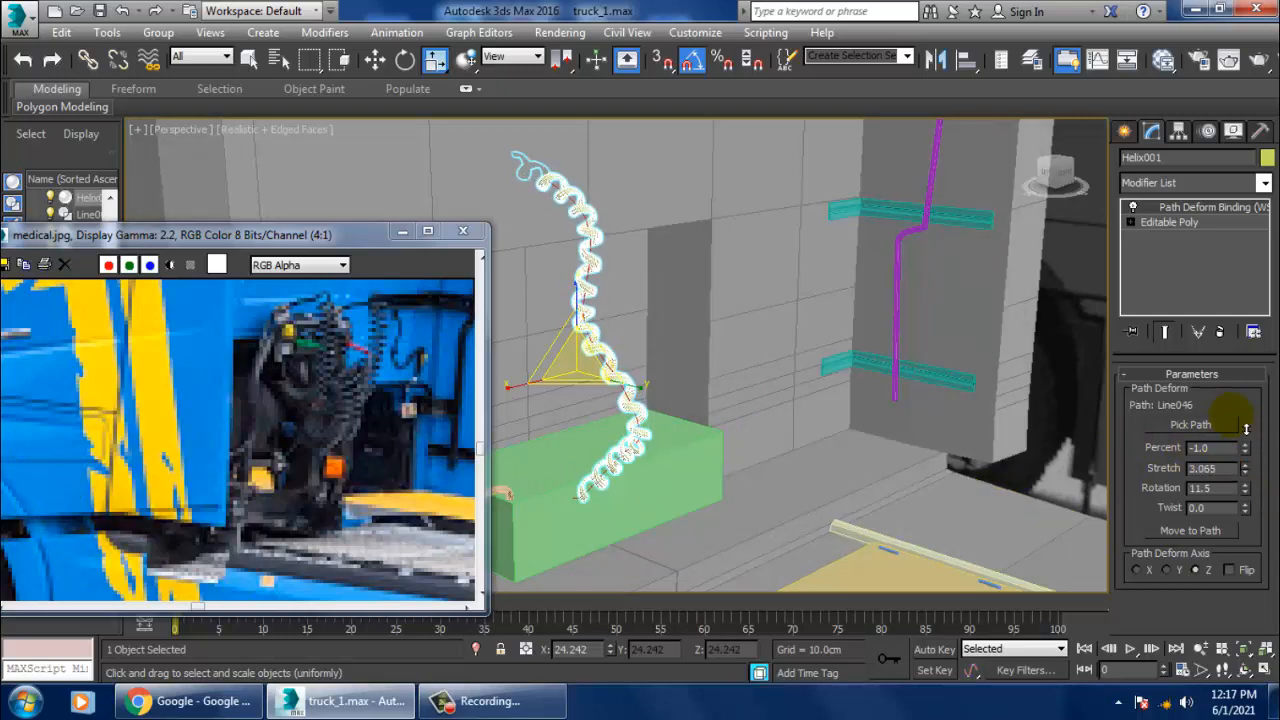
# Try rescaling the coil uniformly and undo each scale change
pyautogui.moveTo(760, 374)
pyautogui.keyDown('alt'); pyautogui.mouseDown(button='middle')
pyautogui.moveTo(791, 371)
pyautogui.moveTo(774, 377)
pyautogui.mouseUp(button='middle'); pyautogui.keyUp('alt')
pyautogui.press('r')
pyautogui.press('r')
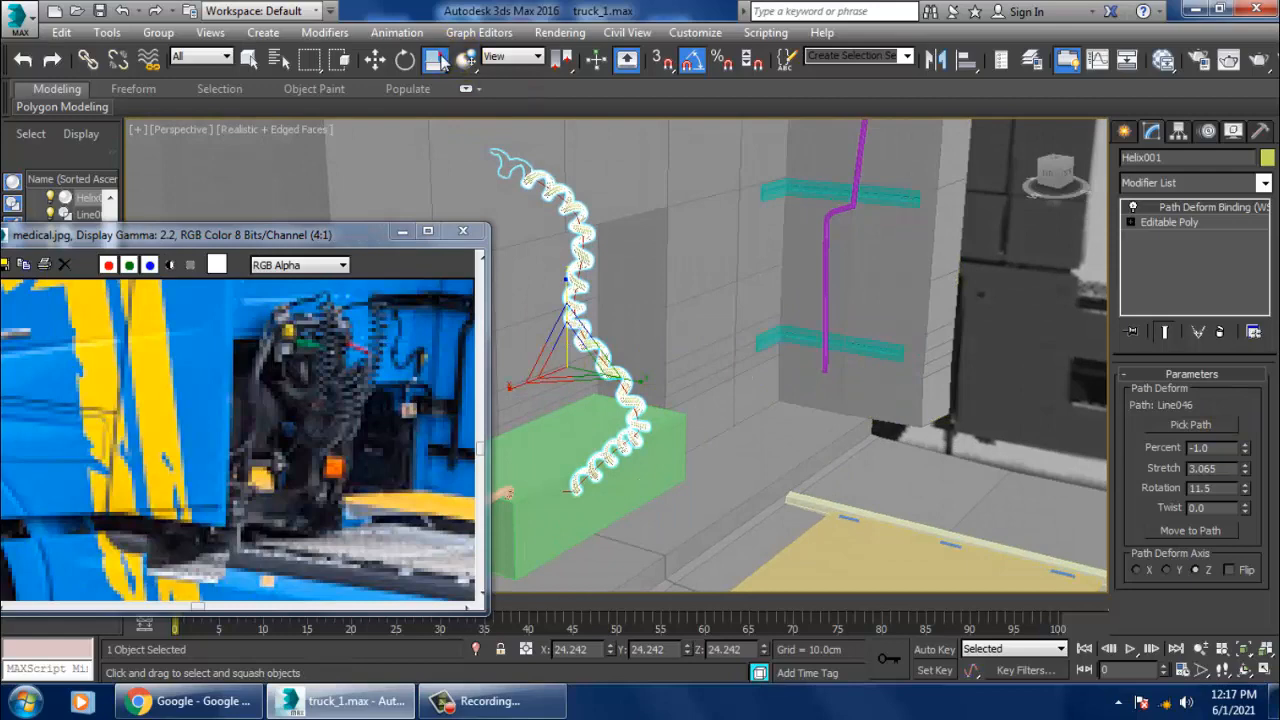
pyautogui.moveTo(440, 60); pyautogui.dragTo(440, 88)
pyautogui.moveTo(587, 369); pyautogui.dragTo(600, 335)
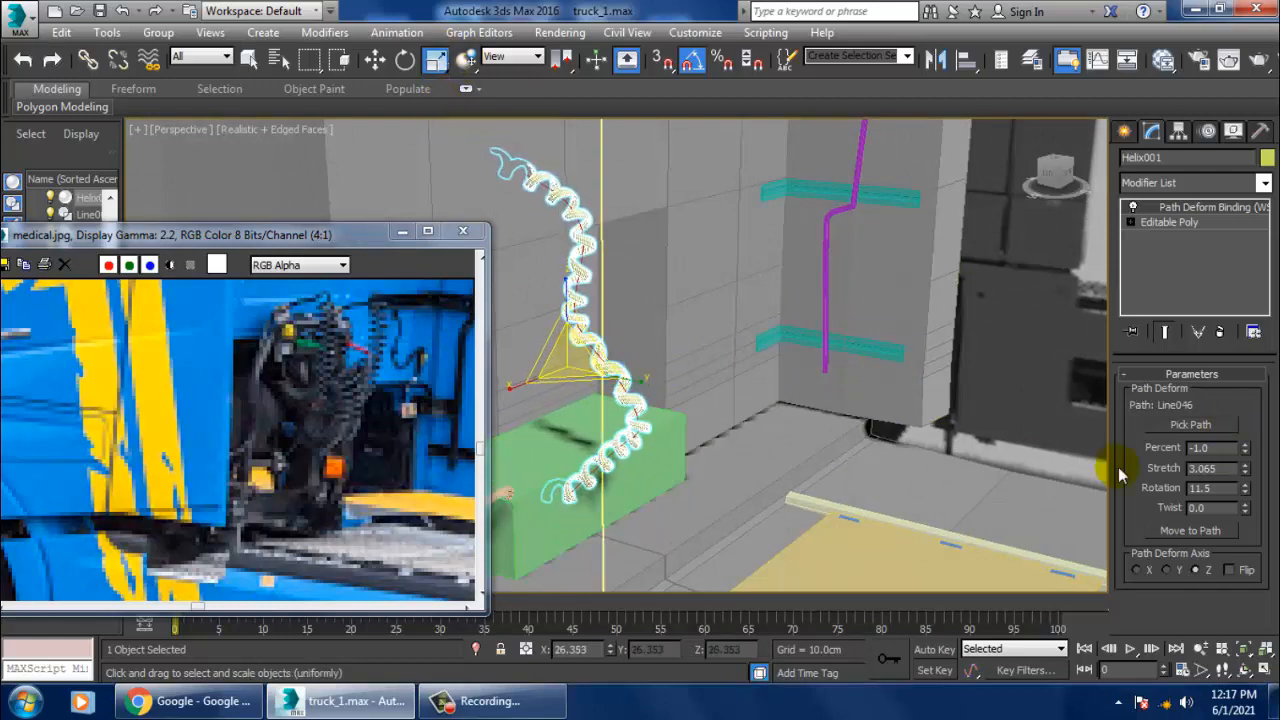
pyautogui.hotkey('ctrl', 'z')
pyautogui.scroll(-2, 622, 308)
pyautogui.keyDown('alt'); pyautogui.moveTo(622, 308); pyautogui.dragTo(613, 334, button='middle'); pyautogui.keyUp('alt')
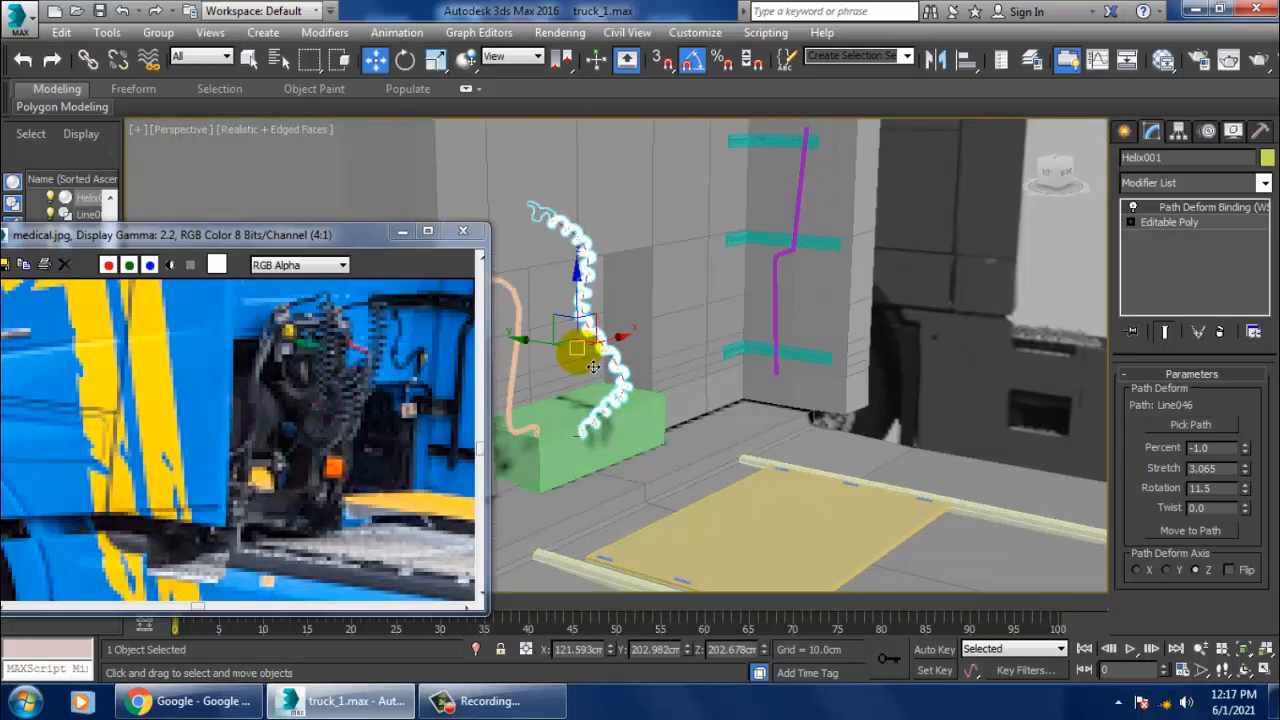
pyautogui.moveTo(574, 349); pyautogui.dragTo(666, 462)
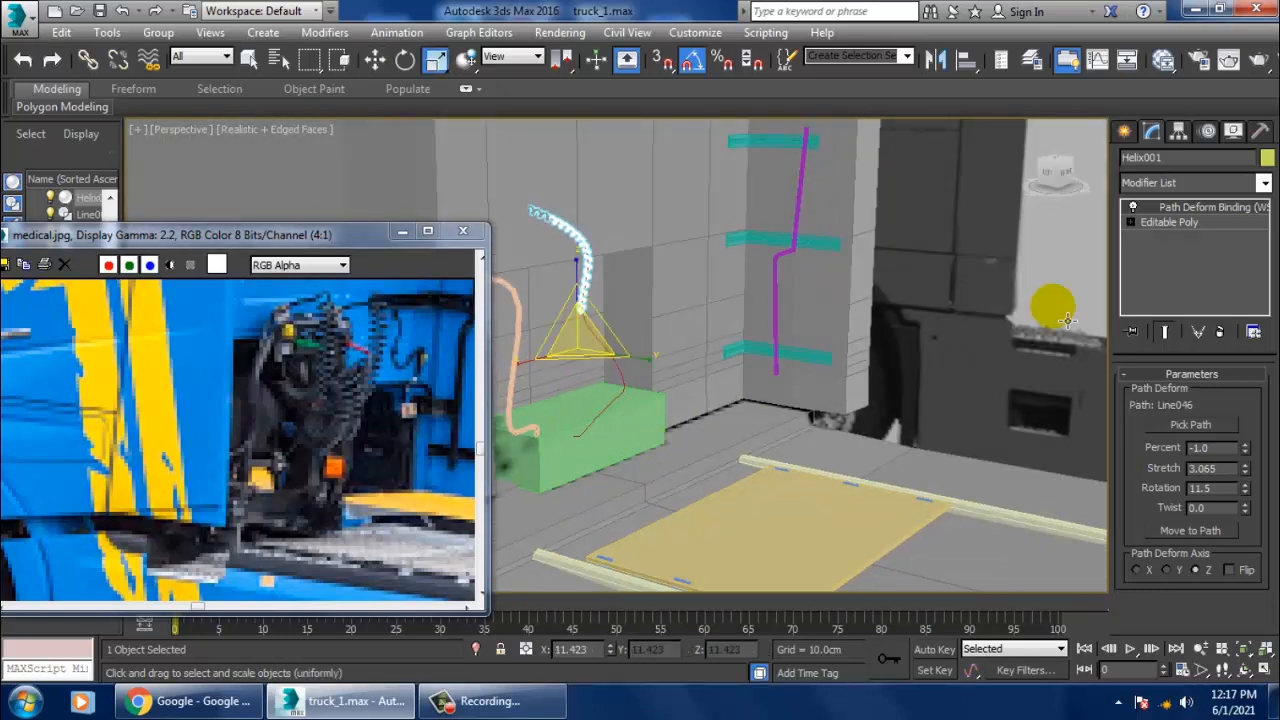
pyautogui.hotkey('ctrl', 'z')
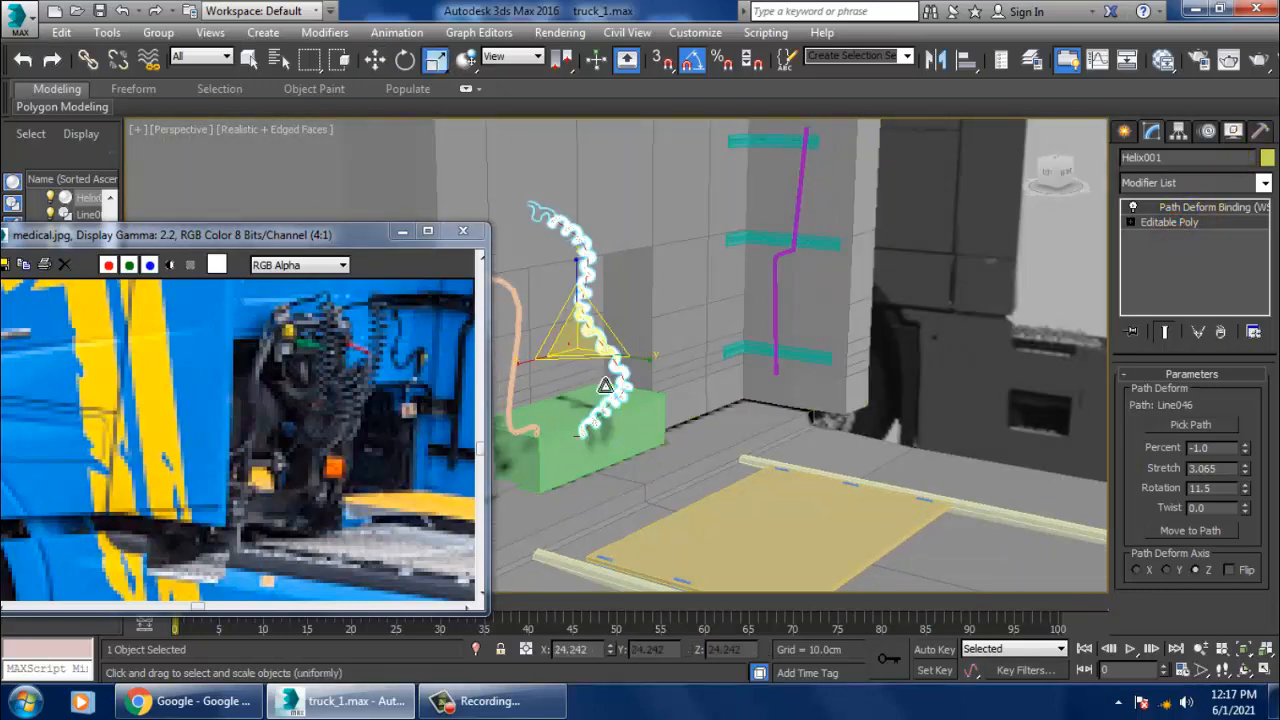
pyautogui.moveTo(605, 386); pyautogui.dragTo(625, 412)
pyautogui.hotkey('ctrl', 'z')
# Examine the coil's size and placement against the equipment box and the cab's rear wall
pyautogui.moveTo(712, 361)
pyautogui.keyDown('alt'); pyautogui.mouseDown(button='middle')
pyautogui.moveTo(611, 351)
pyautogui.moveTo(706, 349)
pyautogui.mouseUp(button='middle'); pyautogui.keyUp('alt')
pyautogui.press('w')
pyautogui.scroll(-2, 658, 366)
pyautogui.scroll(-5, 611, 351)
pyautogui.click(737, 135)
pyautogui.scroll(3, 736, 341)
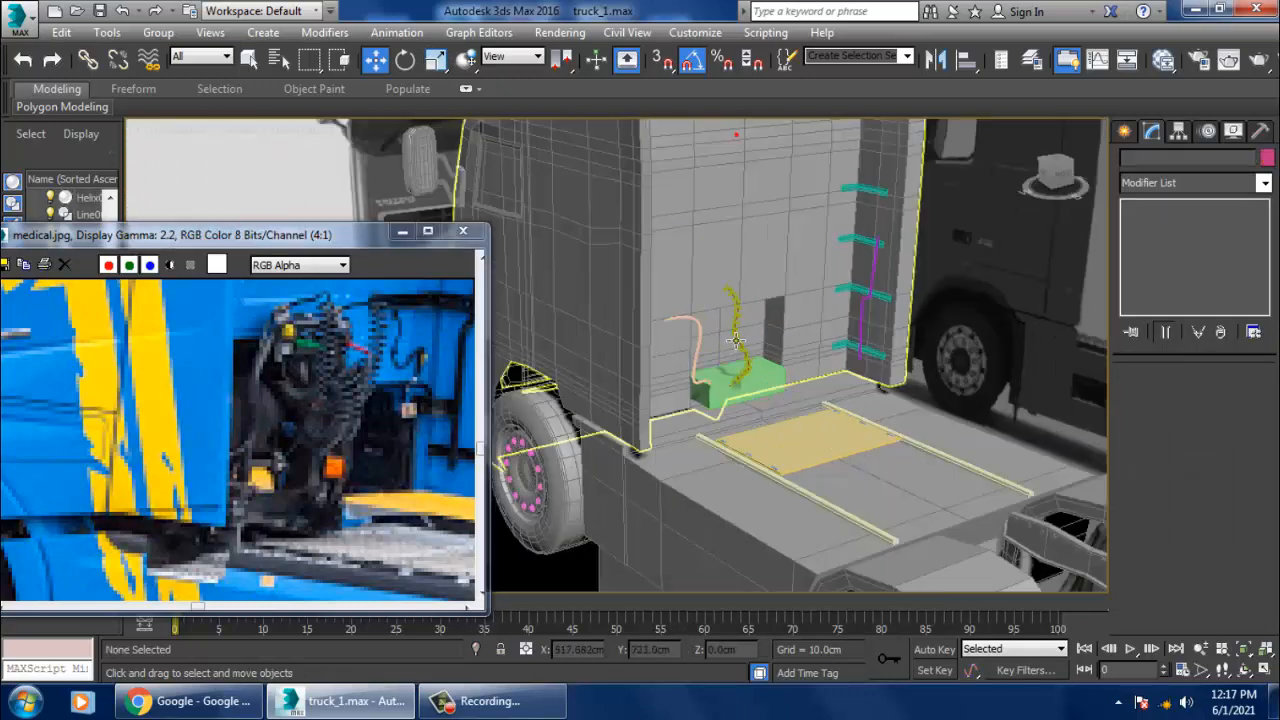
pyautogui.scroll(4, 736, 341)
pyautogui.scroll(3, 765, 324)
pyautogui.click(731, 315)
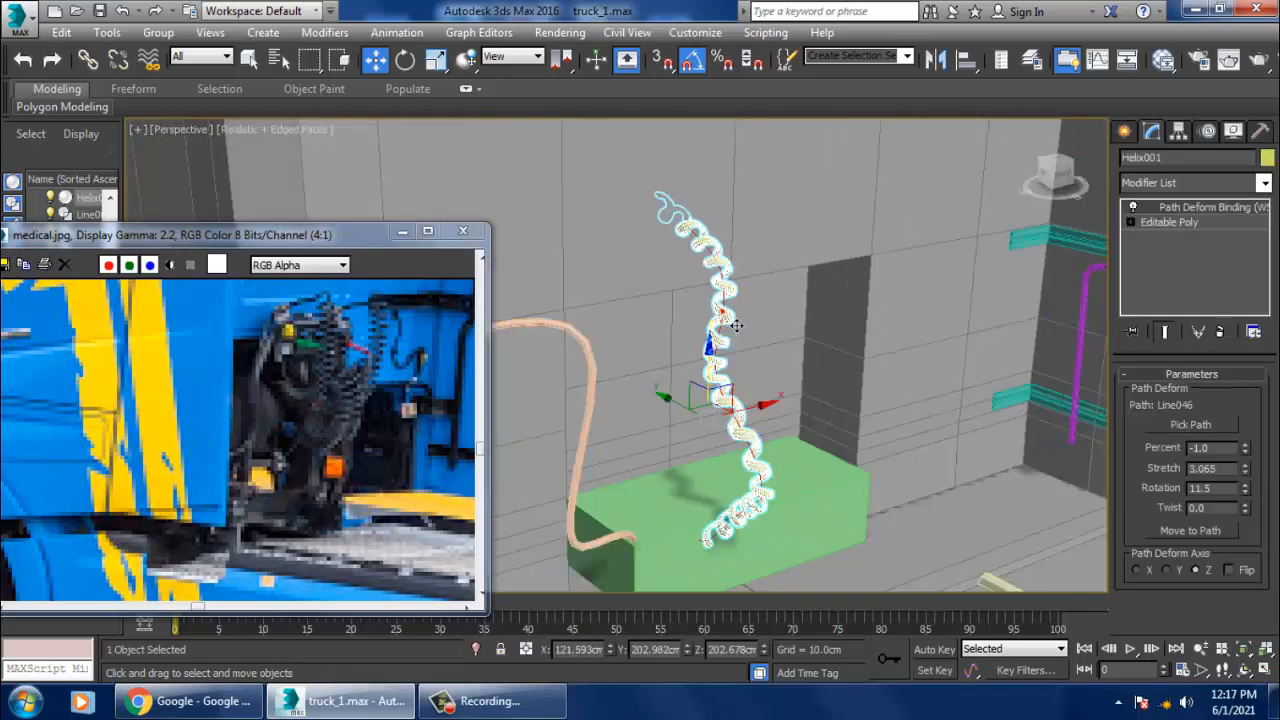
pyautogui.scroll(2, 748, 456)
pyautogui.moveTo(748, 456)
pyautogui.keyDown('shift'); pyautogui.mouseDown()
pyautogui.moveTo(929, 421)
pyautogui.moveTo(900, 440)
pyautogui.mouseUp(); pyautogui.keyUp('shift')
# Try to convert the path-deformed coil to Editable Poly
pyautogui.click(716, 429)
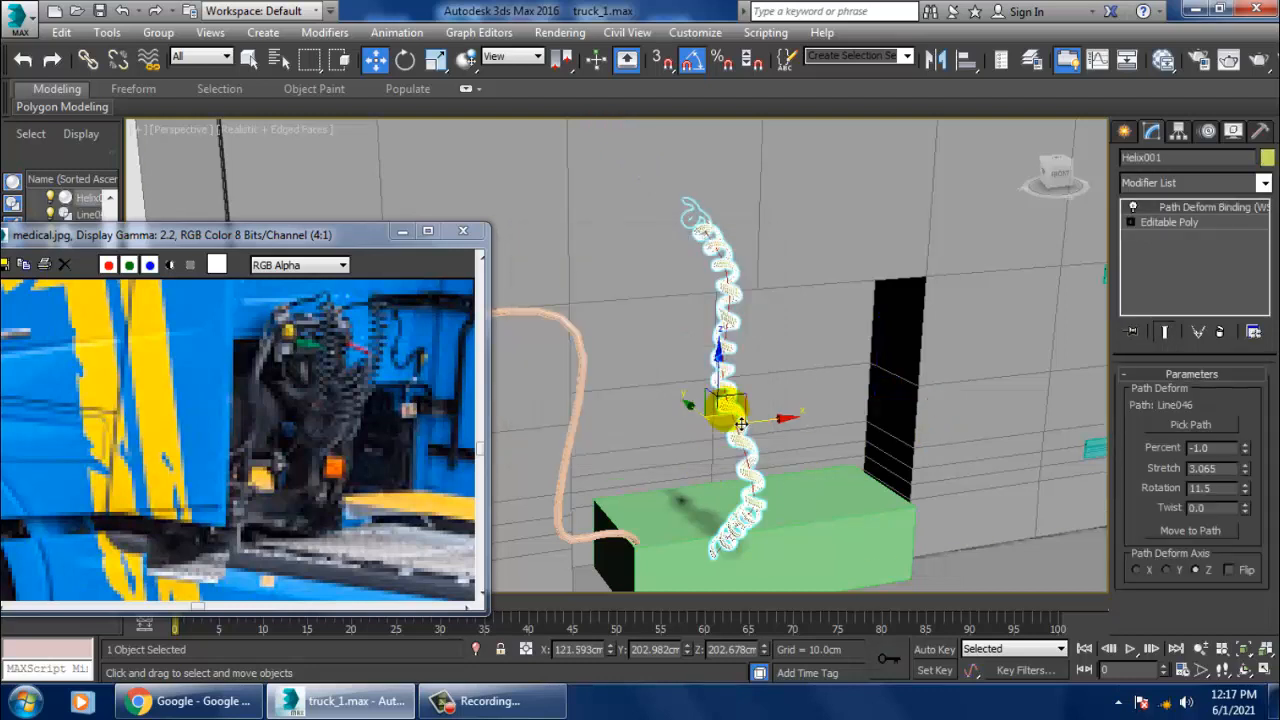
pyautogui.rightClick(718, 396)
pyautogui.moveTo(868, 586)
pyautogui.click(1035, 604)
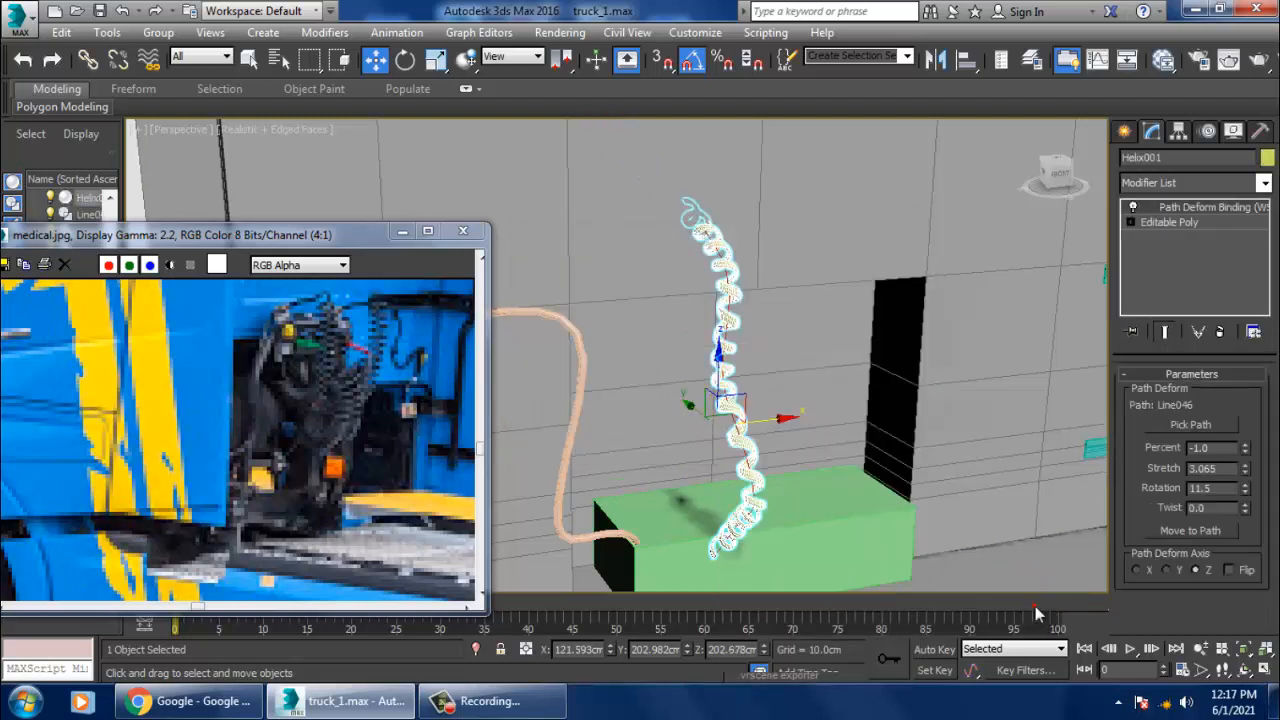
pyautogui.click(1133, 333)
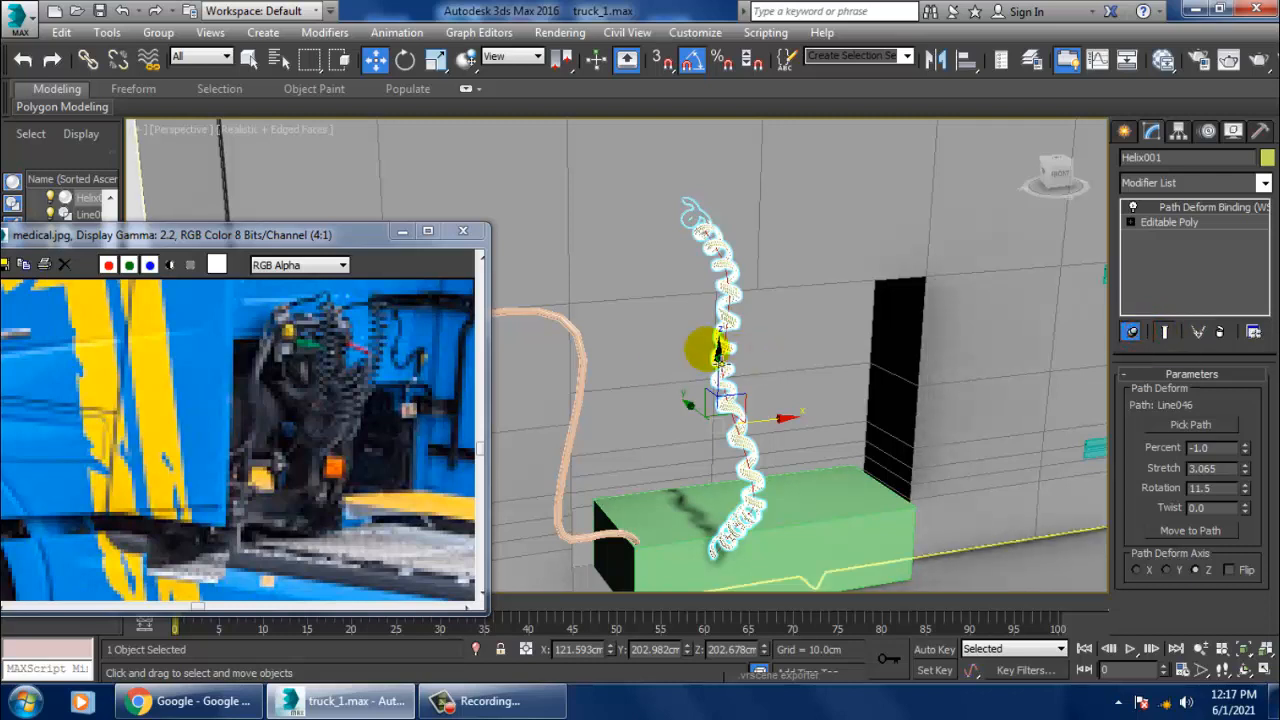
pyautogui.moveTo(771, 417)
pyautogui.mouseDown()
pyautogui.moveTo(891, 431)
pyautogui.moveTo(790, 427)
pyautogui.mouseUp()
pyautogui.rightClick(728, 390)
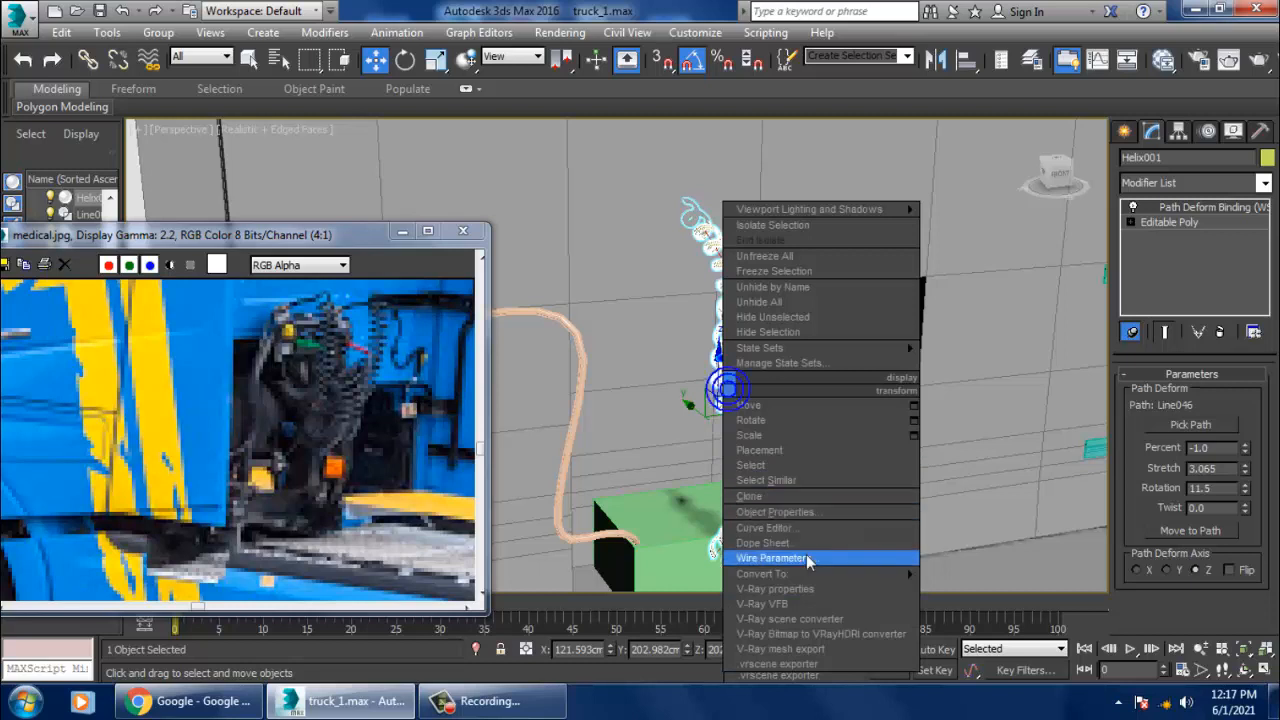
pyautogui.moveTo(800, 573)
pyautogui.click(988, 598)
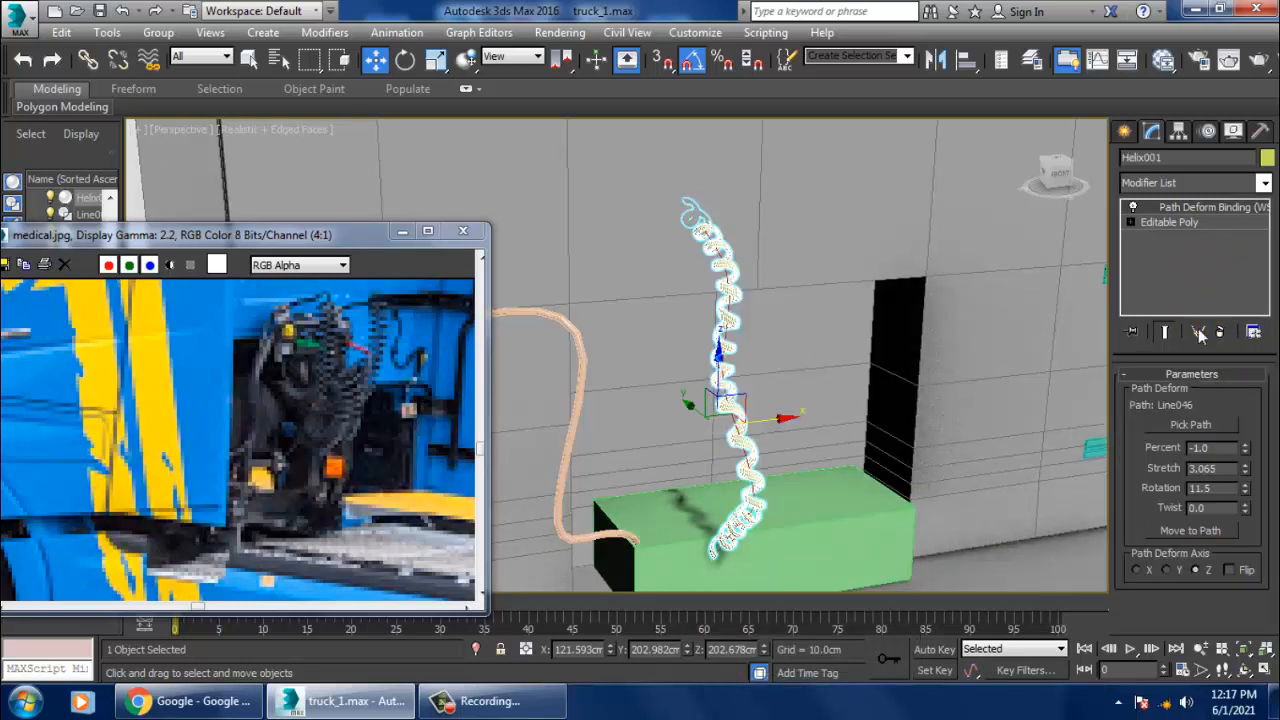
pyautogui.click(1253, 333)
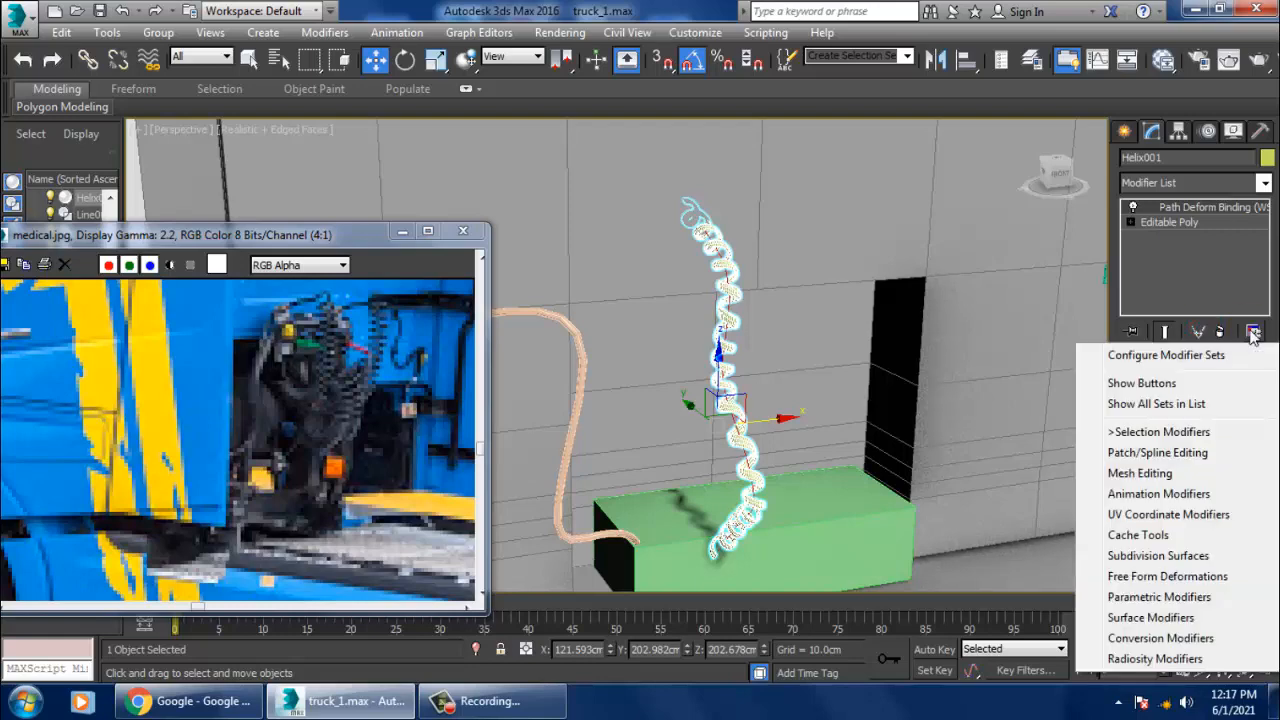
pyautogui.click(759, 420)
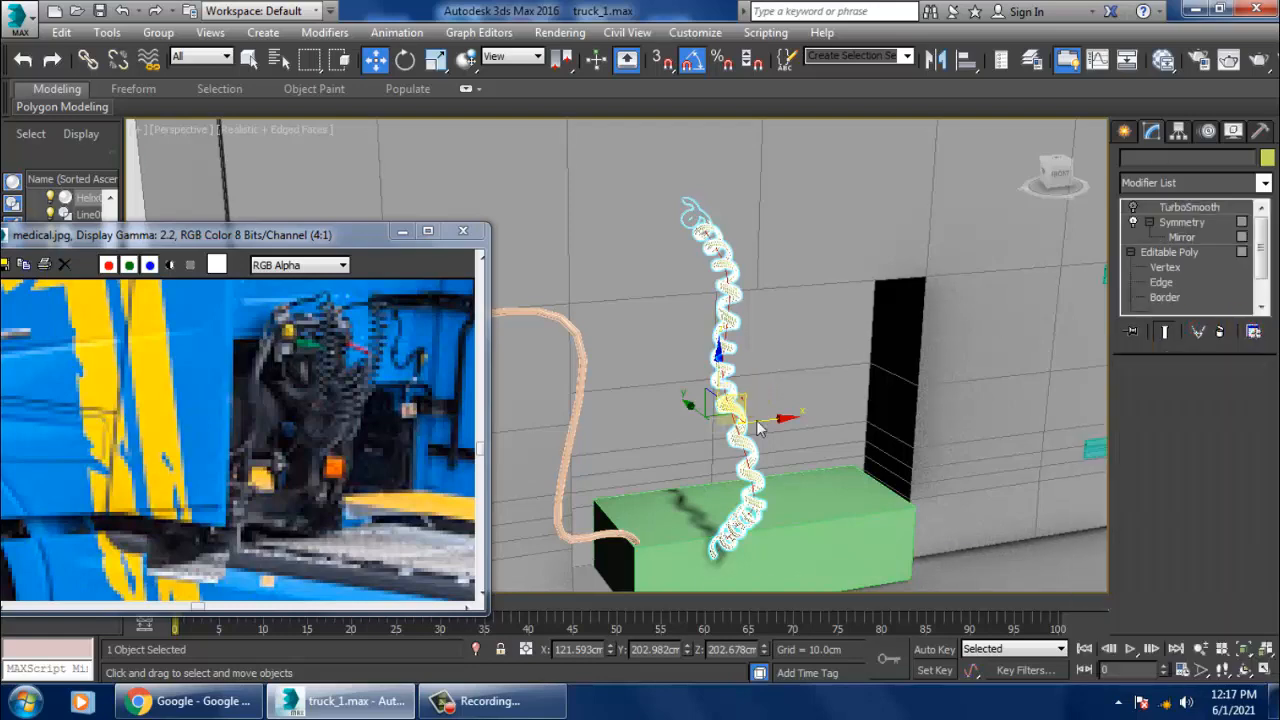
pyautogui.click(746, 417)
pyautogui.keyDown('alt'); pyautogui.moveTo(748, 417); pyautogui.dragTo(814, 400, button='middle'); pyautogui.keyUp('alt')
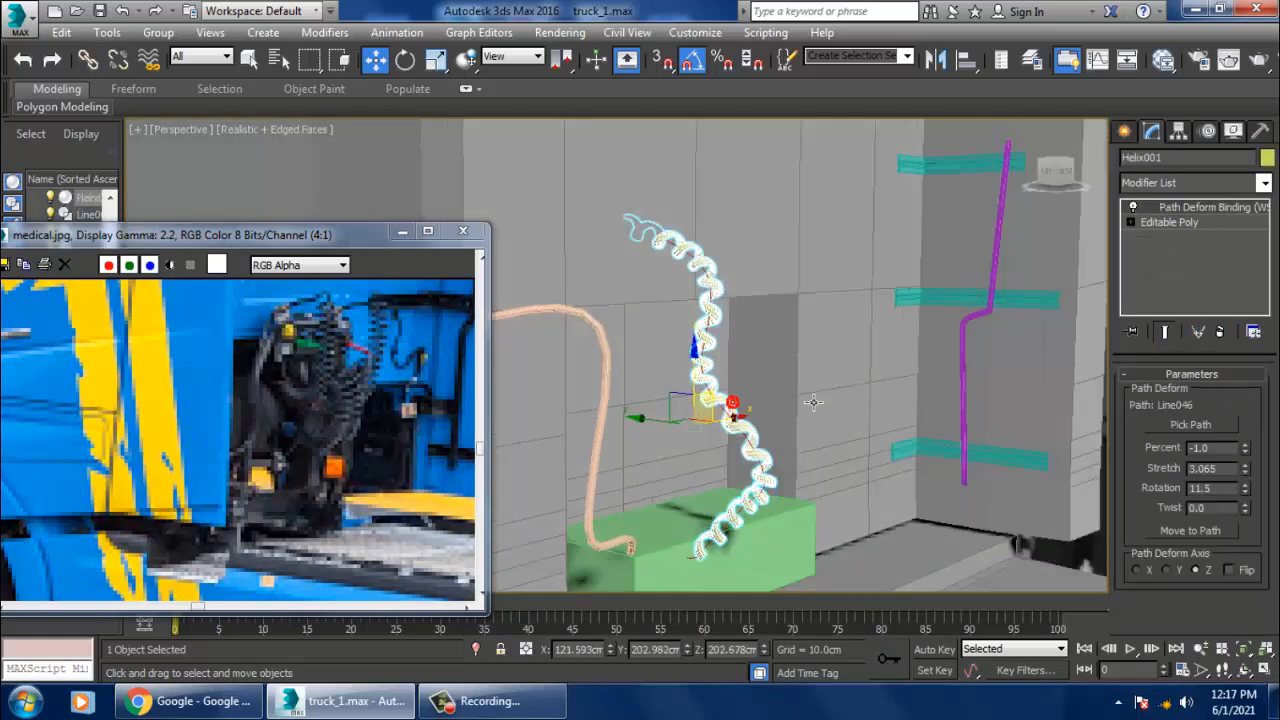
pyautogui.scroll(-7, 820, 387)
pyautogui.scroll(10, 820, 387)
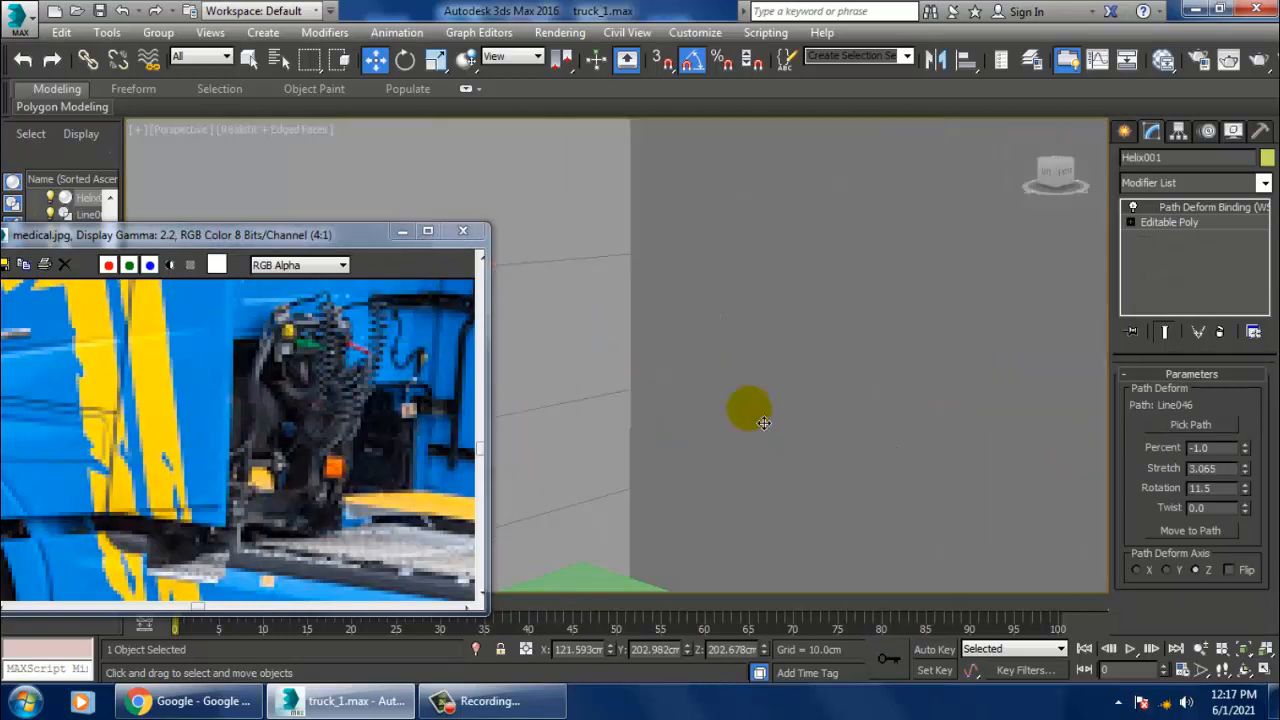
pyautogui.scroll(-8, 788, 417)
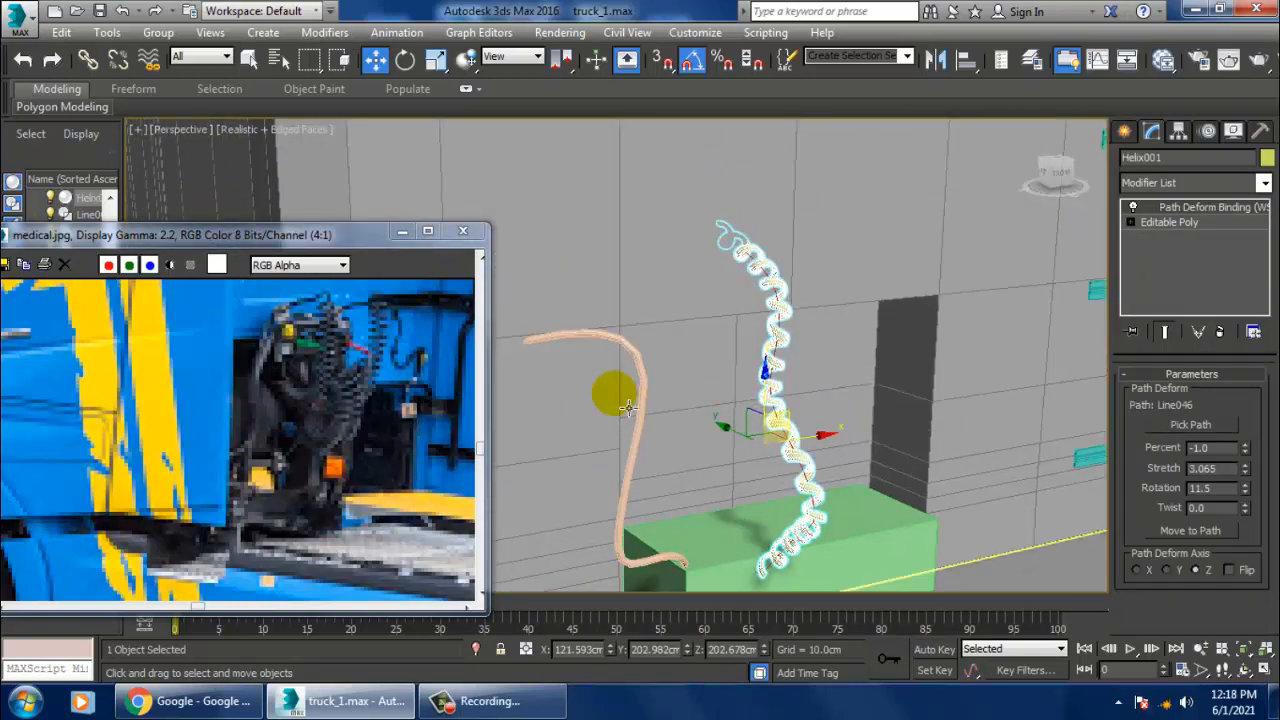
# Delete the path-deformed spiral coil and the curved line it follows beside the equipment box
pyautogui.click(648, 388)
pyautogui.click(648, 388)
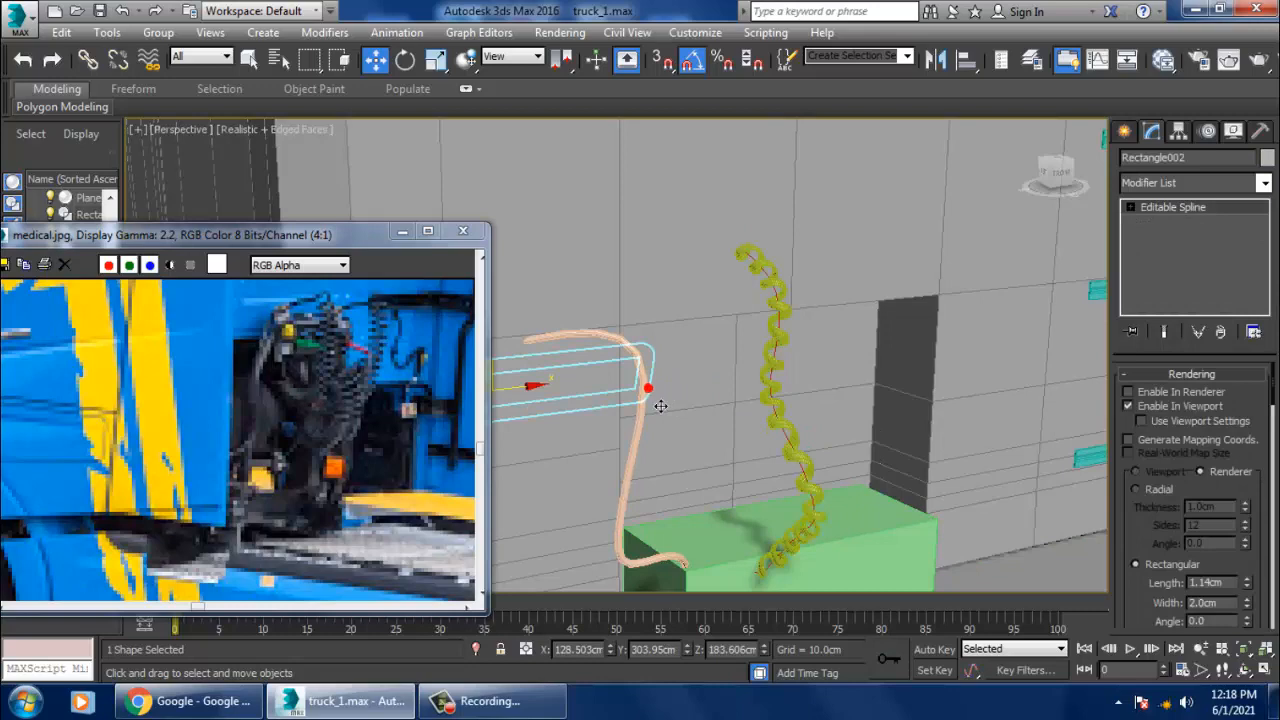
pyautogui.click(641, 413)
pyautogui.keyDown('alt'); pyautogui.moveTo(717, 378); pyautogui.dragTo(830, 420, button='middle'); pyautogui.keyUp('alt')
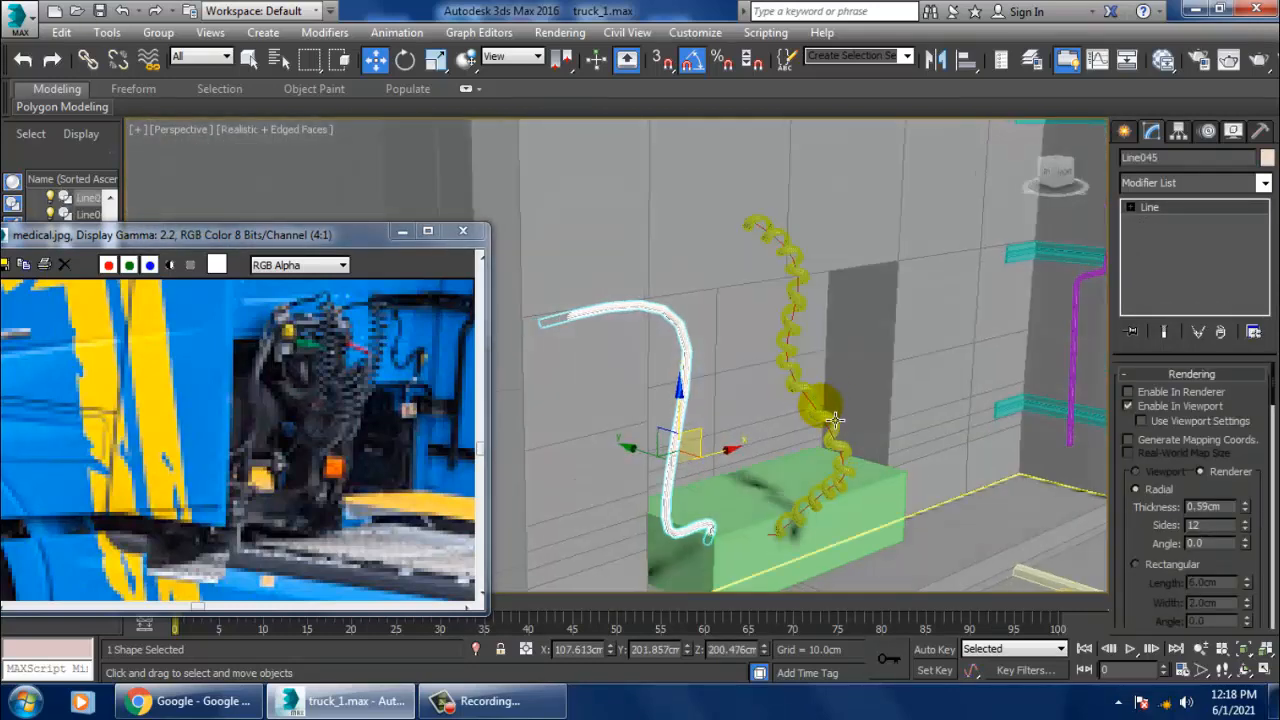
pyautogui.click(831, 421)
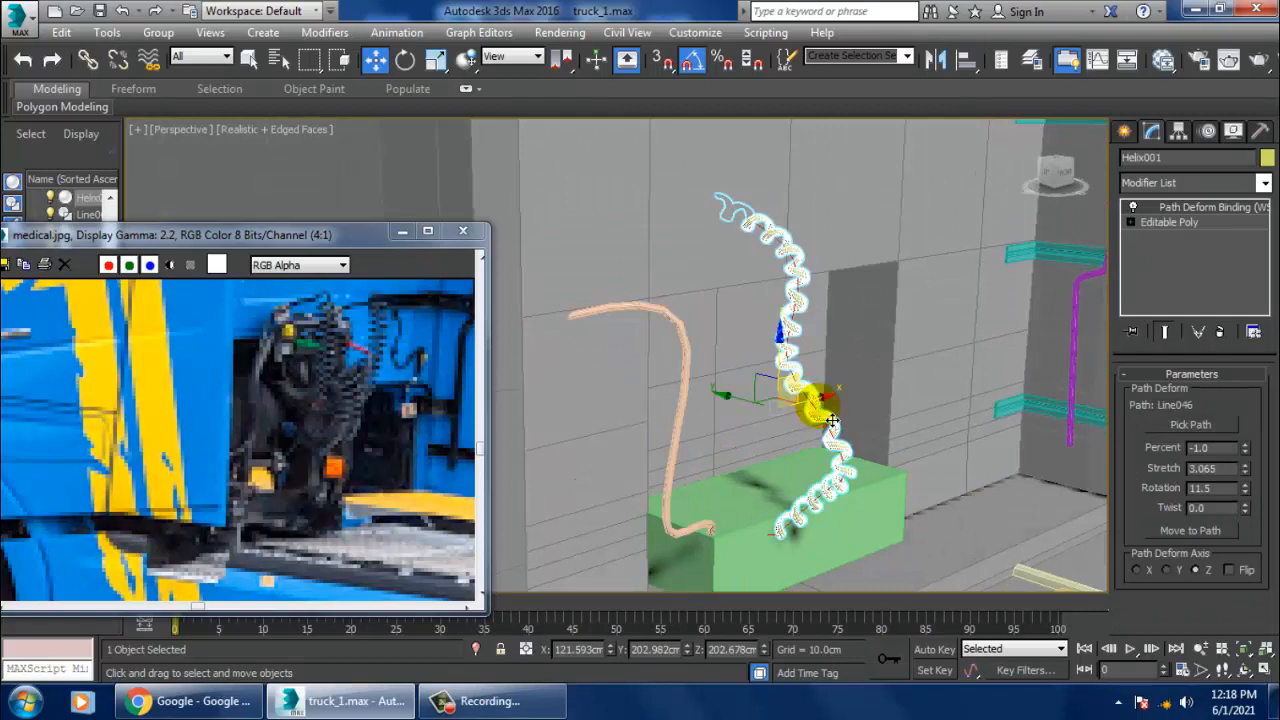
pyautogui.press('Delete')
pyautogui.click(827, 422)
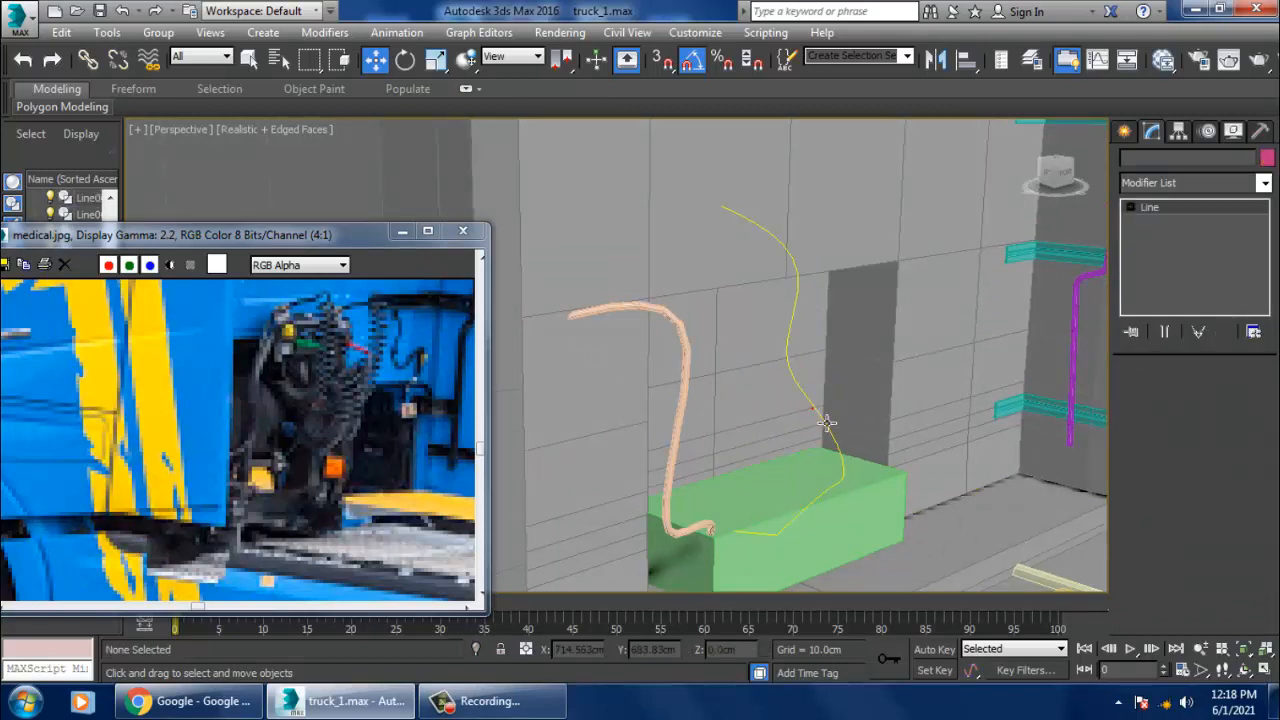
pyautogui.press('Delete')
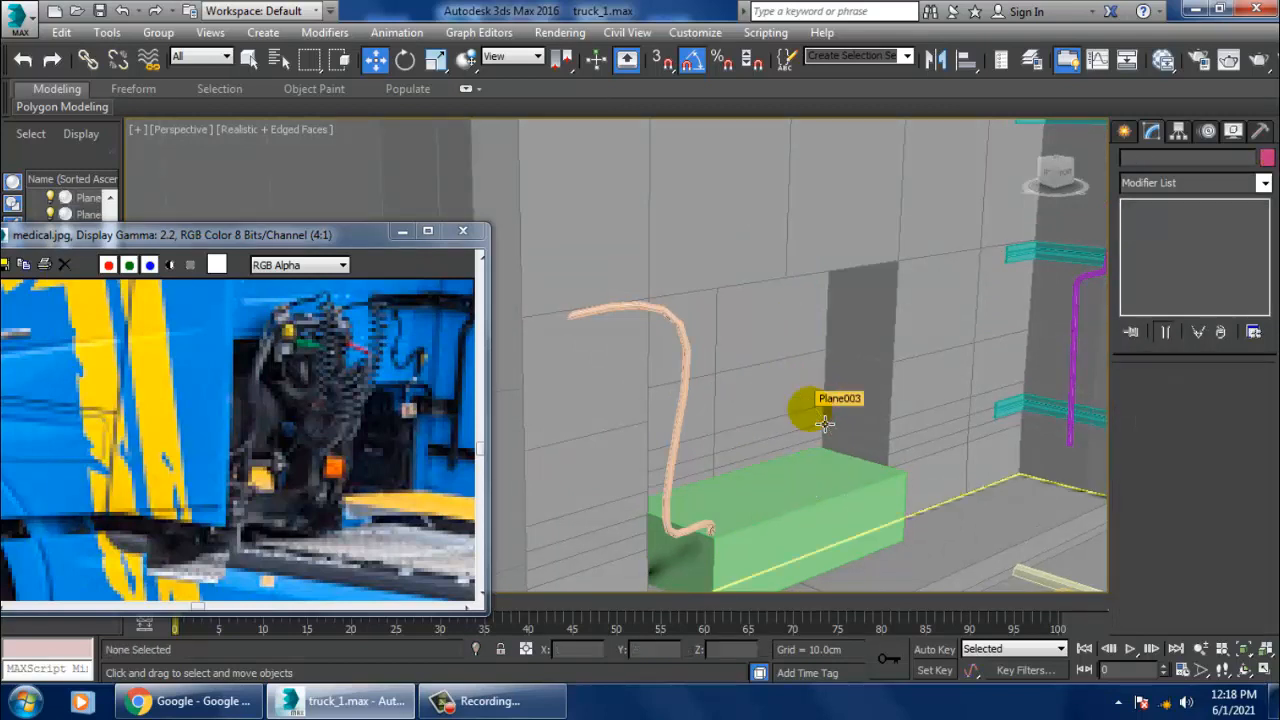
# Compare the whole truck with the reference photo and examine the chassis and rear fender in side view
pyautogui.moveTo(769, 423); pyautogui.dragTo(746, 351, button='middle')
pyautogui.moveTo(338, 424); pyautogui.dragTo(276, 412, button='middle')
pyautogui.scroll(-3, 280, 404)
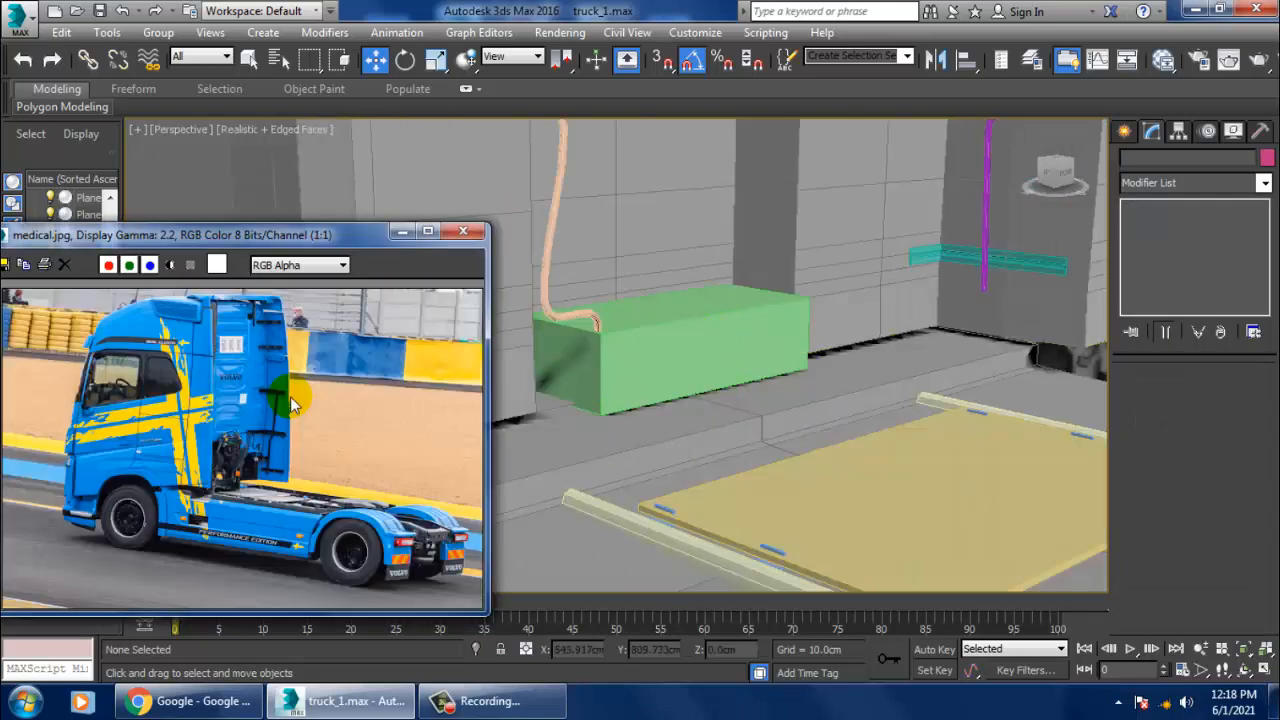
pyautogui.moveTo(888, 394); pyautogui.dragTo(843, 394, button='middle')
pyautogui.scroll(-8, 857, 400)
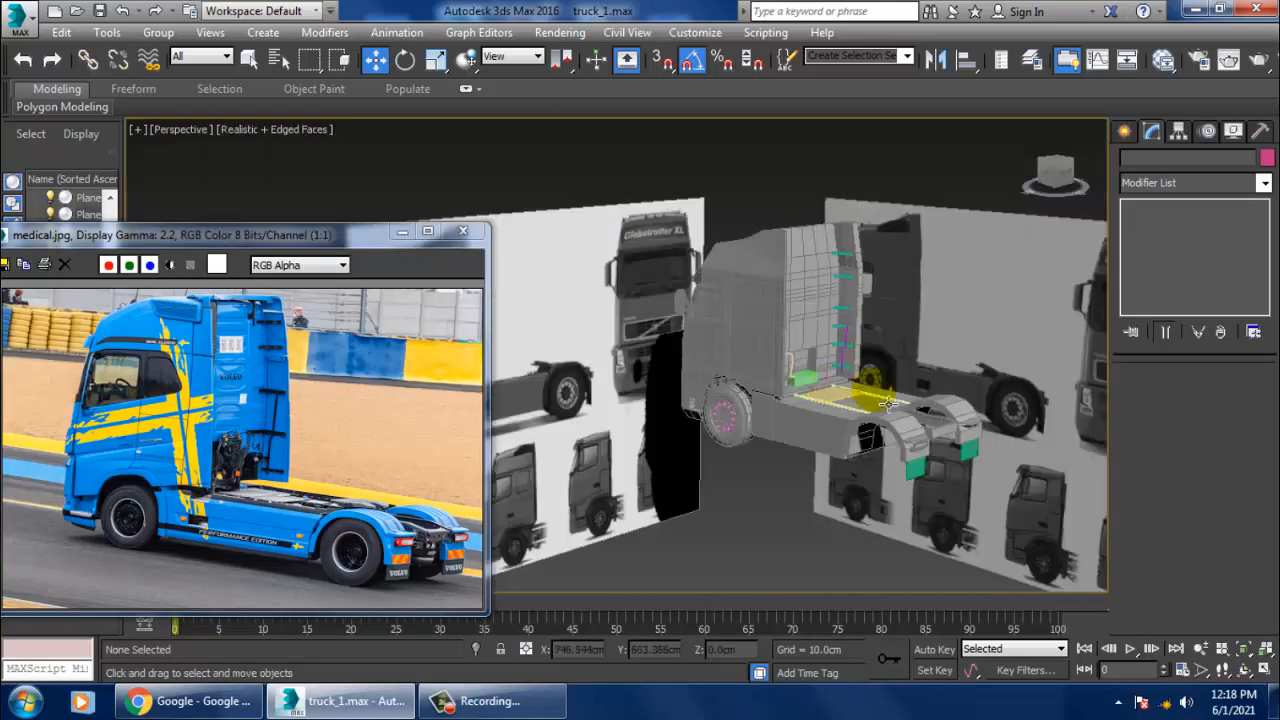
pyautogui.moveTo(930, 405); pyautogui.dragTo(857, 409, button='middle')
pyautogui.hotkey('alt', 'w')
pyautogui.click(571, 480)
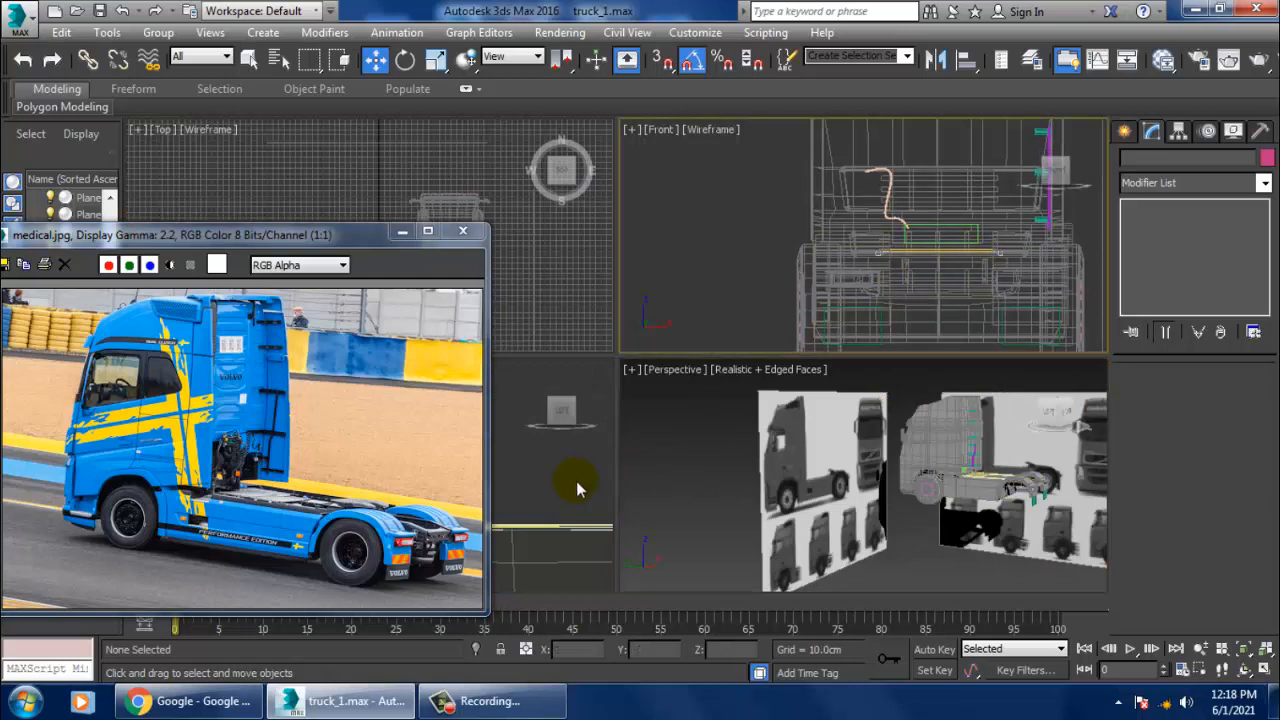
pyautogui.hotkey('alt', 'w')
pyautogui.scroll(-6, 568, 483)
pyautogui.moveTo(700, 472); pyautogui.dragTo(680, 392, button='middle')
pyautogui.scroll(3, 680, 392)
pyautogui.moveTo(783, 314); pyautogui.dragTo(794, 349, button='middle')
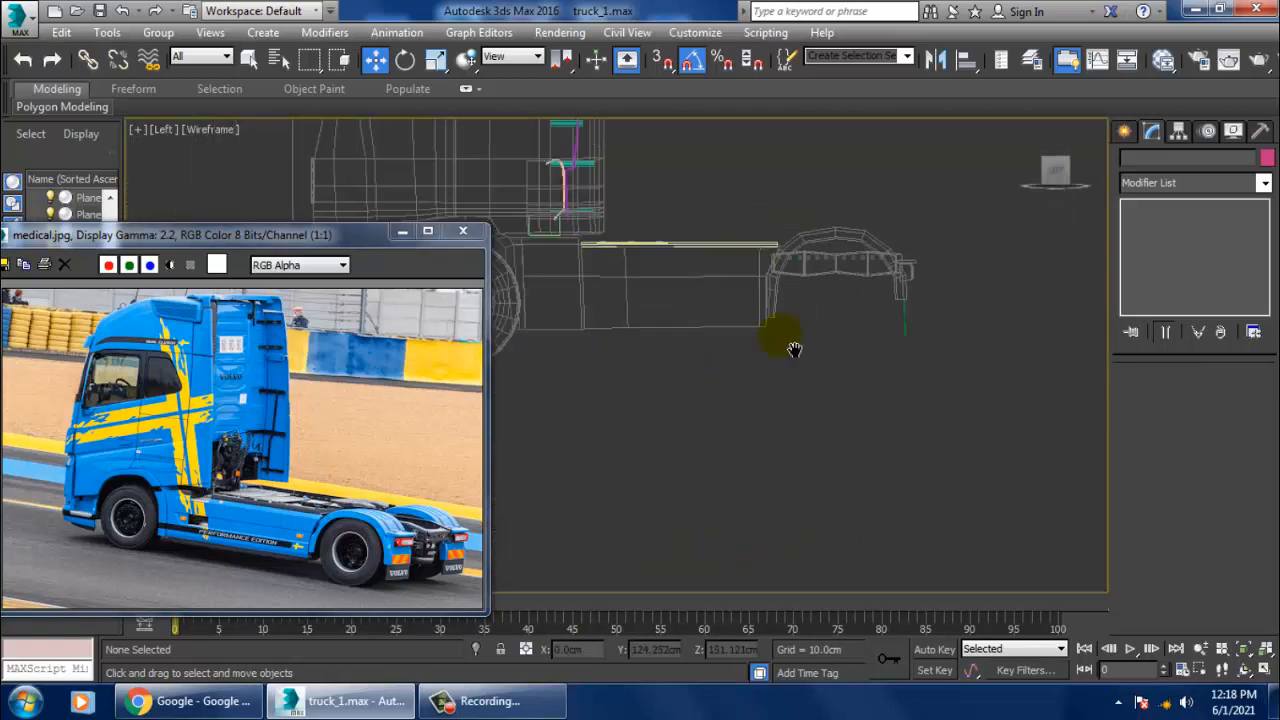
pyautogui.moveTo(696, 323); pyautogui.dragTo(864, 385, button='middle')
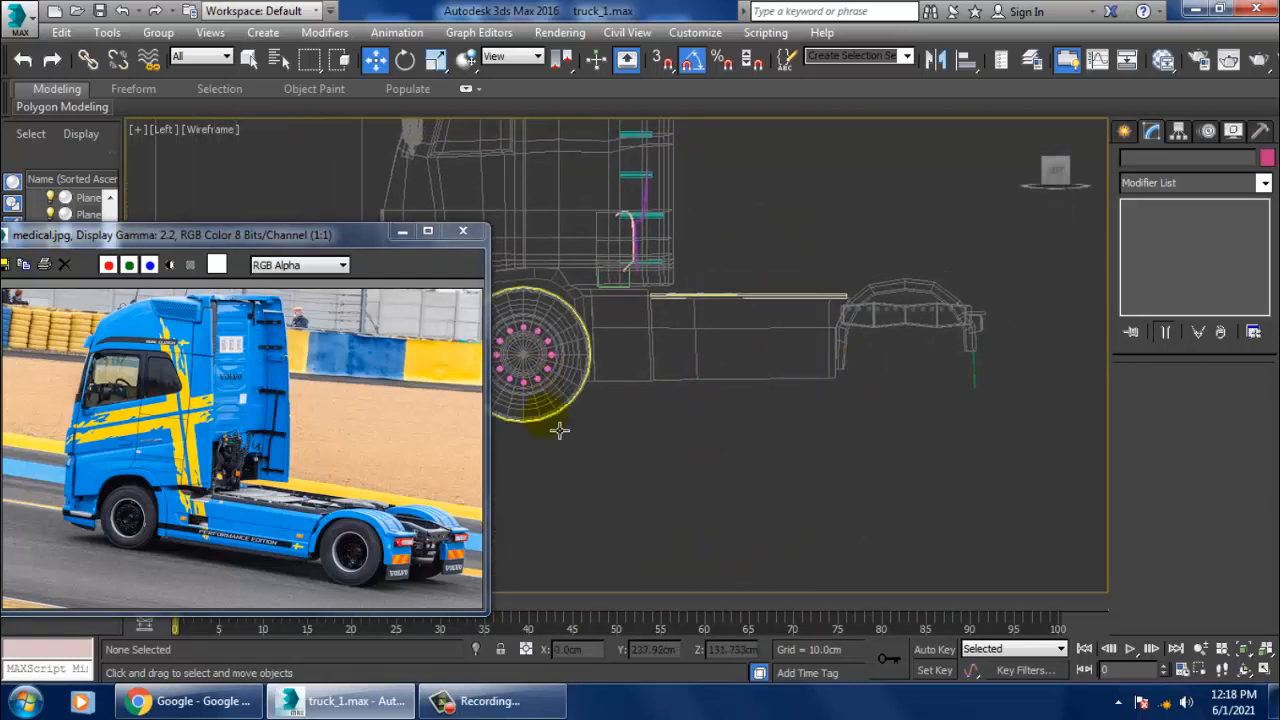
pyautogui.scroll(2, 1002, 398)
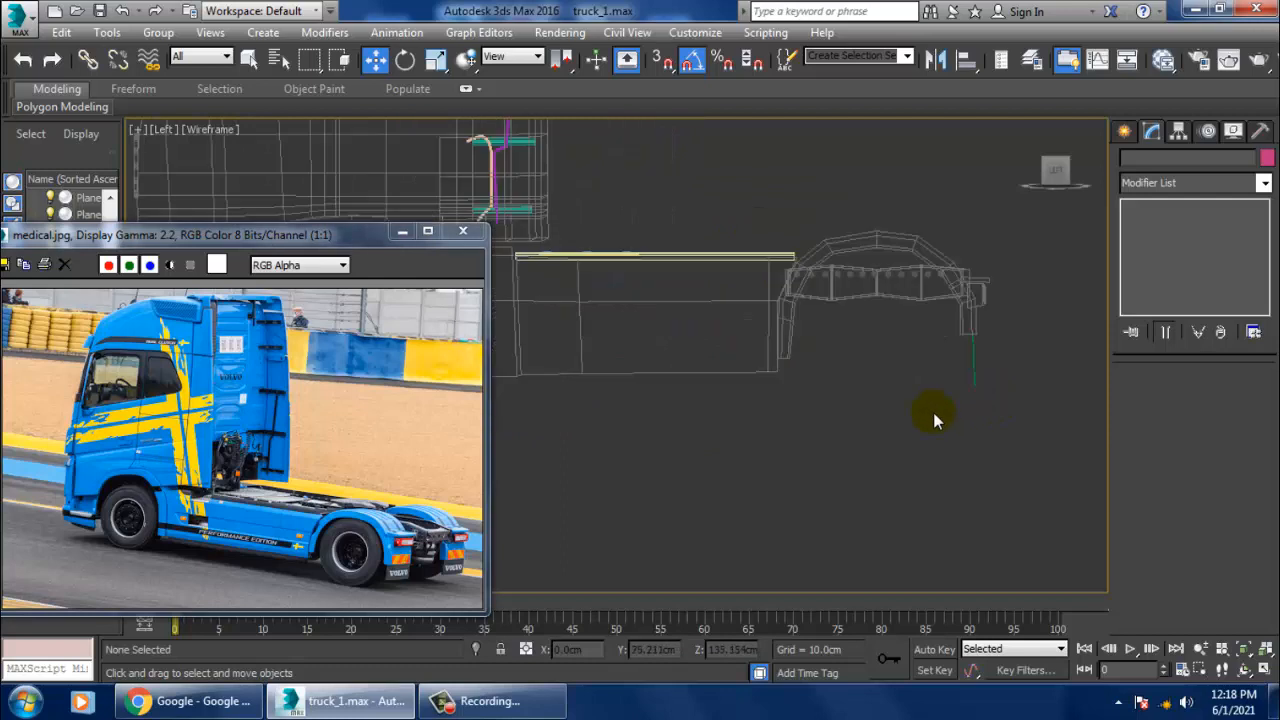
# Create a cylinder of about 27.6 cm radius and 2.7 cm height centred on the front wheel in the left view
pyautogui.click(1130, 131)
pyautogui.click(1130, 161)
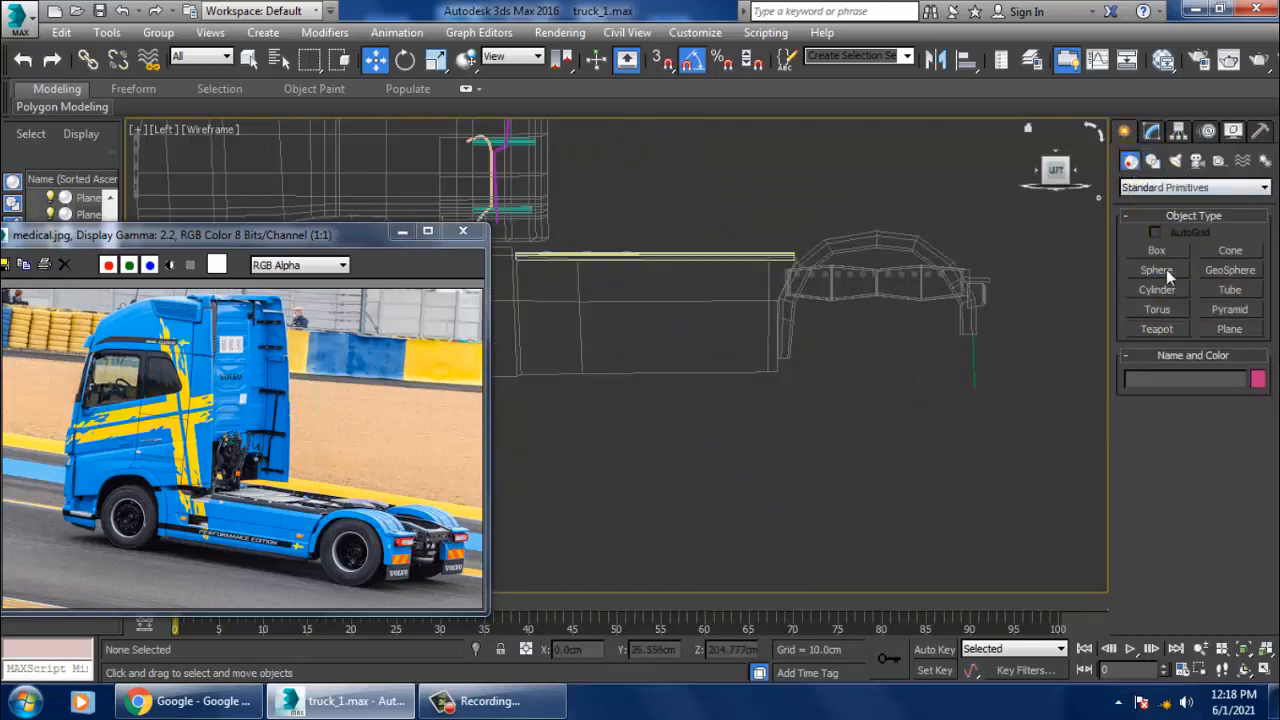
pyautogui.click(1157, 290)
pyautogui.moveTo(385, 334); pyautogui.dragTo(740, 352, button='middle')
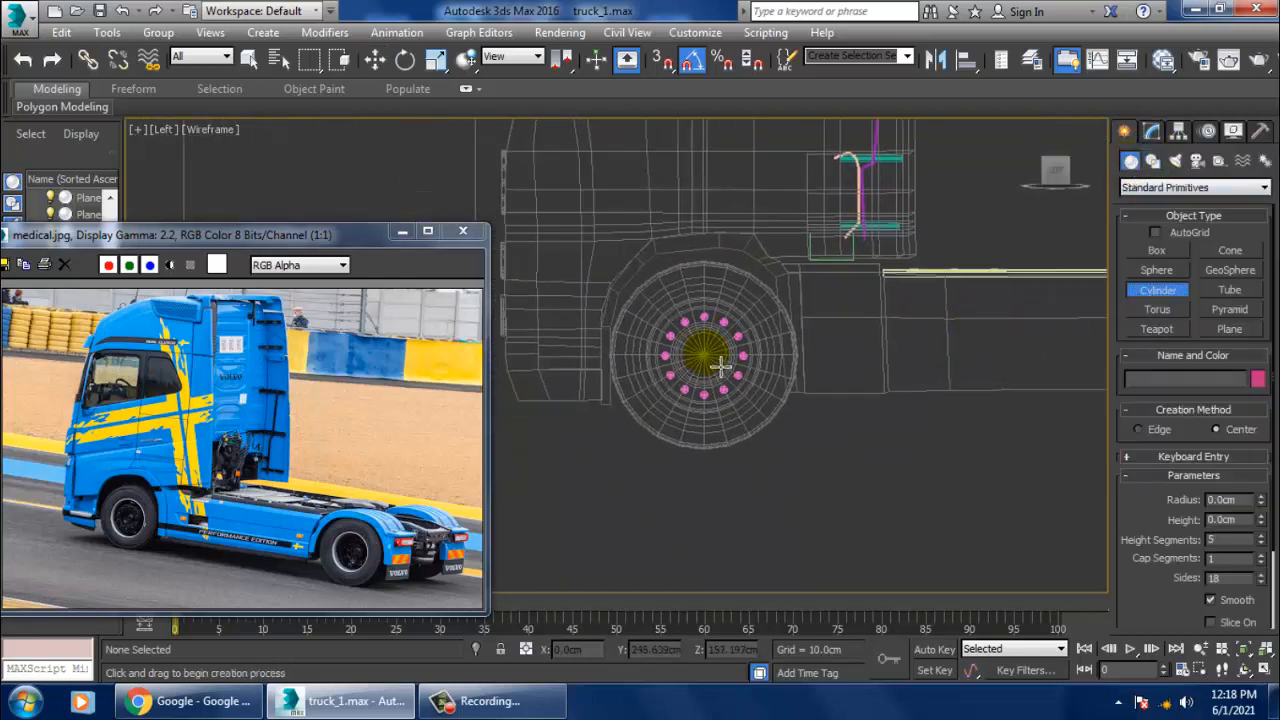
pyautogui.moveTo(717, 368); pyautogui.dragTo(793, 428)
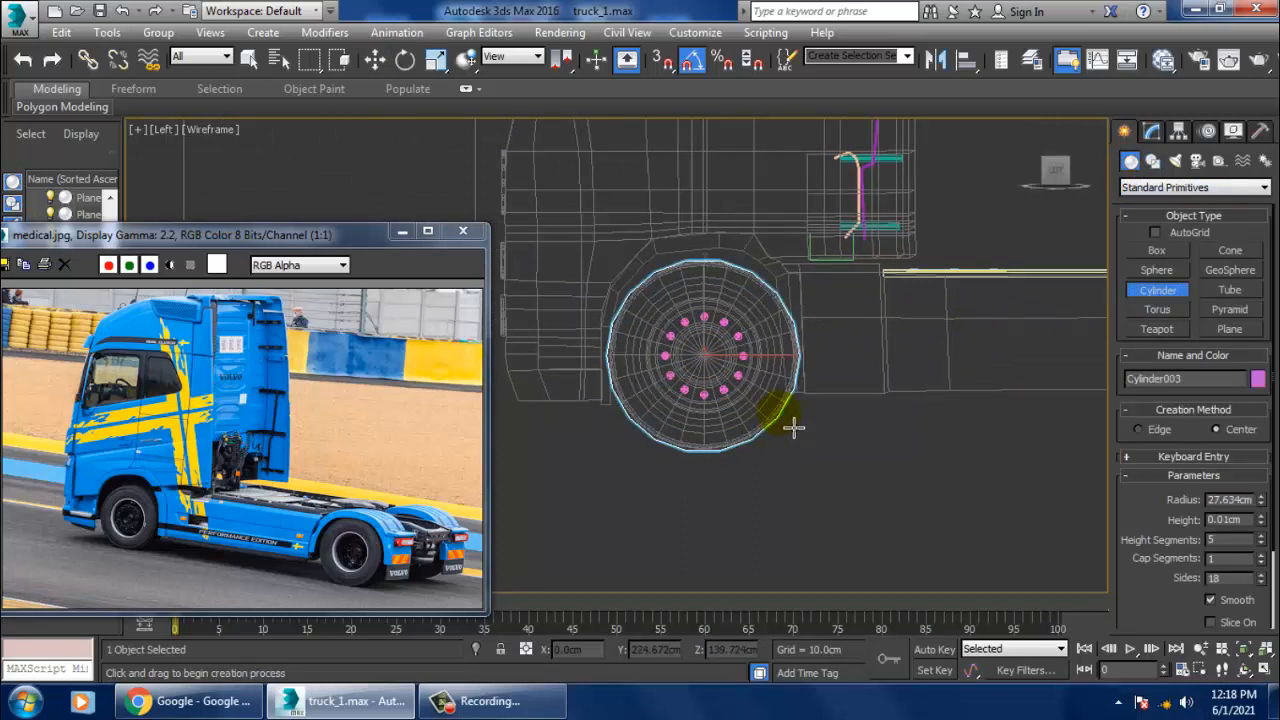
pyautogui.click(793, 418)
pyautogui.press('w')
# Move the cylinder about 154 cm back under the rear fender and about 77 cm across to the fender's side
pyautogui.scroll(-3, 708, 410)
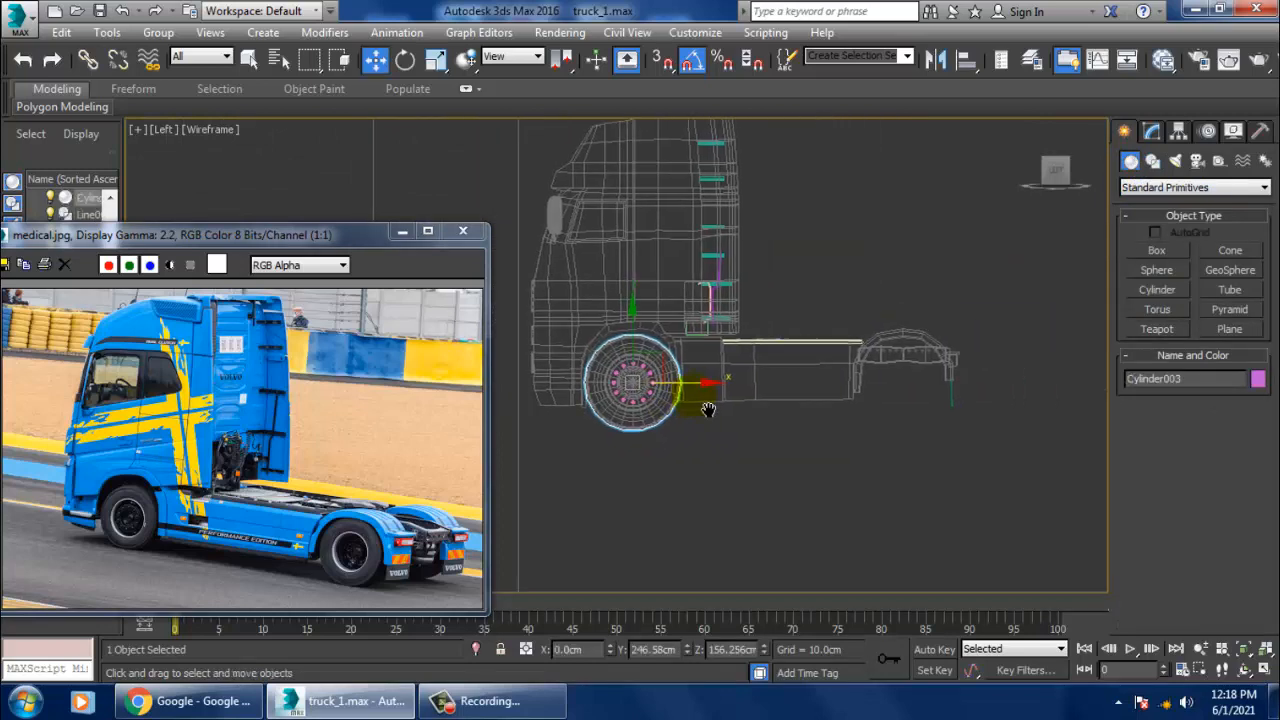
pyautogui.moveTo(707, 398); pyautogui.dragTo(977, 437)
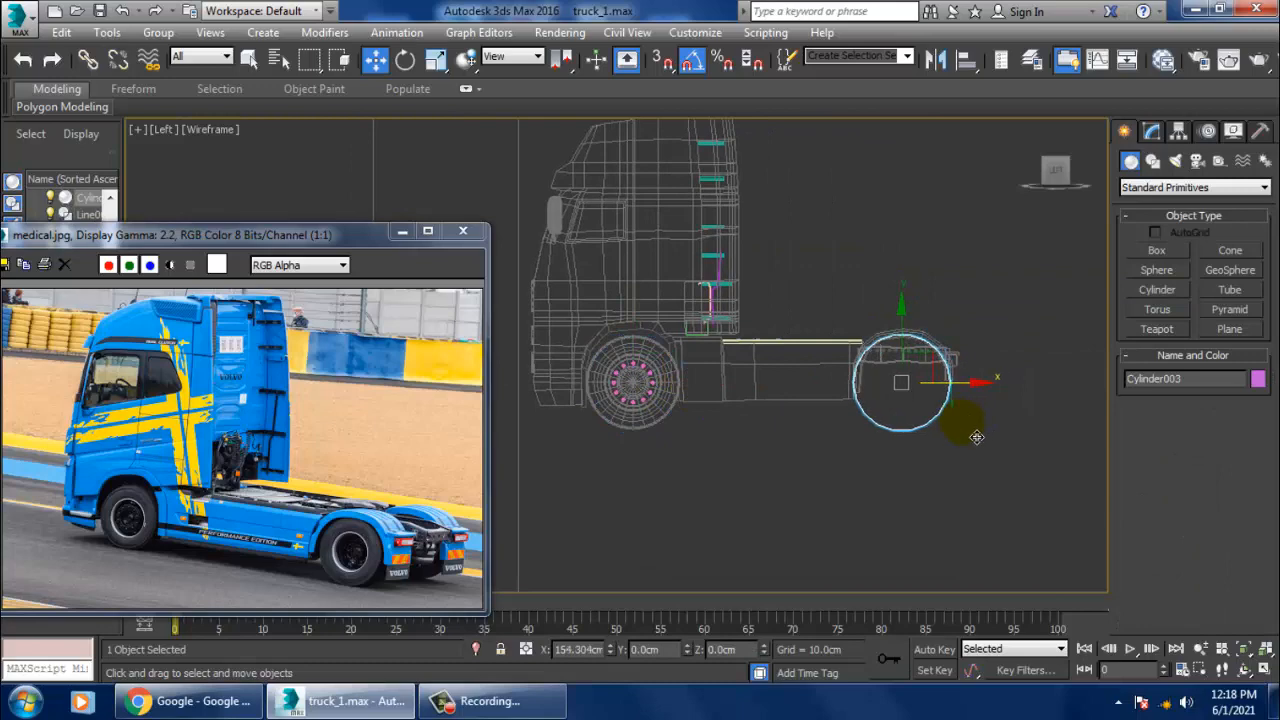
pyautogui.hotkey('alt', 'w')
pyautogui.rightClick(992, 480)
pyautogui.hotkey('alt', 'w')
pyautogui.scroll(-5, 984, 460)
pyautogui.keyDown('alt'); pyautogui.moveTo(982, 456); pyautogui.dragTo(885, 428, button='middle'); pyautogui.keyUp('alt')
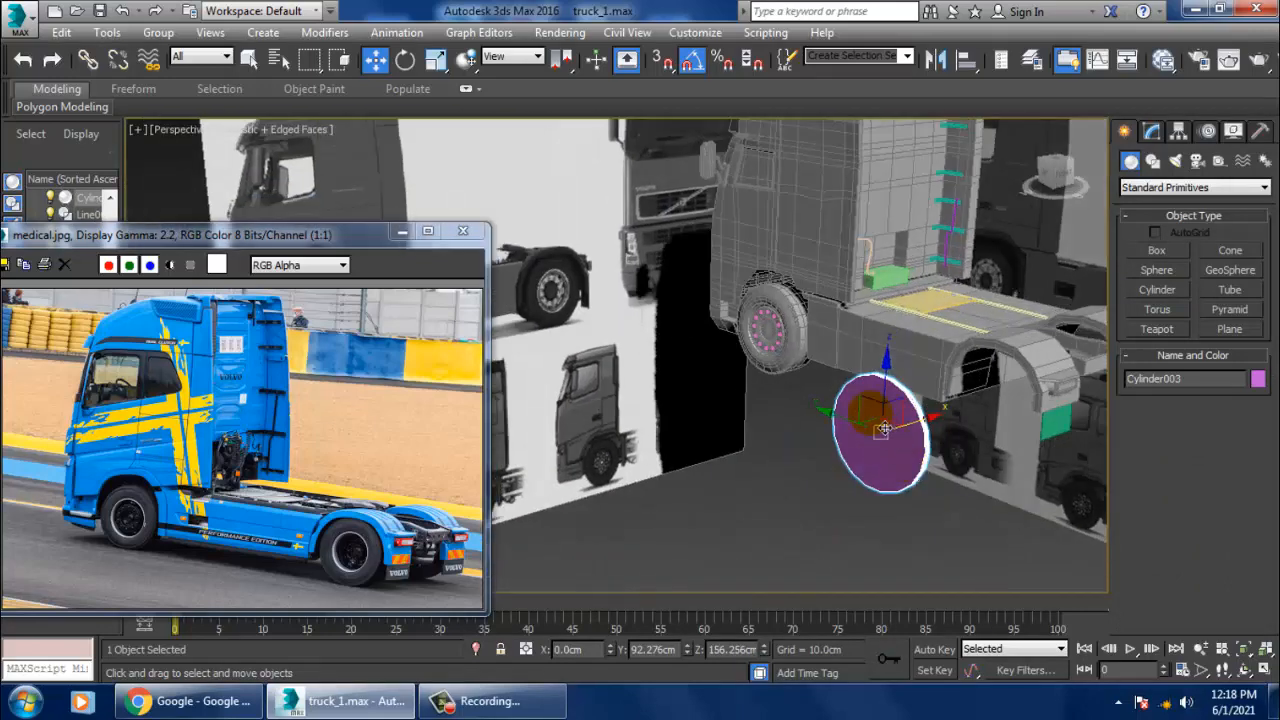
pyautogui.moveTo(938, 436); pyautogui.dragTo(1041, 428)
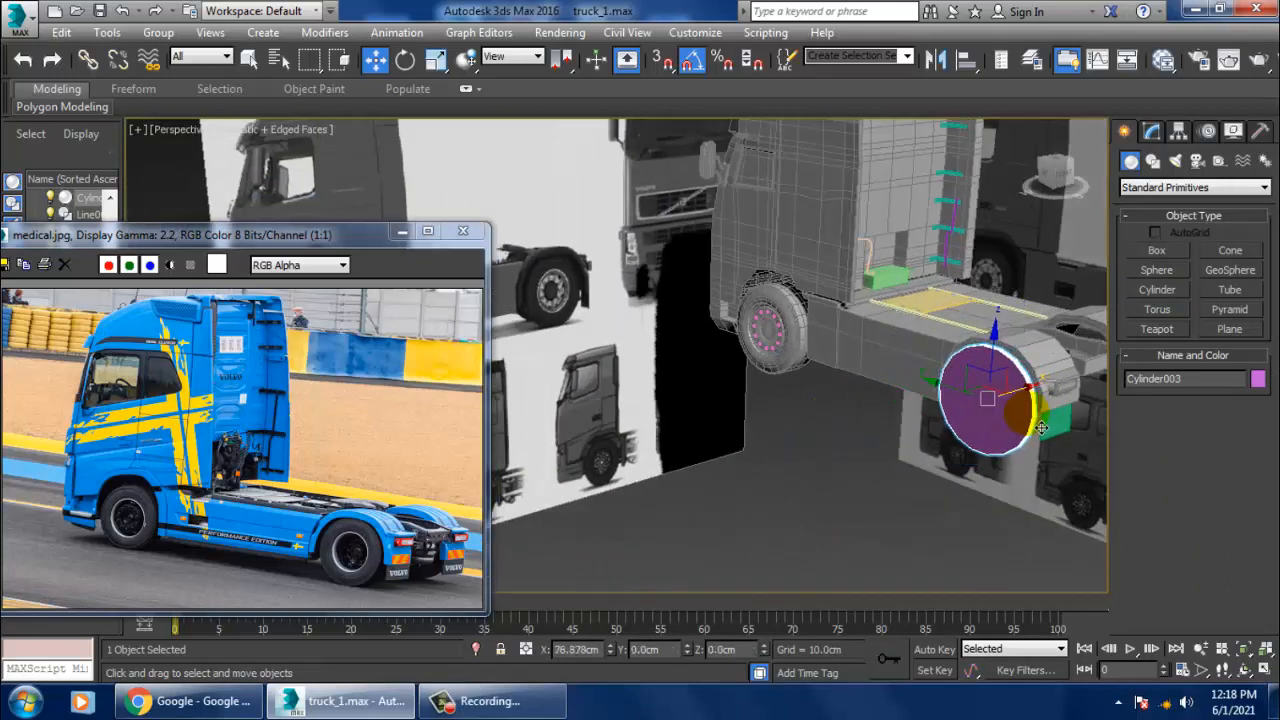
# Check the cylinder against the rear wheel arch and shift it about 8.7 cm outward from the fender
pyautogui.hotkey('alt', 'w')
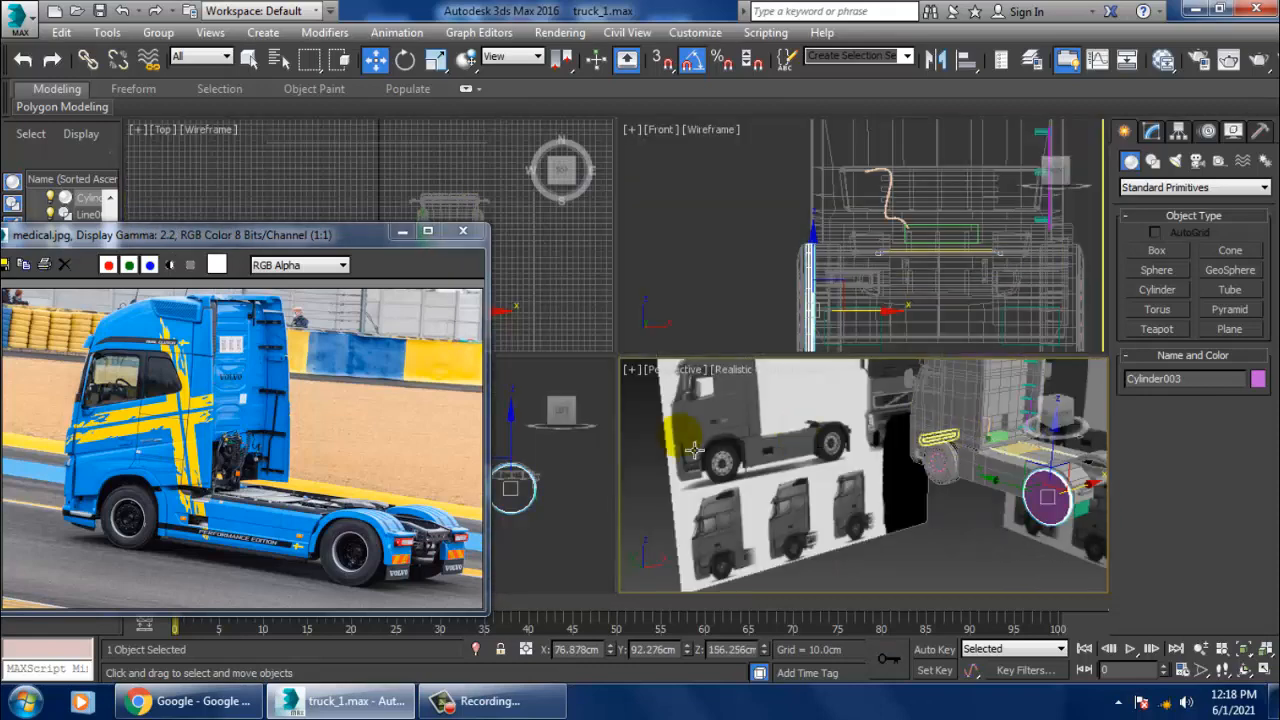
pyautogui.rightClick(566, 490)
pyautogui.hotkey('alt', 'w')
pyautogui.scroll(4, 757, 412)
pyautogui.moveTo(757, 412); pyautogui.dragTo(751, 362, button='middle')
pyautogui.hotkey('alt', 'w')
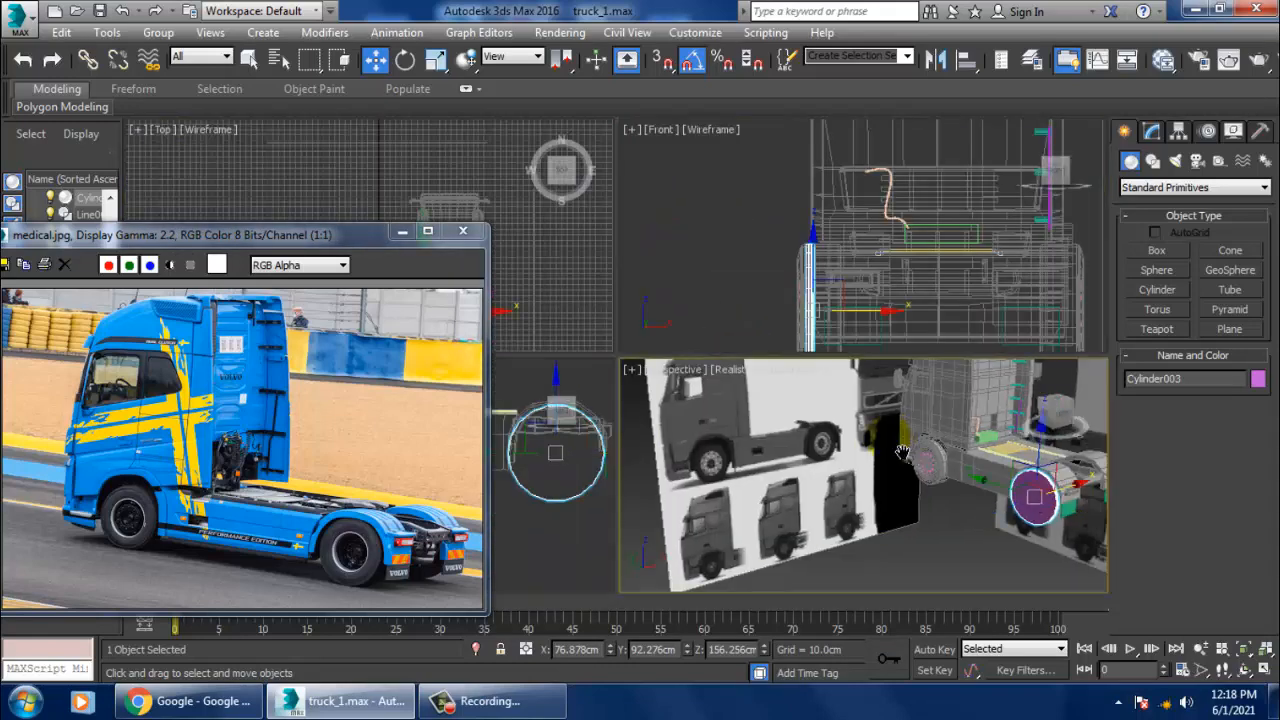
pyautogui.rightClick(735, 378)
pyautogui.hotkey('alt', 'w')
pyautogui.moveTo(689, 361); pyautogui.dragTo(635, 373)
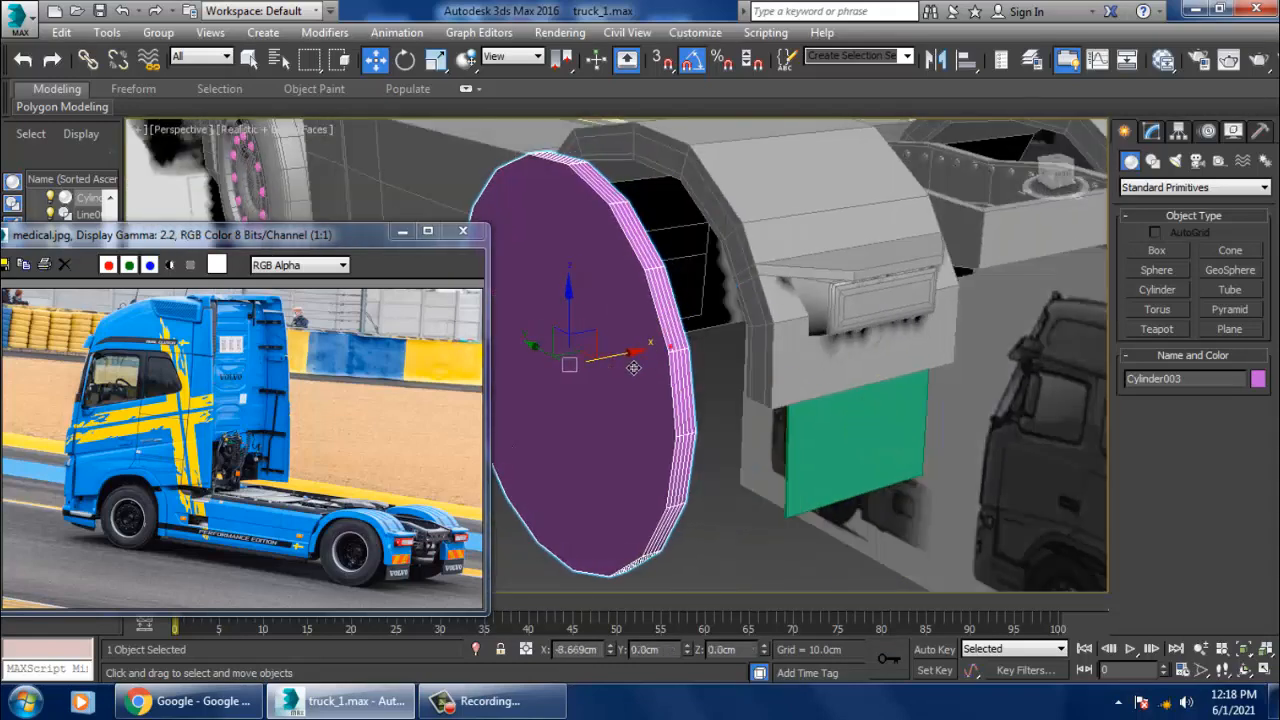
# Set the rear wheel cylinder to 24 sides and a height of 12.419 cm
pyautogui.click(1153, 133)
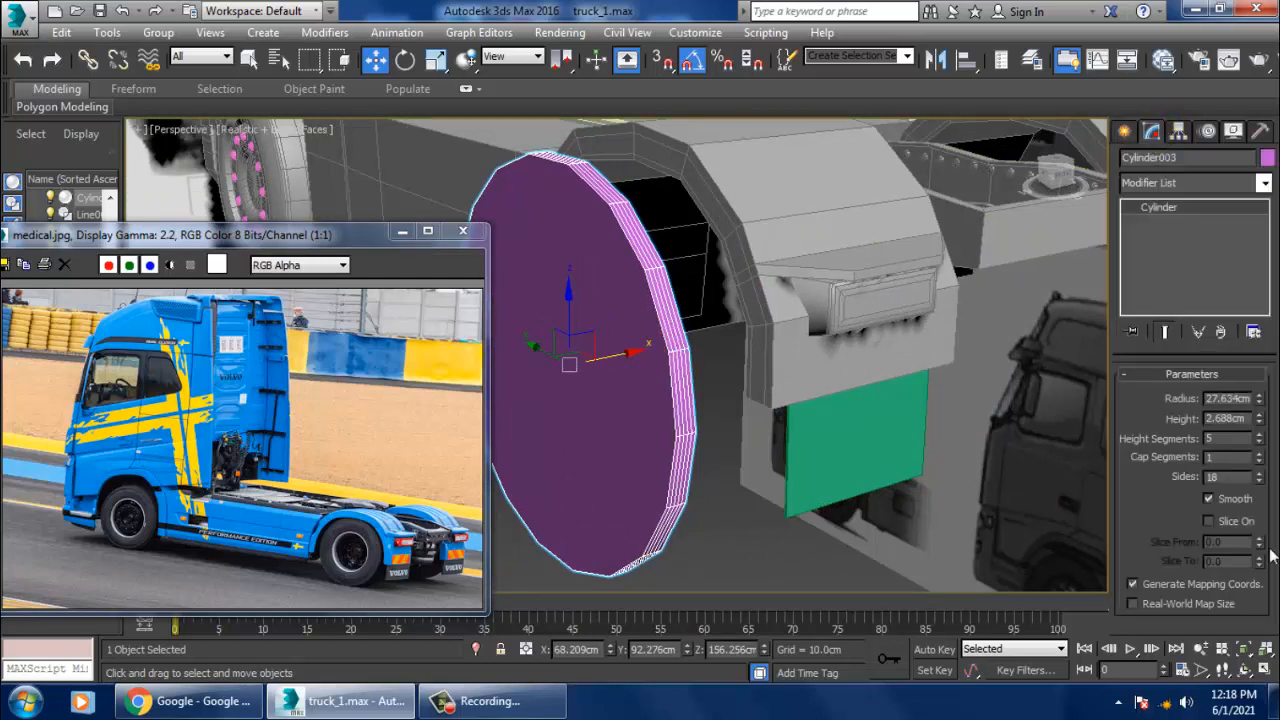
pyautogui.click(1258, 473)
pyautogui.click(1258, 473)
pyautogui.click(1258, 473)
pyautogui.click(1258, 473)
pyautogui.click(1258, 473)
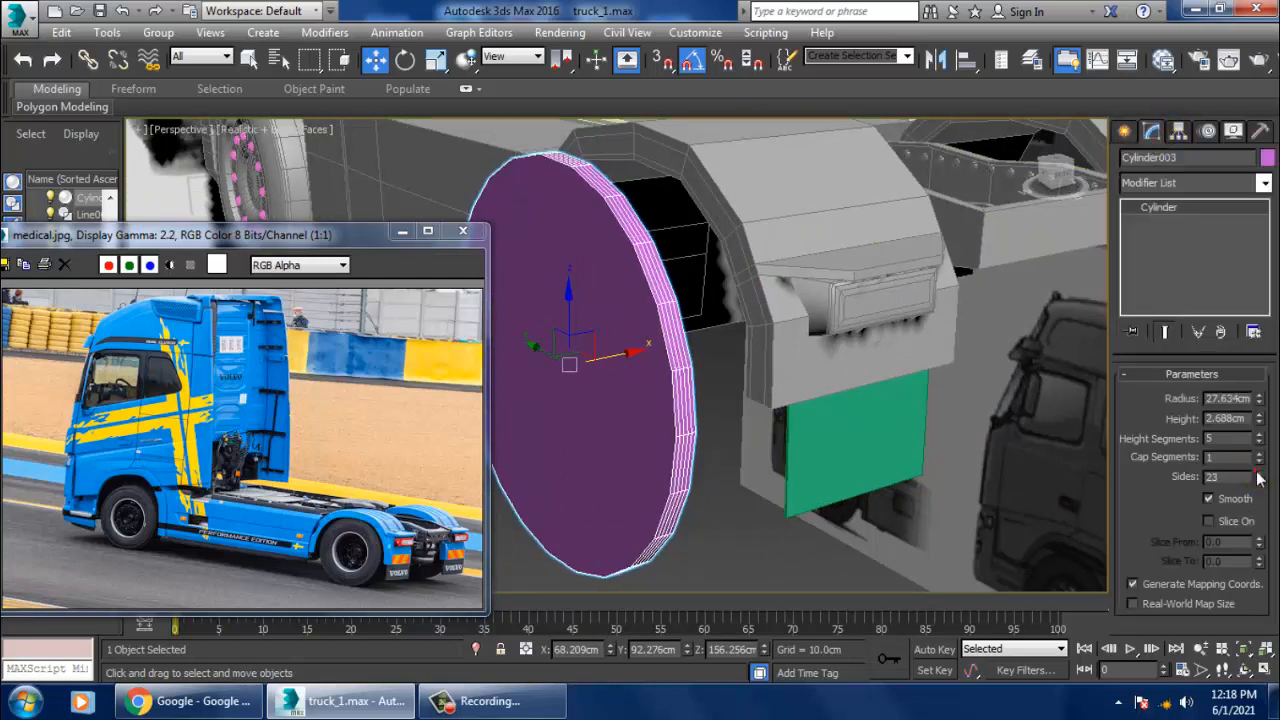
pyautogui.click(1257, 473)
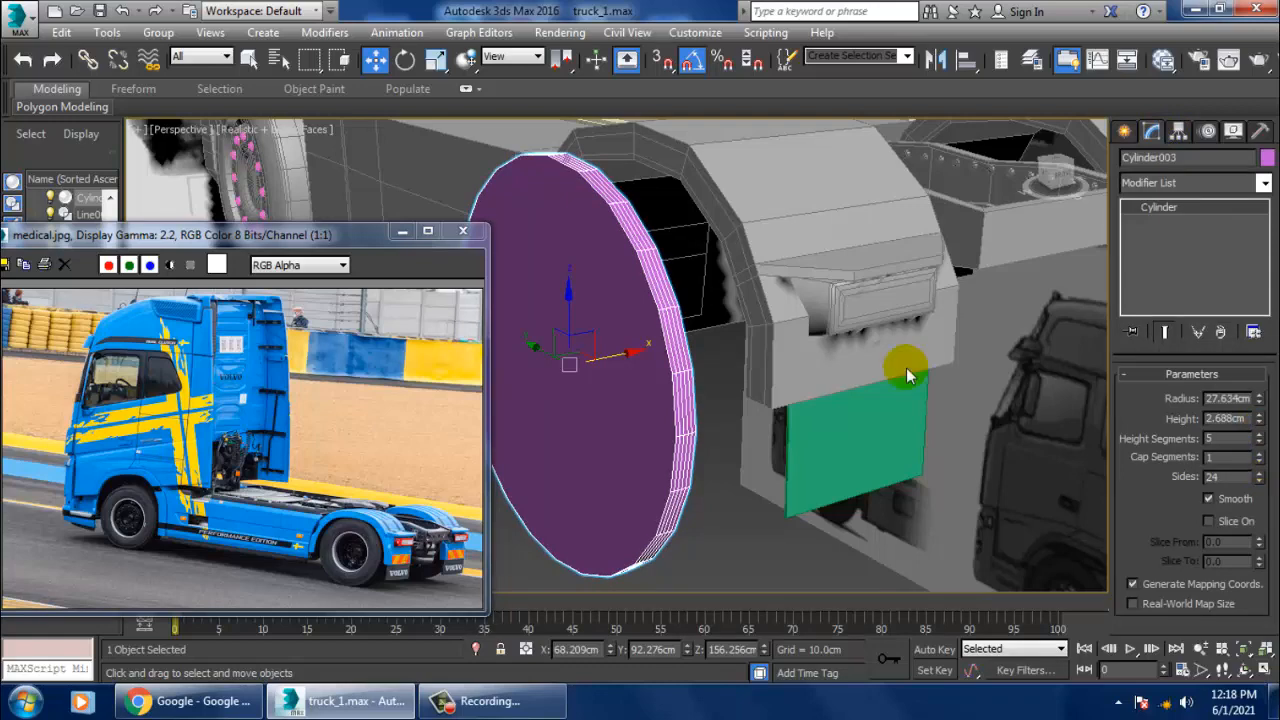
pyautogui.keyDown('alt'); pyautogui.moveTo(907, 369); pyautogui.dragTo(932, 387, button='middle'); pyautogui.keyUp('alt')
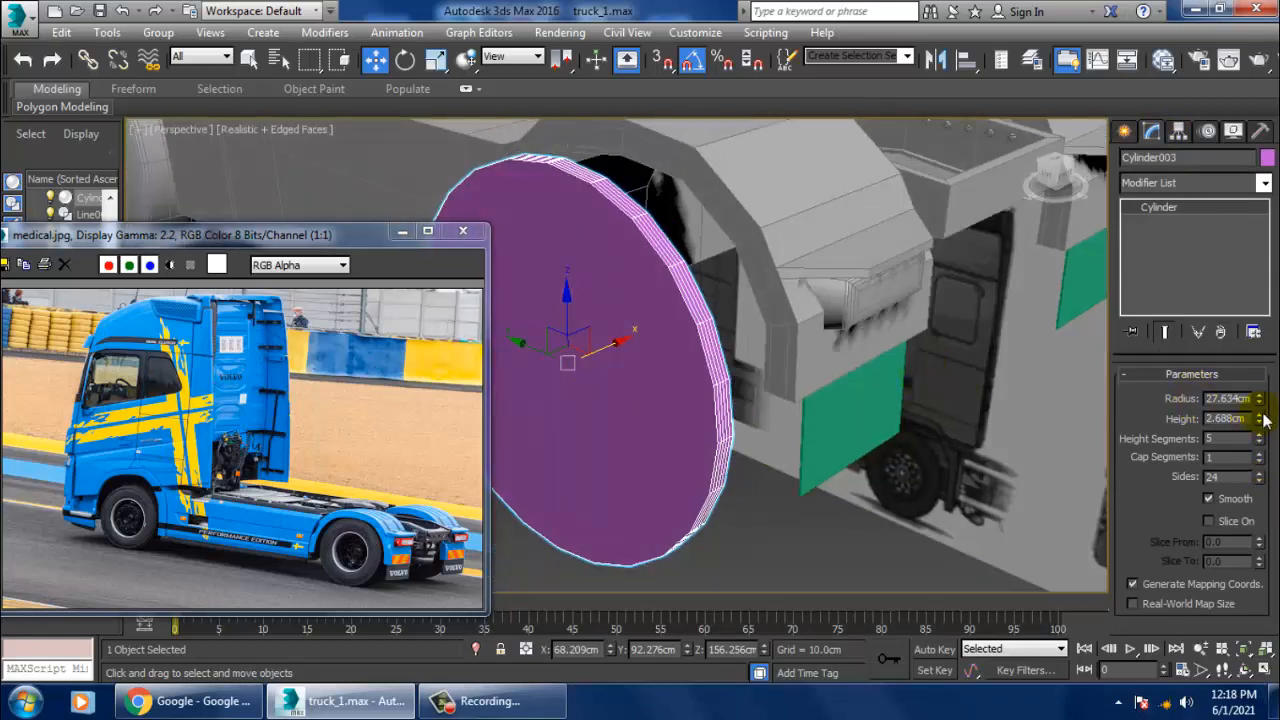
pyautogui.moveTo(1263, 420); pyautogui.dragTo(1238, 88)
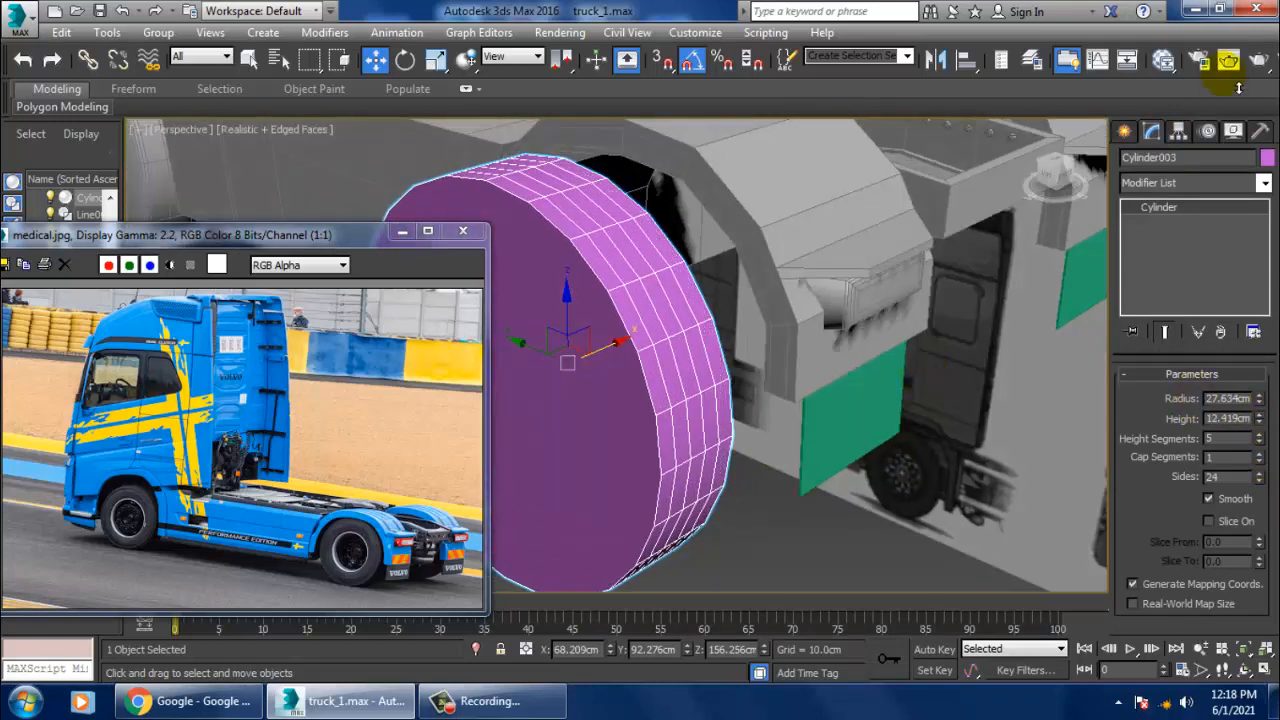
pyautogui.keyDown('alt'); pyautogui.moveTo(786, 286); pyautogui.dragTo(944, 335, button='middle'); pyautogui.keyUp('alt')
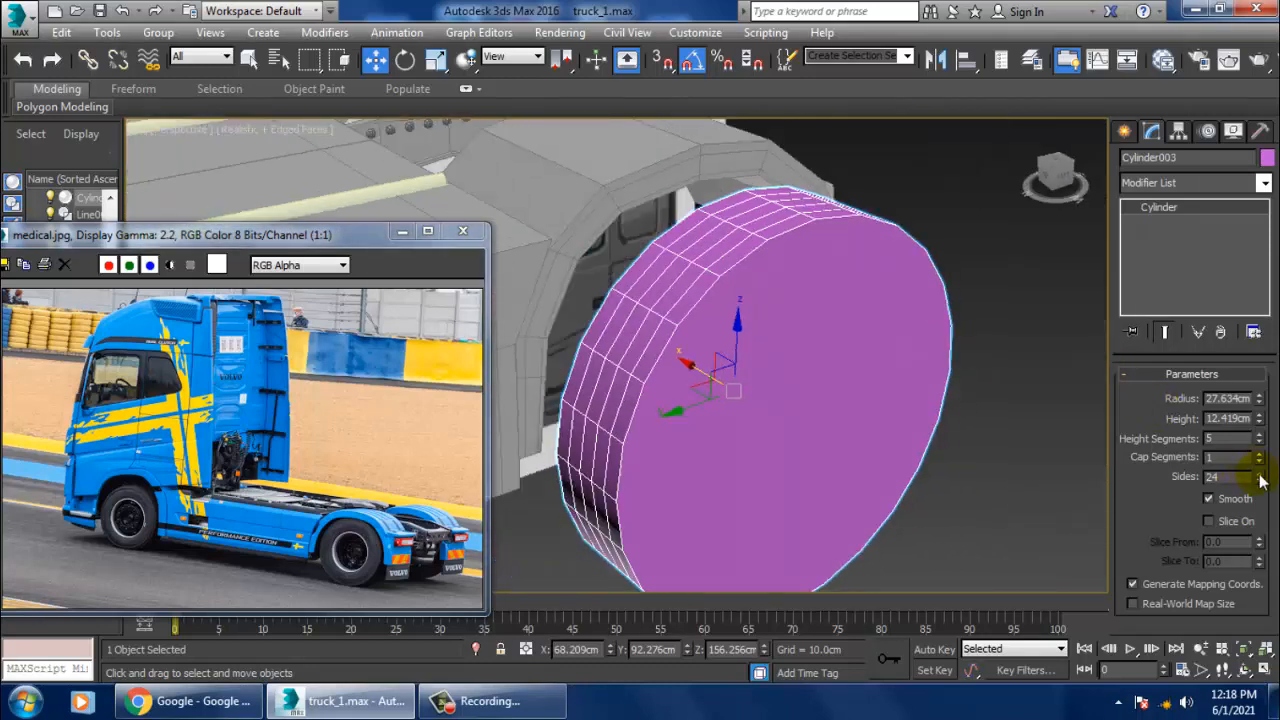
# Set the wheel cylinder's sides to 30 and its height segments to 2
pyautogui.moveTo(1259, 477); pyautogui.dragTo(1254, 453)
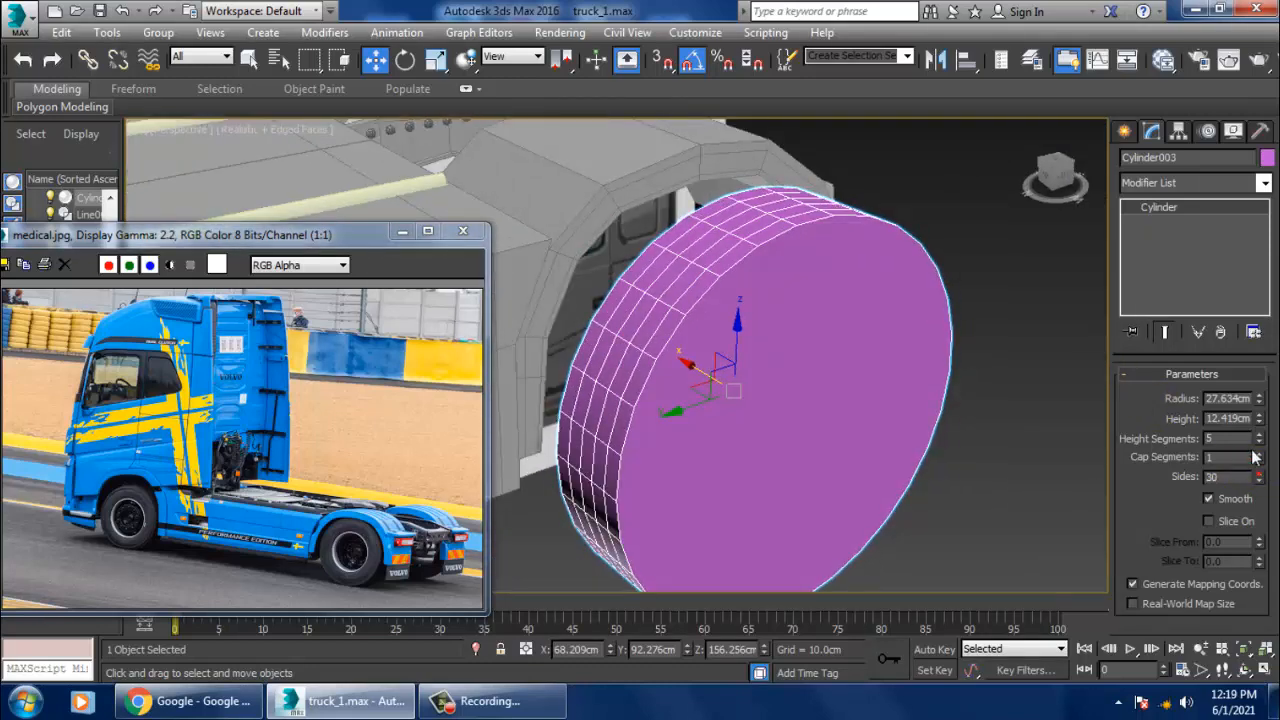
pyautogui.click(1260, 442)
pyautogui.click(1260, 442)
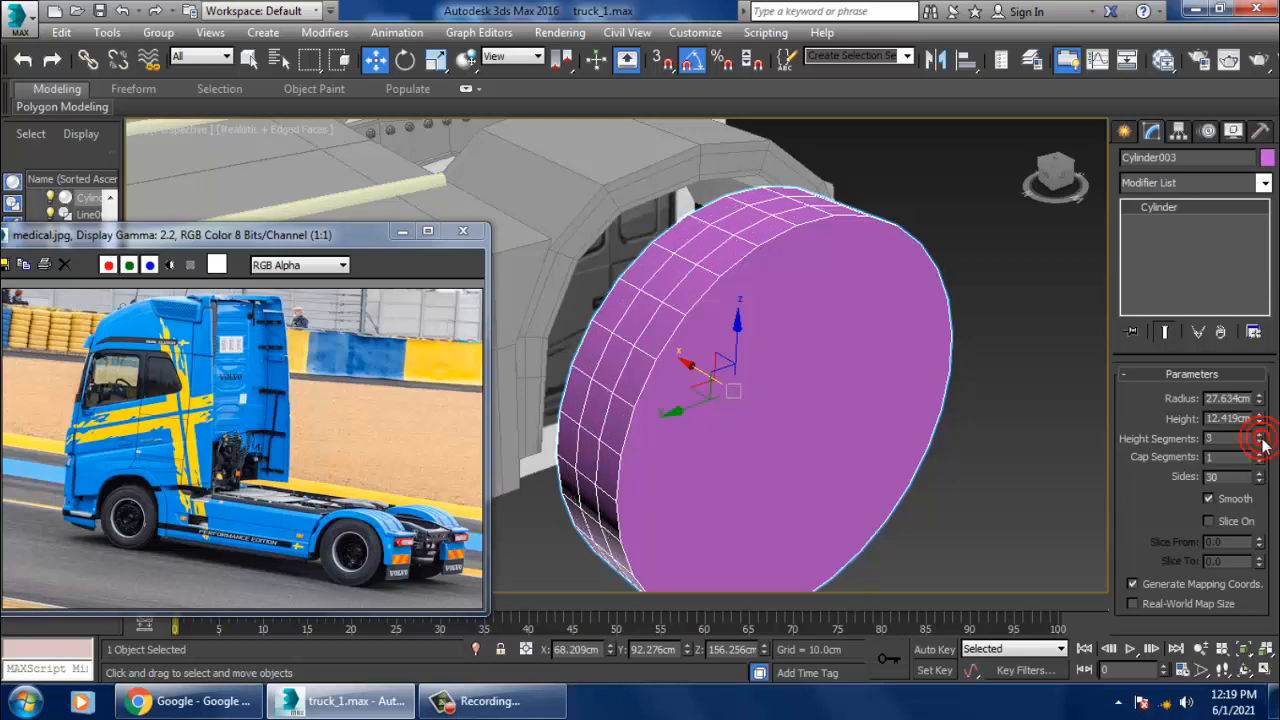
pyautogui.click(1260, 442)
pyautogui.keyDown('alt'); pyautogui.moveTo(936, 426); pyautogui.dragTo(922, 391, button='middle'); pyautogui.keyUp('alt')
# Set the wheel cylinder's cap segments to 3
pyautogui.rightClick(793, 349)
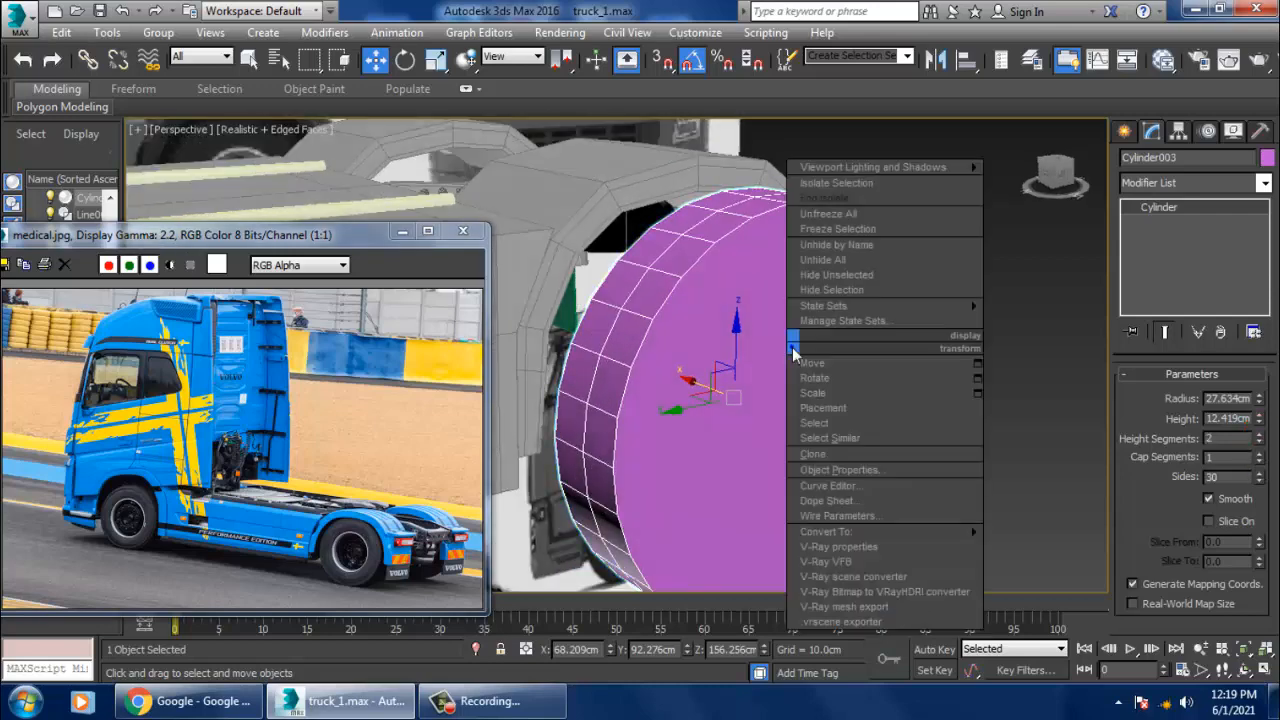
pyautogui.moveTo(925, 533)
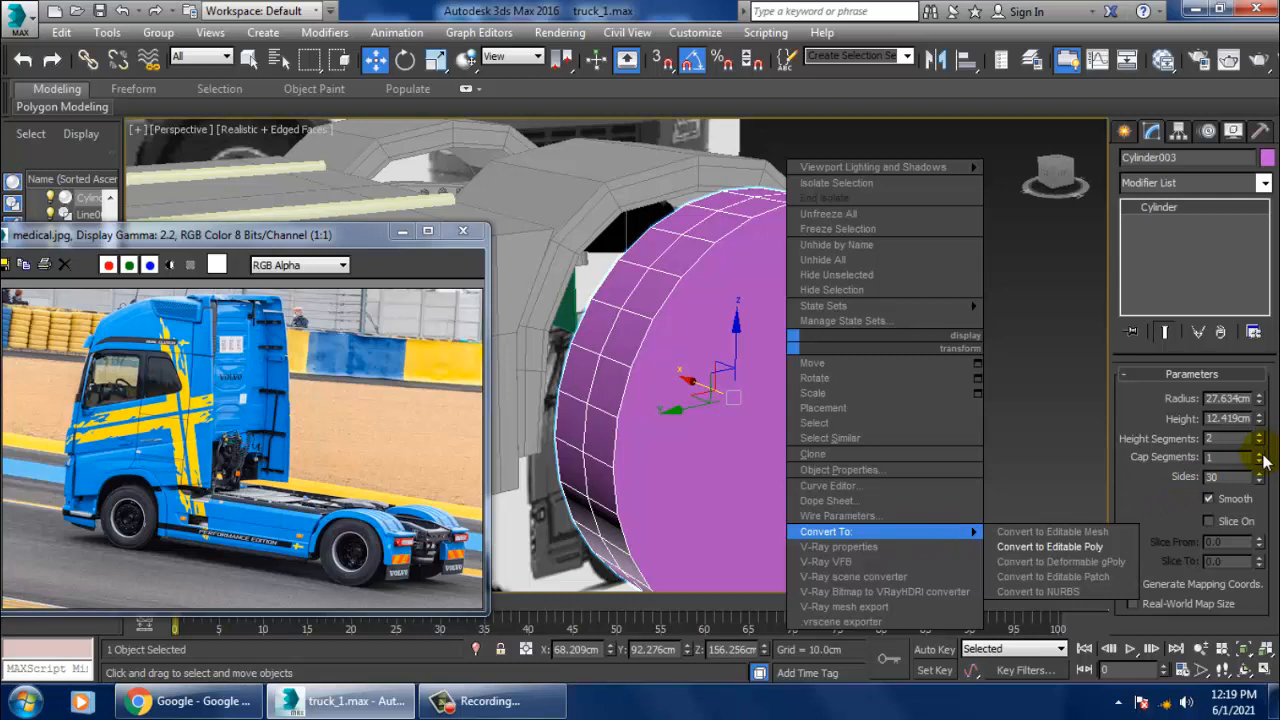
pyautogui.click(1260, 455)
pyautogui.click(1259, 454)
pyautogui.click(1259, 454)
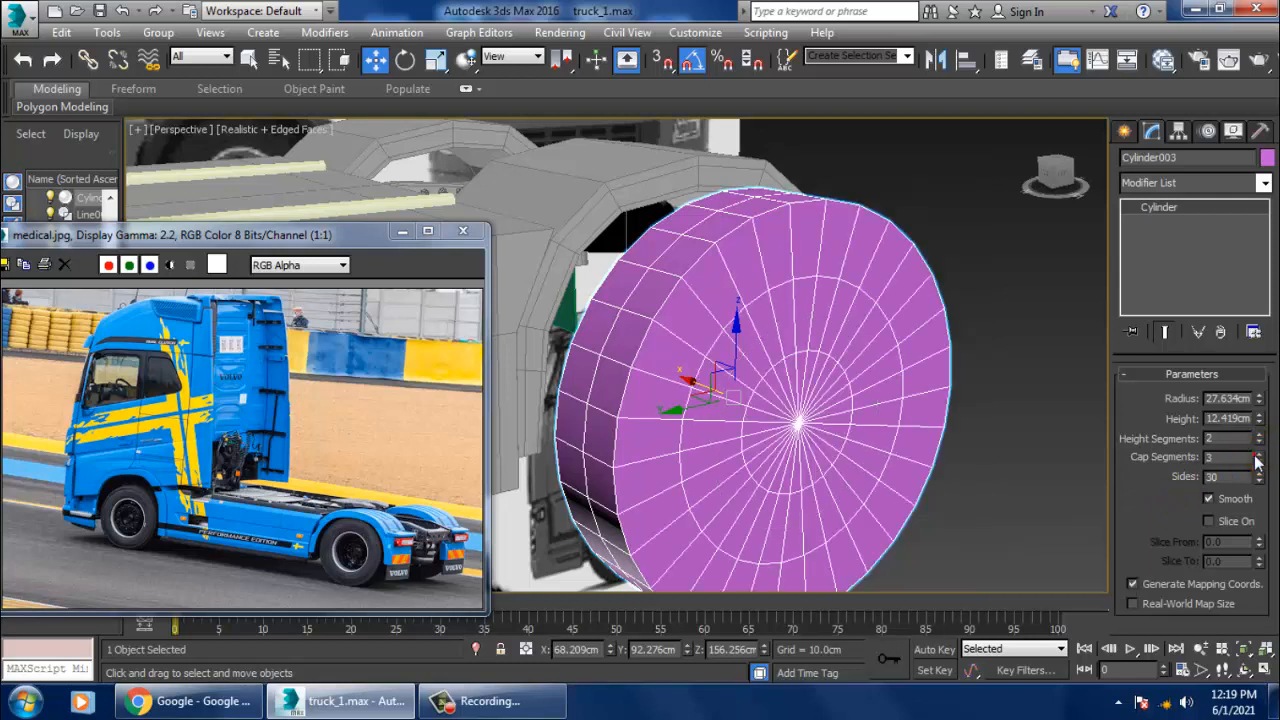
# Convert the rear wheel cylinder to Editable Poly
pyautogui.rightClick(793, 358)
pyautogui.moveTo(877, 531)
pyautogui.click(1058, 543)
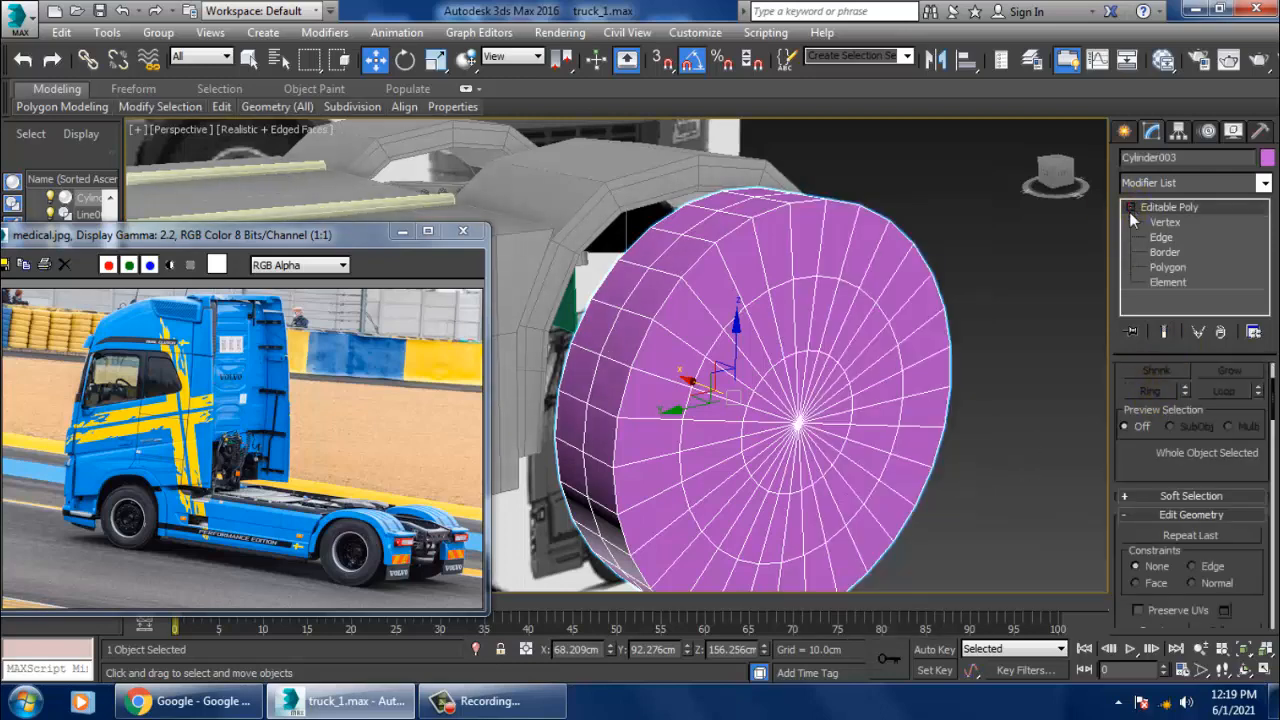
# Select the larger inner edge loop on the wheel cylinder's visible cap
pyautogui.click(1160, 238)
pyautogui.doubleClick(728, 356)
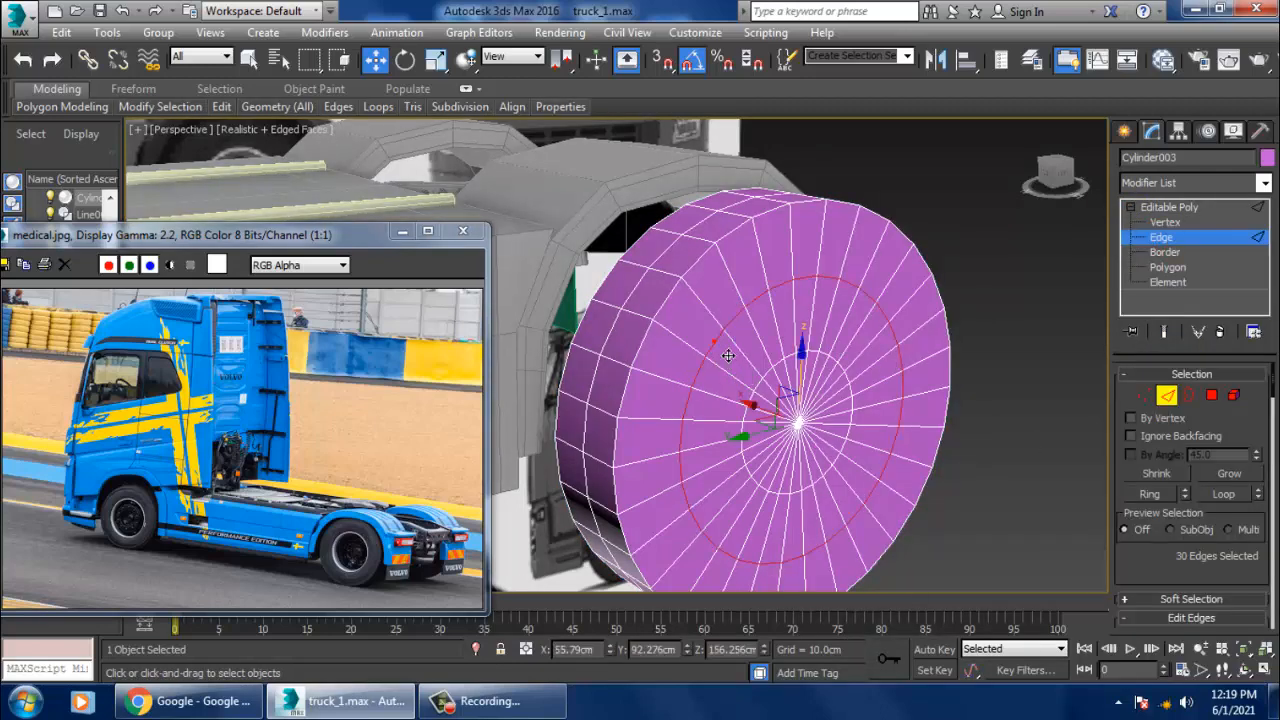
# Insert a new edge loop just inside the outer rim circle on the wheel cylinder's face with Swift Loop
pyautogui.keyDown('alt'); pyautogui.moveTo(728, 356); pyautogui.dragTo(713, 342, button='middle'); pyautogui.keyUp('alt')
pyautogui.moveTo(762, 424)
pyautogui.keyDown('alt'); pyautogui.mouseDown(button='middle')
pyautogui.moveTo(749, 409)
pyautogui.moveTo(766, 423)
pyautogui.moveTo(843, 410)
pyautogui.moveTo(811, 374)
pyautogui.moveTo(849, 380)
pyautogui.moveTo(848, 403)
pyautogui.moveTo(848, 387)
pyautogui.moveTo(815, 383)
pyautogui.mouseUp(button='middle'); pyautogui.keyUp('alt')
pyautogui.scroll(-6, 848, 387)
pyautogui.scroll(4, 836, 398)
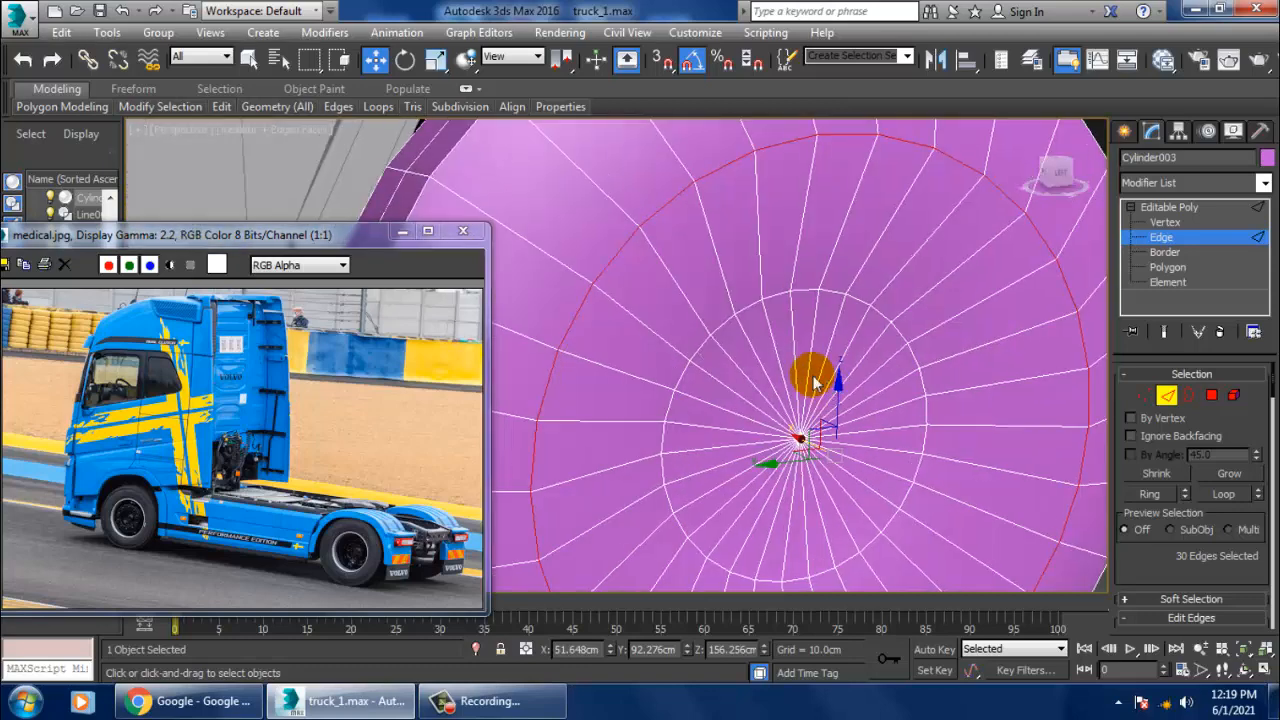
pyautogui.click(1185, 208)
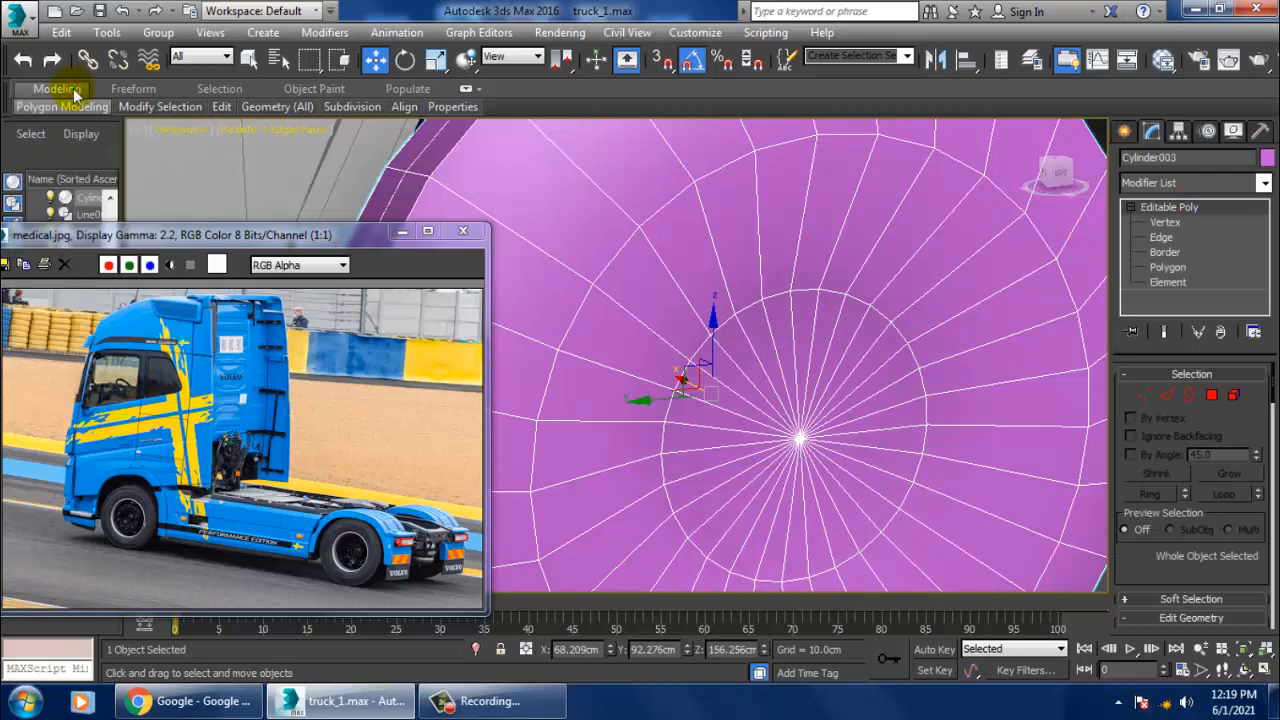
pyautogui.doubleClick(73, 90)
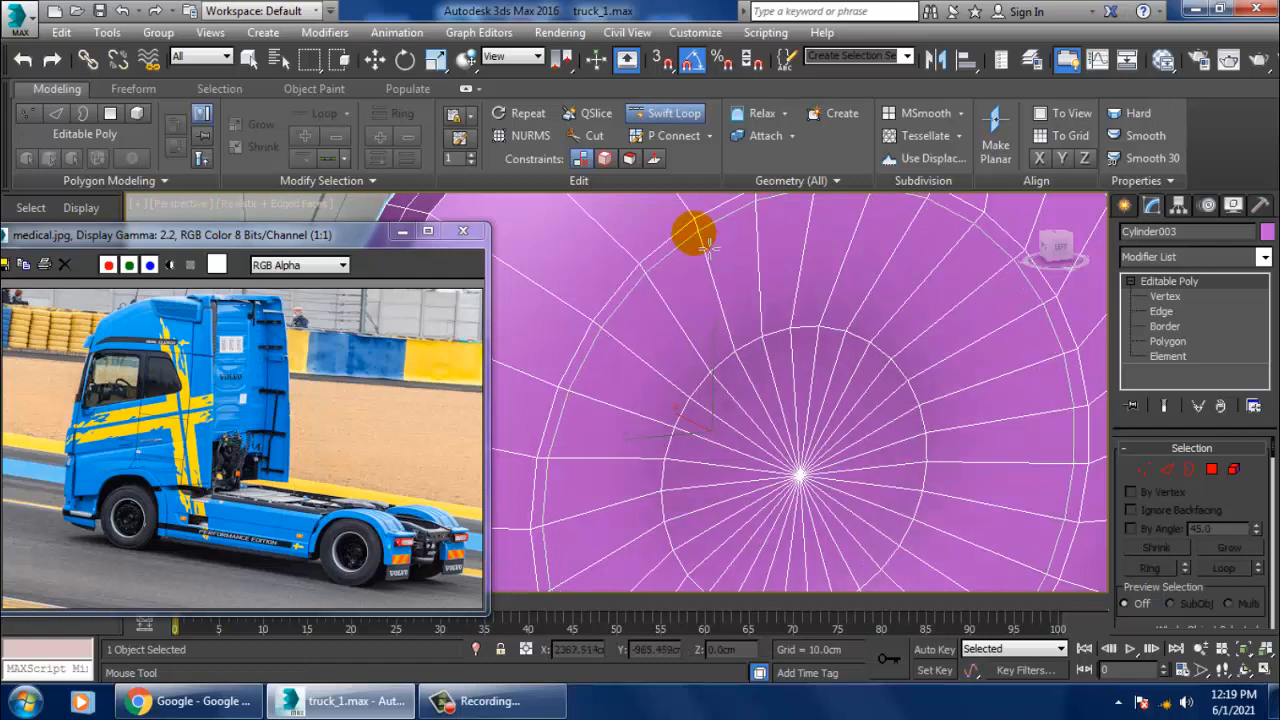
pyautogui.click(699, 234)
pyautogui.keyDown('alt'); pyautogui.moveTo(802, 303); pyautogui.dragTo(812, 310, button='middle'); pyautogui.keyUp('alt')
pyautogui.rightClick(815, 350)
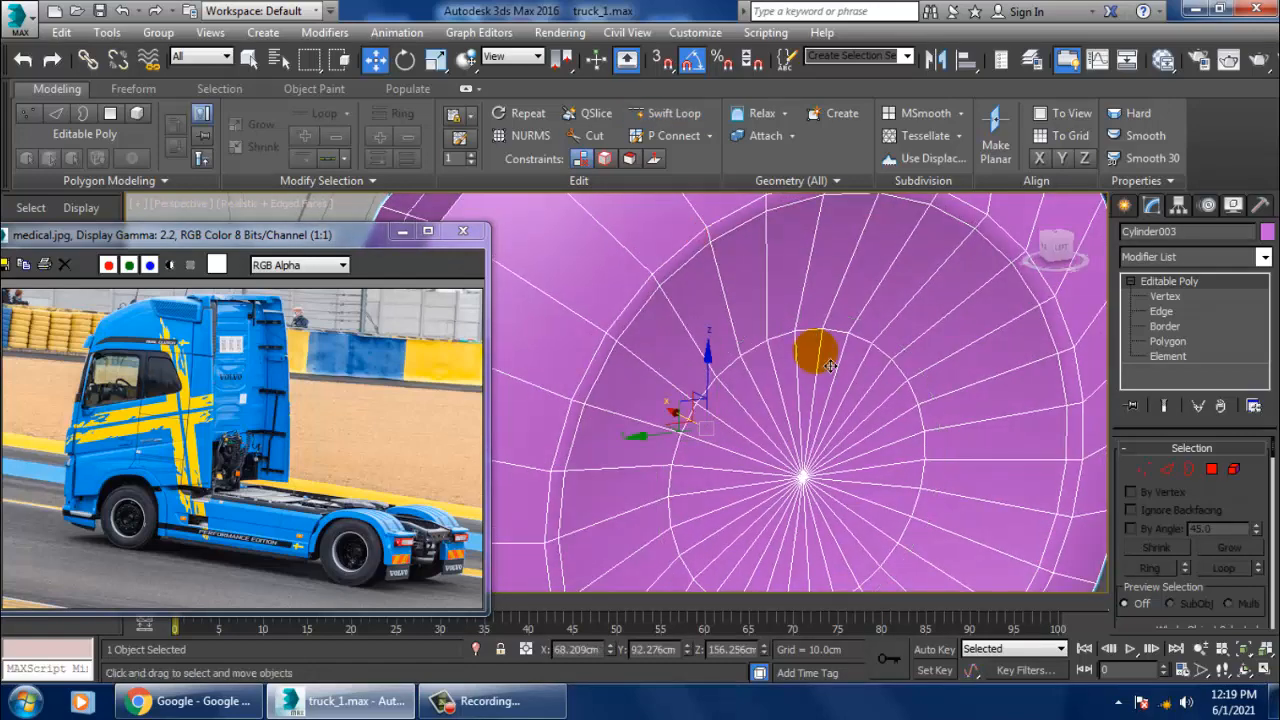
pyautogui.keyDown('alt'); pyautogui.moveTo(830, 366); pyautogui.dragTo(890, 392, button='middle'); pyautogui.keyUp('alt')
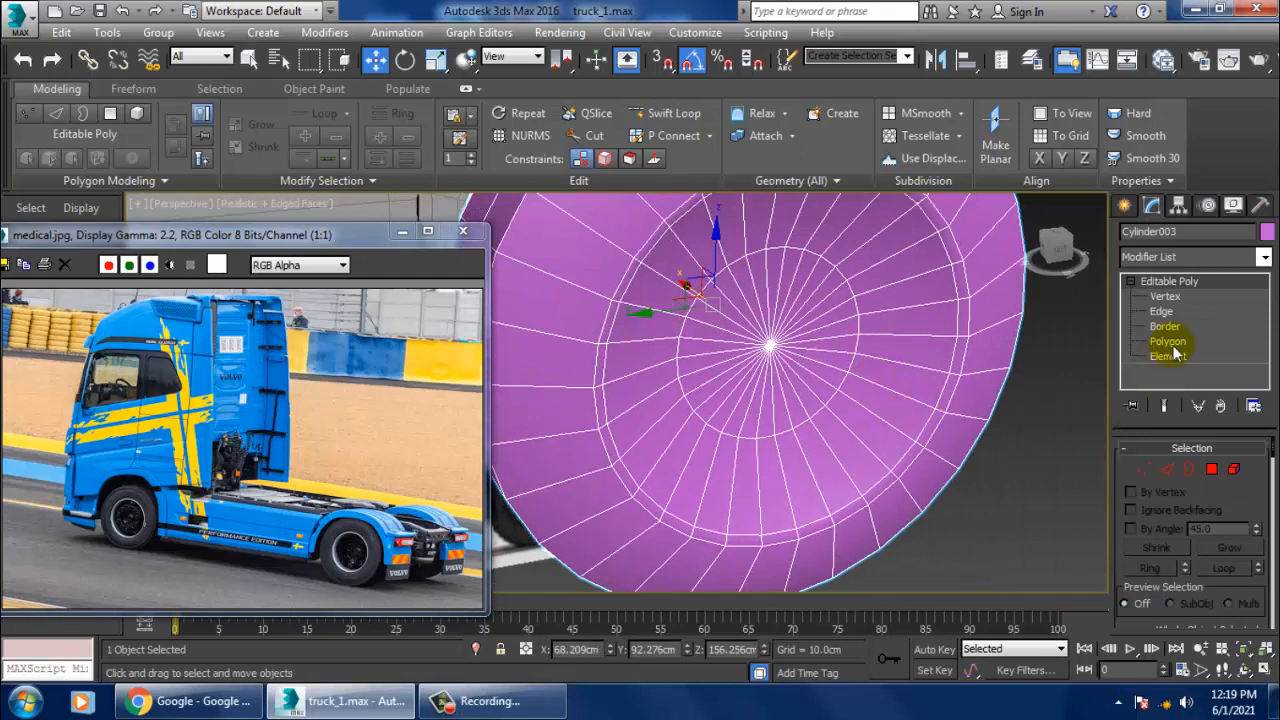
# Select the ring of radial edges between the hub circle and the rim loop and convert it to a polygon selection
pyautogui.click(1163, 311)
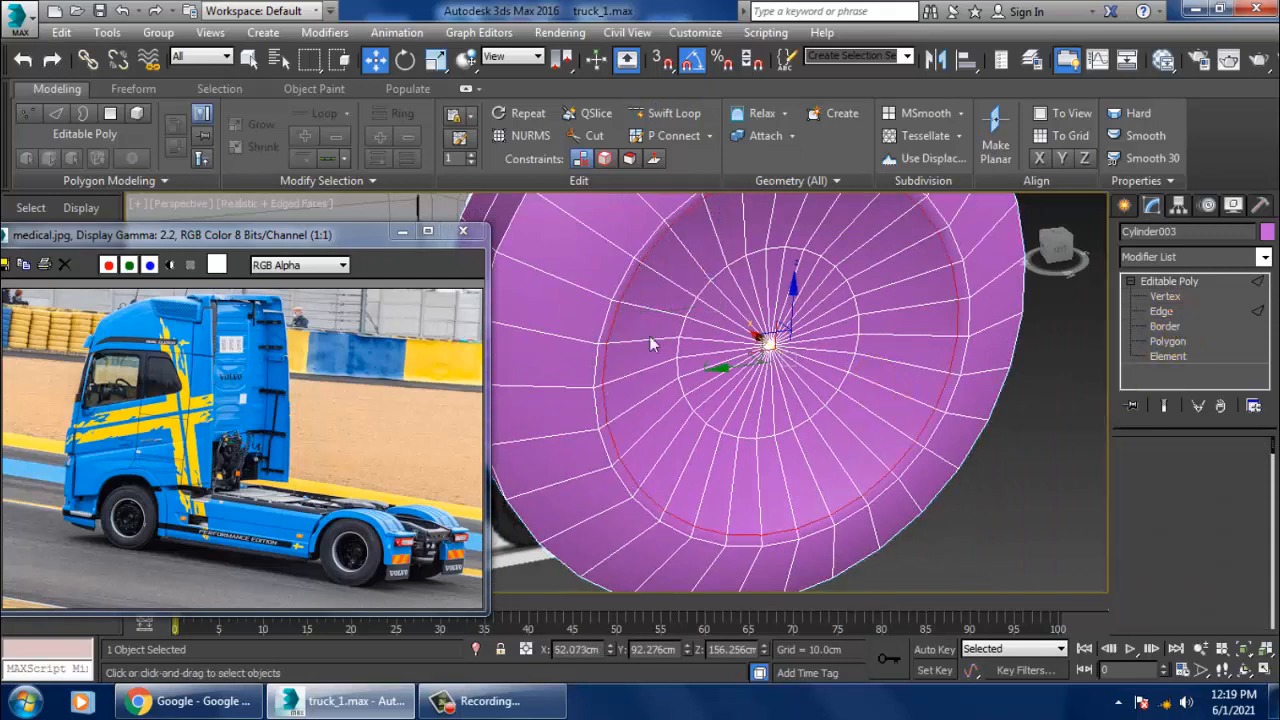
pyautogui.click(688, 259)
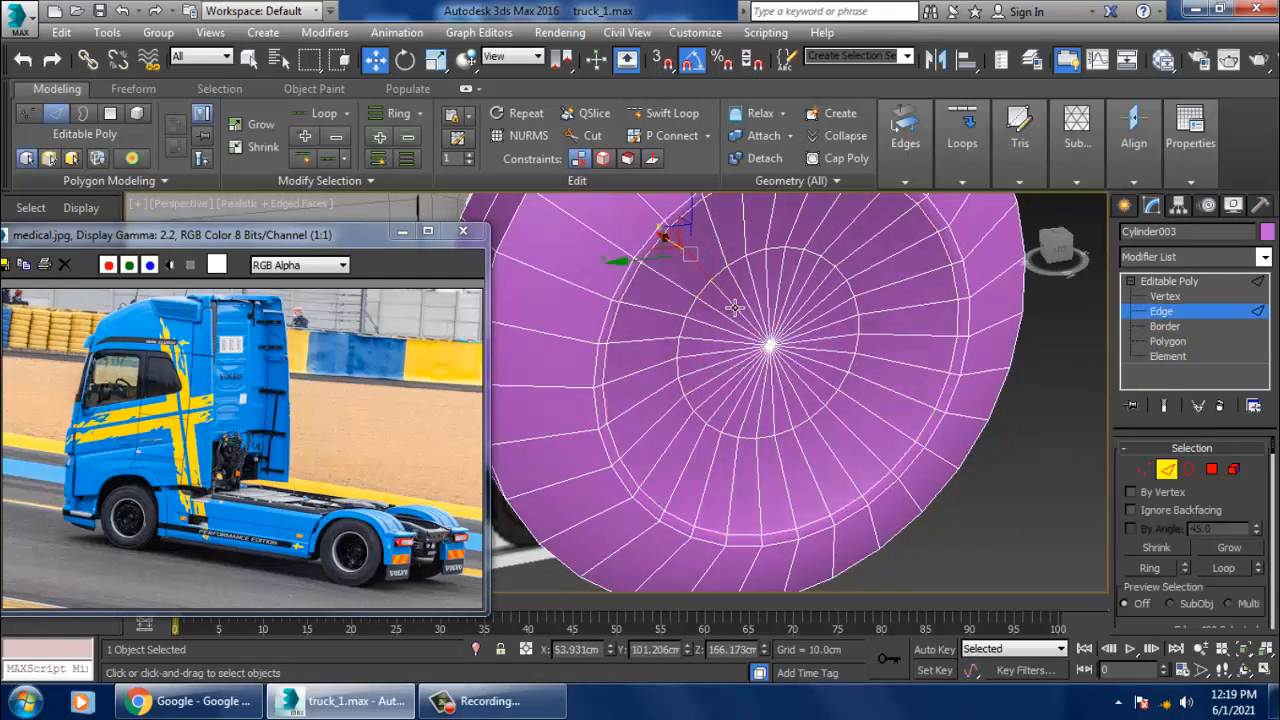
pyautogui.hotkey('alt', 'r')
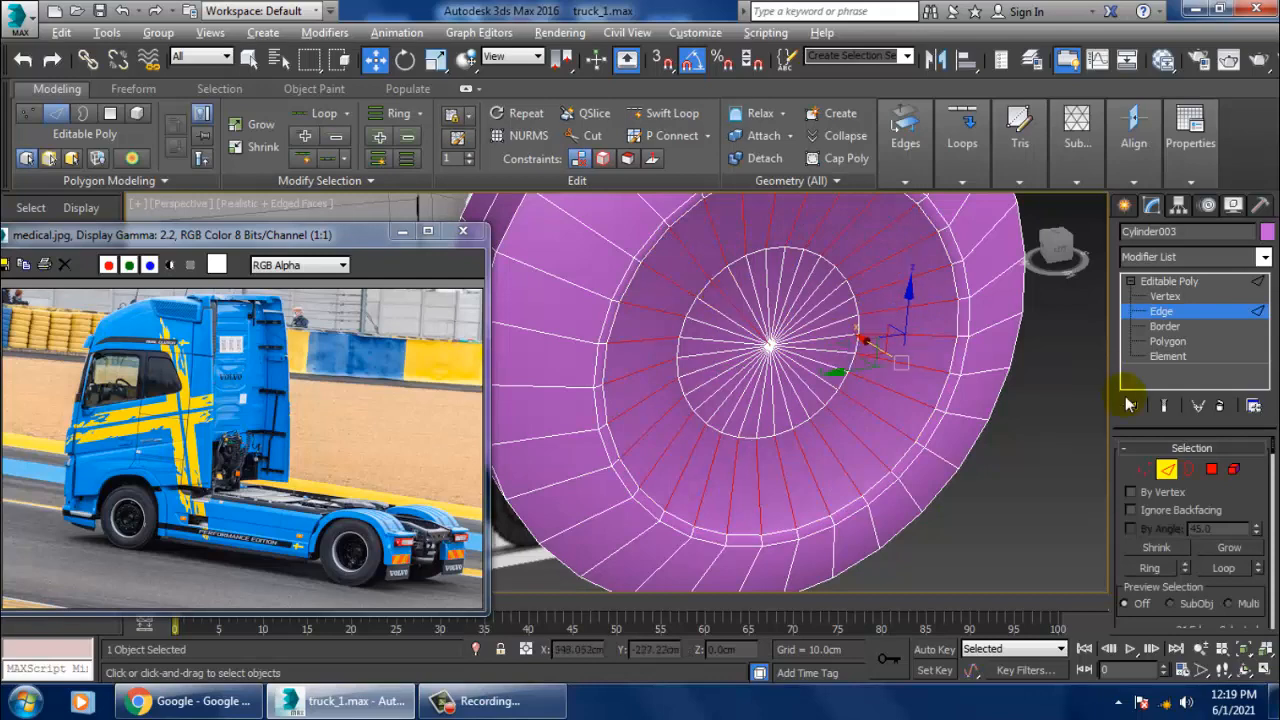
pyautogui.keyDown('ctrl'); pyautogui.click(1213, 469); pyautogui.keyUp('ctrl')
# Add all the triangular polygons of the hub centre to the selection so the whole inner disc is covered
pyautogui.scroll(4, 786, 306)
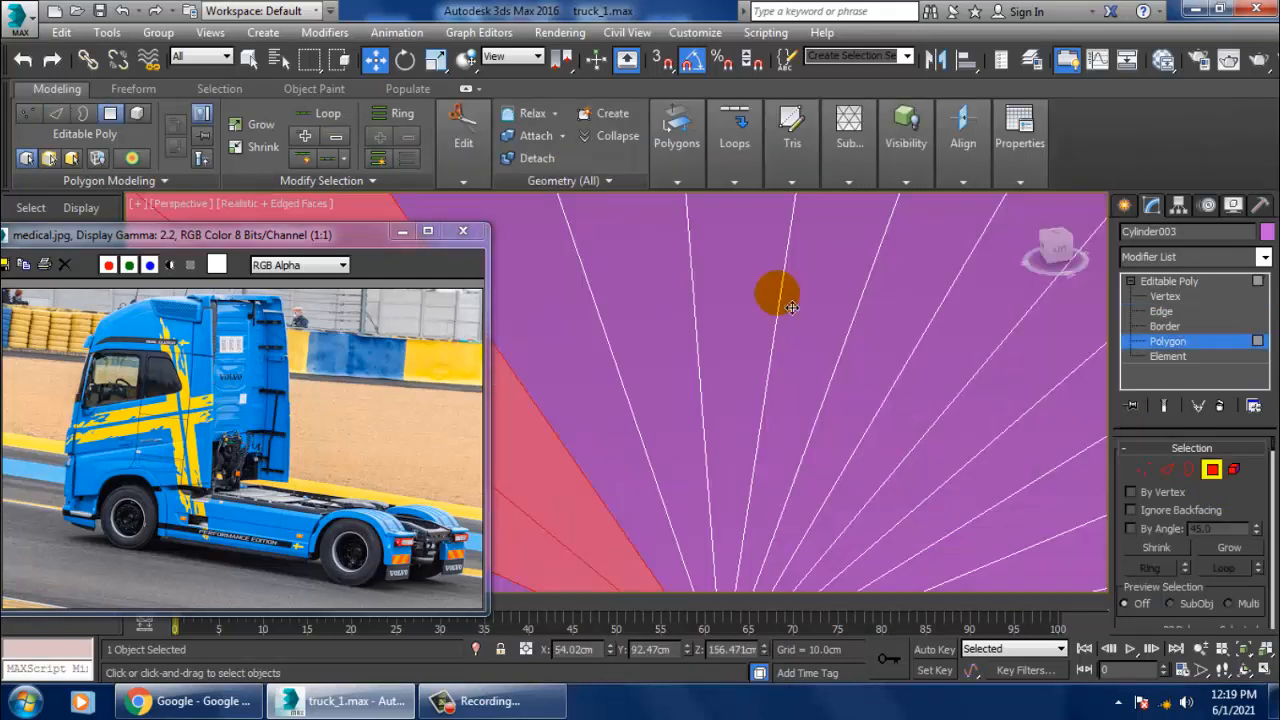
pyautogui.scroll(-4, 711, 300)
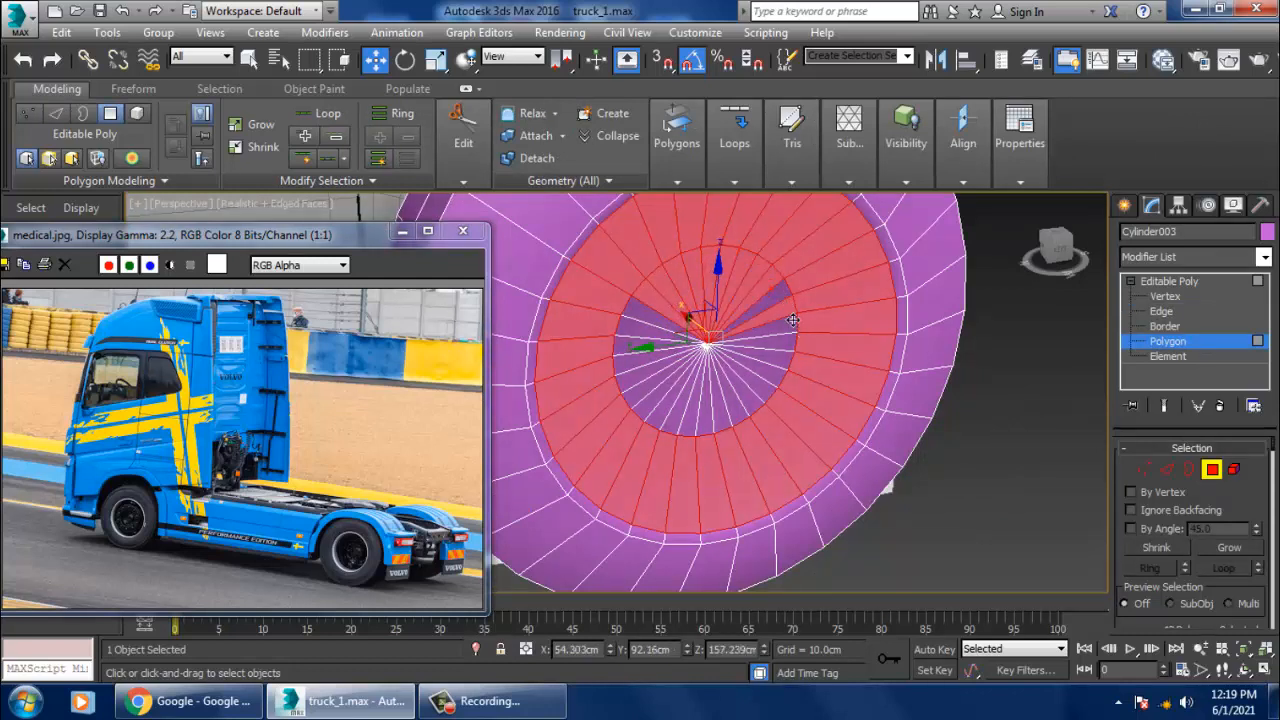
pyautogui.keyDown('ctrl'); pyautogui.click(760, 411); pyautogui.keyUp('ctrl')
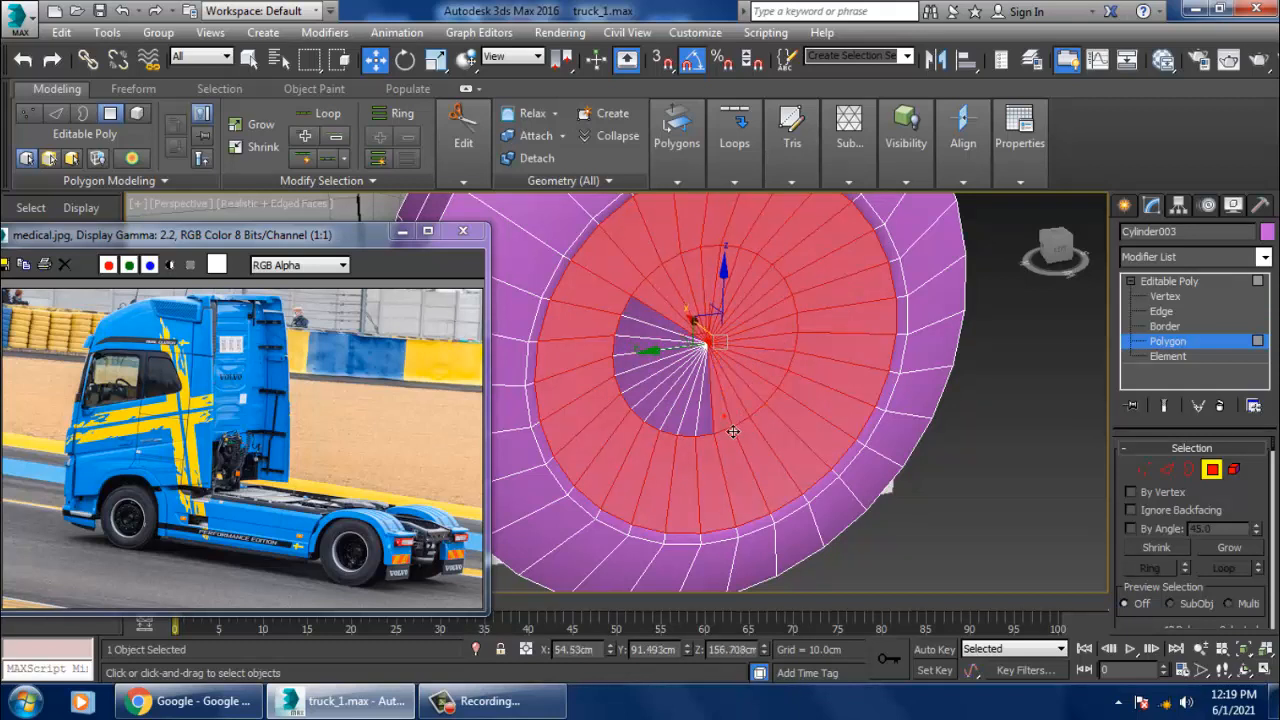
pyautogui.keyDown('ctrl'); pyautogui.click(700, 429); pyautogui.keyUp('ctrl')
pyautogui.keyDown('ctrl'); pyautogui.click(684, 428); pyautogui.keyUp('ctrl')
pyautogui.keyDown('ctrl'); pyautogui.click(672, 424); pyautogui.keyUp('ctrl')
pyautogui.keyDown('ctrl'); pyautogui.click(660, 418); pyautogui.keyUp('ctrl')
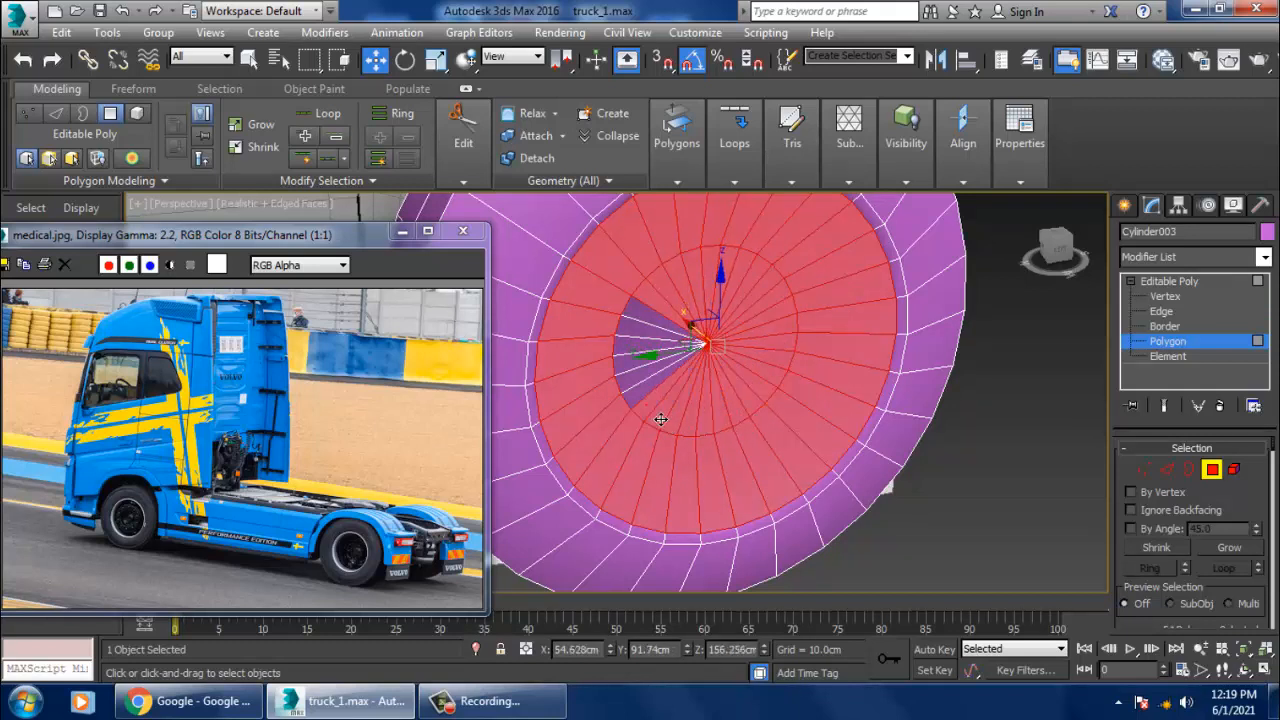
pyautogui.keyDown('ctrl'); pyautogui.click(650, 402); pyautogui.keyUp('ctrl')
pyautogui.keyDown('ctrl'); pyautogui.click(640, 380); pyautogui.keyUp('ctrl')
pyautogui.keyDown('ctrl'); pyautogui.click(640, 365); pyautogui.keyUp('ctrl')
pyautogui.keyDown('ctrl'); pyautogui.click(643, 354); pyautogui.keyUp('ctrl')
pyautogui.keyDown('ctrl'); pyautogui.click(651, 338); pyautogui.keyUp('ctrl')
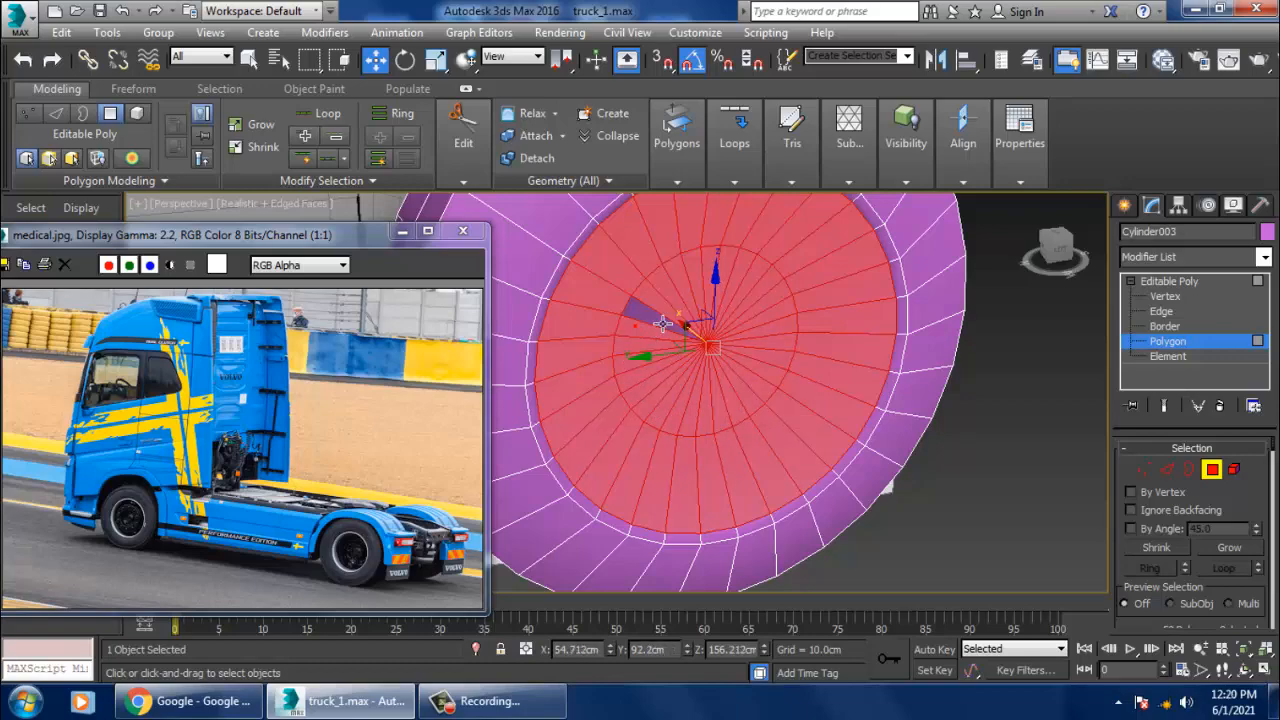
# Bevel the selected inner disc polygons into the wheel with a height of -4.414 cm and an outline of -2.109 cm
pyautogui.press('F3')
pyautogui.keyDown('alt'); pyautogui.moveTo(776, 398); pyautogui.dragTo(809, 406, button='middle'); pyautogui.keyUp('alt')
pyautogui.press('F3')
pyautogui.scroll(8, 903, 429)
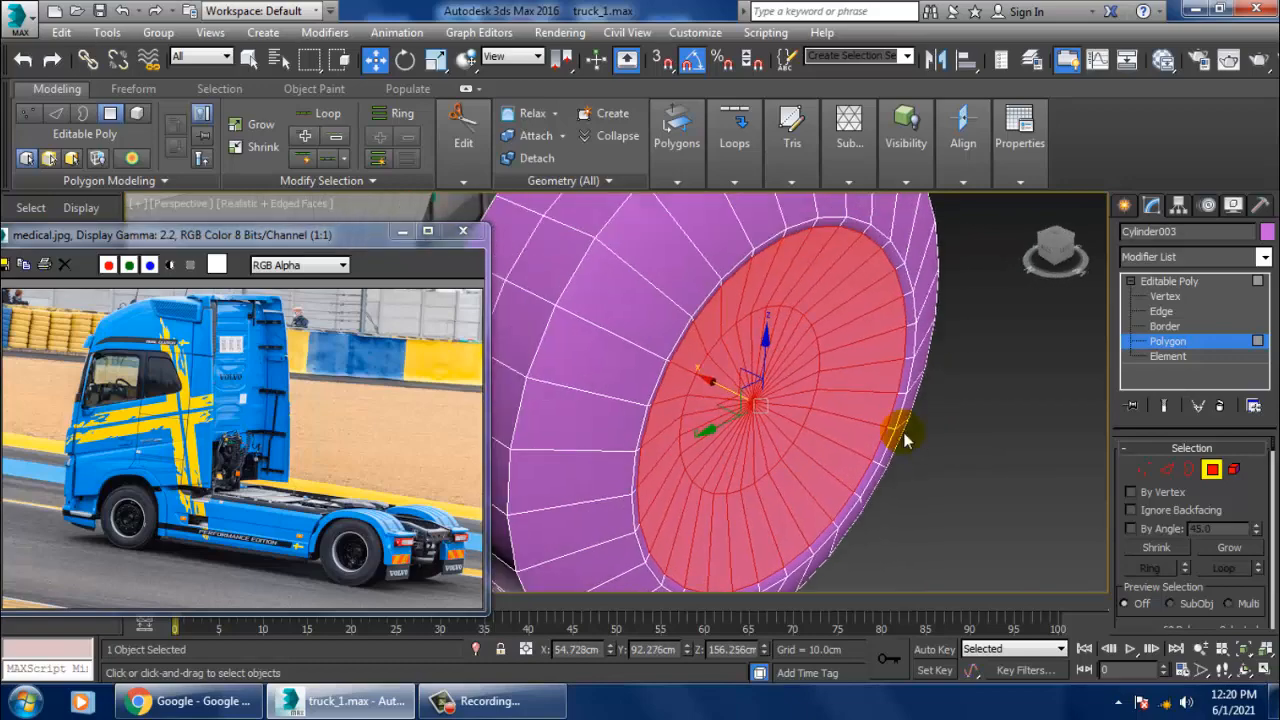
pyautogui.scroll(-8, 897, 433)
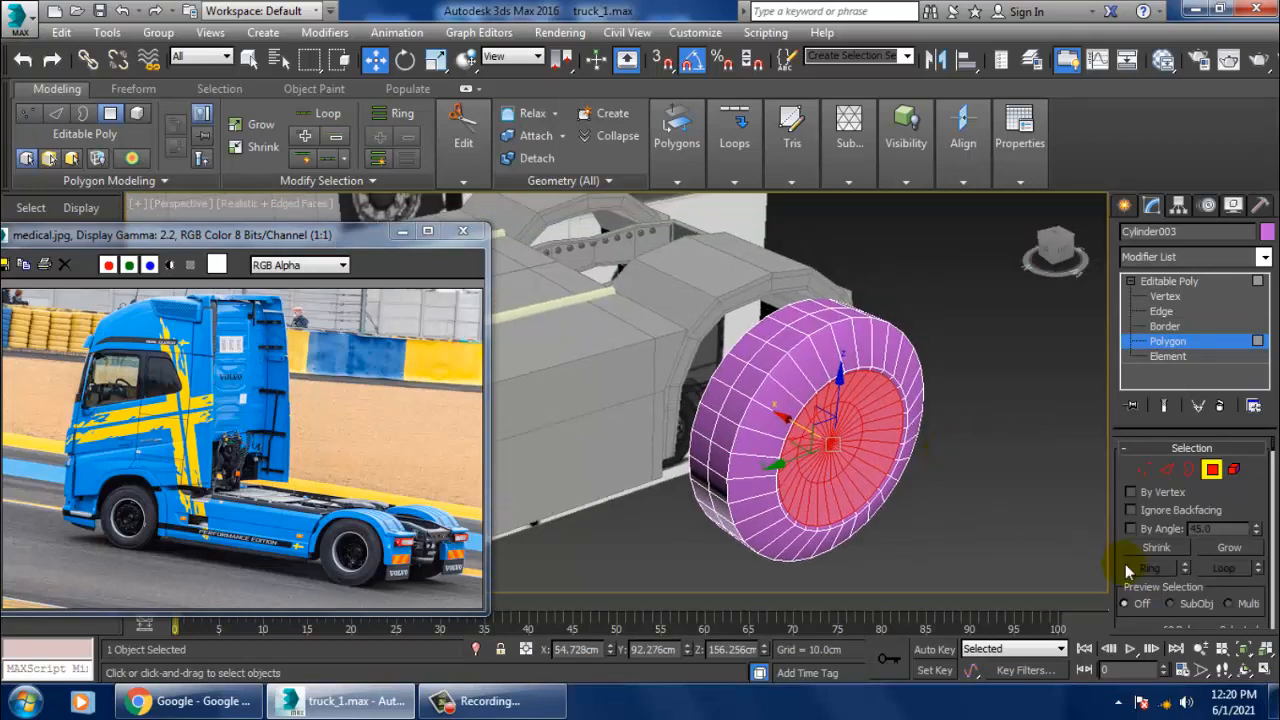
pyautogui.scroll(-5, 1181, 600)
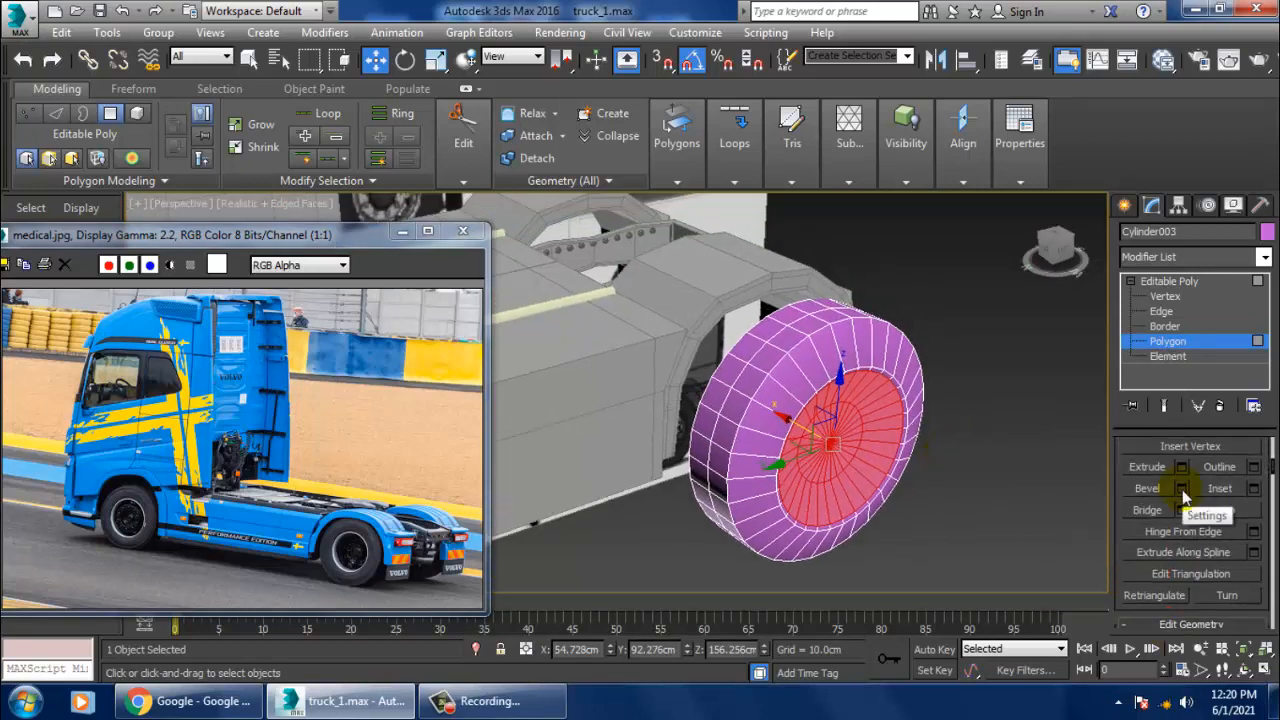
pyautogui.click(1181, 488)
pyautogui.moveTo(630, 432); pyautogui.dragTo(642, 478)
pyautogui.scroll(5, 950, 400)
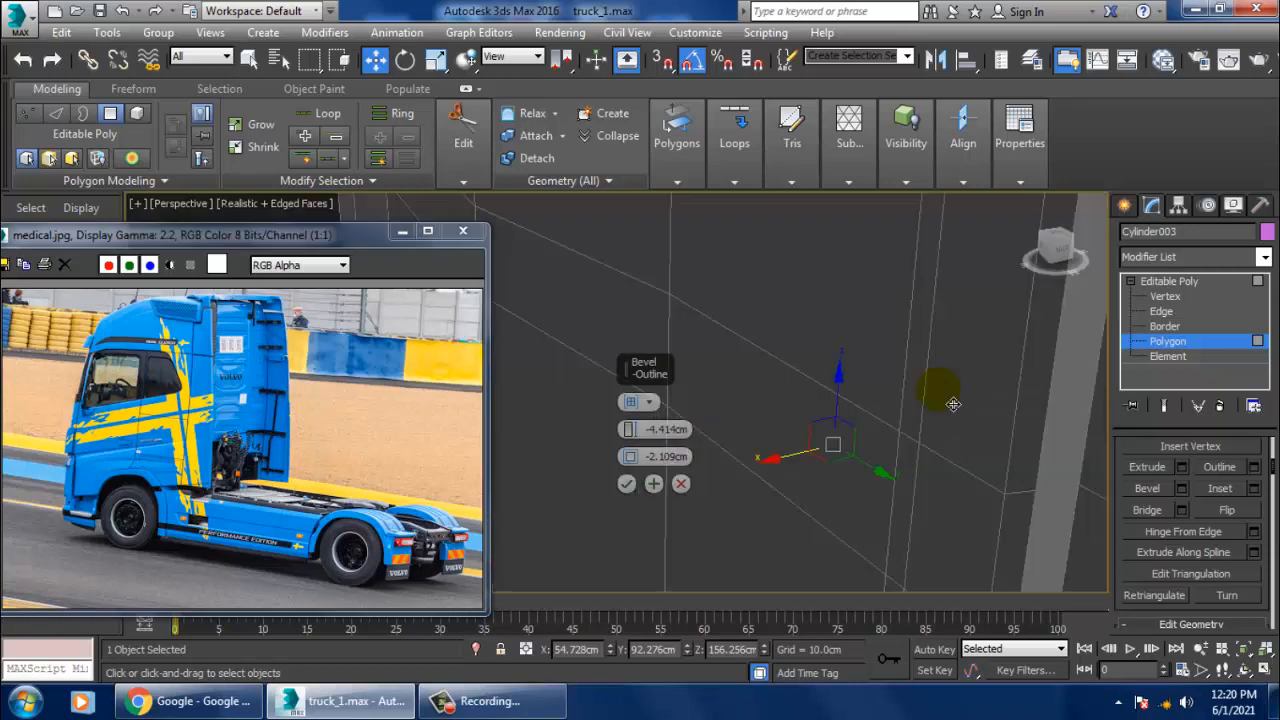
pyautogui.keyDown('alt'); pyautogui.moveTo(953, 404); pyautogui.dragTo(910, 419, button='middle'); pyautogui.keyUp('alt')
pyautogui.scroll(-3, 866, 424)
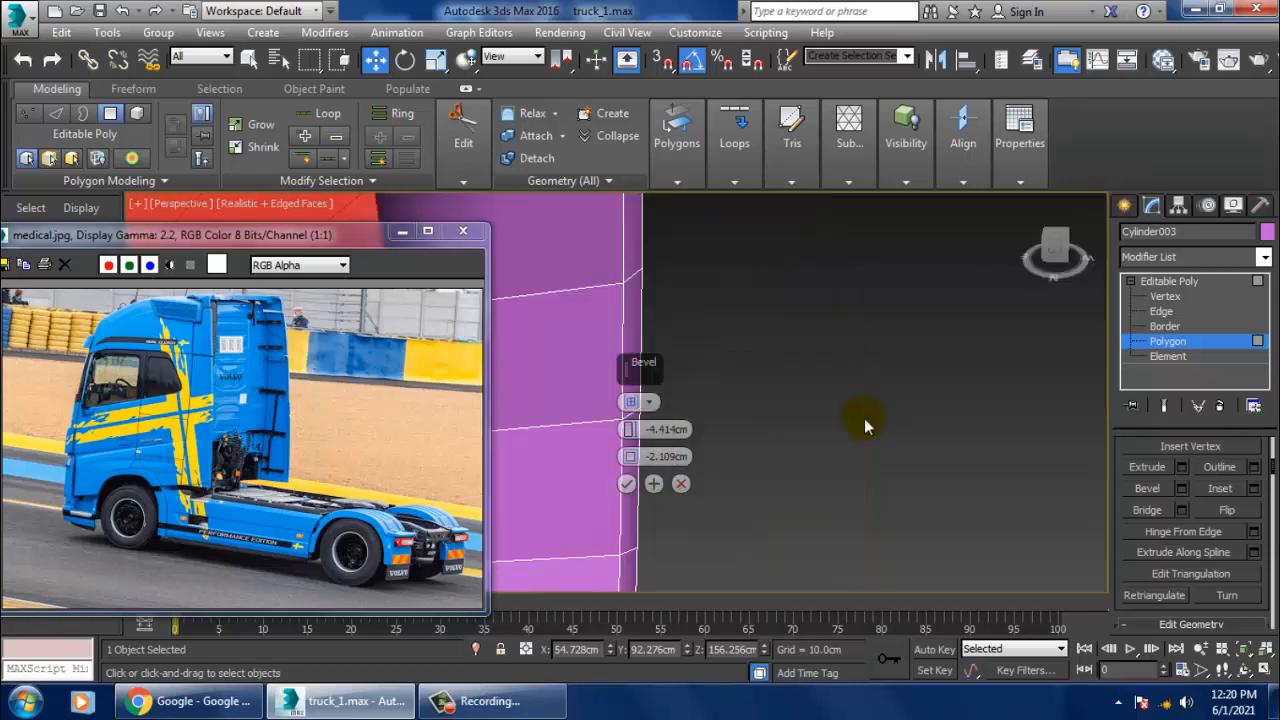
pyautogui.press('F3')
pyautogui.scroll(-5, 789, 420)
pyautogui.keyDown('alt'); pyautogui.moveTo(800, 417); pyautogui.dragTo(794, 423, button='middle'); pyautogui.keyUp('alt')
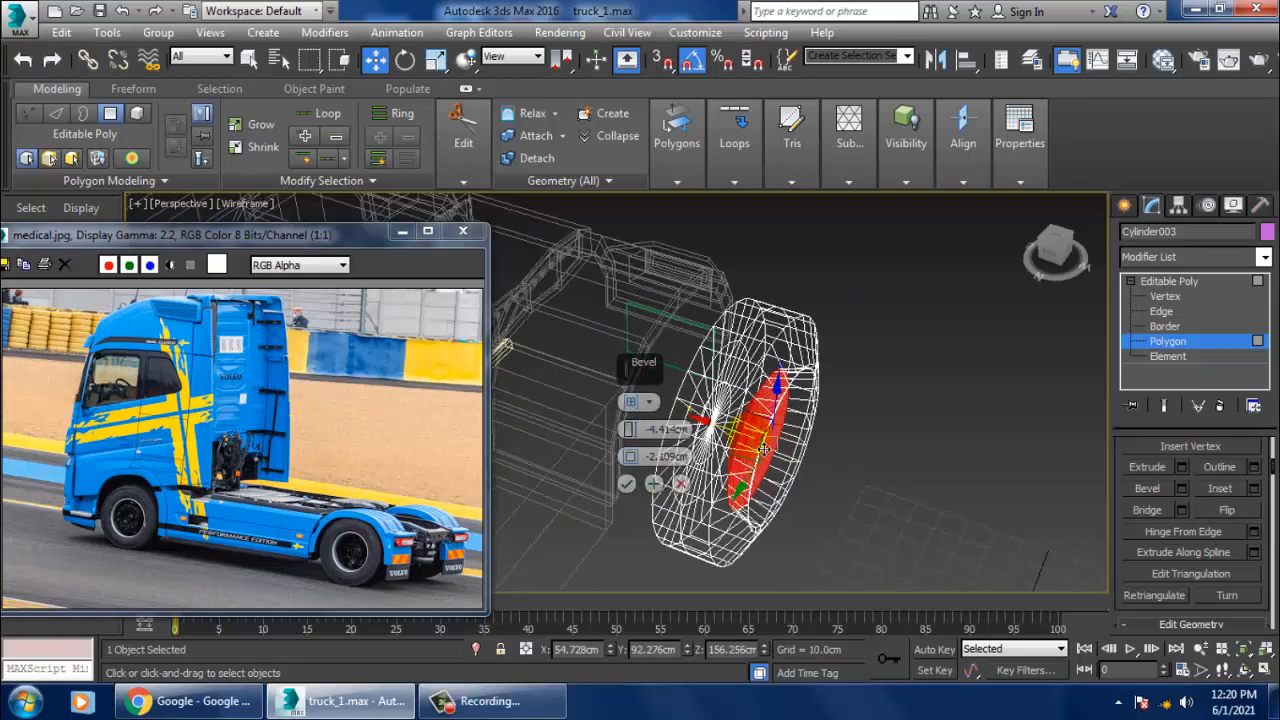
pyautogui.click(627, 484)
pyautogui.press('F3')
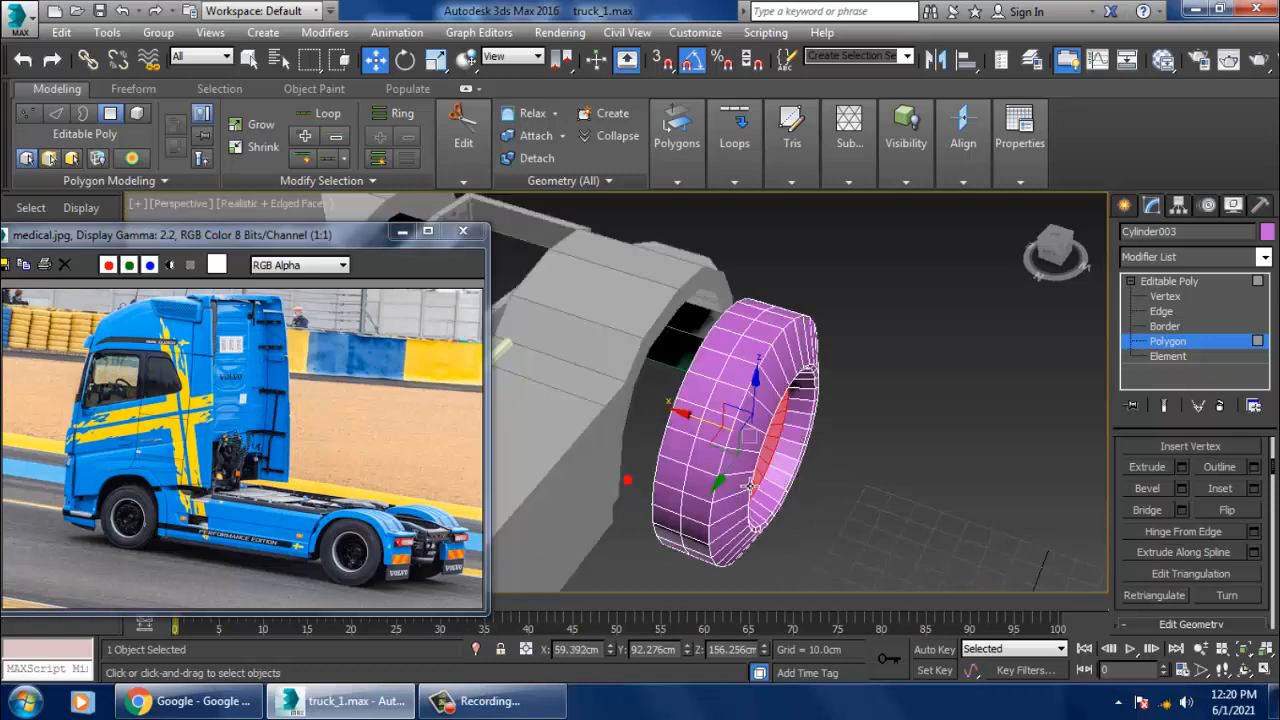
# Move the recessed disc polygons about 2.3 cm deeper into the wheel along the X axis
pyautogui.press('F3')
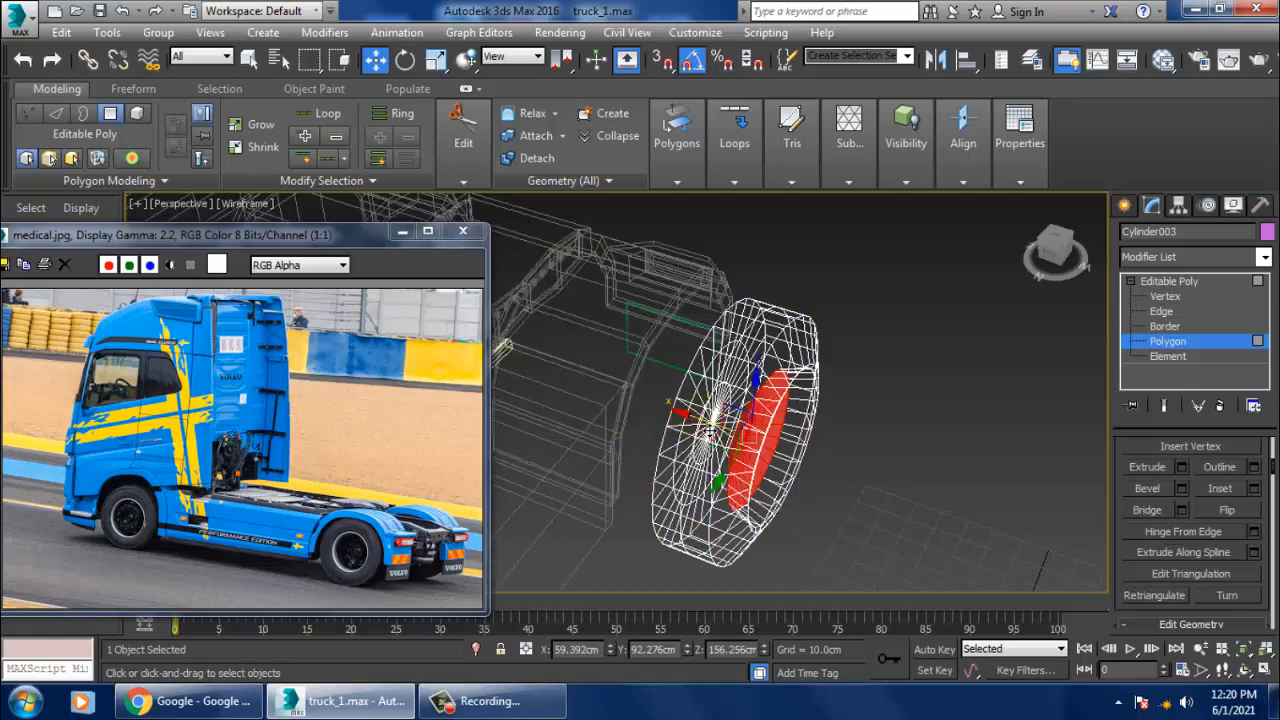
pyautogui.moveTo(710, 430); pyautogui.dragTo(707, 430)
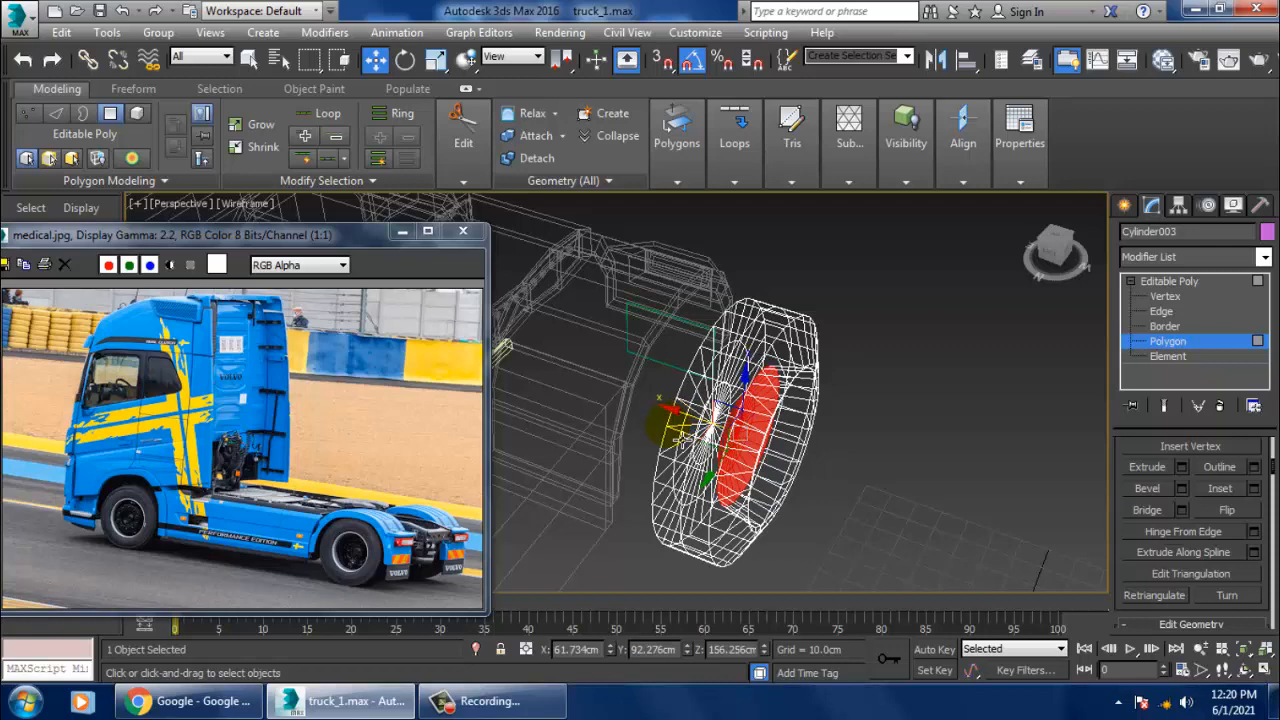
pyautogui.keyDown('alt'); pyautogui.moveTo(814, 450); pyautogui.dragTo(785, 407, button='middle'); pyautogui.keyUp('alt')
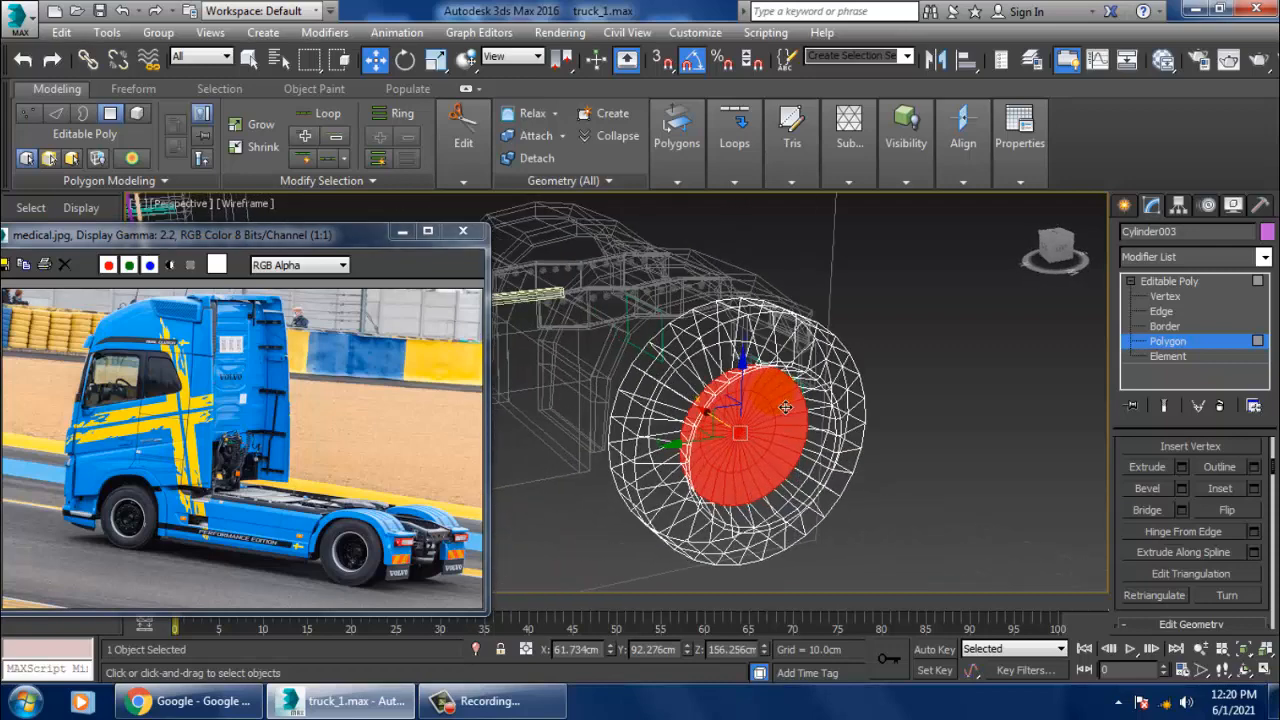
pyautogui.press('F3')
# Insert an edge loop around the middle of the recess's side wall with Swift Loop
pyautogui.scroll(8, 846, 449)
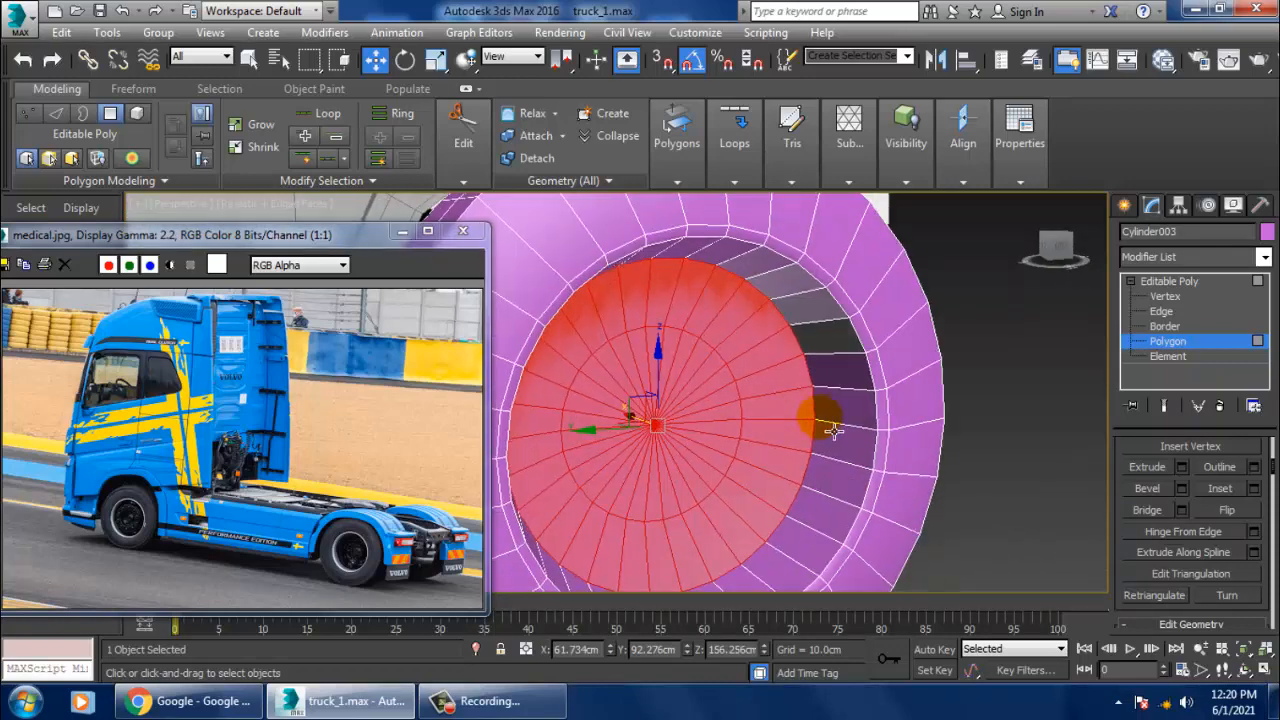
pyautogui.keyDown('alt'); pyautogui.moveTo(826, 407); pyautogui.dragTo(848, 386, button='middle'); pyautogui.keyUp('alt')
pyautogui.scroll(4, 848, 393)
pyautogui.scroll(-4, 855, 392)
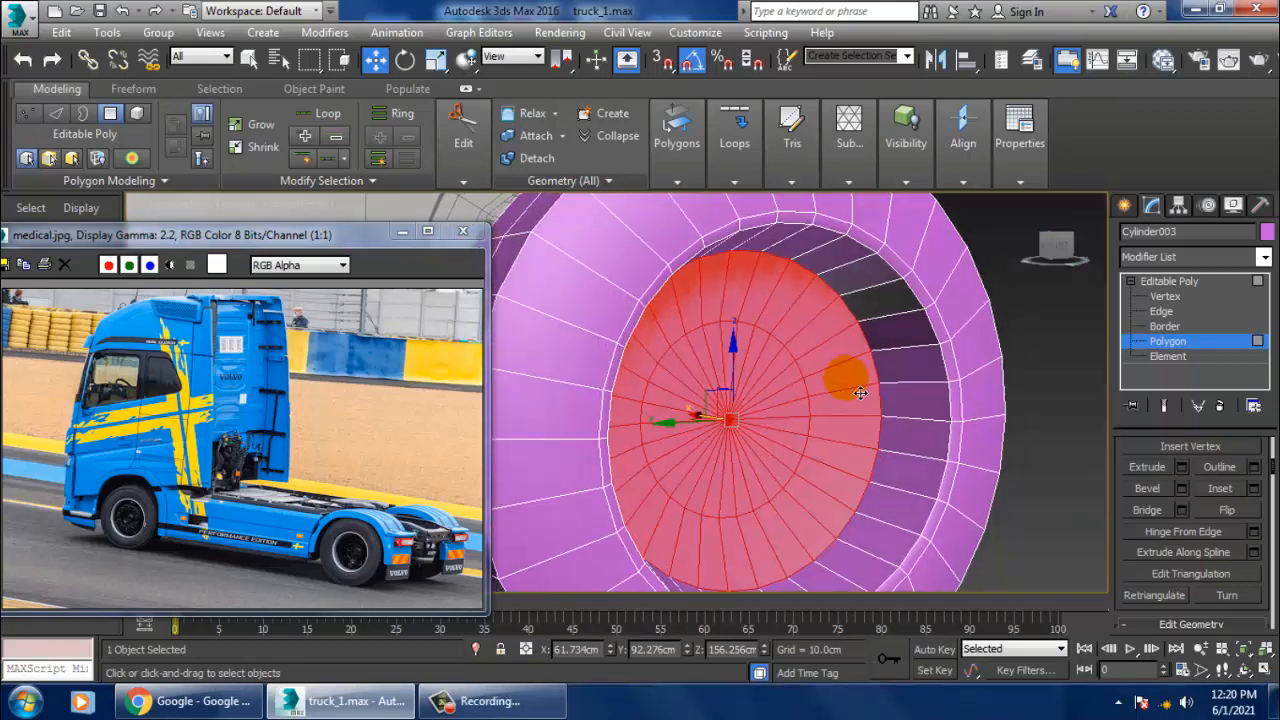
pyautogui.click(1190, 282)
pyautogui.click(673, 113)
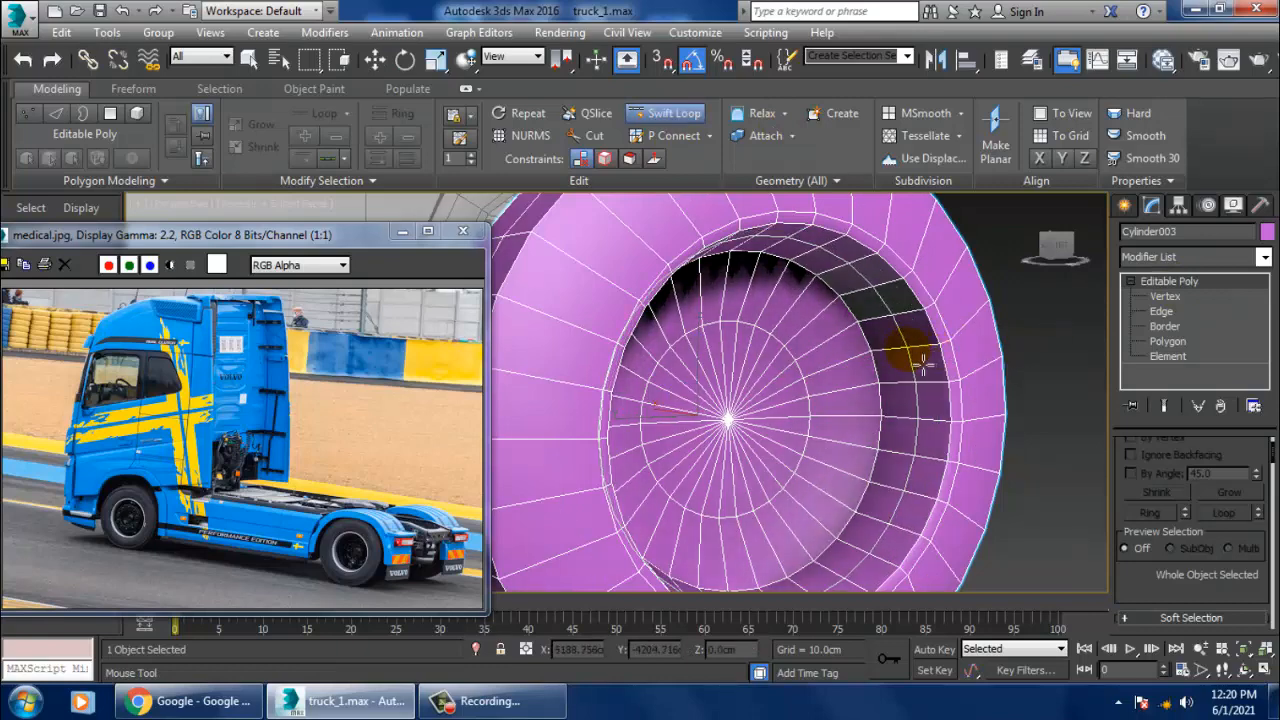
pyautogui.keyDown('alt'); pyautogui.moveTo(866, 375); pyautogui.dragTo(825, 389, button='middle'); pyautogui.keyUp('alt')
pyautogui.rightClick(843, 369)
# Select all the triangular polygons inside the inner ring at the centre of the recessed wheel disc
pyautogui.click(1175, 346)
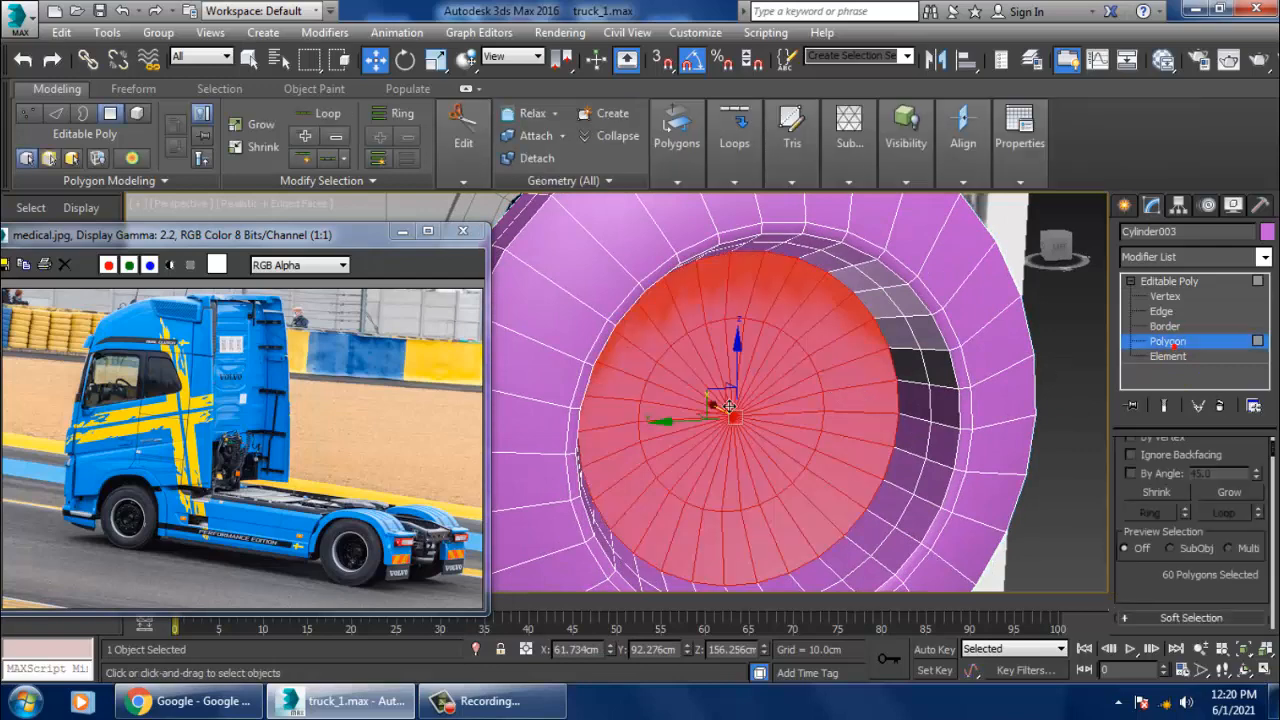
pyautogui.click(694, 378)
pyautogui.scroll(3, 692, 380)
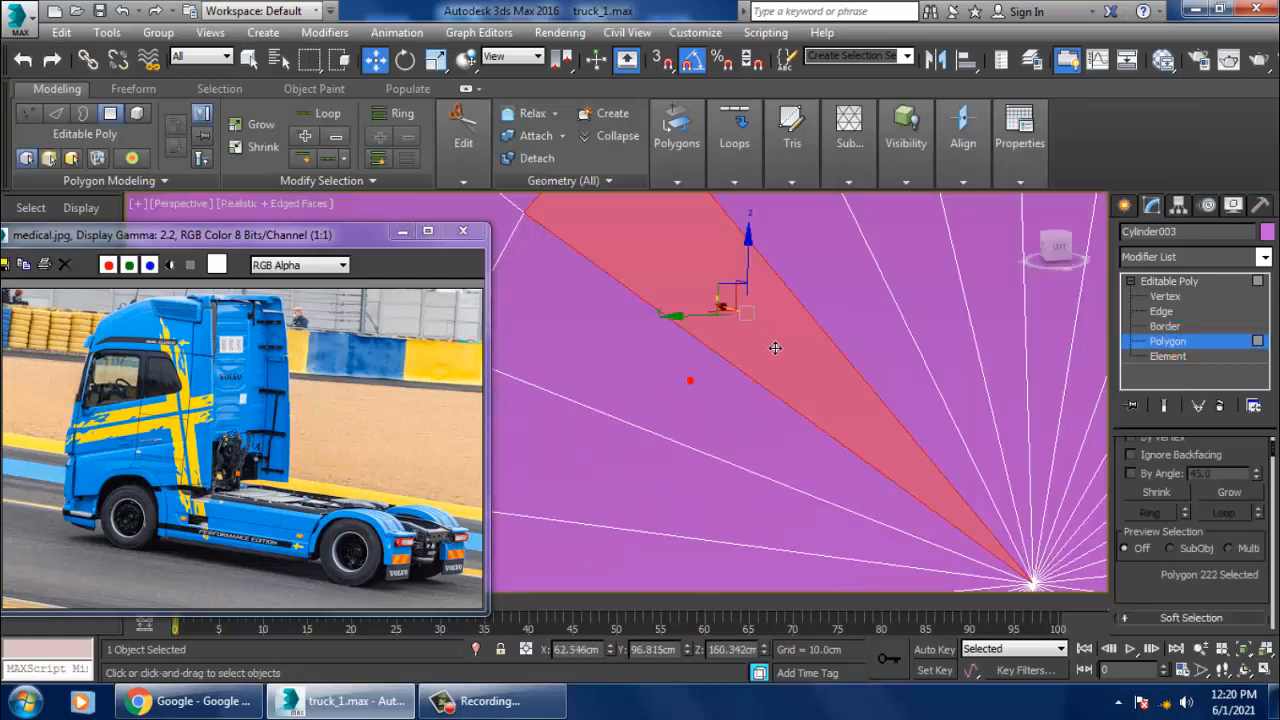
pyautogui.scroll(-3, 787, 346)
pyautogui.keyDown('ctrl'); pyautogui.click(791, 336); pyautogui.keyUp('ctrl')
pyautogui.keyDown('ctrl'); pyautogui.click(802, 326); pyautogui.keyUp('ctrl')
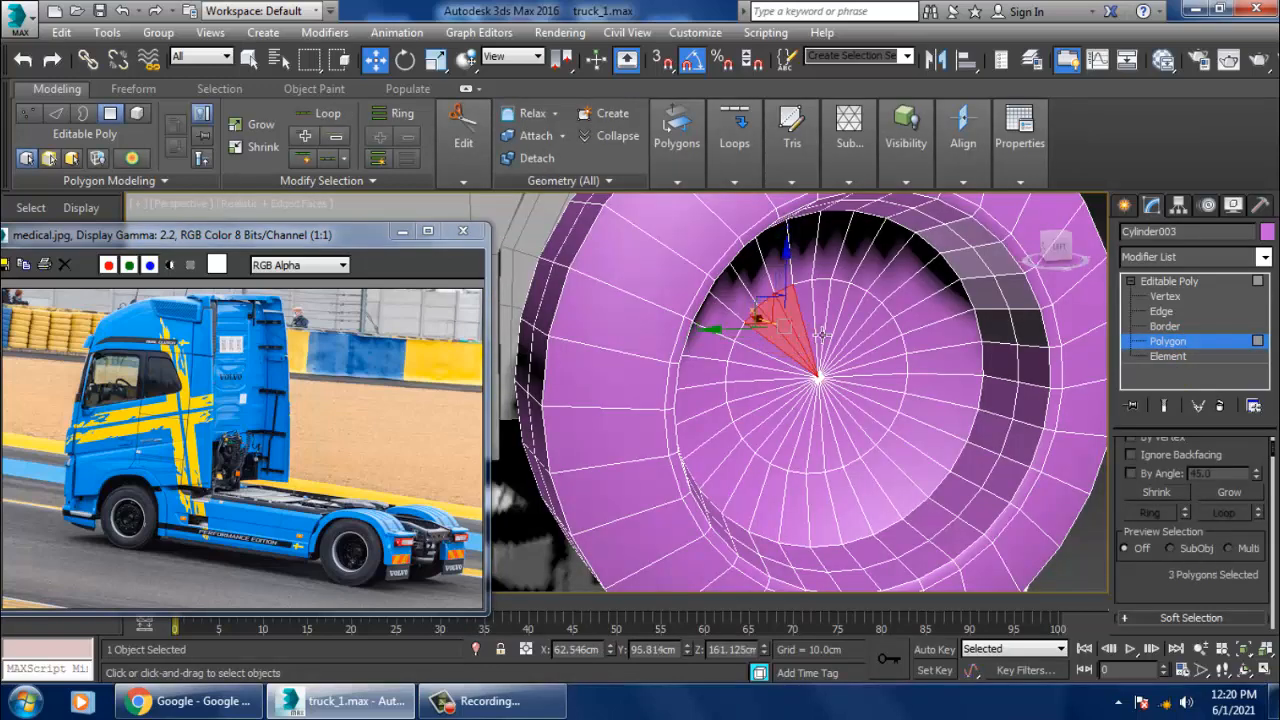
pyautogui.keyDown('ctrl'); pyautogui.click(822, 319); pyautogui.keyUp('ctrl')
pyautogui.keyDown('ctrl'); pyautogui.click(806, 305); pyautogui.keyUp('ctrl')
pyautogui.scroll(3, 826, 312)
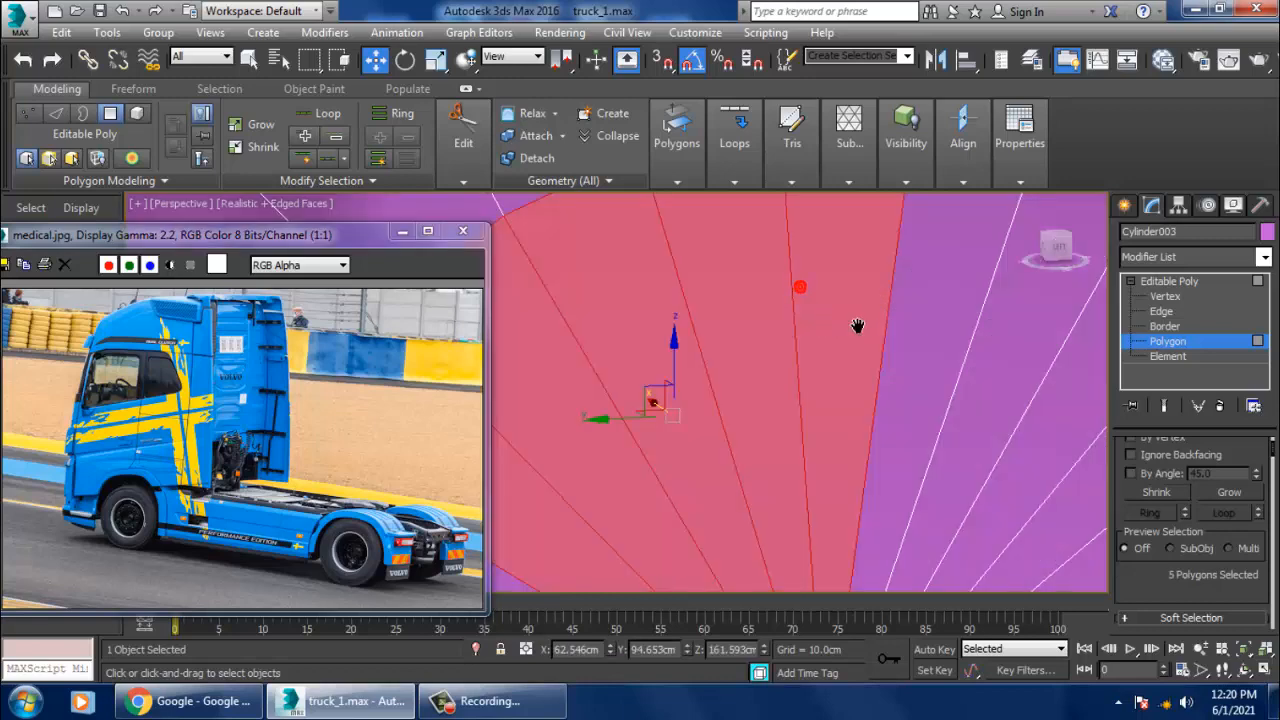
pyautogui.scroll(-3, 857, 325)
pyautogui.keyDown('ctrl'); pyautogui.click(858, 311); pyautogui.keyUp('ctrl')
pyautogui.keyDown('ctrl'); pyautogui.click(904, 338); pyautogui.keyUp('ctrl')
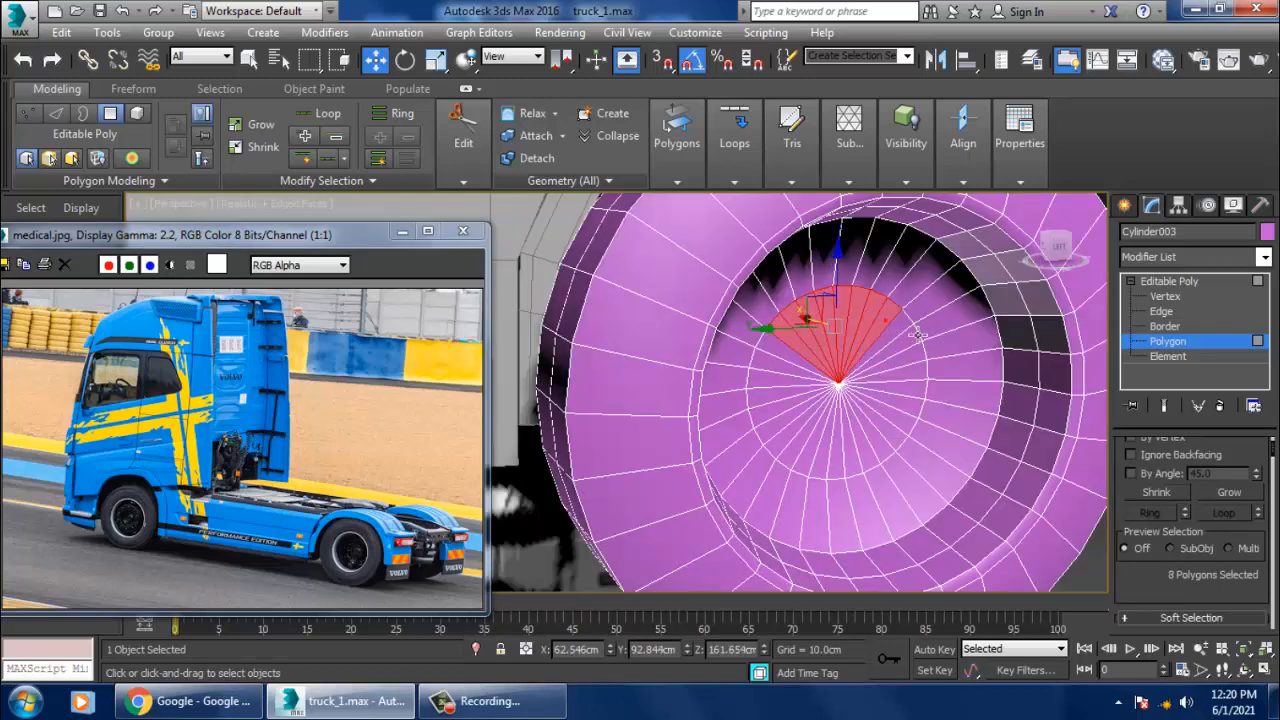
pyautogui.keyDown('ctrl'); pyautogui.click(924, 358); pyautogui.keyUp('ctrl')
pyautogui.keyDown('ctrl'); pyautogui.click(925, 378); pyautogui.keyUp('ctrl')
pyautogui.keyDown('ctrl'); pyautogui.click(925, 392); pyautogui.keyUp('ctrl')
pyautogui.keyDown('ctrl'); pyautogui.click(925, 404); pyautogui.keyUp('ctrl')
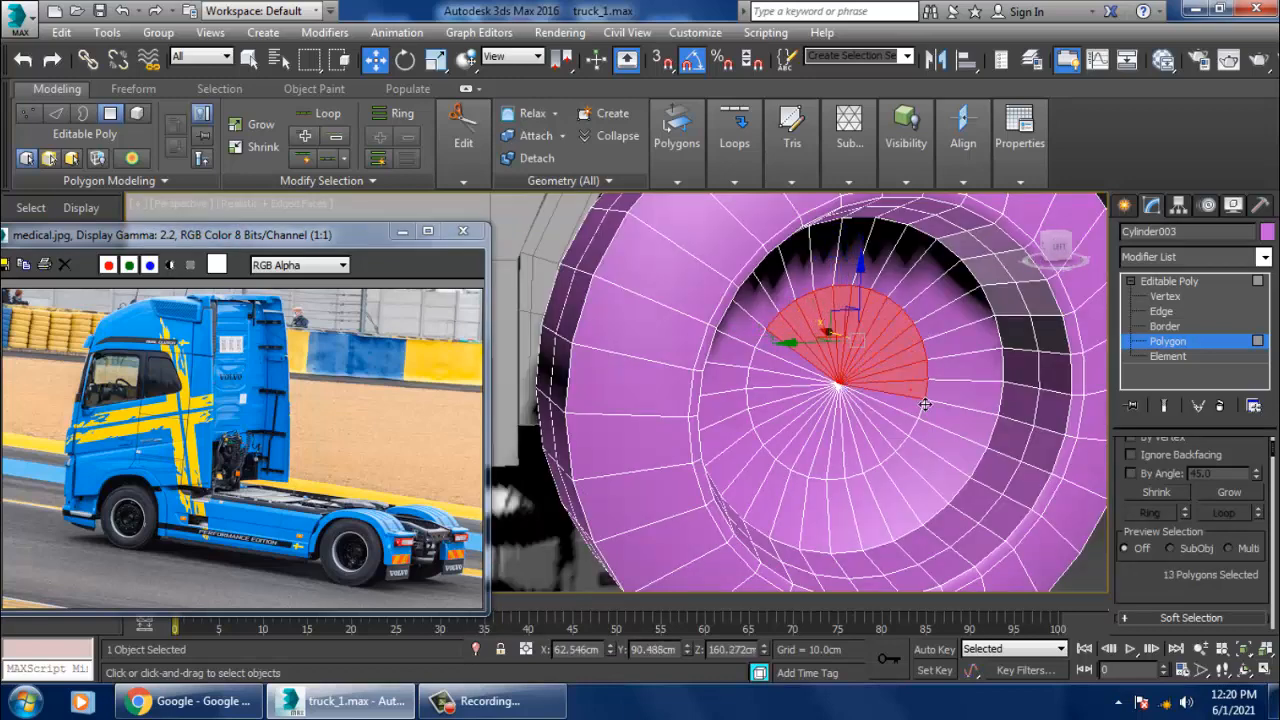
pyautogui.keyDown('ctrl'); pyautogui.click(923, 422); pyautogui.keyUp('ctrl')
pyautogui.keyDown('ctrl'); pyautogui.click(912, 436); pyautogui.keyUp('ctrl')
pyautogui.keyDown('ctrl'); pyautogui.click(900, 446); pyautogui.keyUp('ctrl')
pyautogui.keyDown('ctrl'); pyautogui.click(878, 466); pyautogui.keyUp('ctrl')
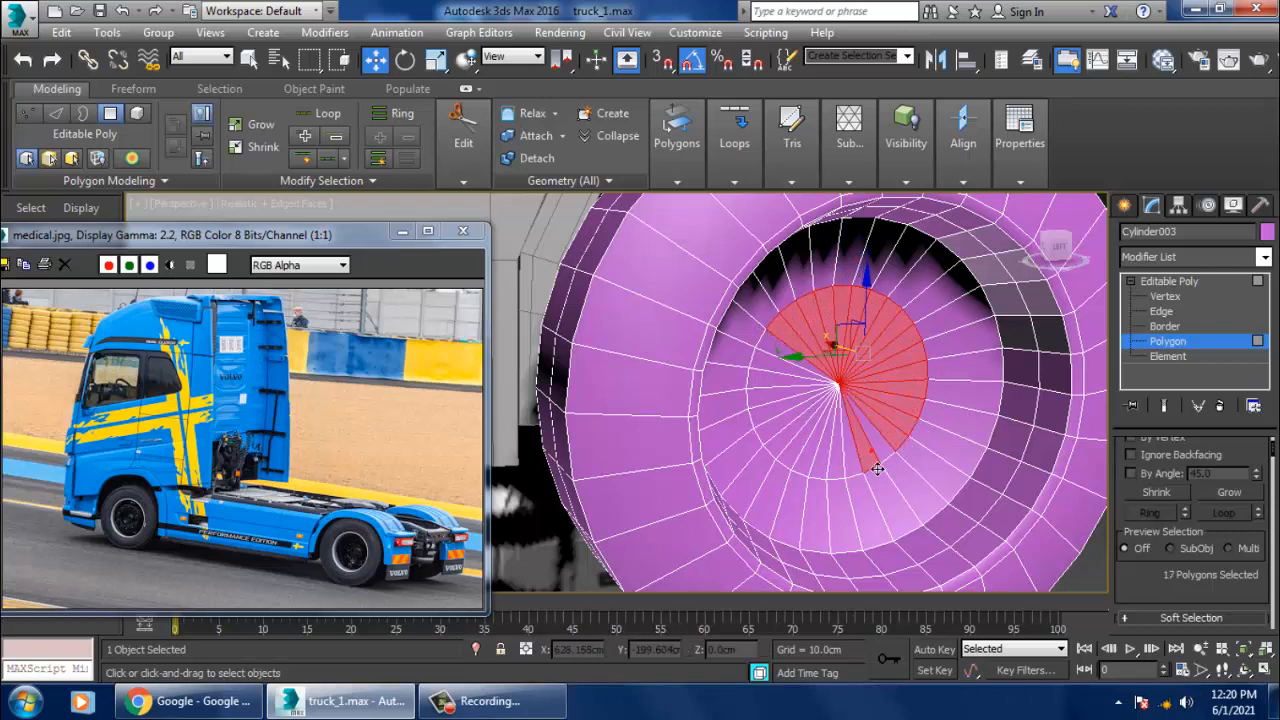
pyautogui.keyDown('ctrl'); pyautogui.click(862, 468); pyautogui.keyUp('ctrl')
pyautogui.keyDown('ctrl'); pyautogui.click(850, 473); pyautogui.keyUp('ctrl')
pyautogui.keyDown('ctrl'); pyautogui.click(833, 476); pyautogui.keyUp('ctrl')
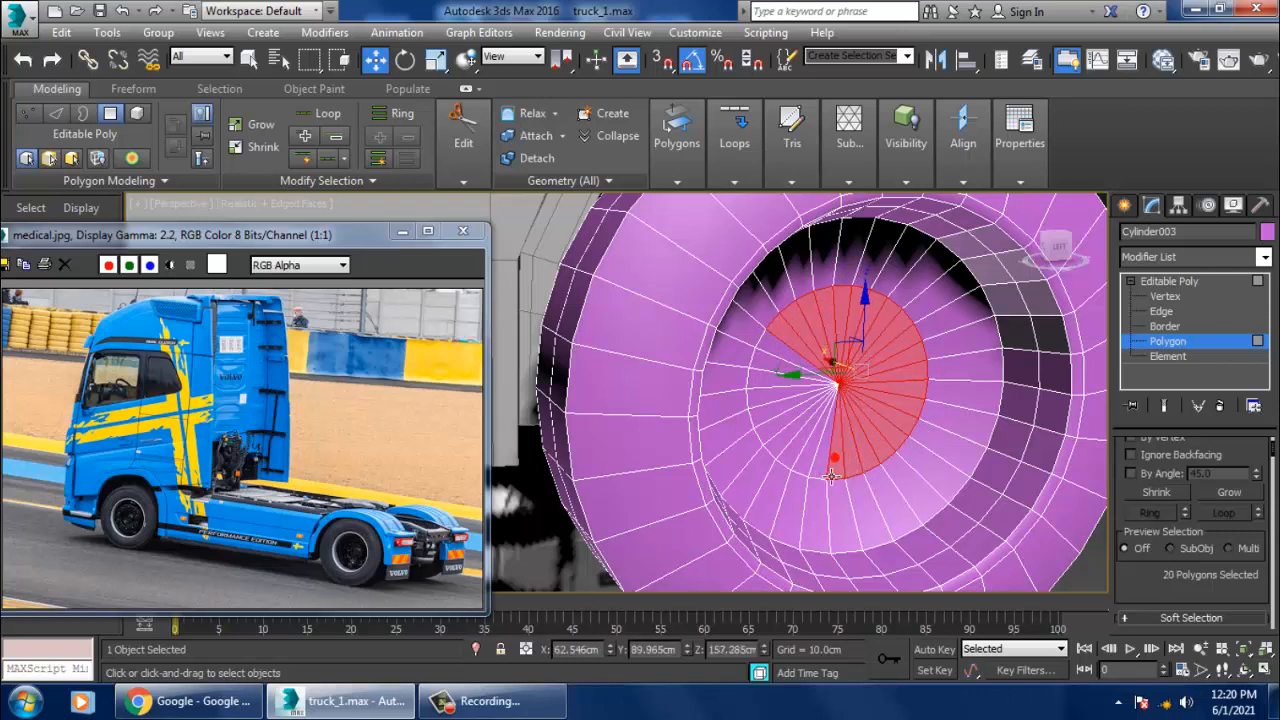
pyautogui.keyDown('ctrl'); pyautogui.click(818, 472); pyautogui.keyUp('ctrl')
pyautogui.keyDown('ctrl'); pyautogui.click(806, 466); pyautogui.keyUp('ctrl')
pyautogui.keyDown('ctrl'); pyautogui.click(798, 456); pyautogui.keyUp('ctrl')
pyautogui.keyDown('ctrl'); pyautogui.click(790, 447); pyautogui.keyUp('ctrl')
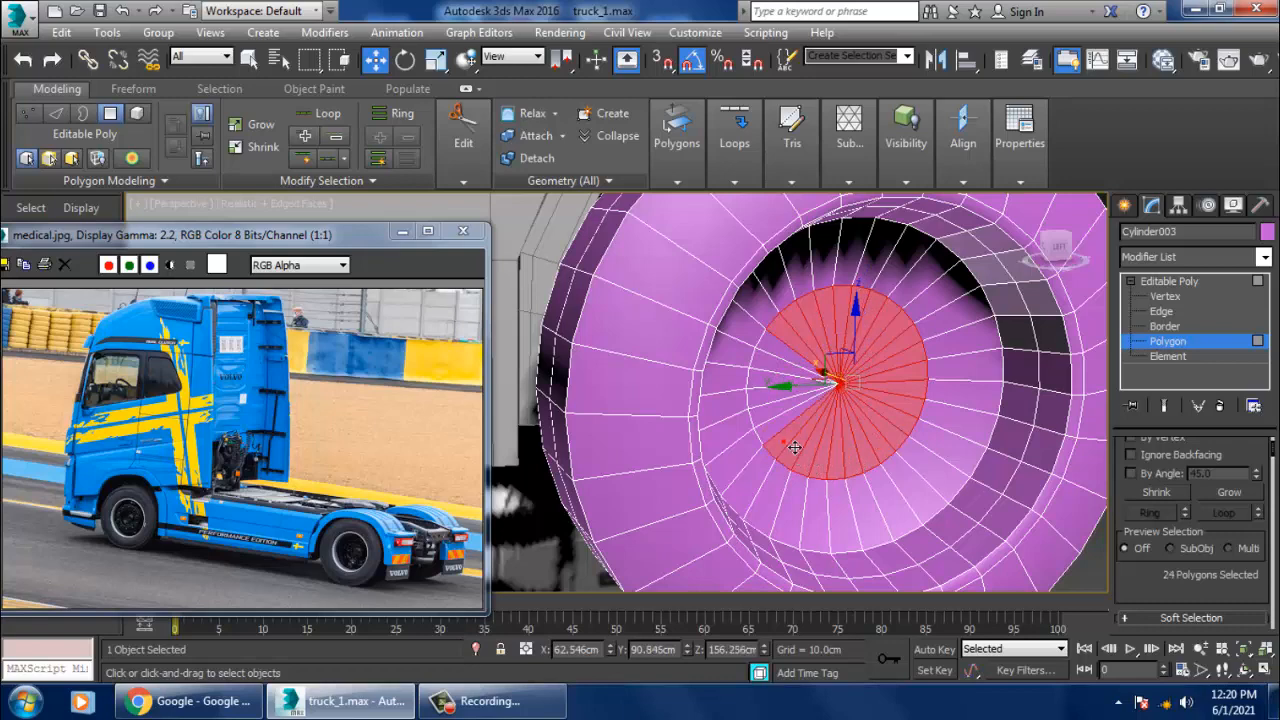
pyautogui.keyDown('ctrl'); pyautogui.click(785, 432); pyautogui.keyUp('ctrl')
pyautogui.keyDown('ctrl'); pyautogui.click(780, 418); pyautogui.keyUp('ctrl')
pyautogui.keyDown('ctrl'); pyautogui.click(775, 395); pyautogui.keyUp('ctrl')
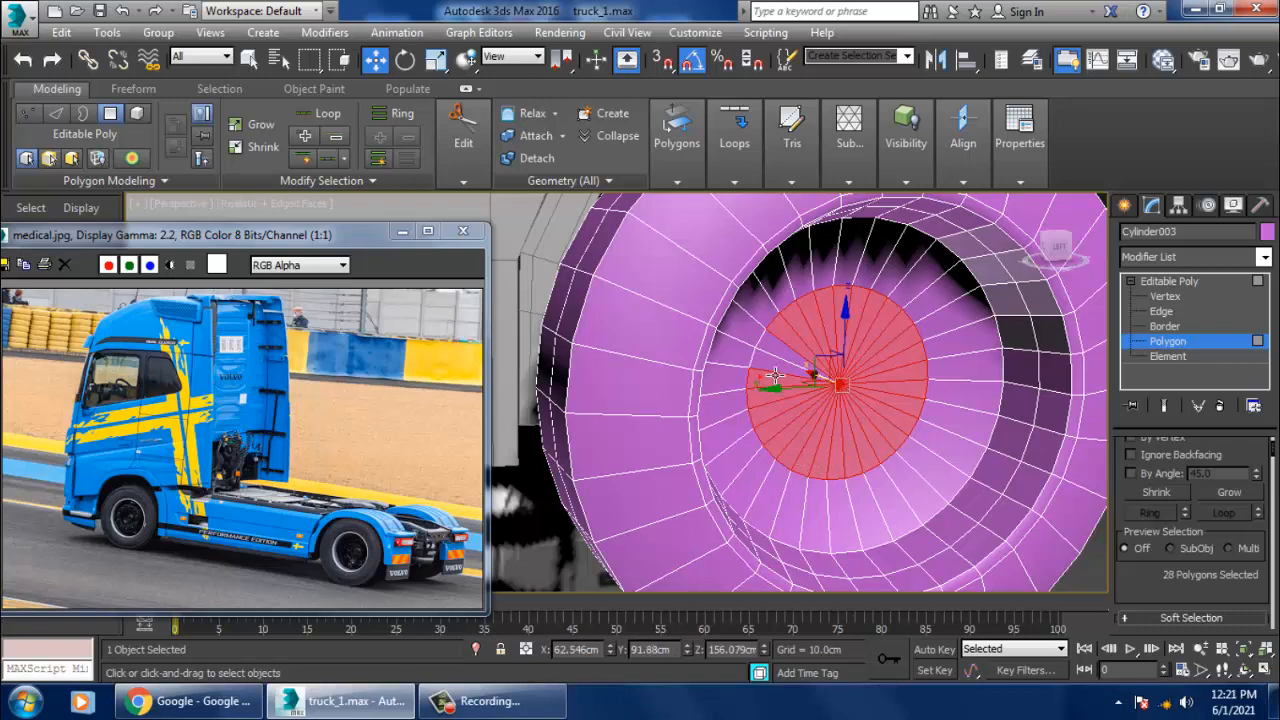
# Inset the selected hub centre polygons by 2.584 cm
pyautogui.scroll(-5, 1208, 513)
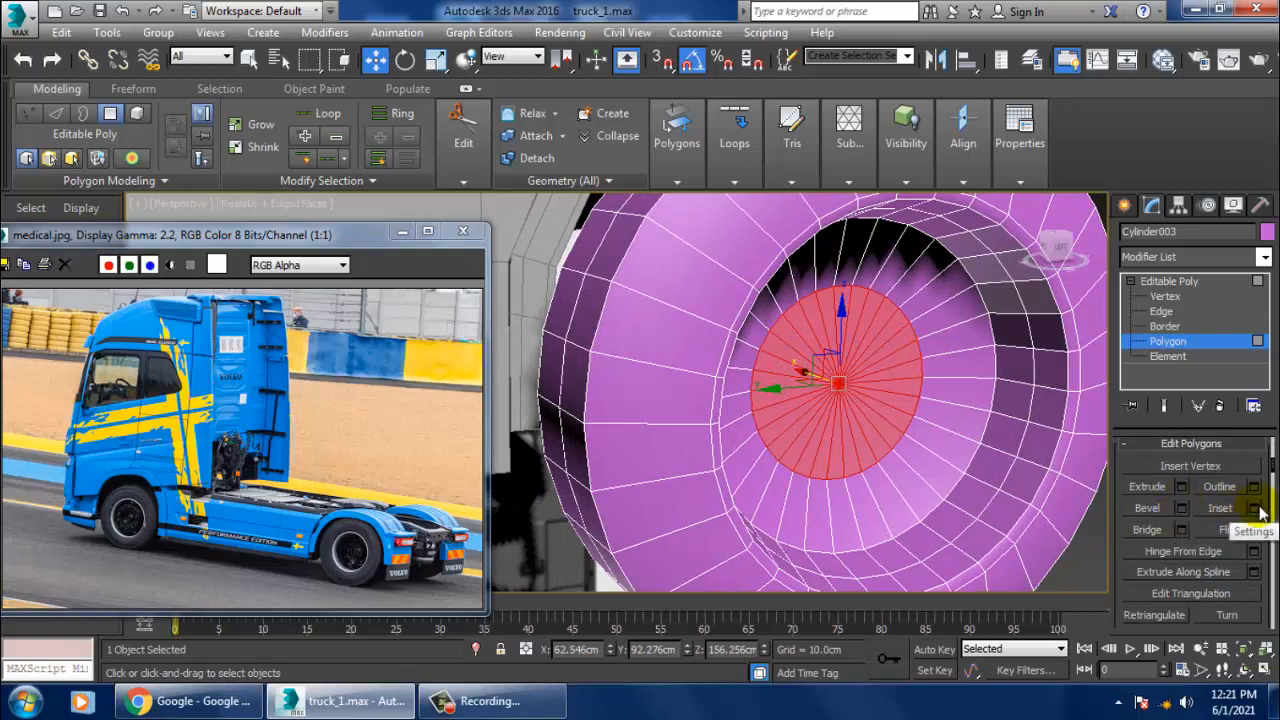
pyautogui.click(1256, 508)
pyautogui.moveTo(625, 428); pyautogui.dragTo(627, 428)
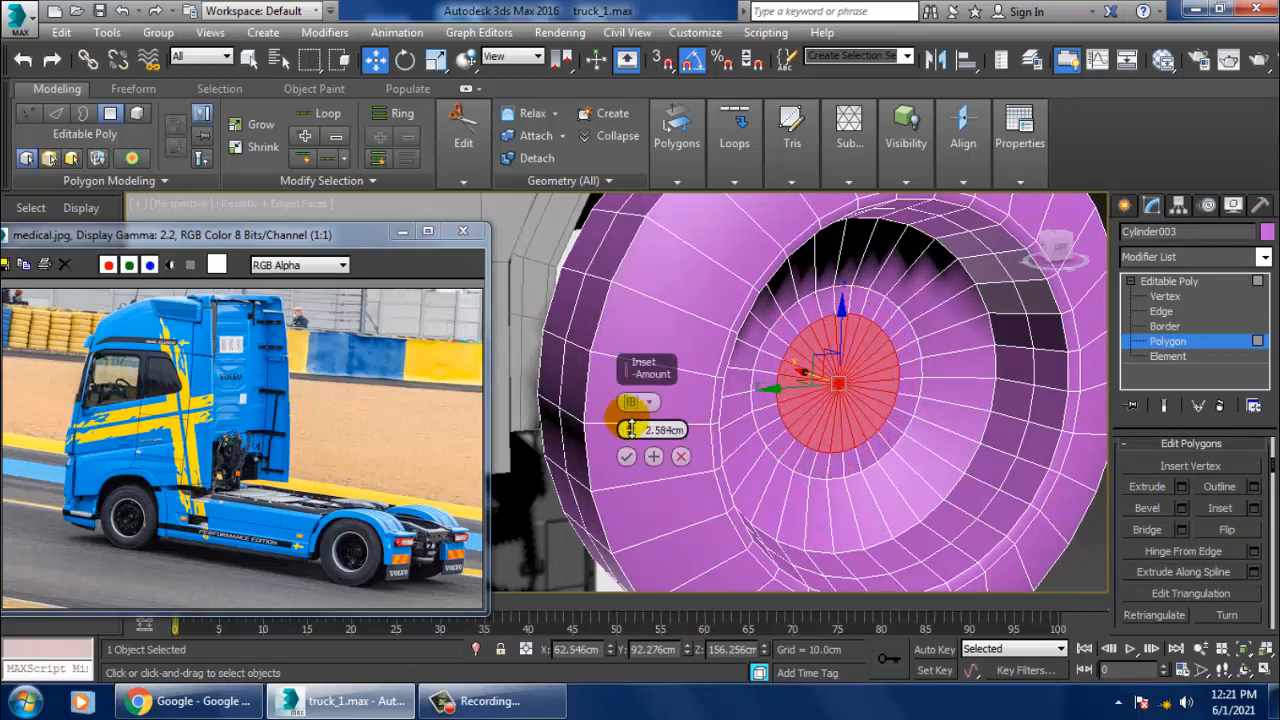
pyautogui.click(626, 456)
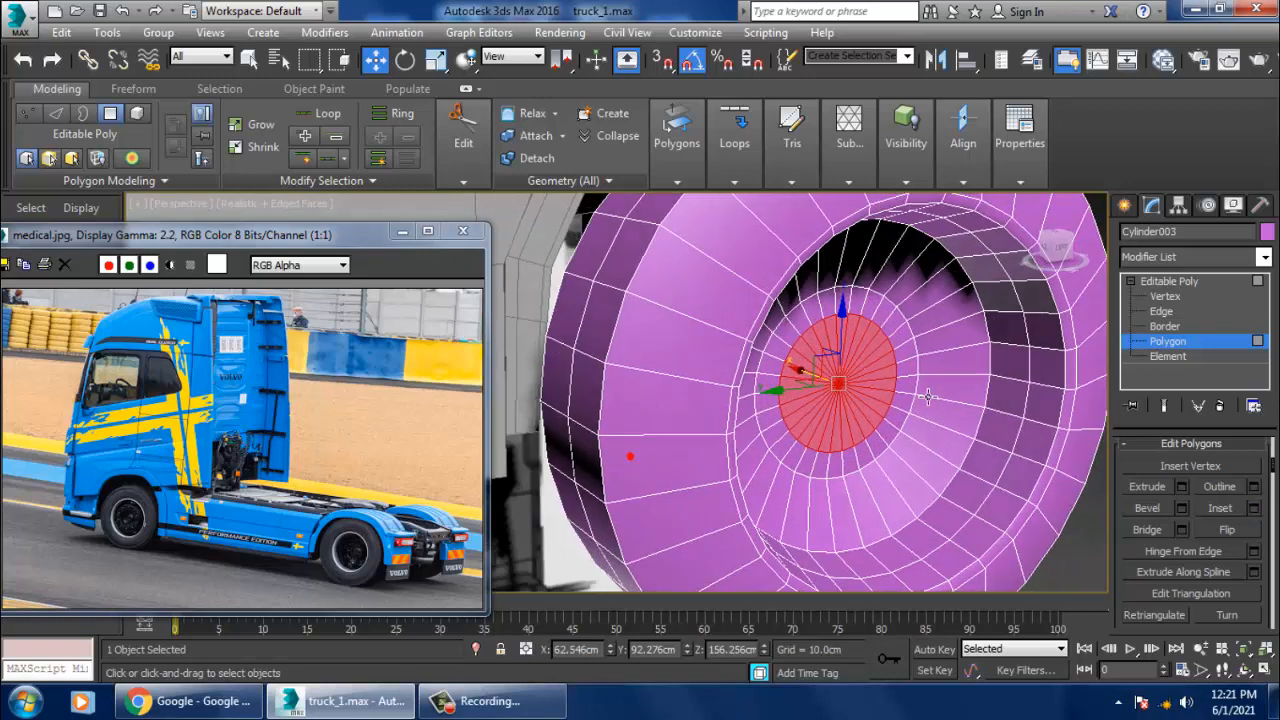
# Bevel the inset hub polygons outward with a height of 3.823 cm and an outline of -1.475 cm
pyautogui.click(1181, 508)
pyautogui.moveTo(628, 431); pyautogui.dragTo(624, 378)
pyautogui.moveTo(630, 457); pyautogui.dragTo(630, 457)
pyautogui.click(651, 503)
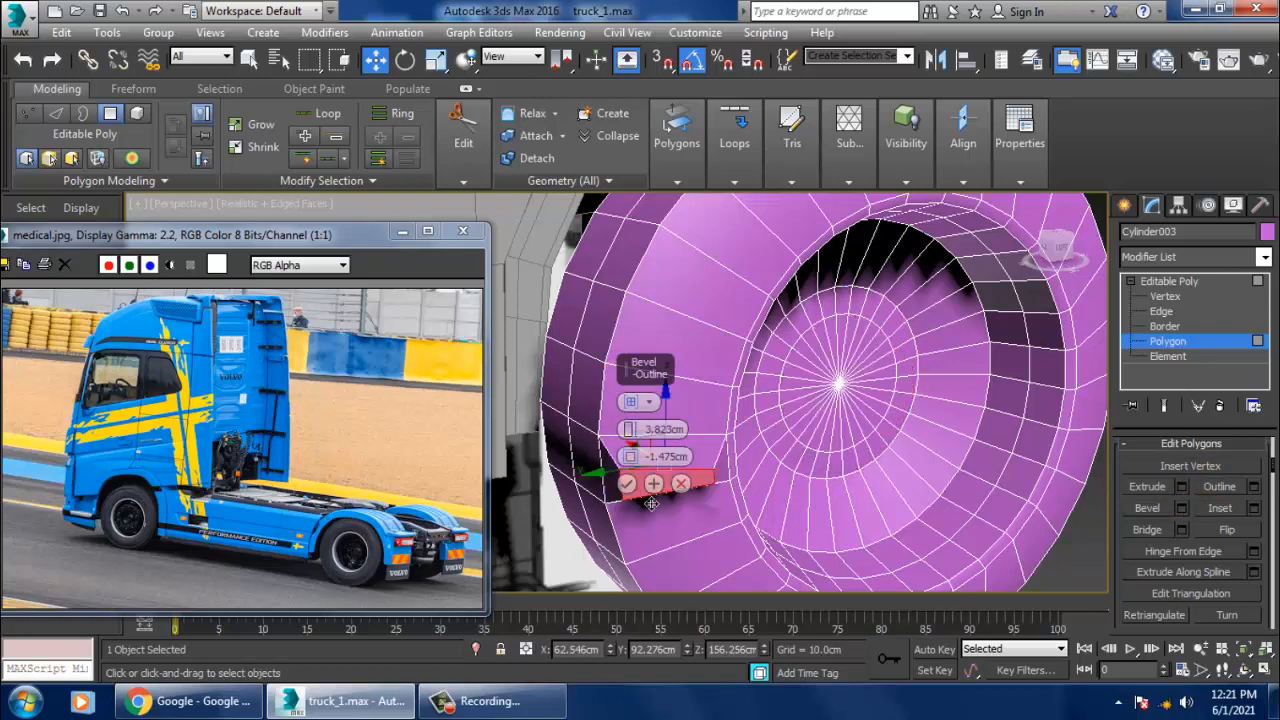
pyautogui.hotkey('ctrl', 'z')
pyautogui.click(627, 484)
# Move the raised hub cap polygons about 0.6 cm further outward along the X axis
pyautogui.scroll(-6, 925, 412)
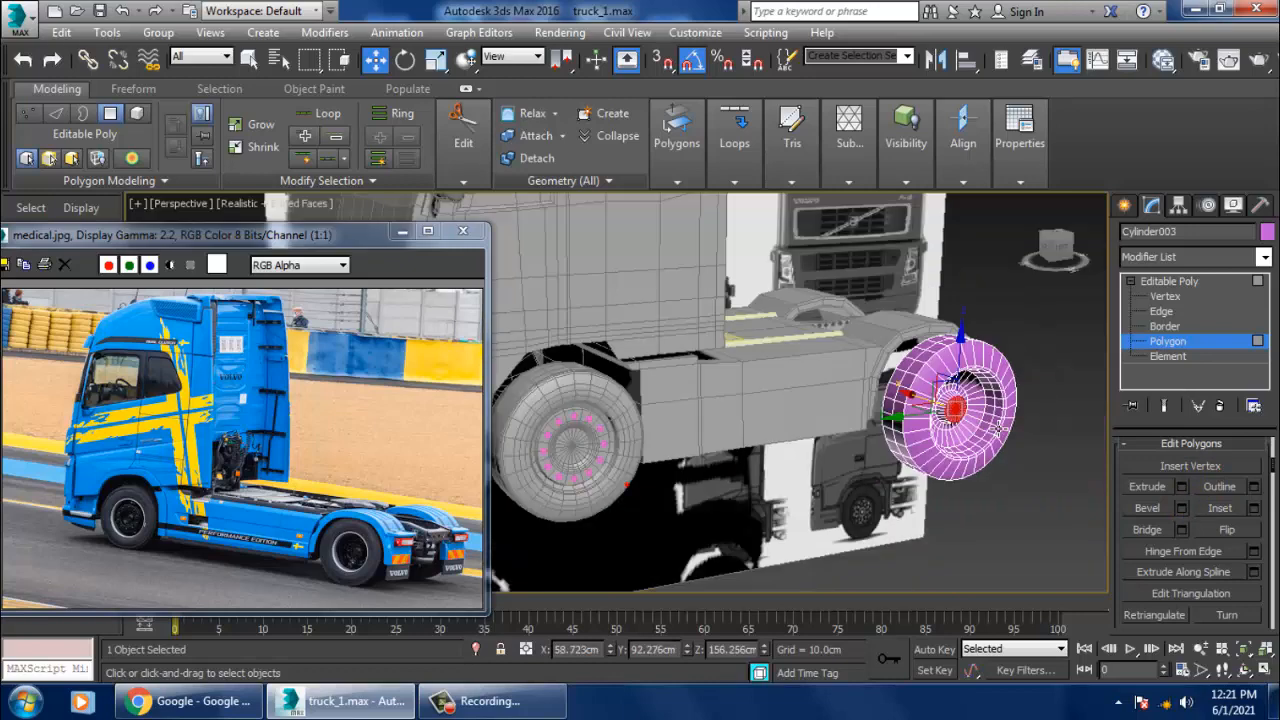
pyautogui.keyDown('alt'); pyautogui.moveTo(908, 404); pyautogui.dragTo(843, 434, button='middle'); pyautogui.keyUp('alt')
pyautogui.scroll(4, 921, 415)
pyautogui.keyDown('alt'); pyautogui.moveTo(925, 414); pyautogui.dragTo(961, 416, button='middle'); pyautogui.keyUp('alt')
pyautogui.scroll(4, 960, 415)
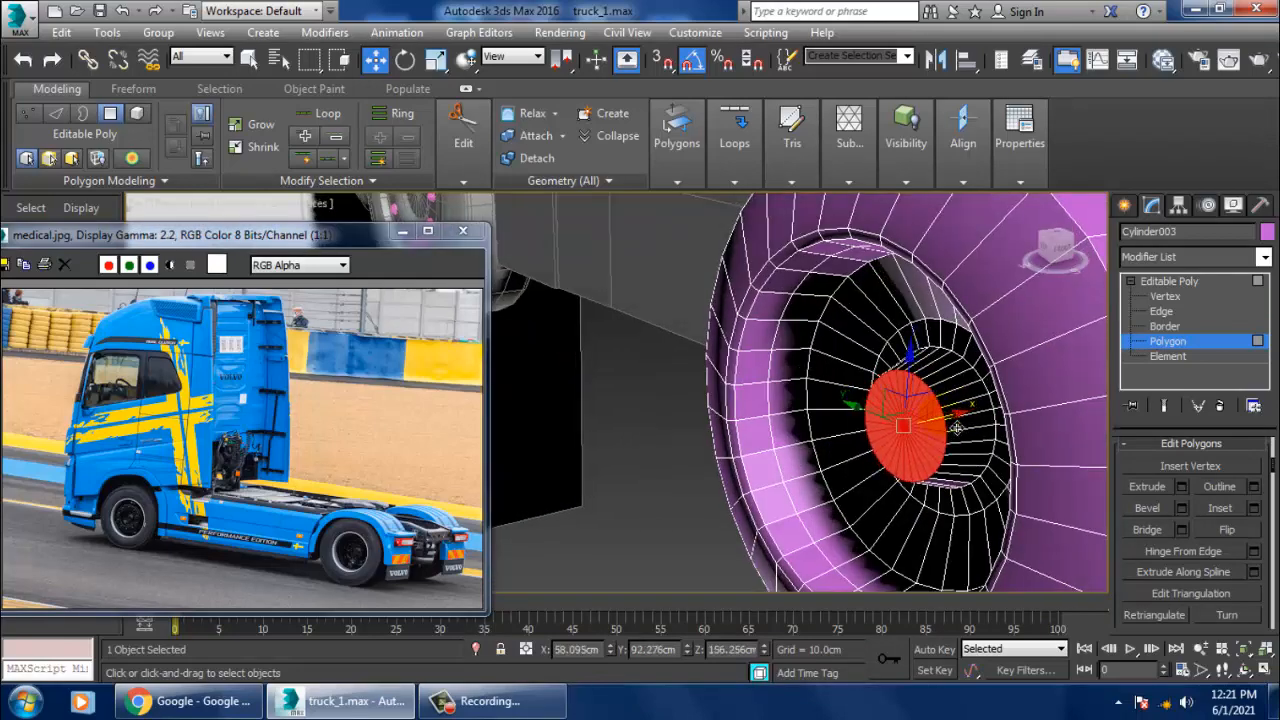
pyautogui.keyDown('alt'); pyautogui.moveTo(960, 432); pyautogui.dragTo(932, 357, button='middle'); pyautogui.keyUp('alt')
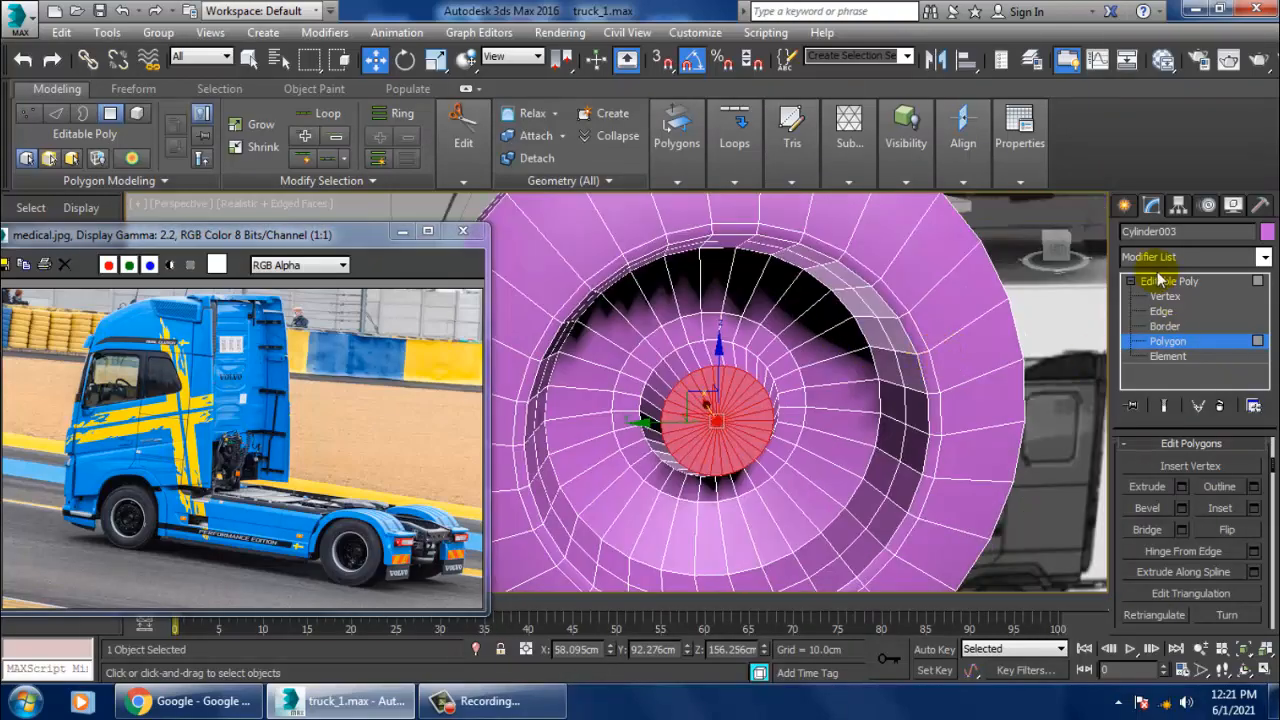
# Chamfer the edge loop around the rim opening by 3.693 cm with 3 segments
pyautogui.click(1127, 207)
pyautogui.moveTo(758, 312)
pyautogui.keyDown('alt'); pyautogui.mouseDown(button='middle')
pyautogui.moveTo(817, 298)
pyautogui.moveTo(764, 301)
pyautogui.moveTo(760, 323)
pyautogui.moveTo(828, 345)
pyautogui.moveTo(775, 297)
pyautogui.moveTo(792, 340)
pyautogui.moveTo(766, 332)
pyautogui.mouseUp(button='middle'); pyautogui.keyUp('alt')
pyautogui.scroll(-5, 757, 328)
pyautogui.scroll(-5, 792, 340)
pyautogui.scroll(8, 786, 340)
pyautogui.click(1151, 206)
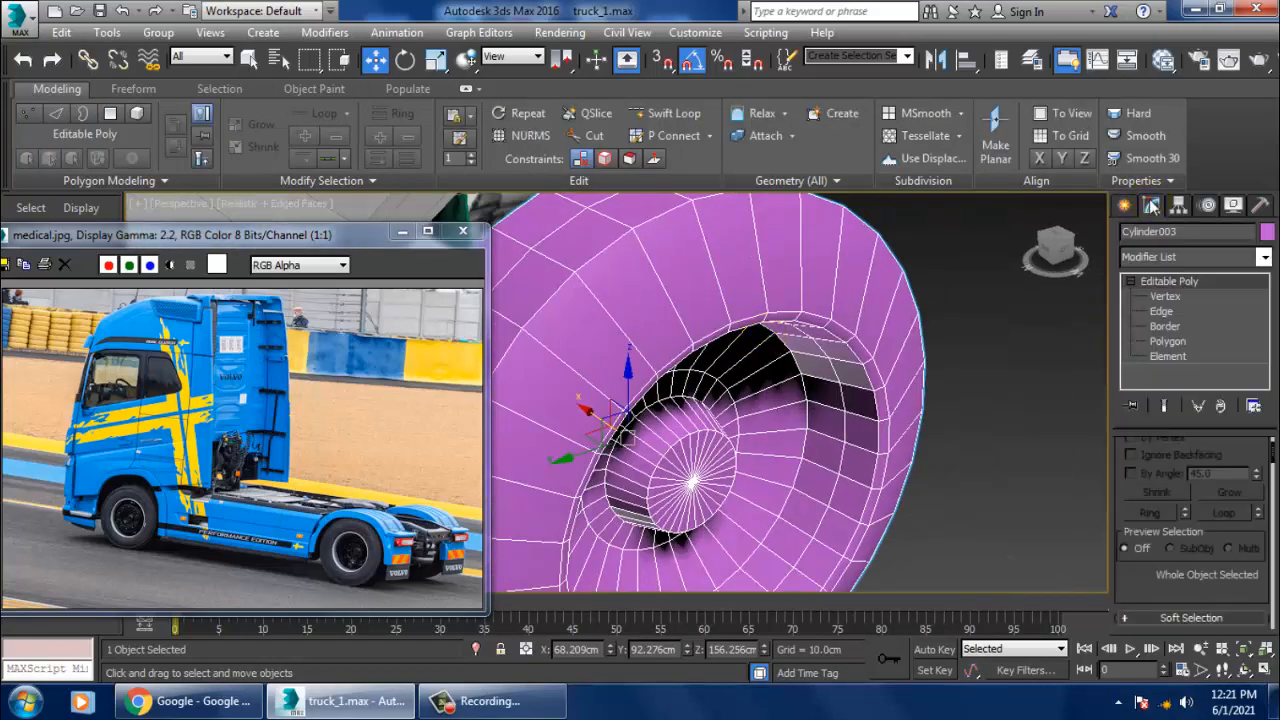
pyautogui.click(1161, 311)
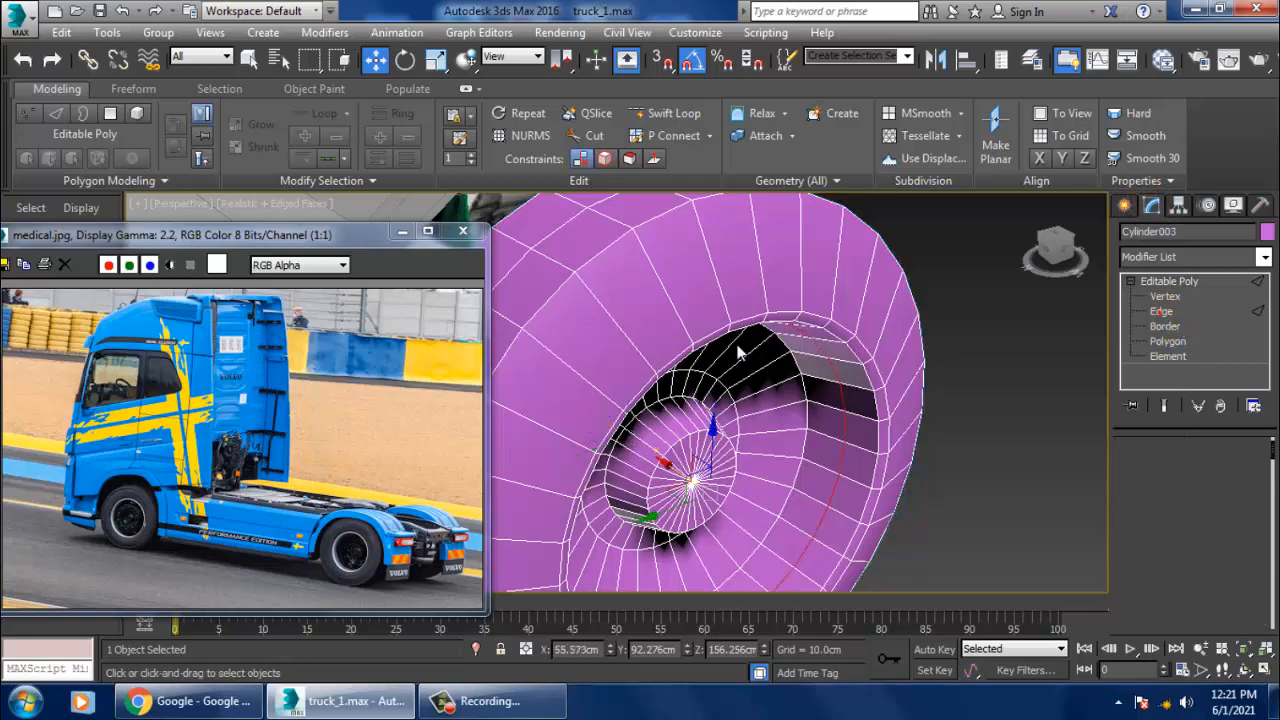
pyautogui.doubleClick(714, 348)
pyautogui.moveTo(1172, 571); pyautogui.dragTo(1185, 373)
pyautogui.click(1182, 493)
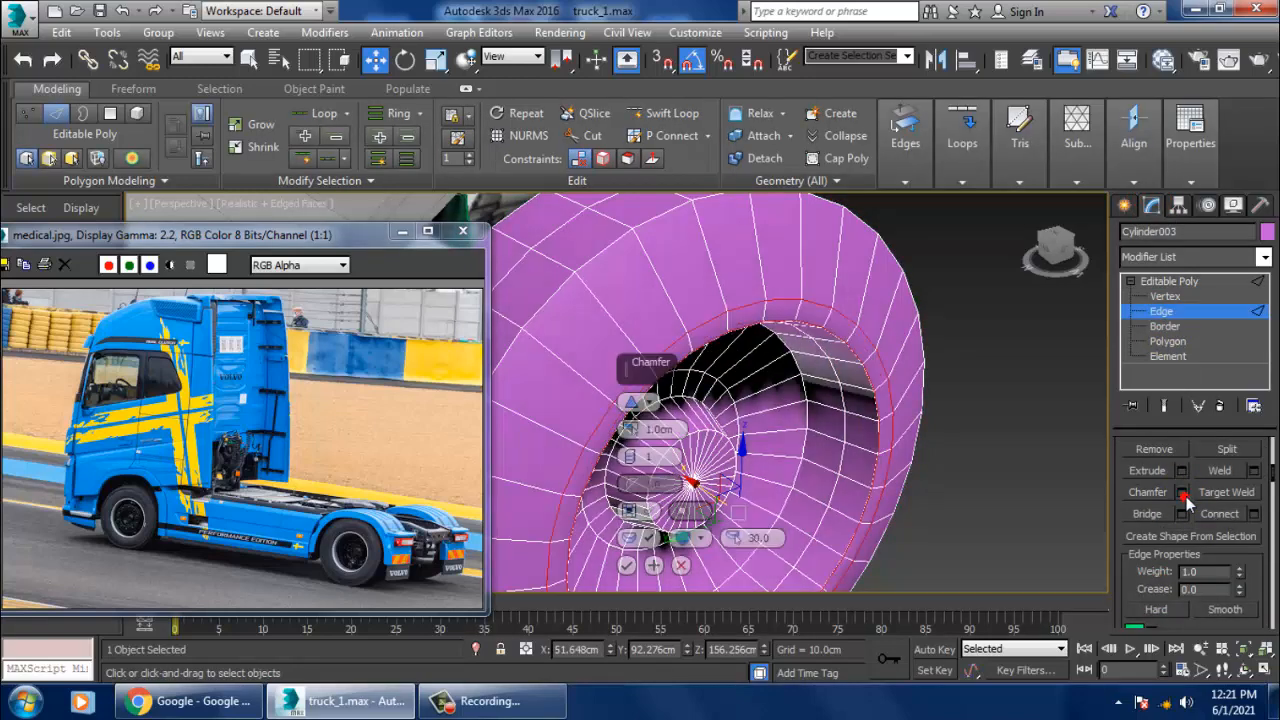
pyautogui.click(633, 455)
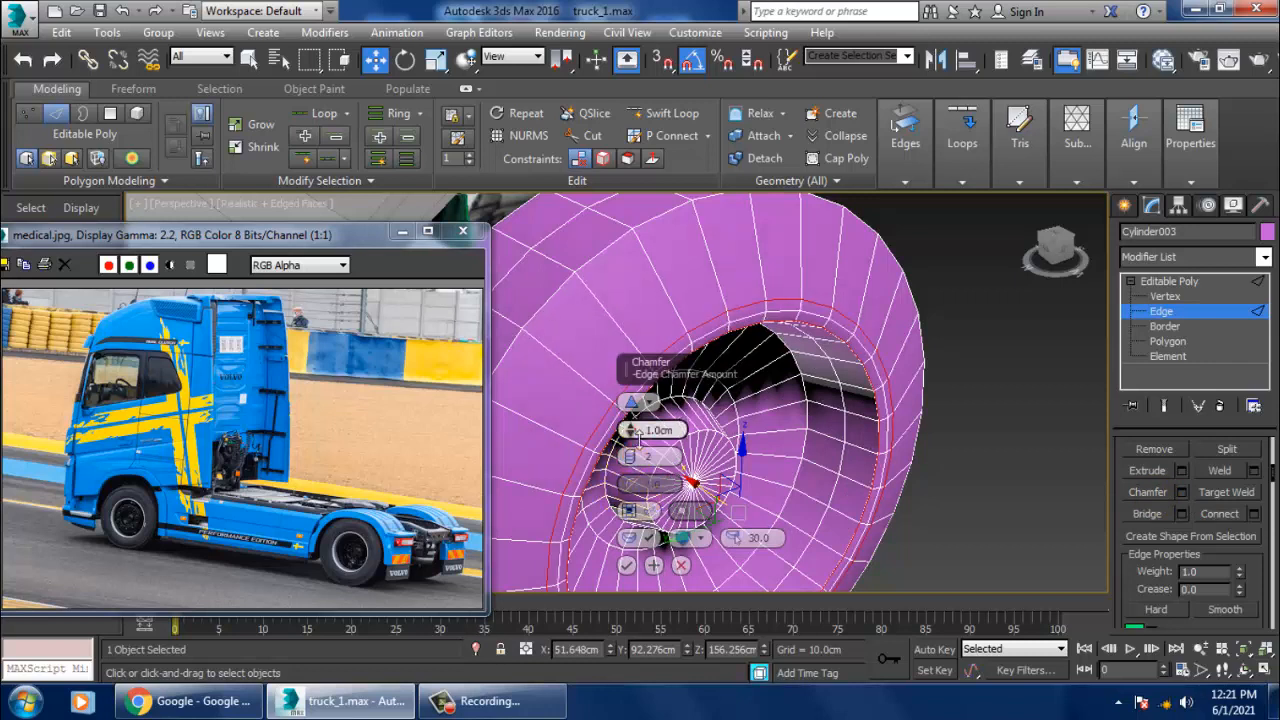
pyautogui.moveTo(632, 430); pyautogui.dragTo(632, 430)
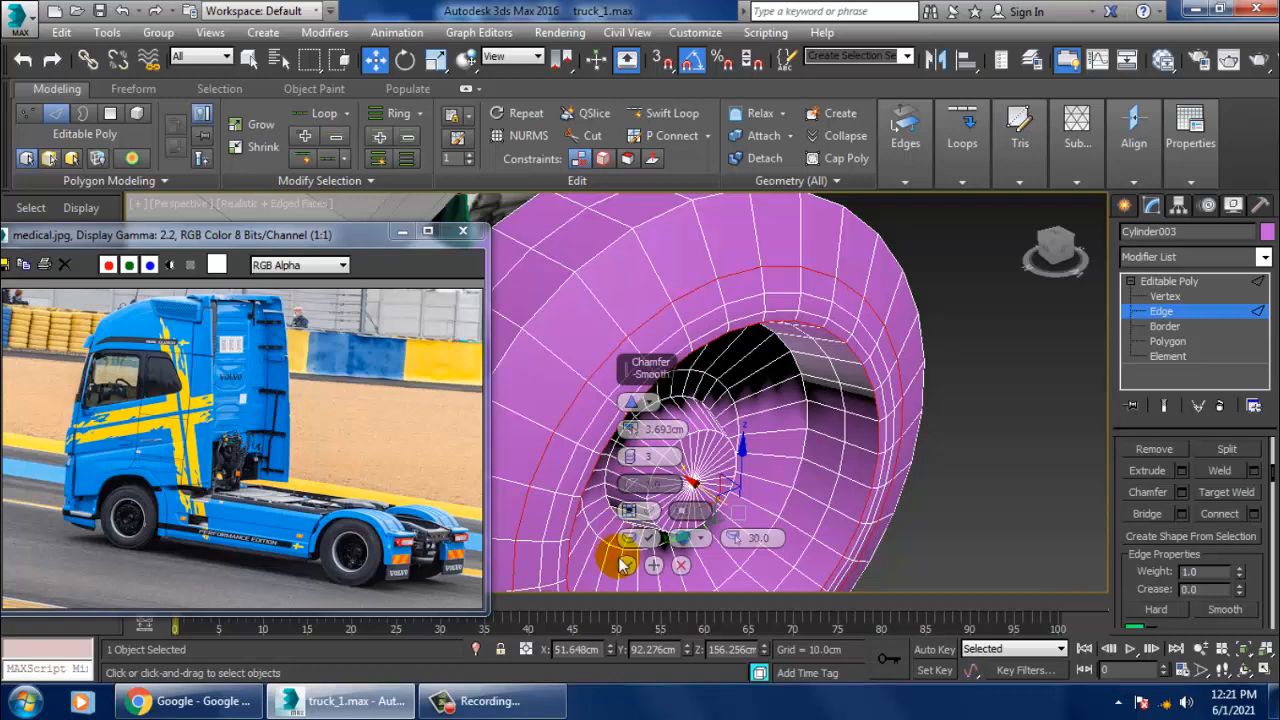
pyautogui.click(626, 565)
# Chamfer the front edge loop of the raised hub cap by 0.842 cm
pyautogui.keyDown('alt'); pyautogui.moveTo(925, 494); pyautogui.dragTo(737, 423, button='middle'); pyautogui.keyUp('alt')
pyautogui.scroll(3, 711, 403)
pyautogui.scroll(-3, 711, 403)
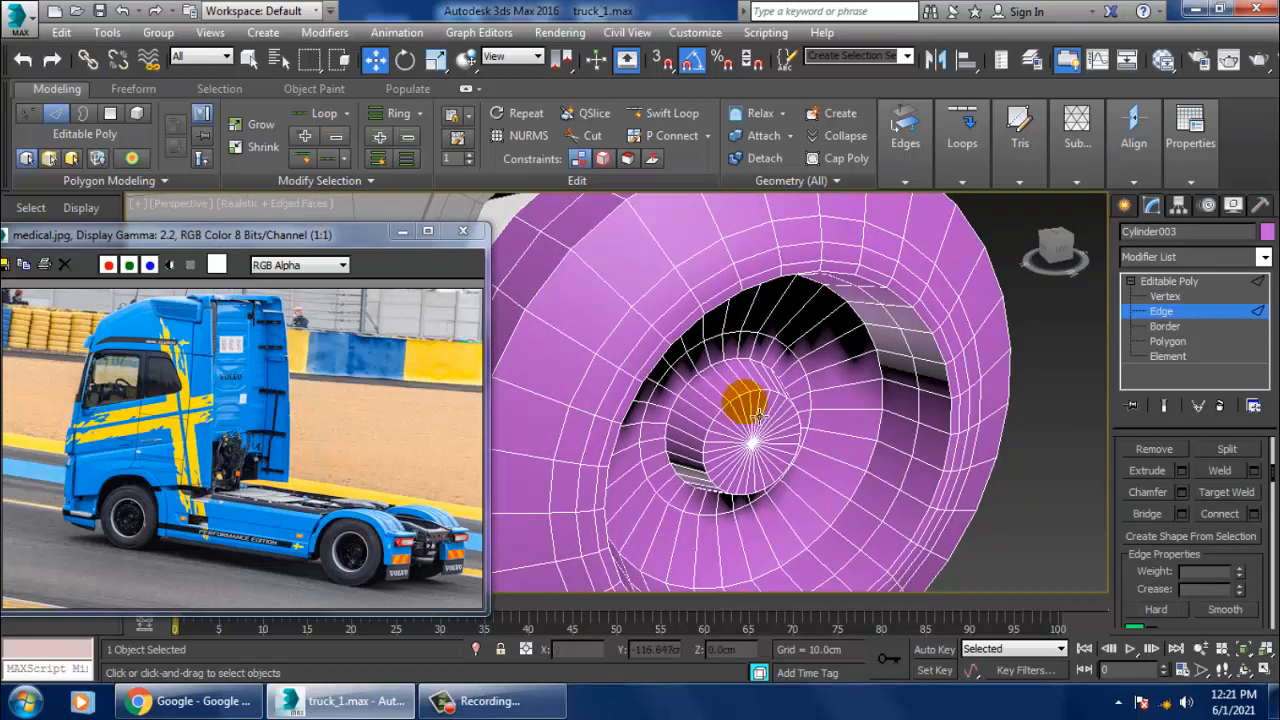
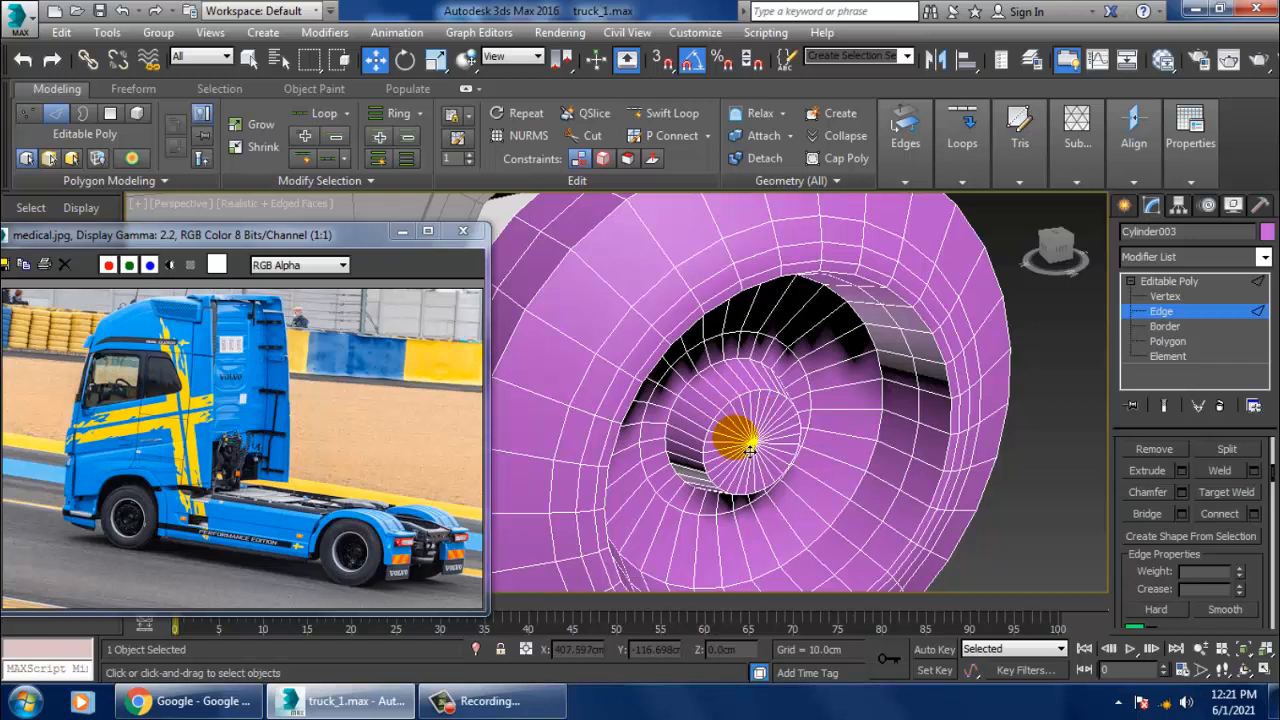
pyautogui.click(750, 450)
pyautogui.press('z')
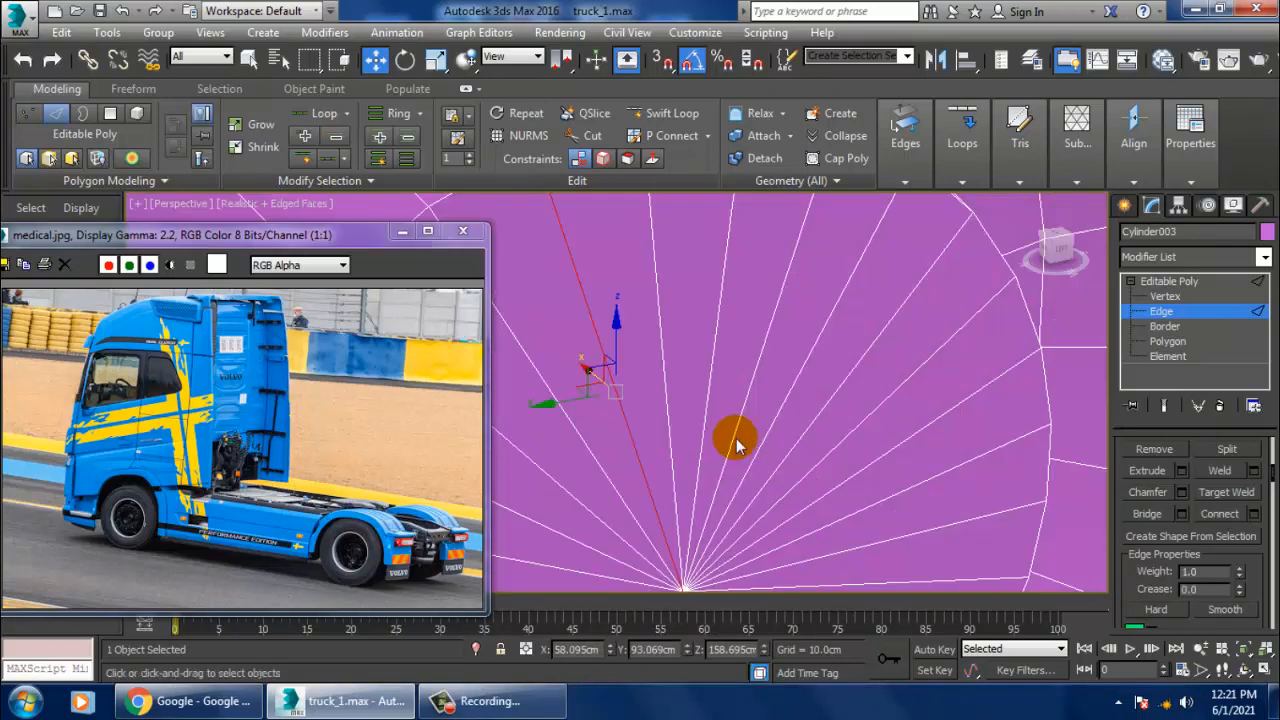
pyautogui.scroll(-2, 745, 440)
pyautogui.scroll(-3, 752, 435)
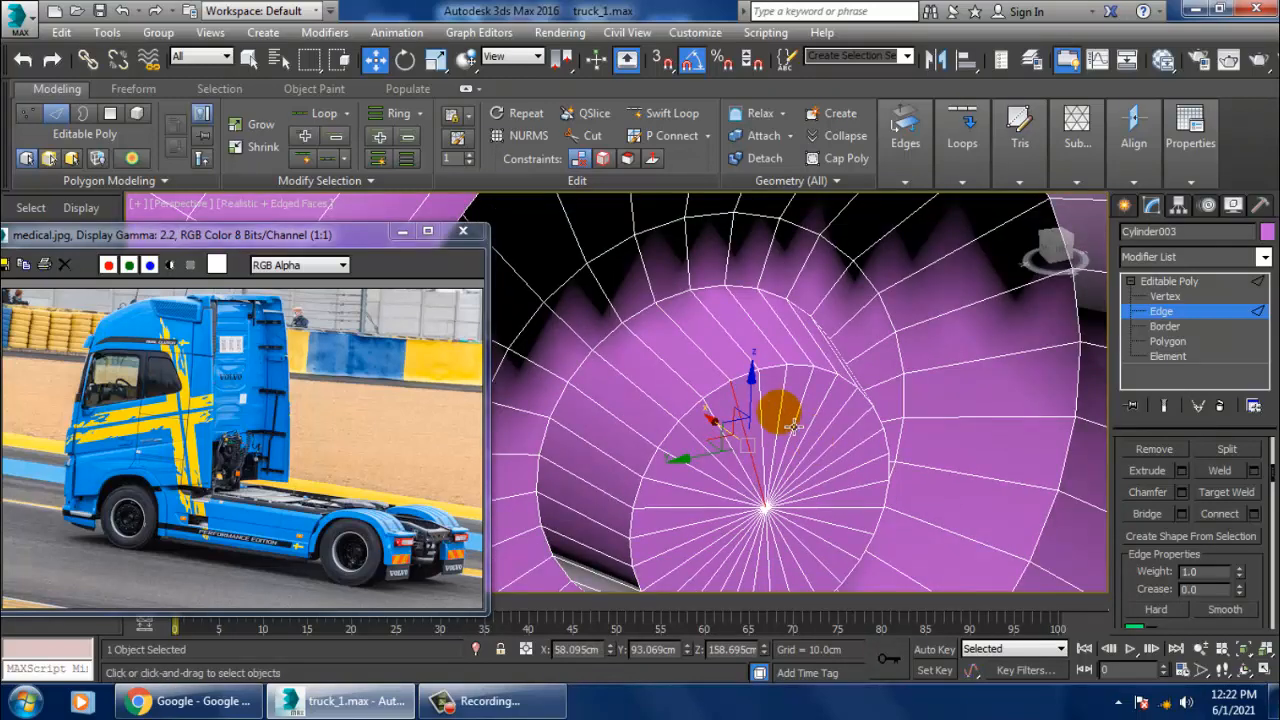
pyautogui.doubleClick(730, 408)
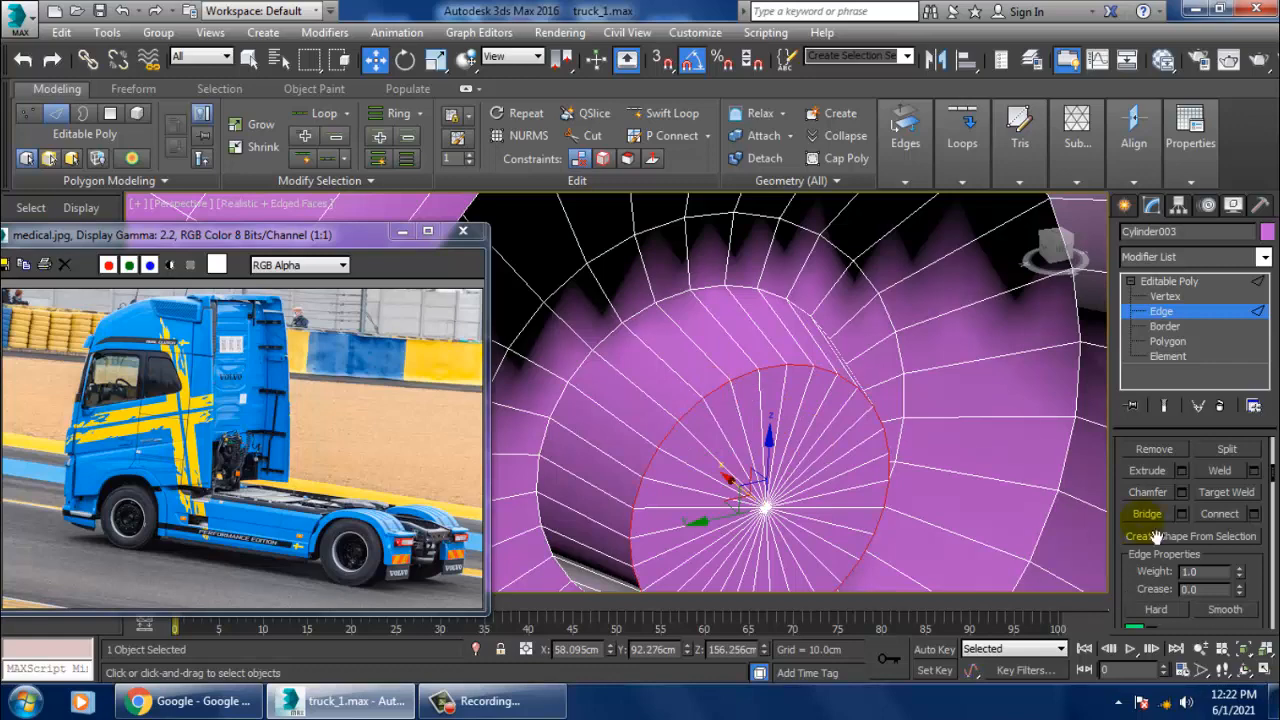
pyautogui.click(1181, 492)
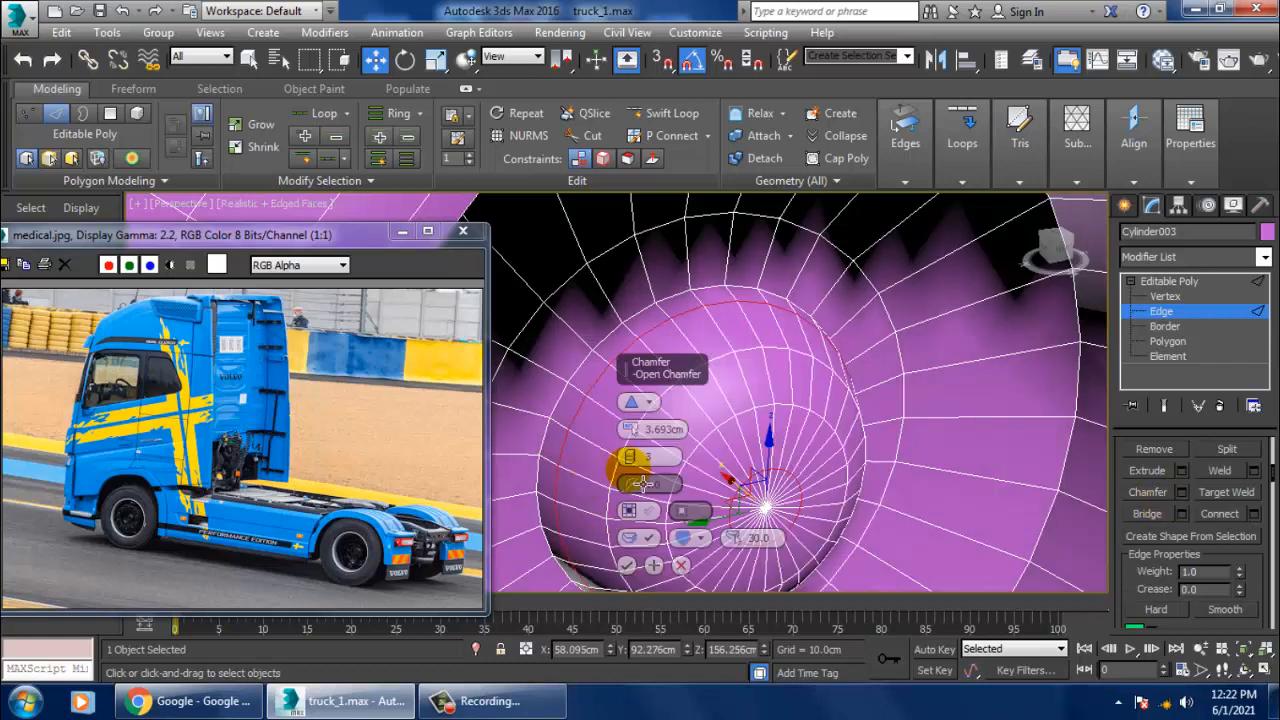
pyautogui.moveTo(629, 430); pyautogui.dragTo(646, 459)
pyautogui.scroll(-2, 646, 459)
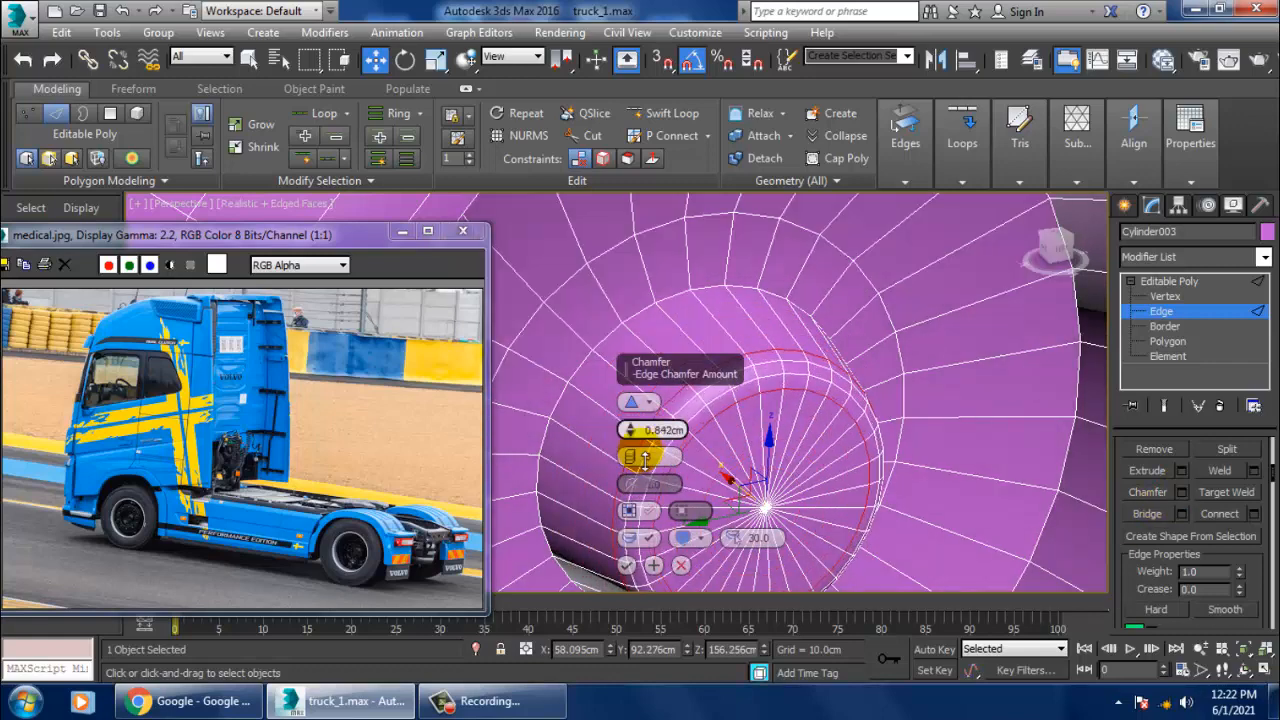
pyautogui.click(626, 565)
# Widen the tyre by moving all the vertices of the wheel's back face toward the chassis, to X 70.677 cm
pyautogui.keyDown('alt'); pyautogui.moveTo(762, 463); pyautogui.dragTo(918, 440, button='middle'); pyautogui.keyUp('alt')
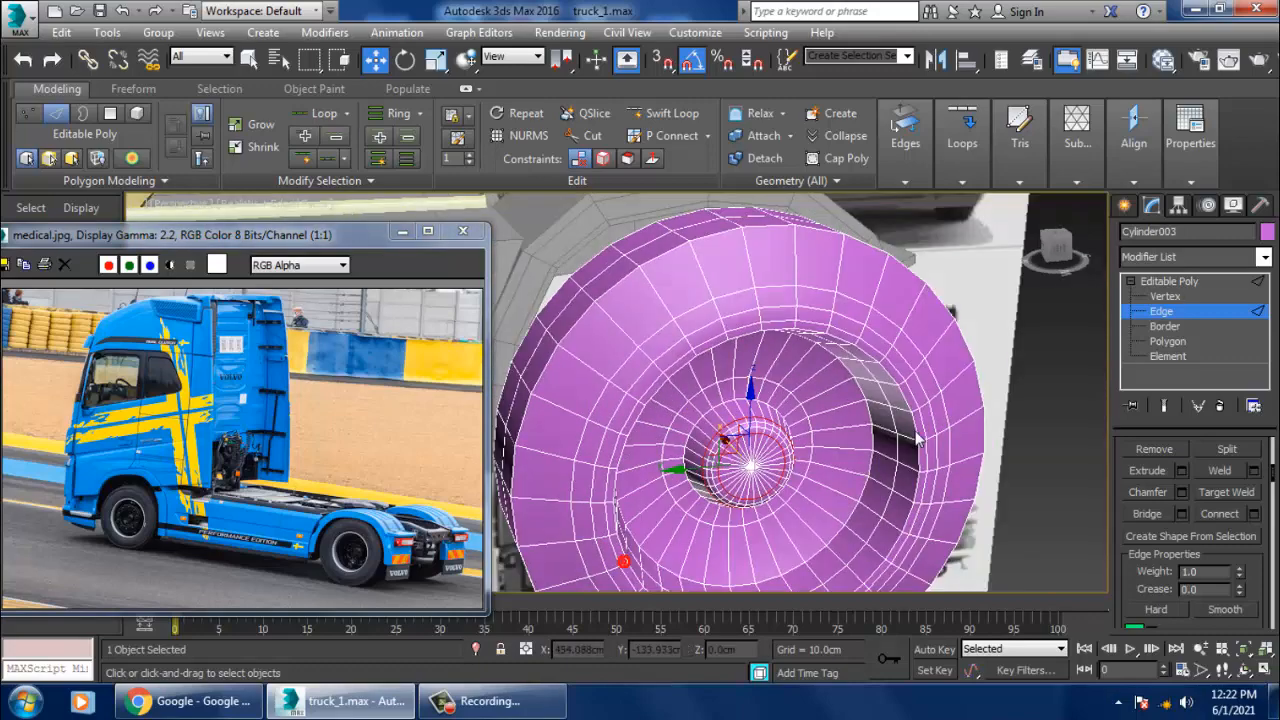
pyautogui.click(1050, 358)
pyautogui.scroll(-5, 1052, 358)
pyautogui.keyDown('alt'); pyautogui.moveTo(1053, 357); pyautogui.dragTo(651, 429, button='middle'); pyautogui.keyUp('alt')
pyautogui.scroll(3, 928, 405)
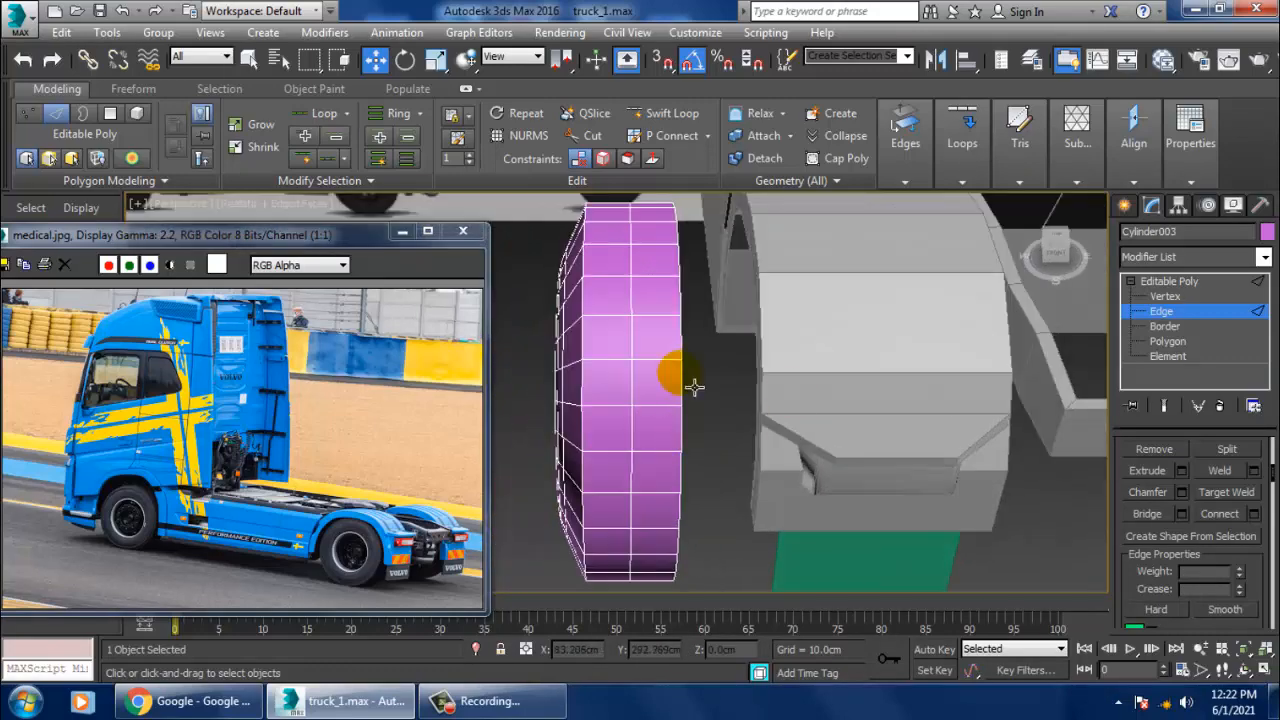
pyautogui.press('1')
pyautogui.scroll(-3, 698, 347)
pyautogui.keyDown('alt'); pyautogui.moveTo(698, 347); pyautogui.dragTo(682, 302, button='middle'); pyautogui.keyUp('alt')
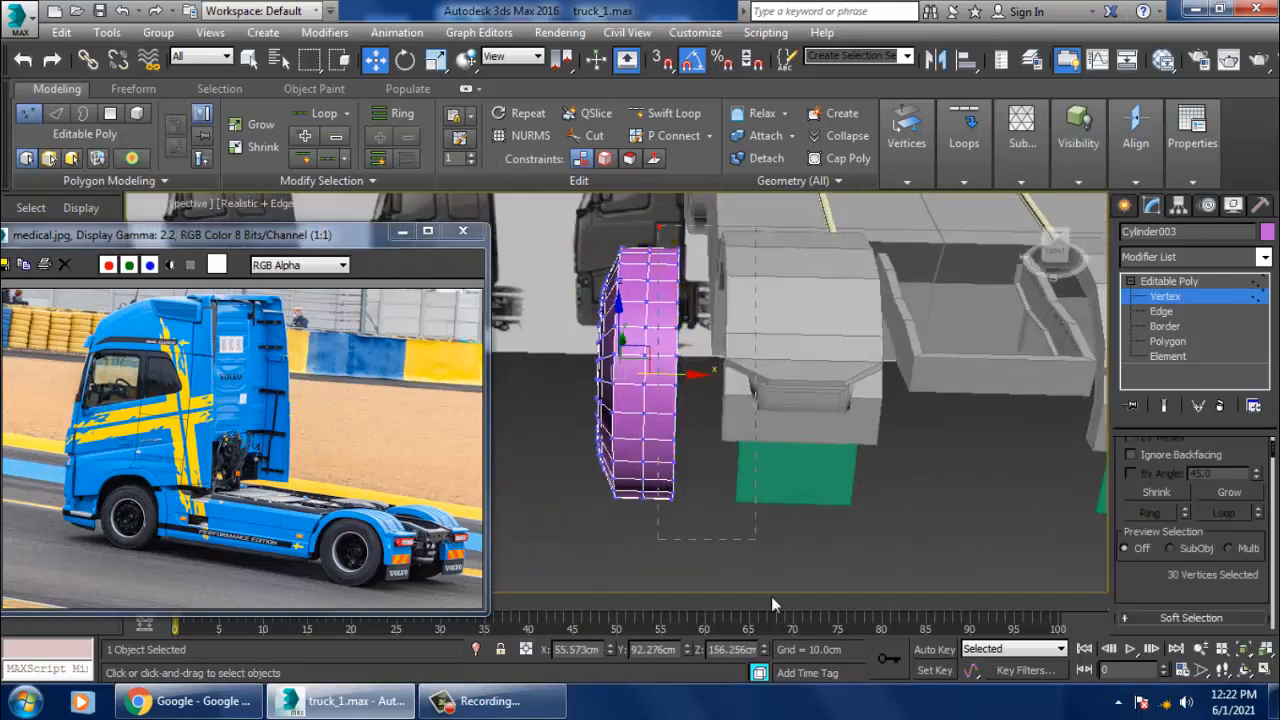
pyautogui.moveTo(771, 597); pyautogui.dragTo(772, 599)
pyautogui.moveTo(737, 380); pyautogui.dragTo(749, 379)
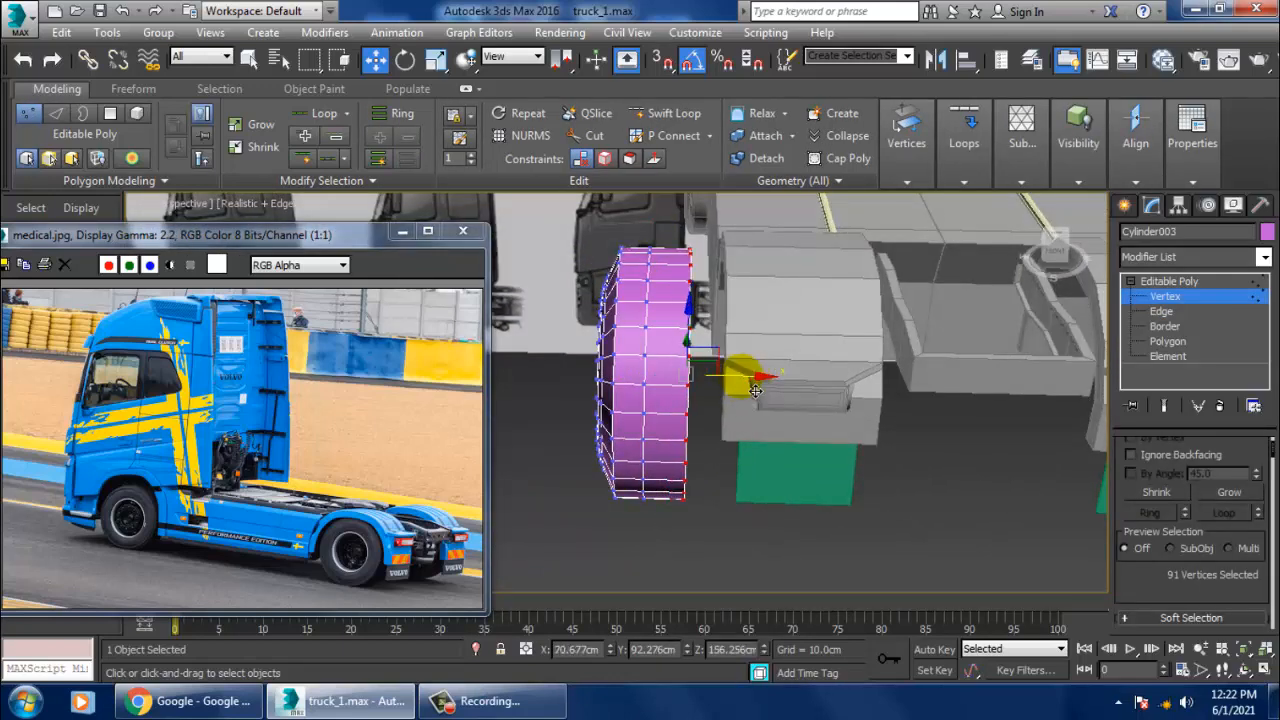
# Isolate the wheel, face its flat back side and activate polygon-level editing
pyautogui.keyDown('alt'); pyautogui.moveTo(744, 379); pyautogui.dragTo(630, 396, button='middle'); pyautogui.keyUp('alt')
pyautogui.hotkey('alt', 'q')
pyautogui.moveTo(630, 396); pyautogui.dragTo(711, 413, button='middle')
pyautogui.scroll(3, 711, 413)
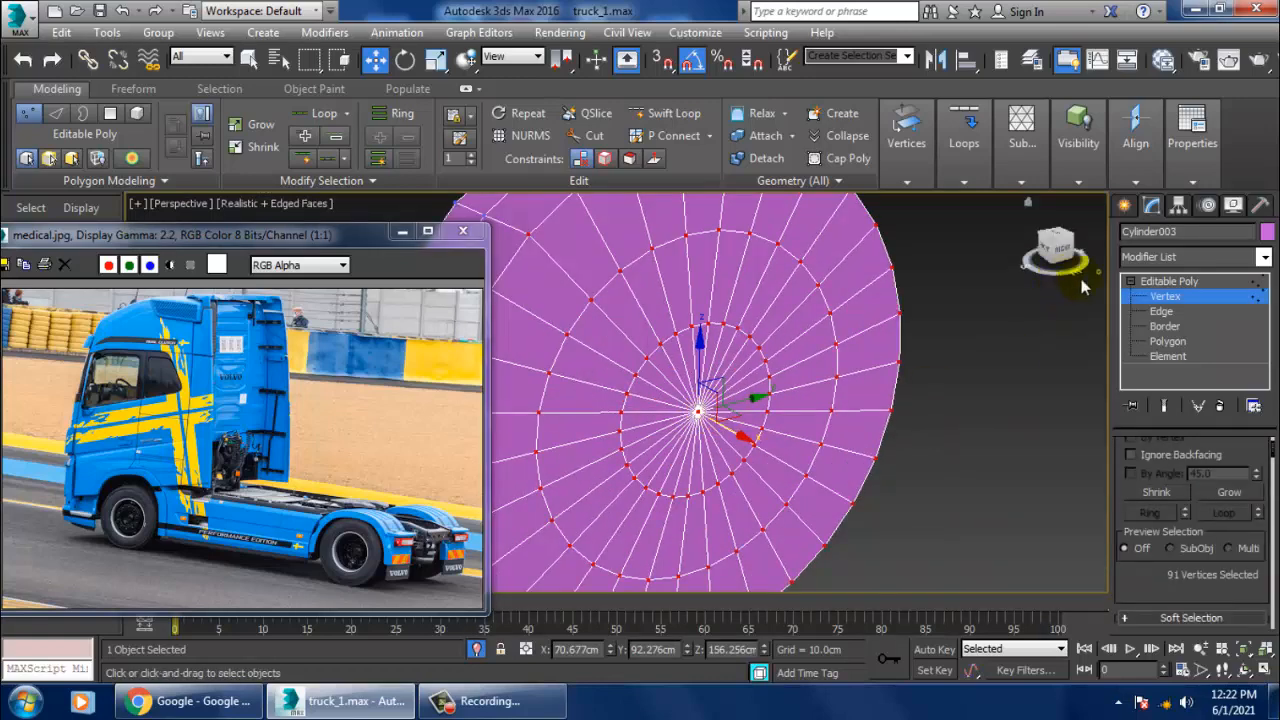
pyautogui.click(1170, 341)
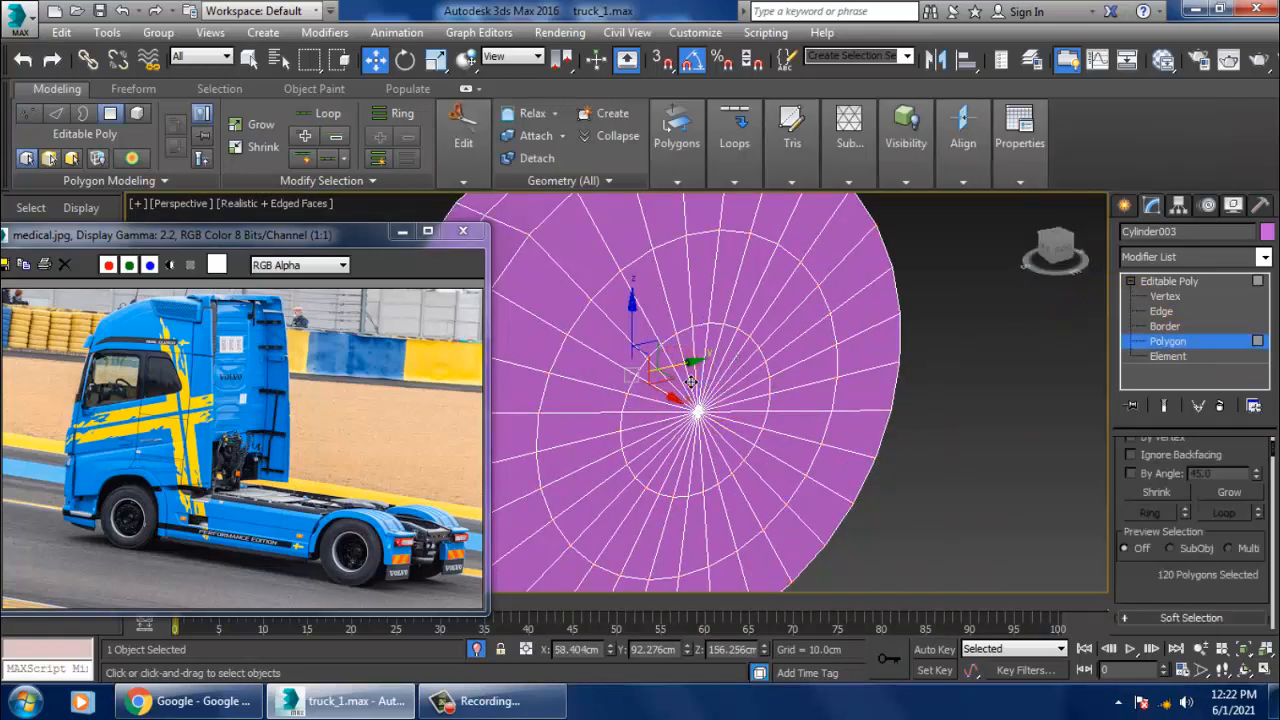
# Extrude the innermost circle of polygons on the wheel's back face by 3.03 cm and leave polygon-level editing
pyautogui.click(677, 366)
pyautogui.scroll(2, 677, 362)
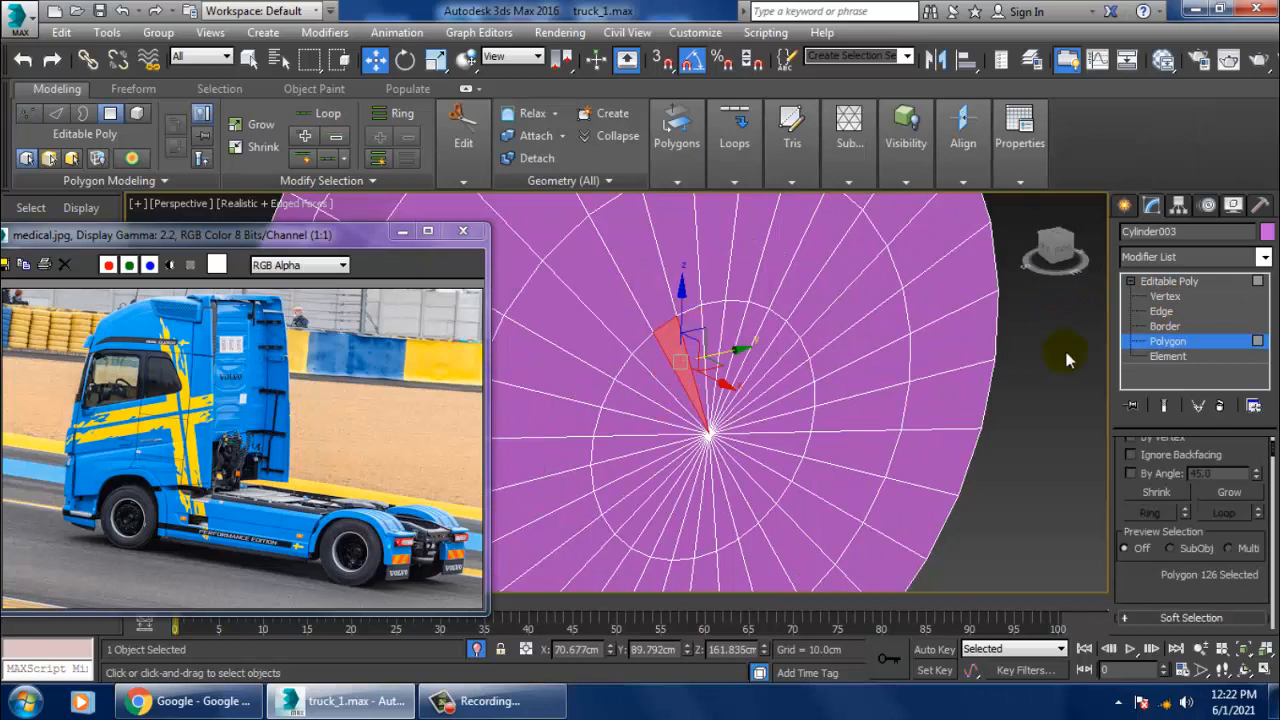
pyautogui.keyDown('ctrl'); pyautogui.click(686, 333); pyautogui.keyUp('ctrl')
pyautogui.keyDown('ctrl'); pyautogui.click(714, 330); pyautogui.keyUp('ctrl')
pyautogui.keyDown('ctrl'); pyautogui.click(742, 334); pyautogui.keyUp('ctrl')
pyautogui.keyDown('ctrl'); pyautogui.click(762, 340); pyautogui.keyUp('ctrl')
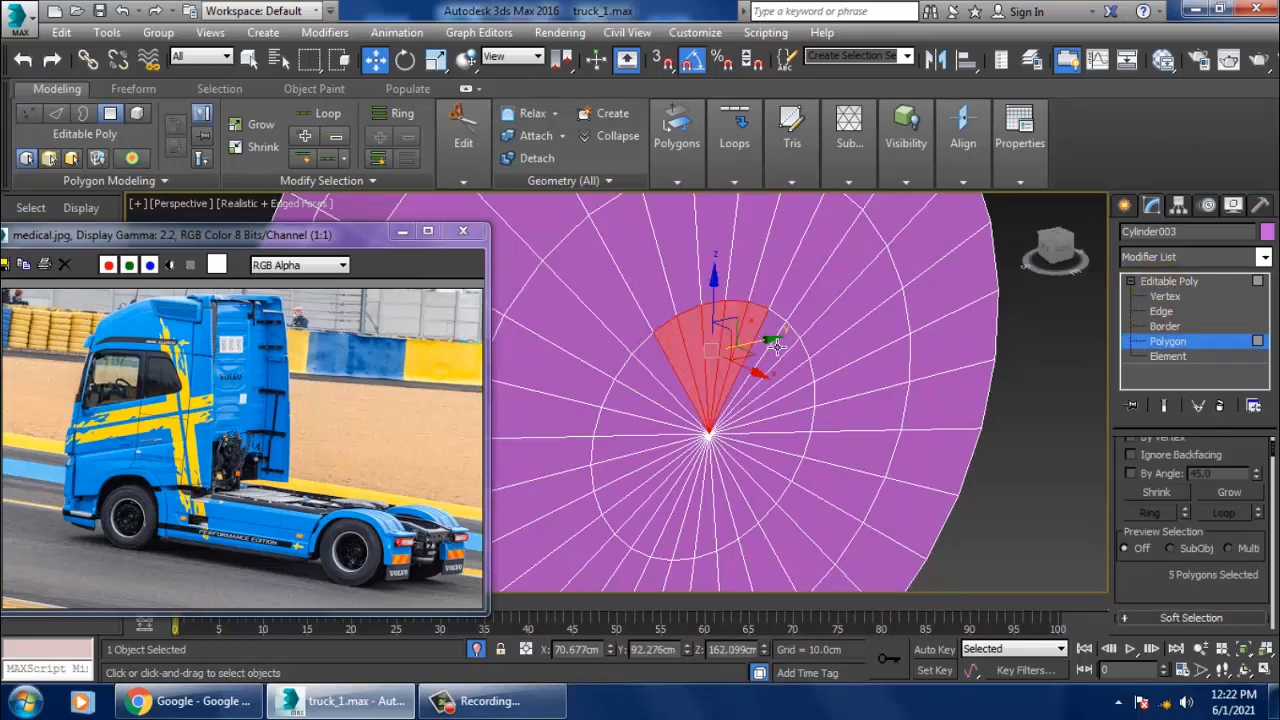
pyautogui.keyDown('ctrl'); pyautogui.click(782, 347); pyautogui.keyUp('ctrl')
pyautogui.keyDown('ctrl'); pyautogui.click(803, 355); pyautogui.keyUp('ctrl')
pyautogui.keyDown('ctrl'); pyautogui.click(808, 375); pyautogui.keyUp('ctrl')
pyautogui.keyDown('ctrl'); pyautogui.click(810, 395); pyautogui.keyUp('ctrl')
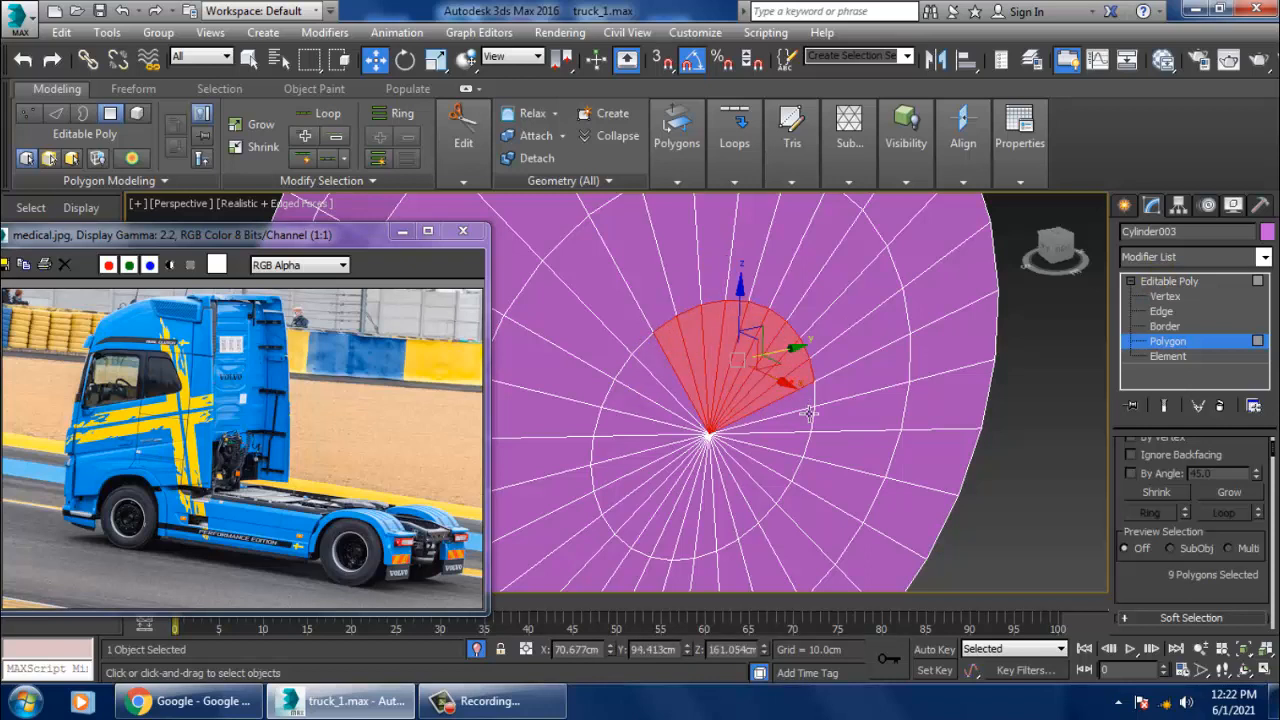
pyautogui.keyDown('ctrl'); pyautogui.click(810, 414); pyautogui.keyUp('ctrl')
pyautogui.keyDown('ctrl'); pyautogui.click(804, 430); pyautogui.keyUp('ctrl')
pyautogui.keyDown('ctrl'); pyautogui.click(799, 457); pyautogui.keyUp('ctrl')
pyautogui.keyDown('ctrl'); pyautogui.click(790, 478); pyautogui.keyUp('ctrl')
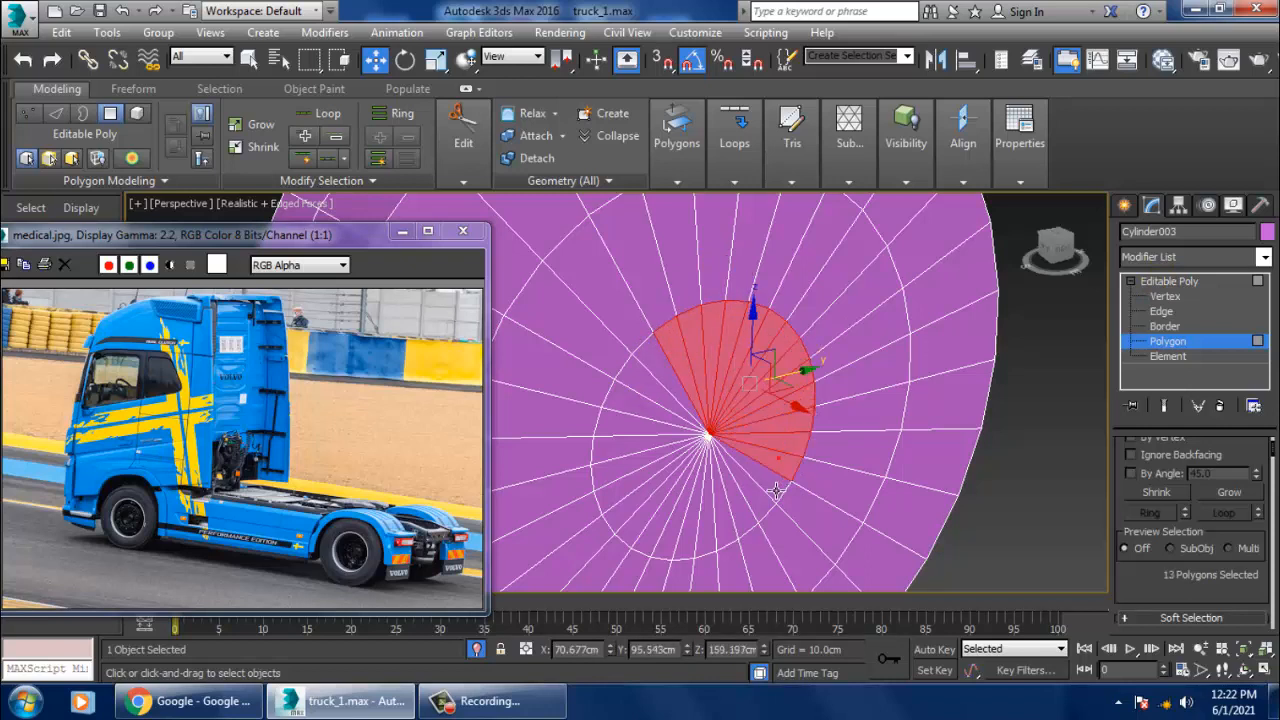
pyautogui.keyDown('ctrl'); pyautogui.click(778, 496); pyautogui.keyUp('ctrl')
pyautogui.keyDown('ctrl'); pyautogui.click(760, 514); pyautogui.keyUp('ctrl')
pyautogui.keyDown('ctrl'); pyautogui.click(742, 527); pyautogui.keyUp('ctrl')
pyautogui.keyDown('ctrl'); pyautogui.click(724, 534); pyautogui.keyUp('ctrl')
pyautogui.keyDown('ctrl'); pyautogui.click(707, 539); pyautogui.keyUp('ctrl')
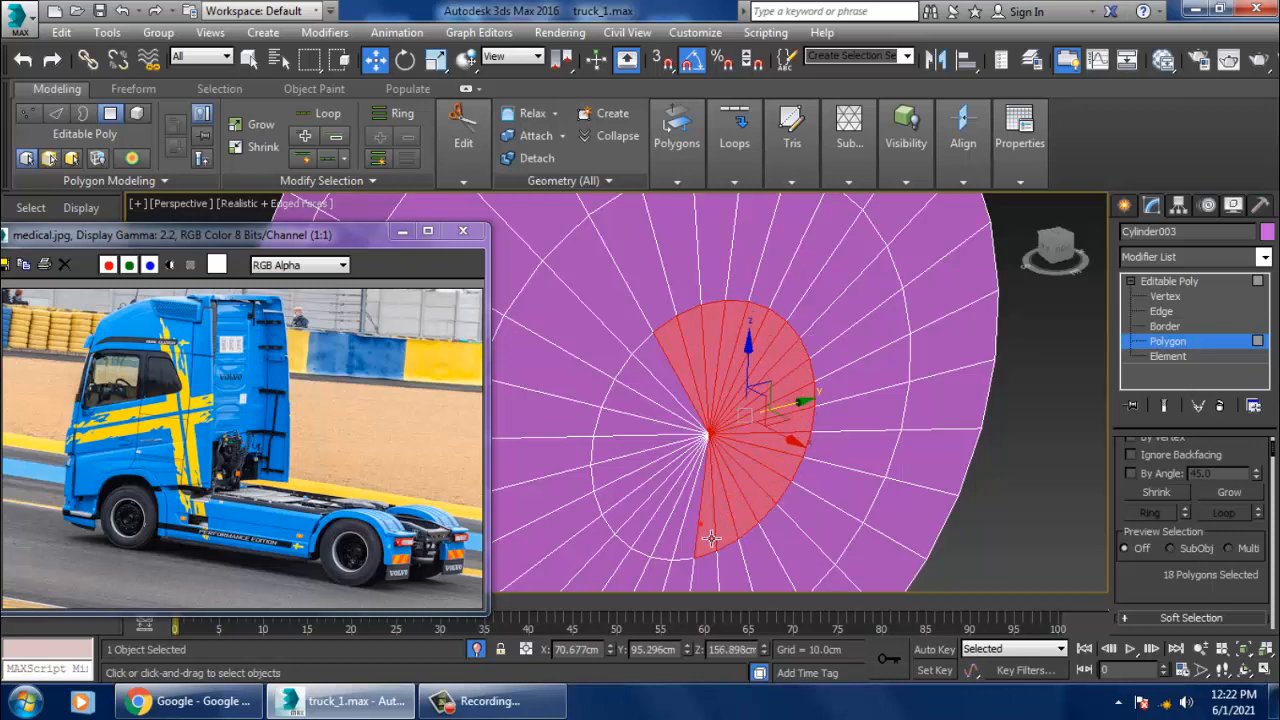
pyautogui.keyDown('ctrl'); pyautogui.click(691, 541); pyautogui.keyUp('ctrl')
pyautogui.keyDown('ctrl'); pyautogui.click(675, 543); pyautogui.keyUp('ctrl')
pyautogui.keyDown('ctrl'); pyautogui.click(657, 532); pyautogui.keyUp('ctrl')
pyautogui.keyDown('ctrl'); pyautogui.click(643, 516); pyautogui.keyUp('ctrl')
pyautogui.keyDown('ctrl'); pyautogui.click(632, 500); pyautogui.keyUp('ctrl')
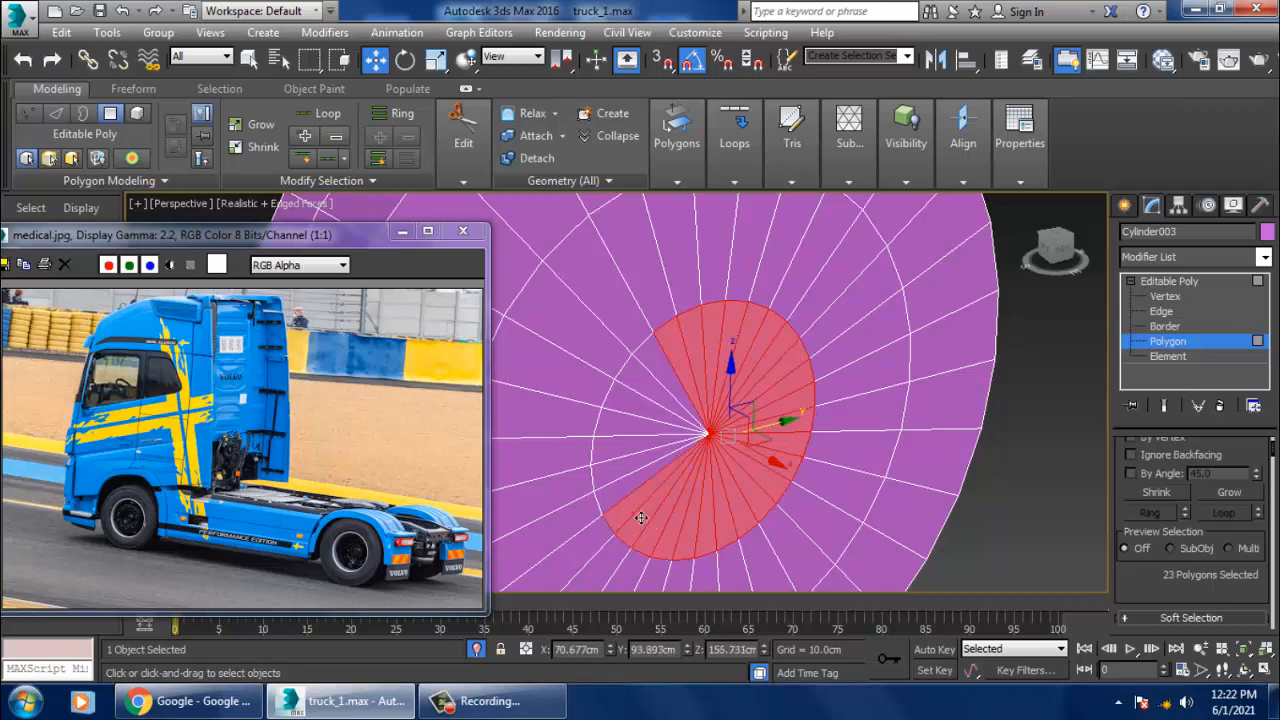
pyautogui.keyDown('ctrl'); pyautogui.click(624, 482); pyautogui.keyUp('ctrl')
pyautogui.keyDown('ctrl'); pyautogui.click(621, 461); pyautogui.keyUp('ctrl')
pyautogui.keyDown('ctrl'); pyautogui.click(620, 440); pyautogui.keyUp('ctrl')
pyautogui.keyDown('ctrl'); pyautogui.click(625, 419); pyautogui.keyUp('ctrl')
pyautogui.keyDown('ctrl'); pyautogui.click(634, 399); pyautogui.keyUp('ctrl')
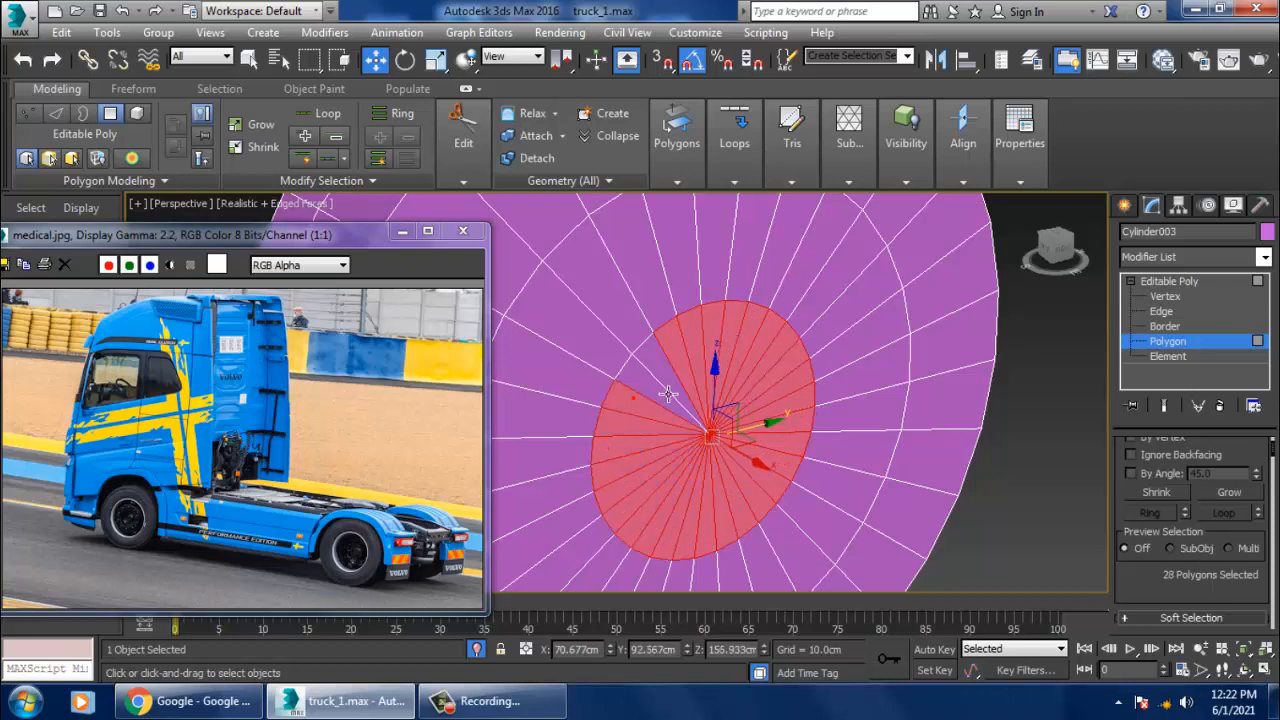
pyautogui.keyDown('ctrl'); pyautogui.click(646, 382); pyautogui.keyUp('ctrl')
pyautogui.keyDown('ctrl'); pyautogui.click(661, 367); pyautogui.keyUp('ctrl')
pyautogui.moveTo(1157, 587); pyautogui.dragTo(1189, 505)
pyautogui.click(1181, 501)
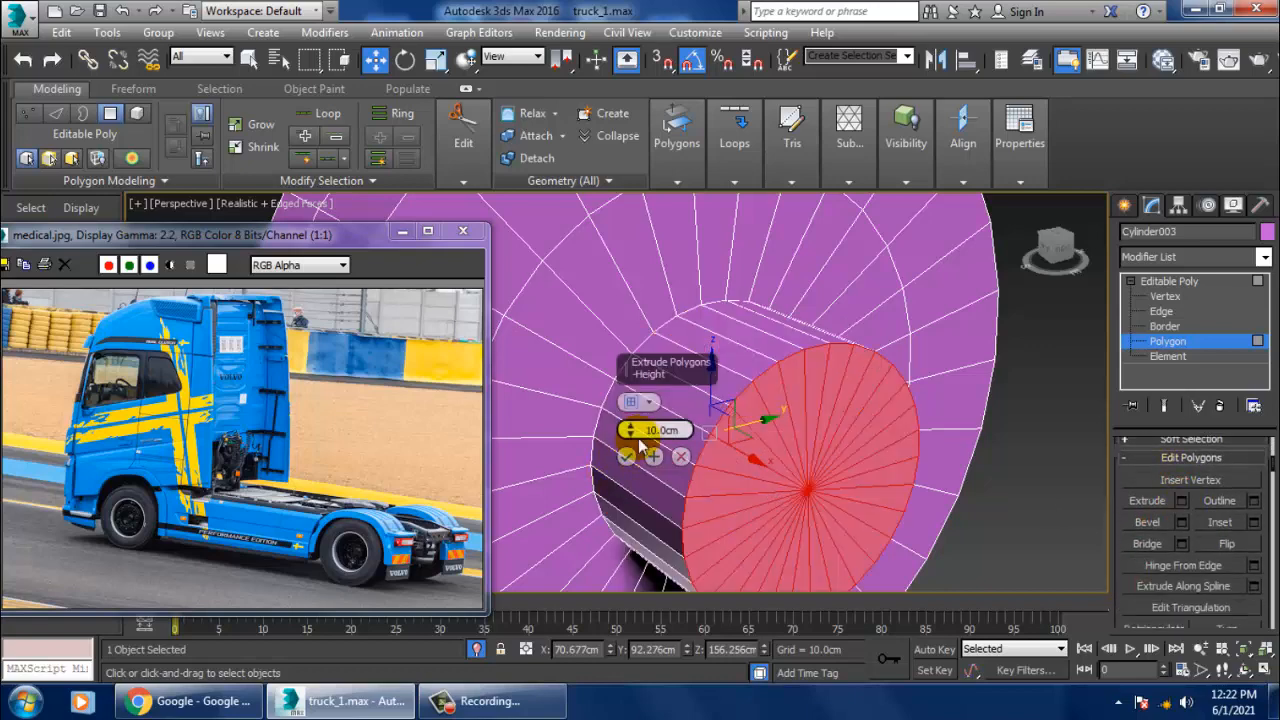
pyautogui.moveTo(630, 429); pyautogui.dragTo(660, 485)
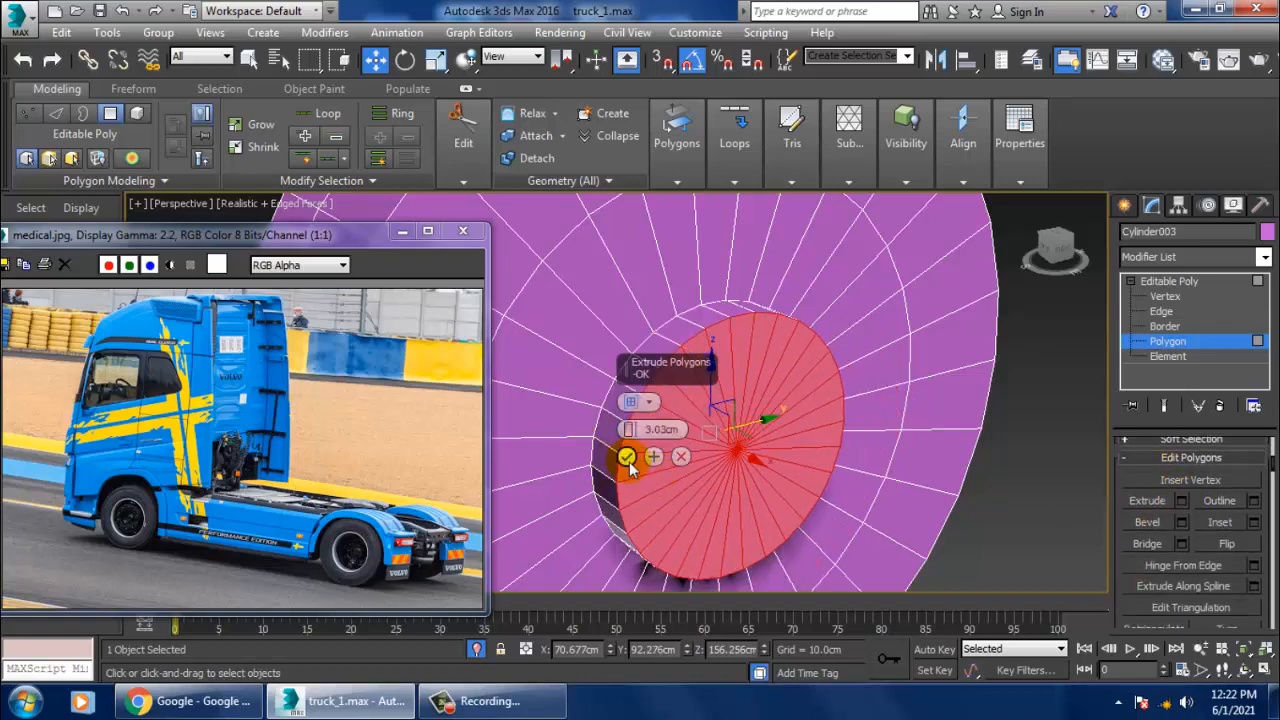
pyautogui.click(627, 458)
pyautogui.scroll(-5, 750, 430)
pyautogui.keyDown('alt'); pyautogui.moveTo(762, 426); pyautogui.dragTo(872, 428, button='middle'); pyautogui.keyUp('alt')
pyautogui.click(1163, 342)
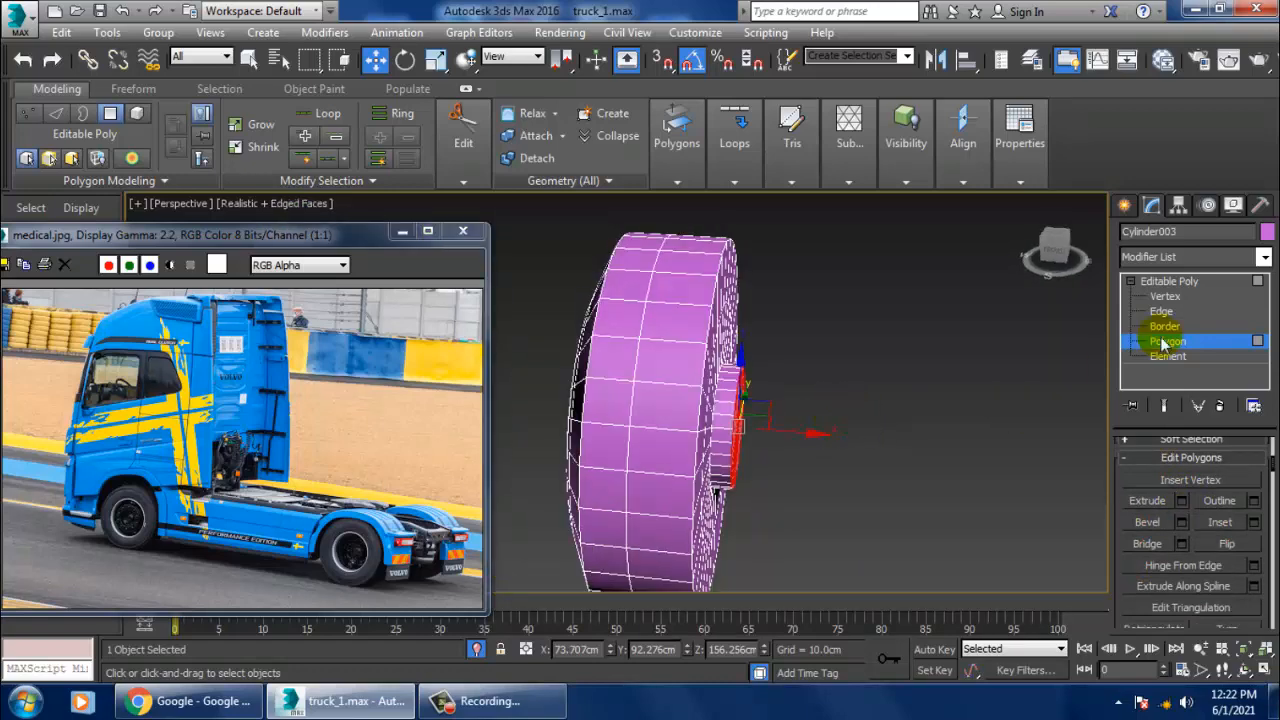
pyautogui.click(1172, 283)
# End the wheel's isolation and bring the whole truck back into the perspective view
pyautogui.scroll(-5, 797, 468)
pyautogui.keyDown('alt'); pyautogui.moveTo(798, 468); pyautogui.dragTo(837, 464, button='middle'); pyautogui.keyUp('alt')
pyautogui.hotkey('alt', 'w')
pyautogui.rightClick(595, 354)
pyautogui.press('z')
pyautogui.hotkey('alt', 'w')
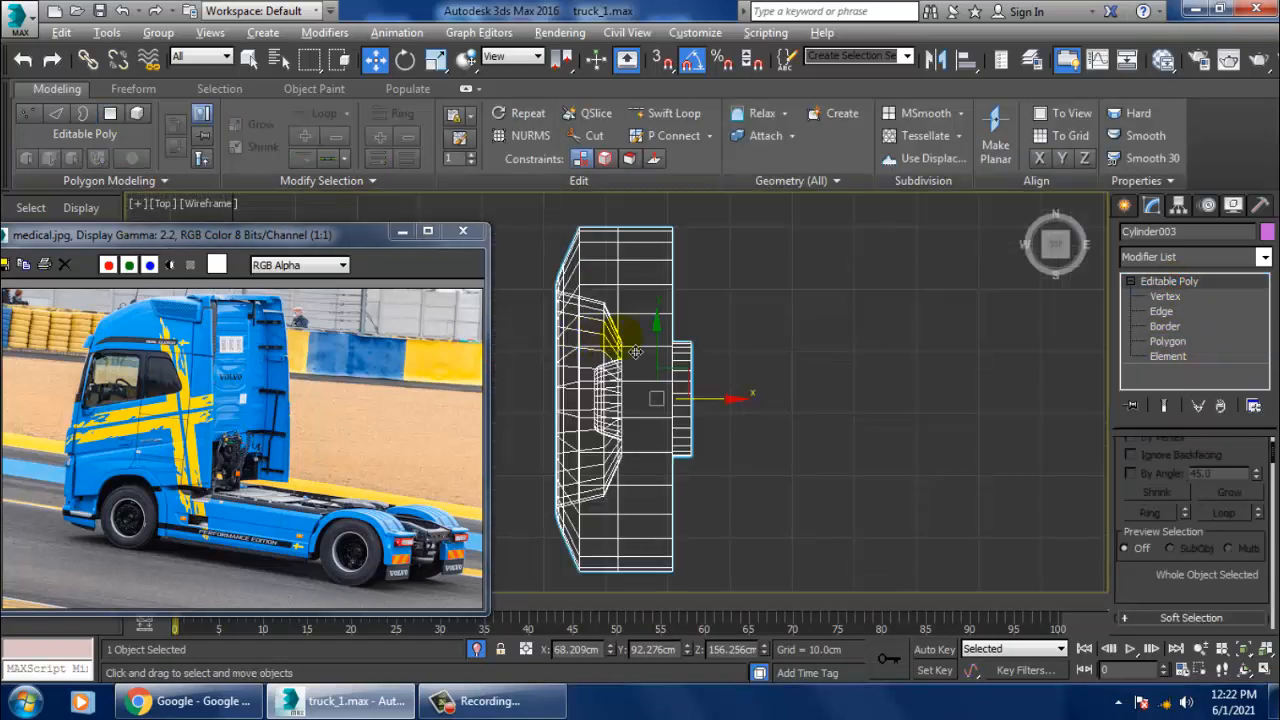
pyautogui.scroll(-10, 636, 352)
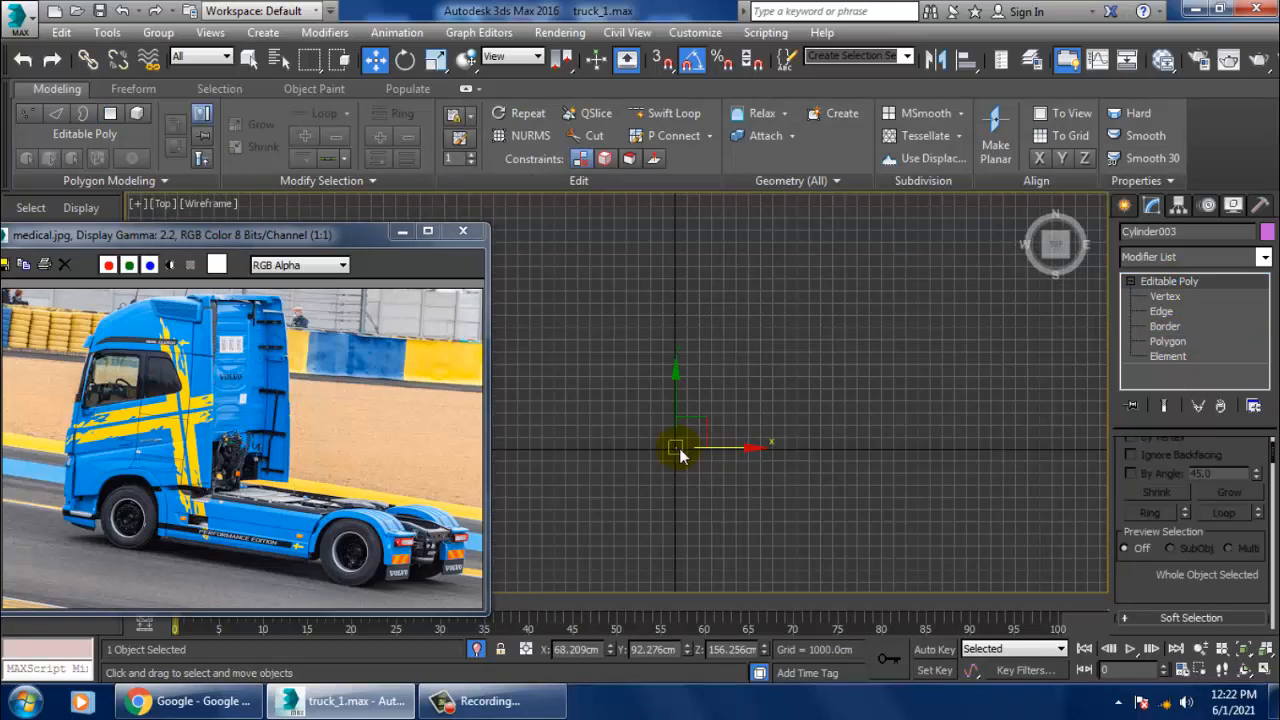
pyautogui.scroll(-2, 680, 456)
pyautogui.rightClick(862, 378)
pyautogui.click(910, 240)
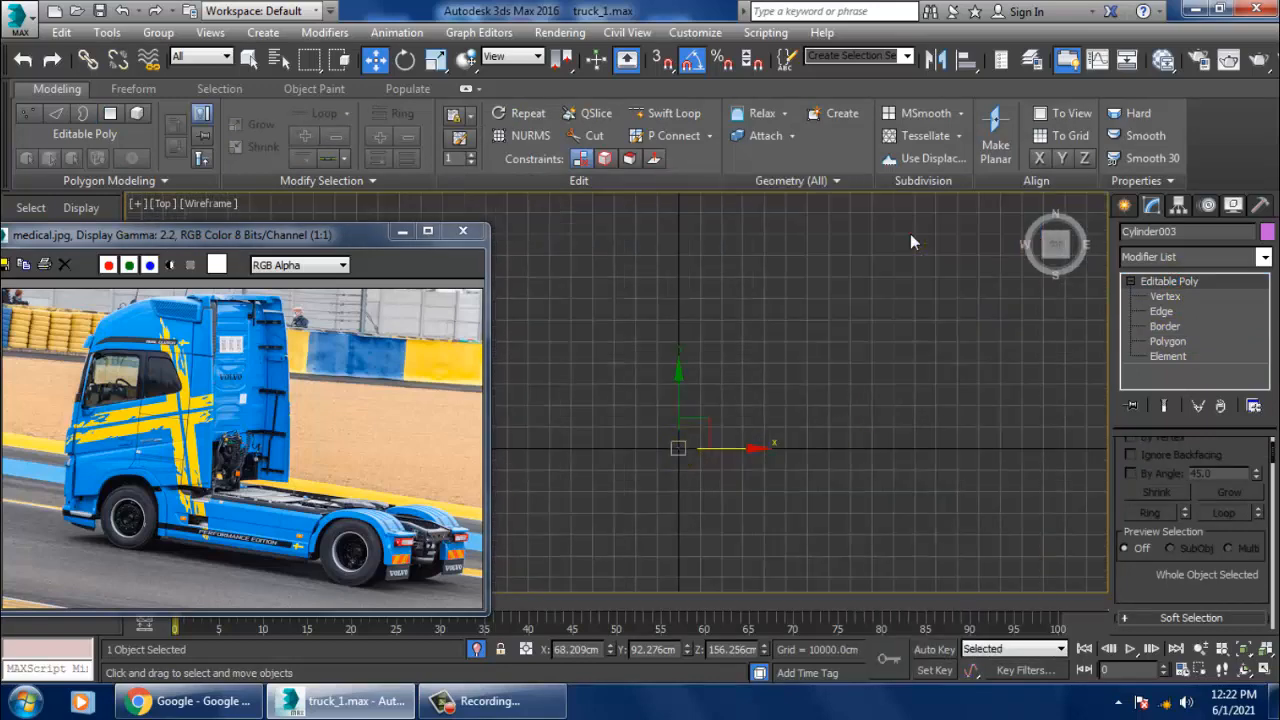
pyautogui.moveTo(761, 368); pyautogui.dragTo(780, 371, button='middle')
pyautogui.press('z')
pyautogui.scroll(5, 712, 412)
pyautogui.hotkey('alt', 'w')
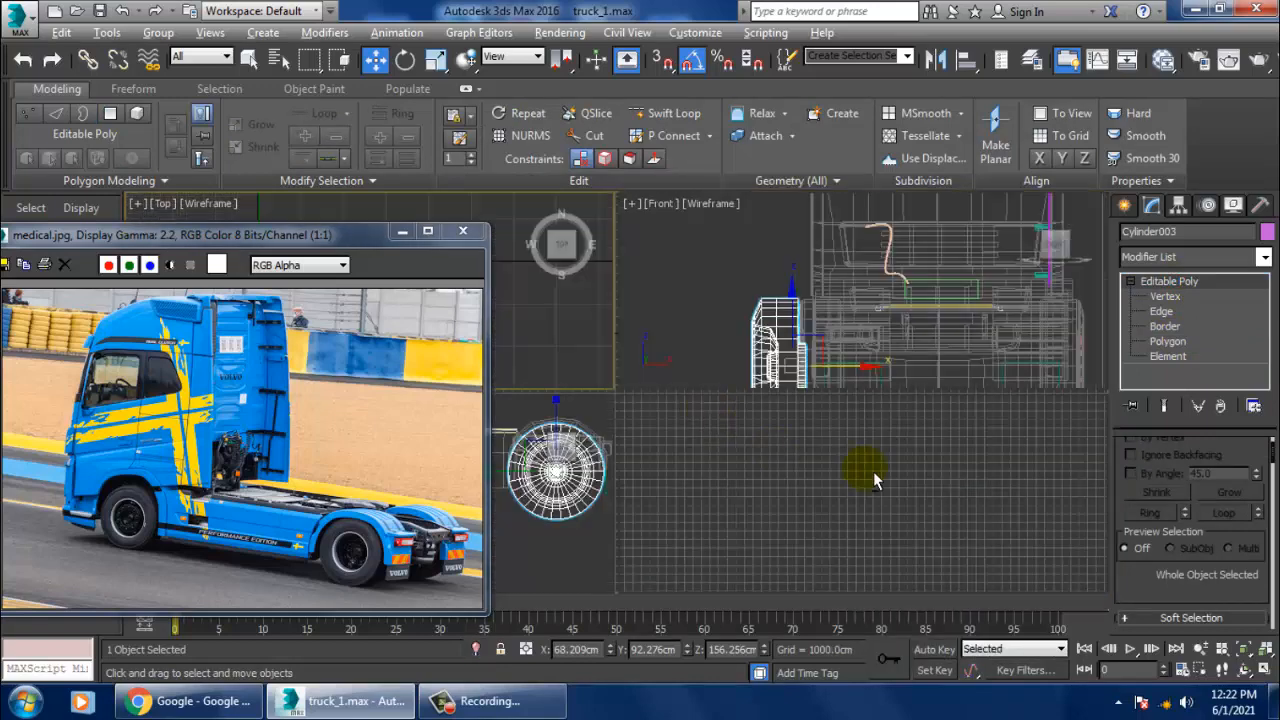
pyautogui.rightClick(875, 474)
pyautogui.hotkey('alt', 'w')
pyautogui.keyDown('alt'); pyautogui.moveTo(764, 456); pyautogui.dragTo(772, 428, button='middle'); pyautogui.keyUp('alt')
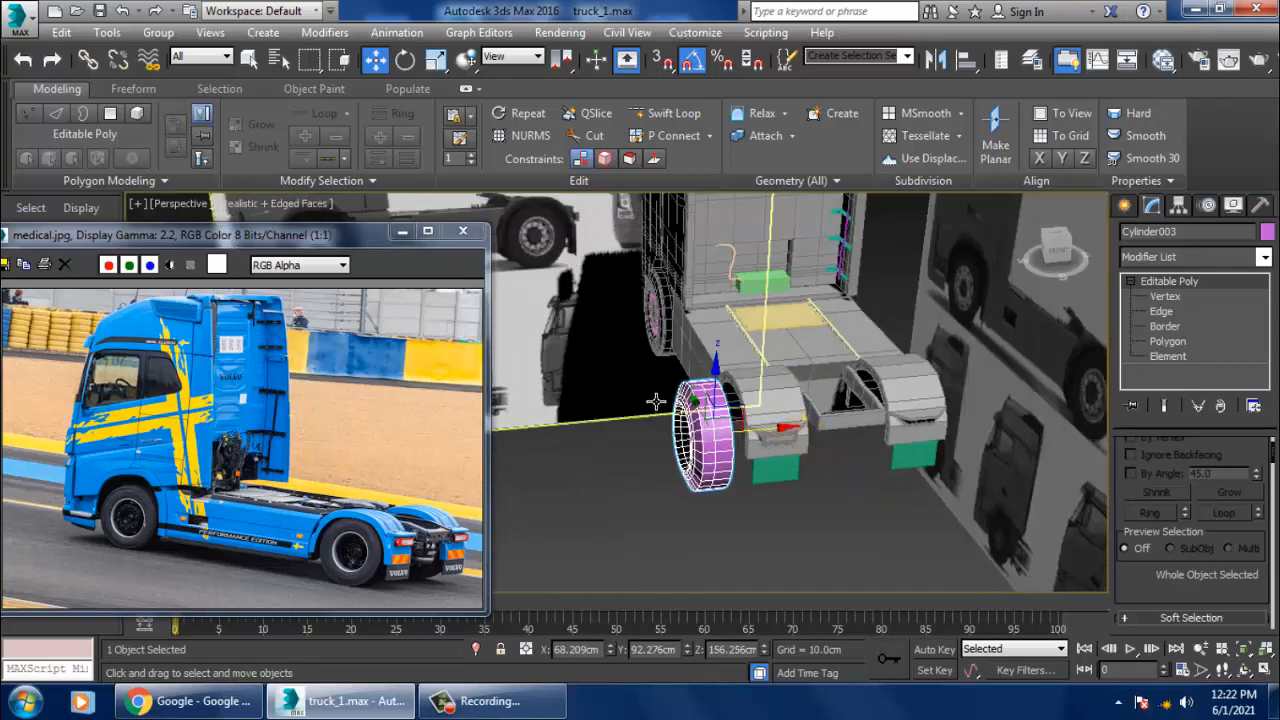
# Move the wheel about 23 cm along X under the rear fender and scale it uniformly to about 90 percent
pyautogui.hotkey('alt', 'w')
pyautogui.rightClick(560, 320)
pyautogui.rightClick(764, 470)
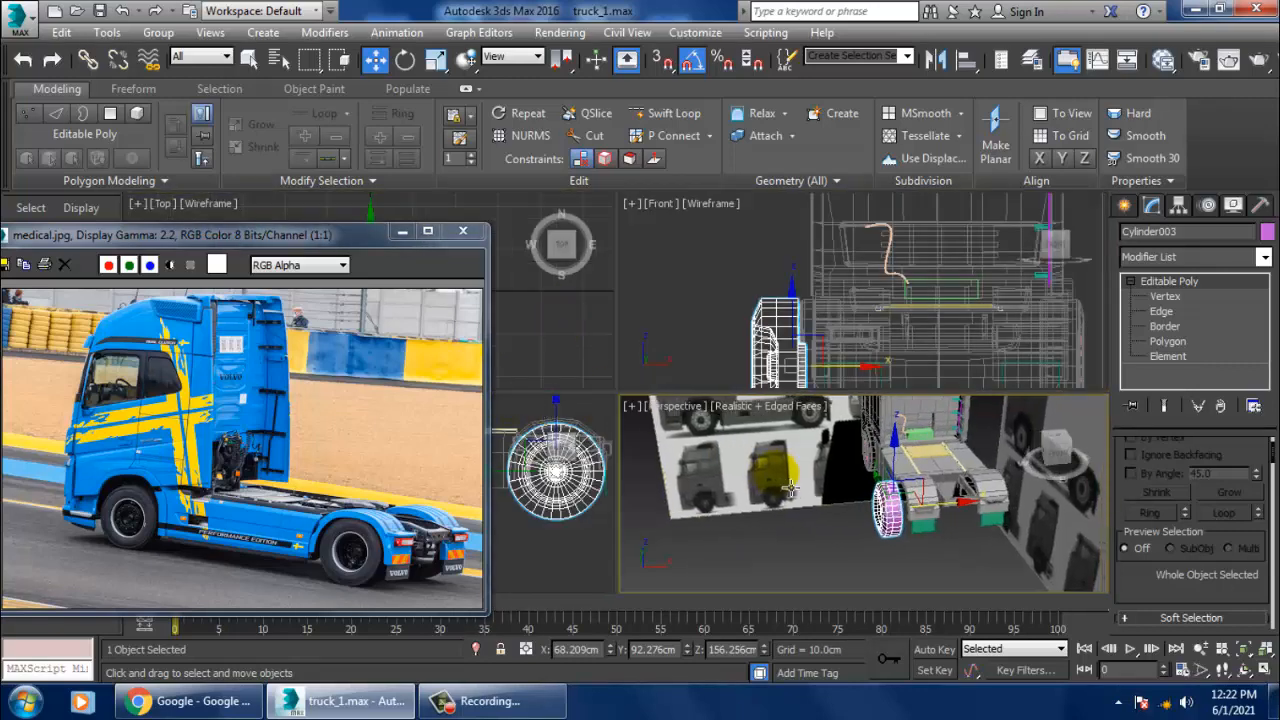
pyautogui.hotkey('alt', 'w')
pyautogui.scroll(3, 758, 410)
pyautogui.keyDown('alt'); pyautogui.moveTo(654, 418); pyautogui.dragTo(732, 436, button='middle'); pyautogui.keyUp('alt')
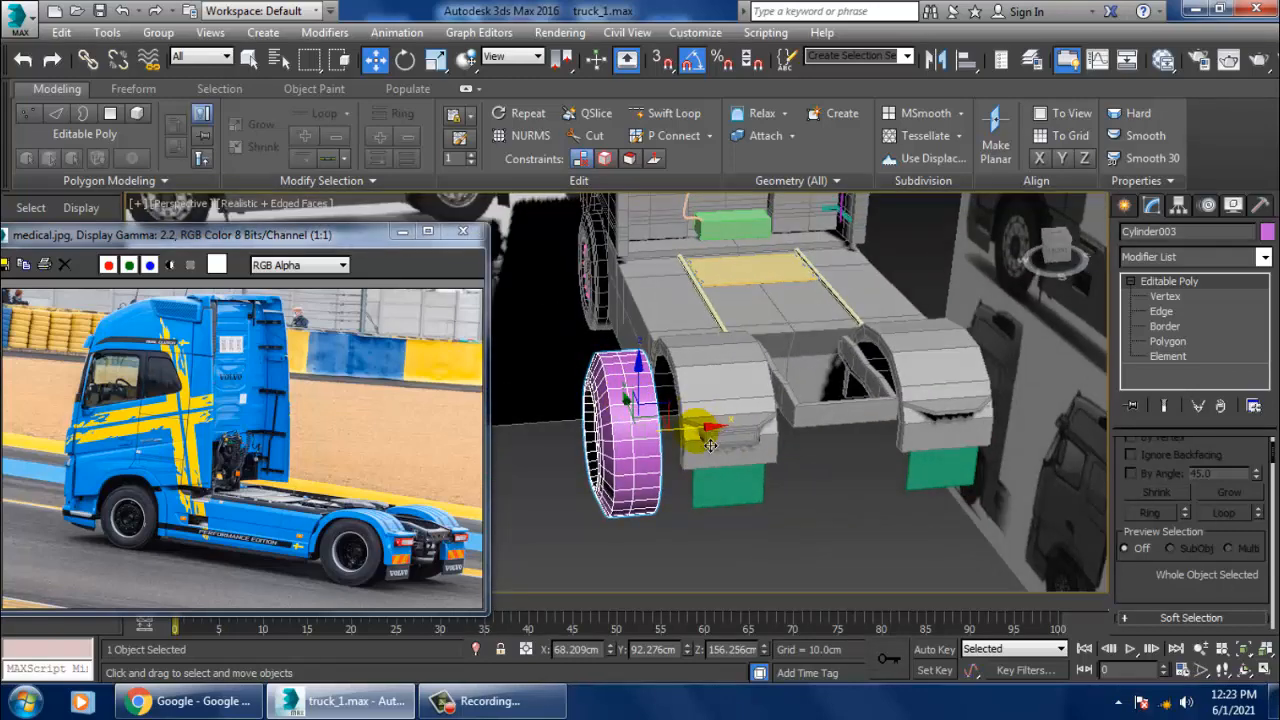
pyautogui.moveTo(709, 444); pyautogui.dragTo(778, 441)
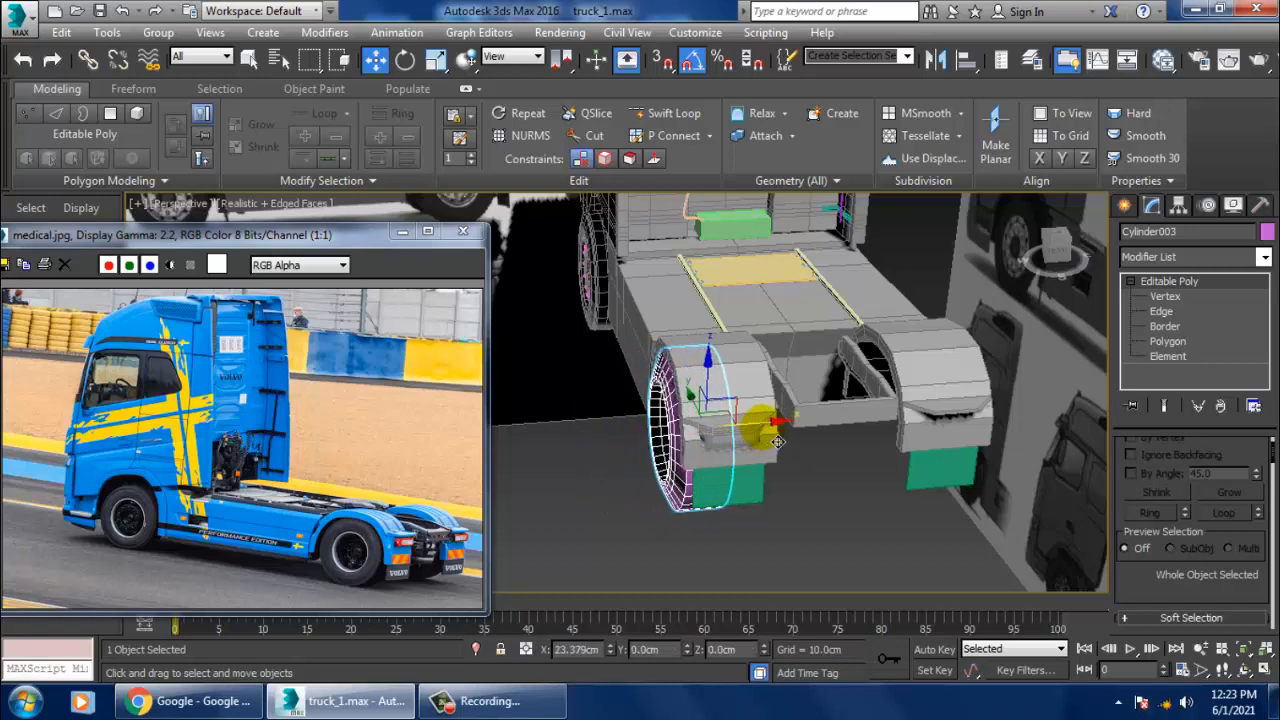
pyautogui.keyDown('alt'); pyautogui.moveTo(759, 437); pyautogui.dragTo(706, 430, button='middle'); pyautogui.keyUp('alt')
pyautogui.press('r')
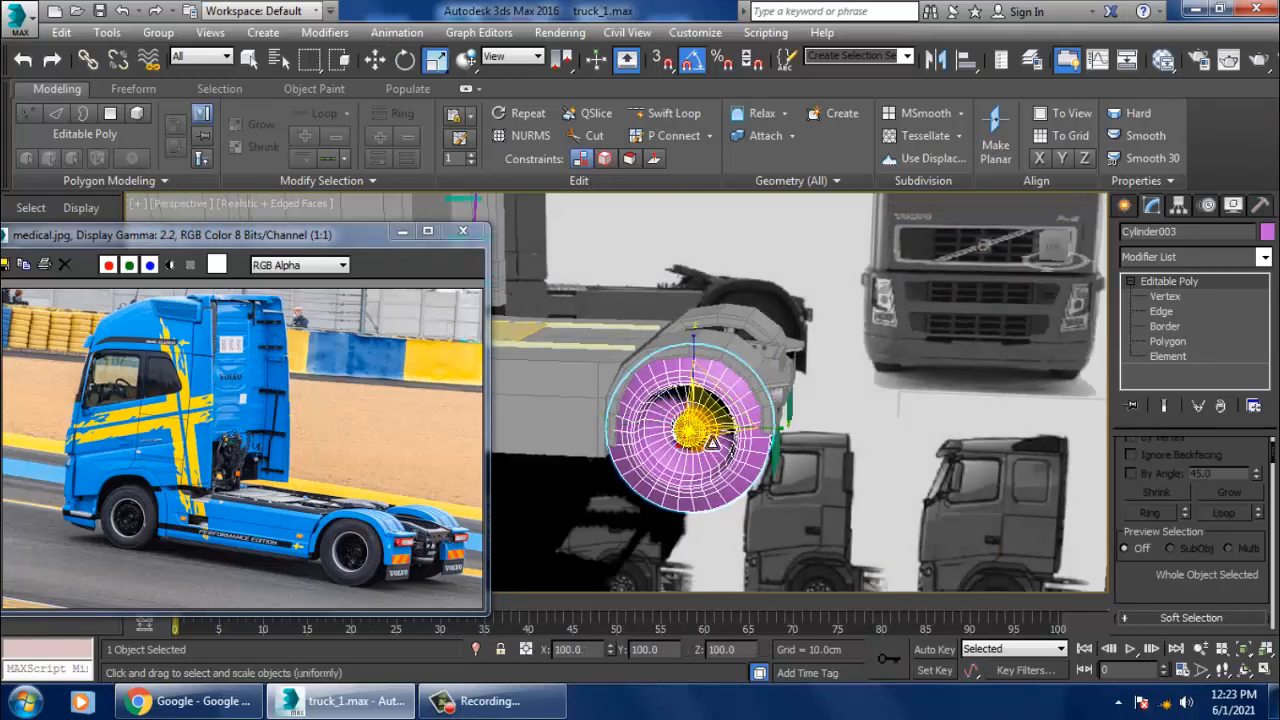
pyautogui.moveTo(708, 438); pyautogui.dragTo(722, 441)
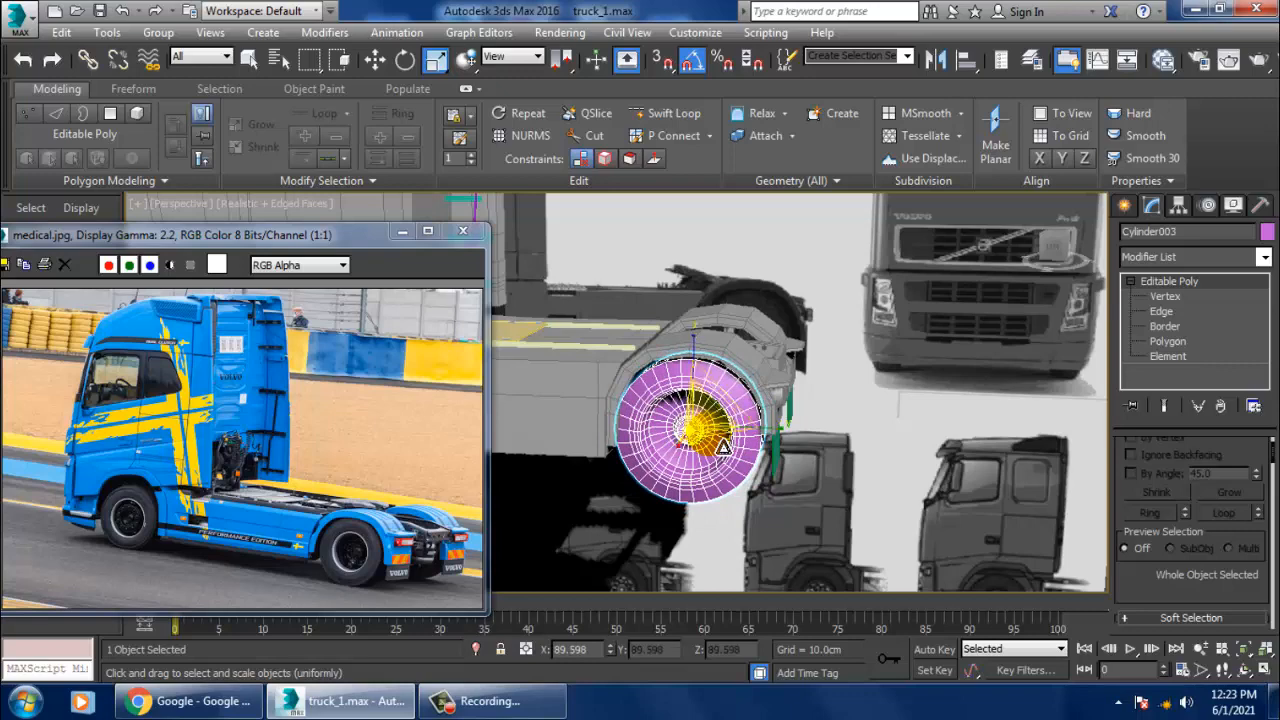
# Align the wheel's outer side with the front wheel in the front view and scale it uniformly to 104 percent
pyautogui.hotkey('alt', 'w')
pyautogui.middleClick(580, 340)
pyautogui.moveTo(834, 332); pyautogui.dragTo(876, 245, button='middle')
pyautogui.hotkey('alt', 'w')
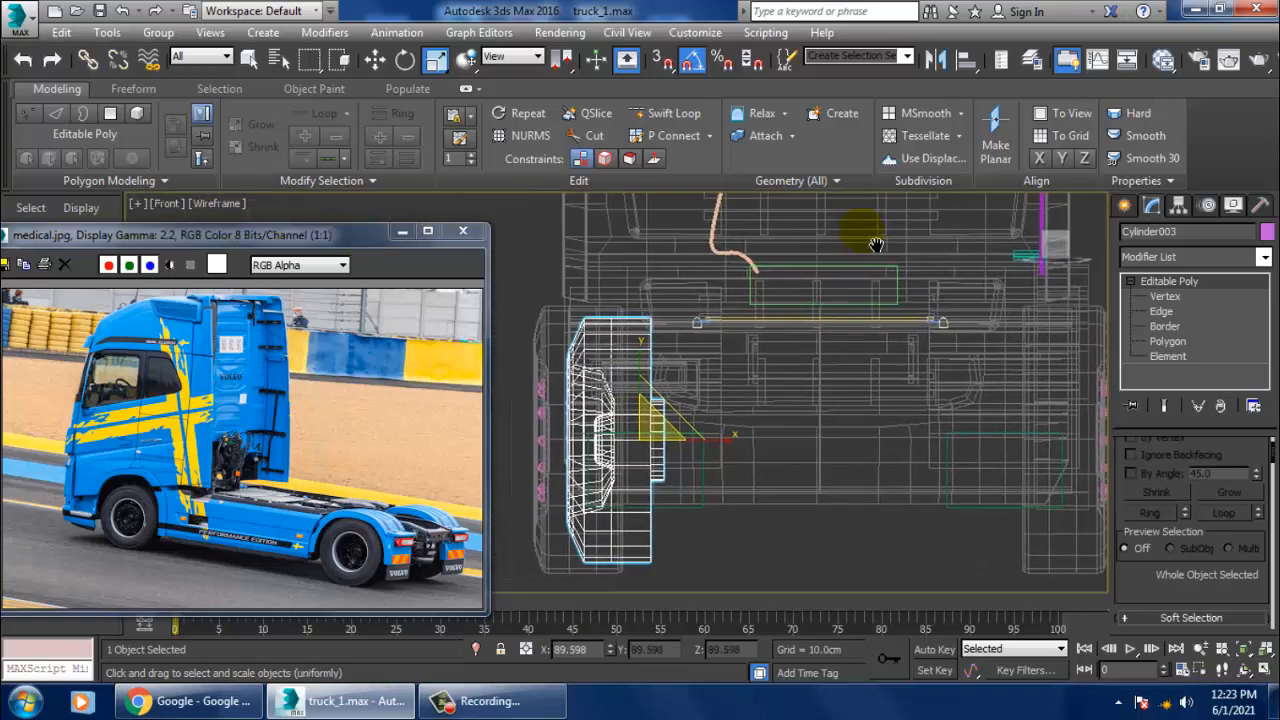
pyautogui.press('w')
pyautogui.moveTo(702, 453); pyautogui.dragTo(618, 445)
pyautogui.press('r')
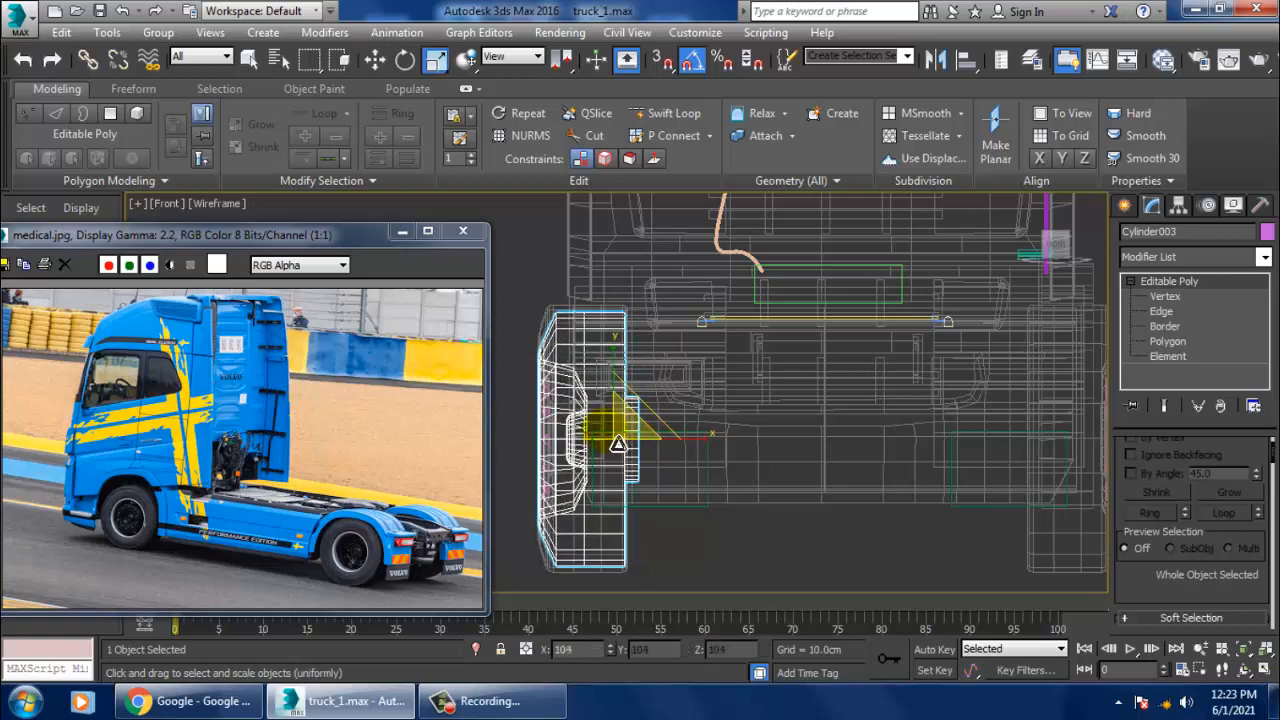
# Centre the wheel in the rear fender arch by moving it to X 86.762 cm and Y 91.445 cm
pyautogui.hotkey('alt', 'w')
pyautogui.click(788, 479)
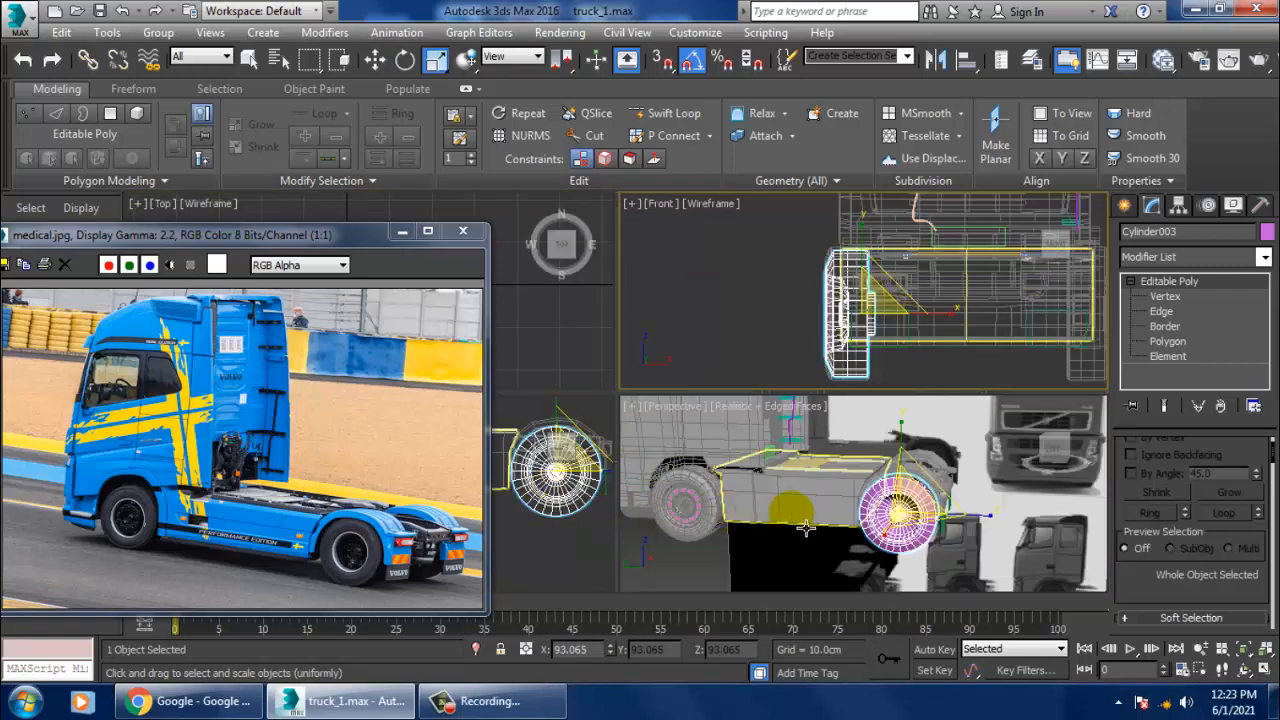
pyautogui.hotkey('alt', 'w')
pyautogui.keyDown('alt'); pyautogui.moveTo(788, 480); pyautogui.dragTo(711, 417, button='middle'); pyautogui.keyUp('alt')
pyautogui.scroll(3, 711, 414)
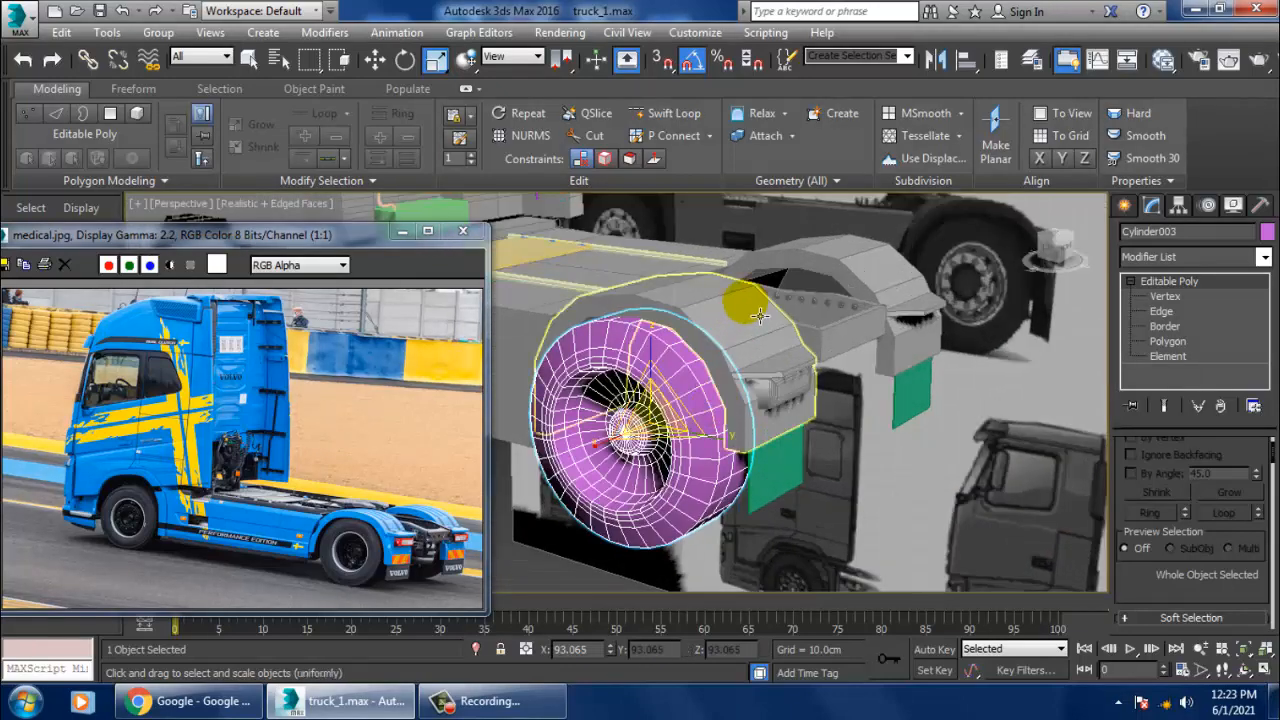
pyautogui.click(746, 301)
pyautogui.keyDown('alt'); pyautogui.moveTo(748, 303); pyautogui.dragTo(690, 435, button='middle'); pyautogui.keyUp('alt')
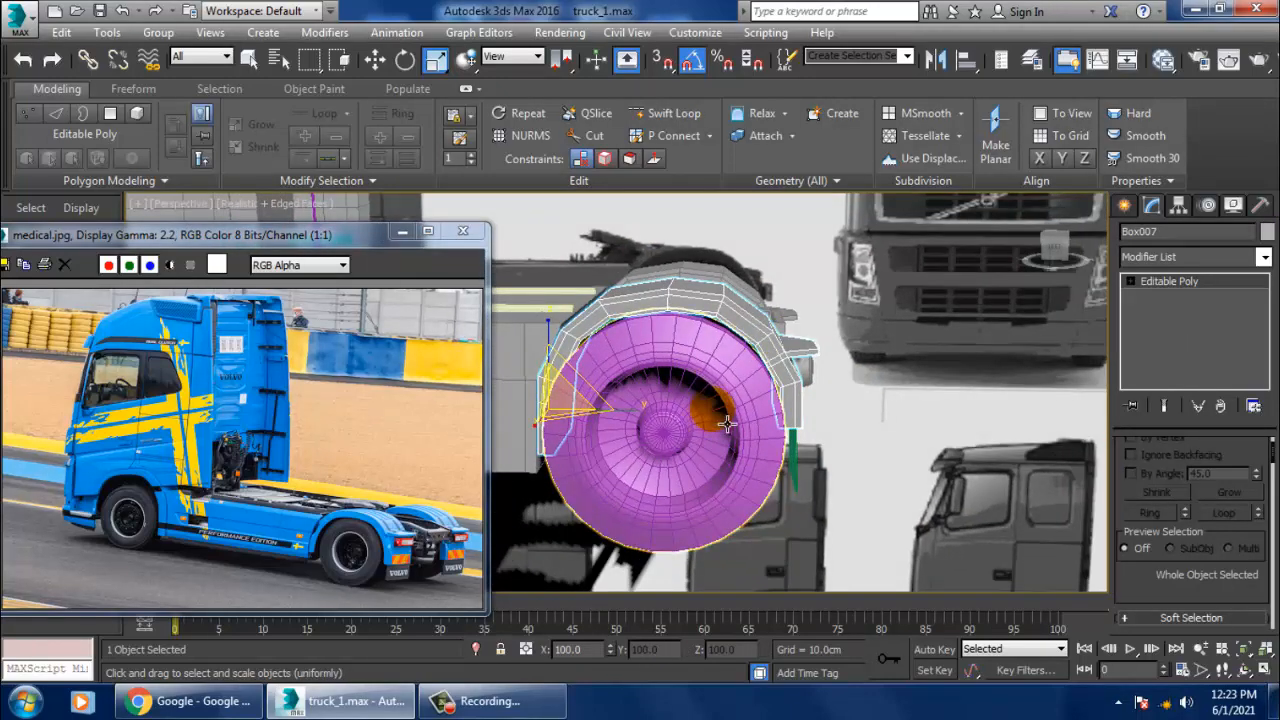
pyautogui.click(683, 440)
pyautogui.moveTo(690, 441); pyautogui.dragTo(623, 440)
pyautogui.press('w')
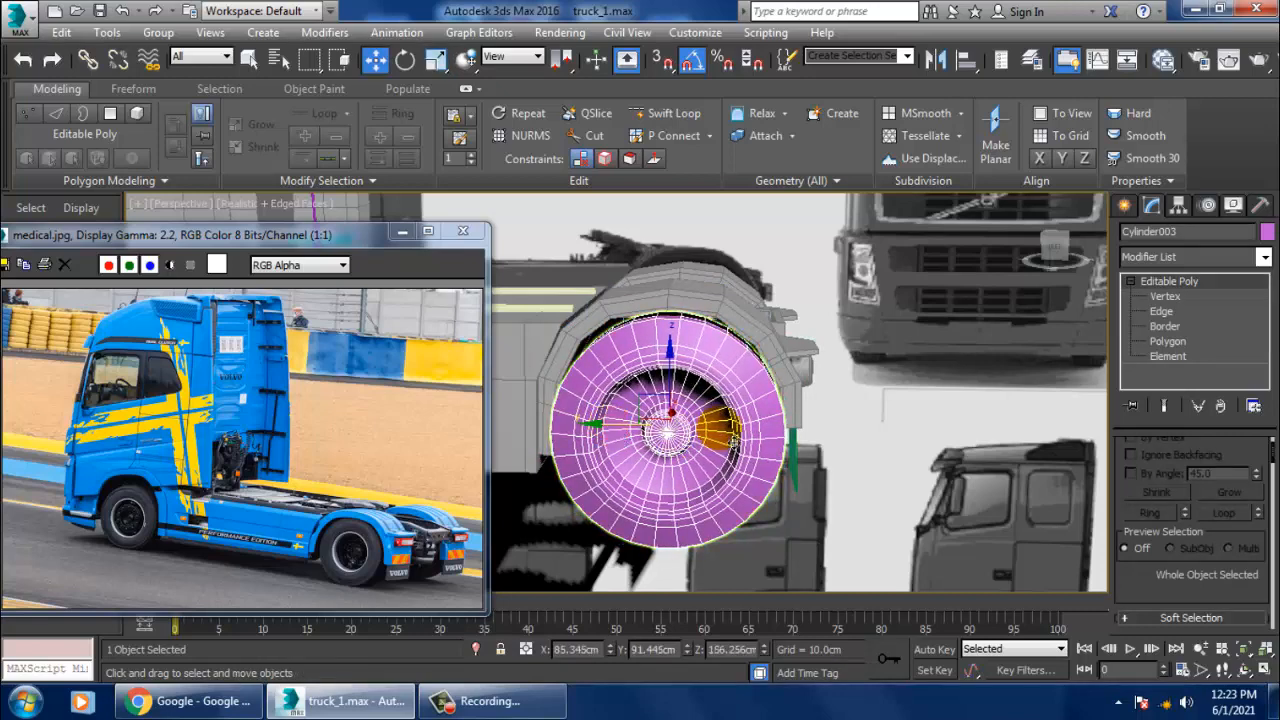
pyautogui.keyDown('alt'); pyautogui.moveTo(700, 457); pyautogui.dragTo(571, 457, button='middle'); pyautogui.keyUp('alt')
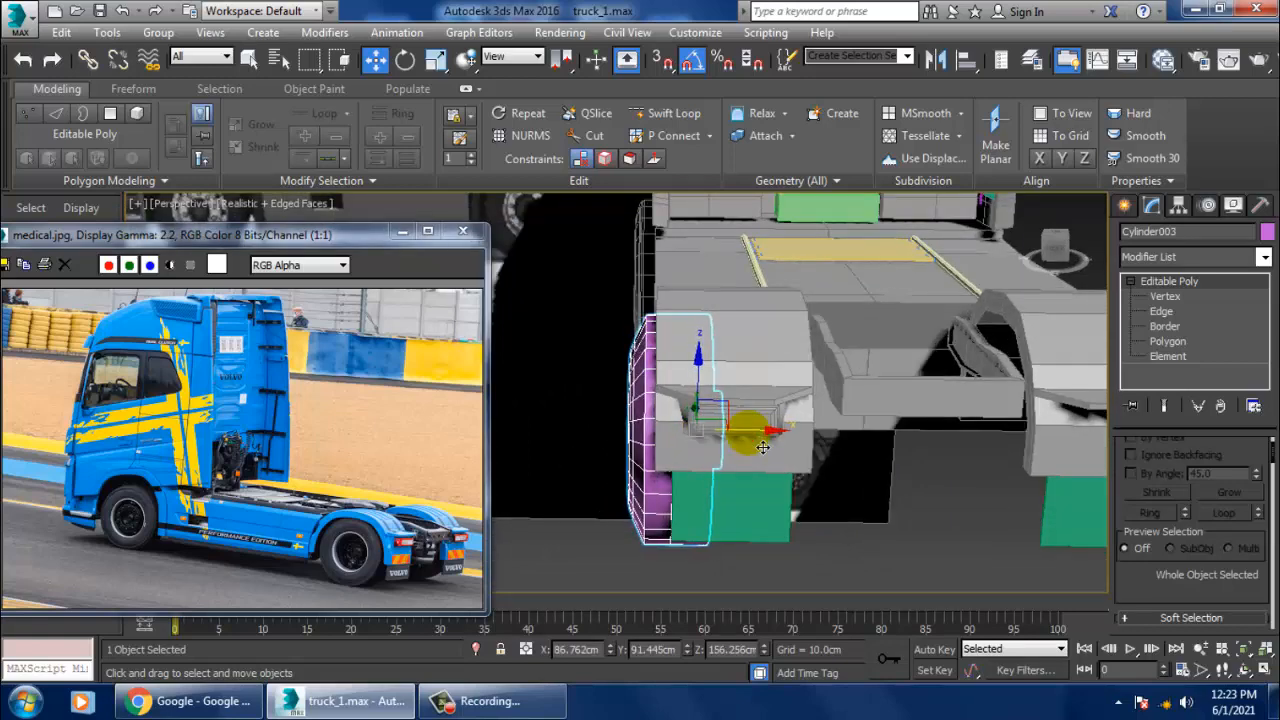
# Mirror the wheel as a copy across the X axis and place it back to back with the original, at X 95.31 cm
pyautogui.press('F3')
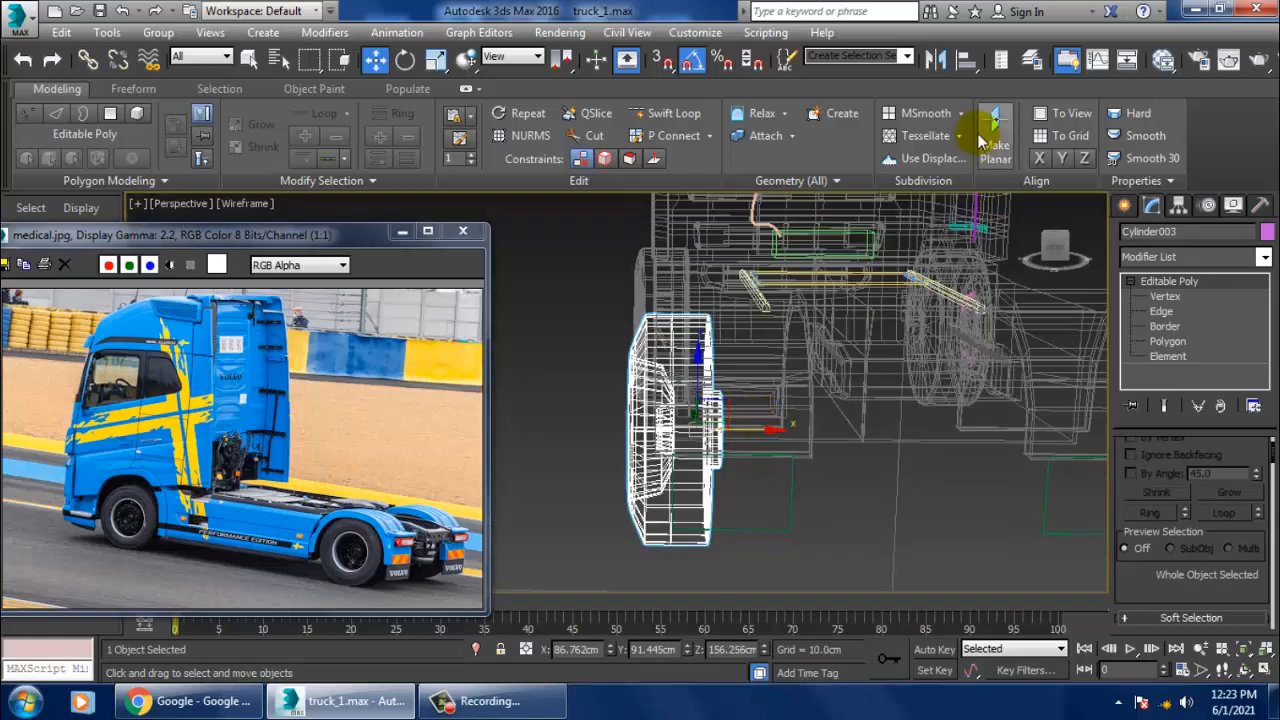
pyautogui.click(934, 60)
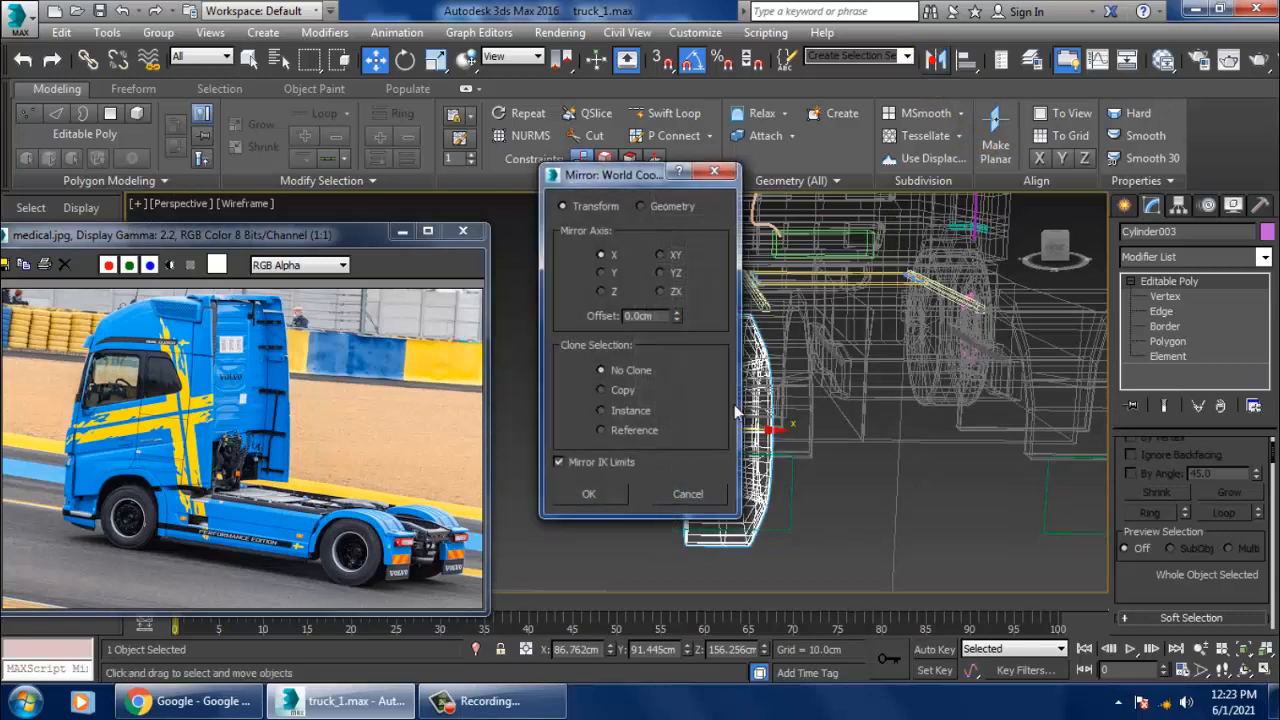
pyautogui.click(617, 392)
pyautogui.click(588, 493)
pyautogui.moveTo(763, 443); pyautogui.dragTo(818, 440)
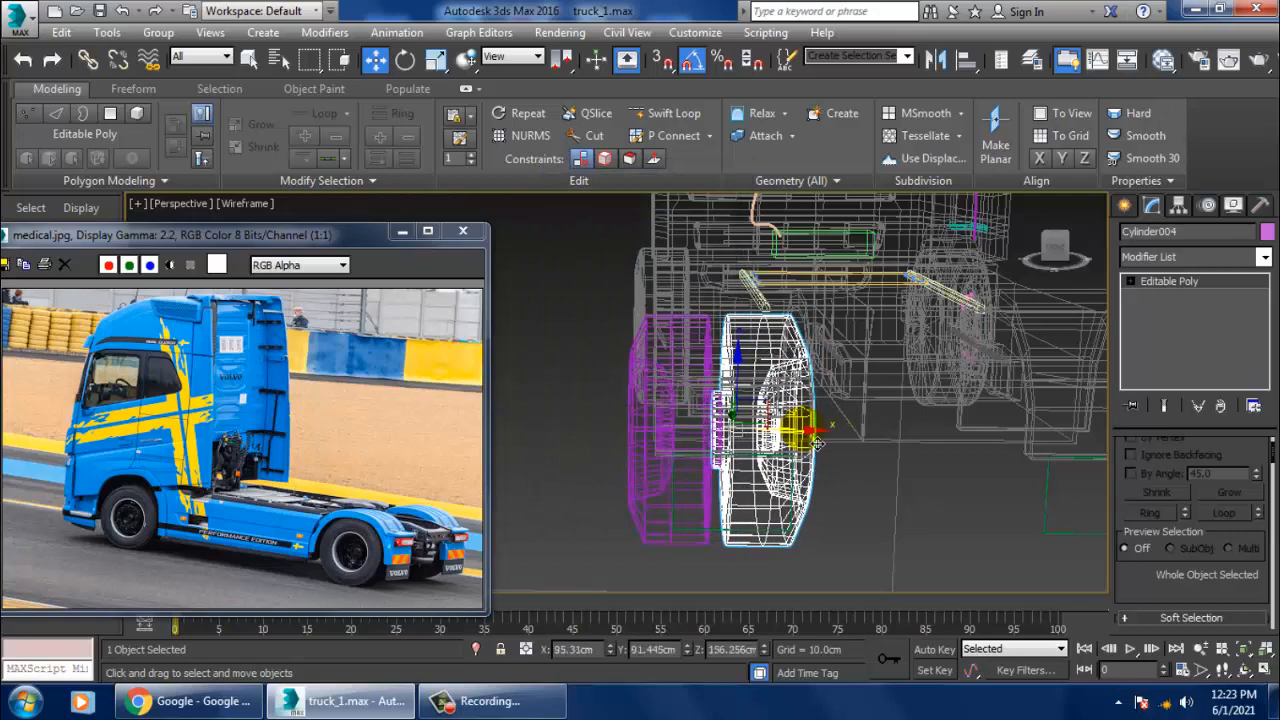
# Copy both wheels of the rear pair along X and position the copy under the opposite rear fender
pyautogui.keyDown('alt'); pyautogui.moveTo(803, 443); pyautogui.dragTo(618, 507, button='middle'); pyautogui.keyUp('alt')
pyautogui.keyDown('ctrl'); pyautogui.click(650, 497); pyautogui.keyUp('ctrl')
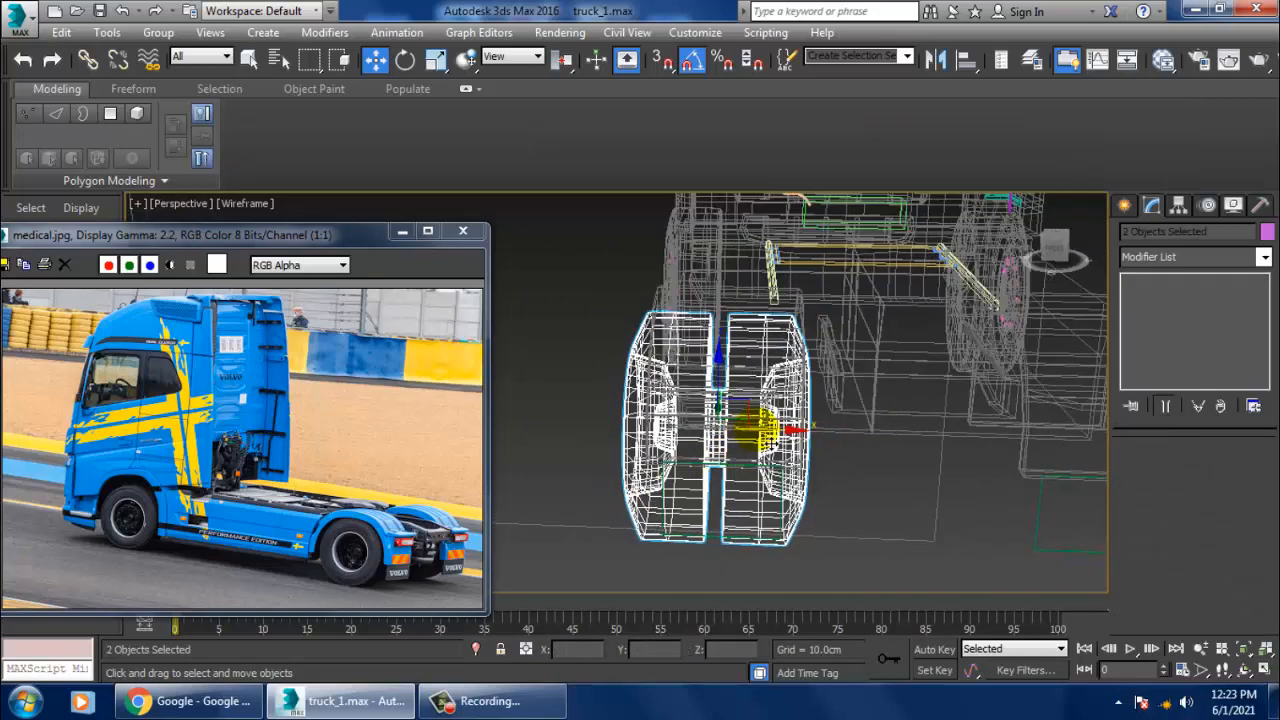
pyautogui.press('F3')
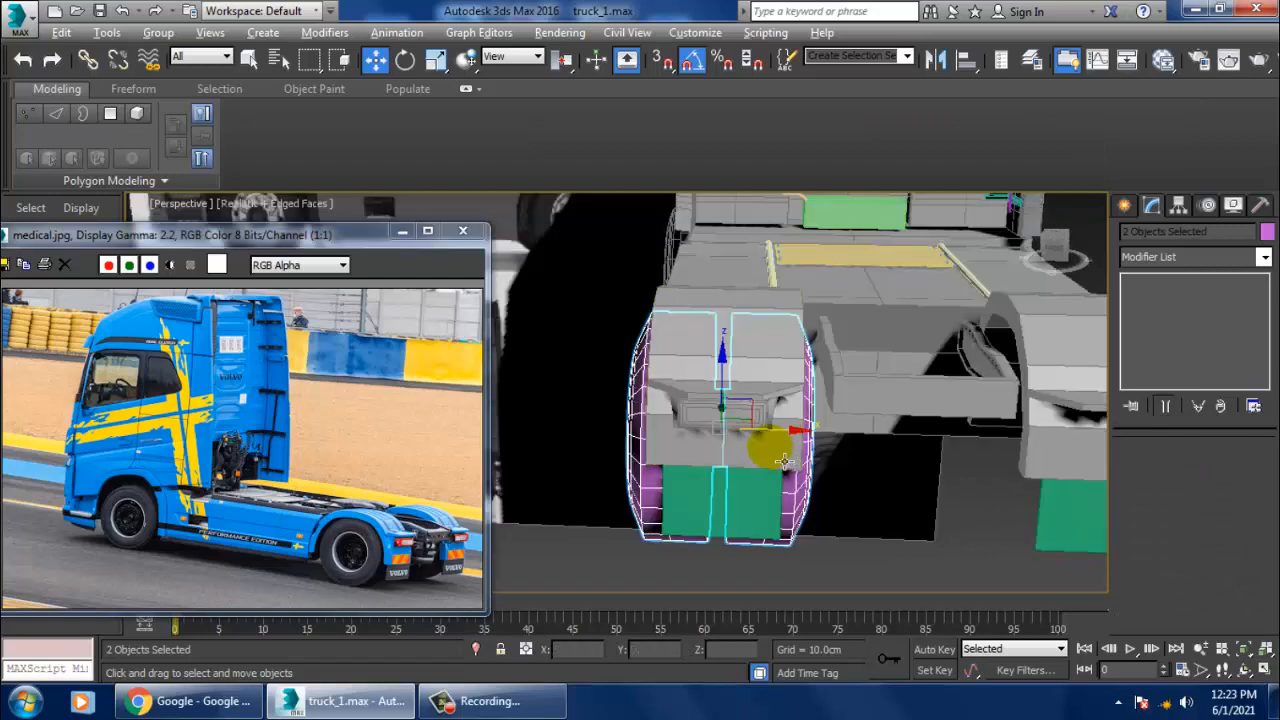
pyautogui.moveTo(780, 459)
pyautogui.keyDown('alt'); pyautogui.mouseDown(button='middle')
pyautogui.moveTo(942, 460)
pyautogui.moveTo(915, 444)
pyautogui.moveTo(796, 459)
pyautogui.moveTo(811, 483)
pyautogui.moveTo(826, 454)
pyautogui.moveTo(777, 477)
pyautogui.moveTo(747, 459)
pyautogui.mouseUp(button='middle'); pyautogui.keyUp('alt')
pyautogui.keyDown('shift'); pyautogui.moveTo(747, 459); pyautogui.dragTo(877, 481); pyautogui.keyUp('shift')
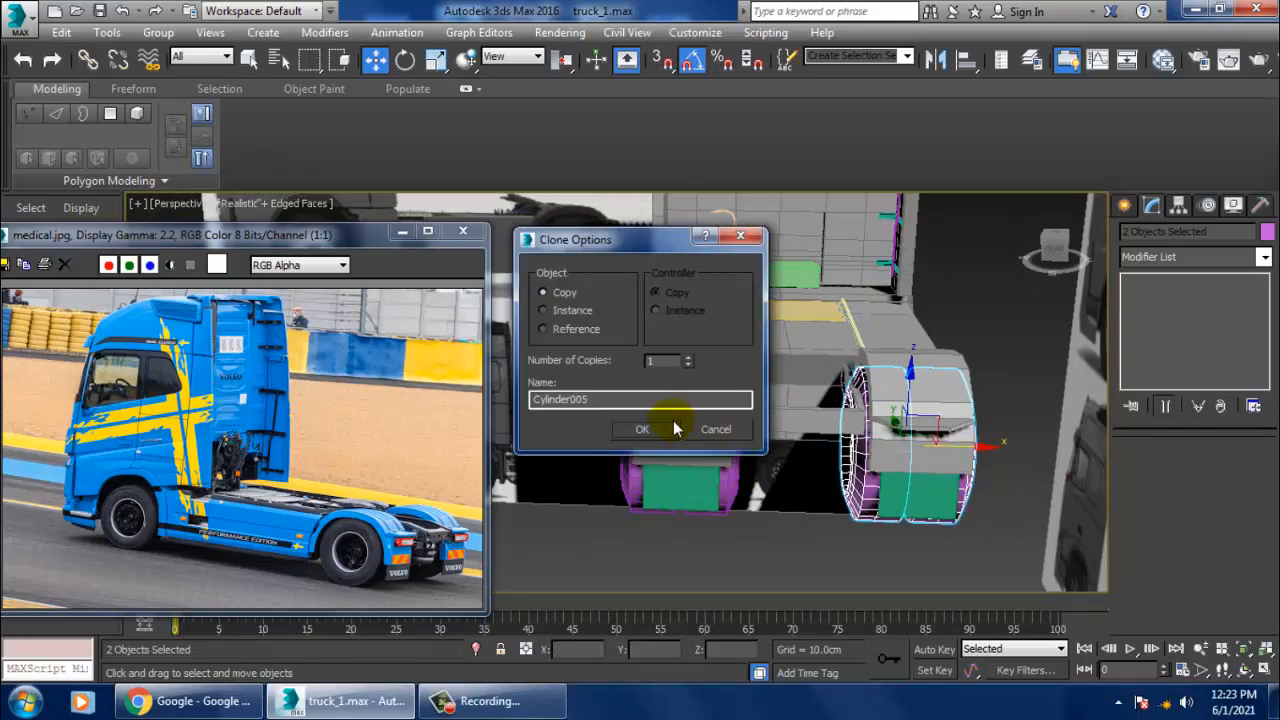
pyautogui.click(668, 430)
pyautogui.moveTo(900, 438)
pyautogui.keyDown('alt'); pyautogui.mouseDown(button='middle')
pyautogui.moveTo(905, 418)
pyautogui.moveTo(860, 430)
pyautogui.moveTo(927, 453)
pyautogui.mouseUp(button='middle'); pyautogui.keyUp('alt')
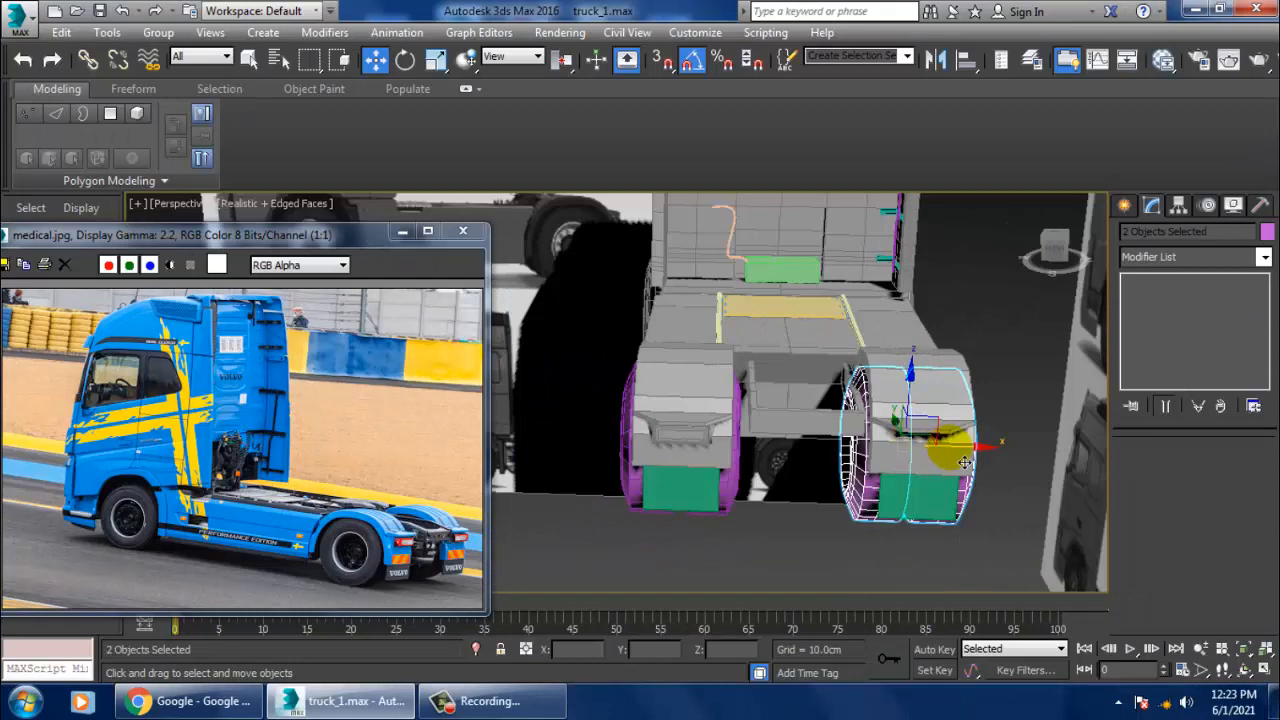
pyautogui.moveTo(965, 462); pyautogui.dragTo(976, 462)
pyautogui.keyDown('alt'); pyautogui.moveTo(976, 462); pyautogui.dragTo(930, 435, button='middle'); pyautogui.keyUp('alt')
pyautogui.scroll(-8, 930, 435)
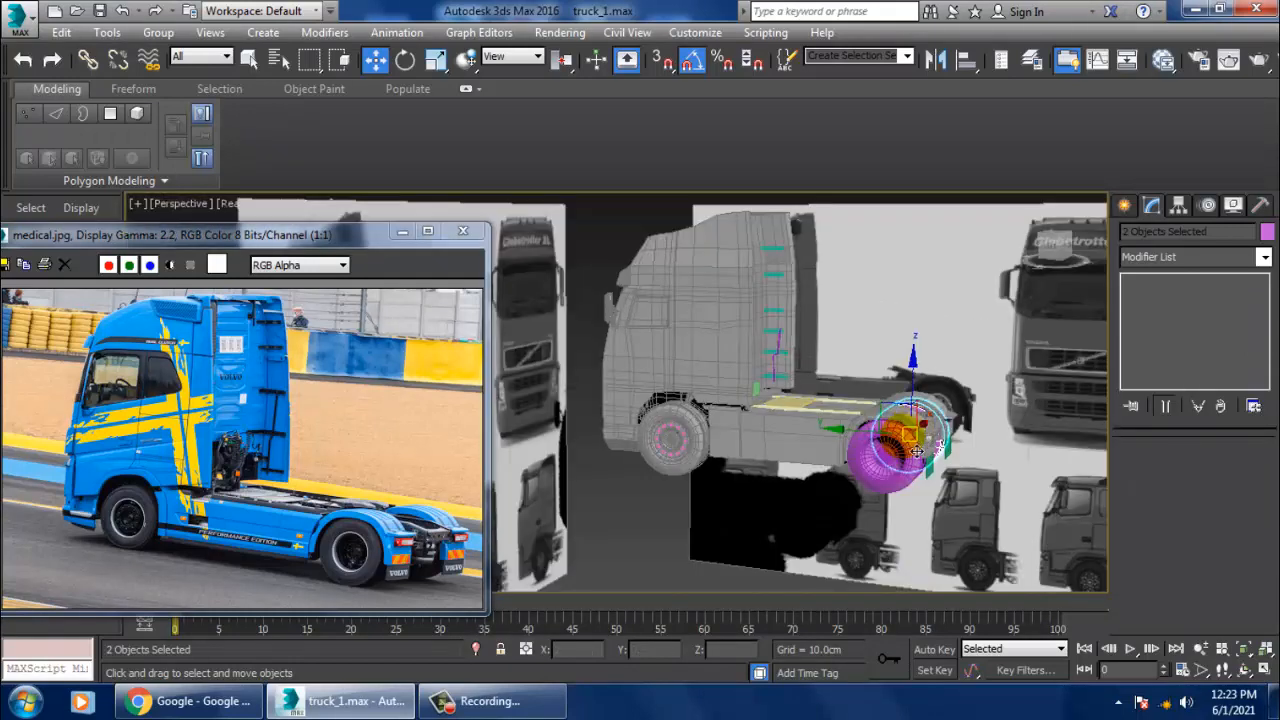
# Select all objects in the scene and change their object colour to grey
pyautogui.moveTo(776, 246); pyautogui.dragTo(1015, 545)
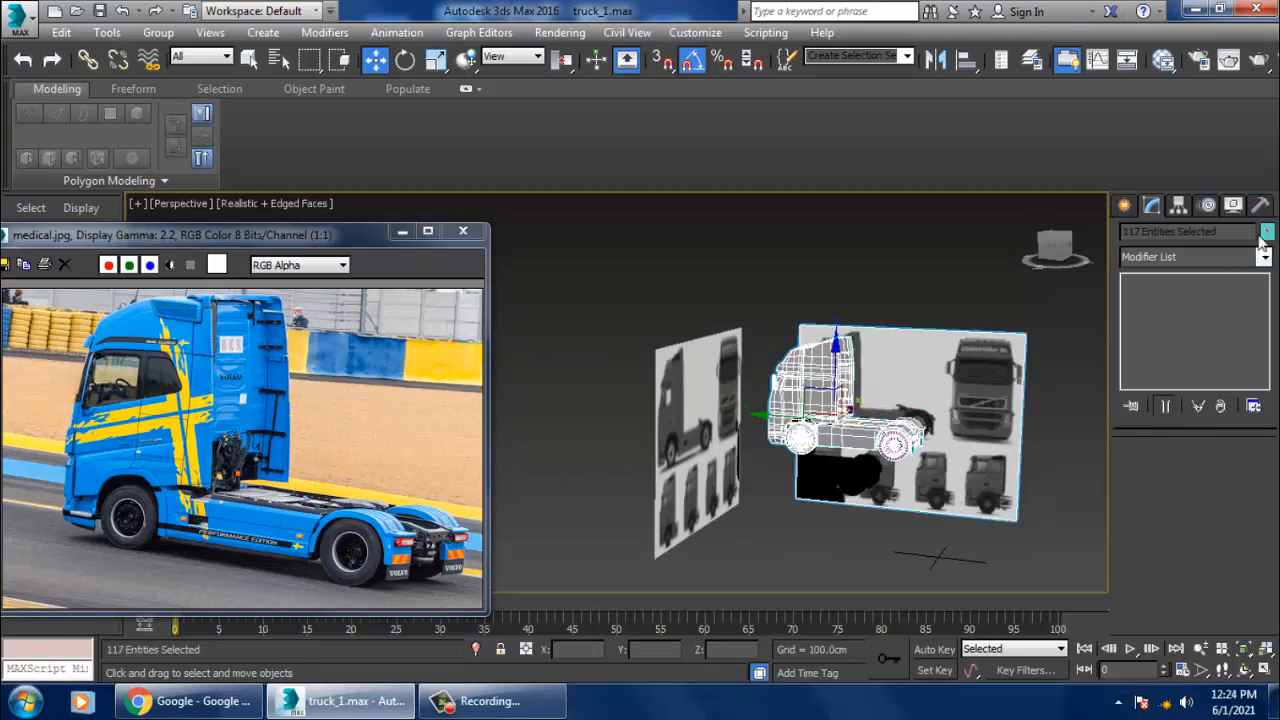
pyautogui.click(1264, 233)
pyautogui.click(762, 395)
pyautogui.click(748, 454)
pyautogui.click(964, 265)
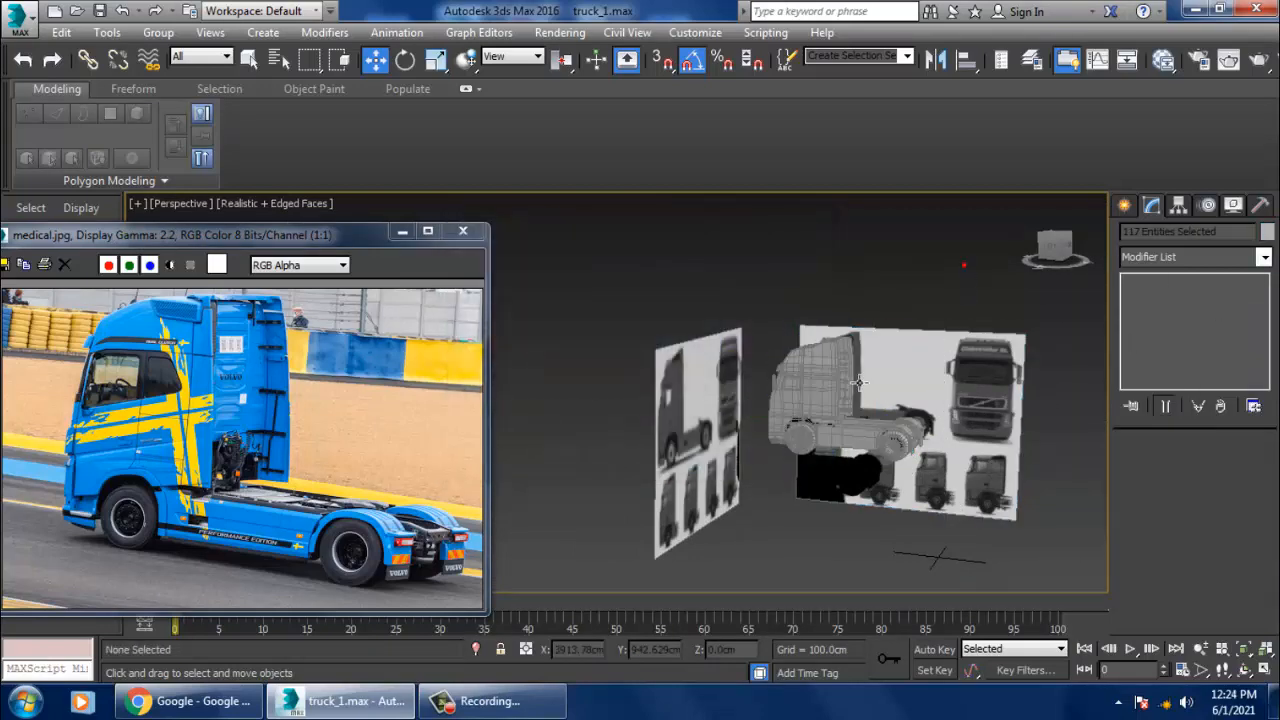
# Add a horizontal edge loop across the lower half of the side skirt behind the front wheel with Swift Loop
pyautogui.scroll(3, 858, 381)
pyautogui.click(850, 395)
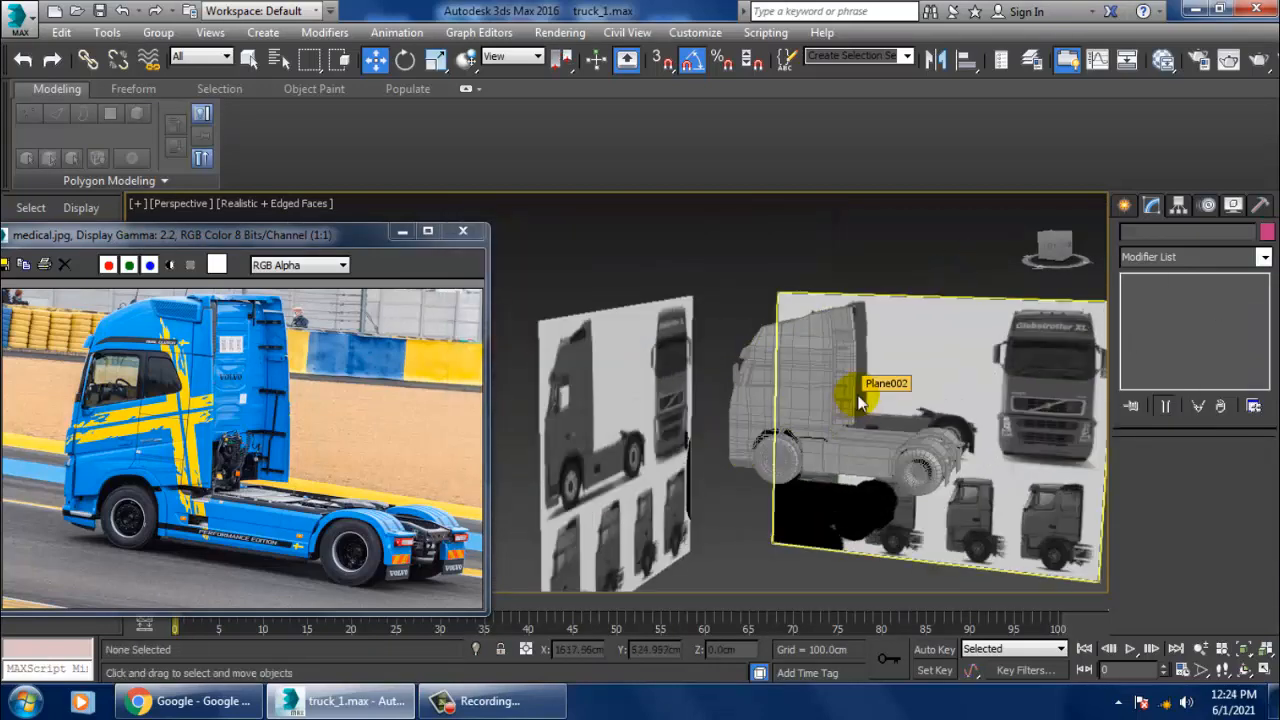
pyautogui.scroll(5, 918, 458)
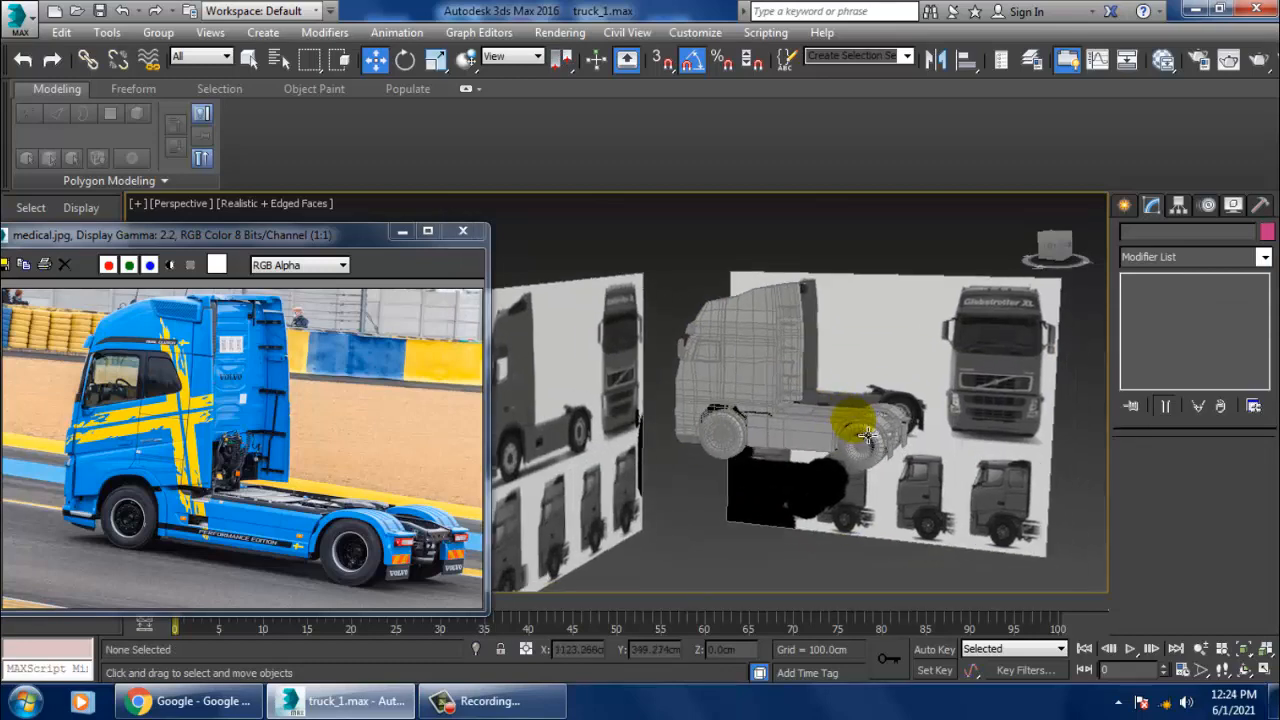
pyautogui.click(774, 435)
pyautogui.scroll(6, 774, 435)
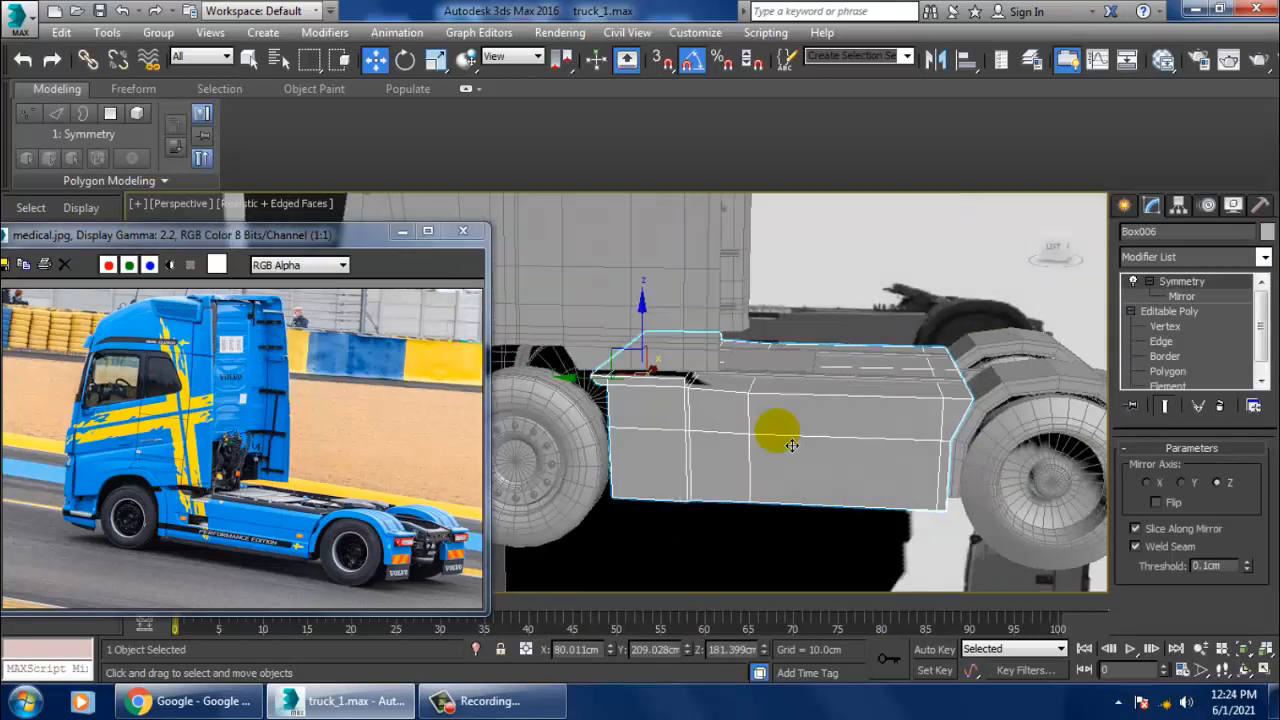
pyautogui.click(1169, 314)
pyautogui.keyDown('alt'); pyautogui.moveTo(952, 412); pyautogui.dragTo(915, 424, button='middle'); pyautogui.keyUp('alt')
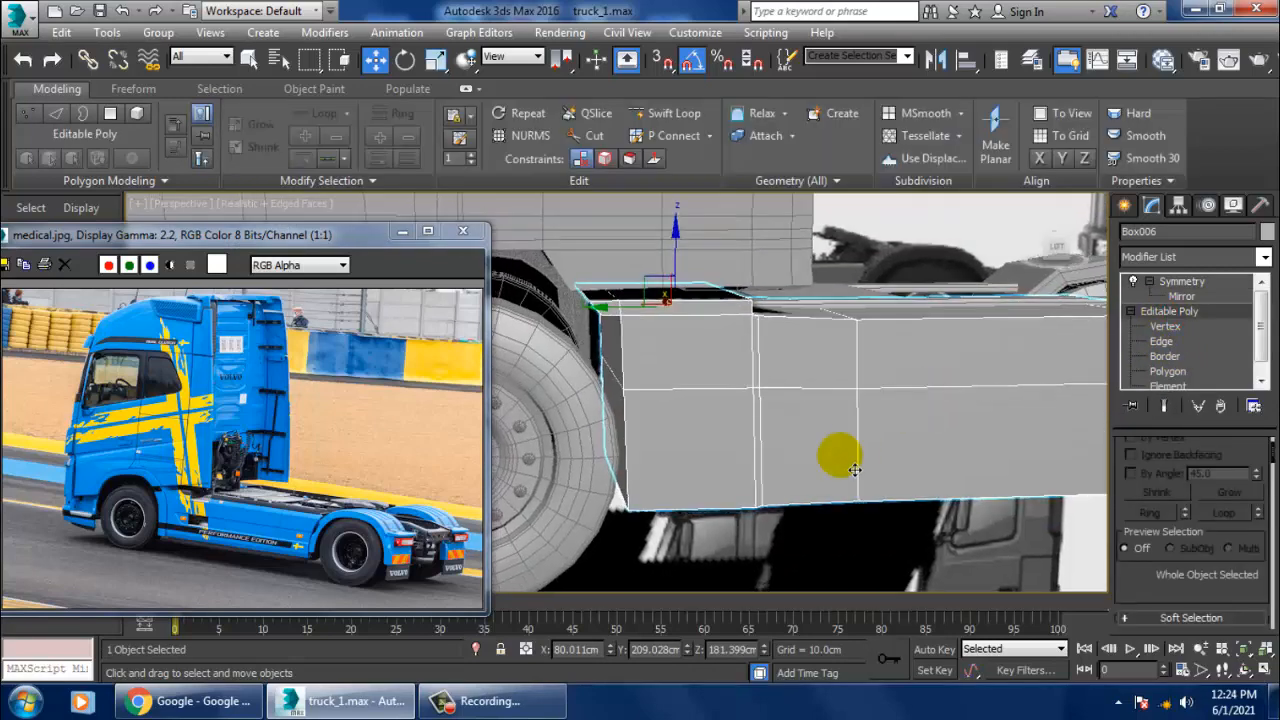
pyautogui.scroll(3, 850, 462)
pyautogui.click(198, 503)
pyautogui.scroll(1, 195, 502)
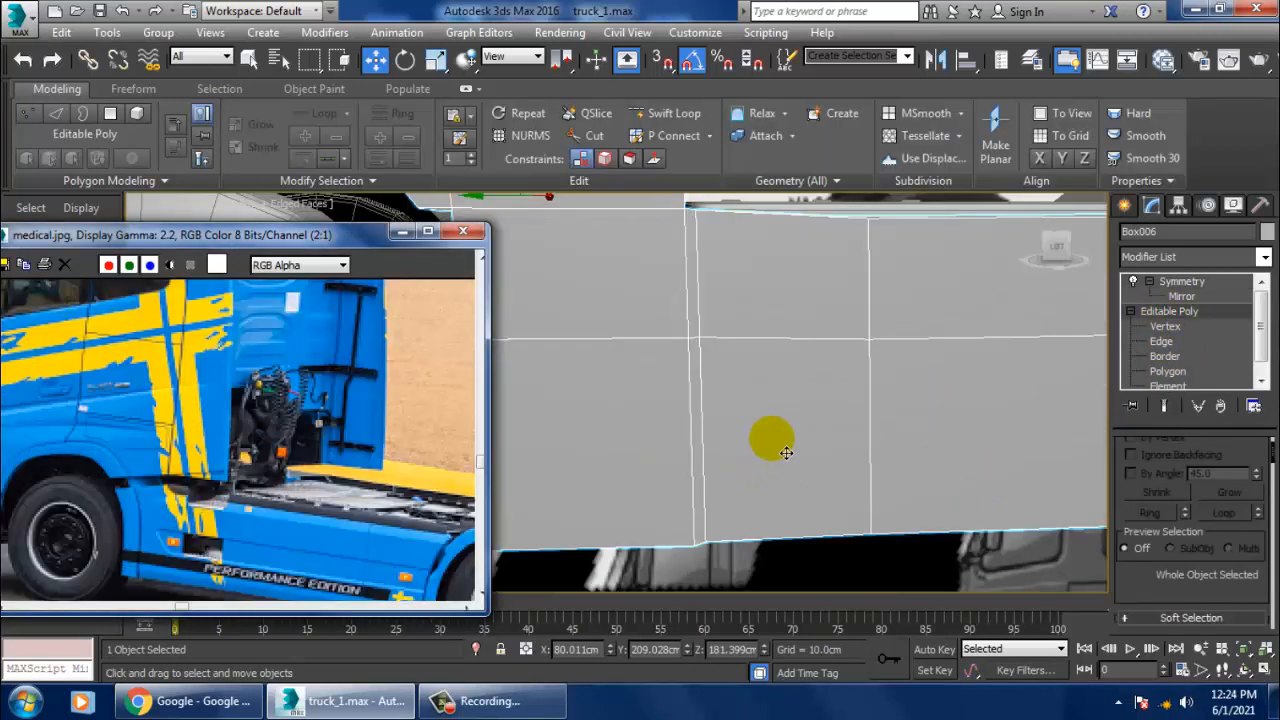
pyautogui.keyDown('alt'); pyautogui.moveTo(786, 453); pyautogui.dragTo(950, 405, button='middle'); pyautogui.keyUp('alt')
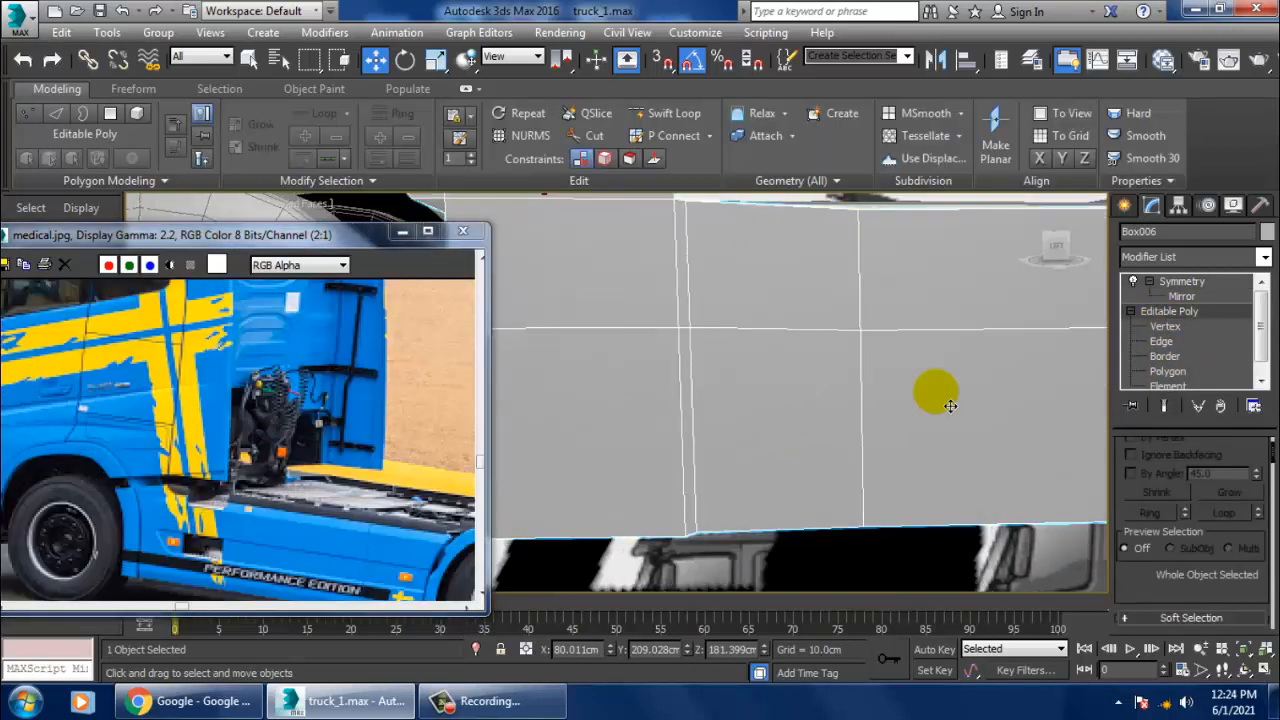
pyautogui.click(674, 116)
pyautogui.click(709, 429)
pyautogui.keyDown('alt'); pyautogui.moveTo(709, 434); pyautogui.dragTo(808, 410, button='middle'); pyautogui.keyUp('alt')
# Inset the small middle polygon on the skirt's outer side, just behind the front section, by 1.0 cm
pyautogui.click(1166, 372)
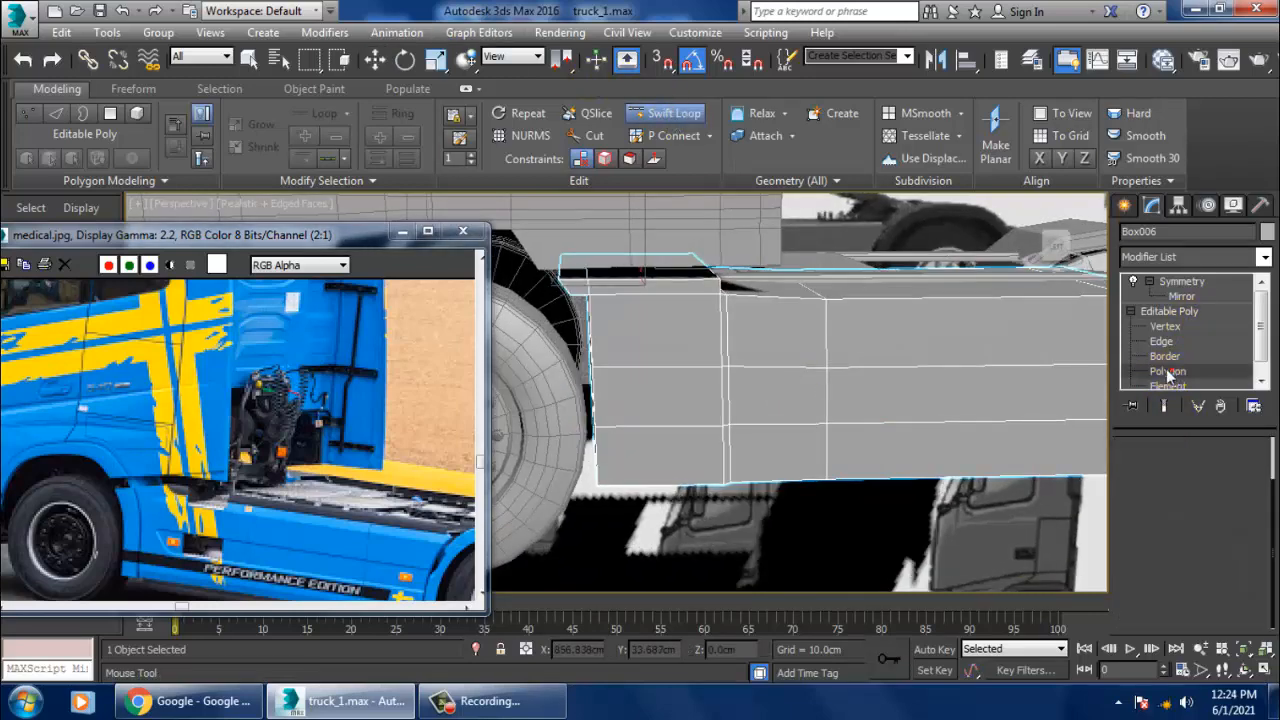
pyautogui.rightClick(829, 394)
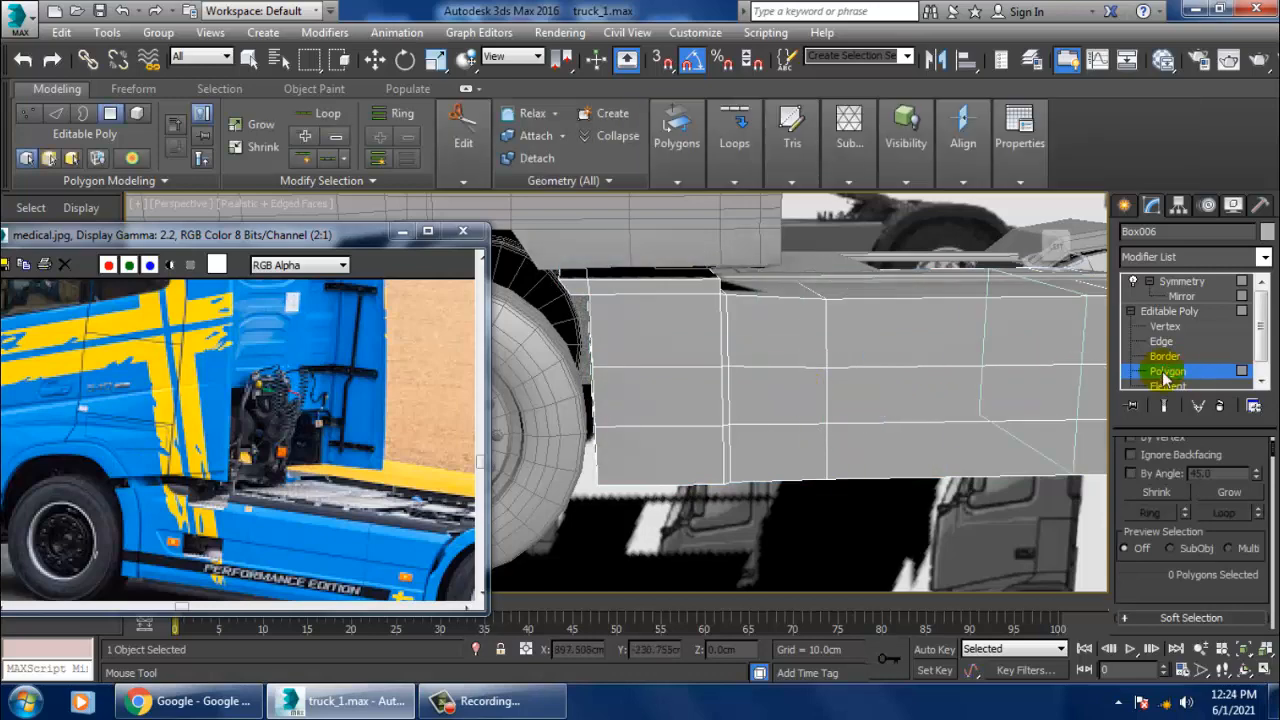
pyautogui.click(1177, 311)
pyautogui.click(1172, 372)
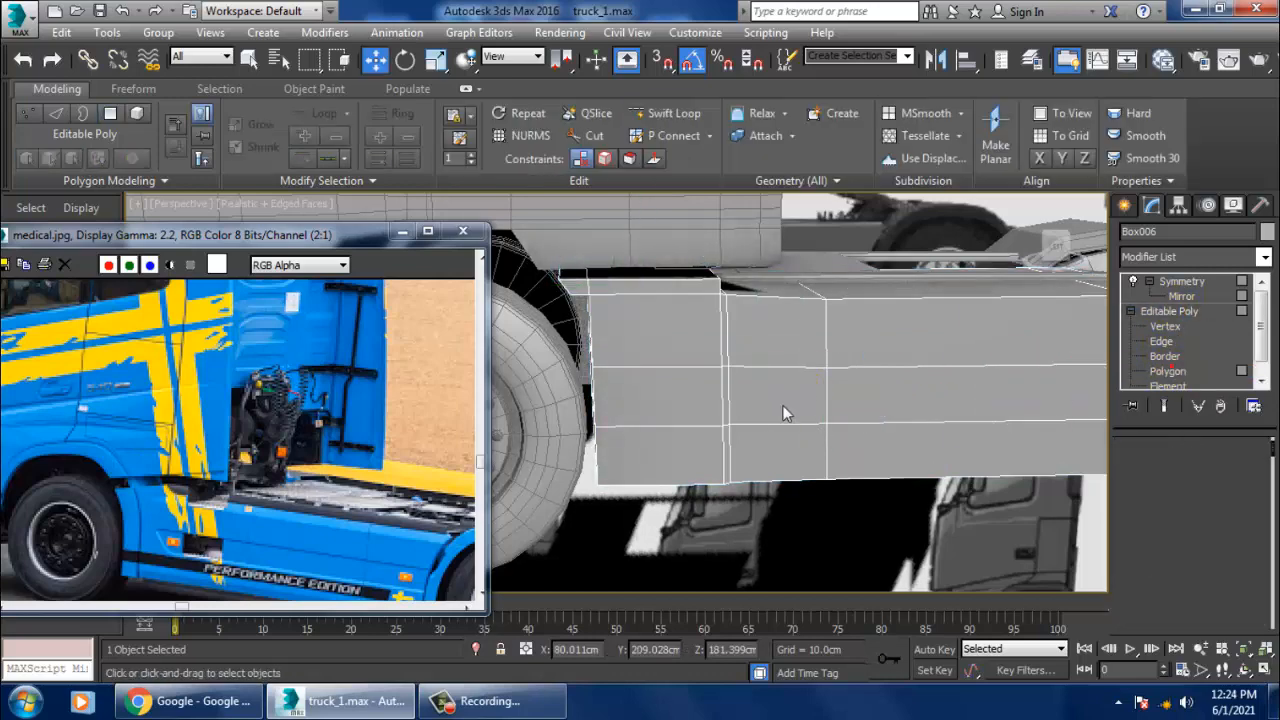
pyautogui.click(789, 409)
pyautogui.keyDown('alt'); pyautogui.moveTo(790, 409); pyautogui.dragTo(847, 462, button='middle'); pyautogui.keyUp('alt')
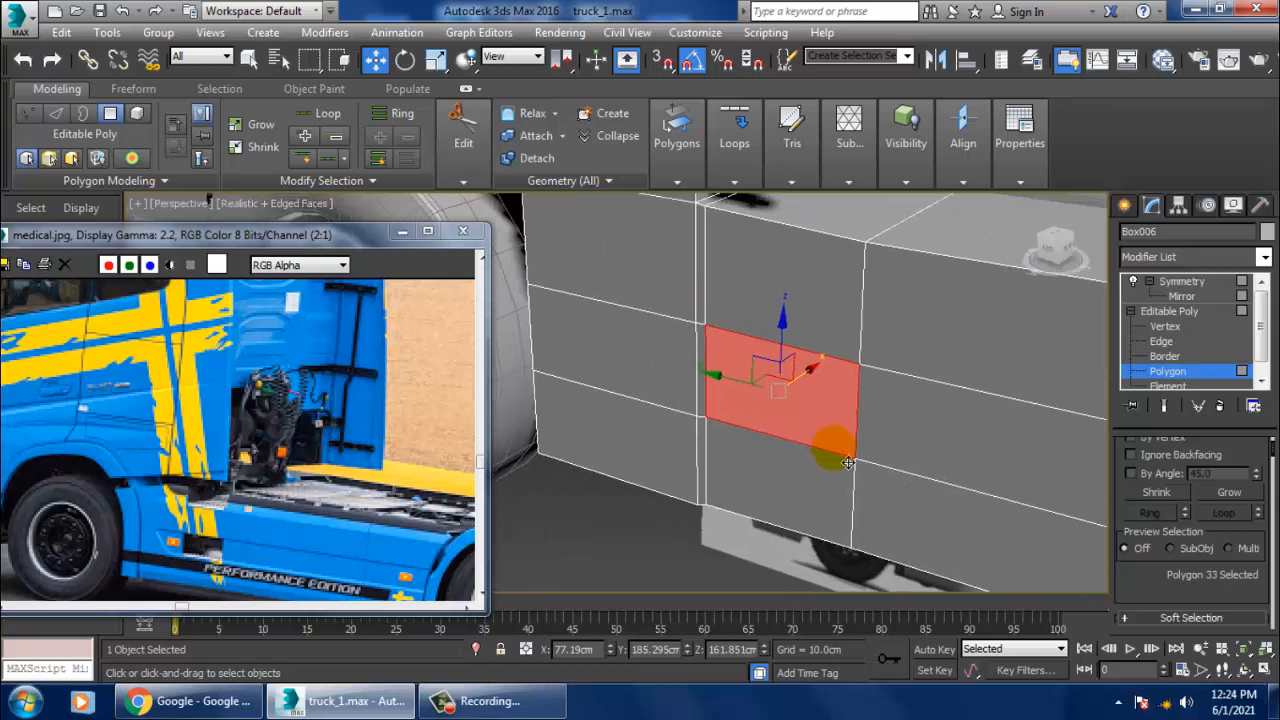
pyautogui.moveTo(1188, 626); pyautogui.dragTo(1173, 462)
pyautogui.click(1255, 570)
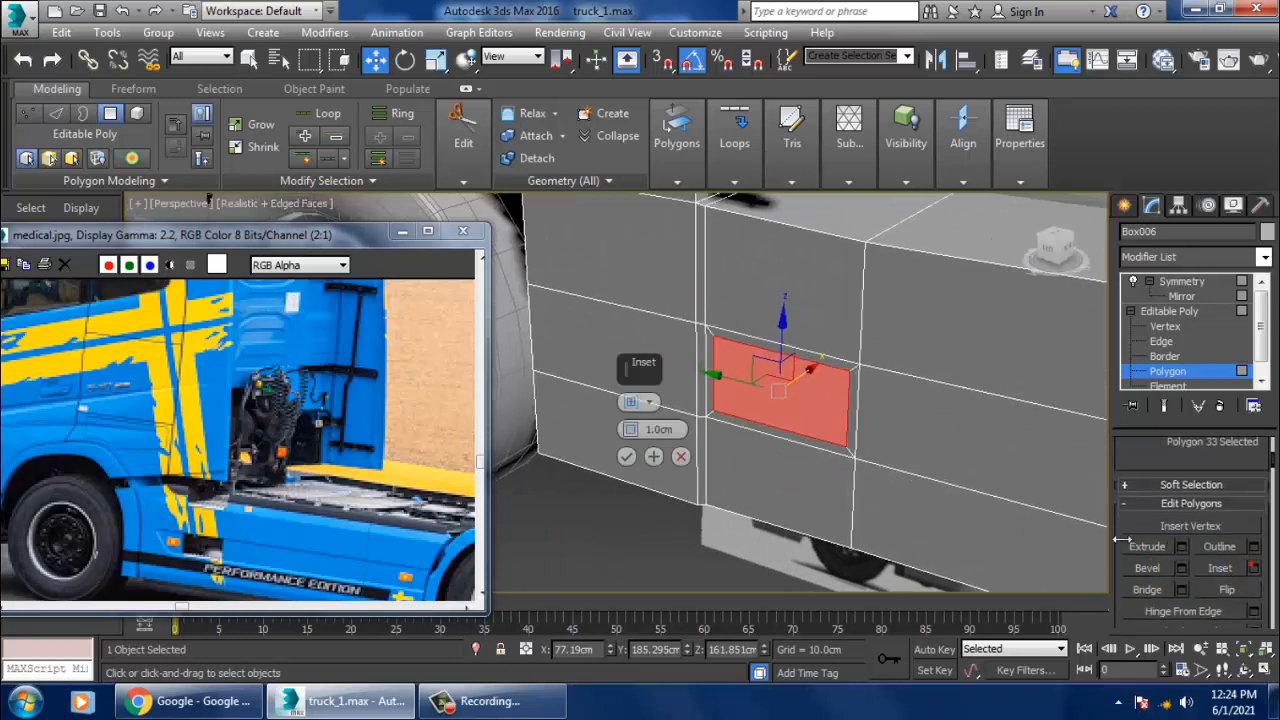
pyautogui.click(629, 456)
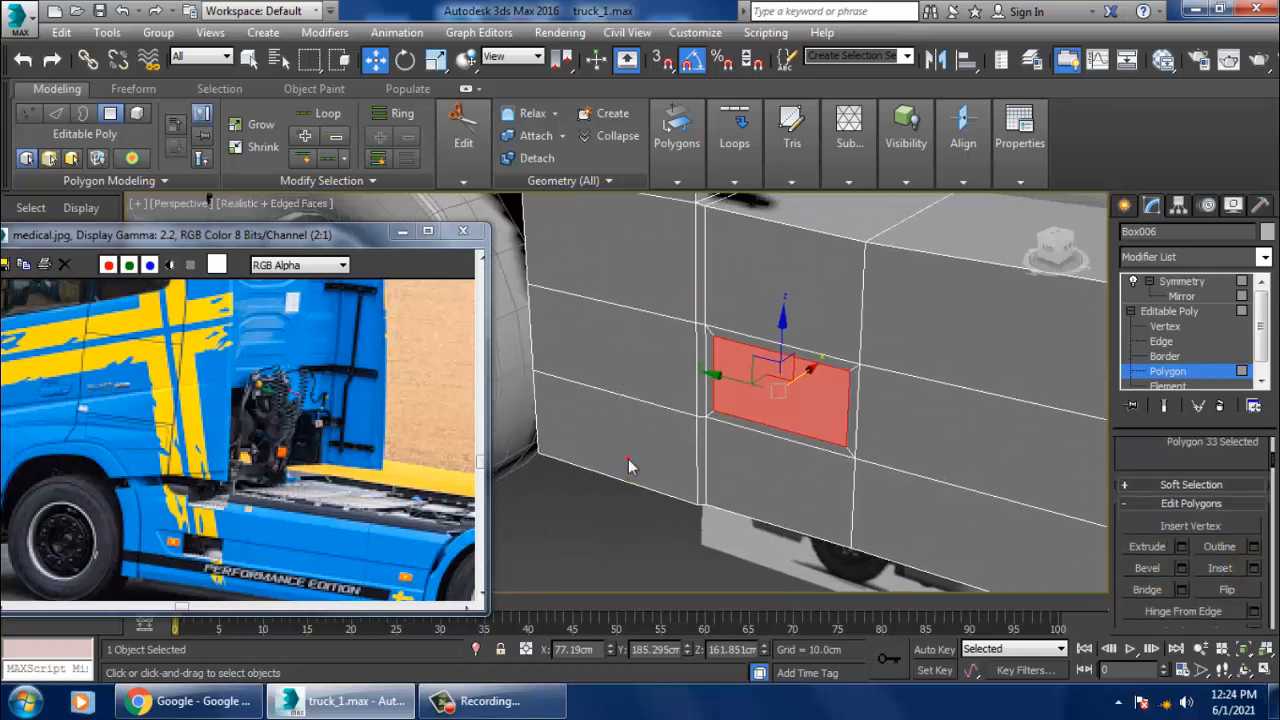
# Extrude the inset polygon inward by -7.598 cm to form a rectangular recess in the side skirt
pyautogui.click(1182, 548)
pyautogui.moveTo(623, 443); pyautogui.dragTo(648, 510)
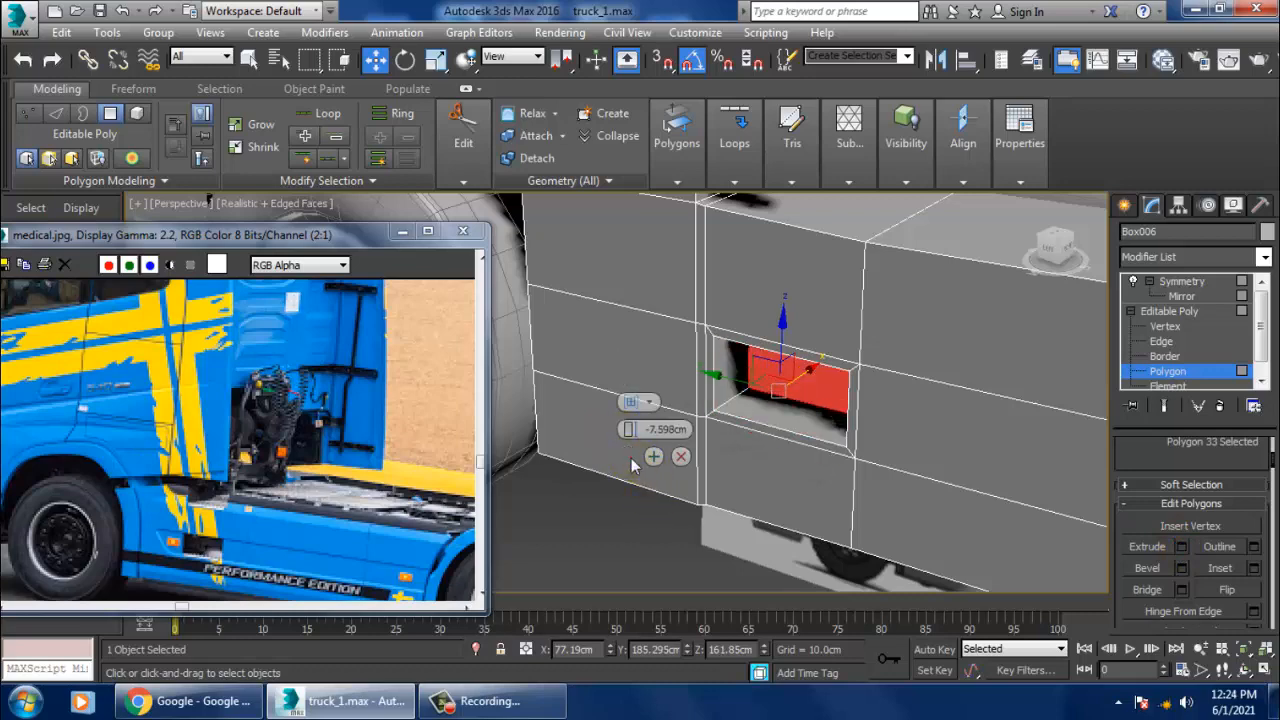
pyautogui.click(628, 458)
pyautogui.click(630, 521)
pyautogui.scroll(-3, 680, 503)
pyautogui.keyDown('alt'); pyautogui.moveTo(680, 503); pyautogui.dragTo(779, 473, button='middle'); pyautogui.keyUp('alt')
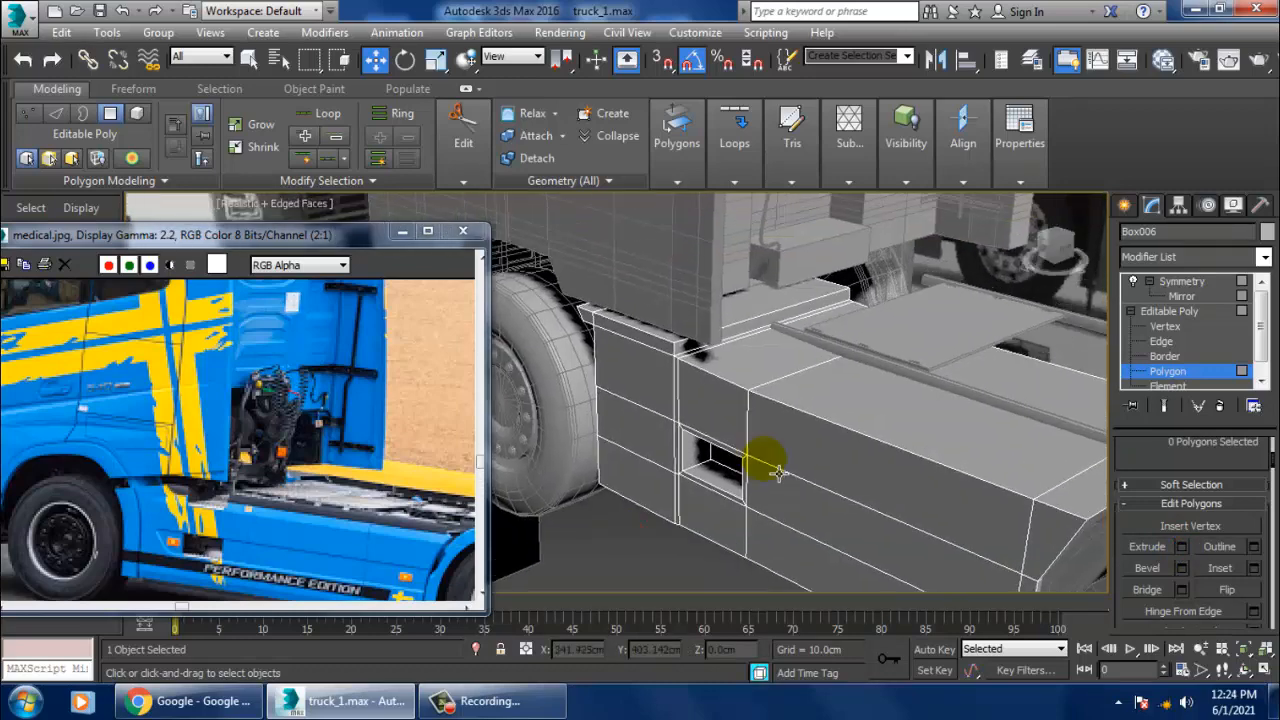
# Add vertical edge loops to the skirt close to the front and rear sides of the recess with Swift Loop
pyautogui.keyDown('alt'); pyautogui.moveTo(883, 425); pyautogui.dragTo(823, 486, button='middle'); pyautogui.keyUp('alt')
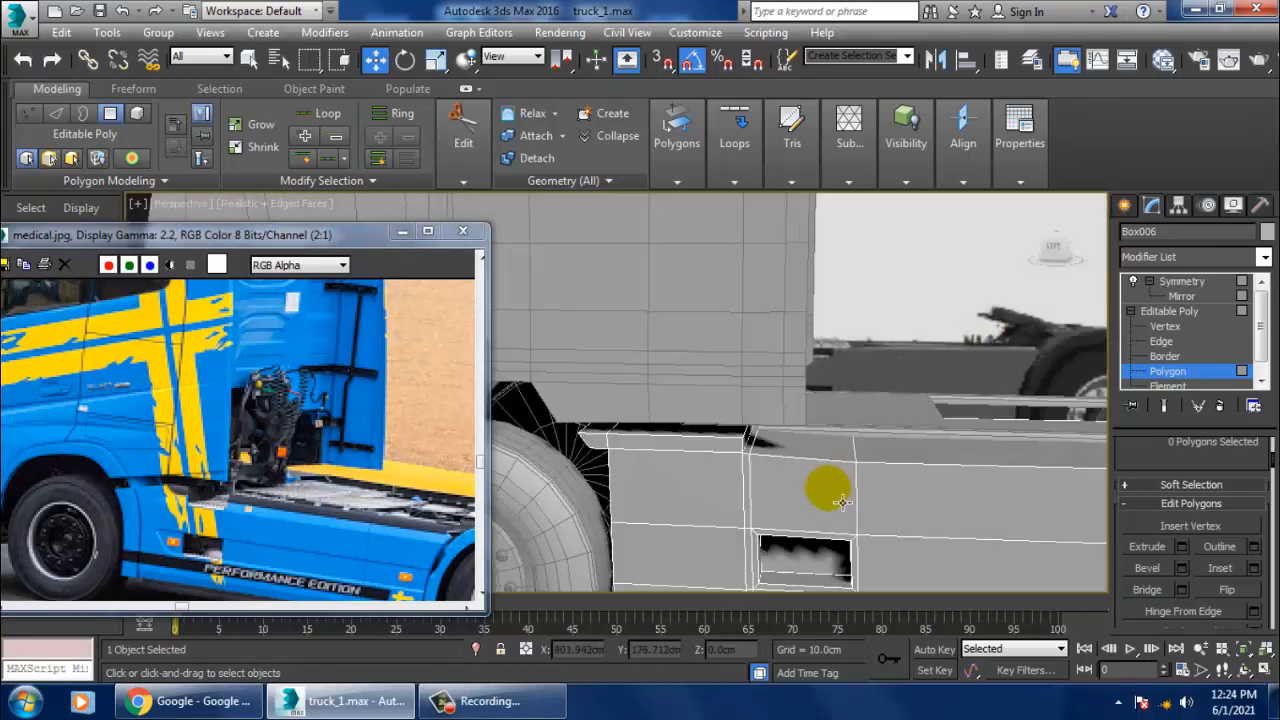
pyautogui.click(822, 488)
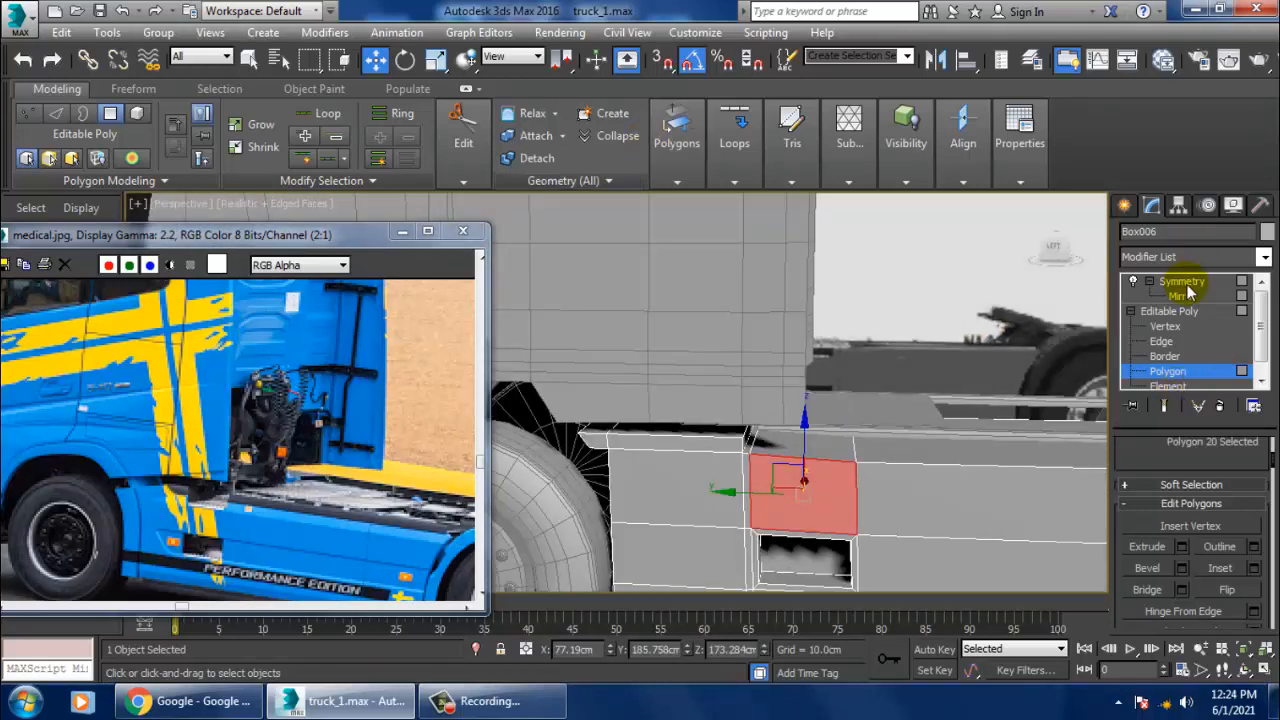
pyautogui.click(1170, 311)
pyautogui.click(665, 113)
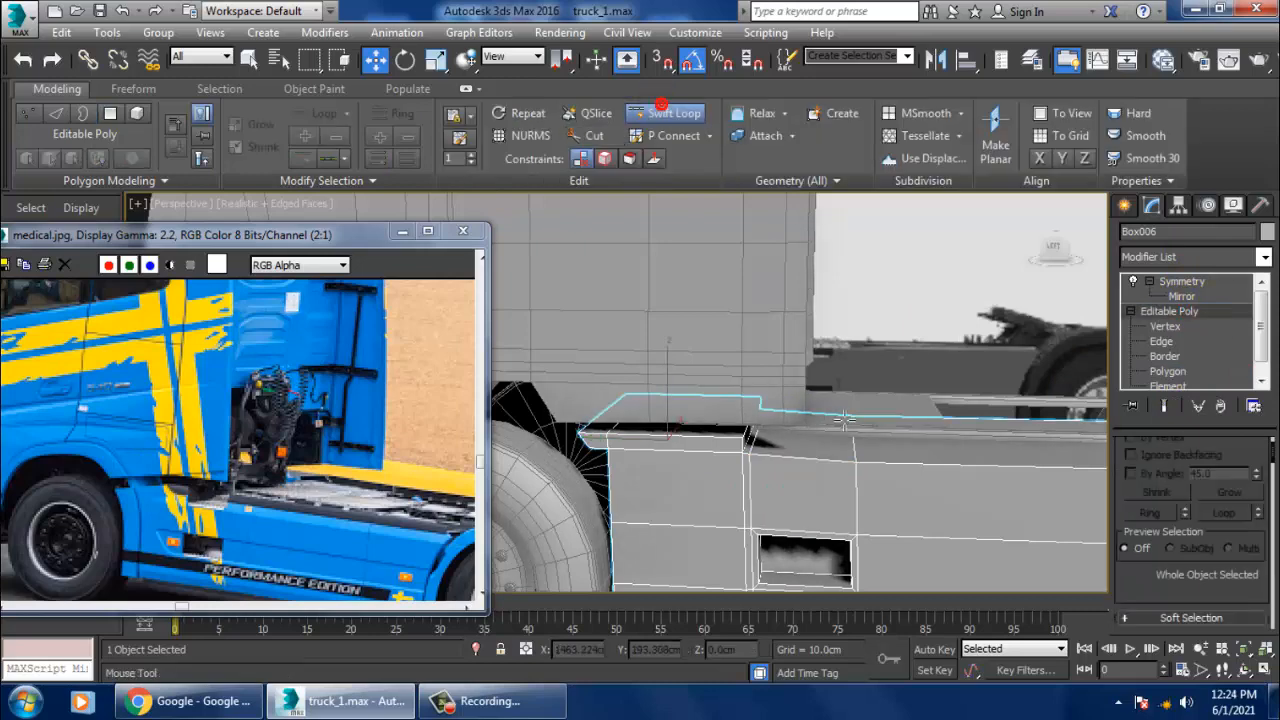
pyautogui.click(846, 472)
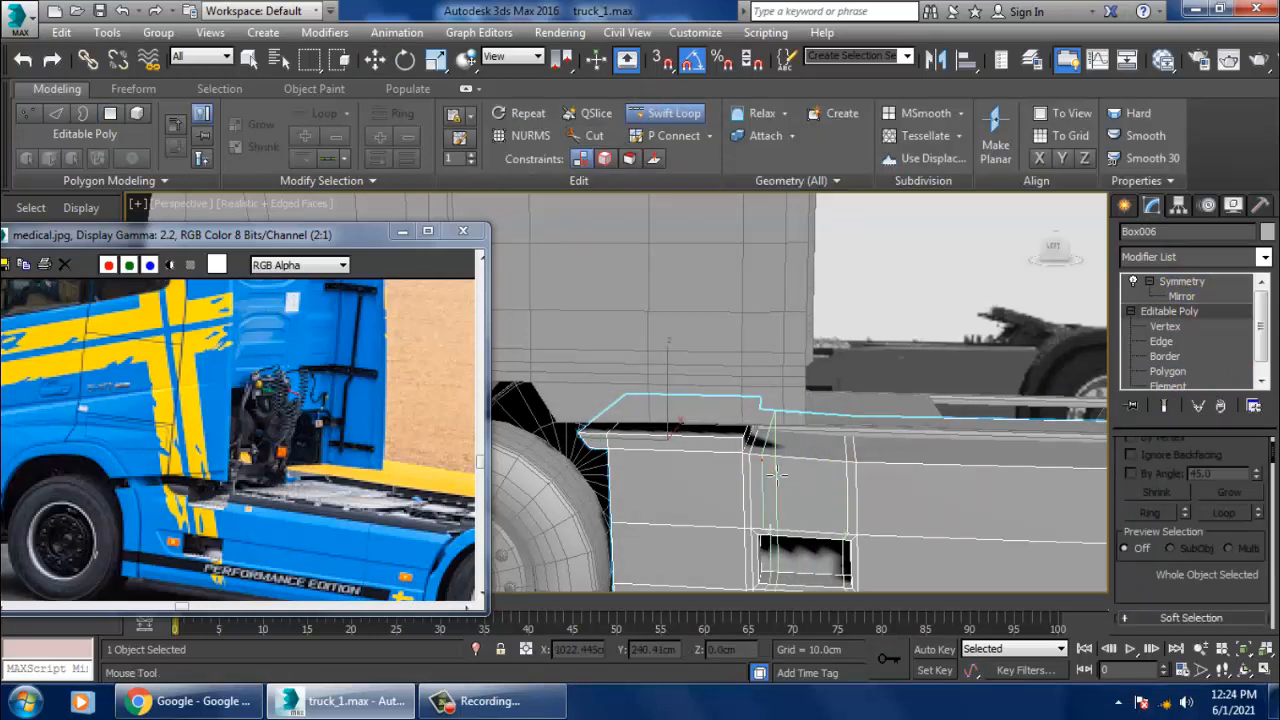
pyautogui.keyDown('alt'); pyautogui.moveTo(927, 449); pyautogui.dragTo(792, 400, button='middle'); pyautogui.keyUp('alt')
pyautogui.rightClick(883, 443)
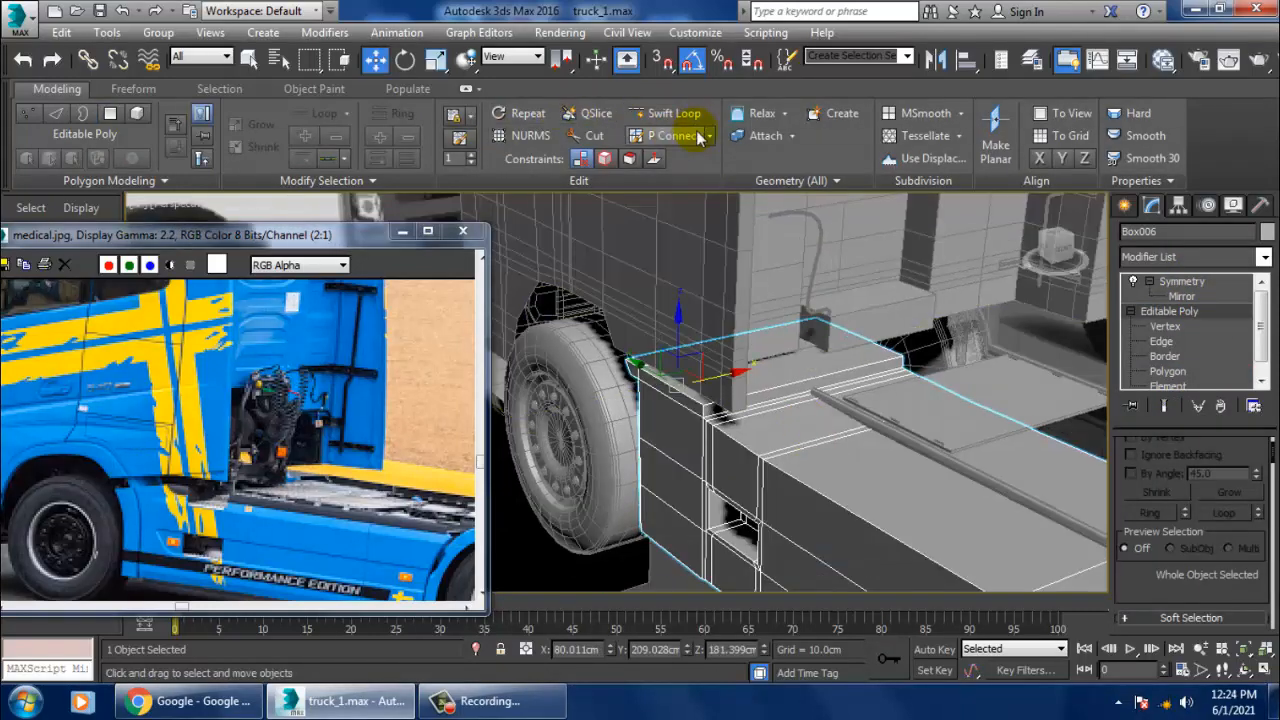
# Add one lengthwise edge loop along the skirt's top face and another along the upper part of its outer side
pyautogui.click(665, 113)
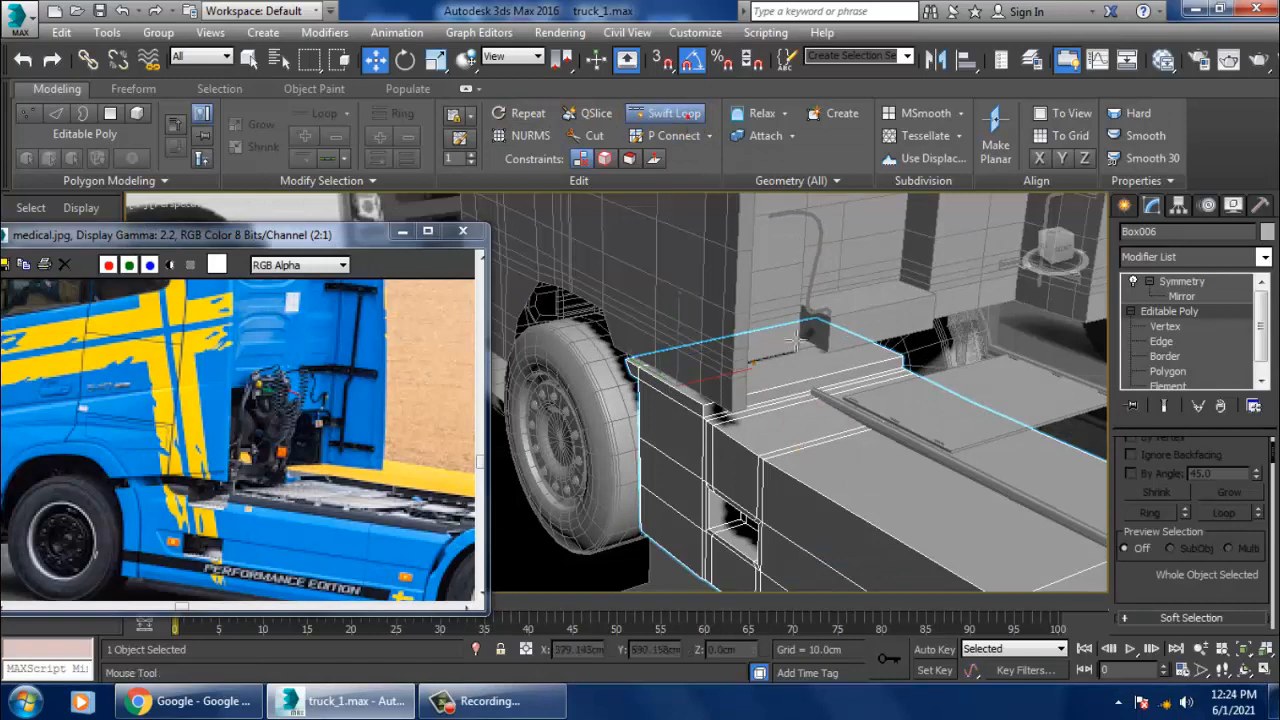
pyautogui.click(830, 452)
pyautogui.rightClick(830, 452)
pyautogui.scroll(3, 829, 451)
pyautogui.keyDown('alt'); pyautogui.moveTo(827, 449); pyautogui.dragTo(879, 388, button='middle'); pyautogui.keyUp('alt')
pyautogui.click(672, 111)
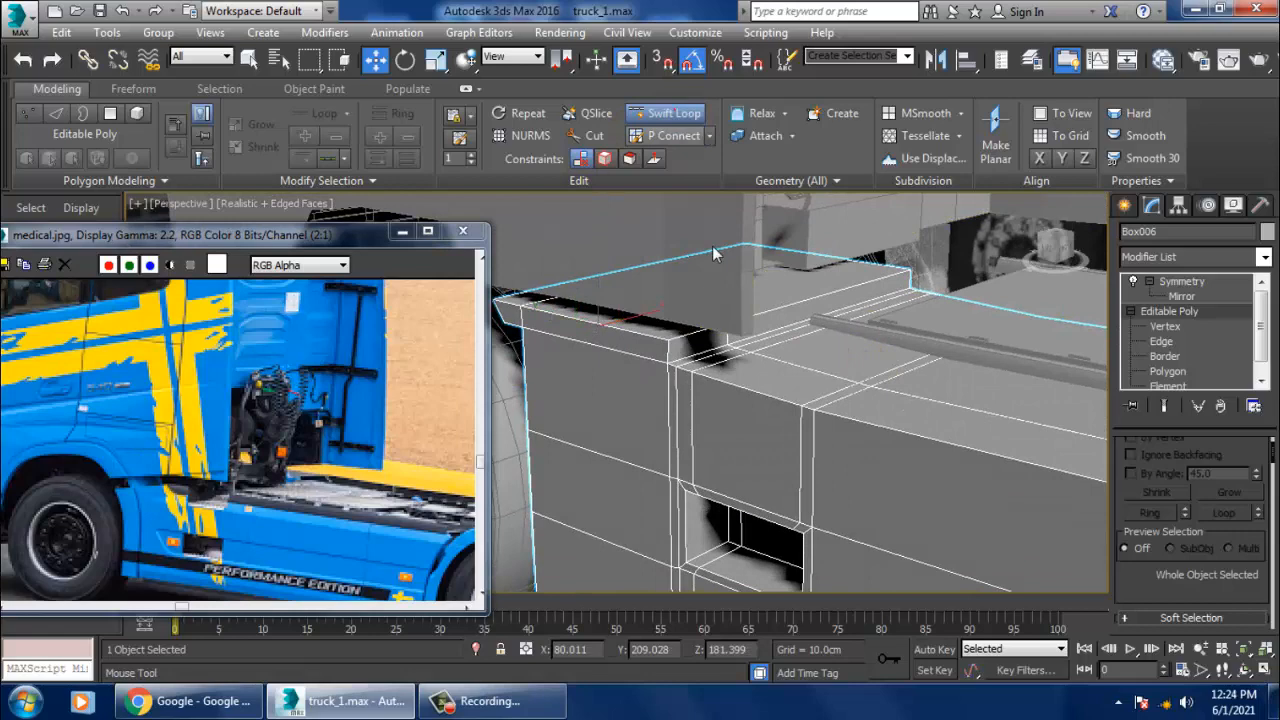
pyautogui.click(830, 471)
pyautogui.keyDown('alt'); pyautogui.moveTo(830, 471); pyautogui.dragTo(842, 466, button='middle'); pyautogui.keyUp('alt')
pyautogui.rightClick(908, 453)
# Delete the top and outer side polygons at the skirt's upper edge above the recess to open a notch
pyautogui.click(1168, 371)
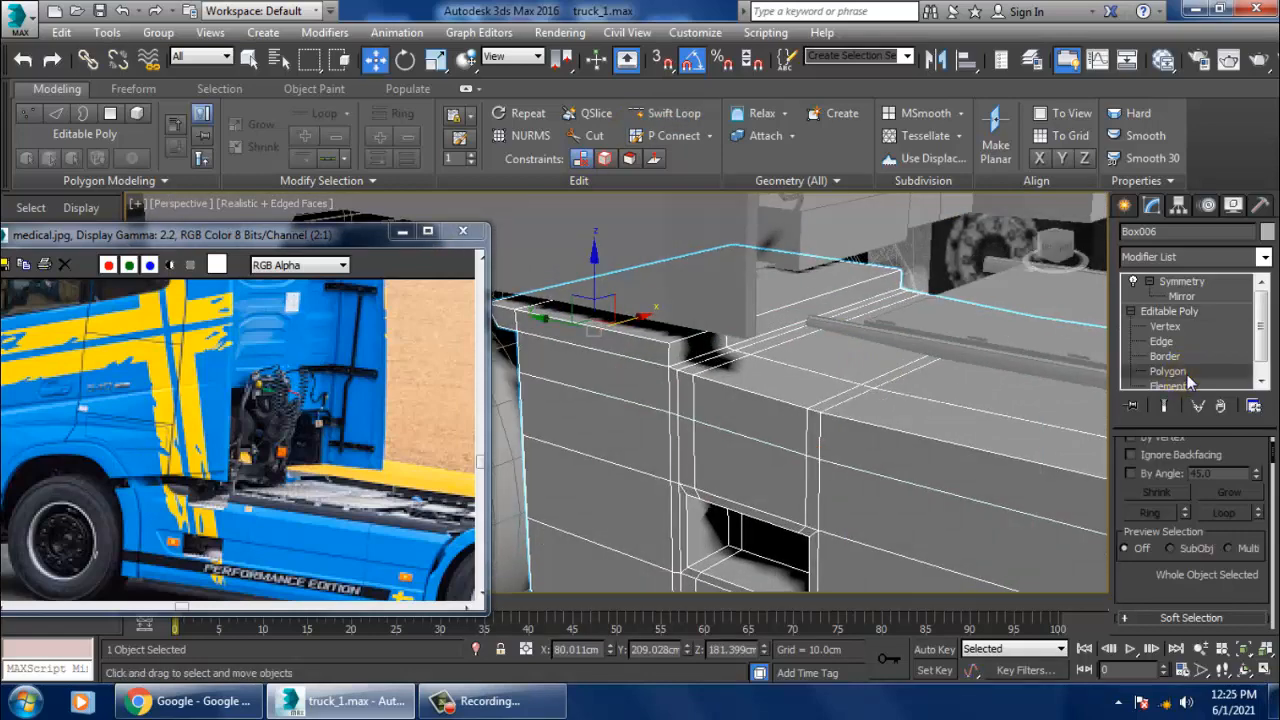
pyautogui.click(783, 388)
pyautogui.keyDown('ctrl'); pyautogui.click(783, 424); pyautogui.keyUp('ctrl')
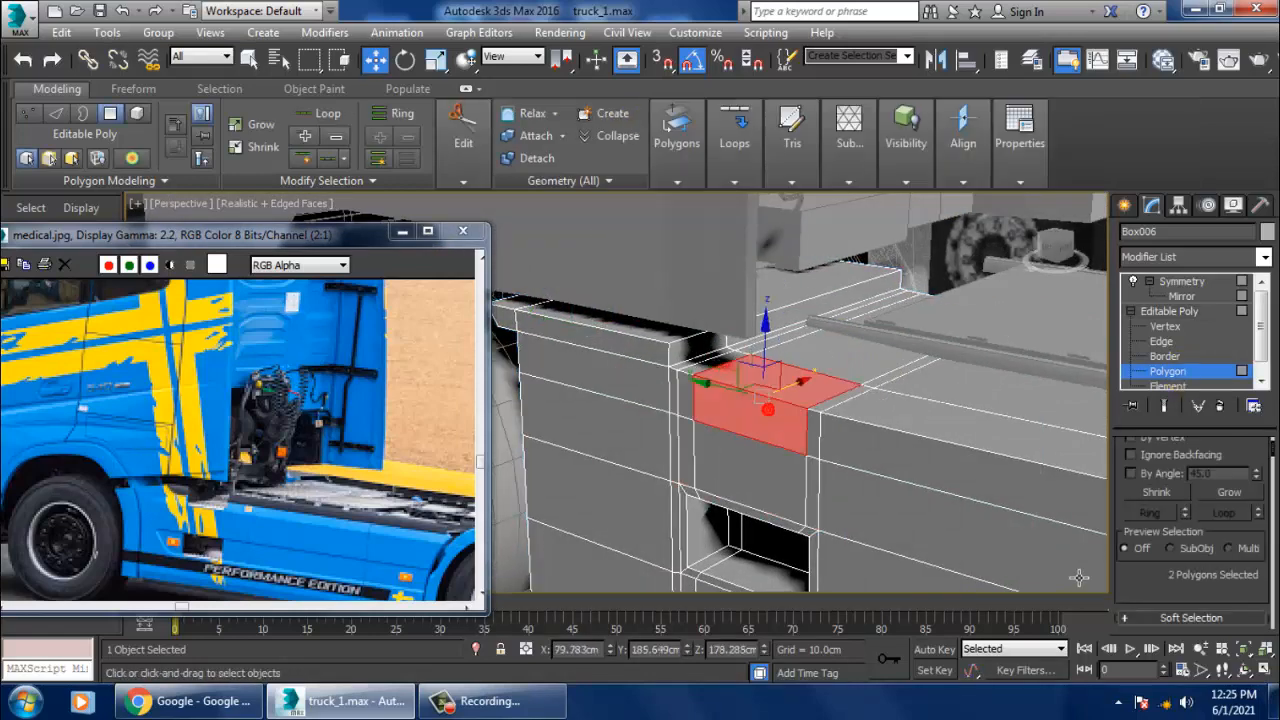
pyautogui.press('Delete')
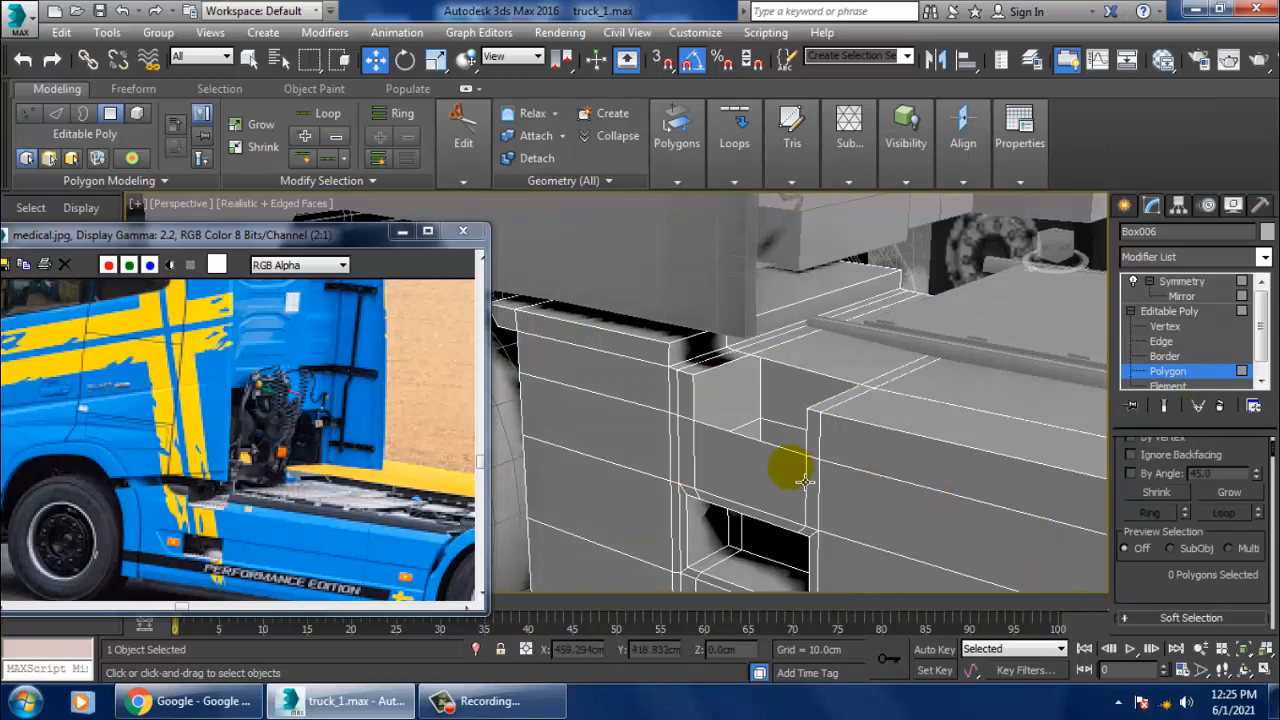
# Extend the notch's lower outer edge inward along X by about 11 cm to form its floor
pyautogui.press('2')
pyautogui.click(788, 432)
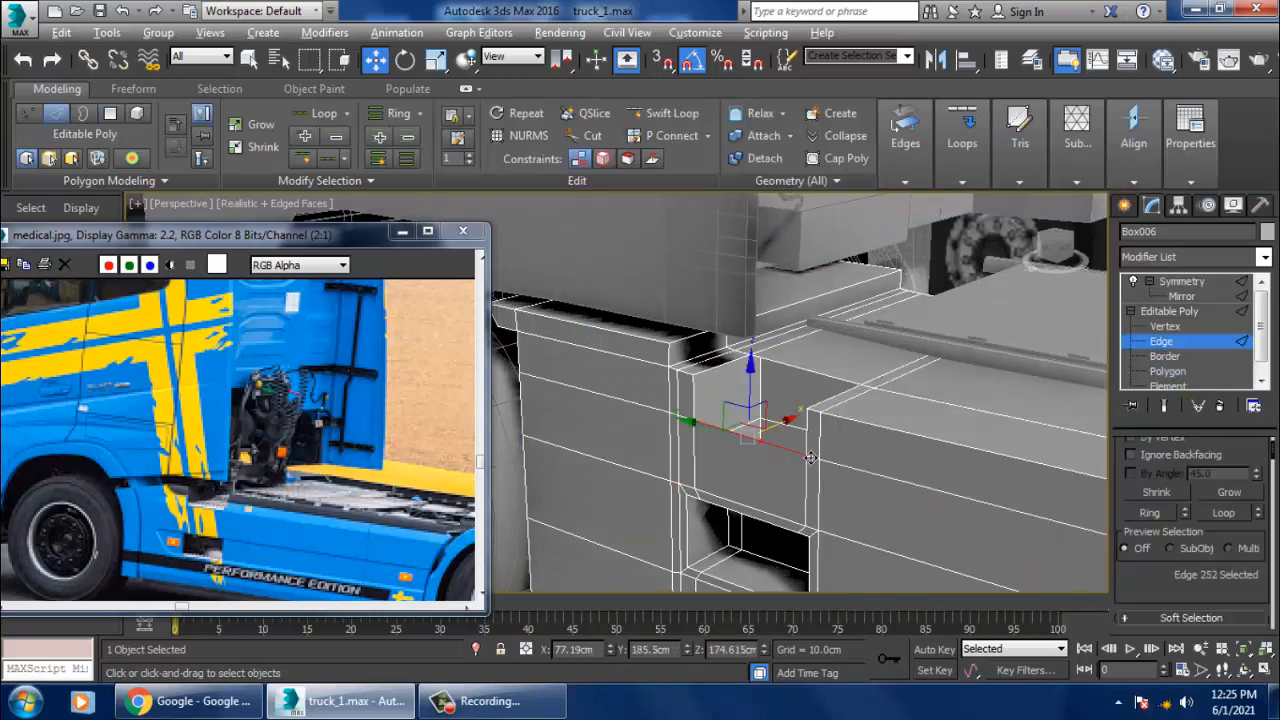
pyautogui.keyDown('shift'); pyautogui.moveTo(793, 436); pyautogui.dragTo(836, 427); pyautogui.keyUp('shift')
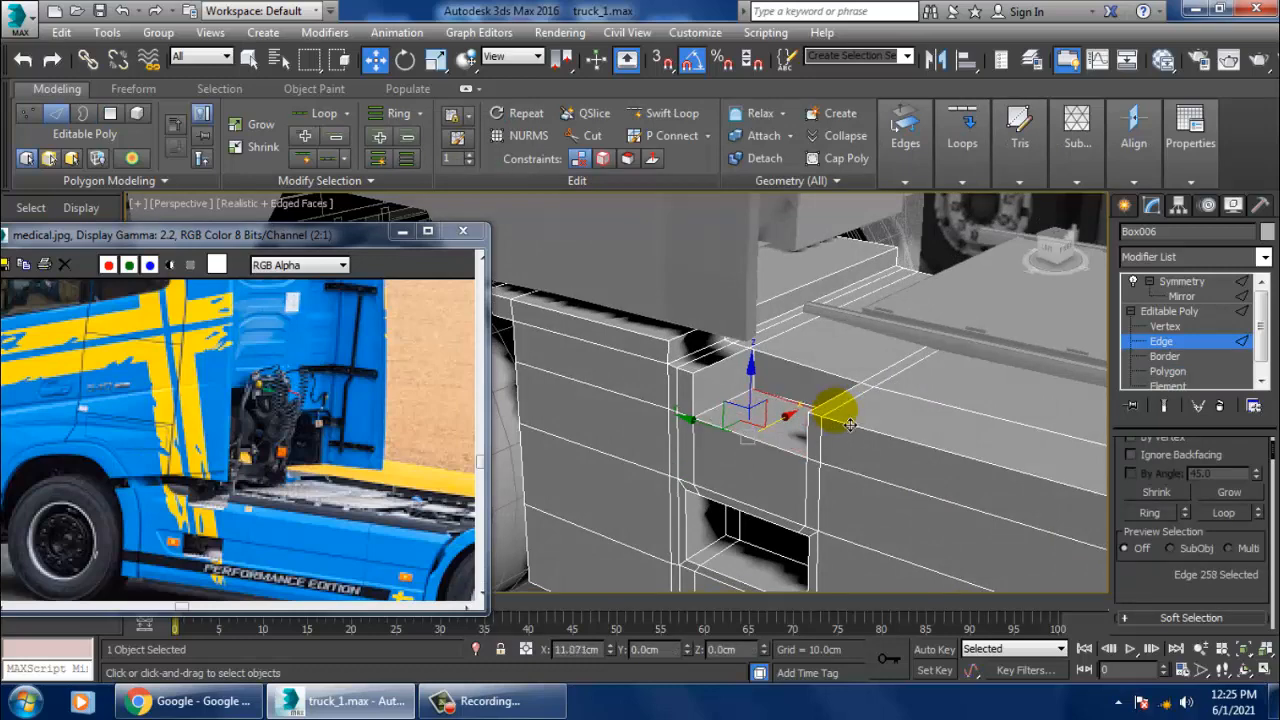
# Build the notch's rear, inner and front walls by extending its open top edges straight down to the floor
pyautogui.keyDown('alt'); pyautogui.moveTo(791, 451); pyautogui.dragTo(905, 277, button='middle'); pyautogui.keyUp('alt')
pyautogui.keyDown('shift'); pyautogui.moveTo(903, 243); pyautogui.dragTo(917, 320); pyautogui.keyUp('shift')
pyautogui.click(799, 277)
pyautogui.keyDown('alt'); pyautogui.moveTo(799, 279); pyautogui.dragTo(794, 307, button='middle'); pyautogui.keyUp('alt')
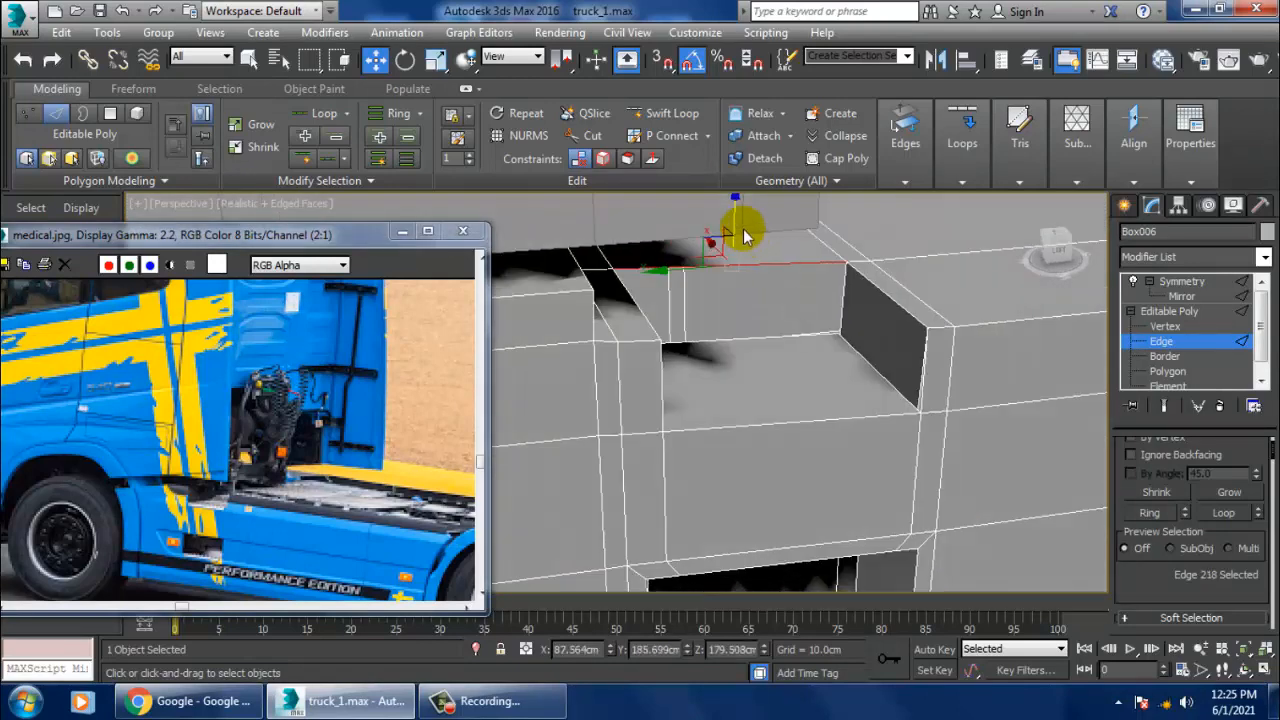
pyautogui.keyDown('shift'); pyautogui.moveTo(743, 236); pyautogui.dragTo(811, 337); pyautogui.keyUp('shift')
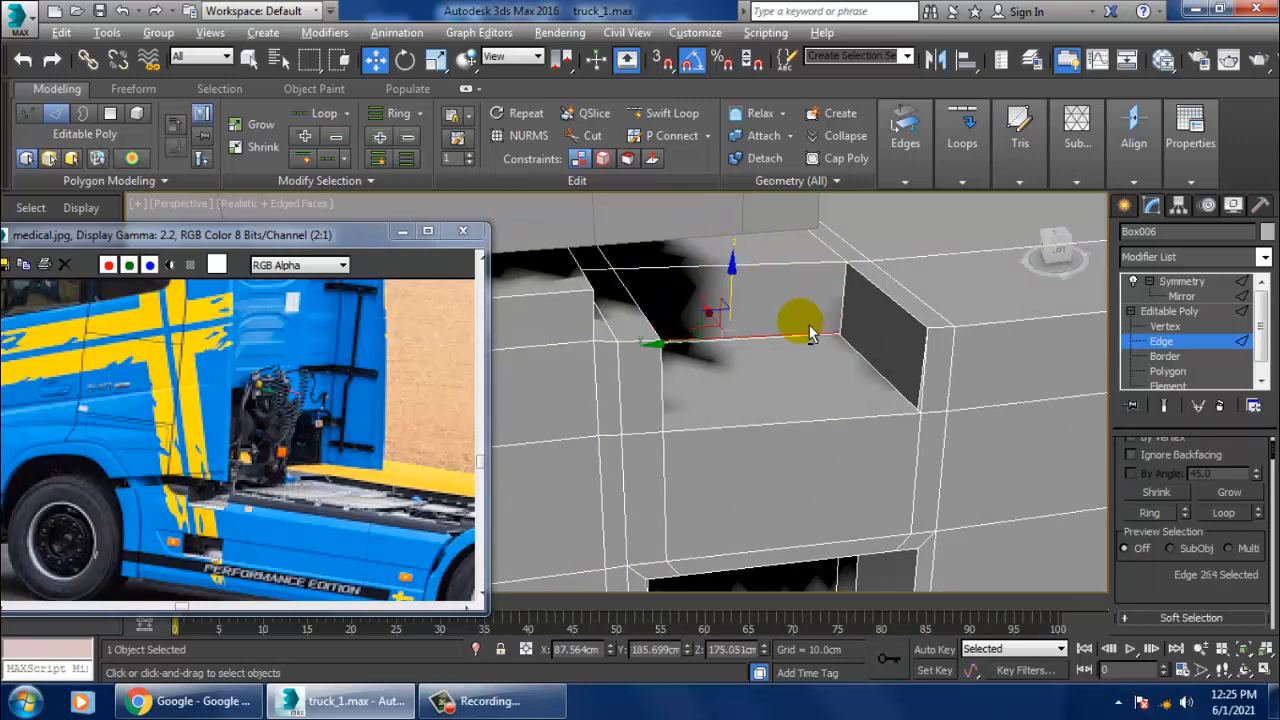
pyautogui.moveTo(811, 337)
pyautogui.keyDown('alt'); pyautogui.mouseDown(button='middle')
pyautogui.moveTo(700, 309)
pyautogui.moveTo(698, 340)
pyautogui.mouseUp(button='middle'); pyautogui.keyUp('alt')
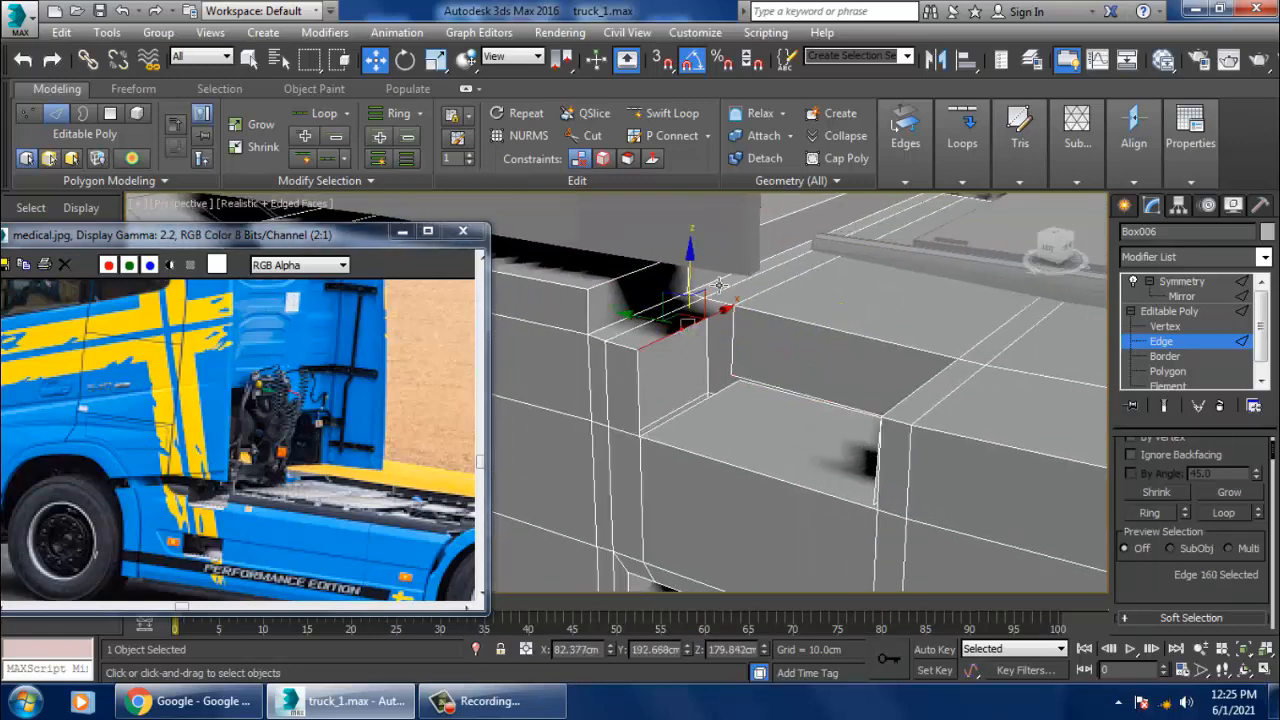
pyautogui.keyDown('shift'); pyautogui.moveTo(706, 298); pyautogui.dragTo(737, 363); pyautogui.keyUp('shift')
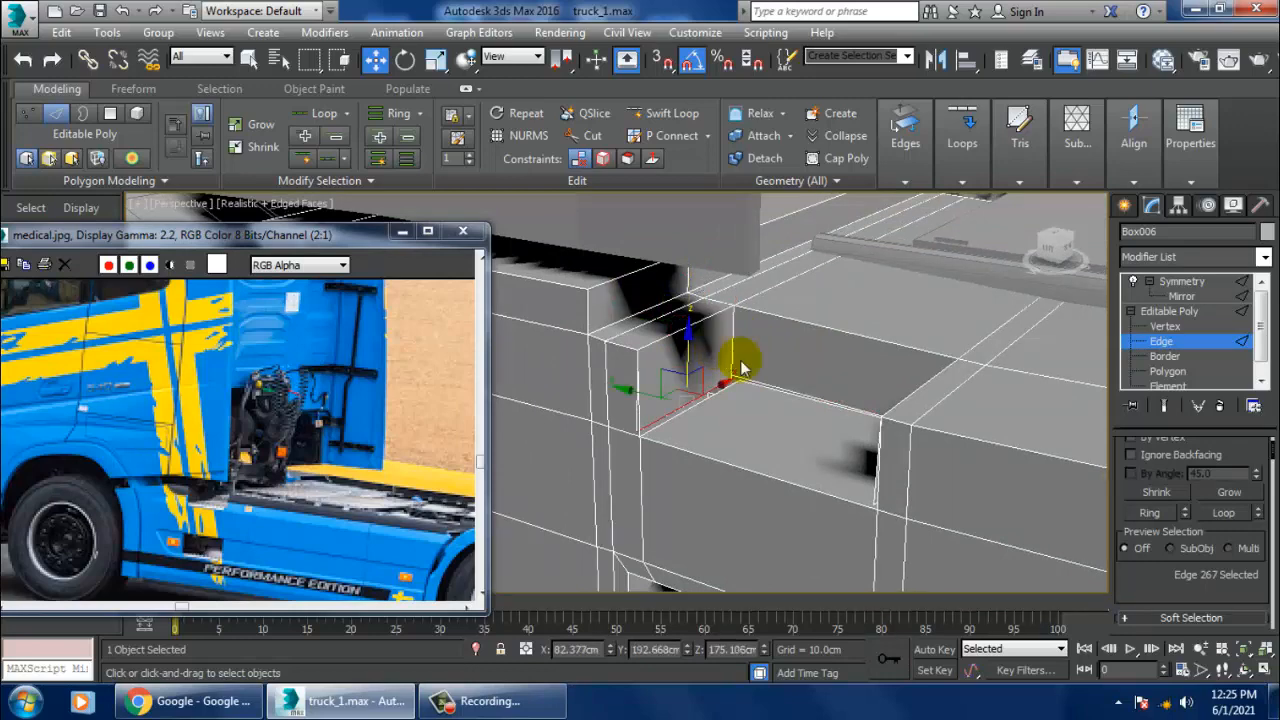
pyautogui.keyDown('alt'); pyautogui.moveTo(737, 363); pyautogui.dragTo(737, 400, button='middle'); pyautogui.keyUp('alt')
# Weld the overlapping vertices at the notch's inner front corner with a threshold of 833.913 cm
pyautogui.press('1')
pyautogui.moveTo(720, 400); pyautogui.dragTo(742, 368)
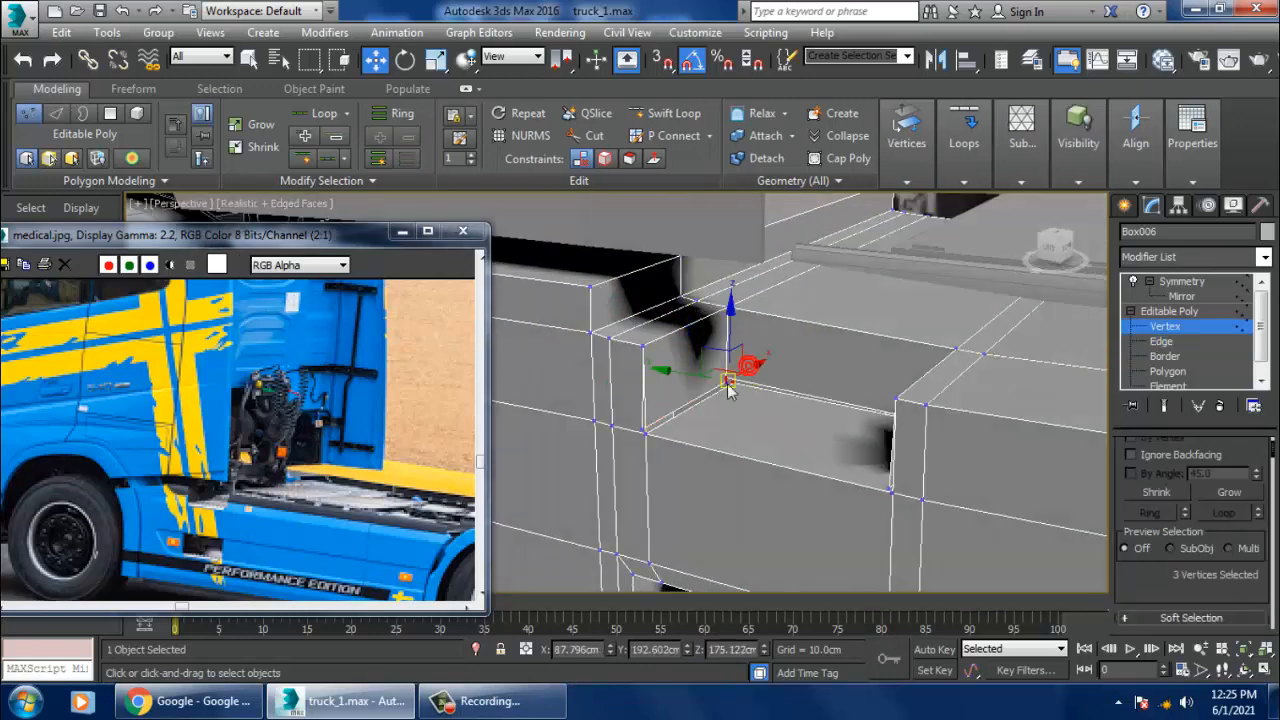
pyautogui.rightClick(722, 378)
pyautogui.click(531, 494)
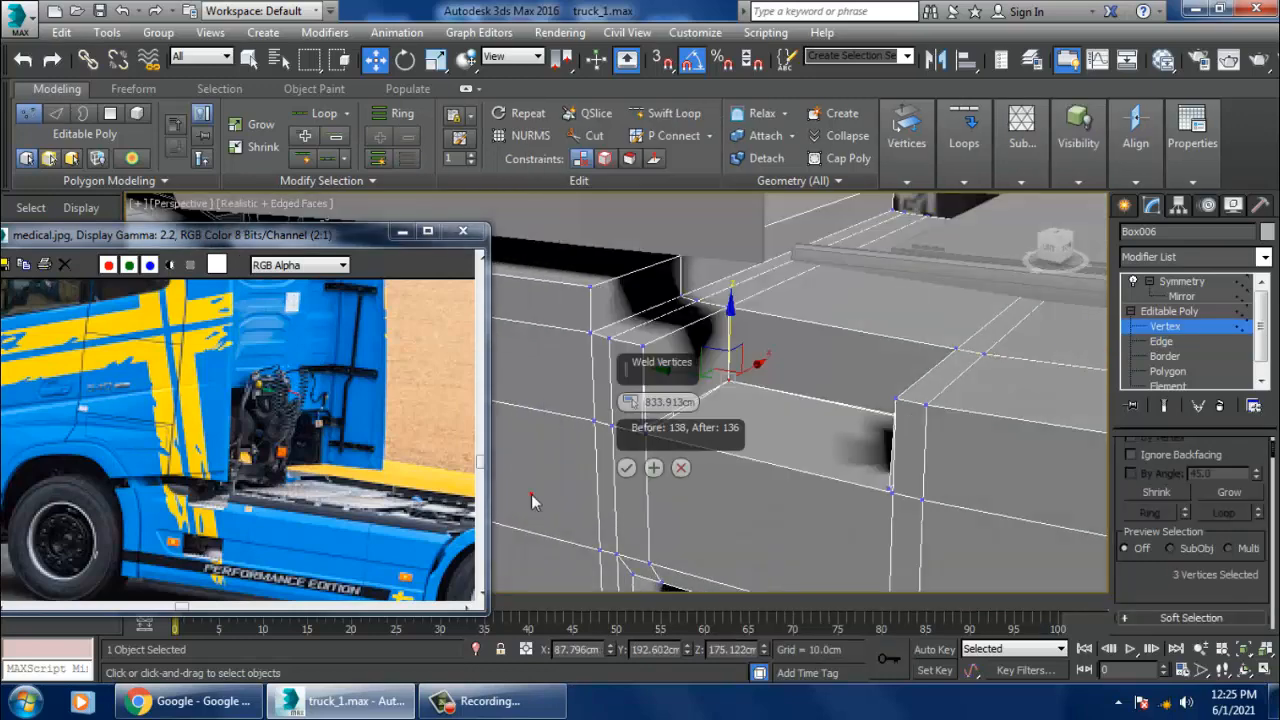
pyautogui.click(627, 470)
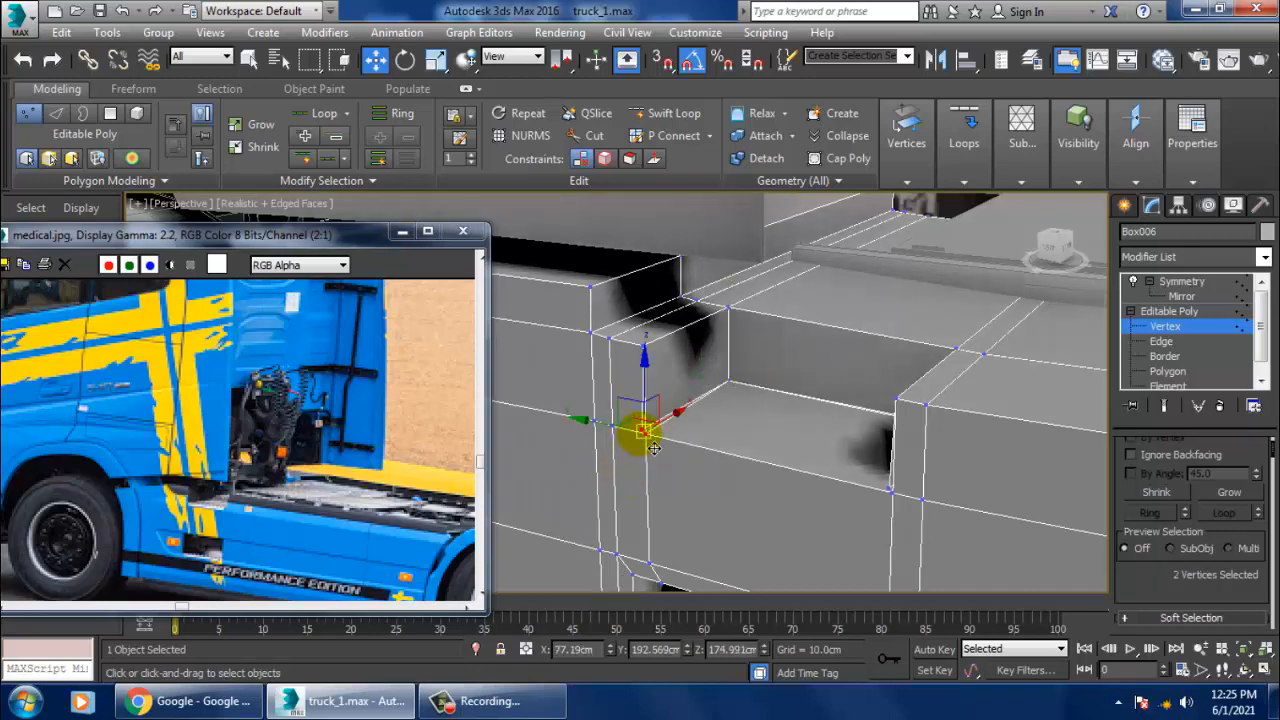
# Weld the overlapping vertices at the notch floor's outer front, inner rear and outer rear corners
pyautogui.rightClick(640, 434)
pyautogui.click(601, 512)
pyautogui.keyDown('alt'); pyautogui.moveTo(812, 468); pyautogui.dragTo(850, 338, button='middle'); pyautogui.keyUp('alt')
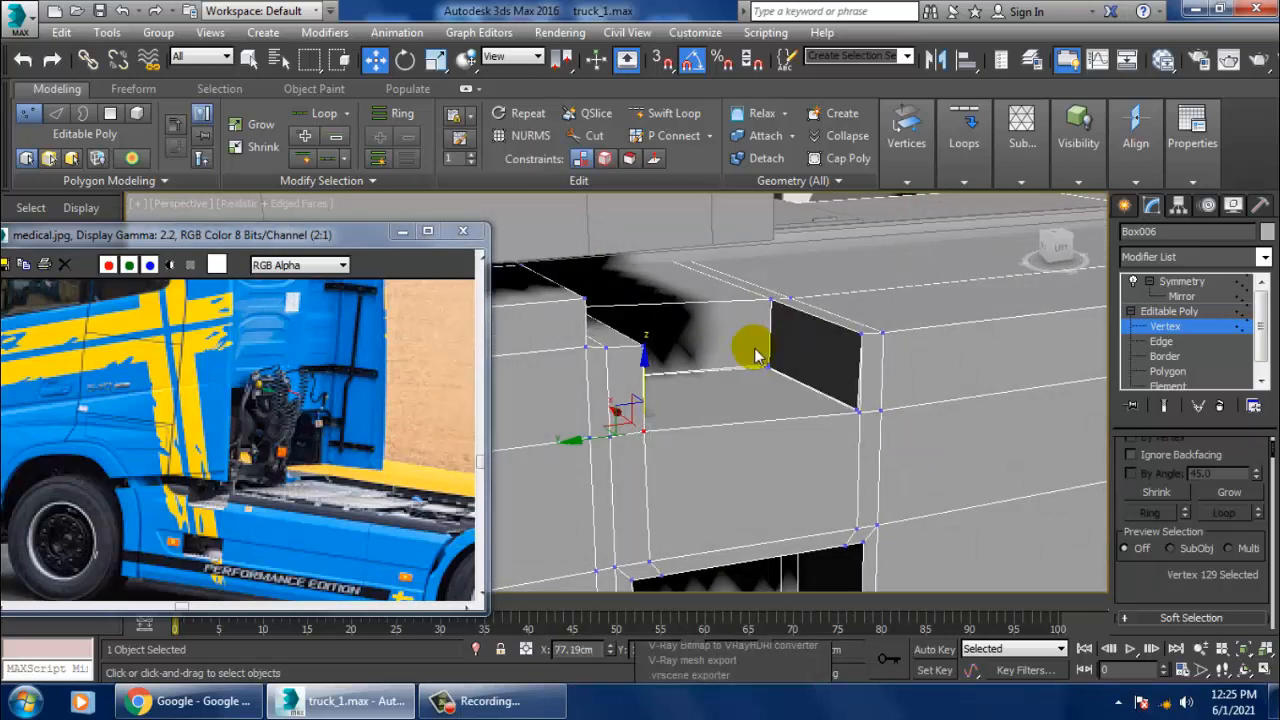
pyautogui.click(762, 369)
pyautogui.rightClick(760, 371)
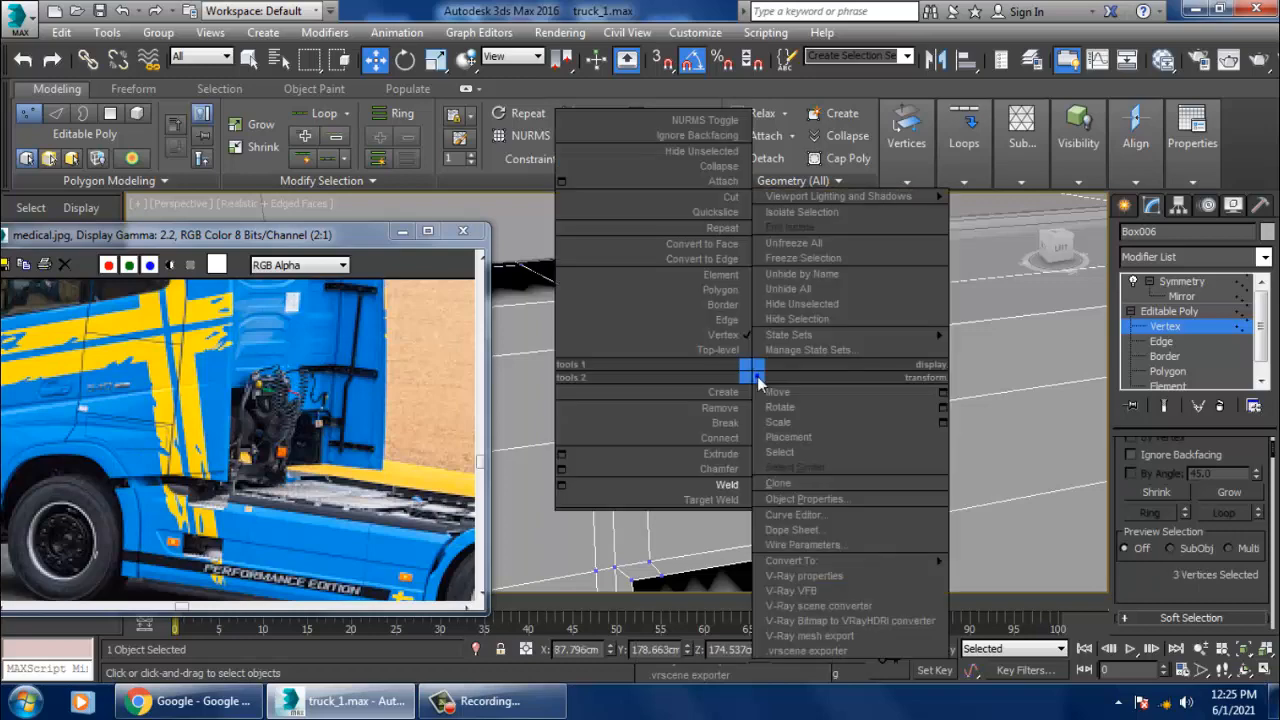
pyautogui.click(731, 486)
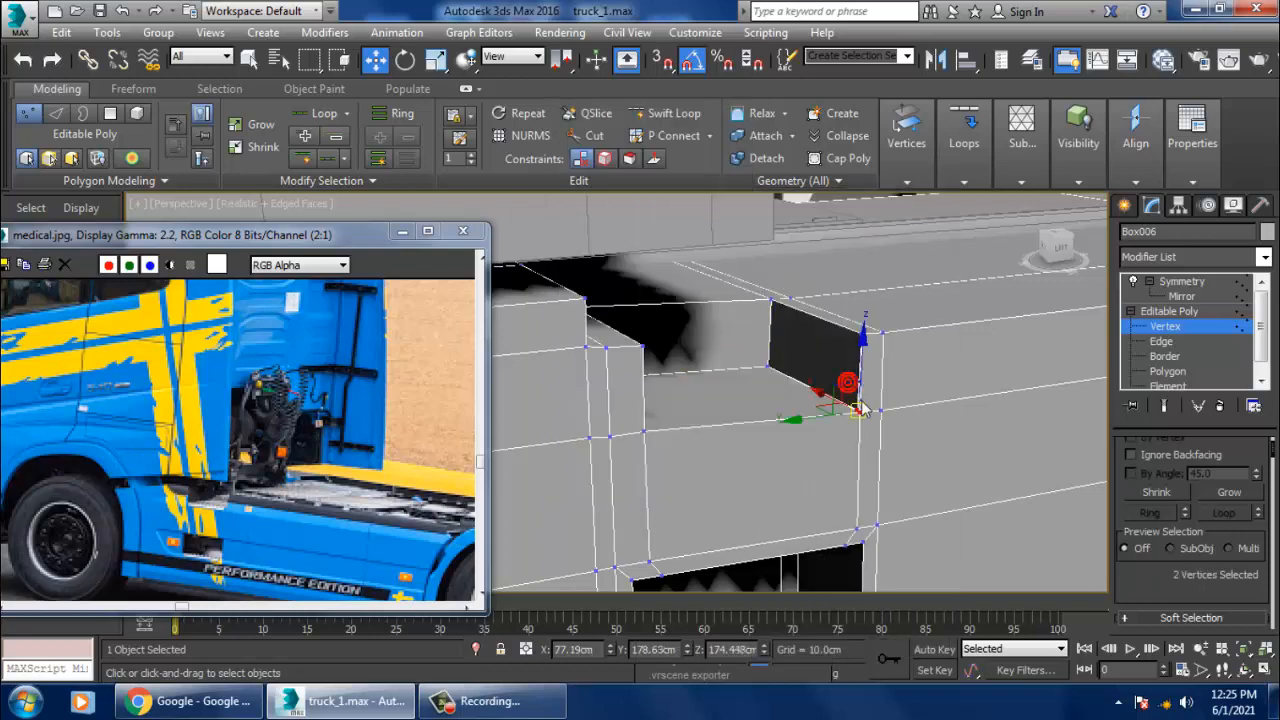
pyautogui.rightClick(862, 410)
pyautogui.click(808, 503)
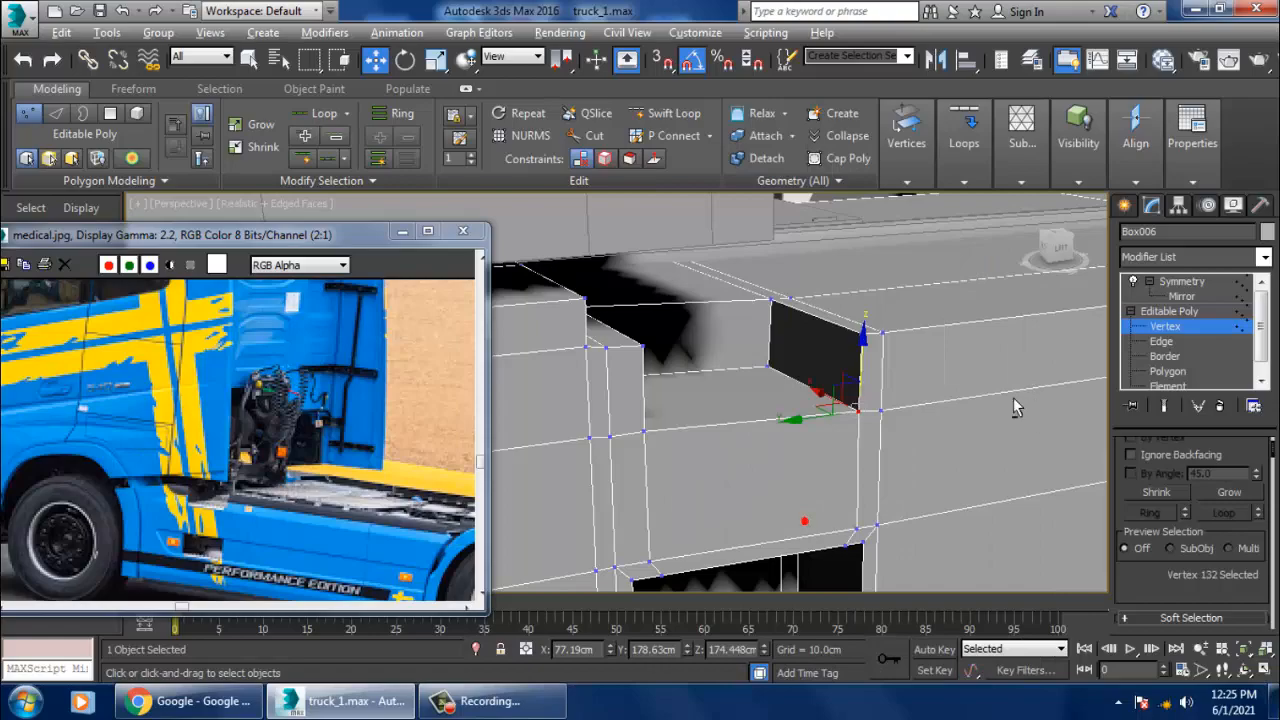
# Weld the vertices at the notch floor's inner rear corner again, checking the mesh in both wireframe and shaded display
pyautogui.keyDown('alt'); pyautogui.moveTo(1014, 399); pyautogui.dragTo(952, 443, button='middle'); pyautogui.keyUp('alt')
pyautogui.press('F3')
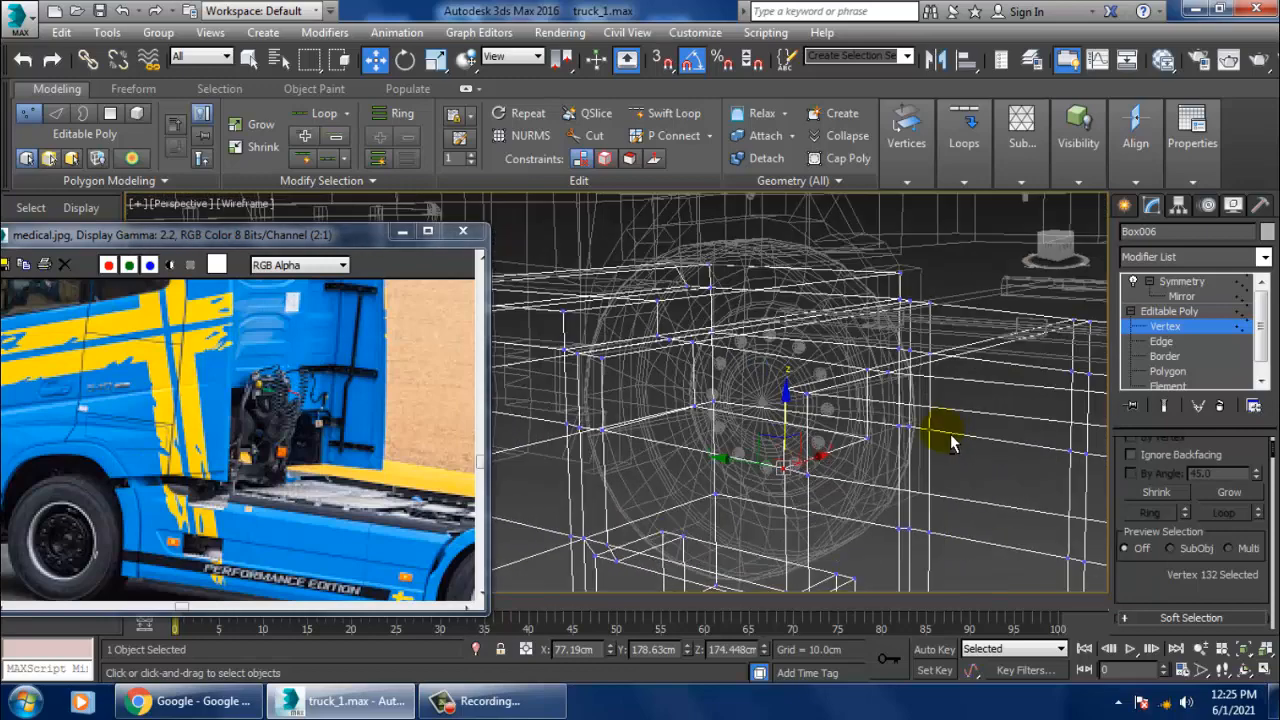
pyautogui.rightClick(860, 446)
pyautogui.click(825, 512)
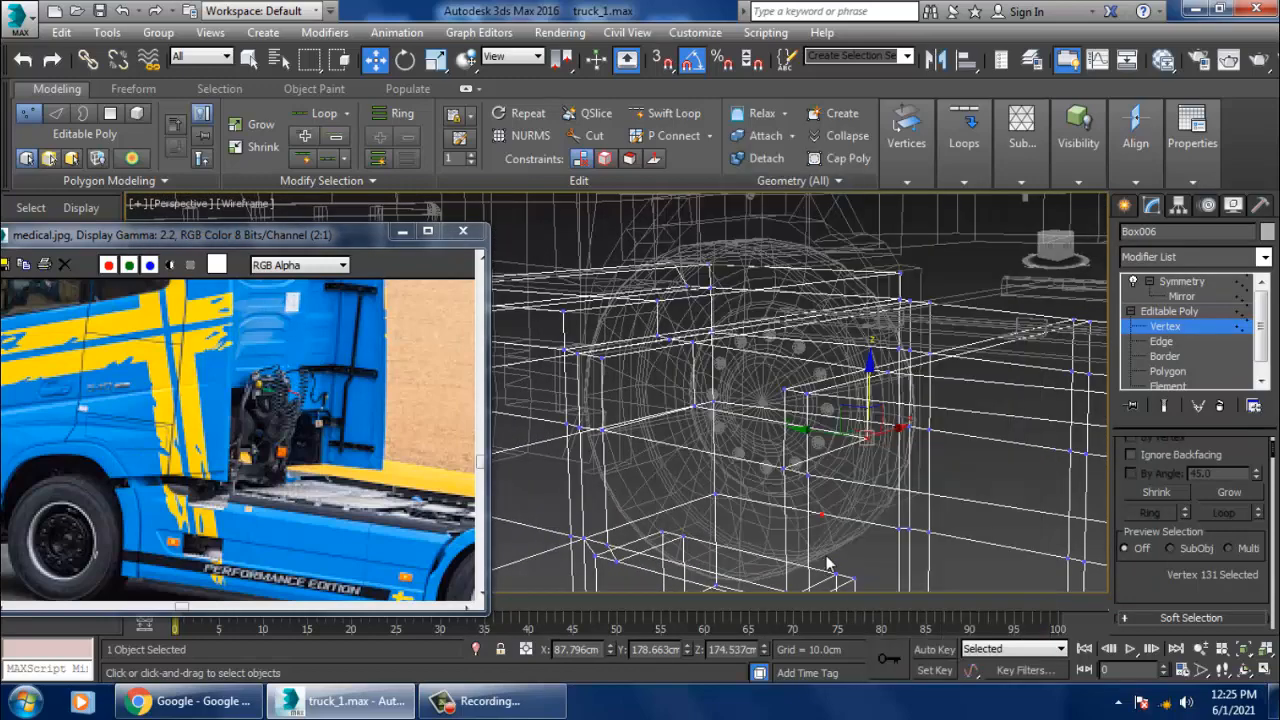
pyautogui.press('F3')
pyautogui.moveTo(866, 480)
pyautogui.keyDown('alt'); pyautogui.mouseDown(button='middle')
pyautogui.moveTo(877, 420)
pyautogui.moveTo(831, 420)
pyautogui.moveTo(889, 391)
pyautogui.moveTo(753, 415)
pyautogui.moveTo(689, 394)
pyautogui.moveTo(626, 403)
pyautogui.moveTo(654, 386)
pyautogui.moveTo(885, 425)
pyautogui.moveTo(855, 425)
pyautogui.moveTo(840, 390)
pyautogui.moveTo(820, 412)
pyautogui.moveTo(848, 452)
pyautogui.moveTo(874, 437)
pyautogui.moveTo(848, 459)
pyautogui.moveTo(882, 460)
pyautogui.moveTo(880, 494)
pyautogui.moveTo(826, 462)
pyautogui.moveTo(862, 437)
pyautogui.moveTo(852, 408)
pyautogui.moveTo(822, 522)
pyautogui.moveTo(826, 491)
pyautogui.moveTo(900, 474)
pyautogui.moveTo(829, 449)
pyautogui.moveTo(857, 462)
pyautogui.moveTo(848, 440)
pyautogui.moveTo(840, 457)
pyautogui.mouseUp(button='middle'); pyautogui.keyUp('alt')
pyautogui.press('F3')
pyautogui.press('F3')
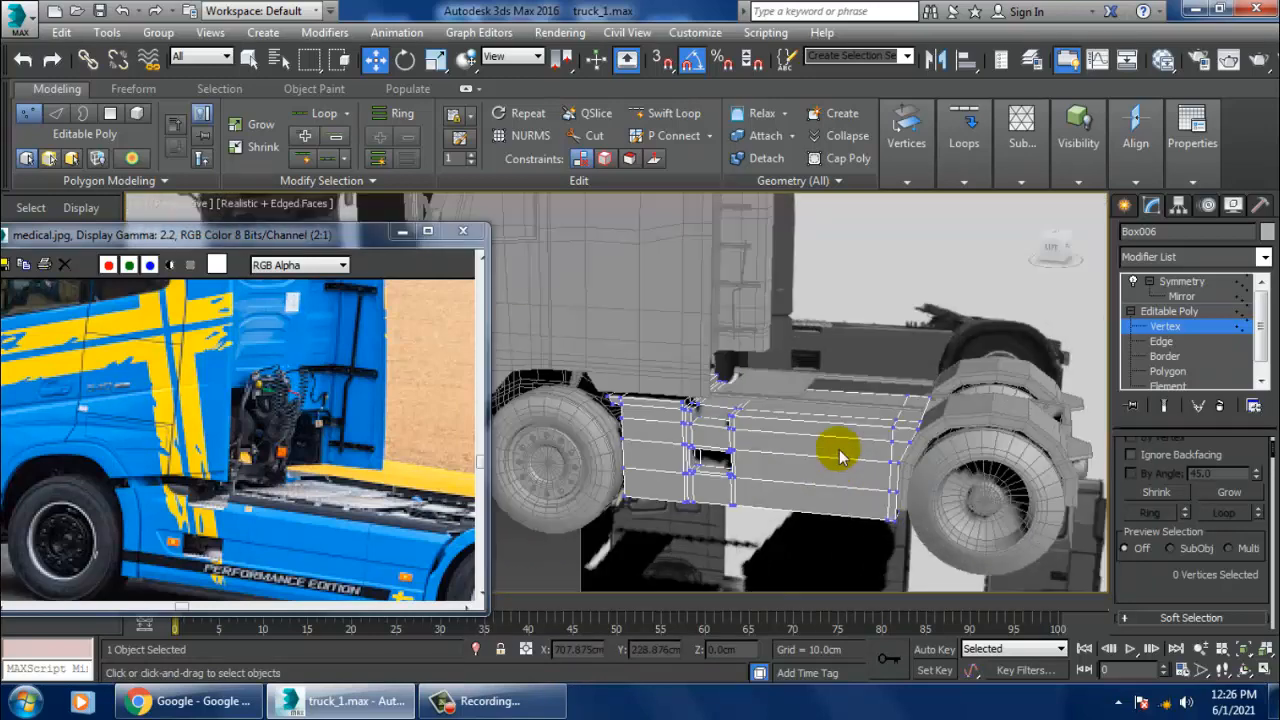
# Add lengthwise edge loops along the near rear mudguard with Swift Loop to mark out two narrow strips, following the reference photo
pyautogui.moveTo(291, 485); pyautogui.dragTo(113, 428, button='middle')
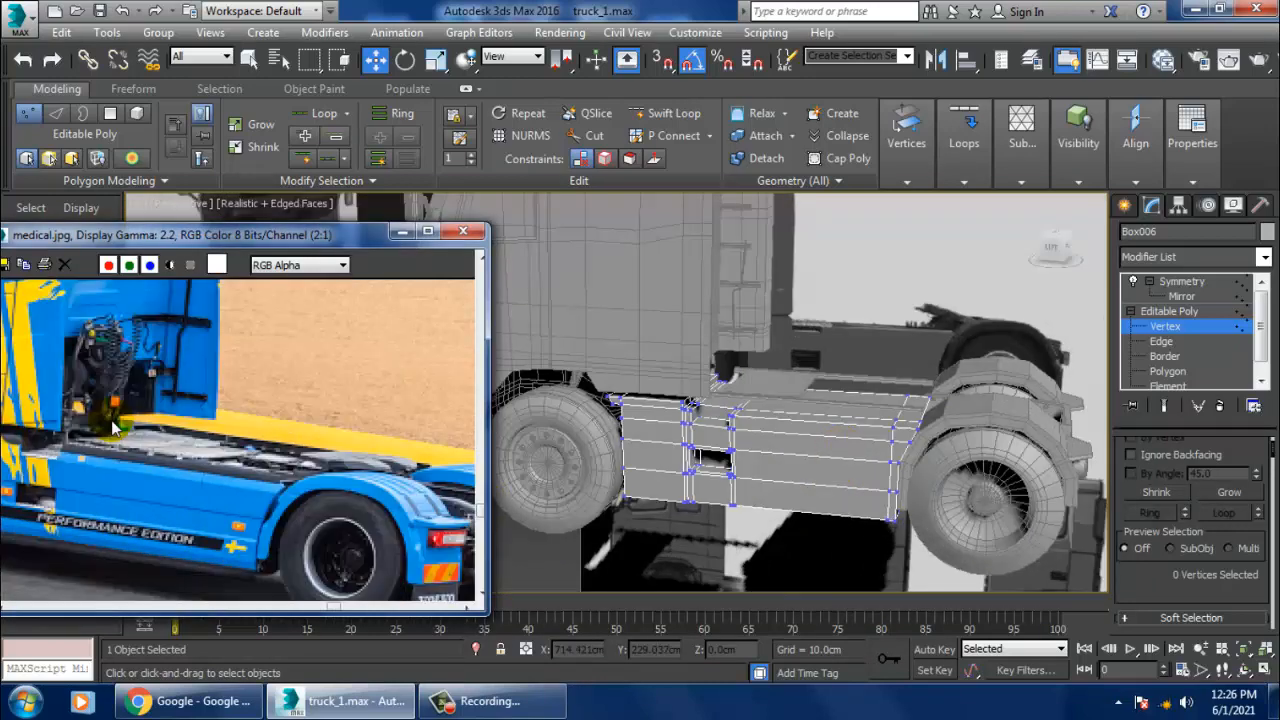
pyautogui.keyDown('alt'); pyautogui.moveTo(993, 499); pyautogui.dragTo(968, 507, button='middle'); pyautogui.keyUp('alt')
pyautogui.click(1175, 313)
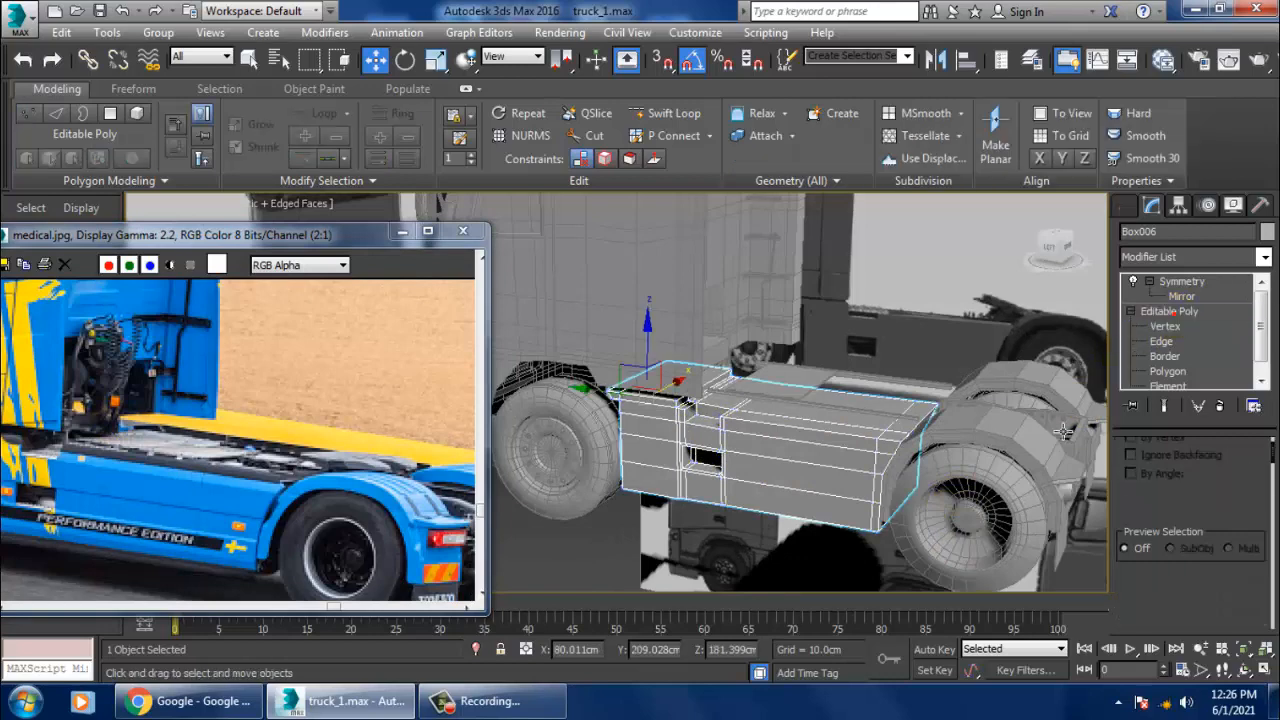
pyautogui.click(1046, 418)
pyautogui.keyDown('alt'); pyautogui.moveTo(1046, 436); pyautogui.dragTo(988, 494, button='middle'); pyautogui.keyUp('alt')
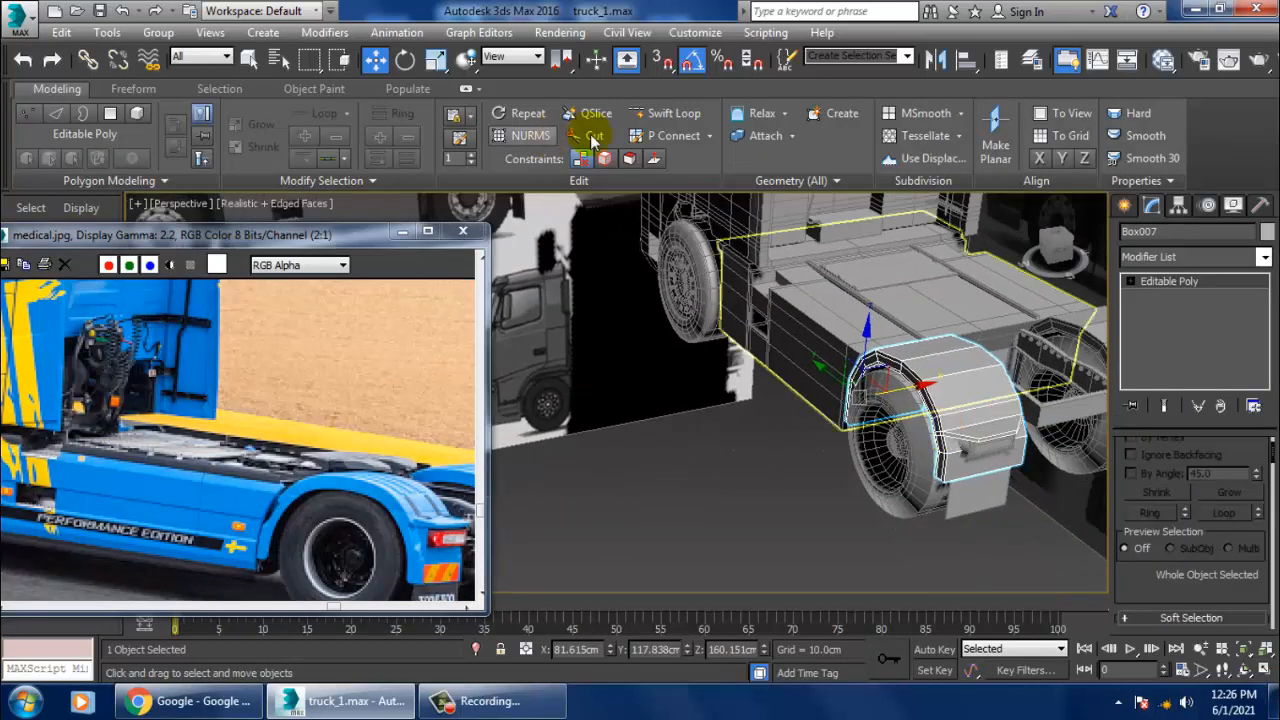
pyautogui.click(680, 114)
pyautogui.keyDown('alt'); pyautogui.moveTo(990, 410); pyautogui.dragTo(878, 365, button='middle'); pyautogui.keyUp('alt')
pyautogui.scroll(3, 950, 396)
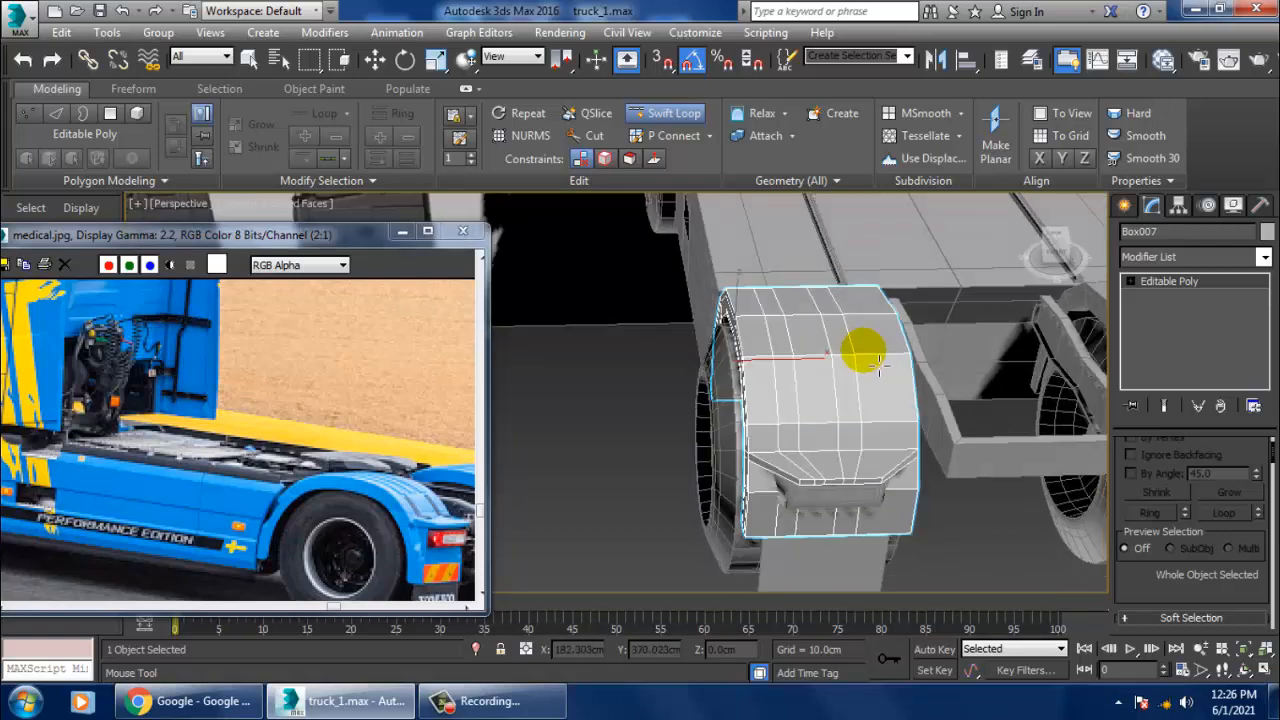
pyautogui.scroll(-8, 857, 357)
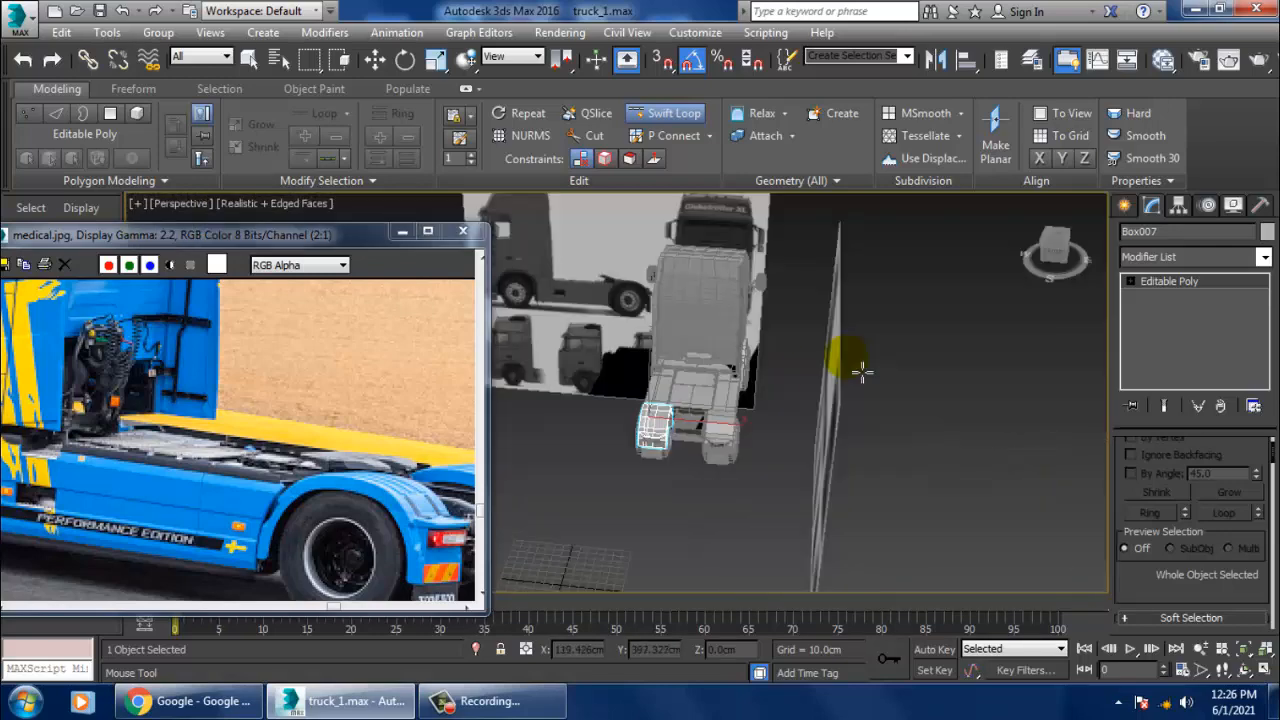
pyautogui.scroll(10, 862, 372)
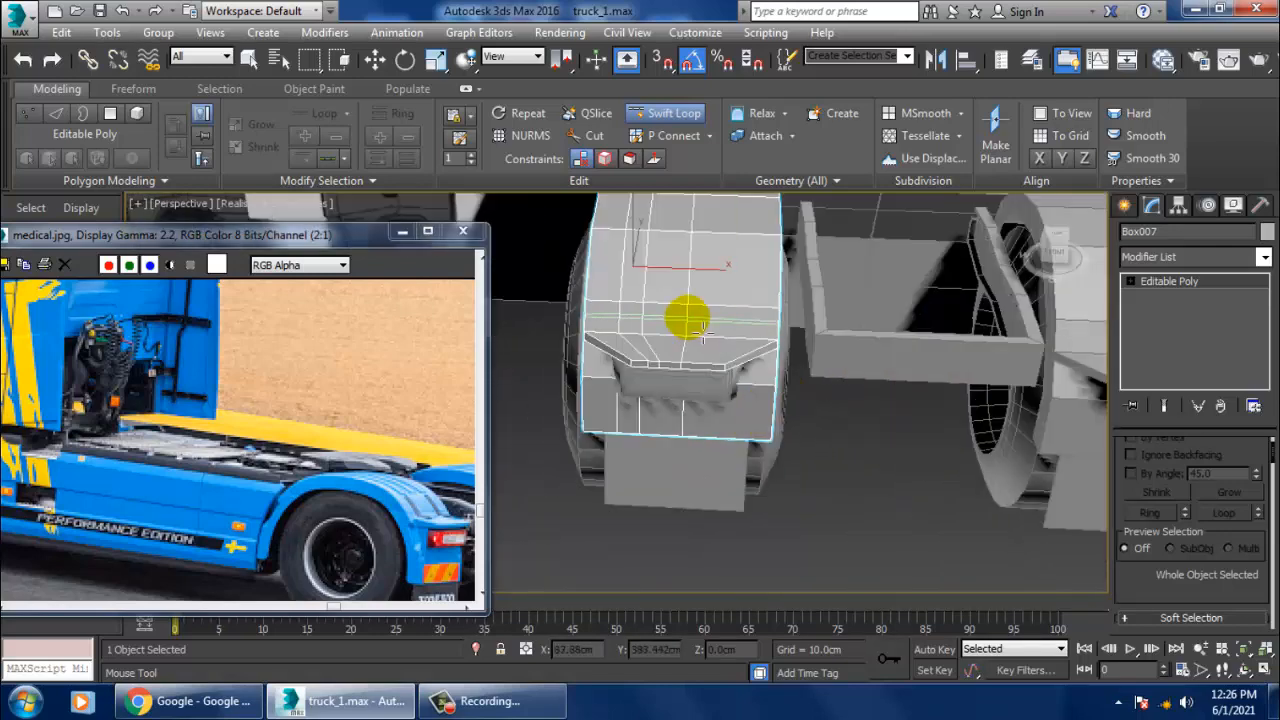
pyautogui.keyDown('alt'); pyautogui.moveTo(704, 332); pyautogui.dragTo(818, 292, button='middle'); pyautogui.keyUp('alt')
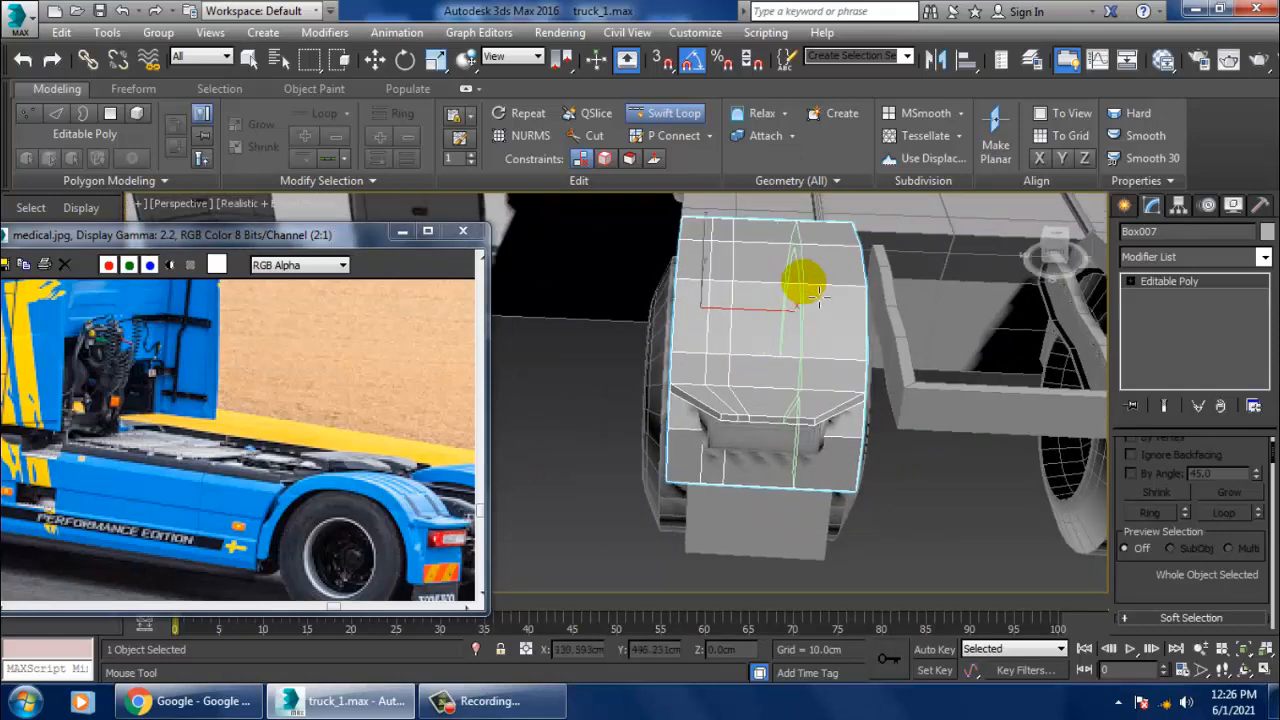
pyautogui.click(819, 297)
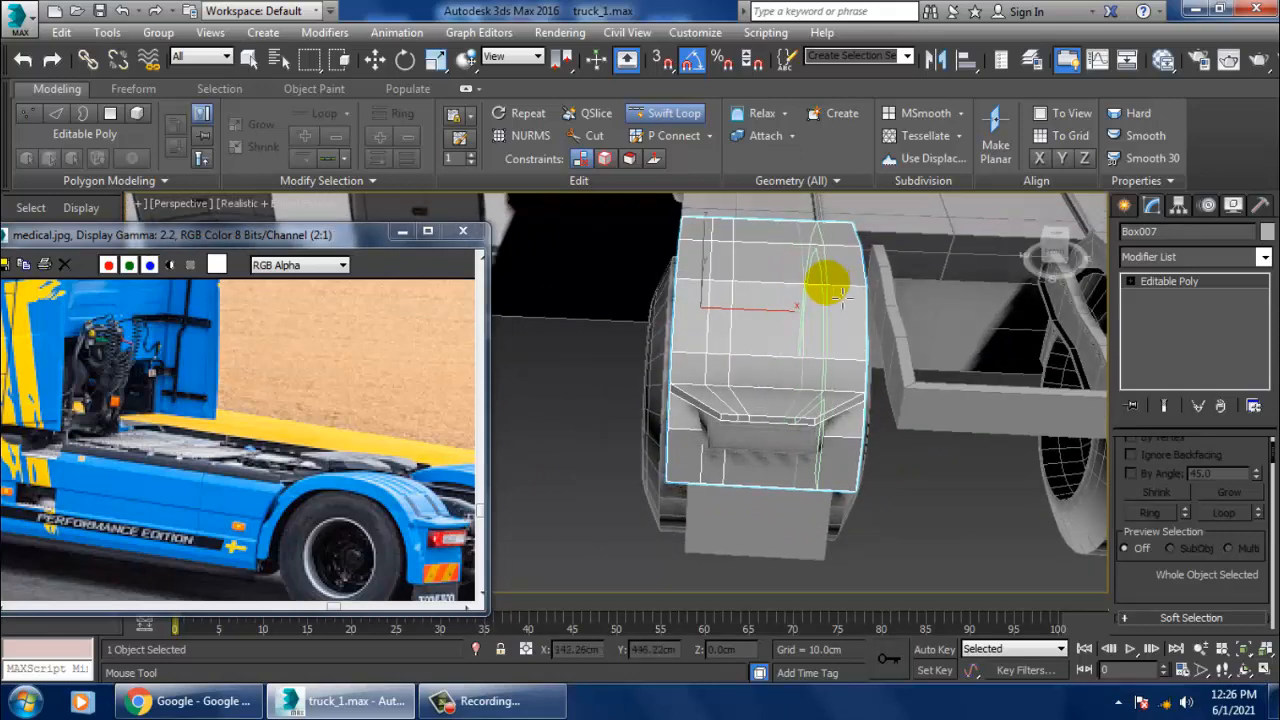
pyautogui.keyDown('alt'); pyautogui.moveTo(842, 298); pyautogui.dragTo(695, 290, button='middle'); pyautogui.keyUp('alt')
pyautogui.rightClick(860, 314)
# Bevel the six polygons of the mudguard's two narrow top strips with a height of 0.496 cm and an outline of -0.05 cm
pyautogui.press('4')
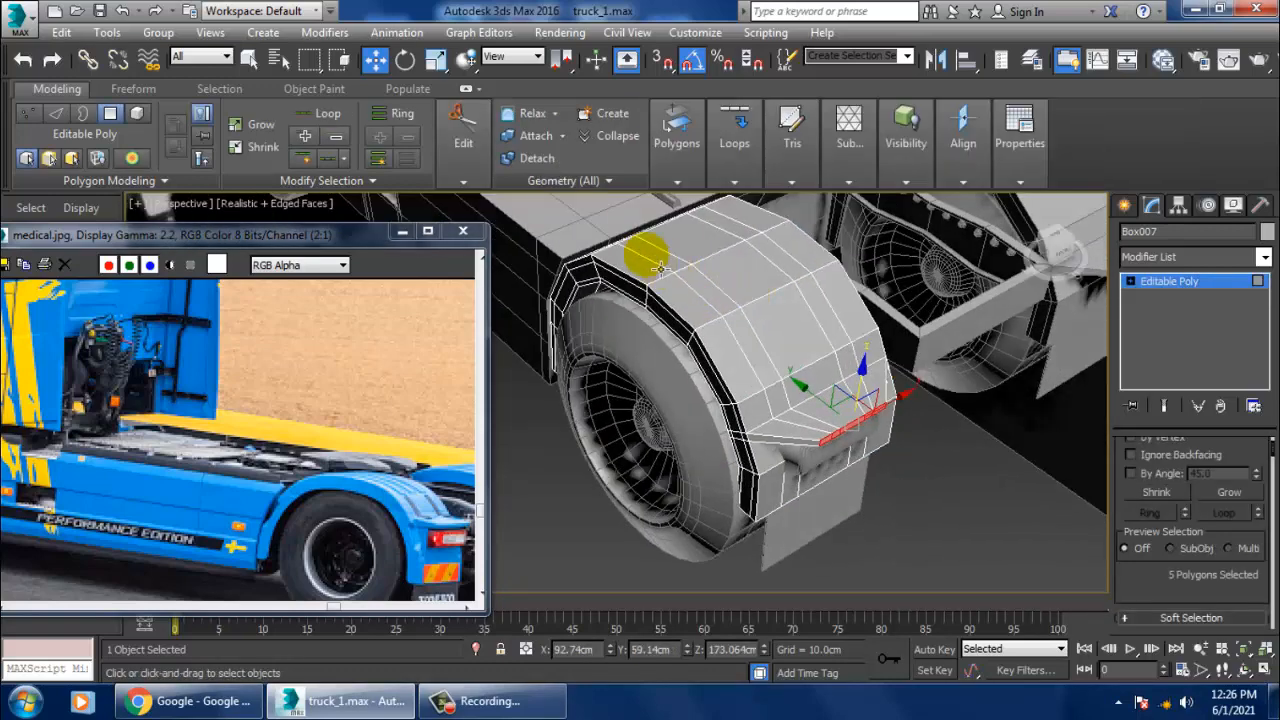
pyautogui.click(658, 268)
pyautogui.keyDown('ctrl'); pyautogui.click(705, 295); pyautogui.keyUp('ctrl')
pyautogui.keyDown('ctrl'); pyautogui.click(748, 343); pyautogui.keyUp('ctrl')
pyautogui.keyDown('ctrl'); pyautogui.click(847, 333); pyautogui.keyUp('ctrl')
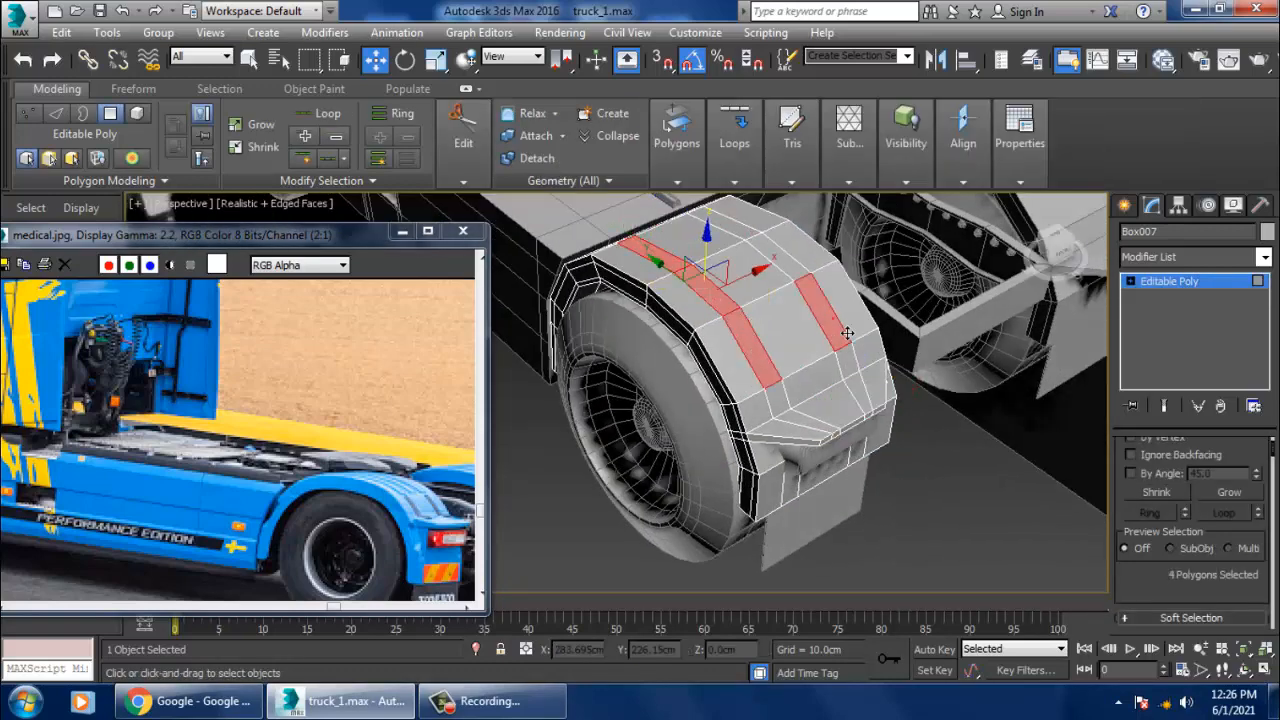
pyautogui.keyDown('ctrl'); pyautogui.click(795, 265); pyautogui.keyUp('ctrl')
pyautogui.keyDown('ctrl'); pyautogui.click(730, 225); pyautogui.keyUp('ctrl')
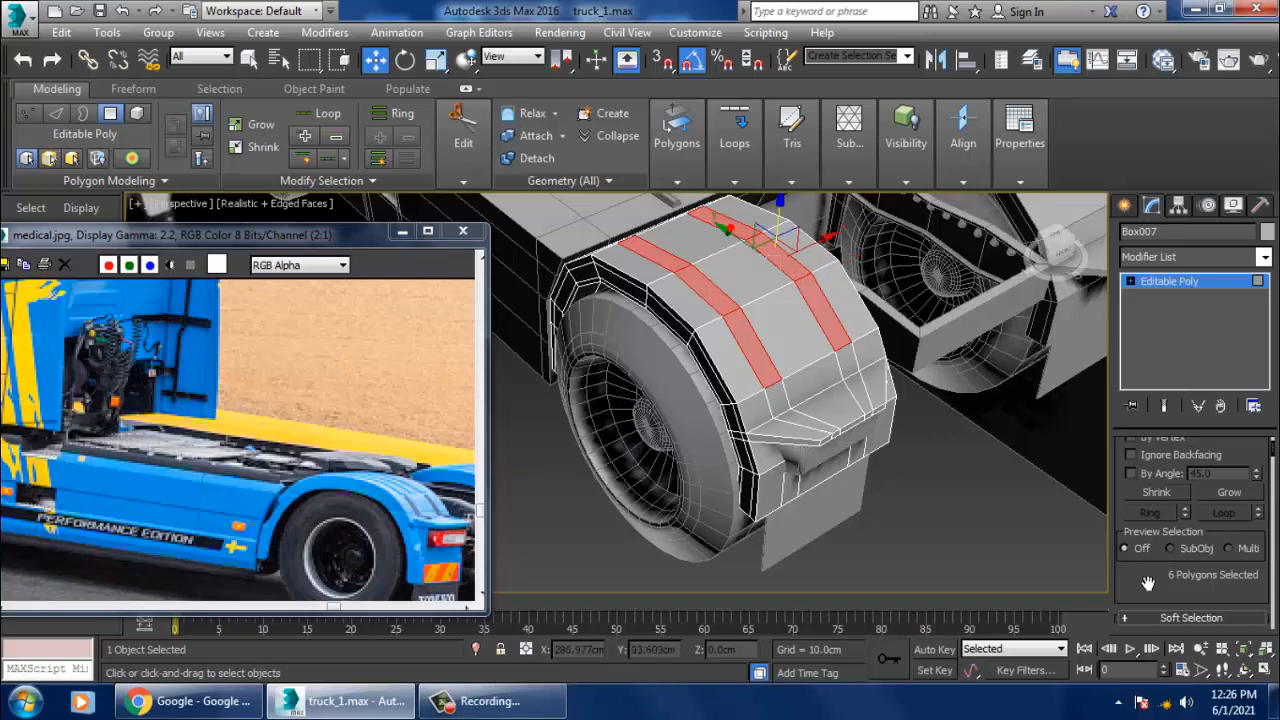
pyautogui.scroll(-2, 1148, 583)
pyautogui.moveTo(1138, 572); pyautogui.dragTo(1190, 479)
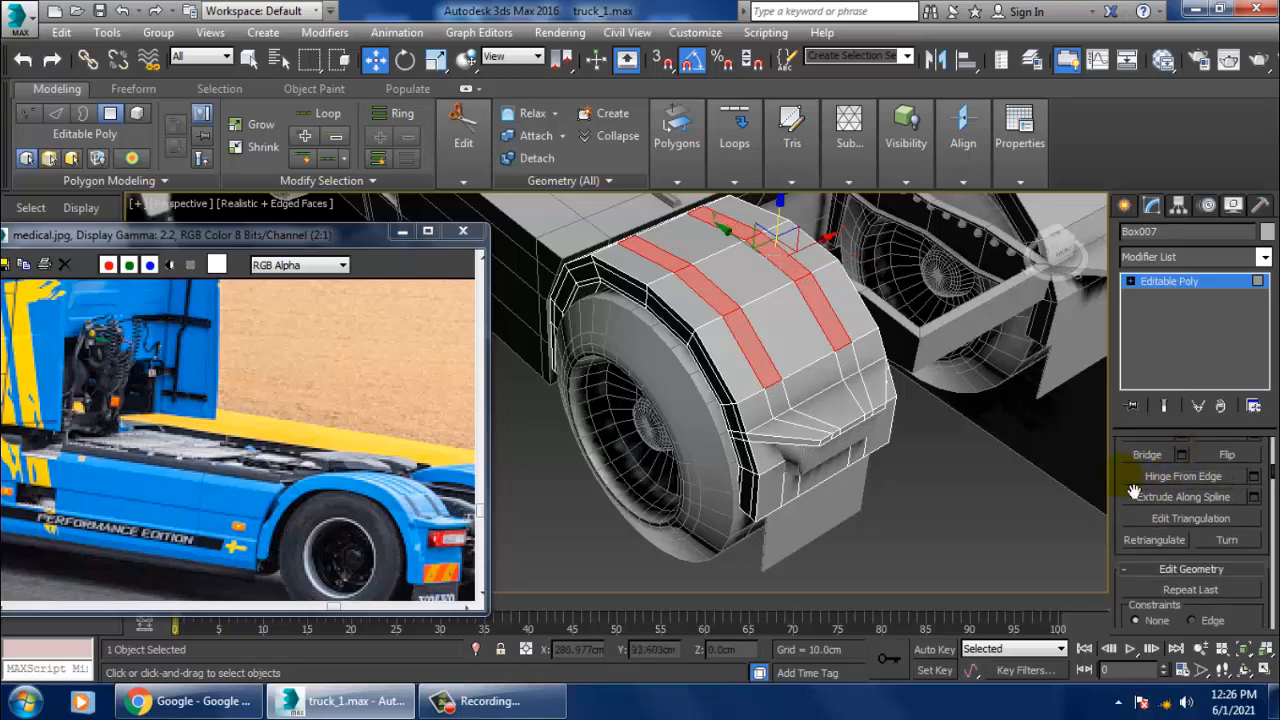
pyautogui.scroll(2, 1134, 491)
pyautogui.click(1181, 488)
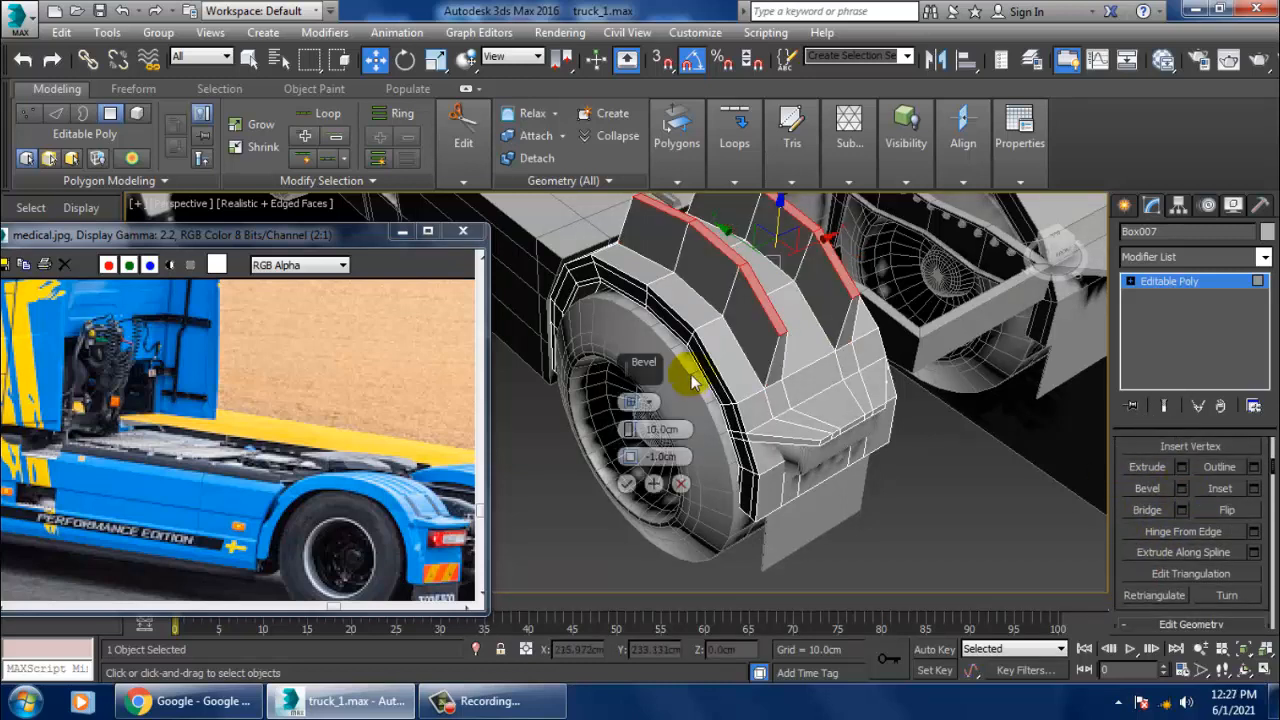
pyautogui.moveTo(630, 430); pyautogui.dragTo(673, 492)
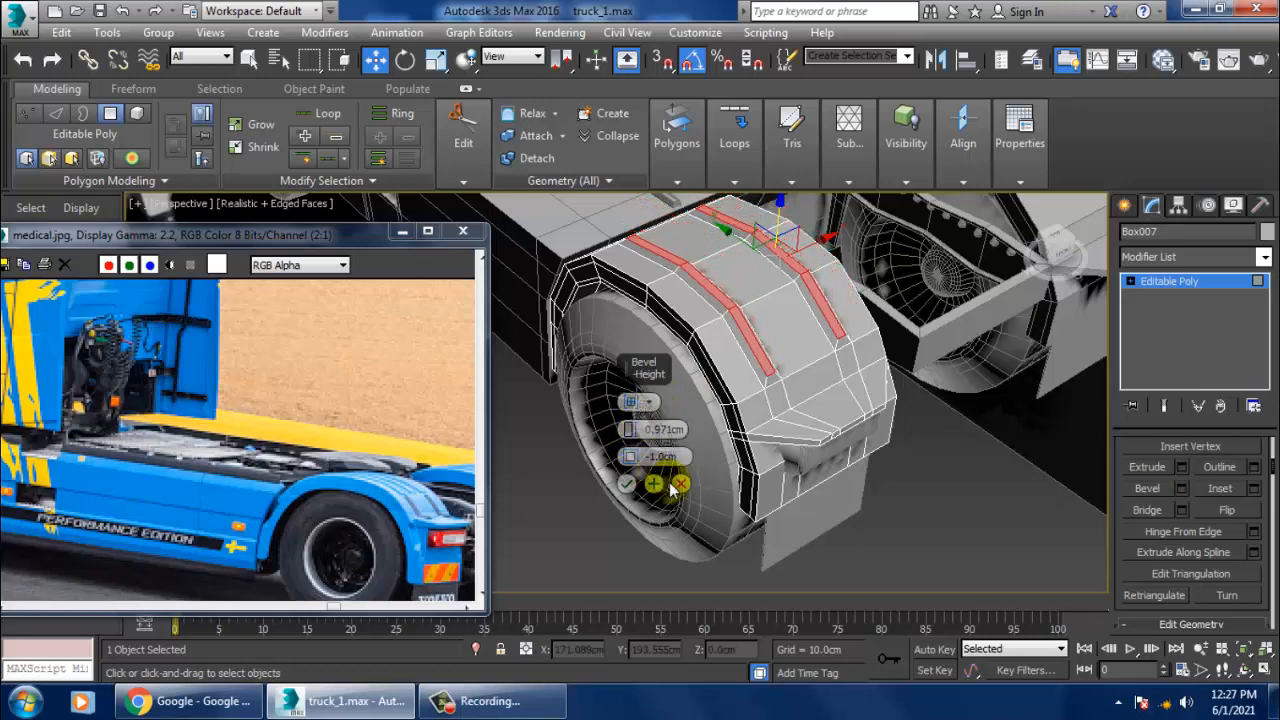
pyautogui.press('z')
pyautogui.keyDown('alt'); pyautogui.moveTo(796, 373); pyautogui.dragTo(732, 354, button='middle'); pyautogui.keyUp('alt')
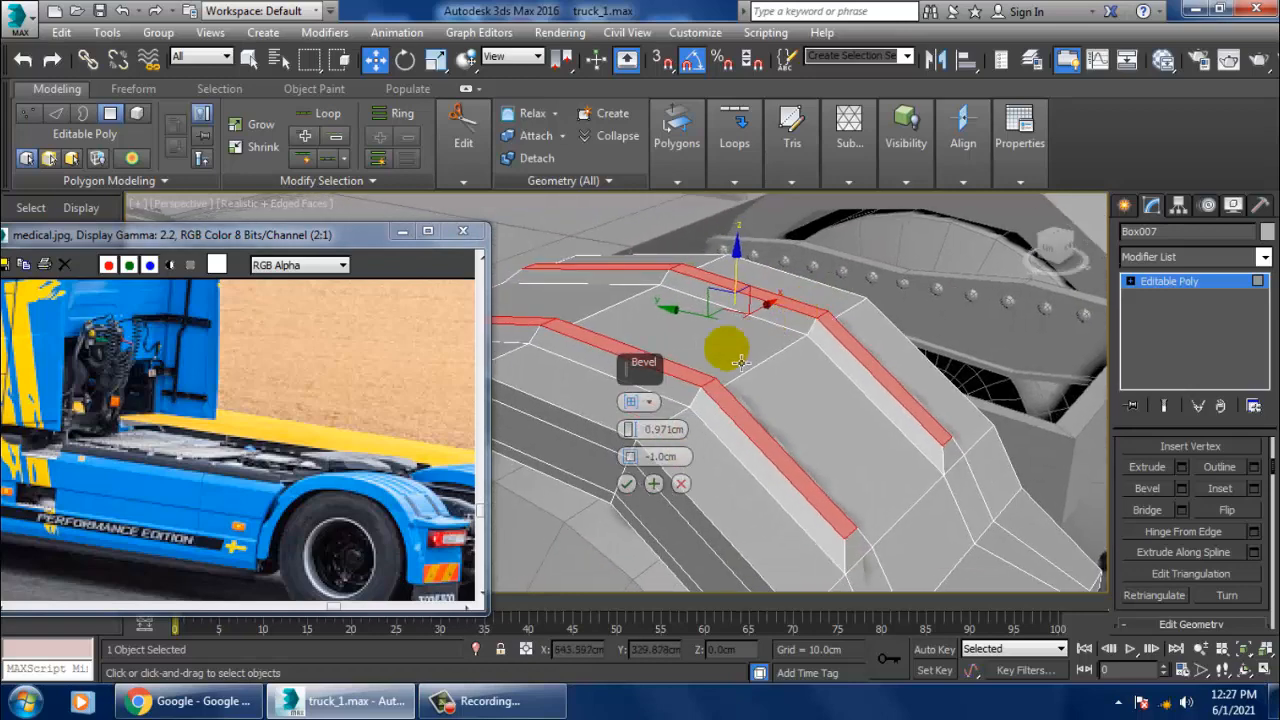
pyautogui.moveTo(629, 457); pyautogui.dragTo(635, 440)
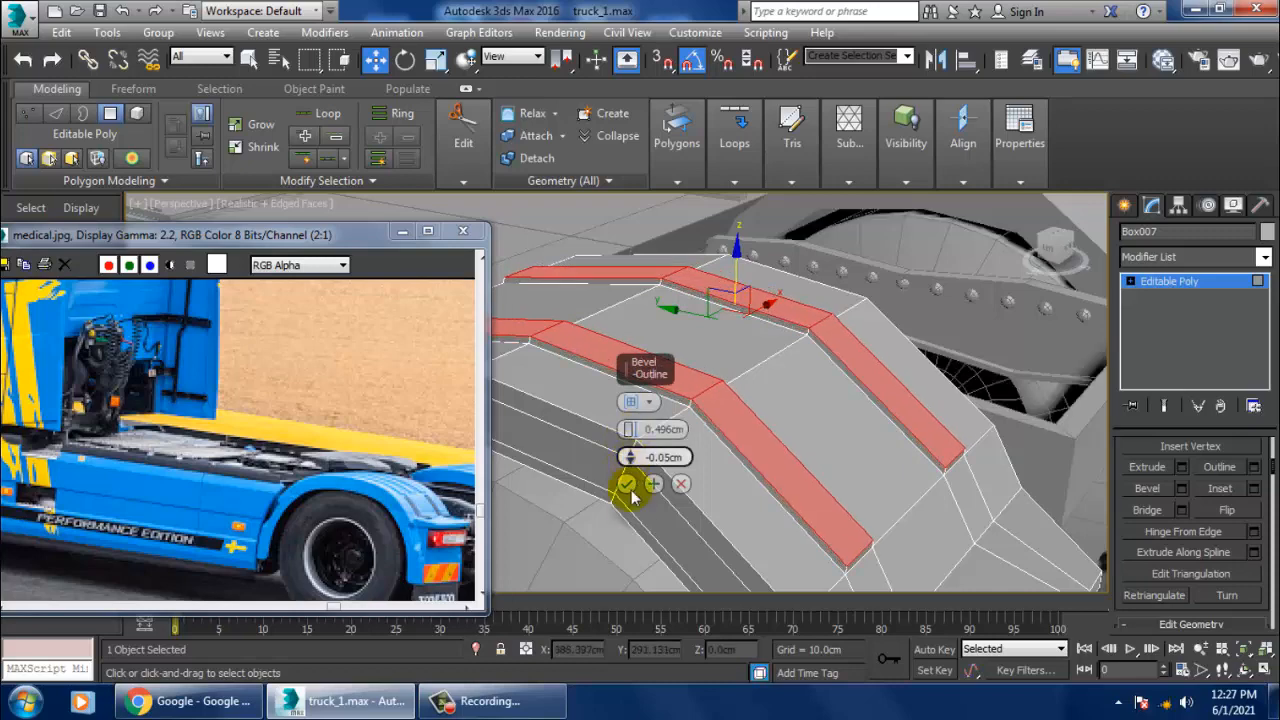
pyautogui.click(626, 483)
pyautogui.scroll(-5, 772, 383)
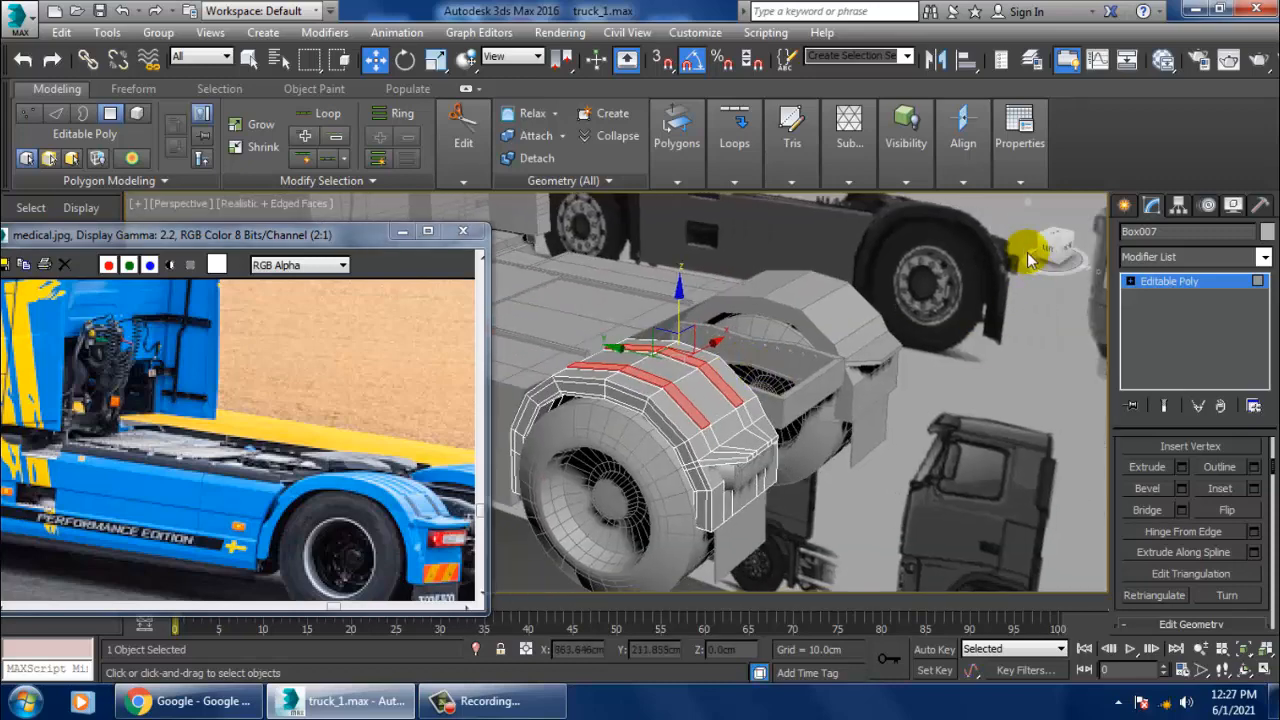
pyautogui.click(1005, 228)
pyautogui.click(1178, 285)
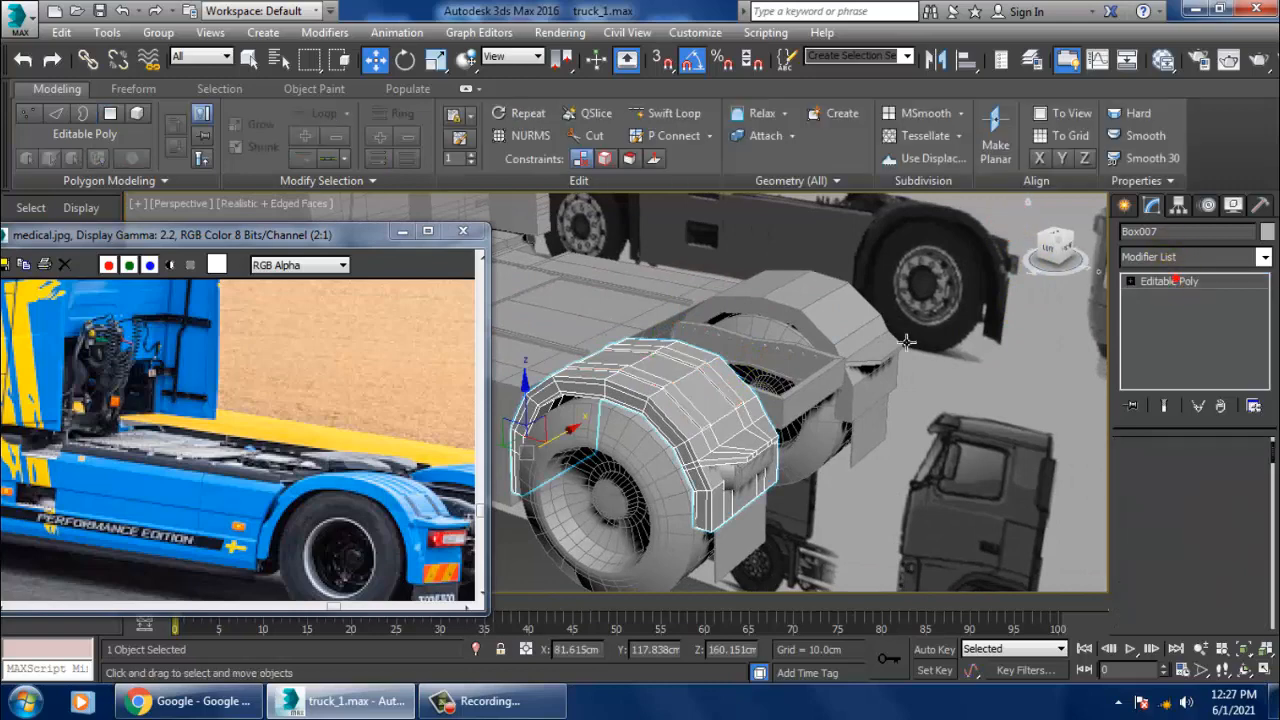
# Delete the opposite rear mudguard and put a copy of the ribbed one in its place, about 73 cm along X
pyautogui.click(826, 323)
pyautogui.press('Delete')
pyautogui.click(688, 427)
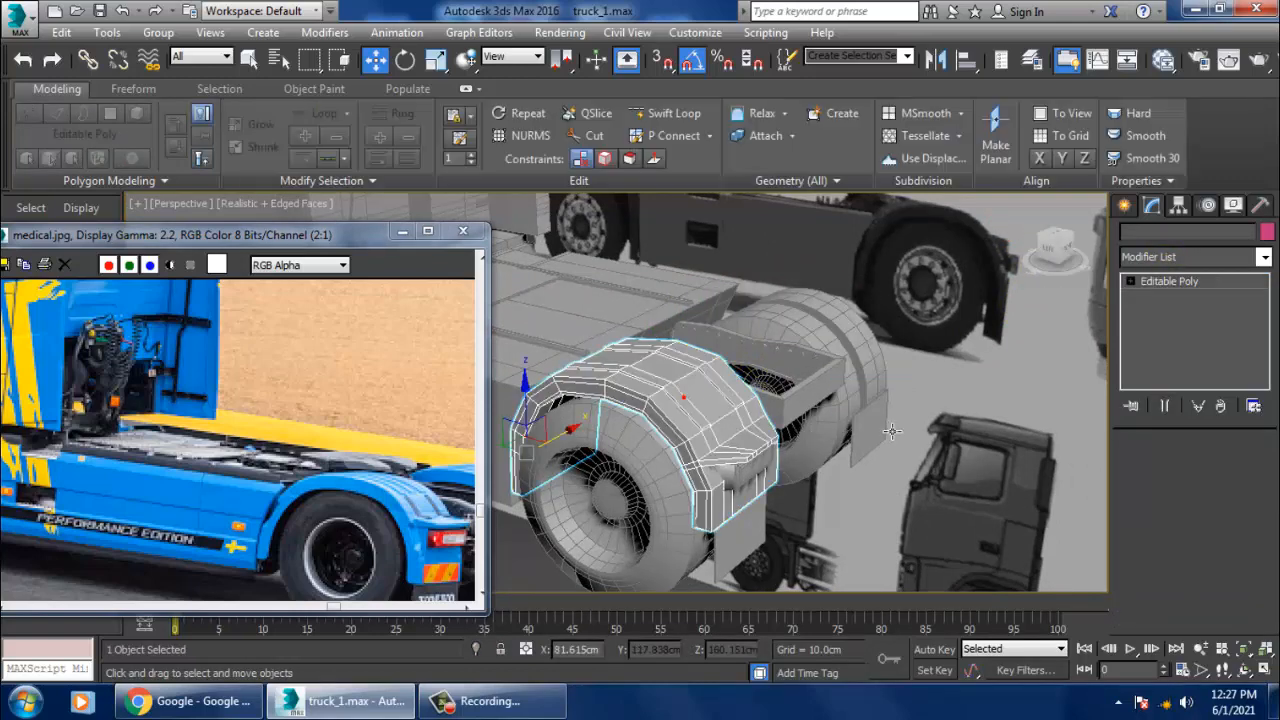
pyautogui.keyDown('alt'); pyautogui.moveTo(688, 427); pyautogui.dragTo(780, 474, button='middle'); pyautogui.keyUp('alt')
pyautogui.keyDown('shift'); pyautogui.moveTo(693, 392); pyautogui.dragTo(973, 421); pyautogui.keyUp('shift')
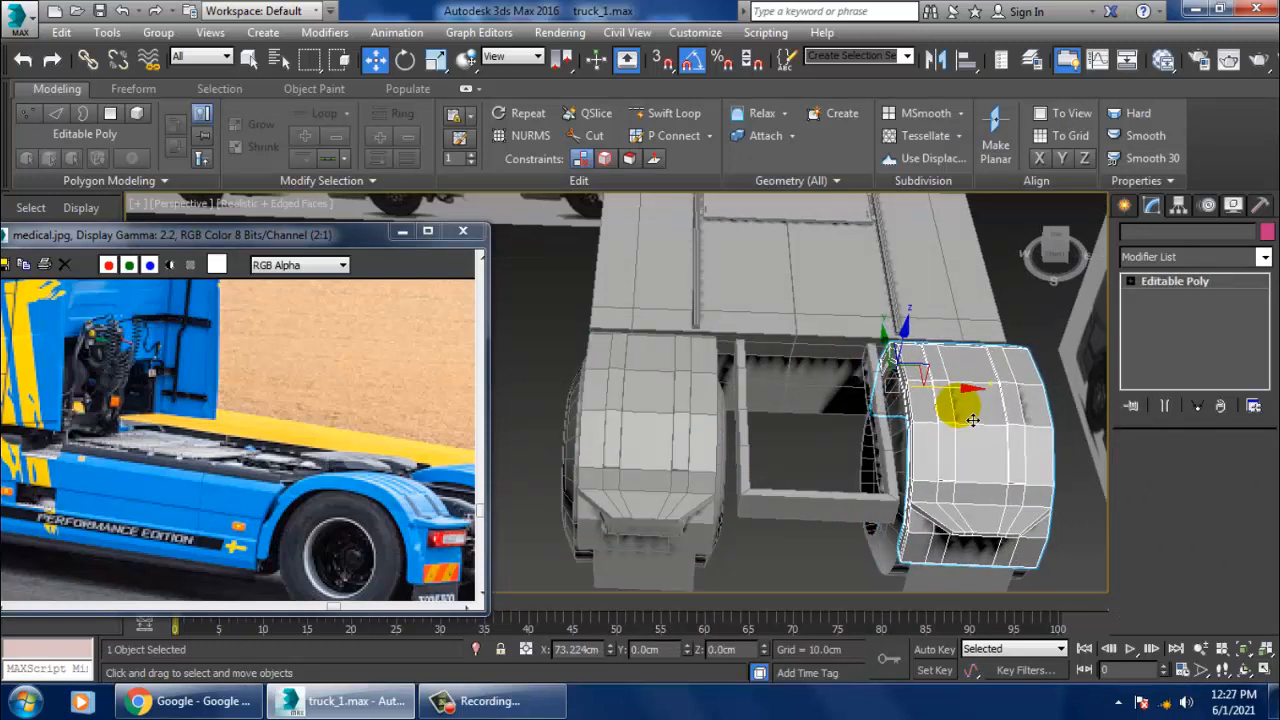
pyautogui.keyDown('shift'); pyautogui.moveTo(973, 421); pyautogui.dragTo(971, 420); pyautogui.keyUp('shift')
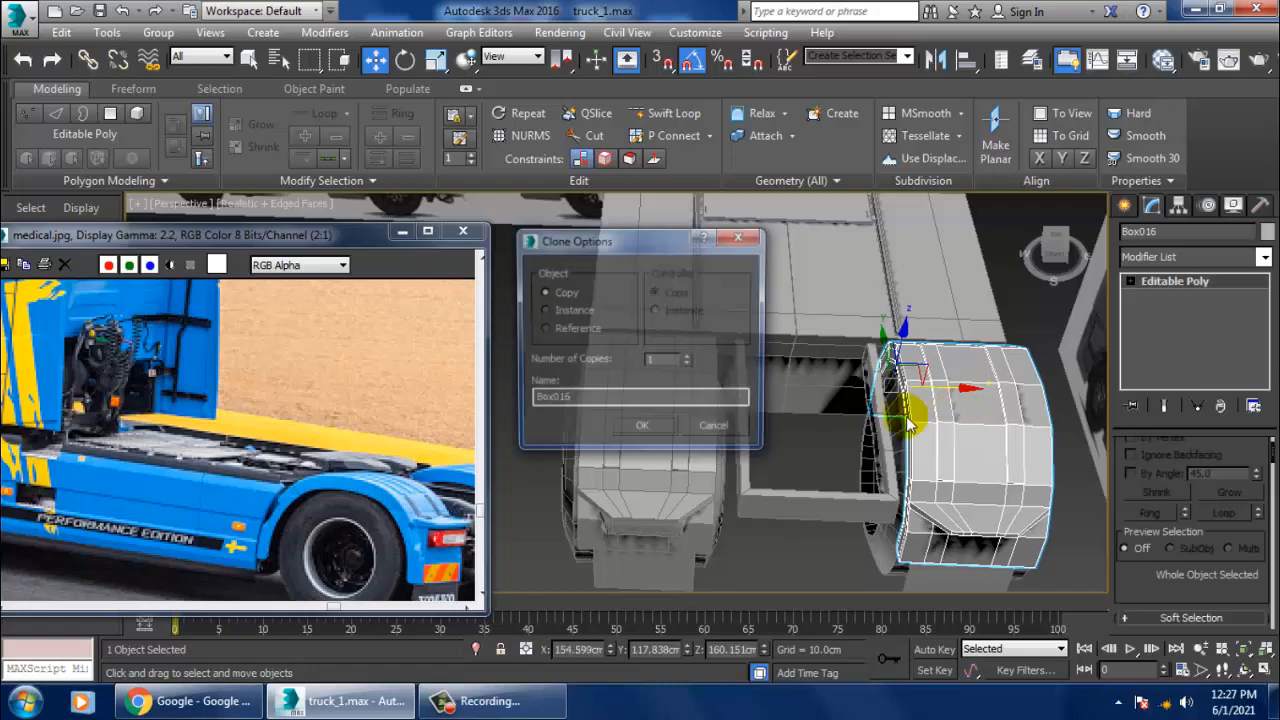
pyautogui.click(650, 430)
# Examine the deck and chassis area behind the cab against the same area in the reference photo
pyautogui.moveTo(1060, 415)
pyautogui.keyDown('alt'); pyautogui.mouseDown(button='middle')
pyautogui.moveTo(1001, 363)
pyautogui.moveTo(1016, 371)
pyautogui.moveTo(1001, 400)
pyautogui.moveTo(890, 397)
pyautogui.moveTo(905, 403)
pyautogui.mouseUp(button='middle'); pyautogui.keyUp('alt')
pyautogui.click(340, 500)
pyautogui.moveTo(340, 500); pyautogui.dragTo(329, 496, button='middle')
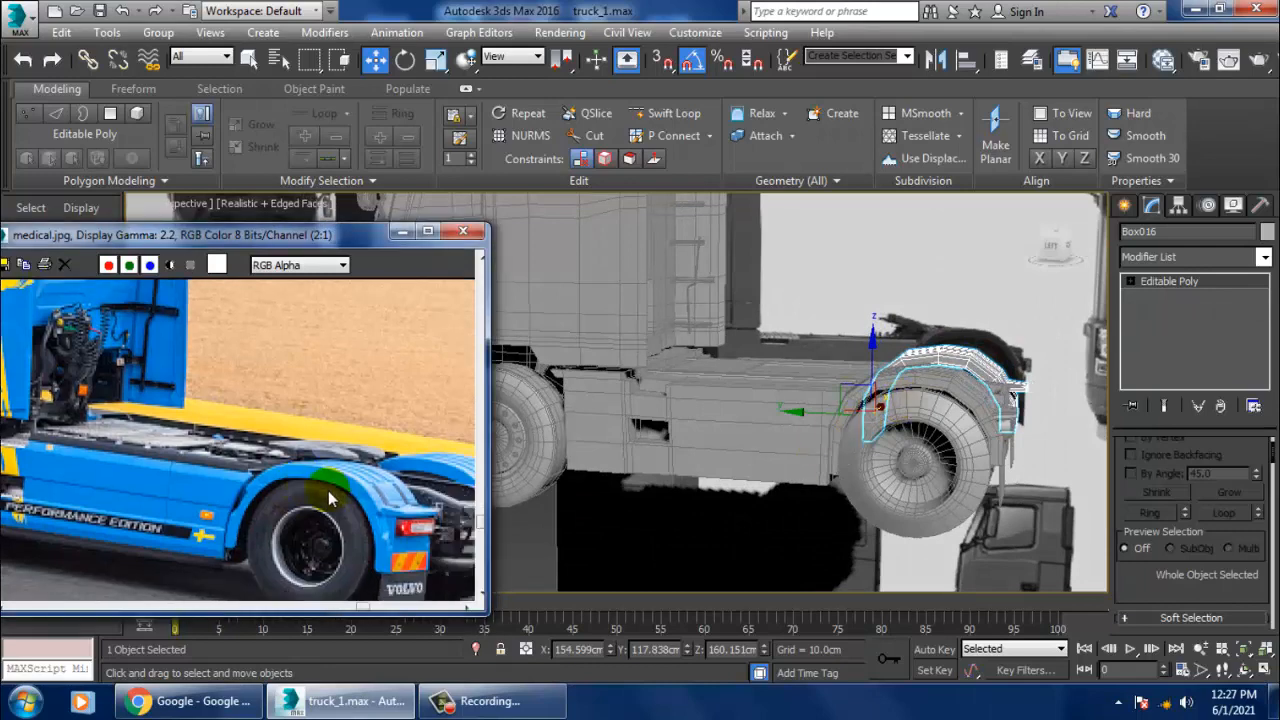
pyautogui.keyDown('alt'); pyautogui.moveTo(817, 449); pyautogui.dragTo(814, 463, button='middle'); pyautogui.keyUp('alt')
pyautogui.click(784, 459)
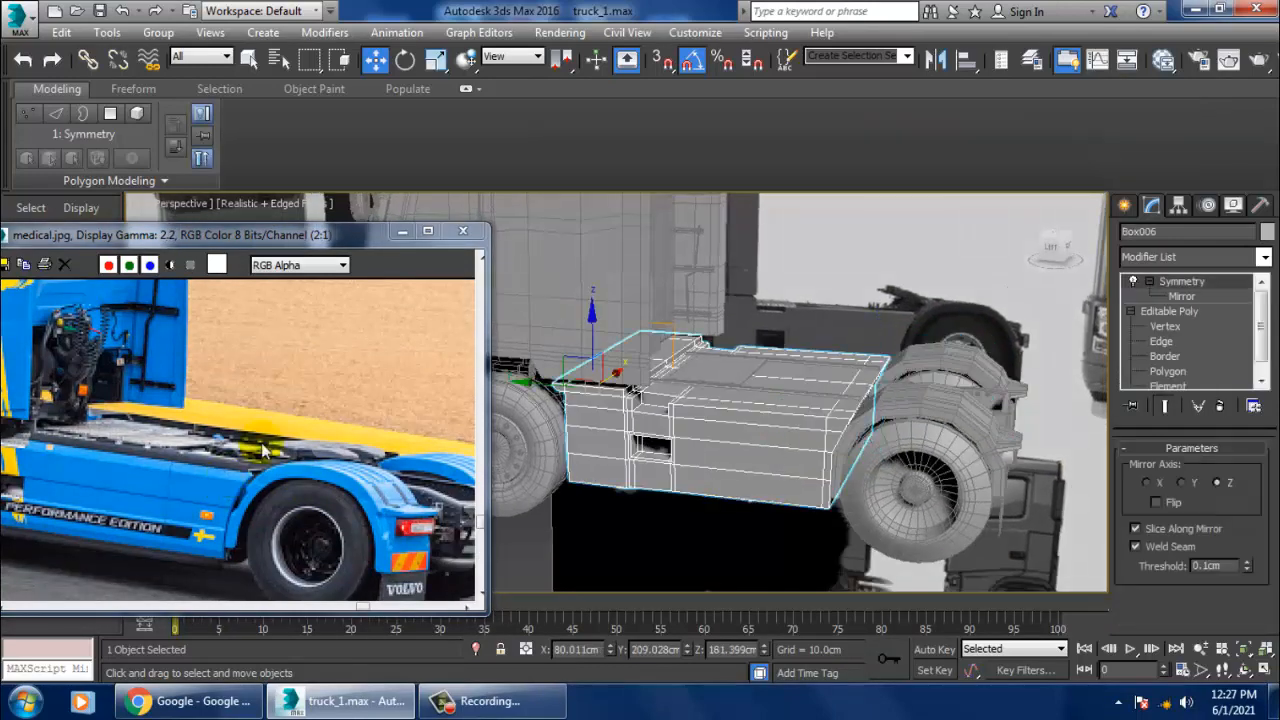
pyautogui.moveTo(265, 452); pyautogui.dragTo(291, 508, button='middle')
pyautogui.keyDown('alt'); pyautogui.moveTo(843, 449); pyautogui.dragTo(877, 480, button='middle'); pyautogui.keyUp('alt')
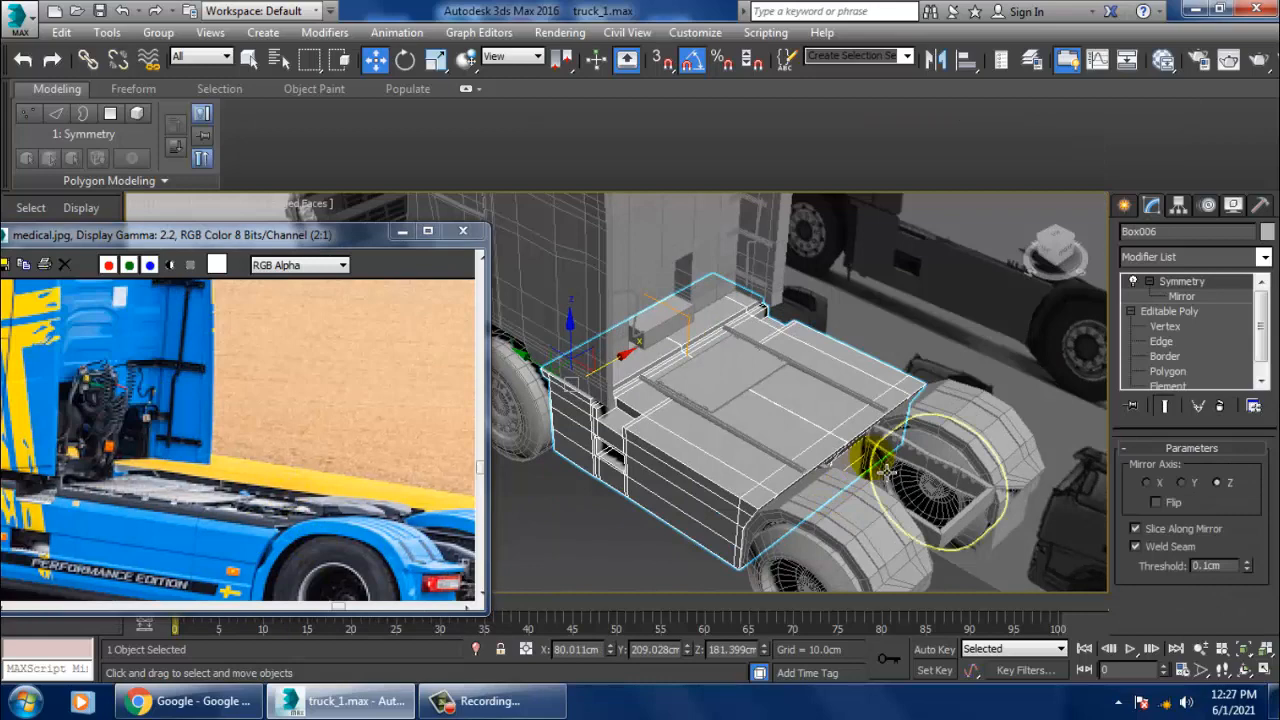
pyautogui.moveTo(332, 536); pyautogui.dragTo(301, 496, button='middle')
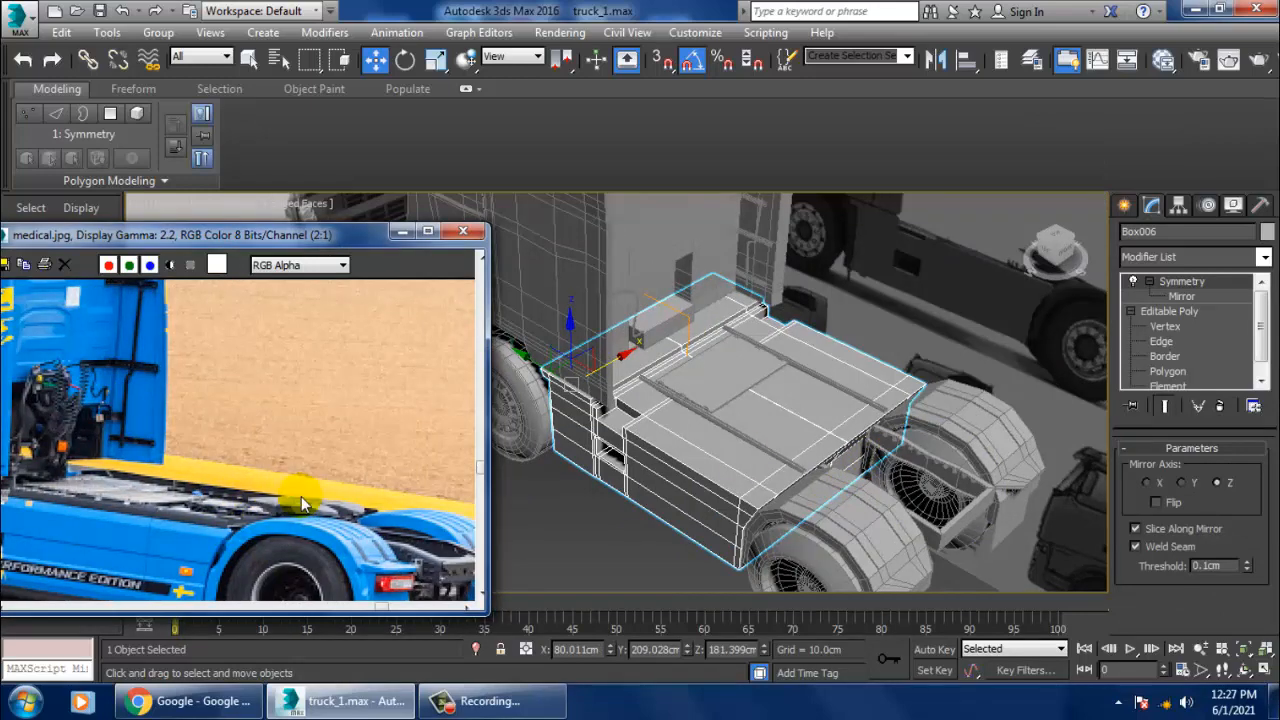
pyautogui.click(822, 426)
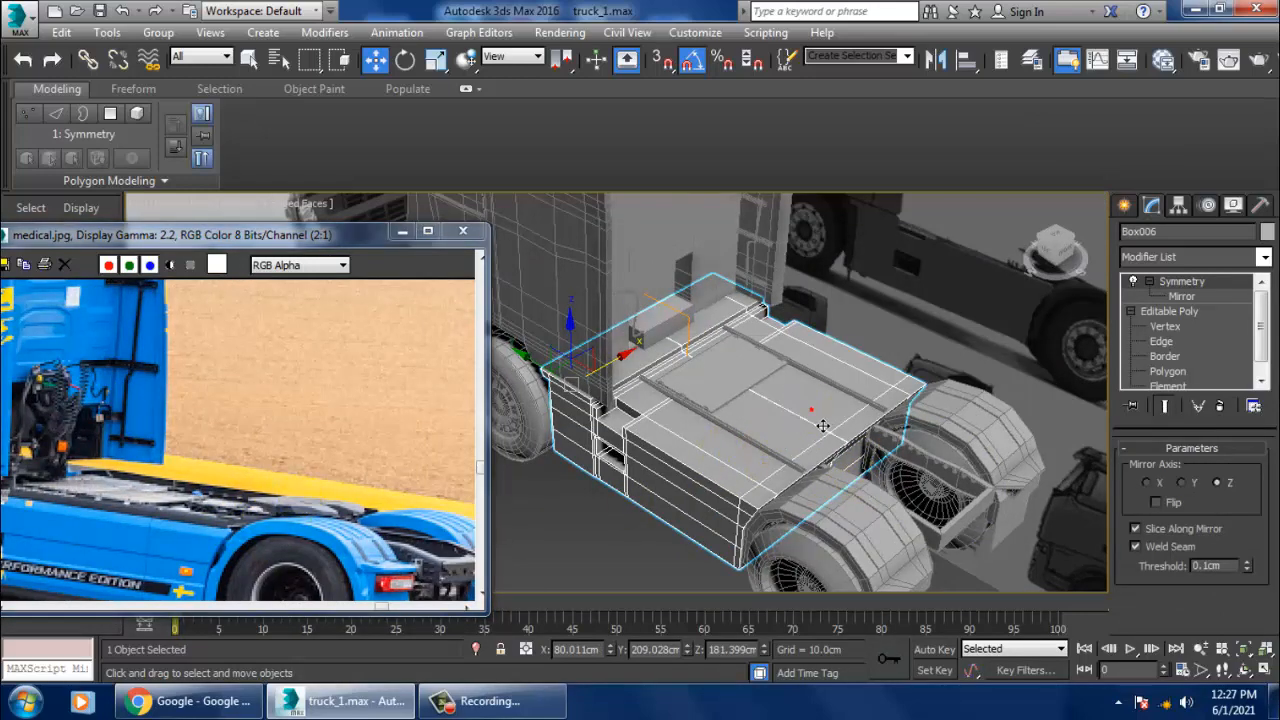
# Draw a box about 26.5 cm long, 33.7 cm wide and 4 cm high centred at the deck's rear, working from above
pyautogui.hotkey('alt', 'w')
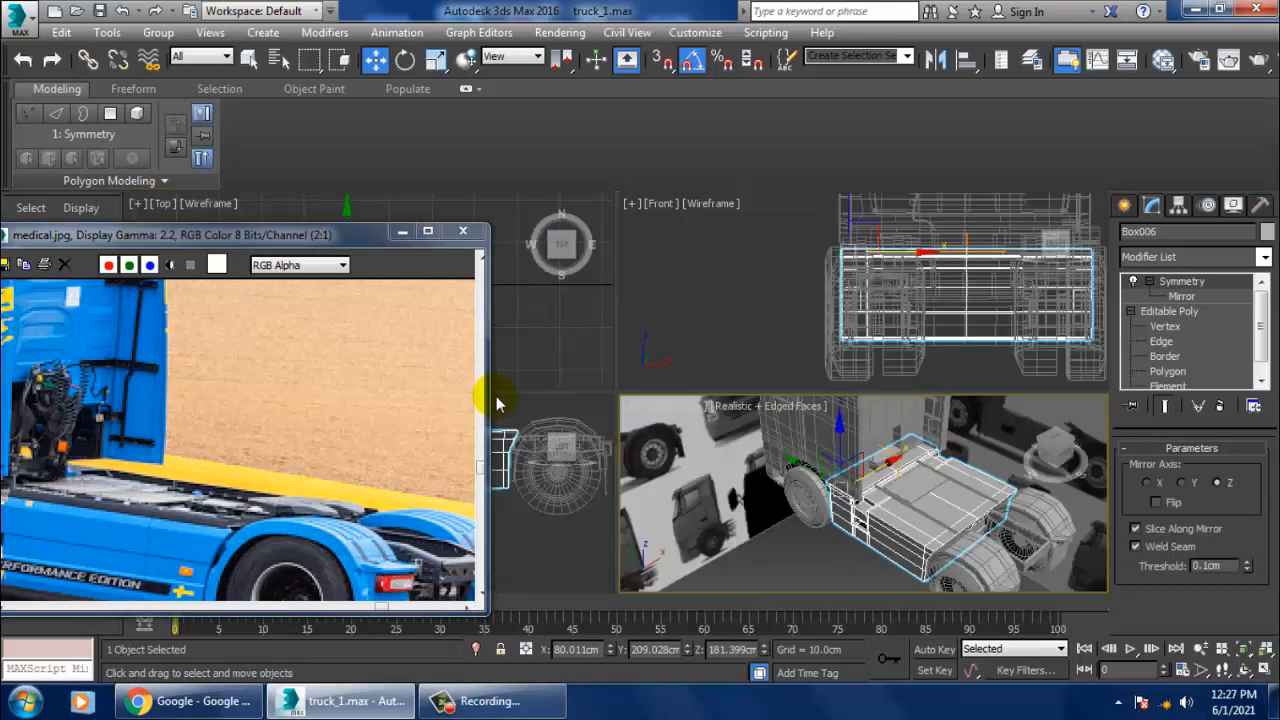
pyautogui.moveTo(551, 352); pyautogui.dragTo(906, 303, button='middle')
pyautogui.hotkey('alt', 'w')
pyautogui.moveTo(888, 380); pyautogui.dragTo(855, 391, button='middle')
pyautogui.scroll(5, 908, 357)
pyautogui.moveTo(908, 357); pyautogui.dragTo(847, 378, button='middle')
pyautogui.scroll(5, 785, 398)
pyautogui.scroll(4, 812, 389)
pyautogui.moveTo(783, 424); pyautogui.dragTo(884, 382, button='middle')
pyautogui.moveTo(828, 416); pyautogui.dragTo(849, 394, button='middle')
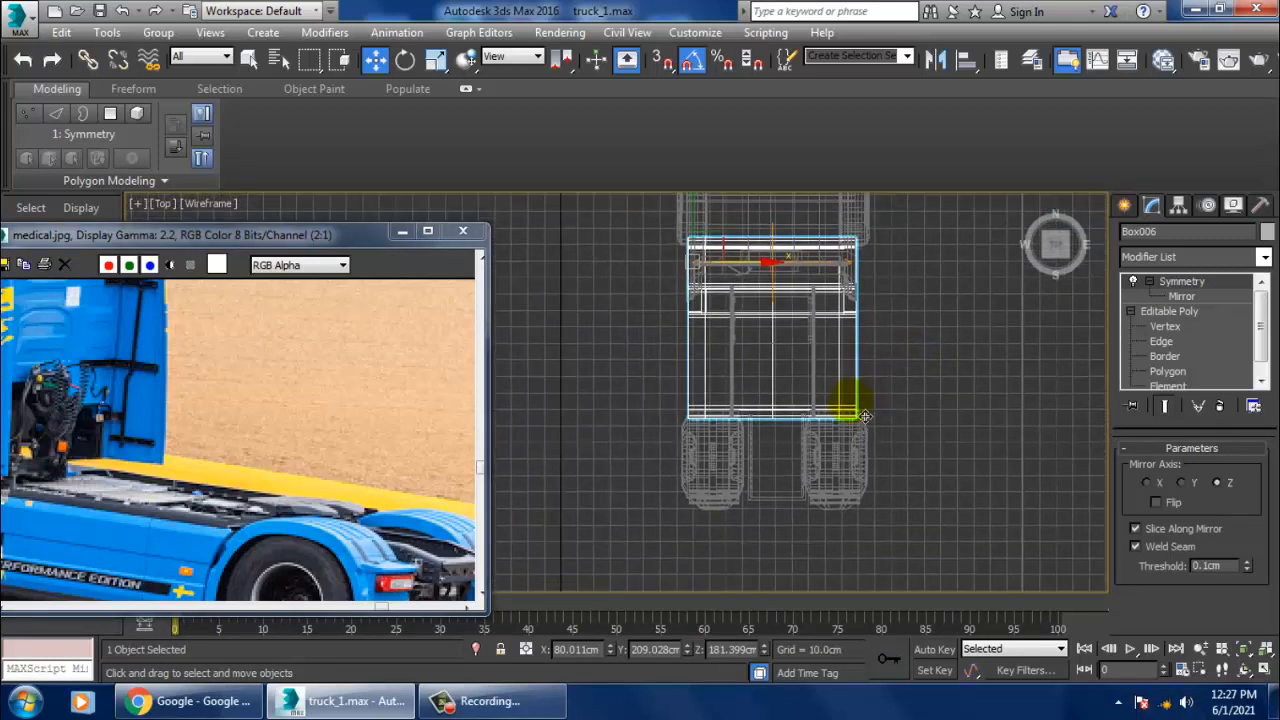
pyautogui.scroll(2, 865, 416)
pyautogui.click(1124, 206)
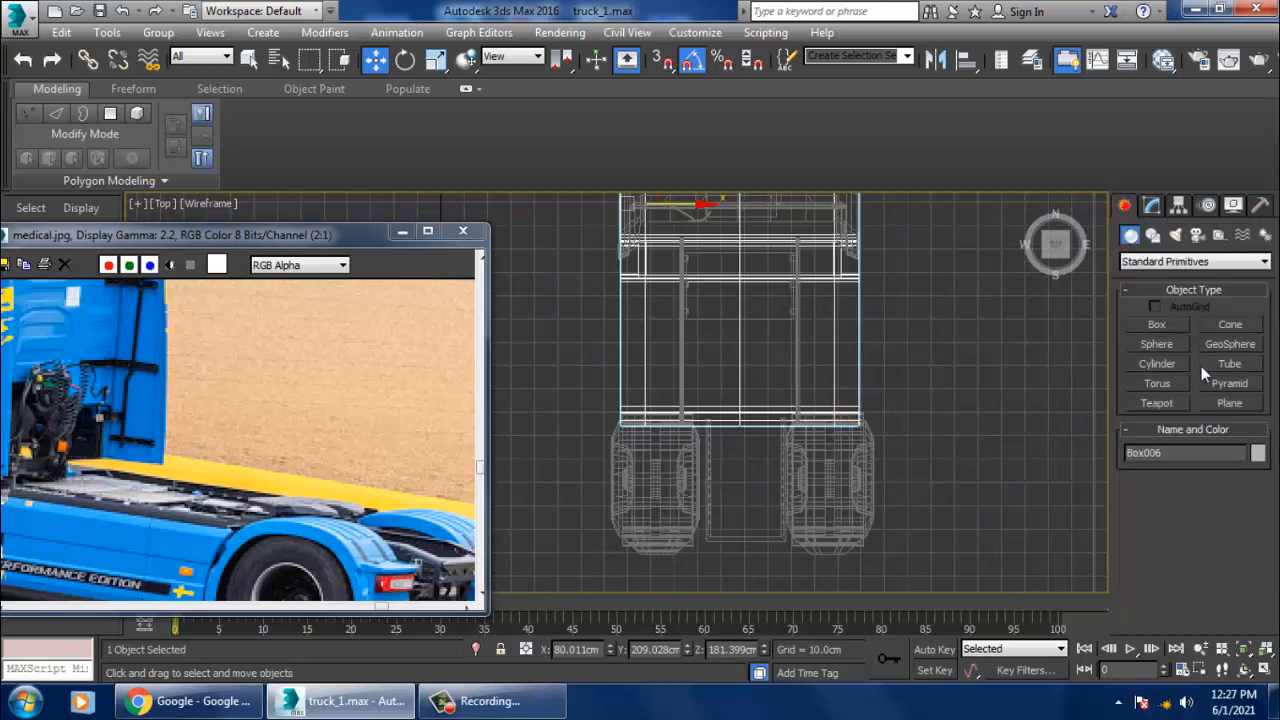
pyautogui.click(1164, 326)
pyautogui.moveTo(702, 363); pyautogui.dragTo(793, 440)
pyautogui.rightClick(795, 427)
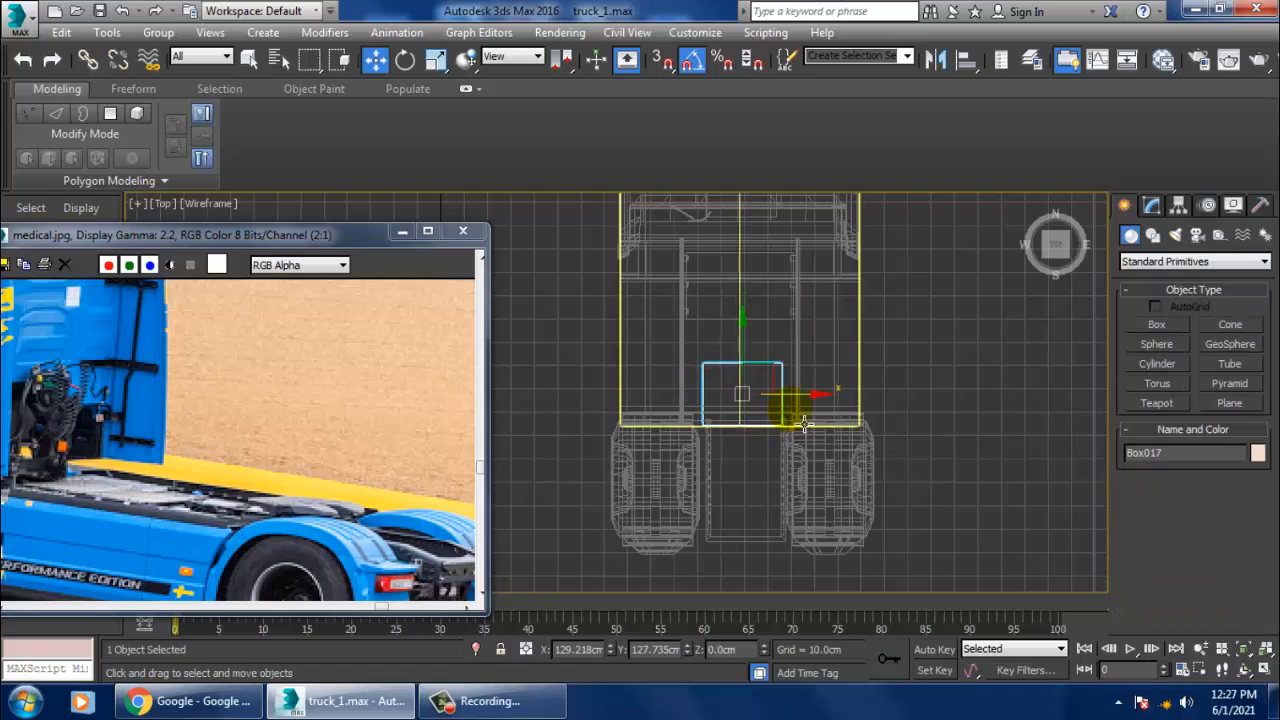
pyautogui.press('w')
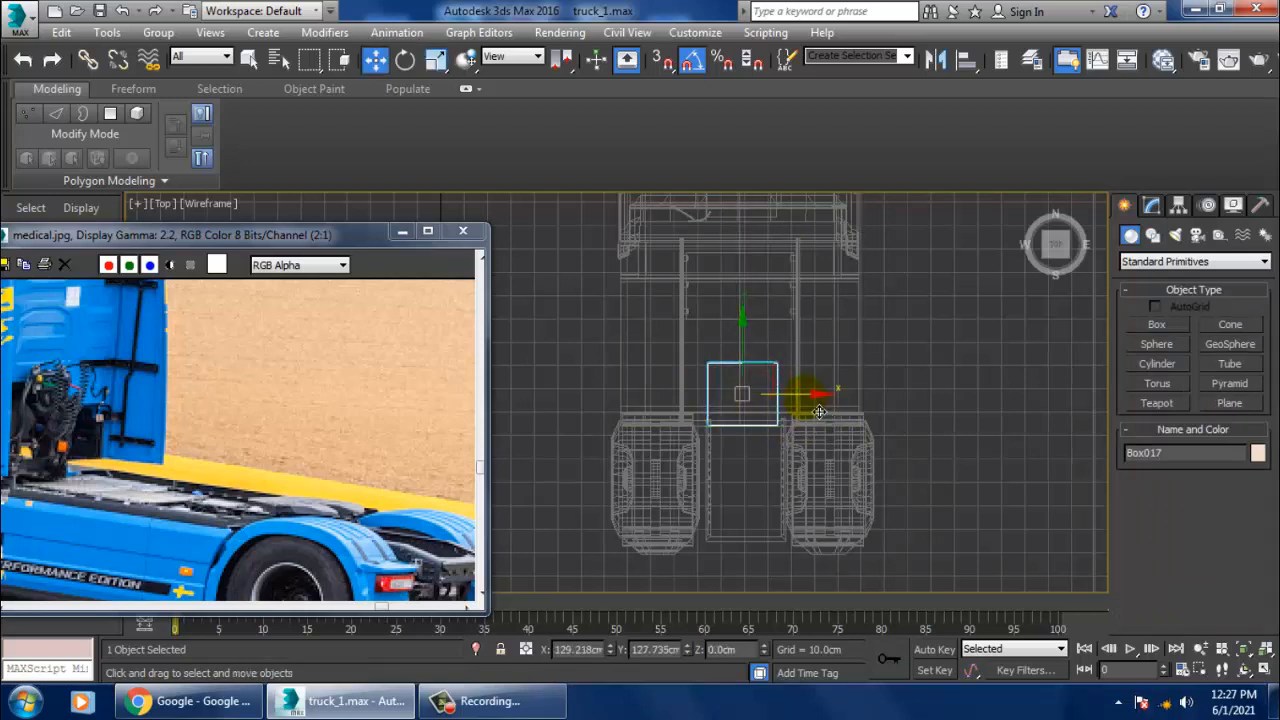
# Convert the new box to an Editable Poly
pyautogui.scroll(2, 804, 420)
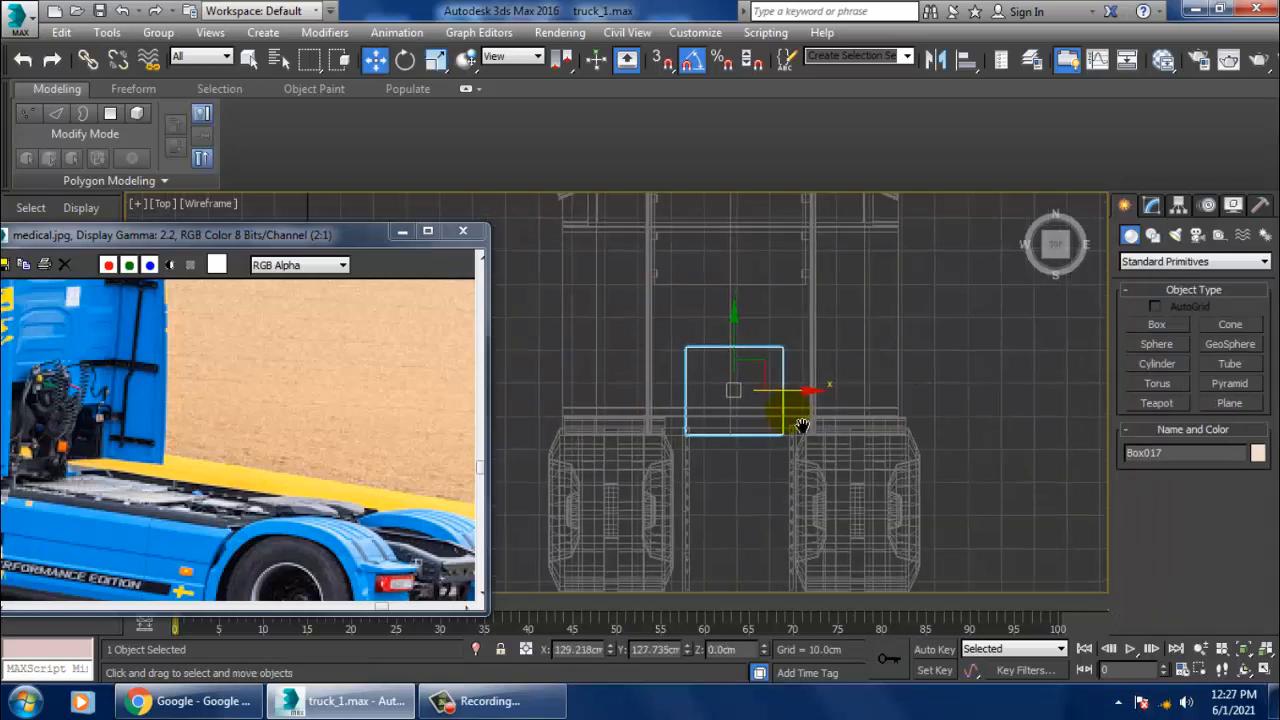
pyautogui.press('1')
pyautogui.rightClick(697, 362)
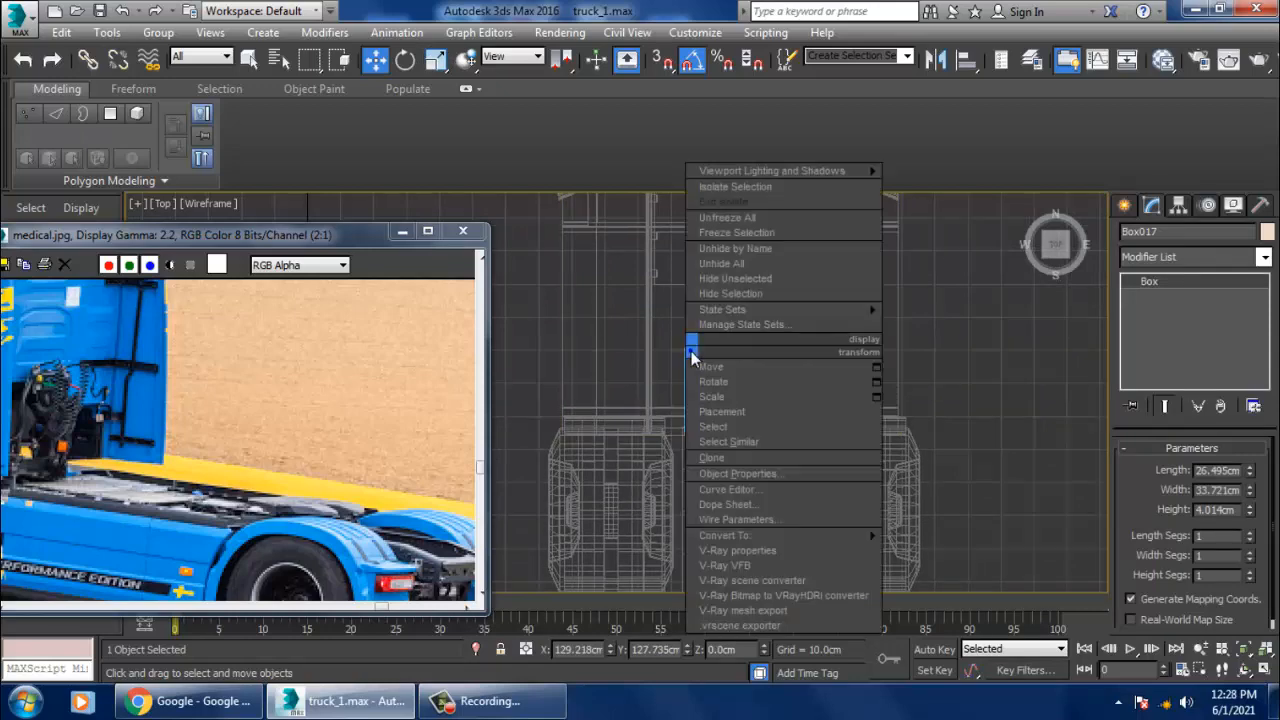
pyautogui.moveTo(810, 533)
pyautogui.click(945, 550)
# Raise the box along Z to about 179.8 cm so it sits on the deck behind the cab
pyautogui.hotkey('alt', 'w')
pyautogui.click(943, 558)
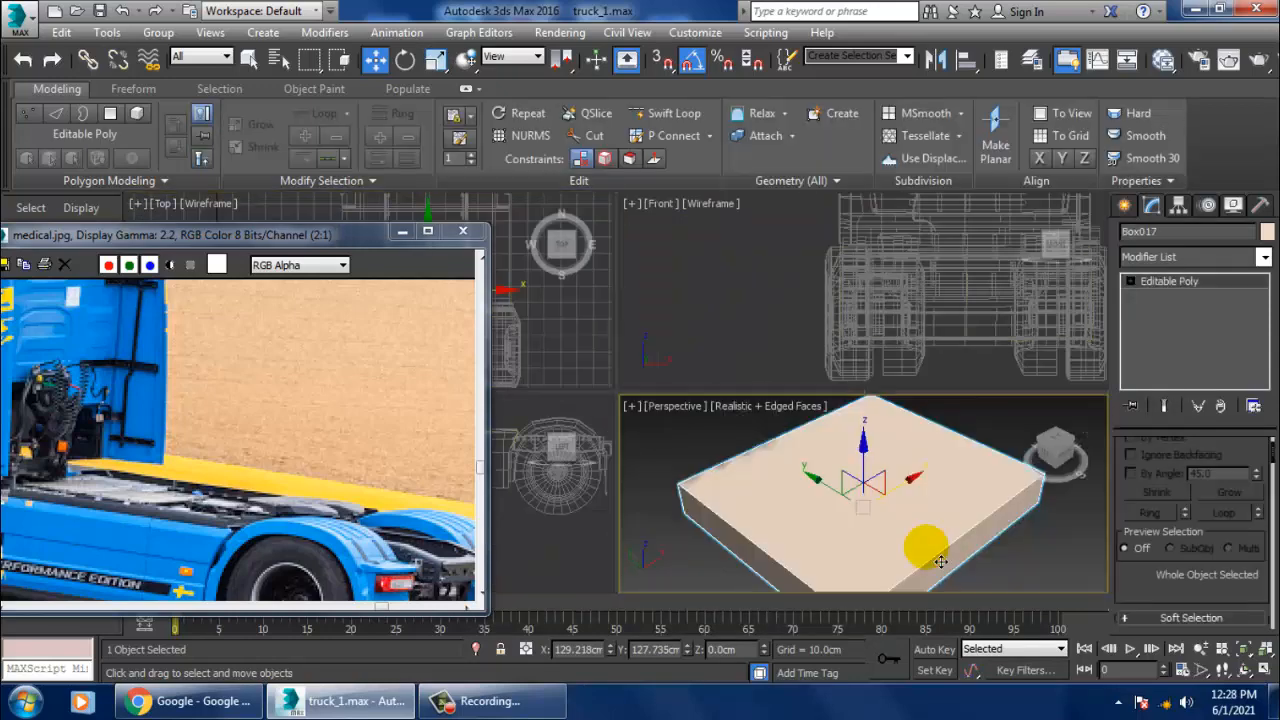
pyautogui.hotkey('alt', 'w')
pyautogui.scroll(-10, 829, 459)
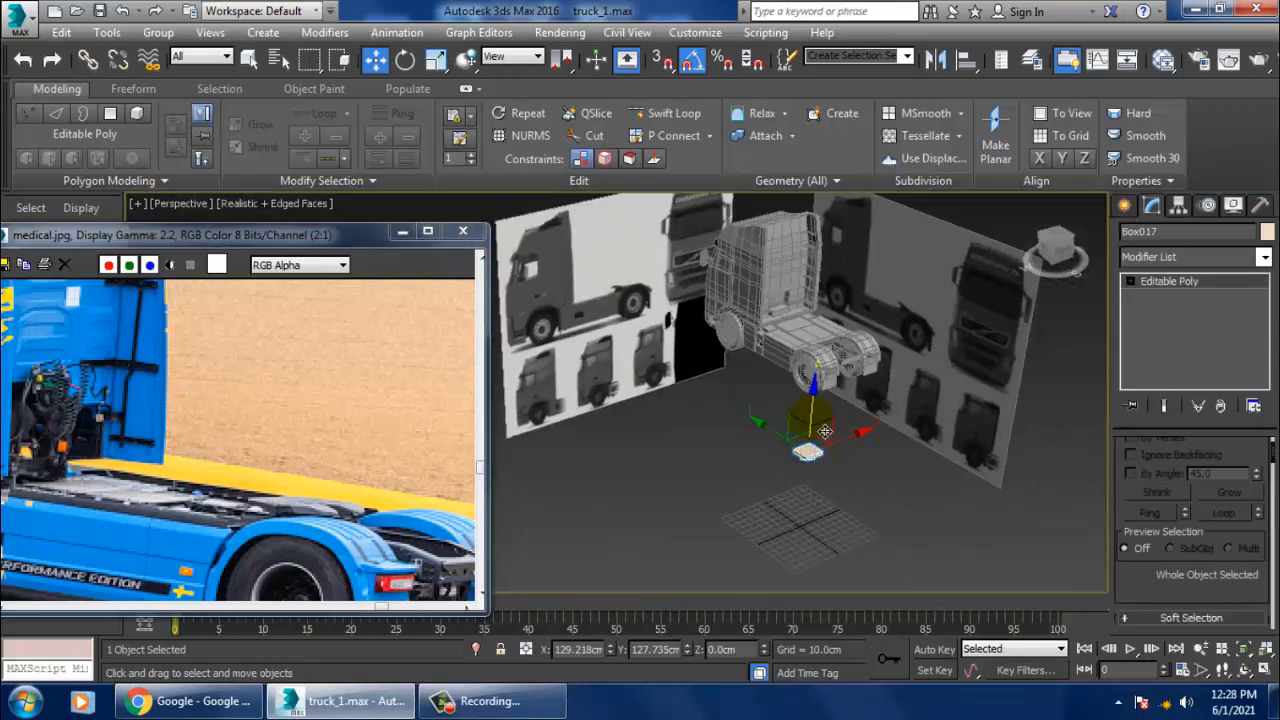
pyautogui.moveTo(812, 417); pyautogui.dragTo(815, 313)
pyautogui.press('z')
pyautogui.keyDown('alt'); pyautogui.moveTo(848, 320); pyautogui.dragTo(851, 411, button='middle'); pyautogui.keyUp('alt')
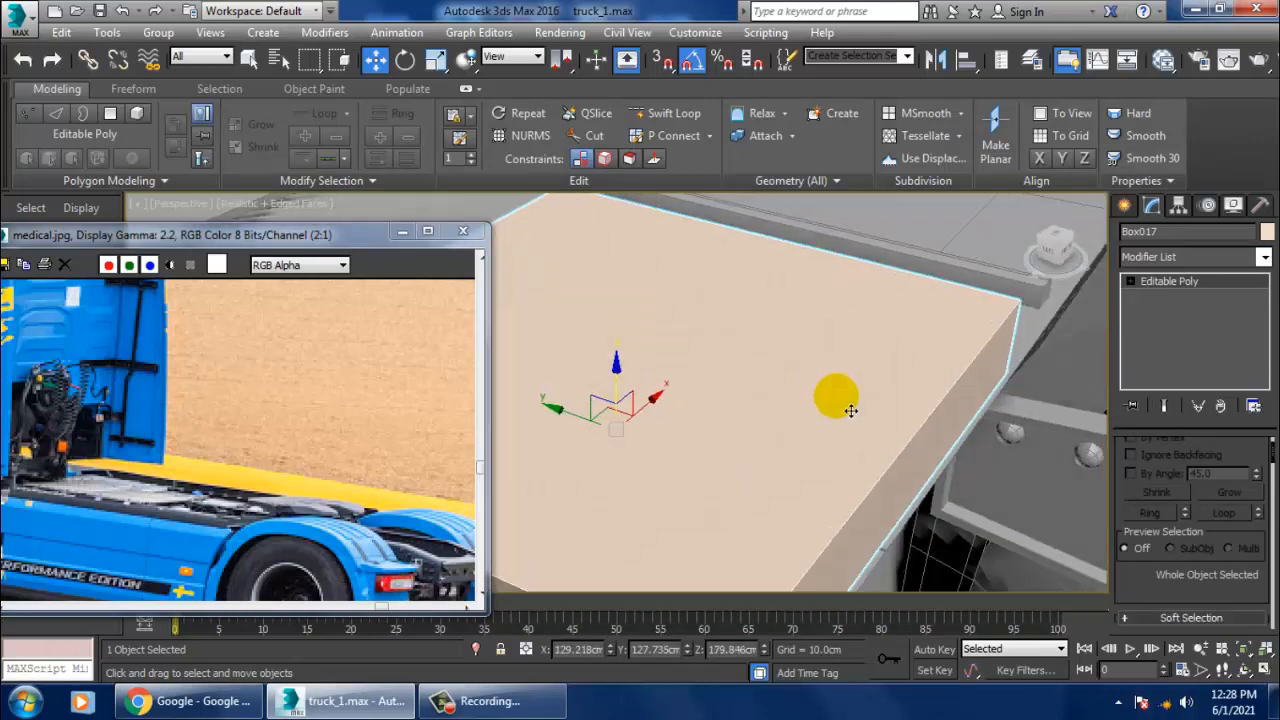
pyautogui.scroll(-5, 851, 411)
# Move the box forward along Y on the deck to about 137.7 cm, keeping it between the two rails
pyautogui.hotkey('alt', 'w')
pyautogui.rightClick(563, 339)
pyautogui.hotkey('alt', 'w')
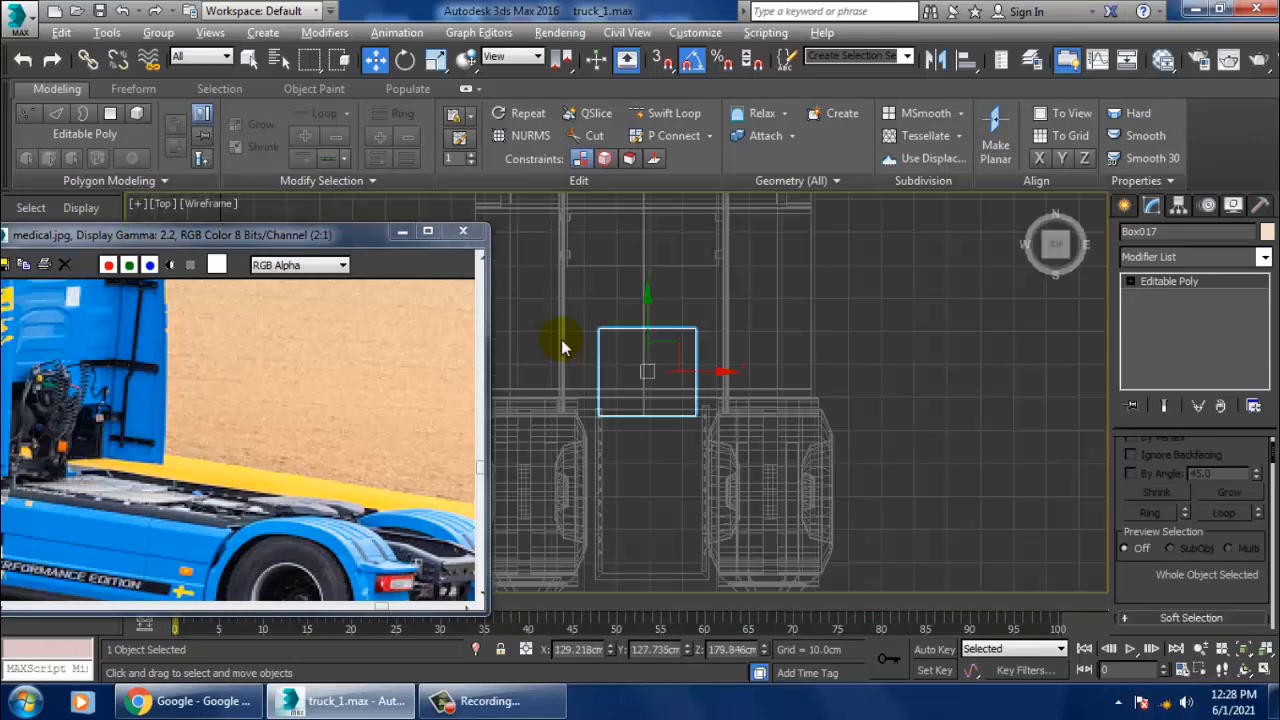
pyautogui.press('z')
pyautogui.scroll(-3, 715, 400)
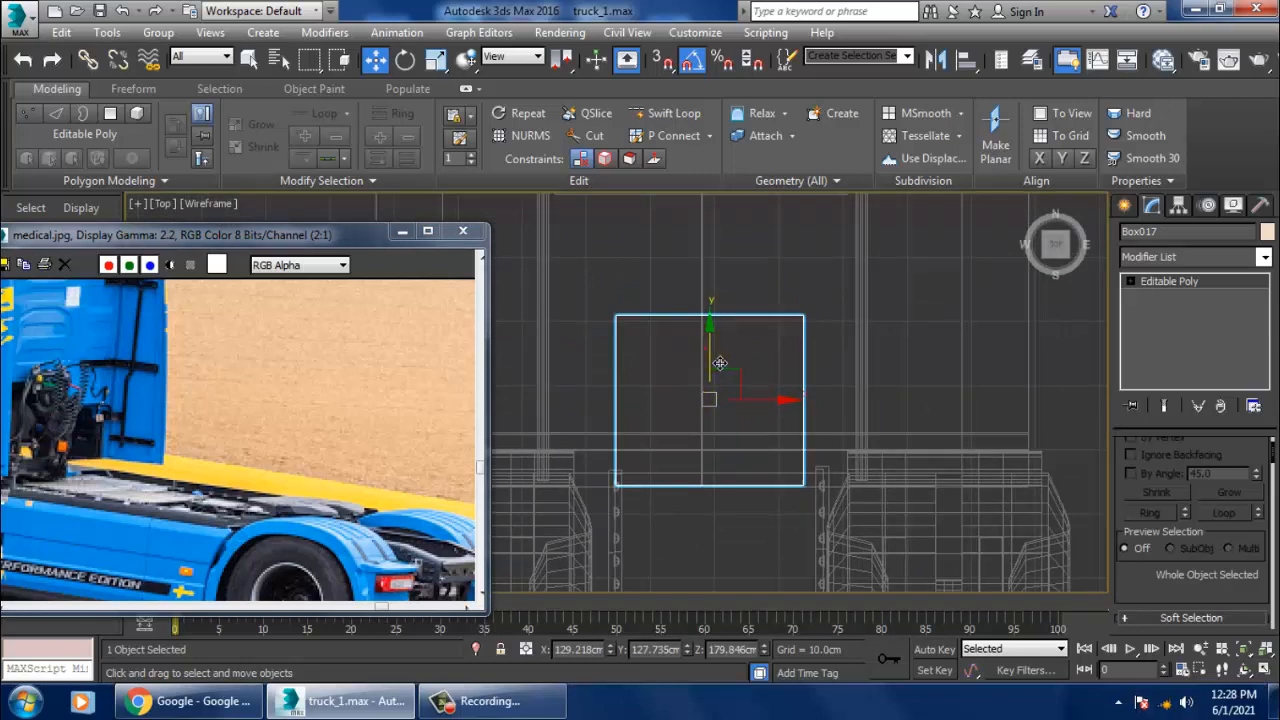
pyautogui.moveTo(720, 363); pyautogui.dragTo(728, 310)
pyautogui.moveTo(728, 323); pyautogui.dragTo(714, 337, button='middle')
# Shorten the box by moving its four rear vertices forward to about 134 cm along Y
pyautogui.press('1')
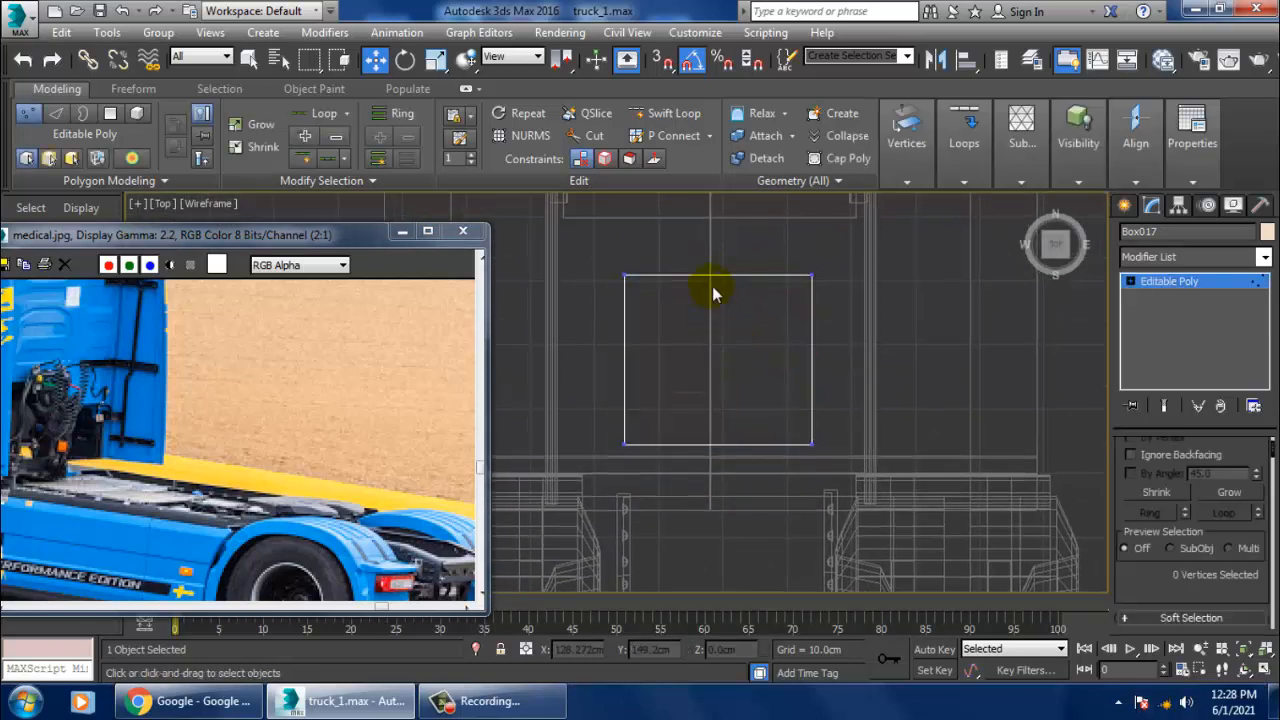
pyautogui.moveTo(590, 403); pyautogui.dragTo(828, 515)
pyautogui.moveTo(736, 410); pyautogui.dragTo(745, 348)
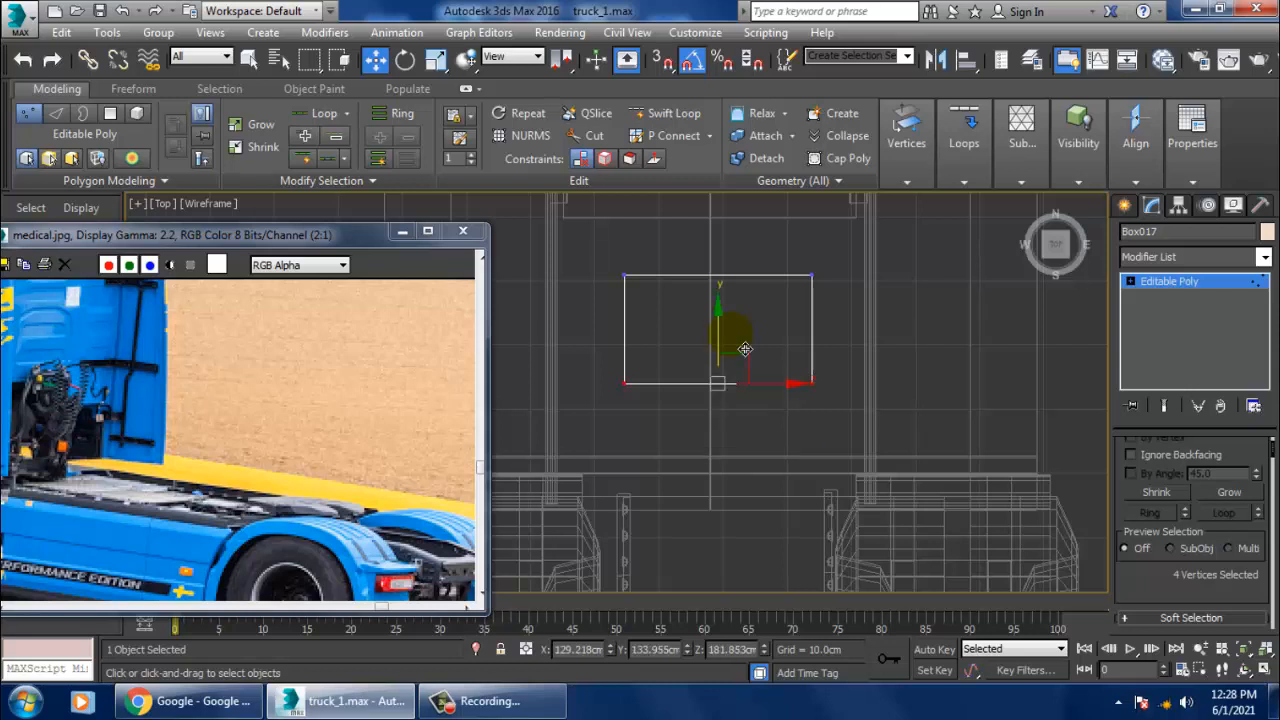
# Add four front-to-back edge loops to the box with Swift Loop, two near each side
pyautogui.click(665, 113)
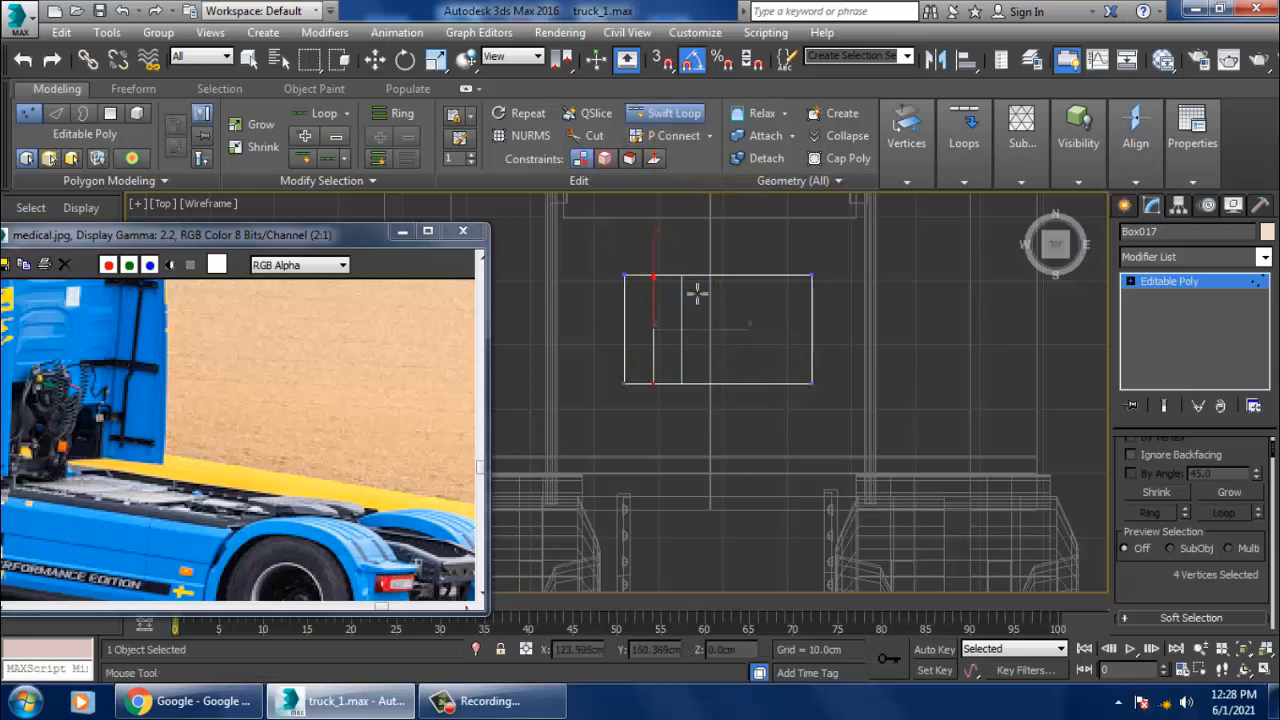
pyautogui.click(785, 280)
pyautogui.press('w')
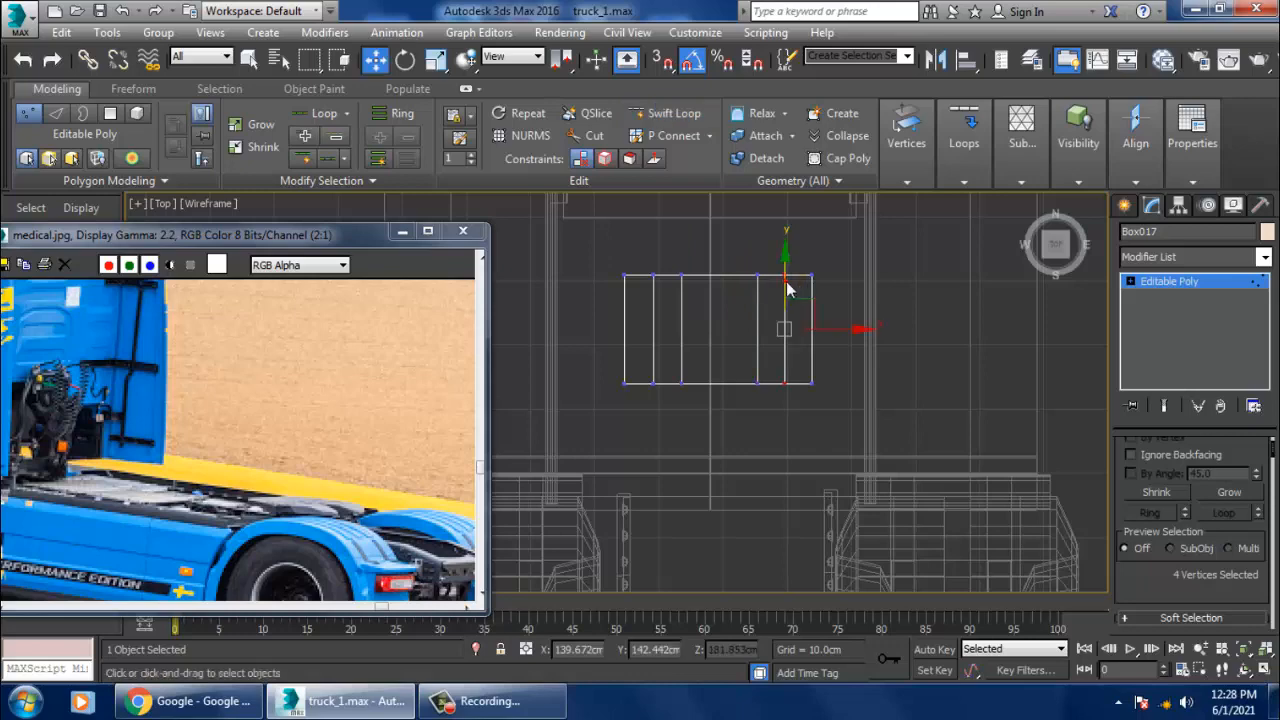
pyautogui.moveTo(786, 338); pyautogui.dragTo(794, 337, button='middle')
pyautogui.moveTo(808, 388); pyautogui.dragTo(814, 379, button='middle')
# Extrude the two narrow rear-facing polygons beside the box's middle section by 10 cm to form two prongs
pyautogui.hotkey('alt', 'w')
pyautogui.hotkey('alt', 'w')
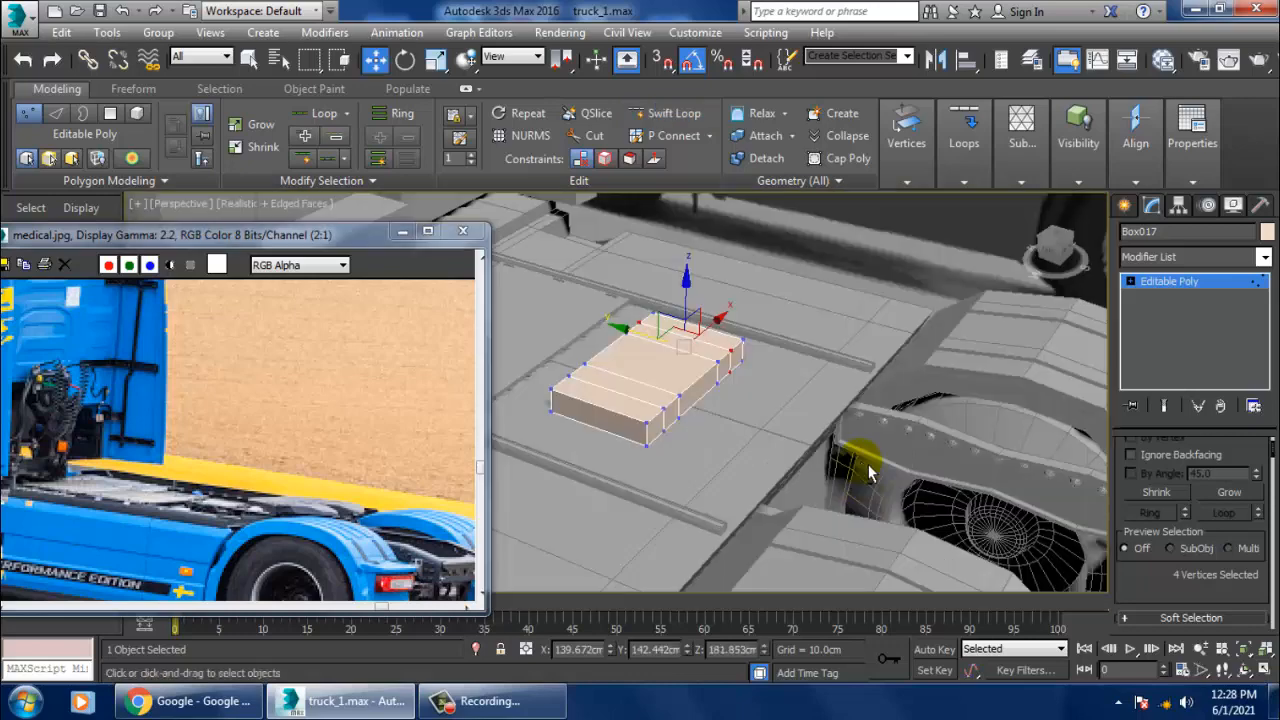
pyautogui.press('4')
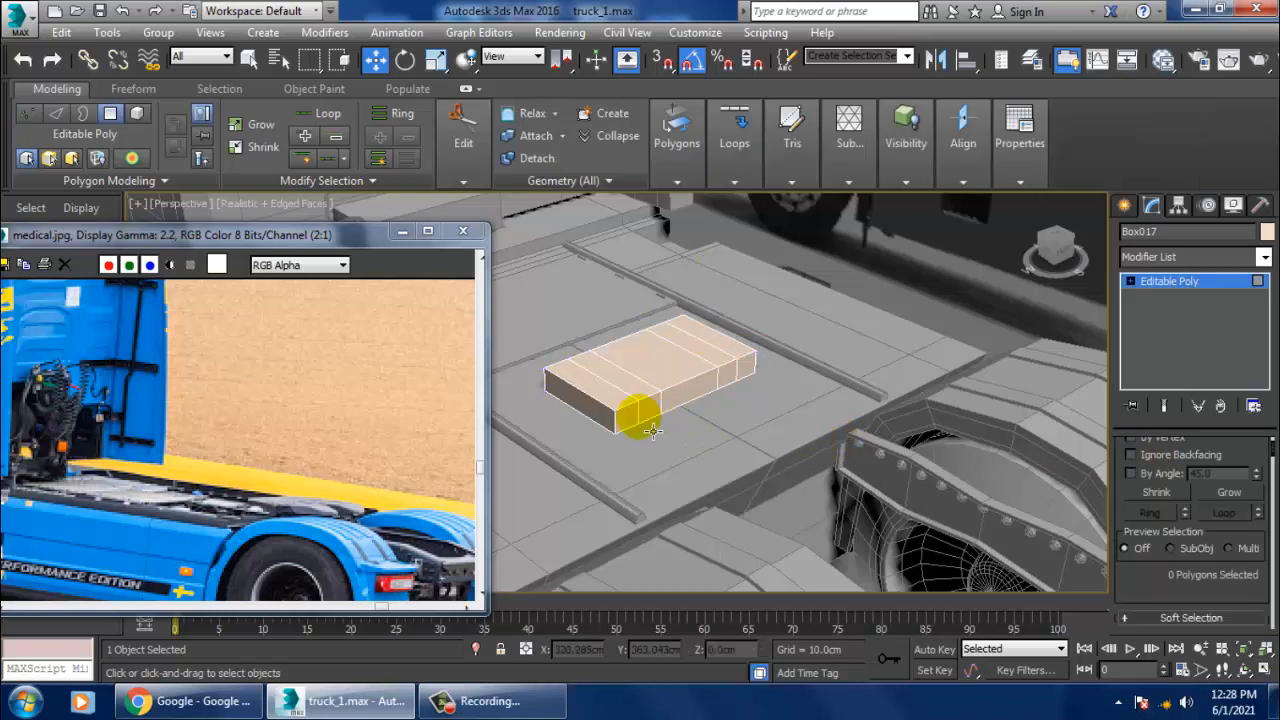
pyautogui.click(650, 412)
pyautogui.keyDown('ctrl'); pyautogui.click(728, 372); pyautogui.keyUp('ctrl')
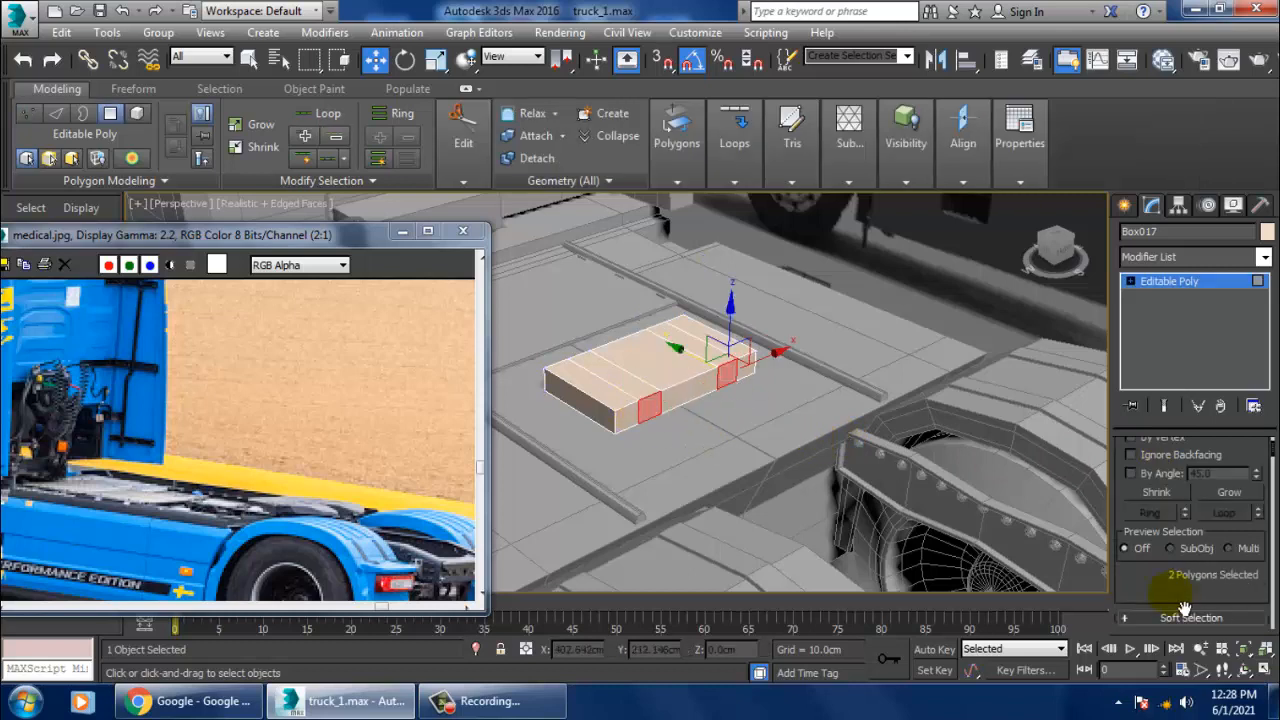
pyautogui.moveTo(1184, 608); pyautogui.dragTo(1182, 467)
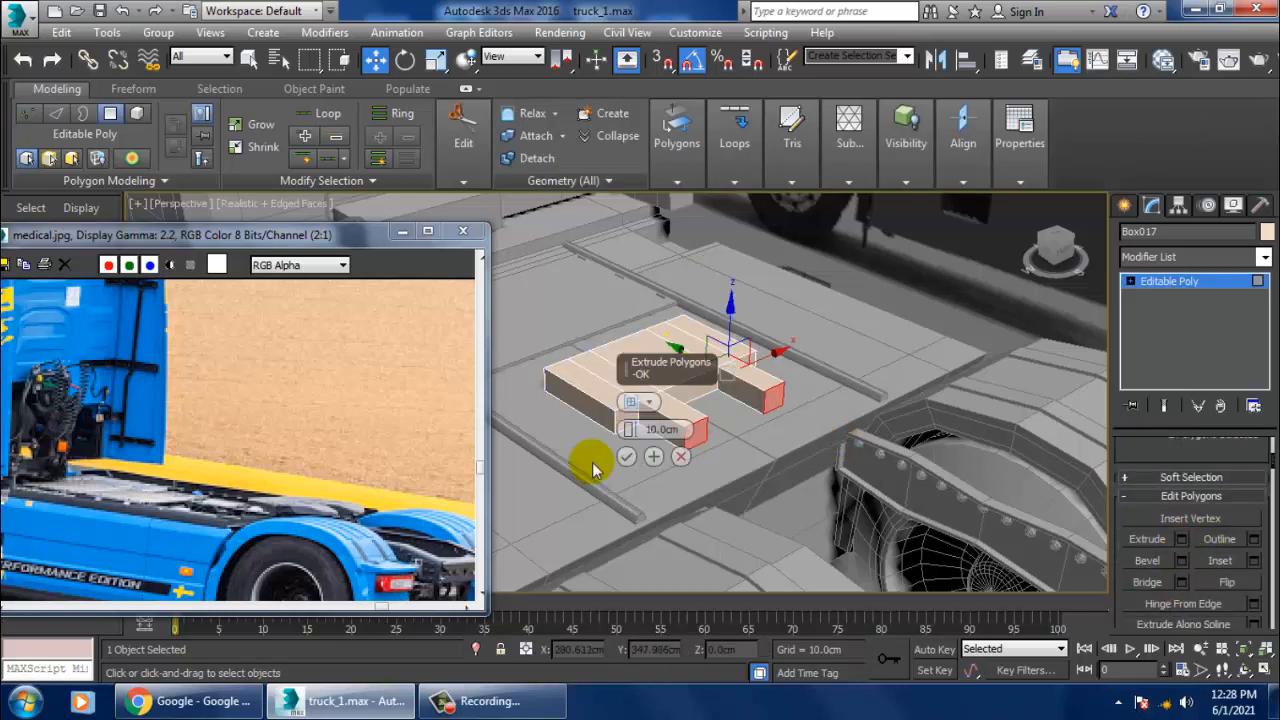
pyautogui.click(626, 456)
# Pull the two prong ends farther back and scale them down so the prongs taper
pyautogui.moveTo(747, 391); pyautogui.dragTo(775, 407)
pyautogui.press('r')
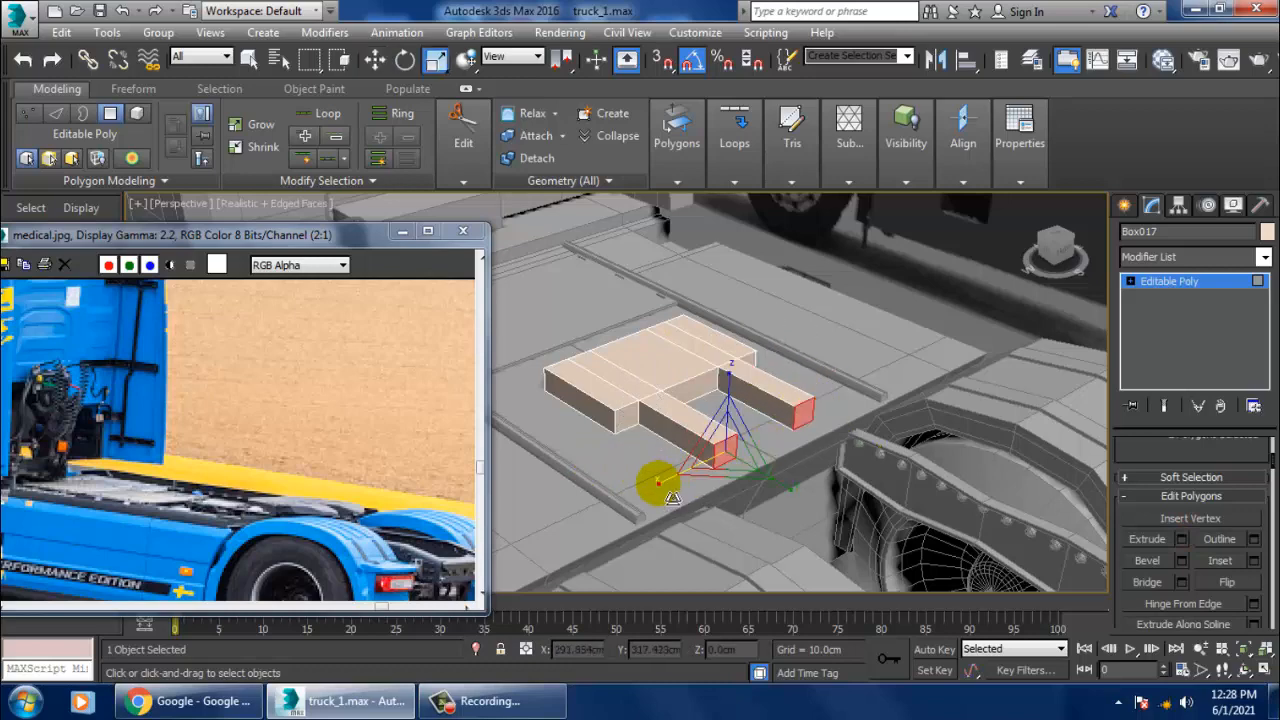
pyautogui.moveTo(663, 477); pyautogui.dragTo(728, 480)
pyautogui.keyDown('alt'); pyautogui.moveTo(741, 476); pyautogui.dragTo(832, 470, button='middle'); pyautogui.keyUp('alt')
# Add supporting edge loops across the plate, along the prongs and around the thickness with Swift Loop
pyautogui.click(1170, 283)
pyautogui.click(673, 115)
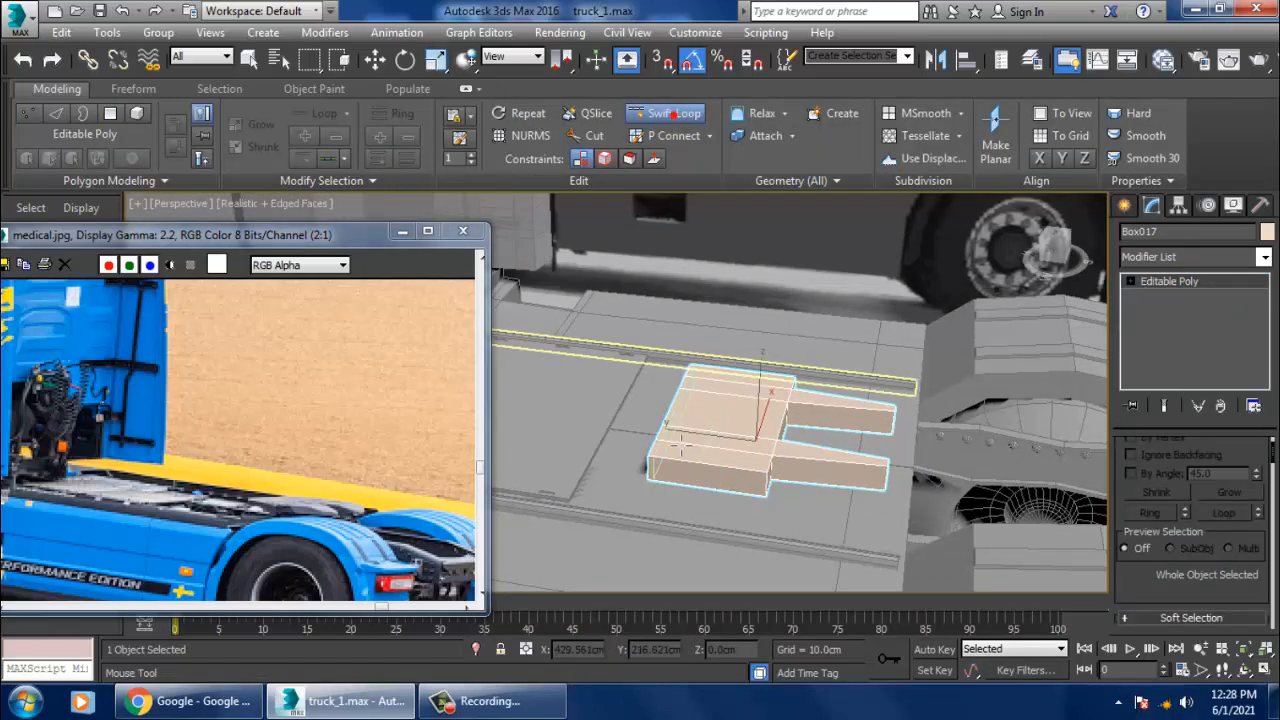
pyautogui.keyDown('alt'); pyautogui.moveTo(762, 462); pyautogui.dragTo(737, 471, button='middle'); pyautogui.keyUp('alt')
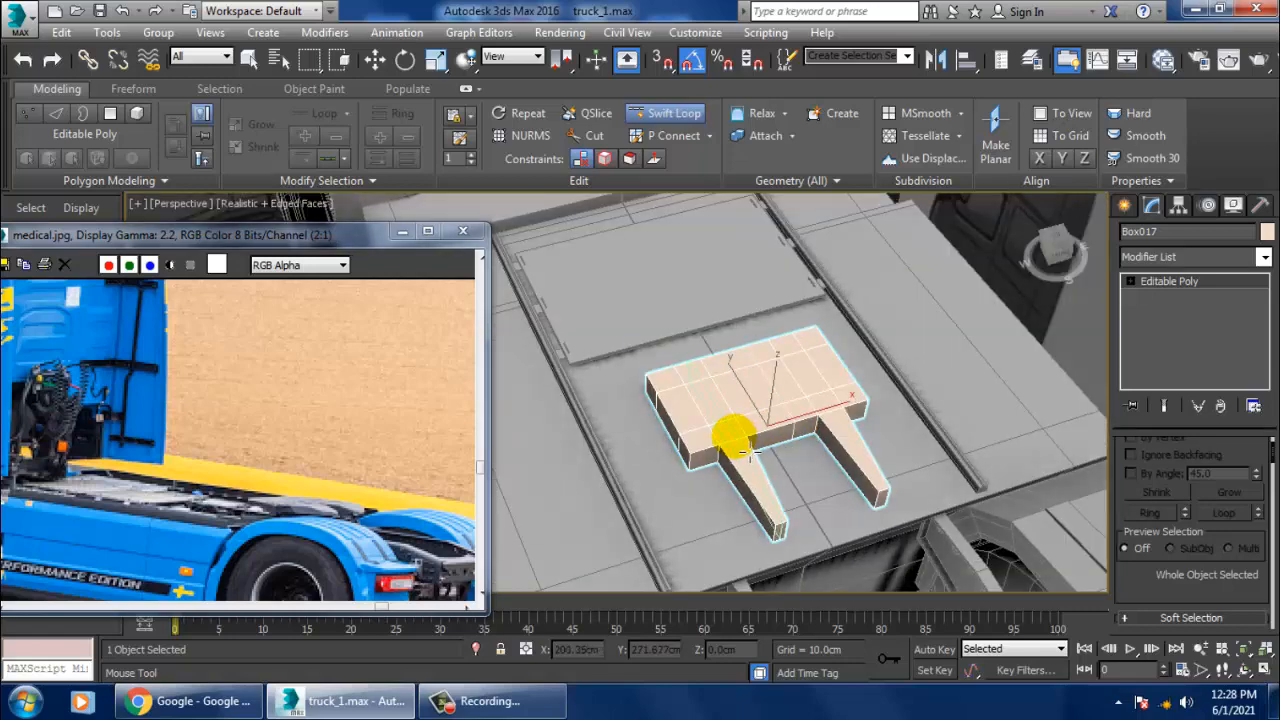
pyautogui.keyDown('alt'); pyautogui.moveTo(745, 450); pyautogui.dragTo(768, 458, button='middle'); pyautogui.keyUp('alt')
pyautogui.moveTo(838, 412)
pyautogui.keyDown('alt'); pyautogui.mouseDown(button='middle')
pyautogui.moveTo(820, 440)
pyautogui.moveTo(831, 410)
pyautogui.mouseUp(button='middle'); pyautogui.keyUp('alt')
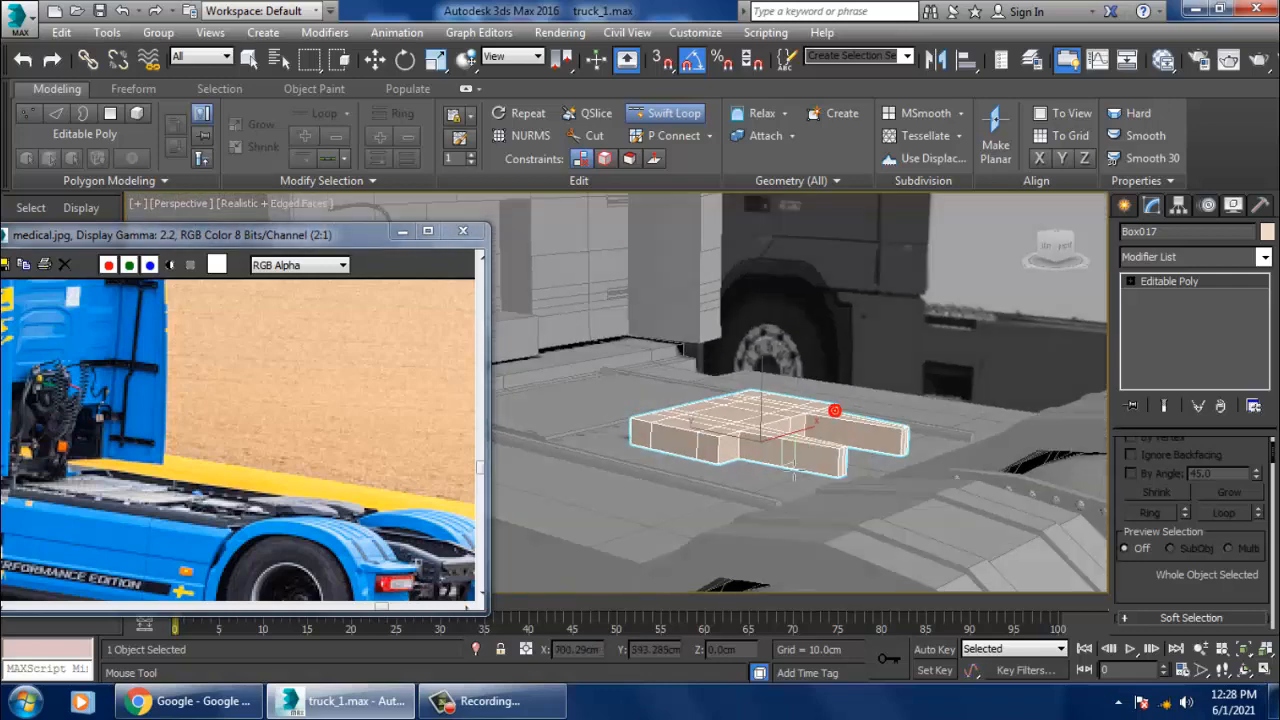
pyautogui.rightClick(723, 443)
pyautogui.press('w')
pyautogui.keyDown('alt'); pyautogui.moveTo(829, 436); pyautogui.dragTo(836, 452); pyautogui.keyUp('alt')
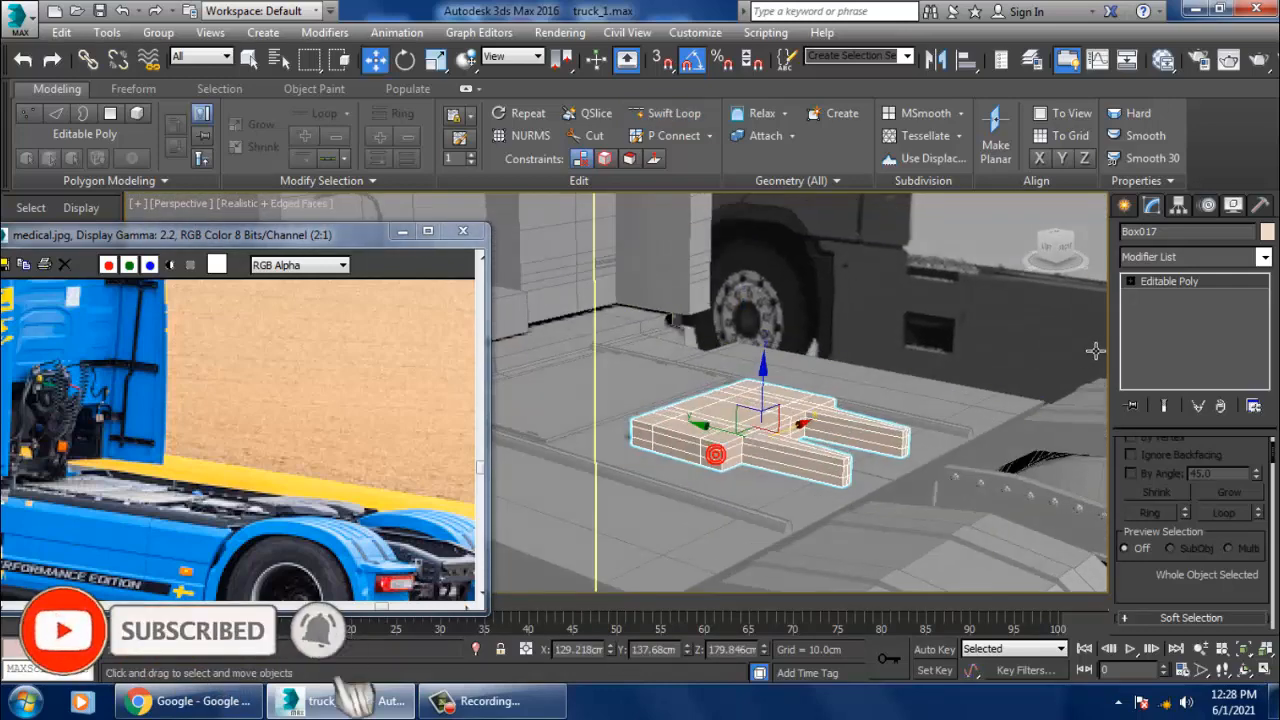
# Apply a TurboSmooth modifier to the pronged plate
pyautogui.click(1173, 283)
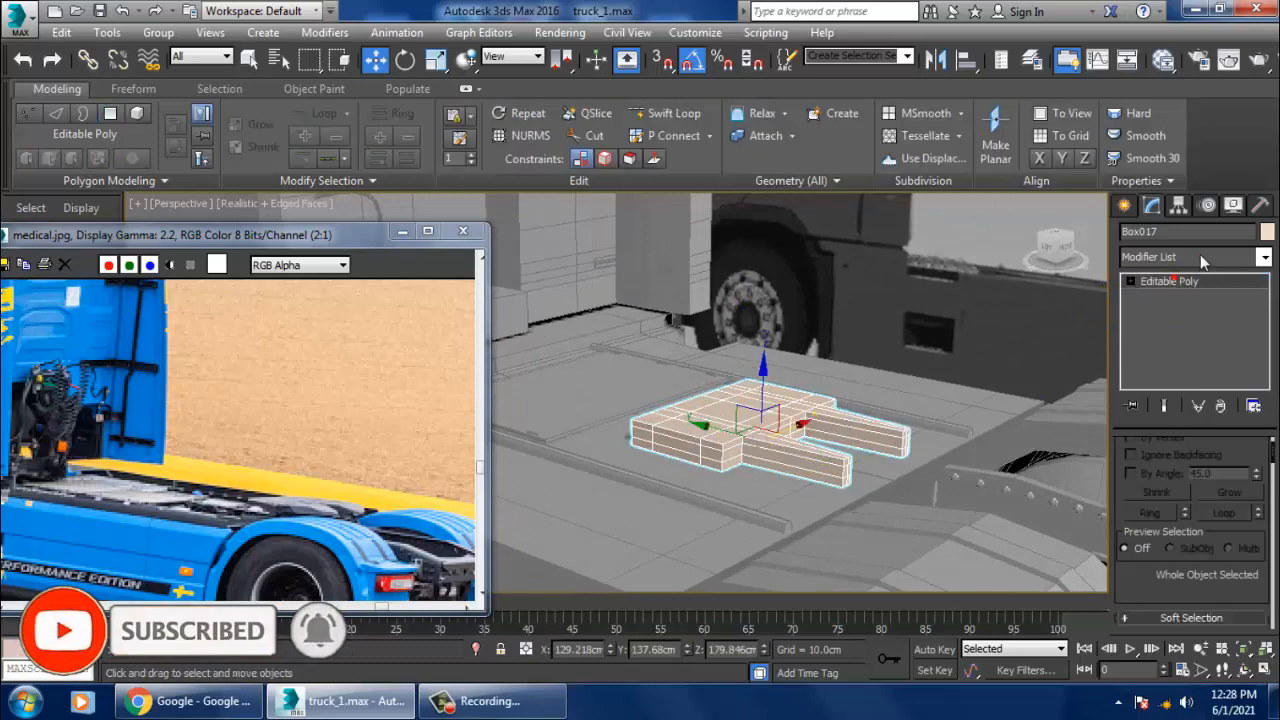
pyautogui.click(1201, 257)
pyautogui.press('t')
pyautogui.press('t')
pyautogui.press('t')
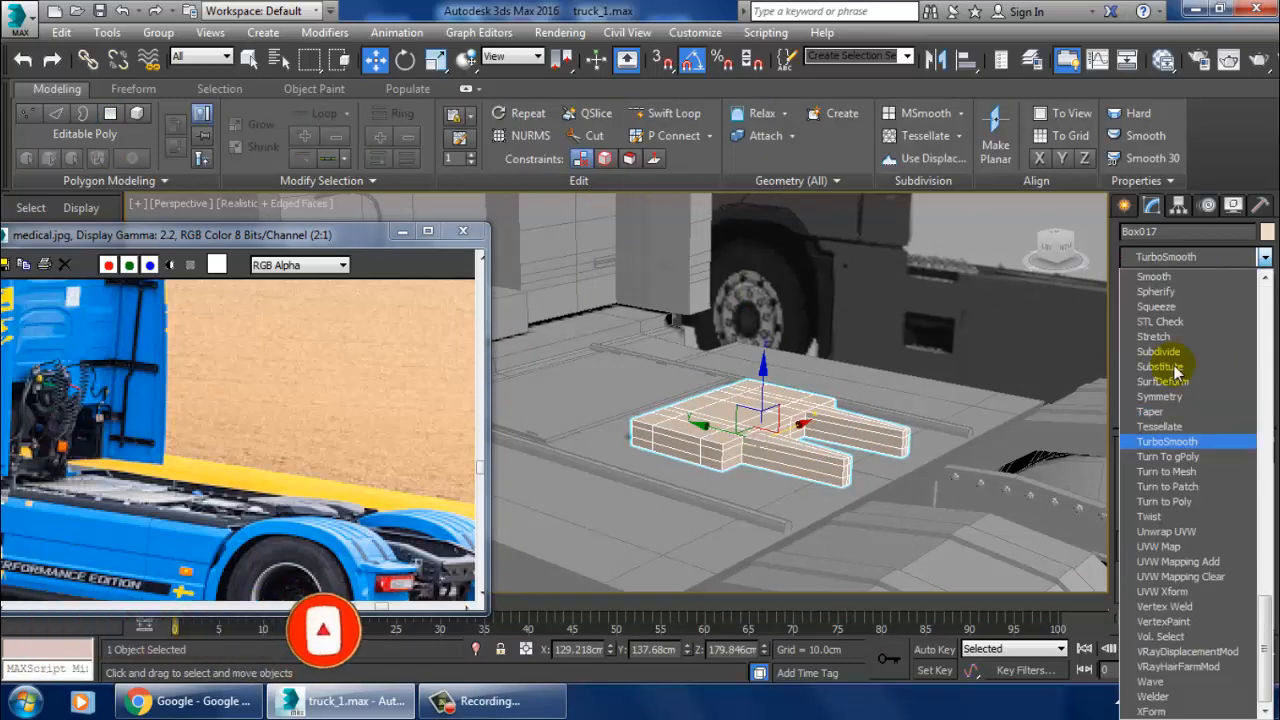
pyautogui.click(1167, 441)
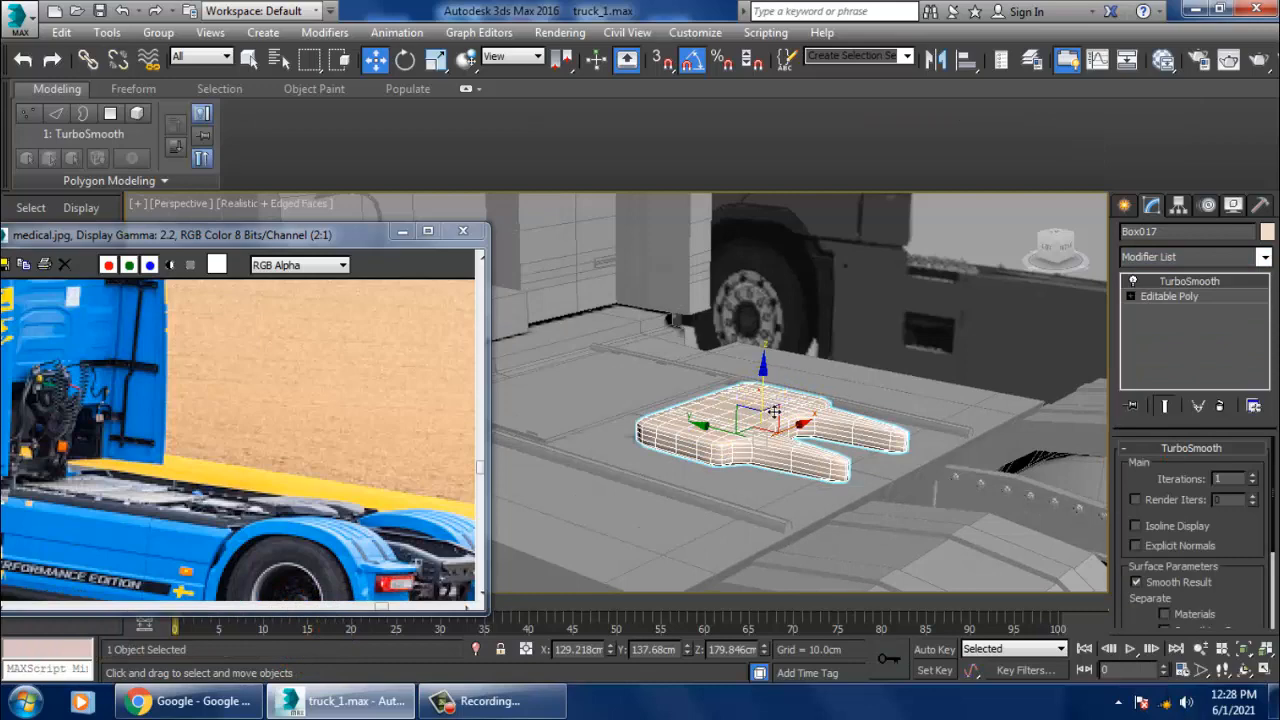
# Lower the smoothed plate to about 178.2 cm in Z and shift it back to about 132.4 cm in Y
pyautogui.moveTo(774, 412); pyautogui.dragTo(775, 419)
pyautogui.keyDown('alt'); pyautogui.moveTo(834, 474); pyautogui.dragTo(846, 480, button='middle'); pyautogui.keyUp('alt')
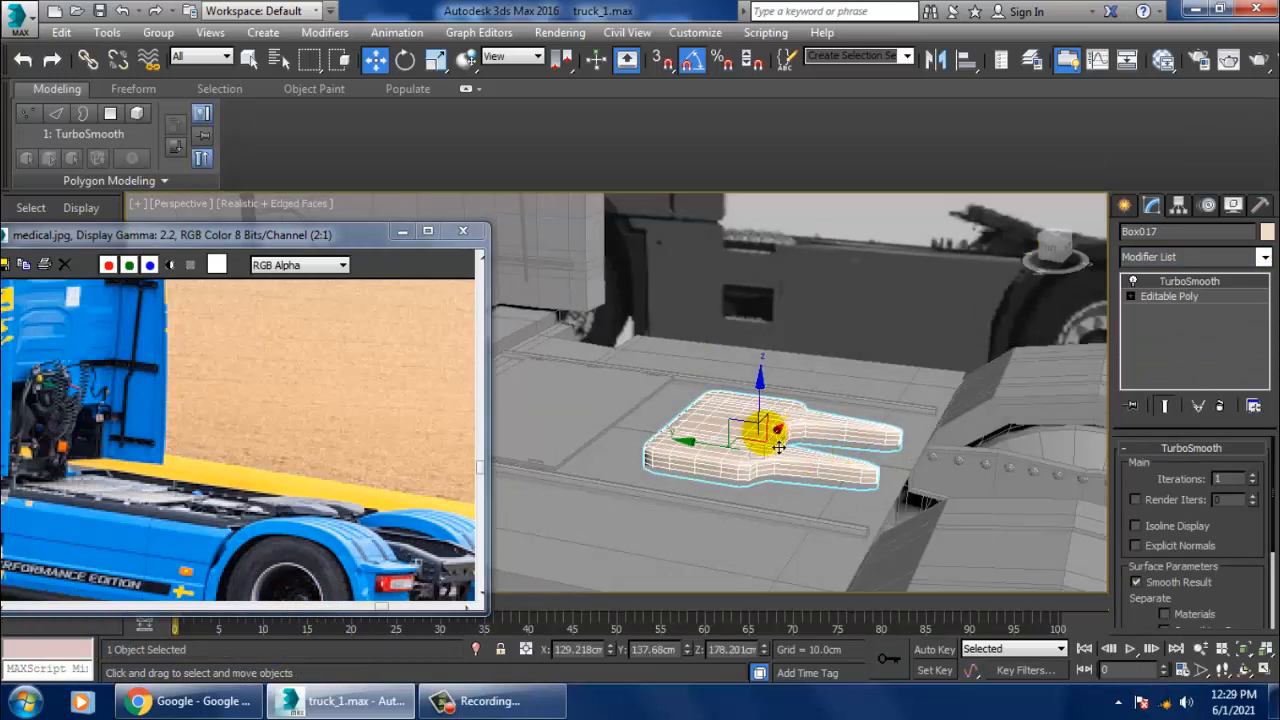
pyautogui.moveTo(731, 457); pyautogui.dragTo(764, 467)
pyautogui.moveTo(828, 466)
pyautogui.keyDown('alt'); pyautogui.mouseDown(button='middle')
pyautogui.moveTo(702, 456)
pyautogui.moveTo(837, 452)
pyautogui.mouseUp(button='middle'); pyautogui.keyUp('alt')
pyautogui.scroll(-5, 820, 450)
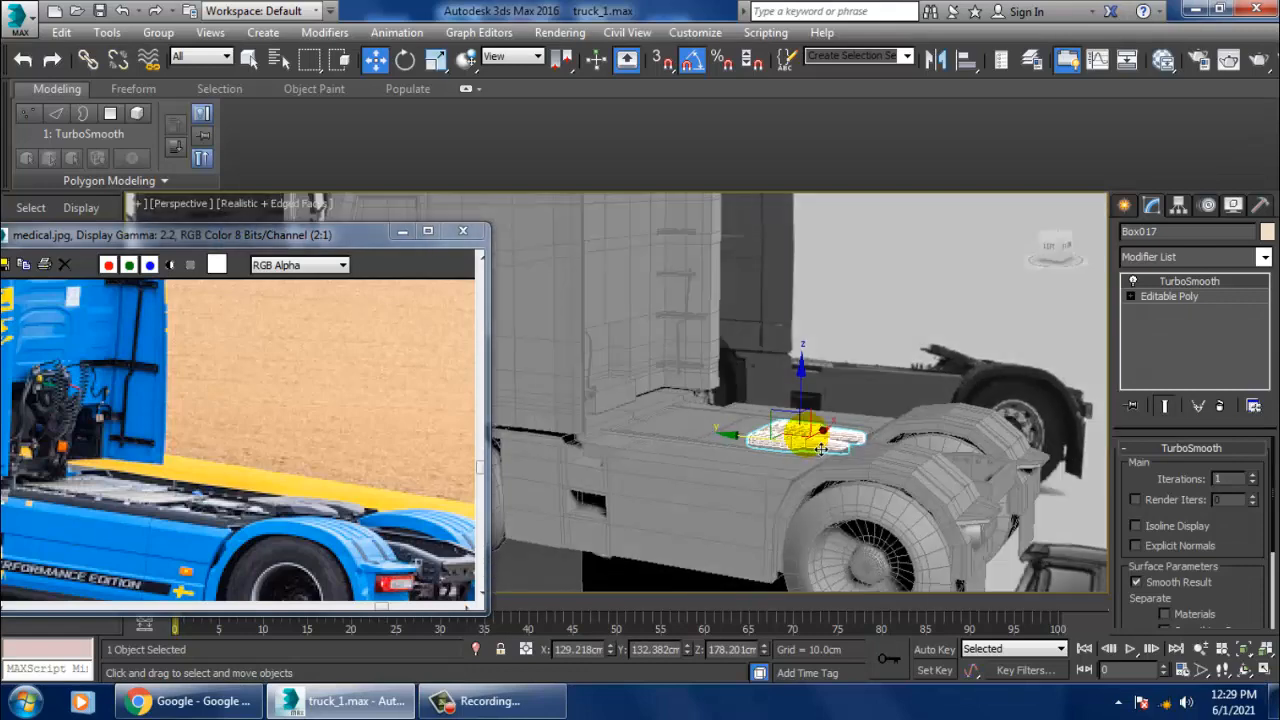
# Set the pronged plate's object color to the custom grey and deselect it
pyautogui.click(1266, 233)
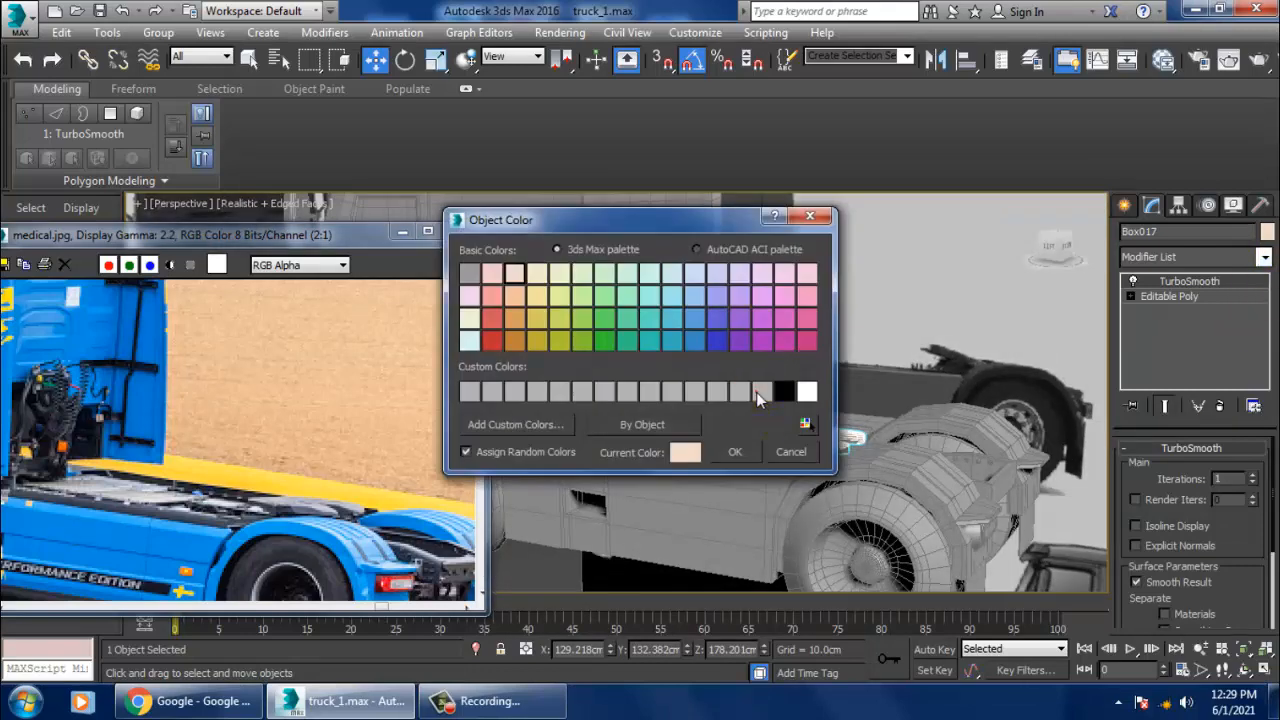
pyautogui.click(738, 457)
pyautogui.scroll(-6, 814, 454)
pyautogui.keyDown('alt'); pyautogui.moveTo(814, 454); pyautogui.dragTo(850, 410, button='middle'); pyautogui.keyUp('alt')
pyautogui.click(856, 256)
# Minimize the modeling ribbon to enlarge the viewport and leave nothing selected
pyautogui.scroll(4, 856, 254)
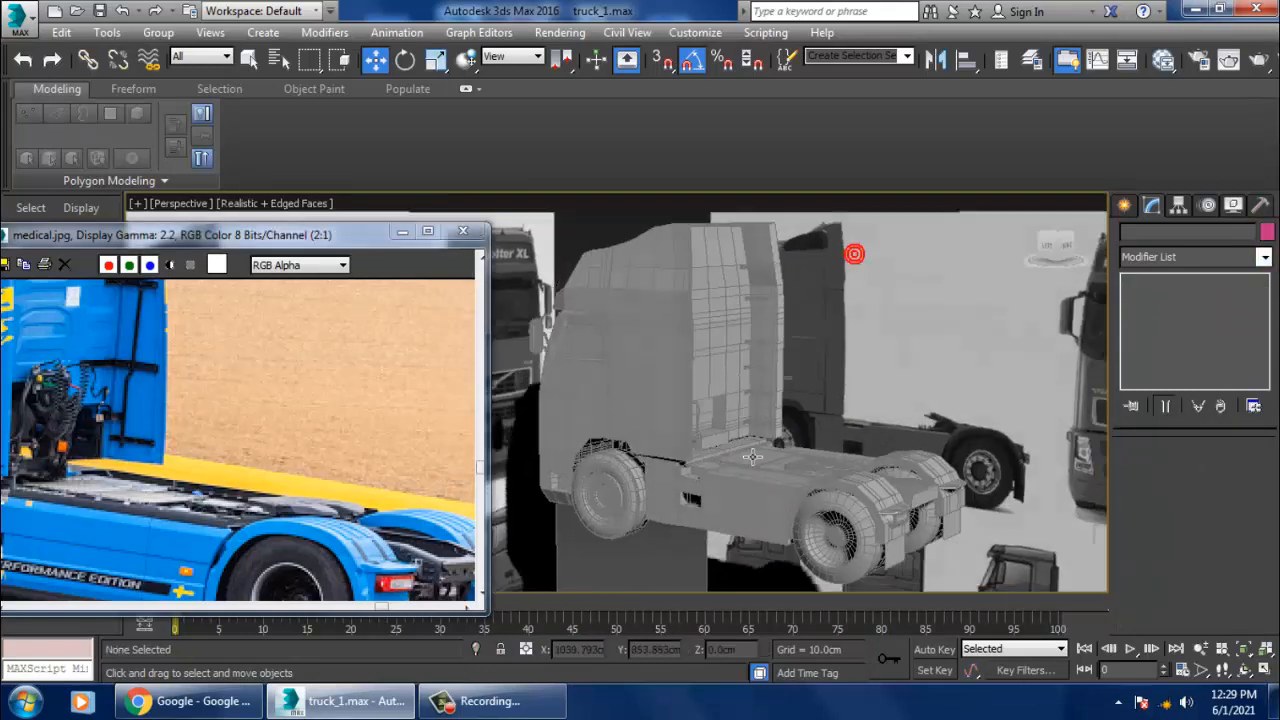
pyautogui.keyDown('alt'); pyautogui.moveTo(854, 254); pyautogui.dragTo(780, 290, button='middle'); pyautogui.keyUp('alt')
pyautogui.click(662, 392)
pyautogui.moveTo(652, 390)
pyautogui.keyDown('alt'); pyautogui.mouseDown(button='middle')
pyautogui.moveTo(680, 384)
pyautogui.moveTo(655, 392)
pyautogui.mouseUp(button='middle'); pyautogui.keyUp('alt')
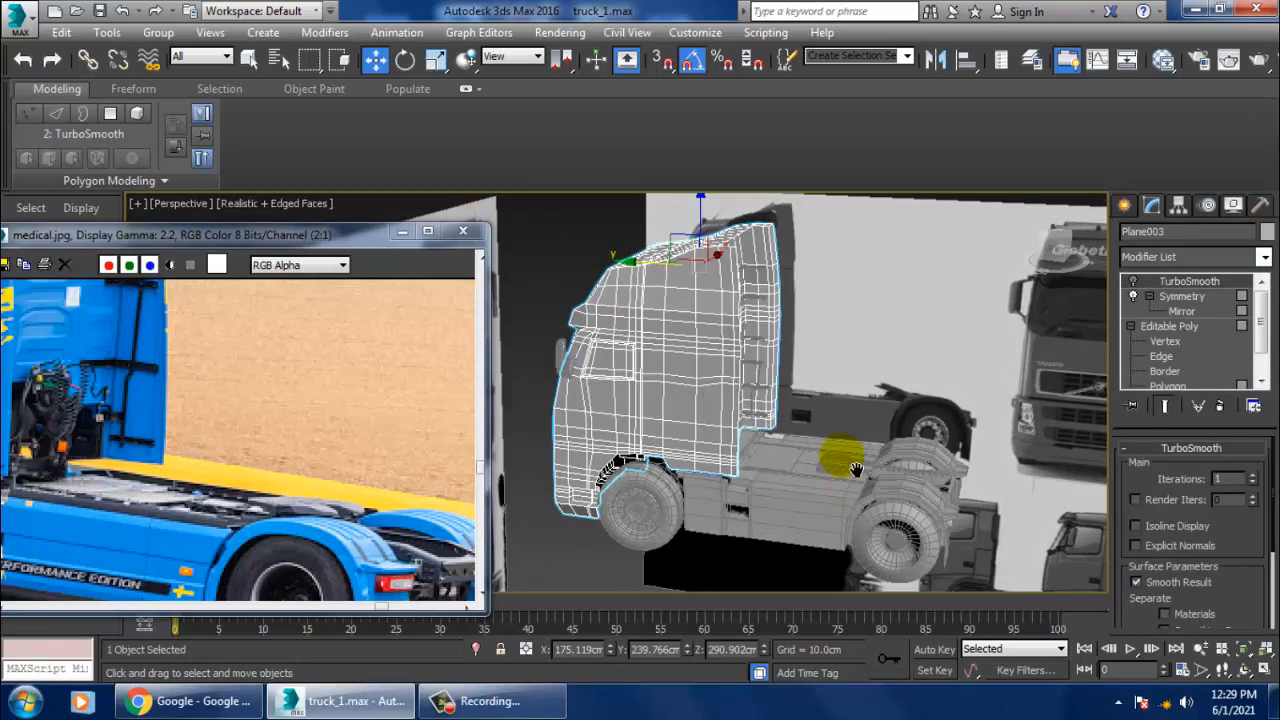
pyautogui.moveTo(857, 469)
pyautogui.keyDown('alt'); pyautogui.mouseDown(button='middle')
pyautogui.moveTo(832, 470)
pyautogui.moveTo(865, 481)
pyautogui.mouseUp(button='middle'); pyautogui.keyUp('alt')
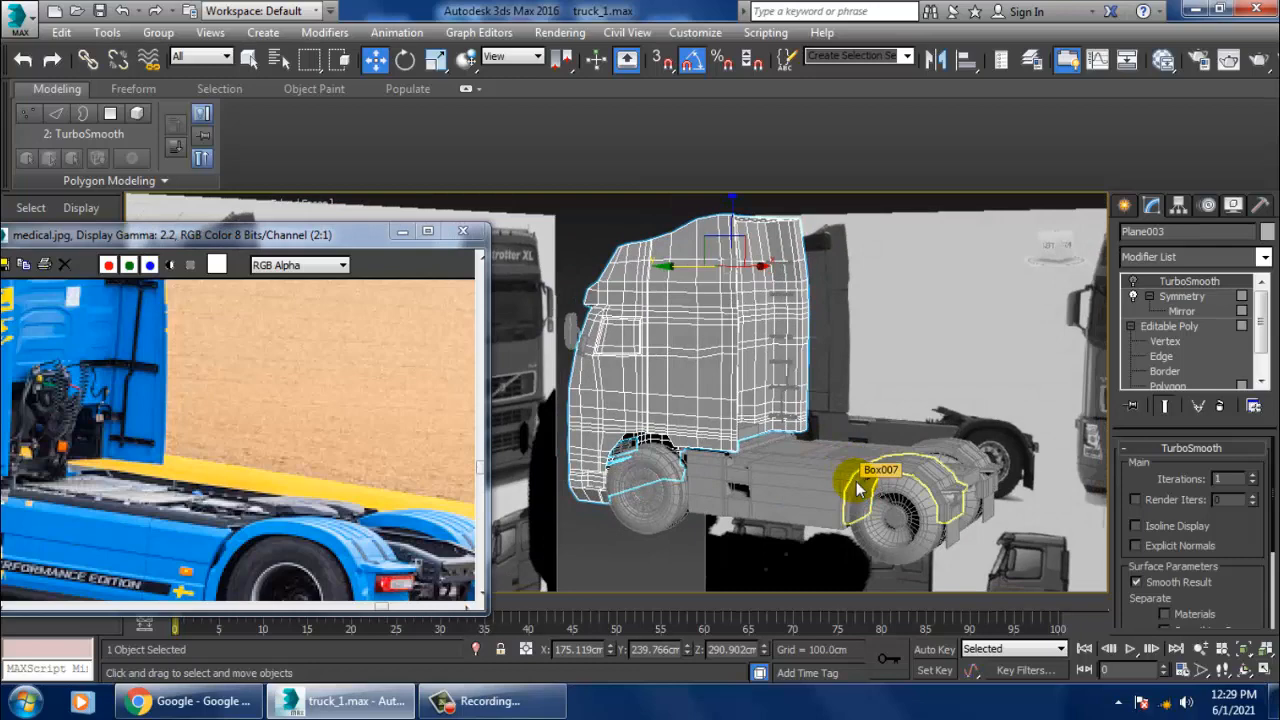
pyautogui.keyDown('alt'); pyautogui.moveTo(857, 487); pyautogui.dragTo(867, 432, button='middle'); pyautogui.keyUp('alt')
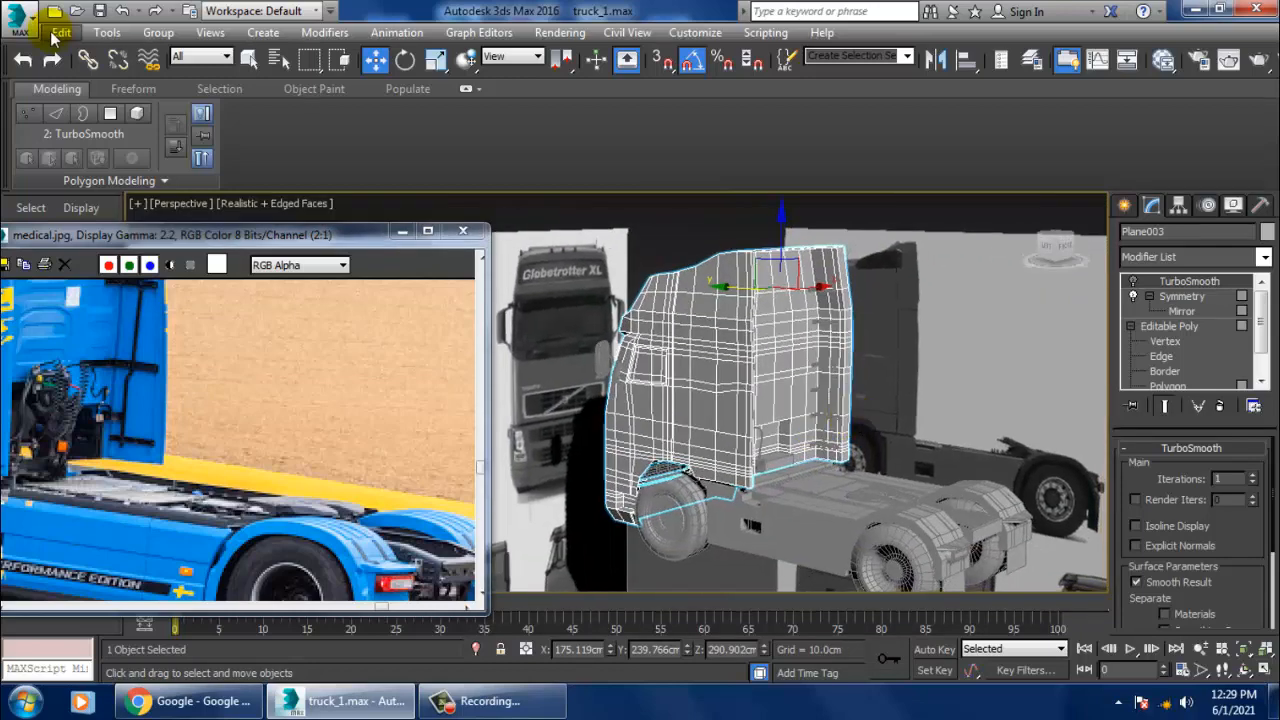
pyautogui.doubleClick(80, 96)
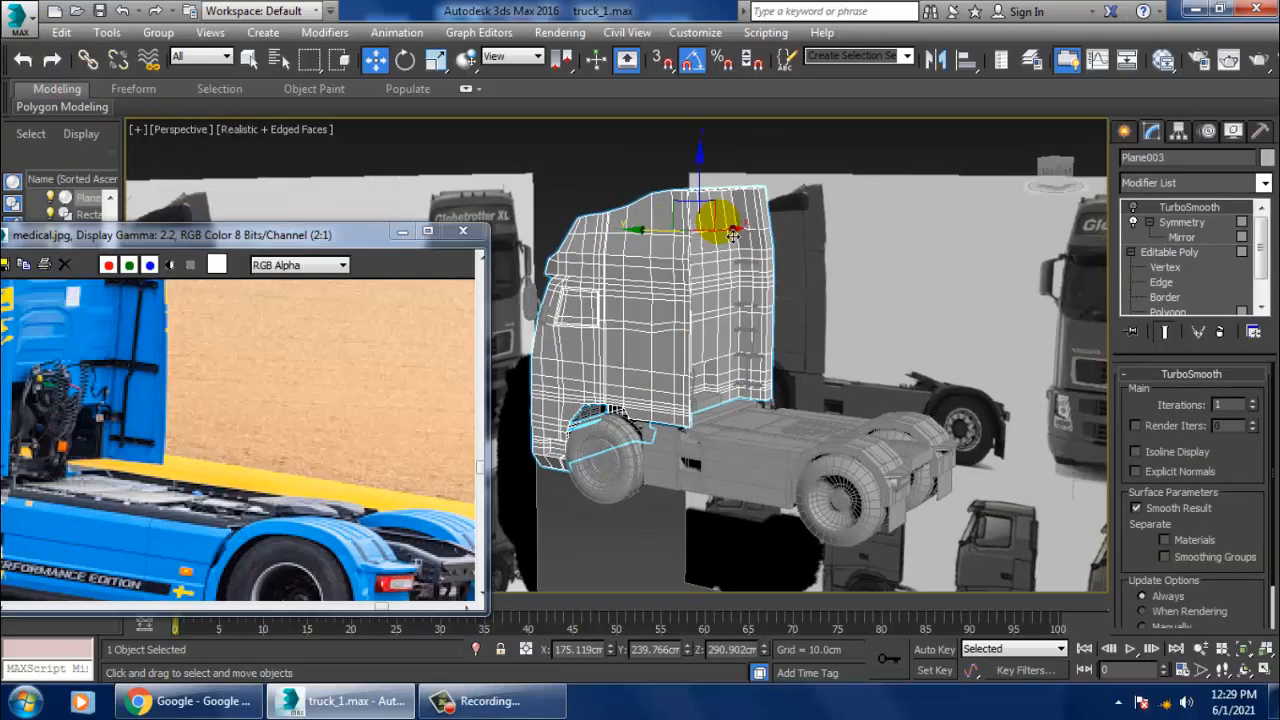
pyautogui.click(648, 183)
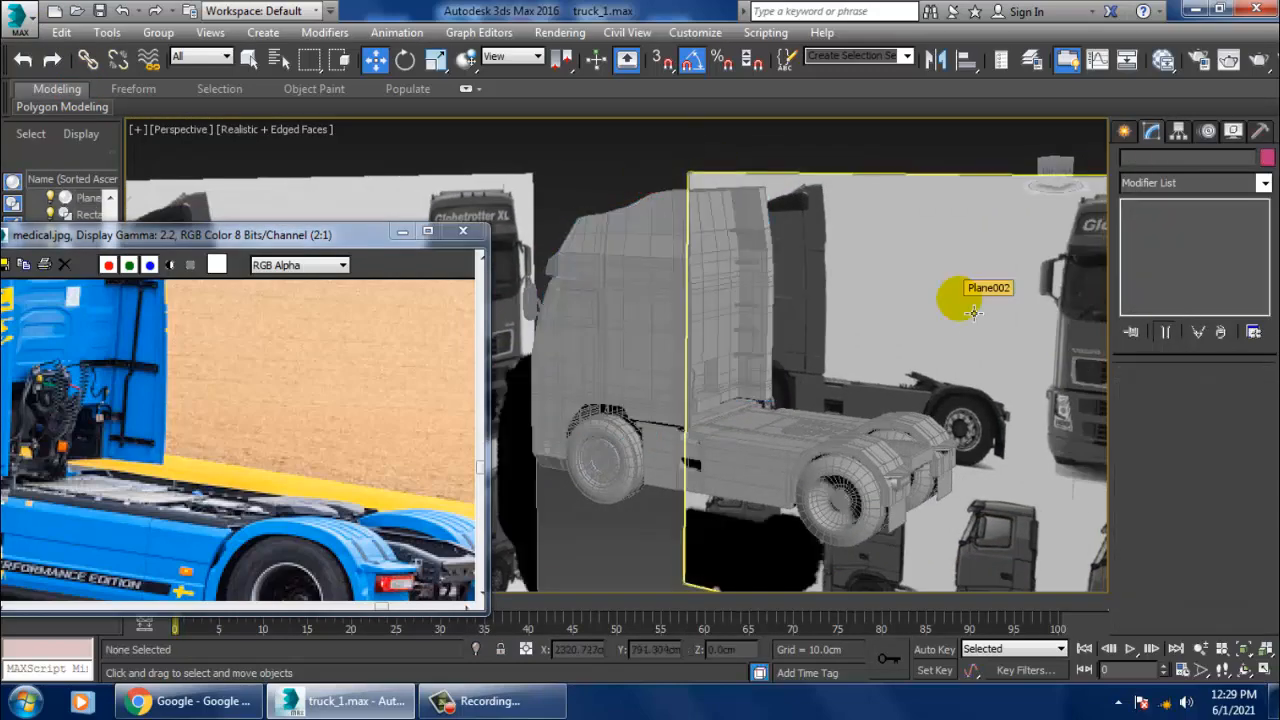